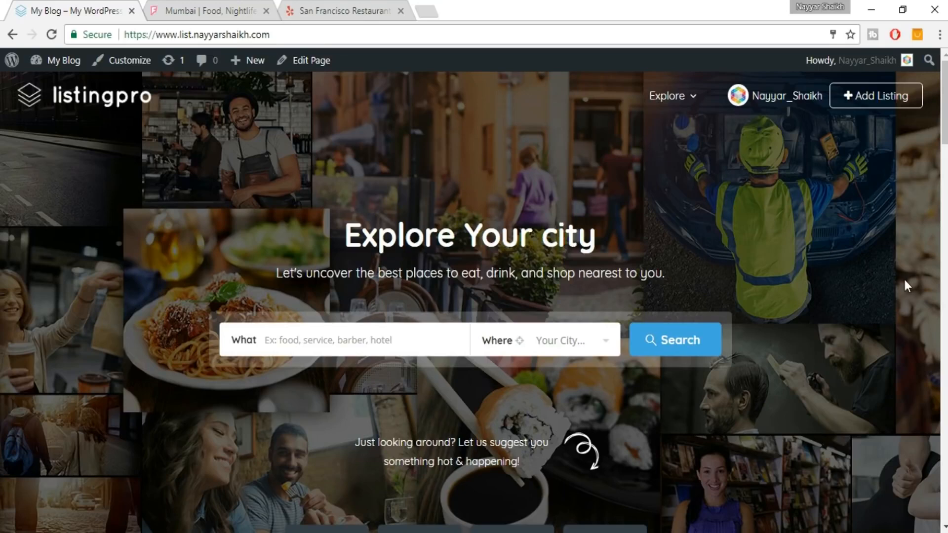
- Compare the Foursquare Mumbai and Yelp San Francisco pages, then return to the ListingPro site
left_click(224, 9)
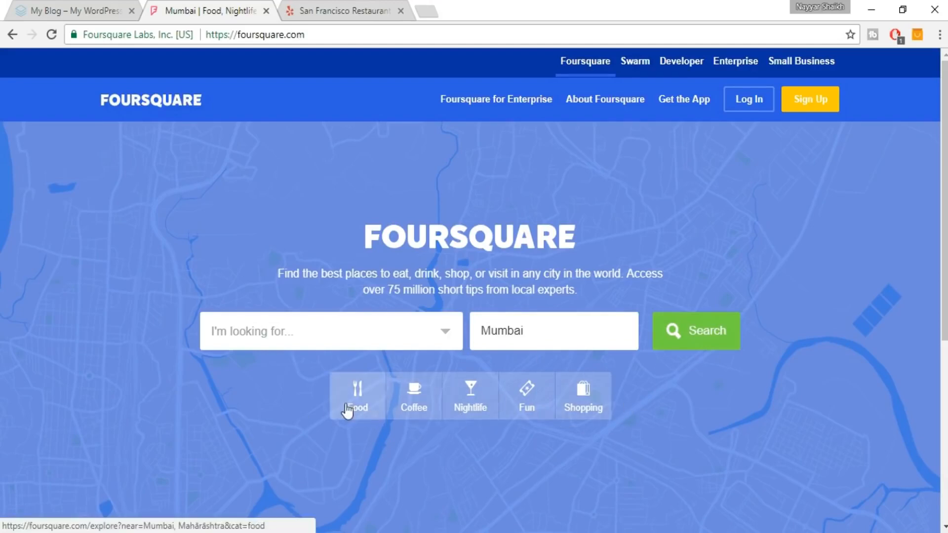
left_click(346, 10)
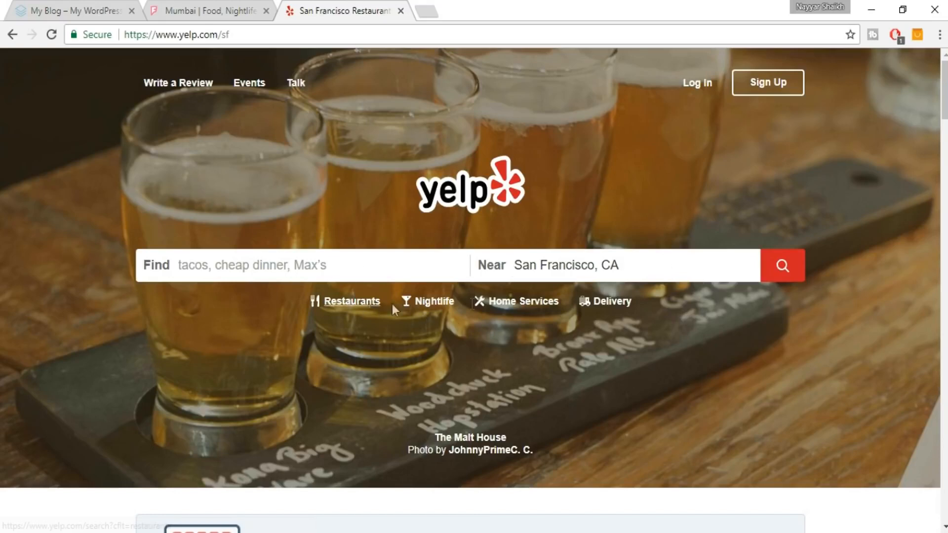
left_click(40, 1)
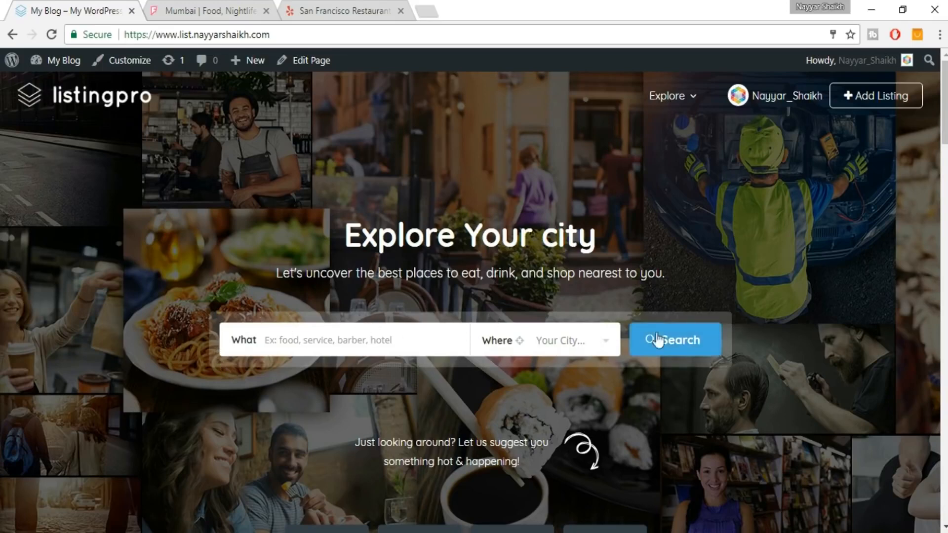
- Scroll through the ListingPro home page and back up to the search bar
scroll(697, 371, "down", 3)
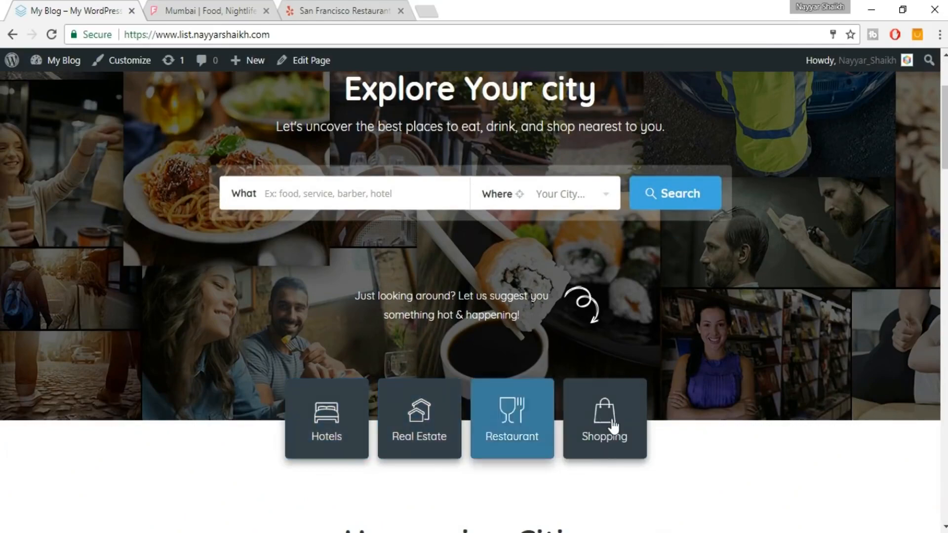
scroll(360, 432, "up", 3)
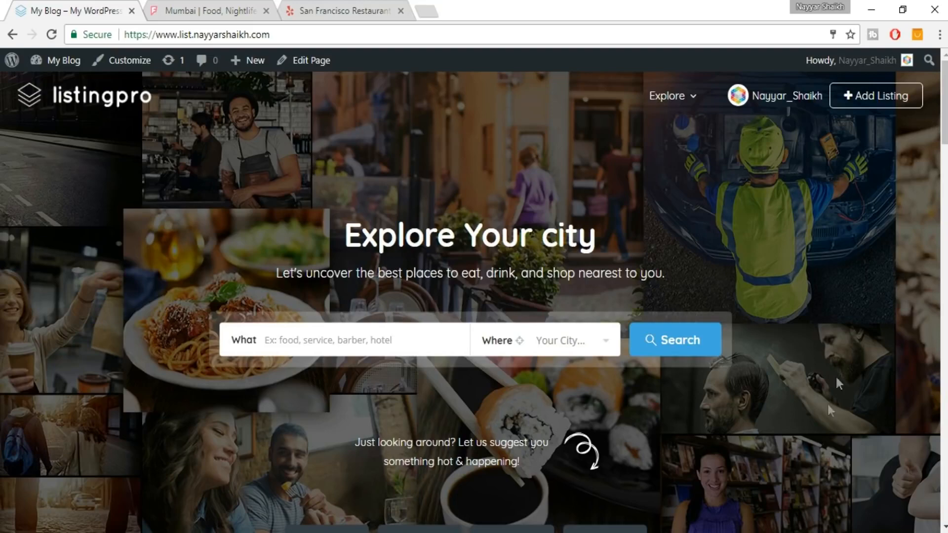
scroll(838, 384, "down", 10)
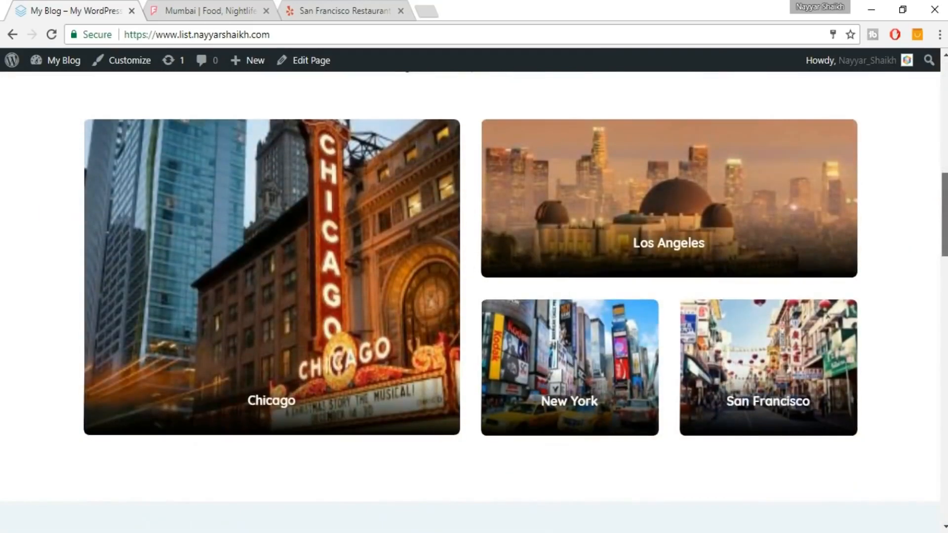
scroll(698, 260, "up", 1)
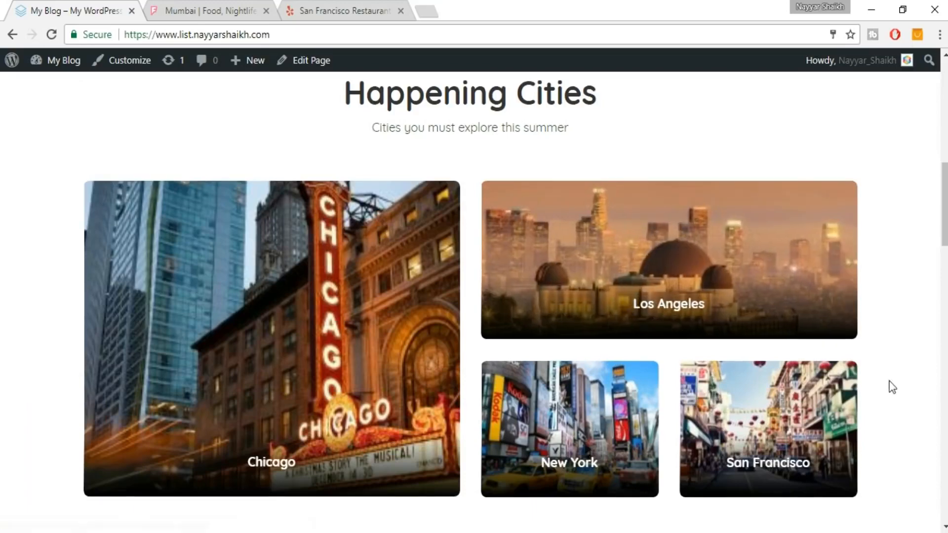
scroll(891, 386, "down", 3)
scroll(891, 386, "down", 6)
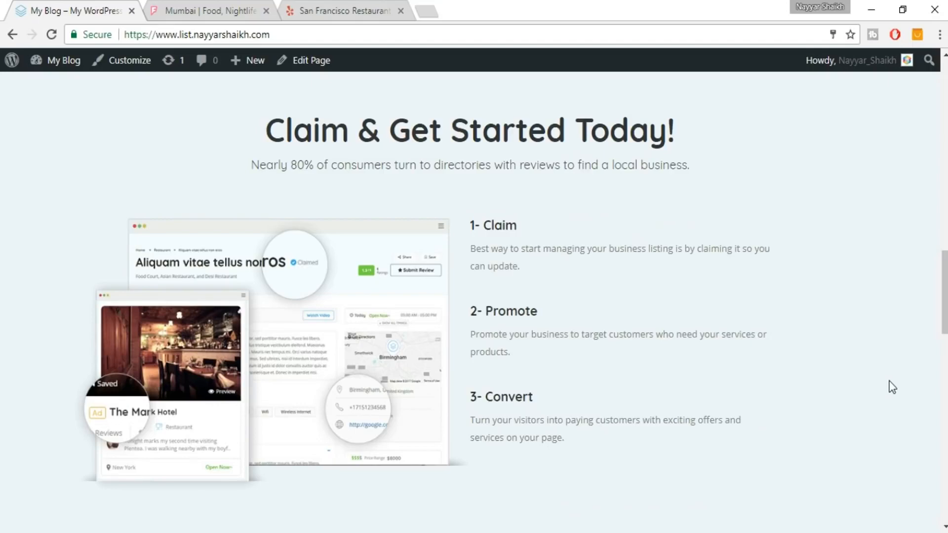
scroll(892, 365, "down", 7)
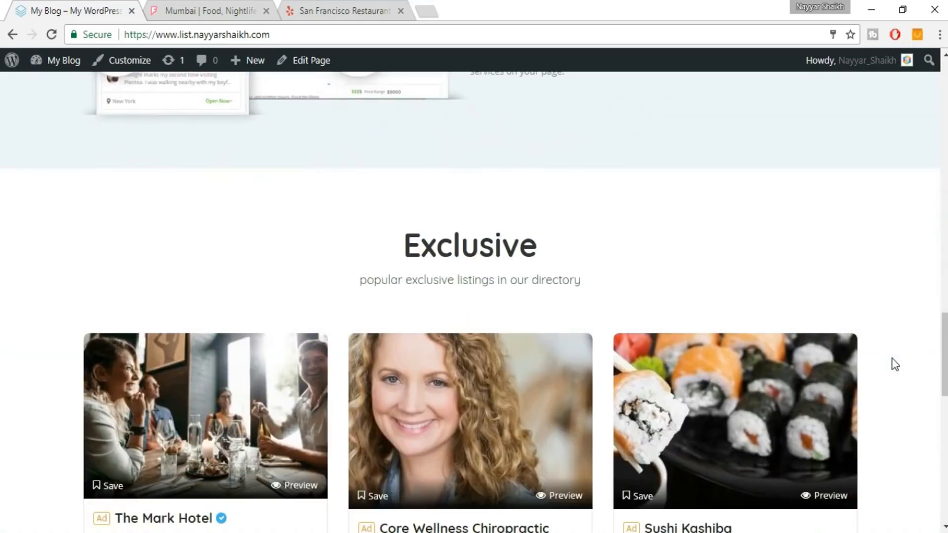
scroll(894, 364, "down", 3)
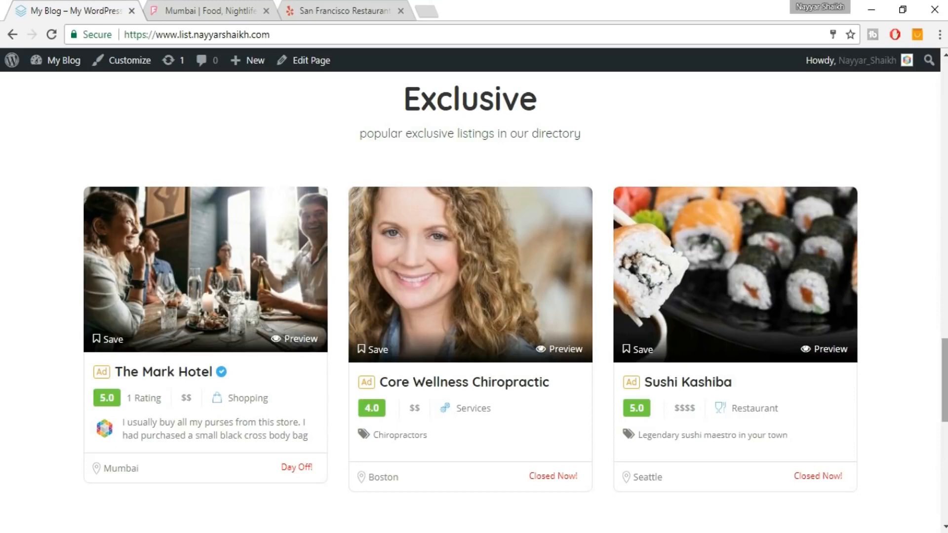
scroll(474, 301, "down", 8)
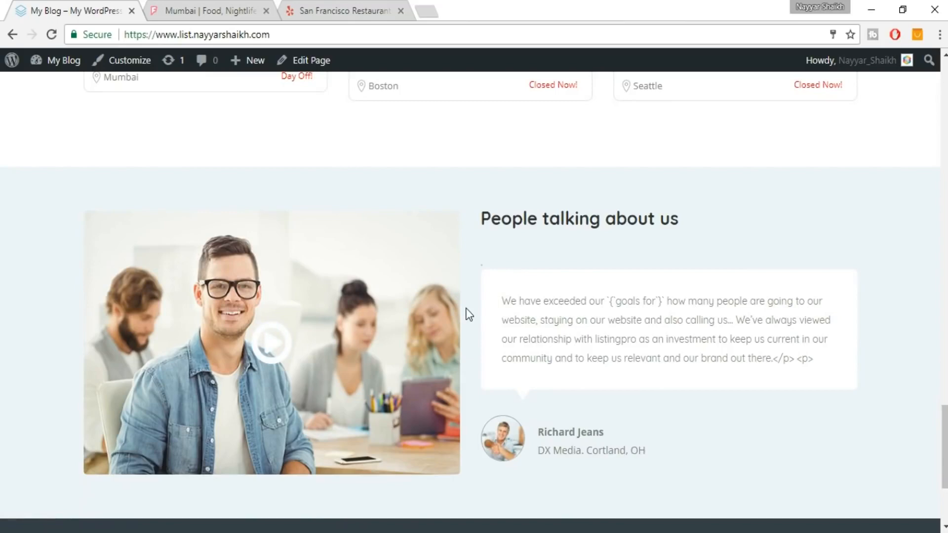
scroll(606, 399, "down", 4)
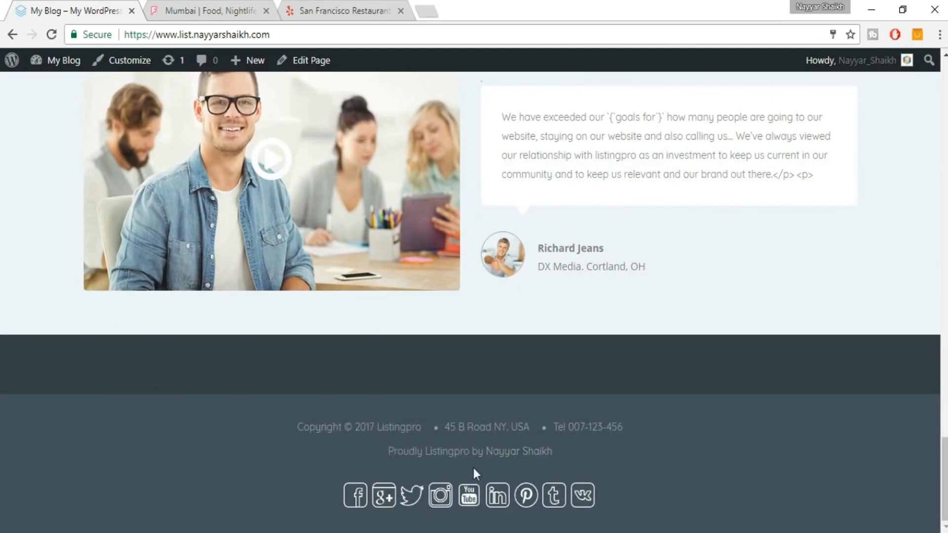
scroll(839, 376, "up", 15)
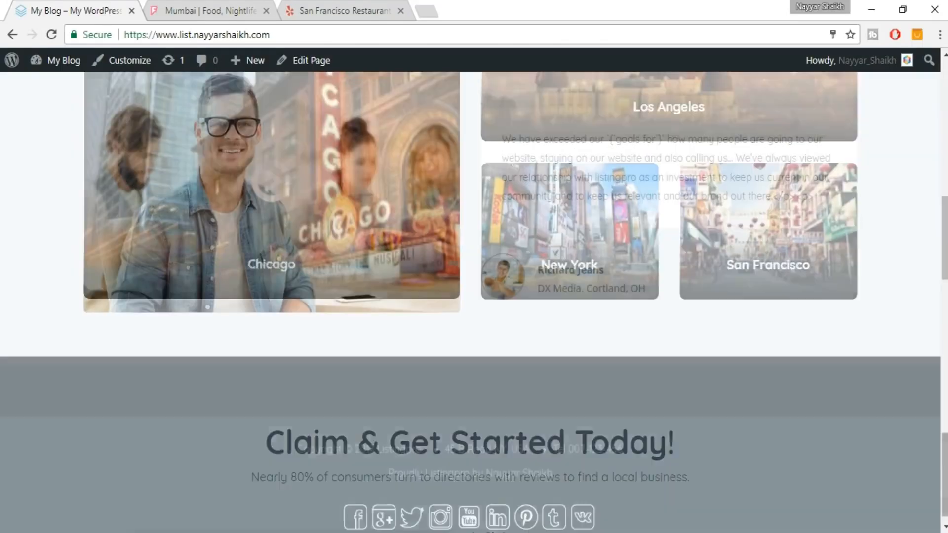
scroll(867, 329, "up", 1)
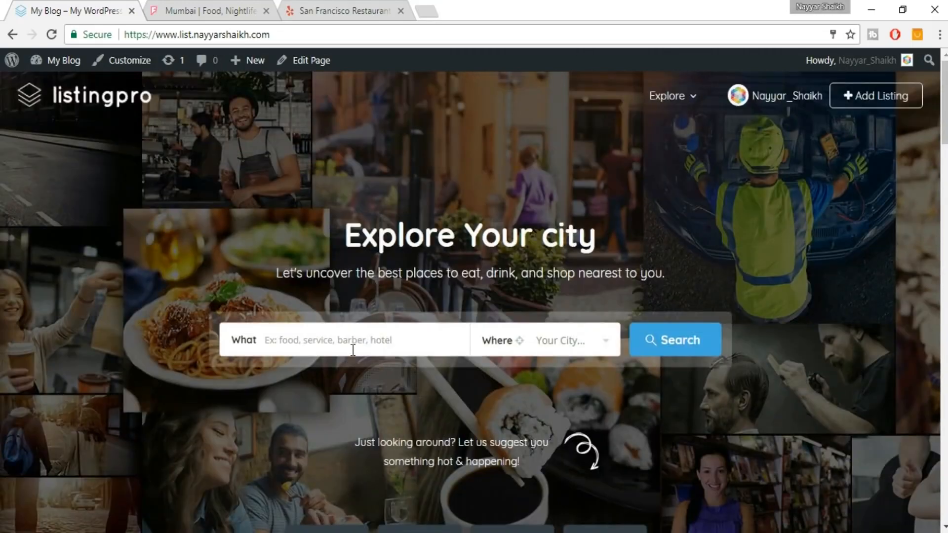
- Search ListingPro for 'hotel' using the Hotels suggestion
left_click(391, 340)
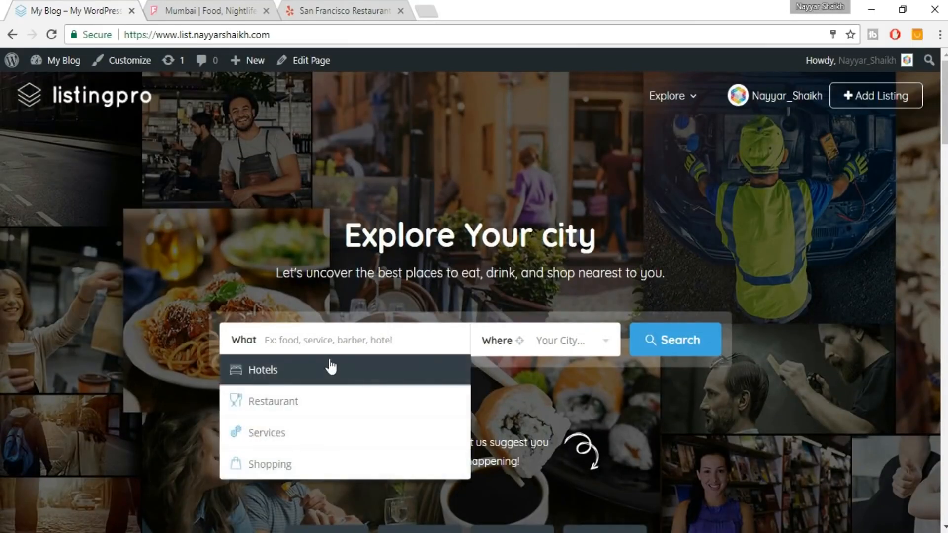
type("ho")
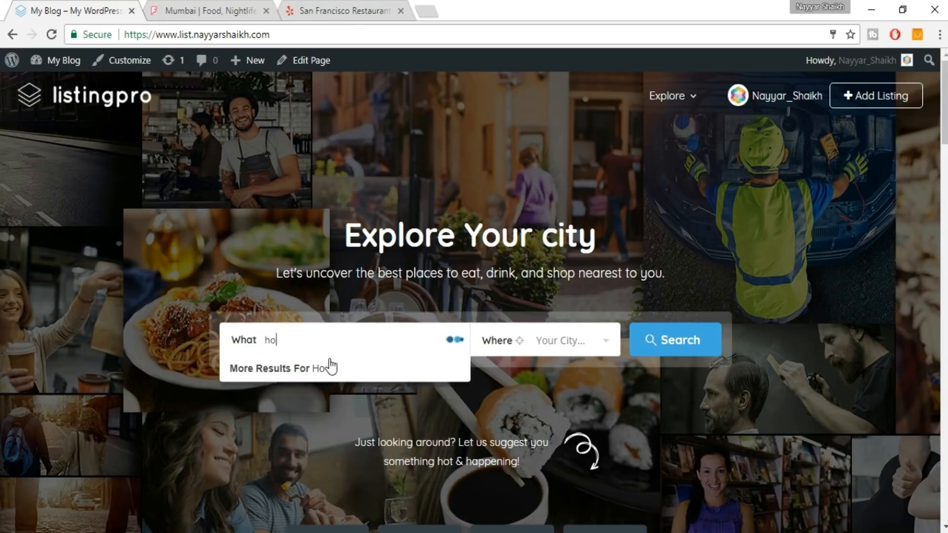
type("tel")
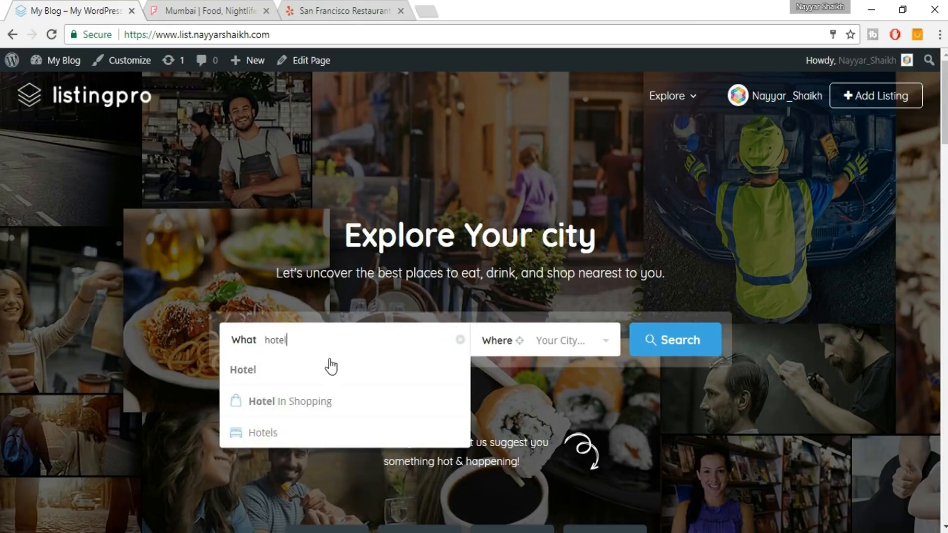
left_click(292, 433)
left_click(684, 345)
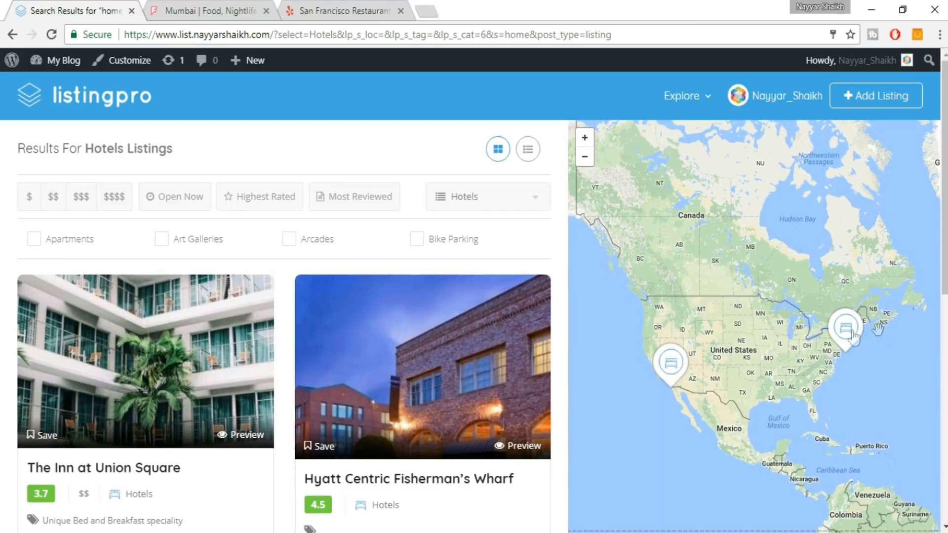
- View the west-coast and east-coast hotel map popups, then return to the ListingPro home page
left_click(672, 373)
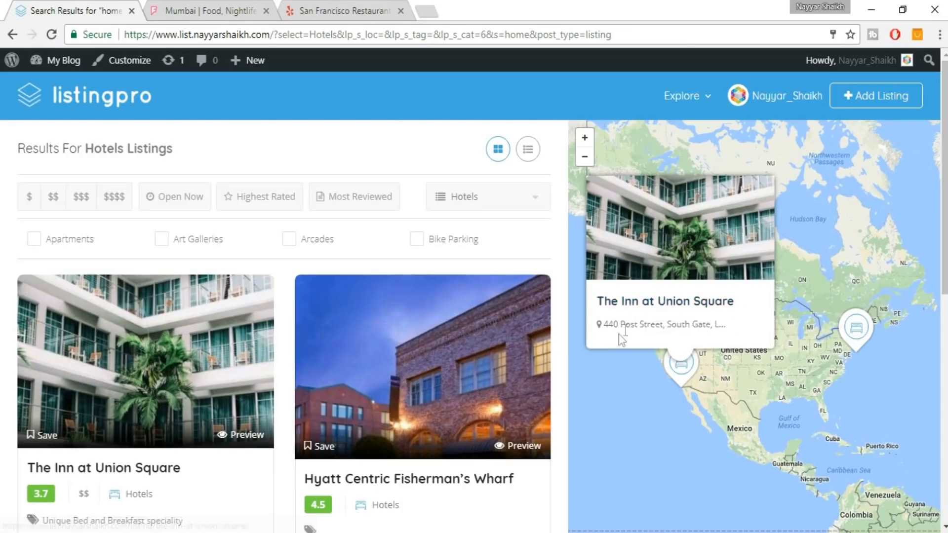
left_click(855, 341)
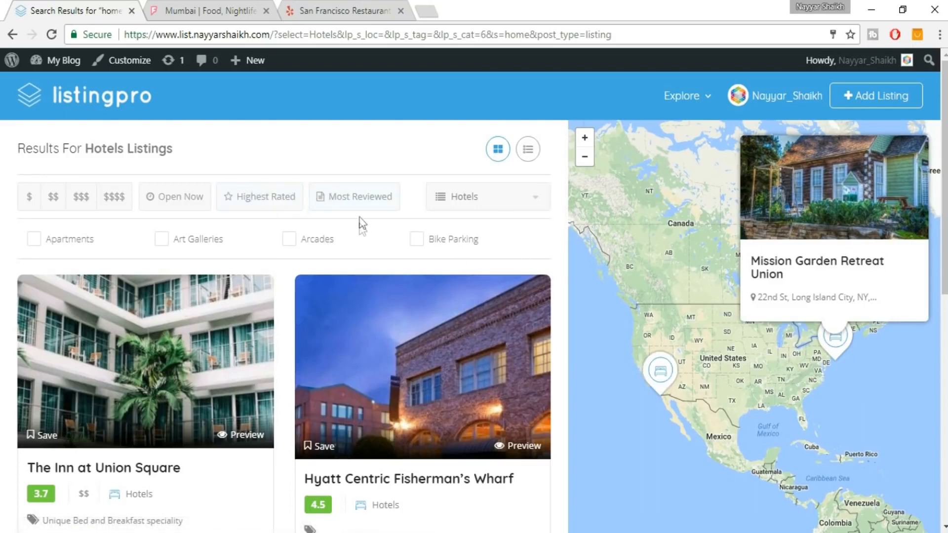
left_click(60, 106)
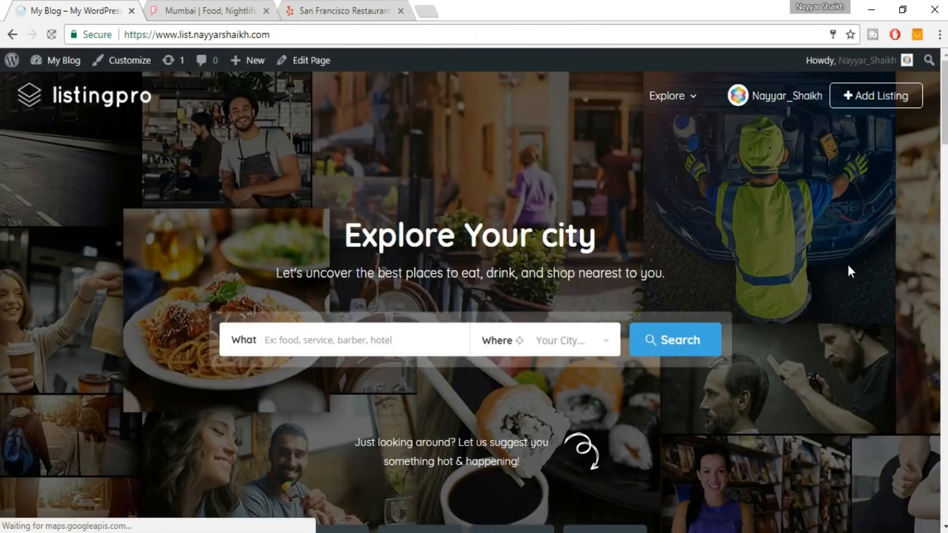
- Scroll to the Exclusive section and open The Mark Hotel listing
scroll(831, 323, "down", 10)
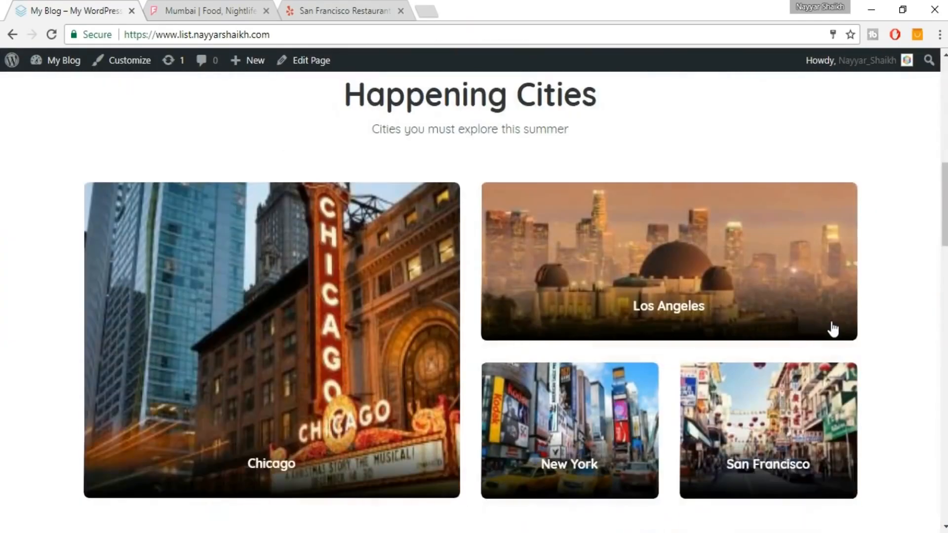
scroll(831, 327, "down", 10)
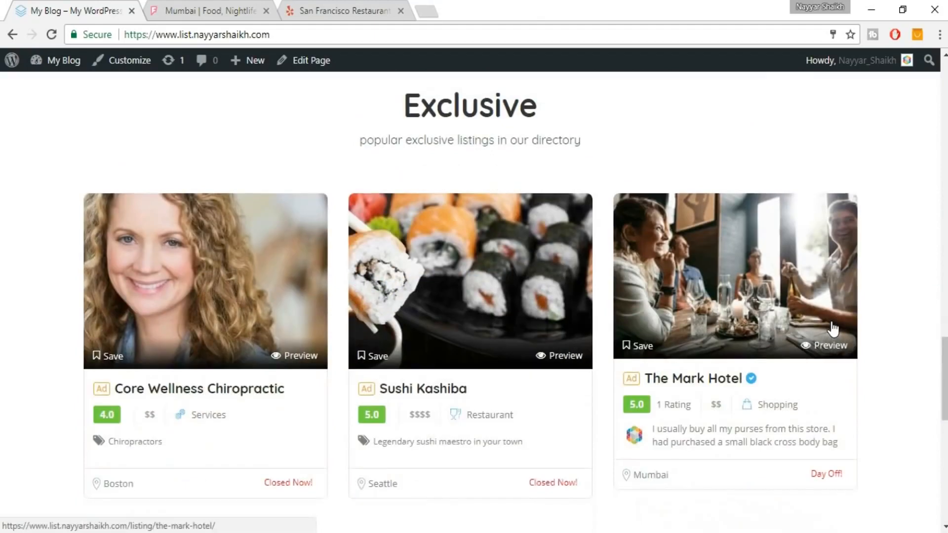
left_click(731, 310)
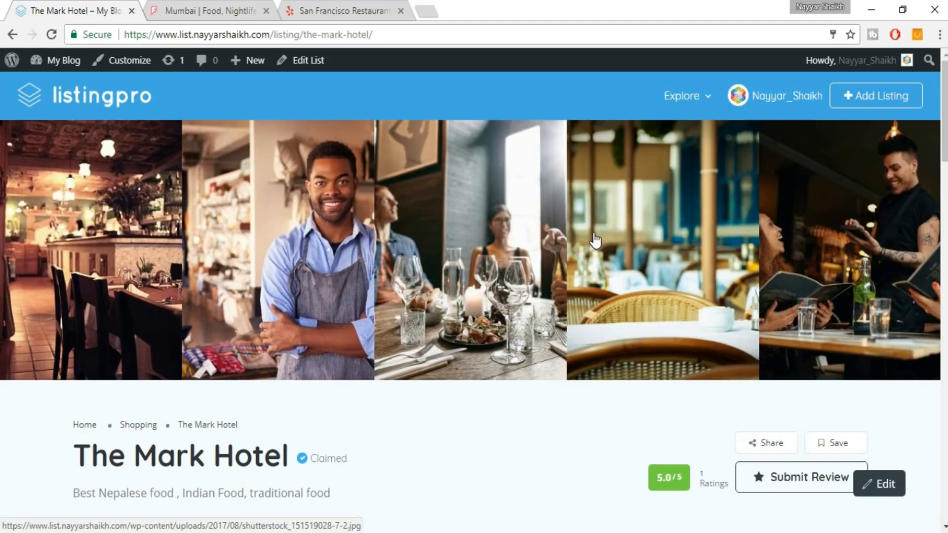
scroll(483, 268, "down", 4)
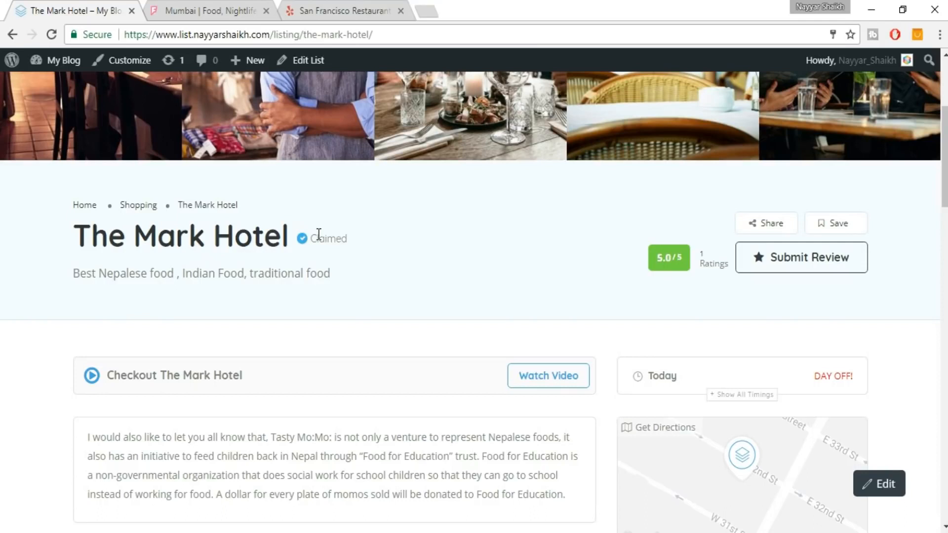
scroll(603, 261, "down", 3)
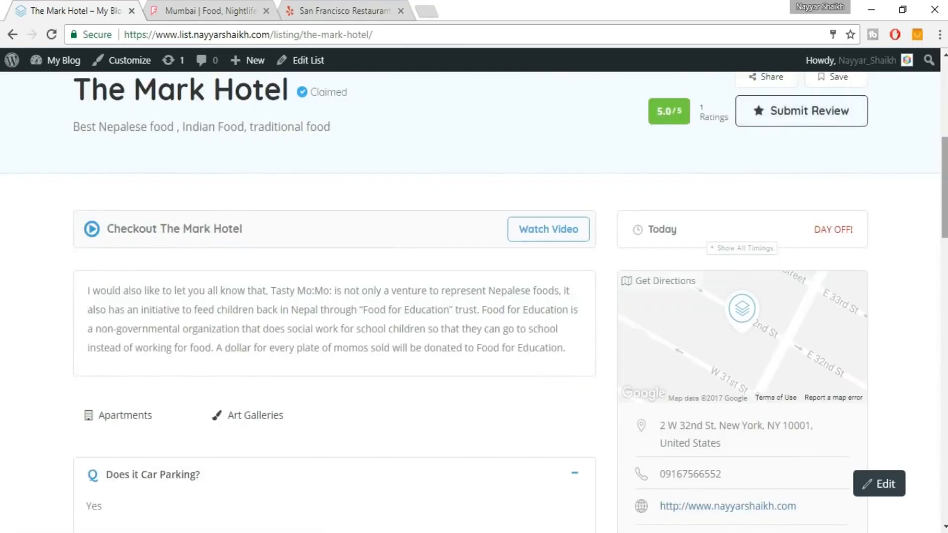
scroll(119, 194, "down", 1)
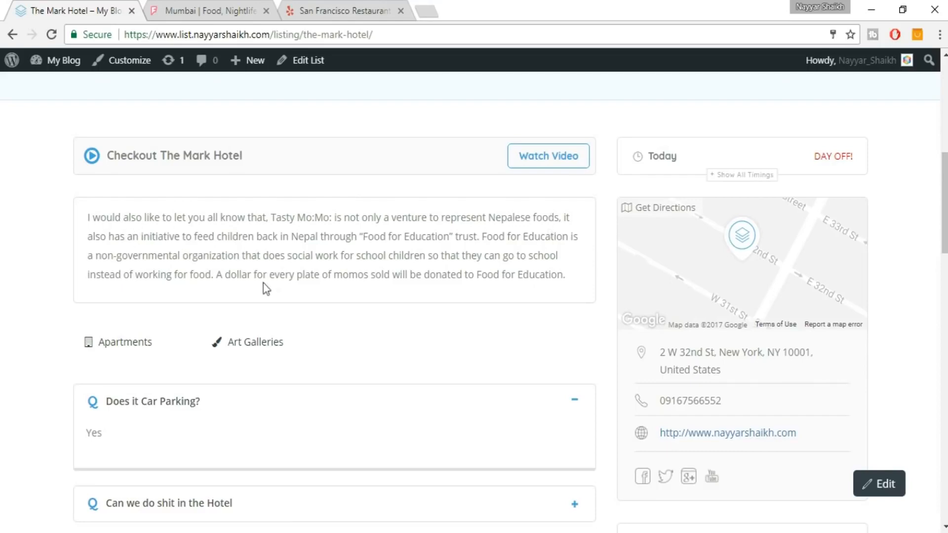
scroll(344, 260, "down", 1)
scroll(344, 259, "down", 2)
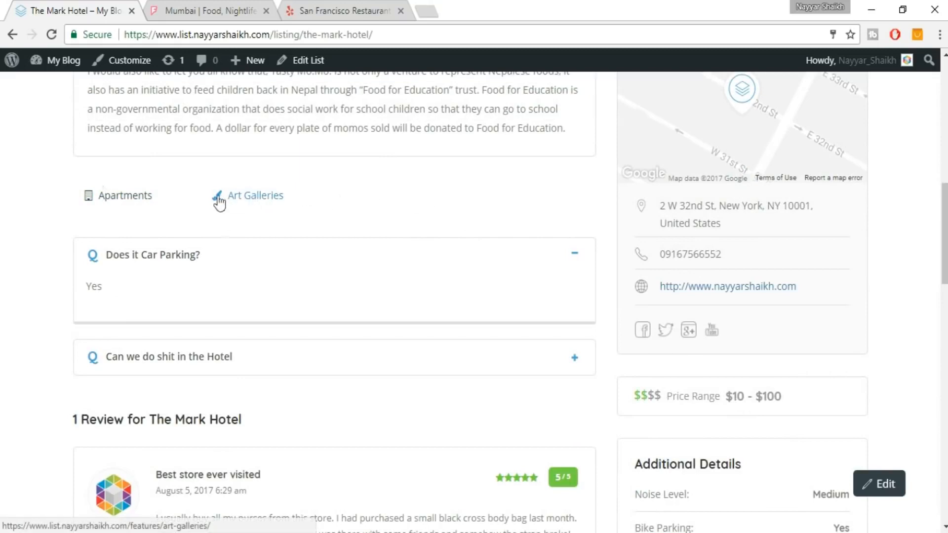
scroll(360, 214, "down", 2)
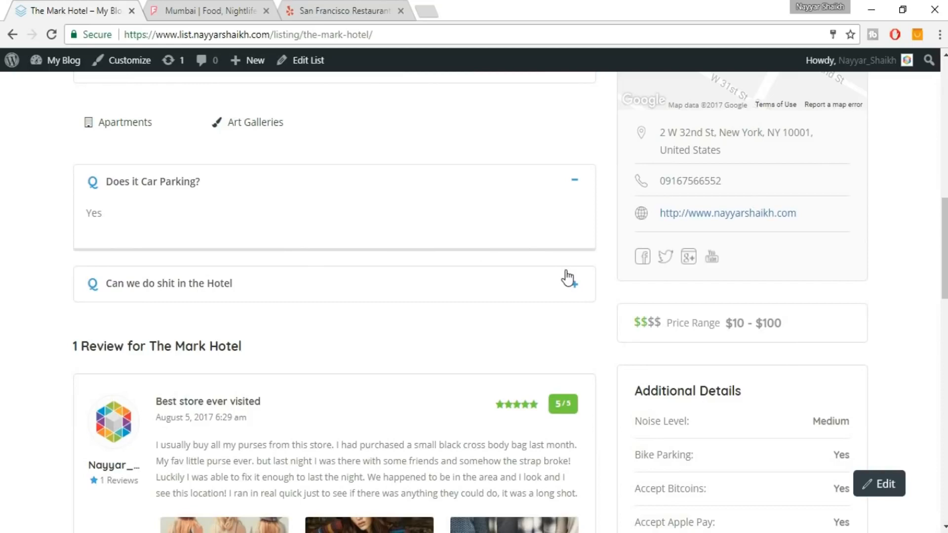
scroll(555, 288, "down", 5)
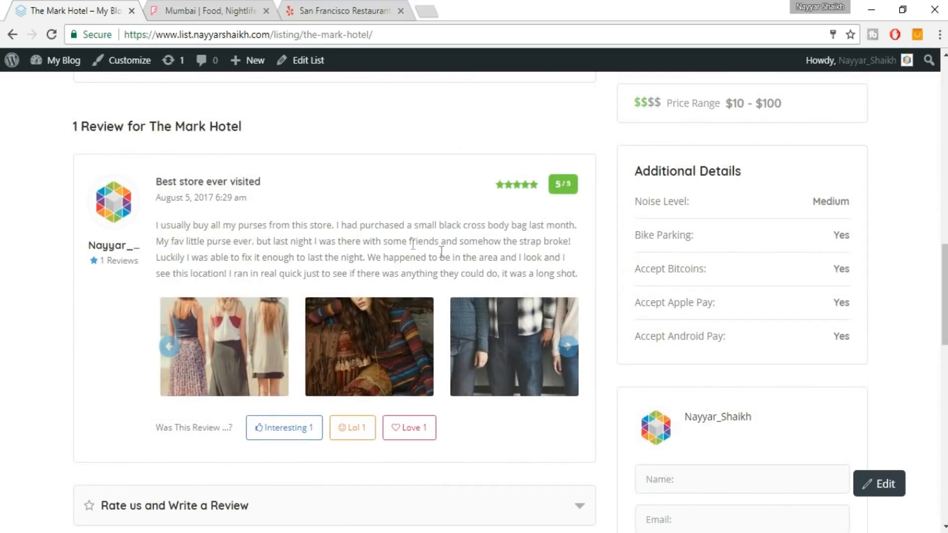
- Vote The Mark Hotel's review as Interesting
left_click_drag(157, 227, 545, 262)
left_click(545, 261)
left_click(263, 434)
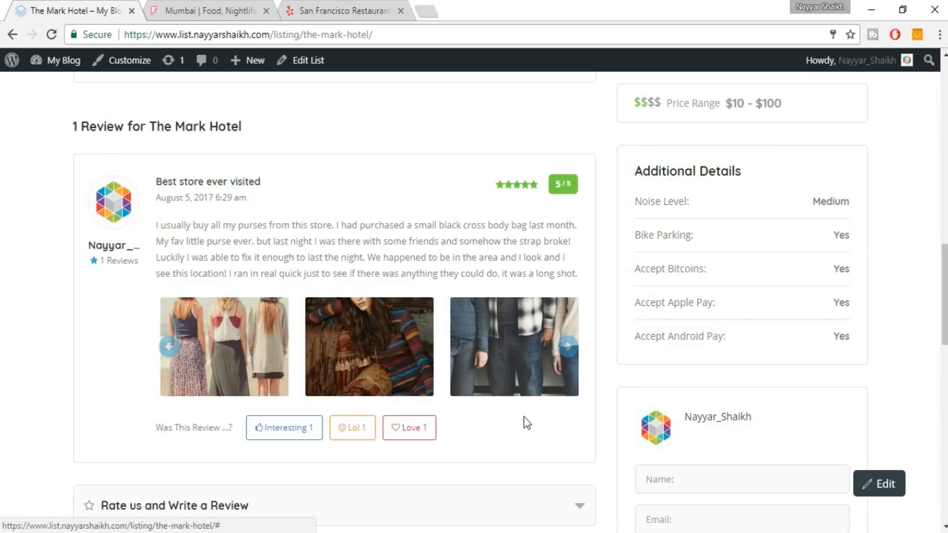
- Show all timings (09:00 AM - 05:00 PM Monday–Friday), then scroll through the listing and back
scroll(525, 423, "down", 3)
scroll(527, 422, "up", 12)
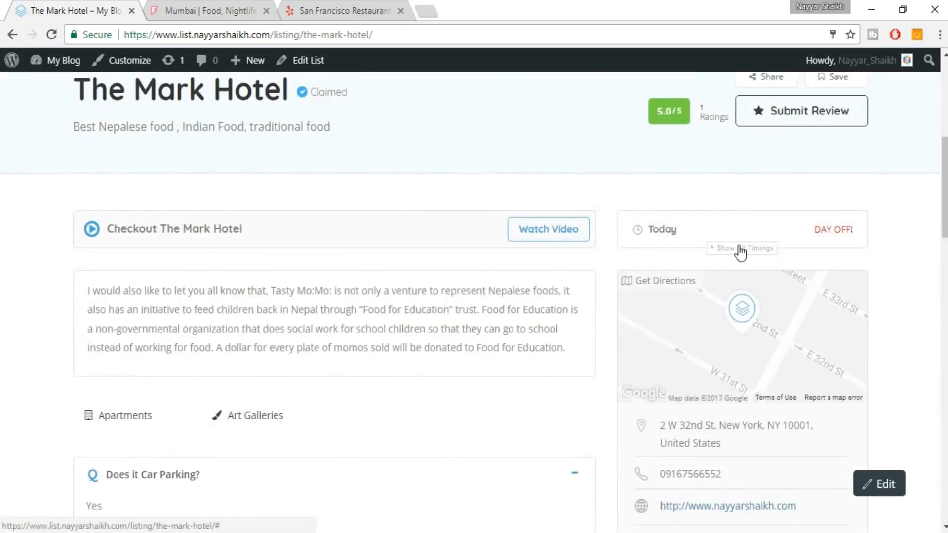
left_click(713, 248)
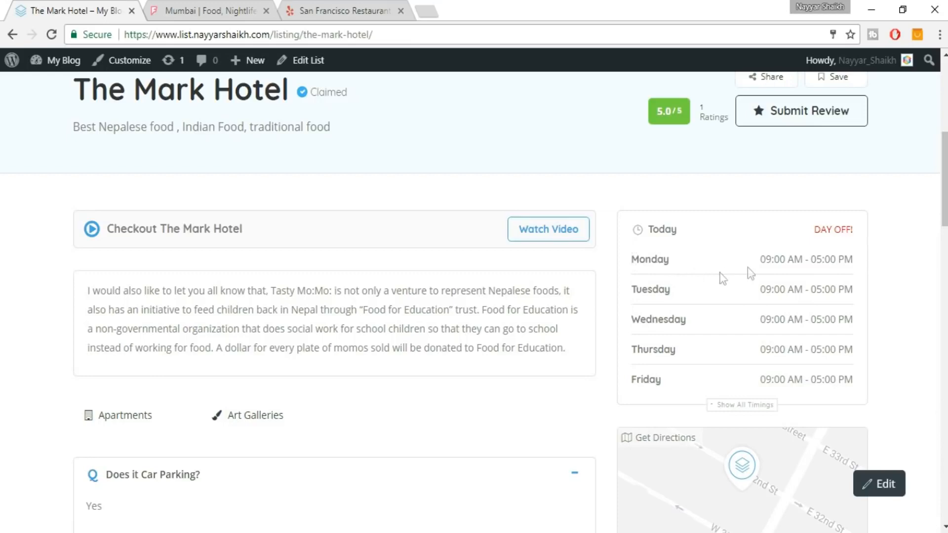
scroll(798, 335, "down", 3)
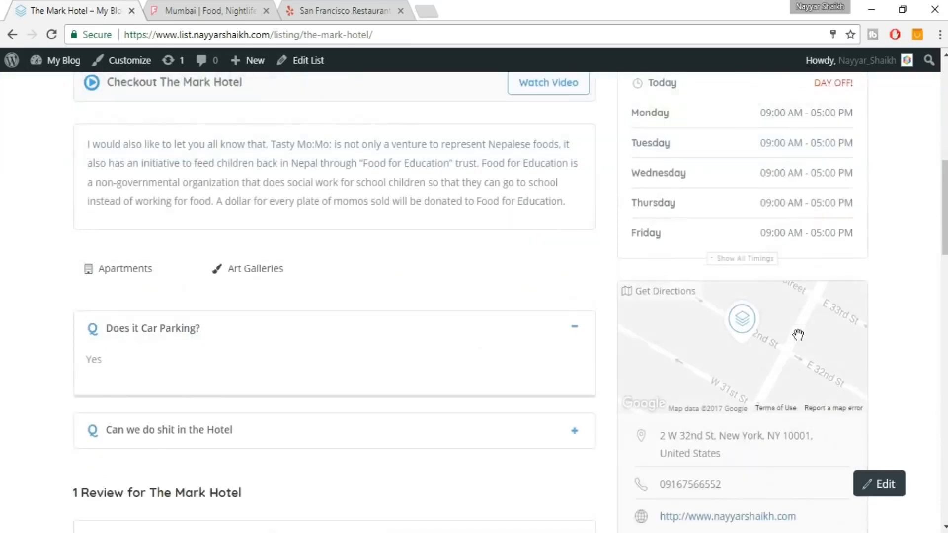
scroll(798, 334, "down", 2)
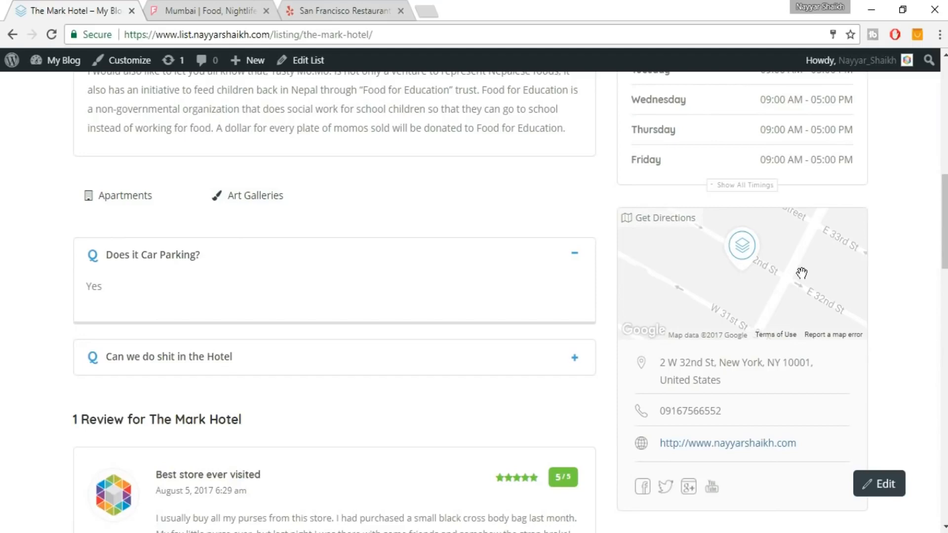
scroll(801, 273, "down", 3)
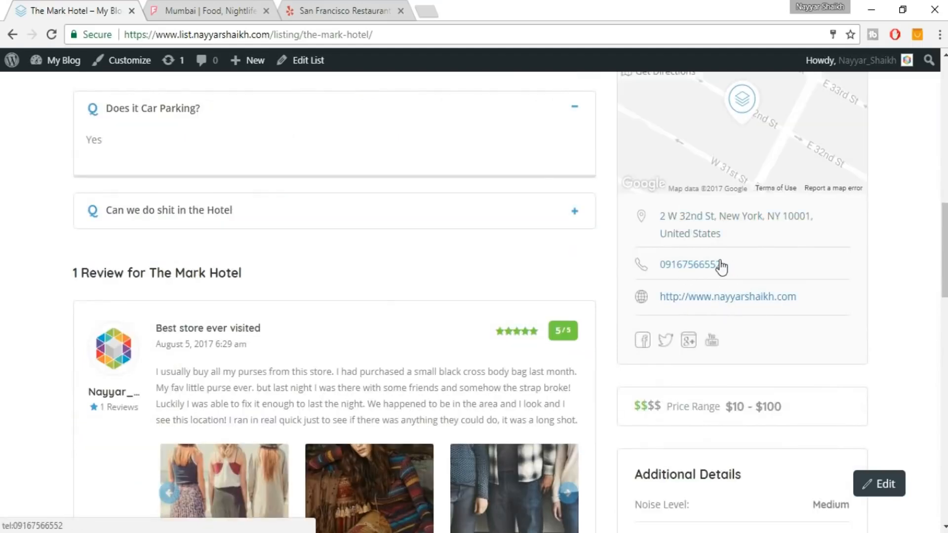
scroll(710, 270, "down", 3)
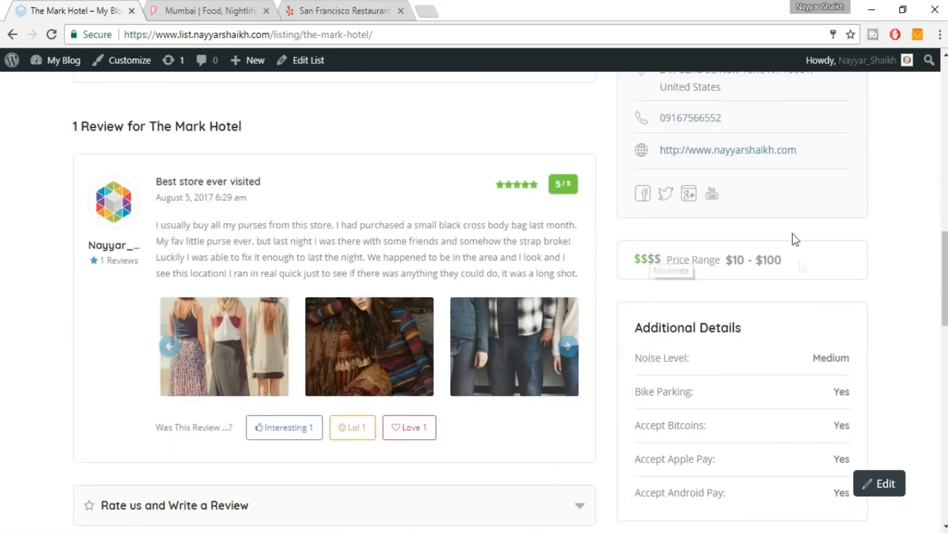
scroll(804, 271, "down", 4)
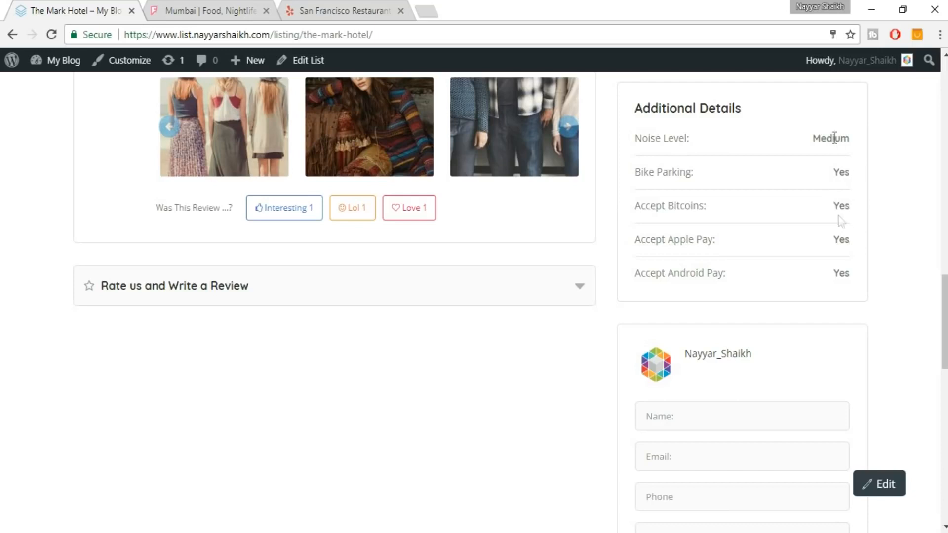
scroll(846, 301, "down", 5)
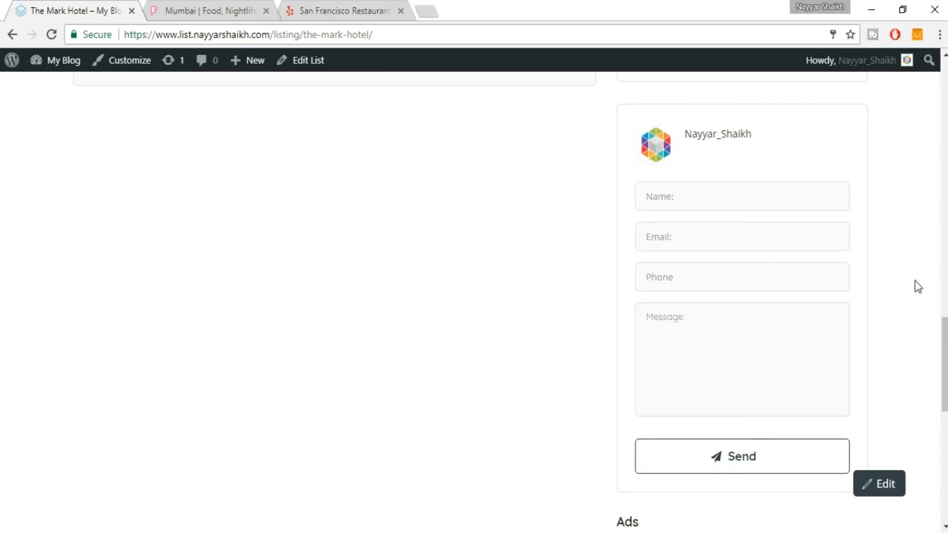
scroll(917, 286, "down", 9)
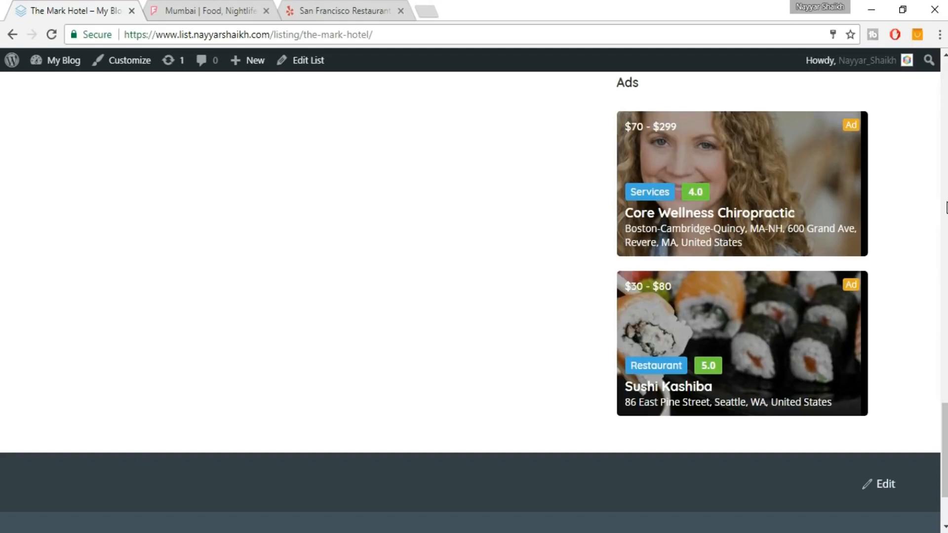
left_click_drag(945, 432, 944, 101)
scroll(473, 296, "up", 2)
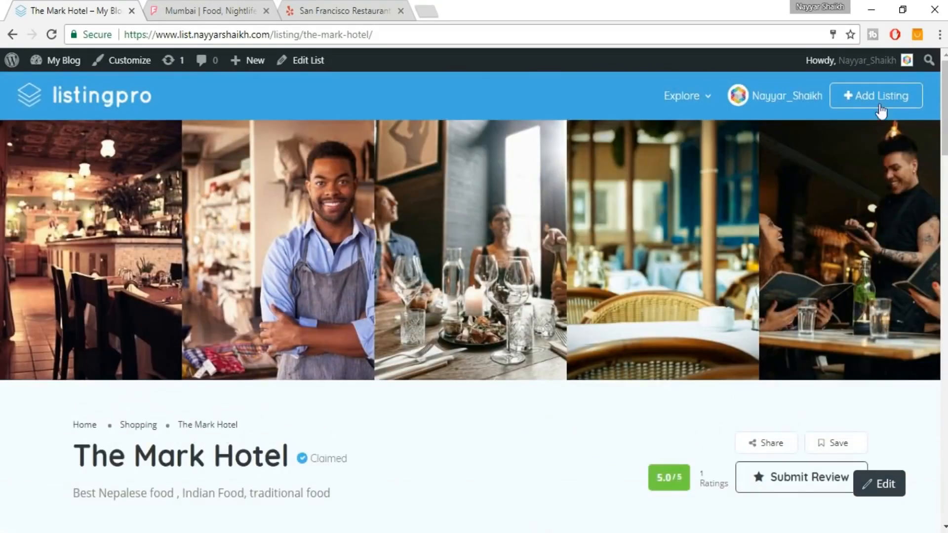
- Open Add Listing and review the Professional $10, Advance $7 and Basic $5 plans
left_click(875, 100)
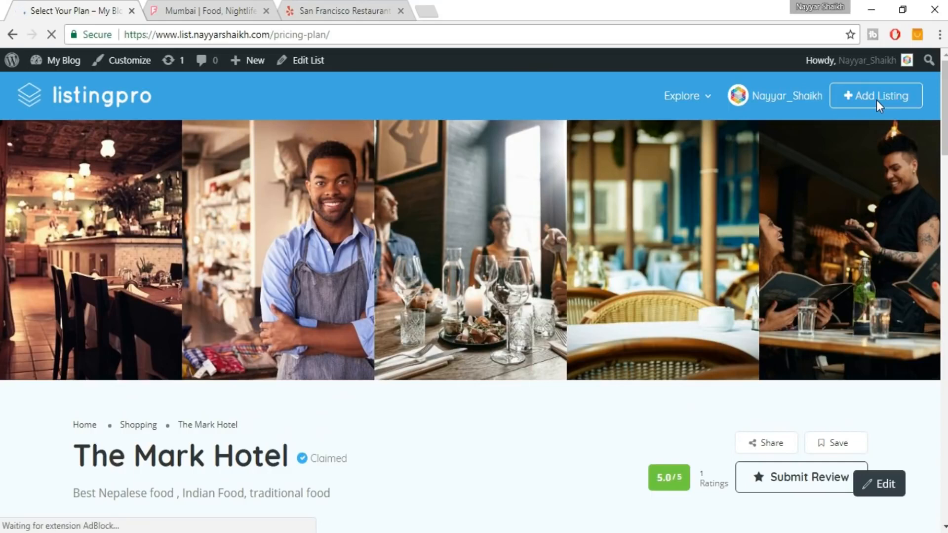
scroll(855, 206, "down", 5)
scroll(889, 209, "down", 2)
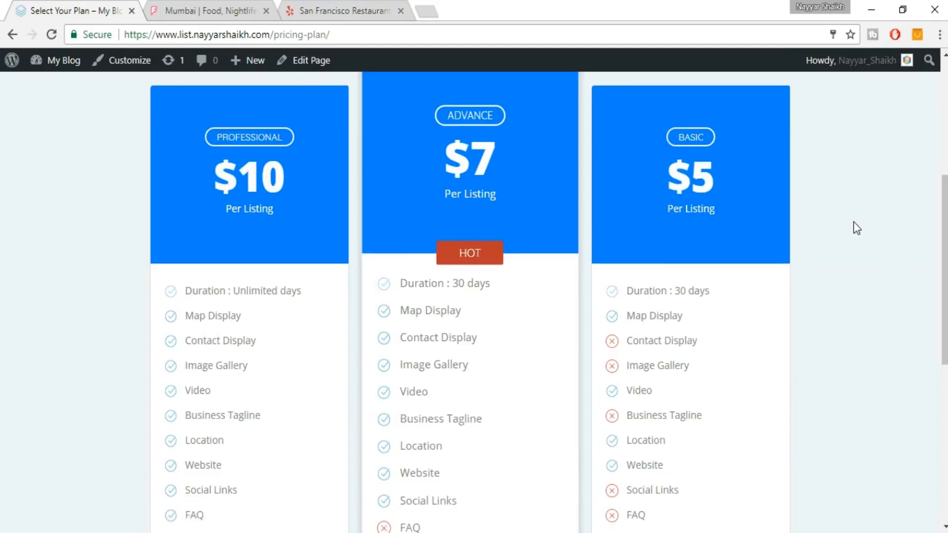
scroll(854, 221, "down", 3)
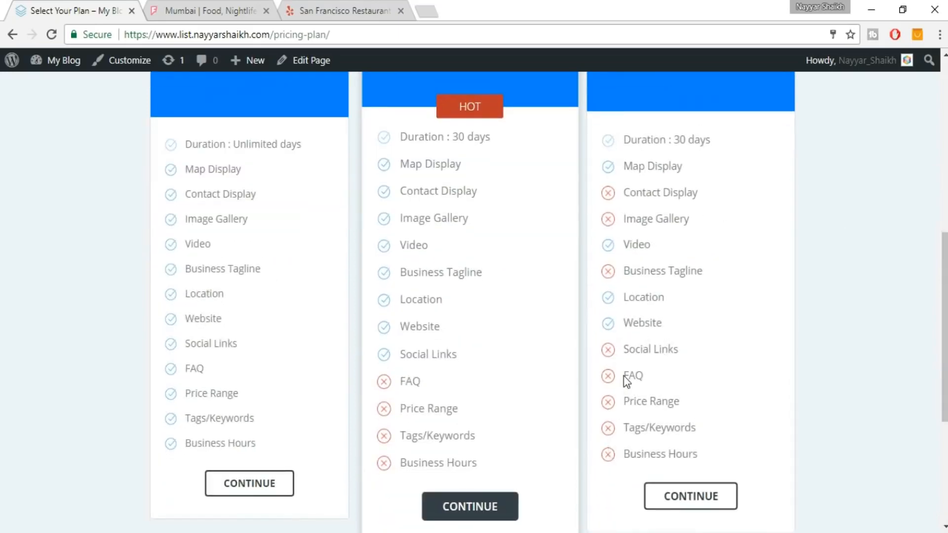
scroll(623, 375, "up", 3)
scroll(558, 212, "down", 3)
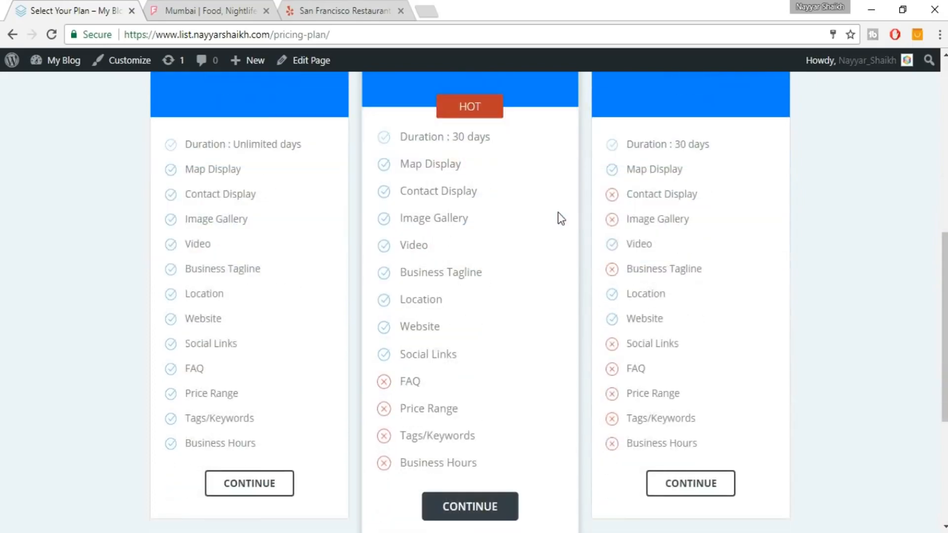
scroll(561, 218, "up", 2)
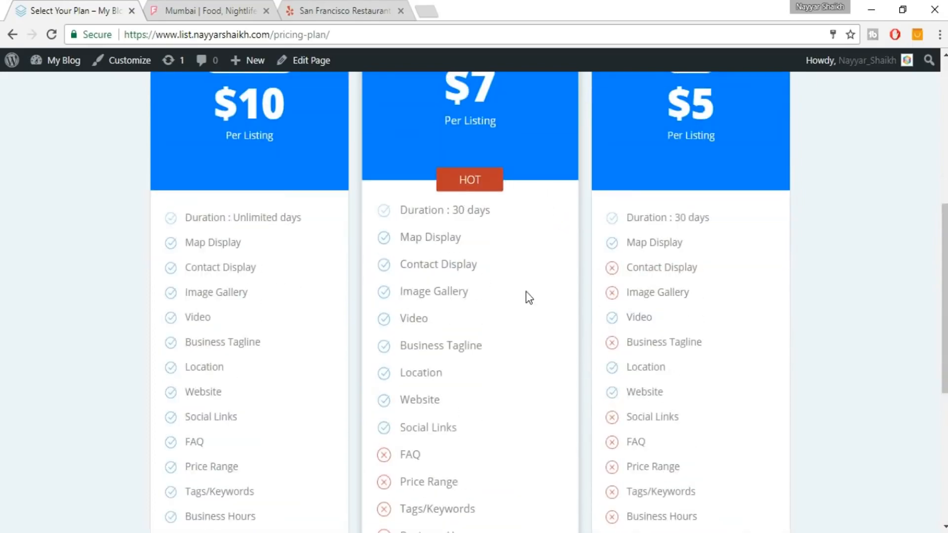
scroll(524, 296, "down", 3)
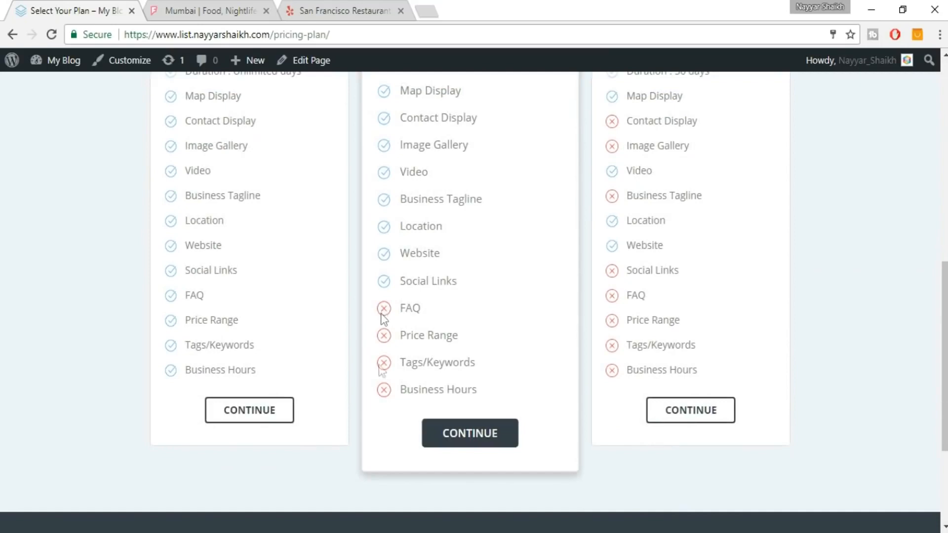
scroll(311, 345, "up", 6)
scroll(267, 146, "up", 3)
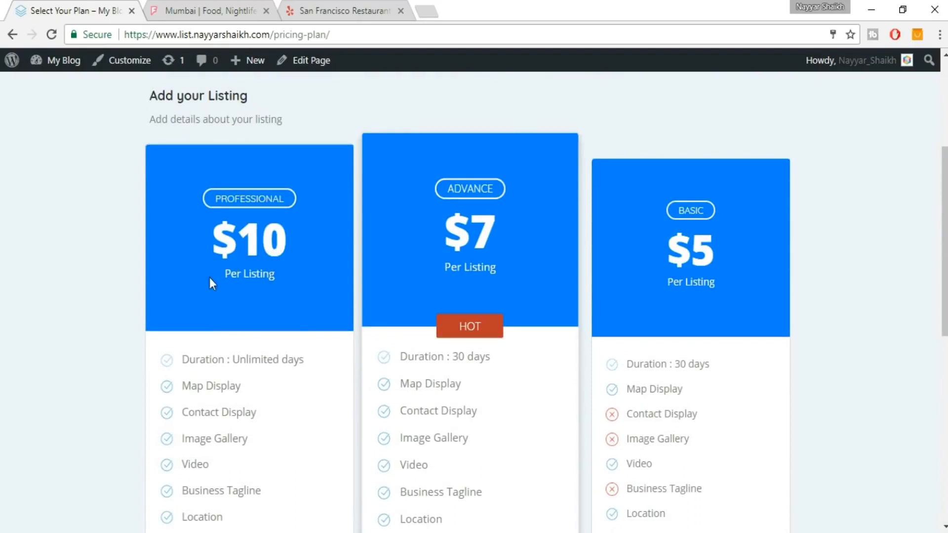
scroll(212, 283, "down", 3)
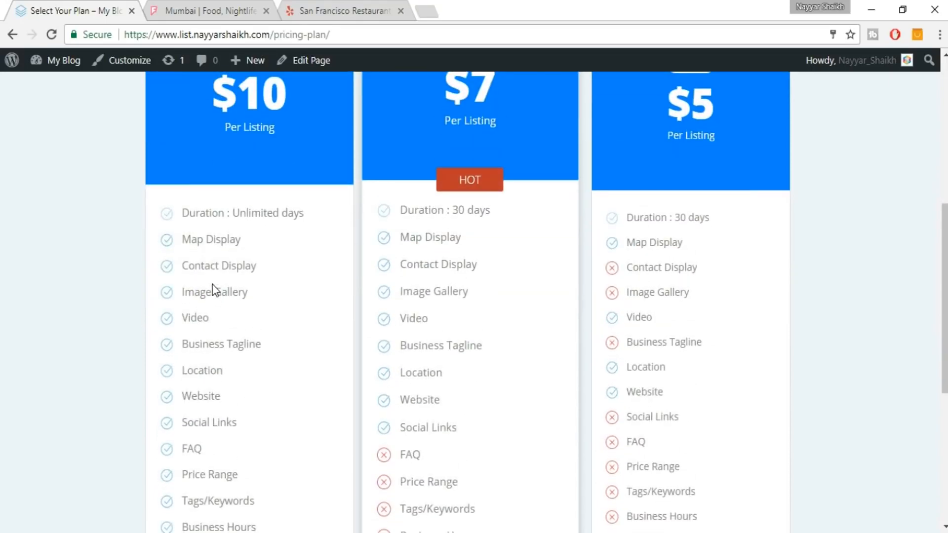
scroll(213, 290, "down", 3)
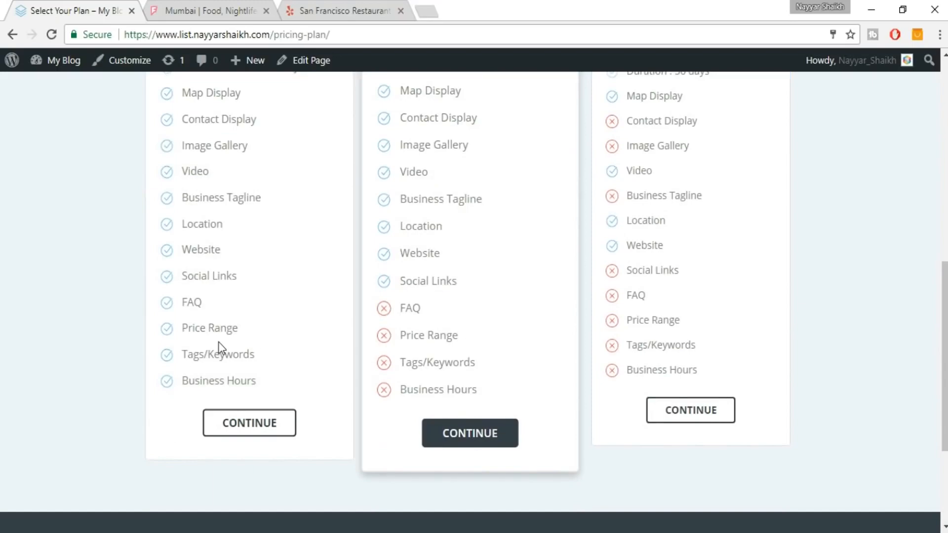
scroll(220, 345, "up", 1)
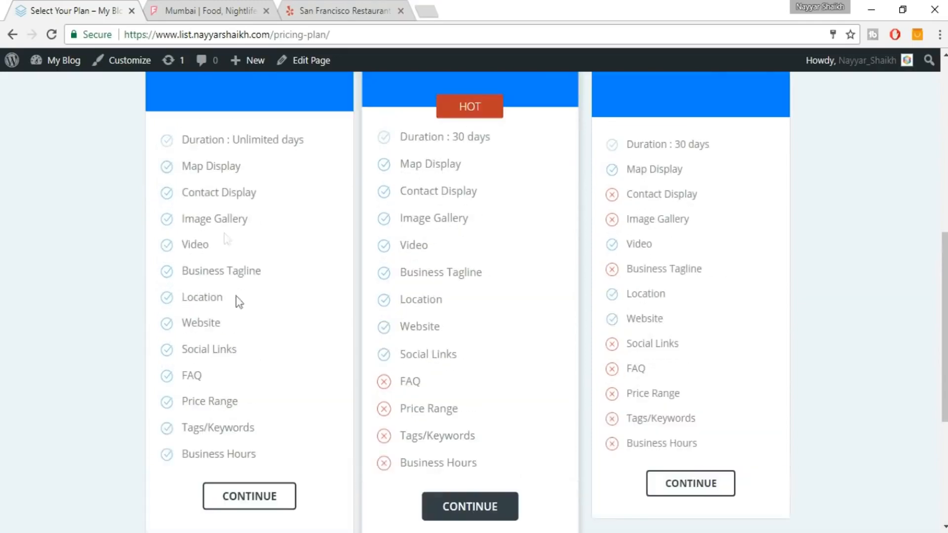
scroll(401, 368, "up", 3)
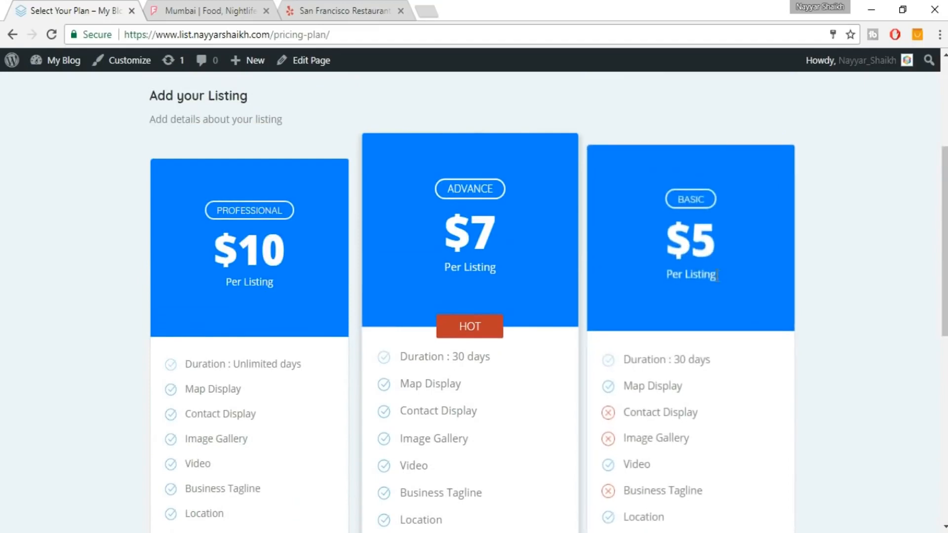
scroll(711, 281, "down", 1)
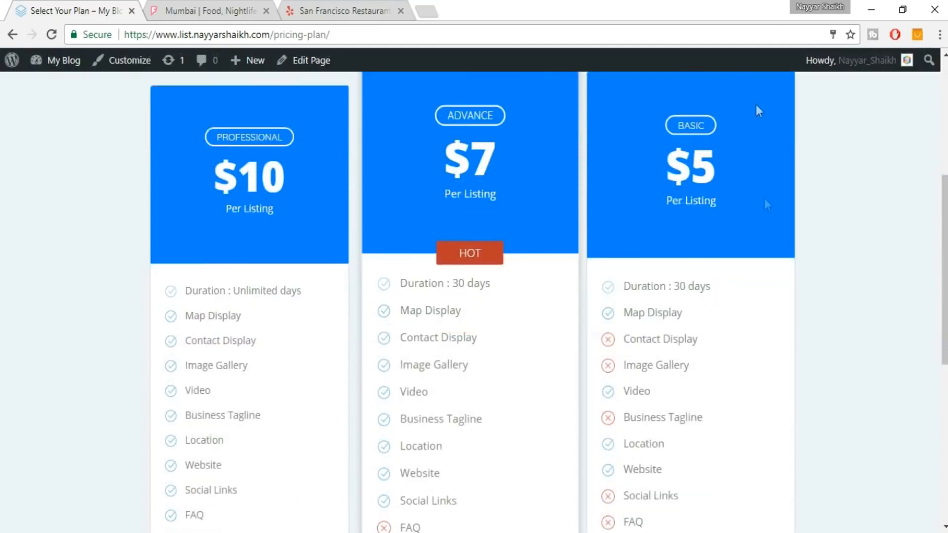
scroll(764, 220, "down", 3)
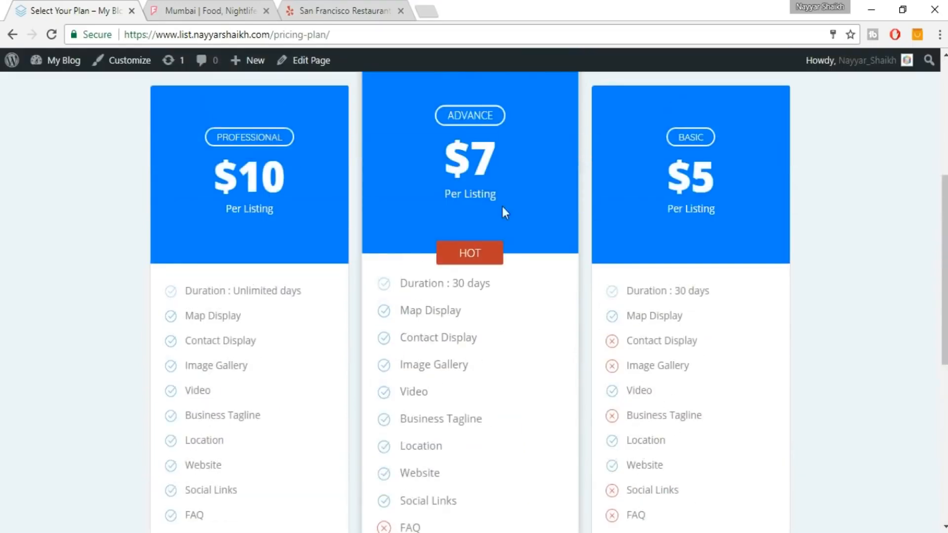
scroll(507, 246, "down", 4)
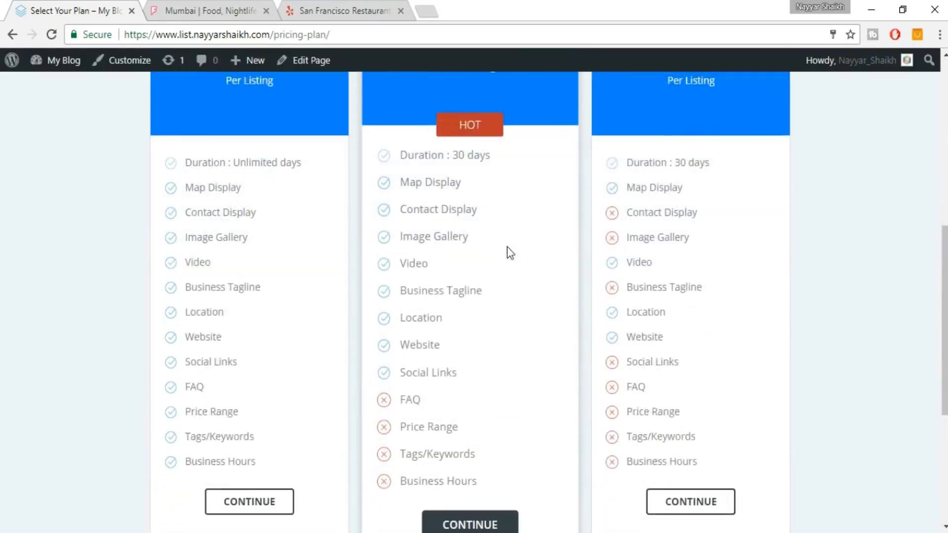
- Choose the $7 Advance plan to reach the Submit Your Listing form
left_click(484, 358)
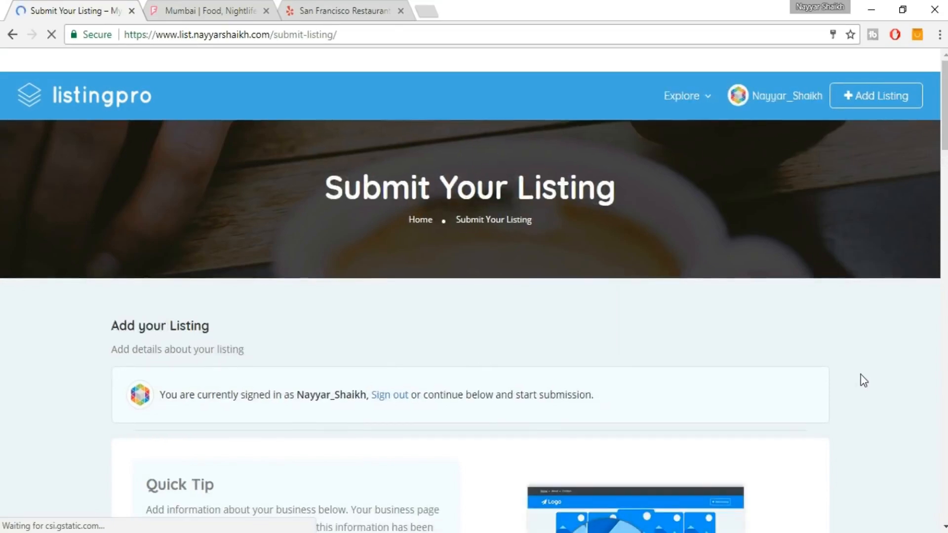
scroll(860, 374, "down", 7)
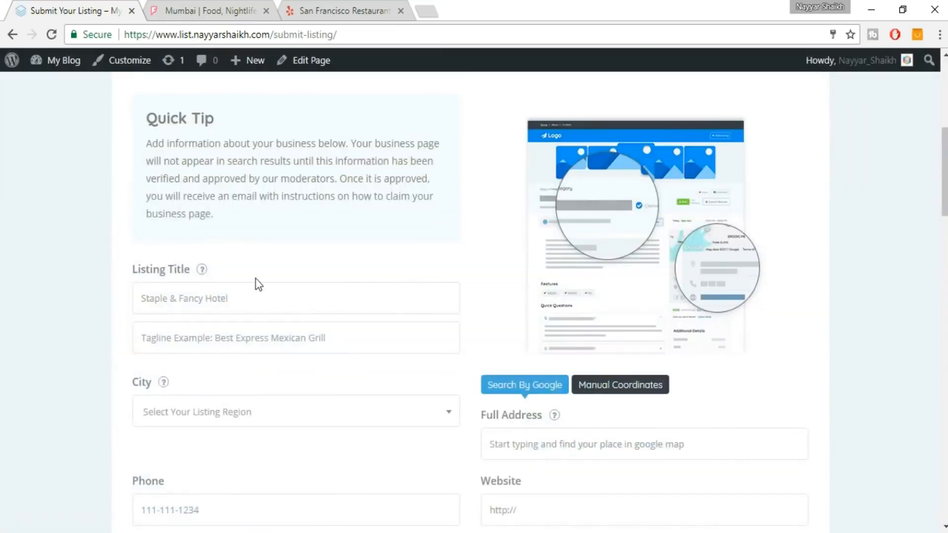
left_click(218, 299)
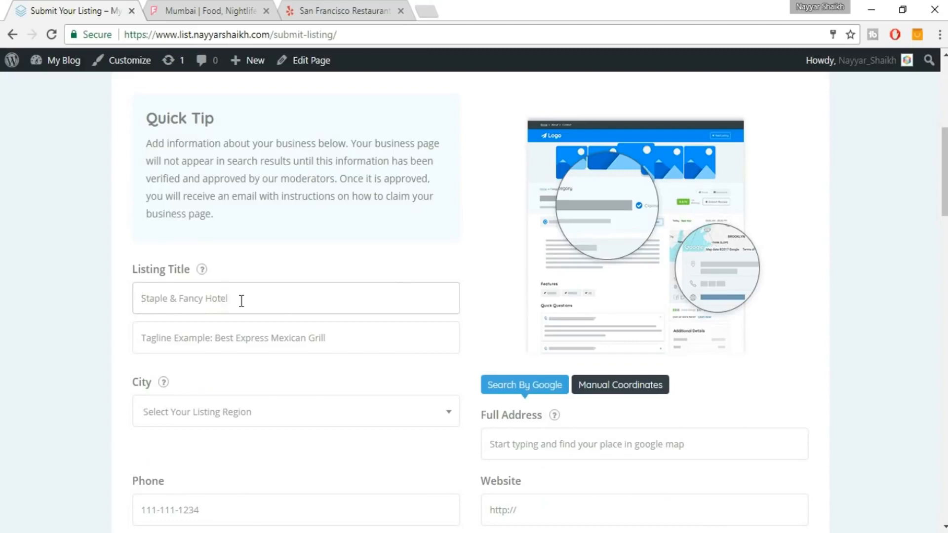
scroll(236, 355, "down", 2)
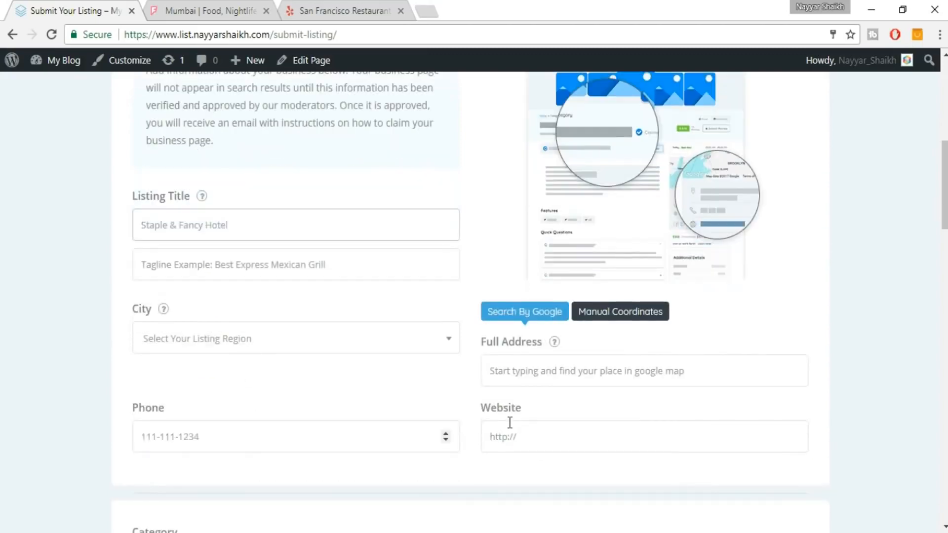
scroll(861, 408, "up", 2)
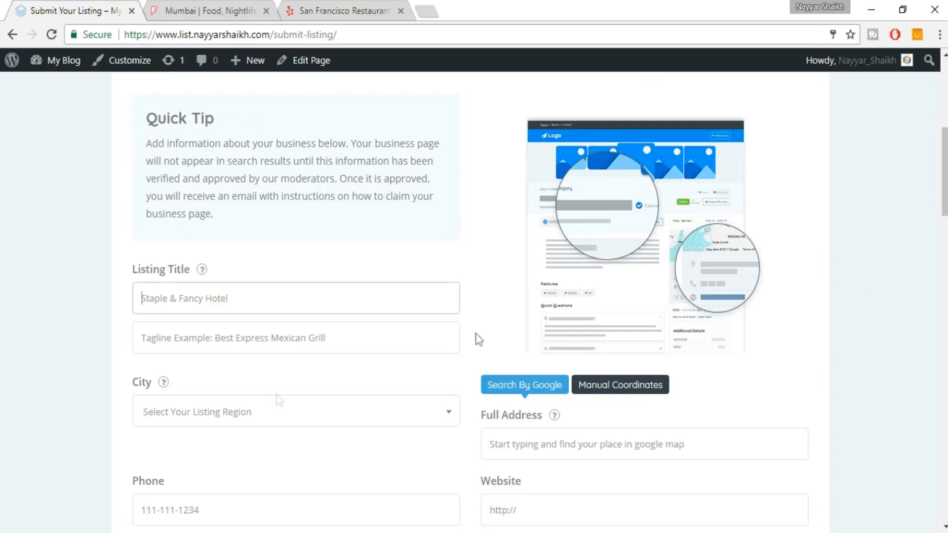
- Look through the form down to Save & Preview and back, then close the Mumbai tab
scroll(766, 263, "down", 8)
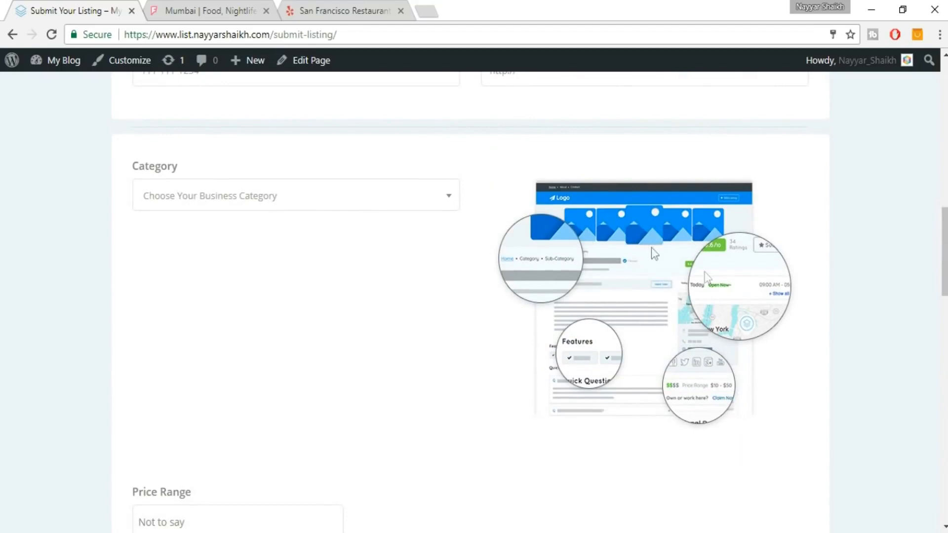
scroll(575, 280, "down", 7)
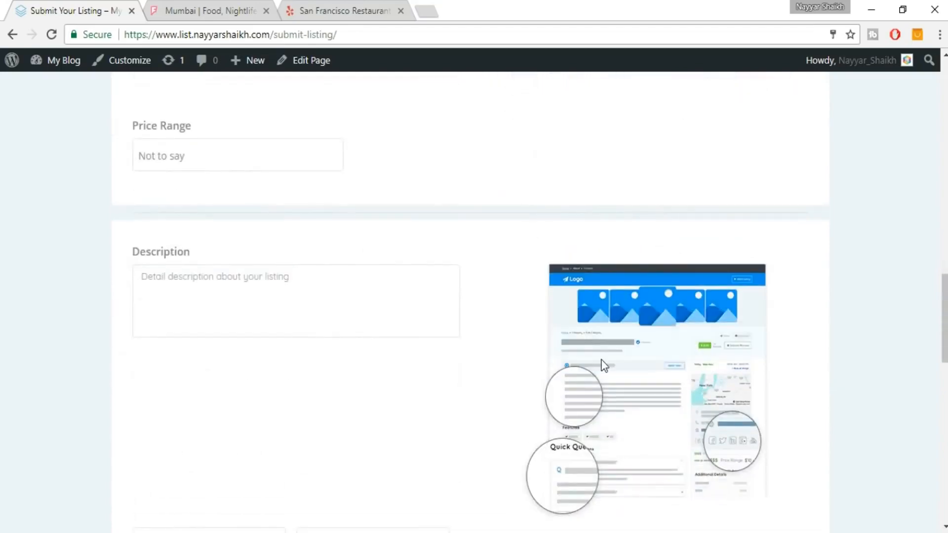
scroll(602, 364, "down", 6)
scroll(826, 356, "down", 5)
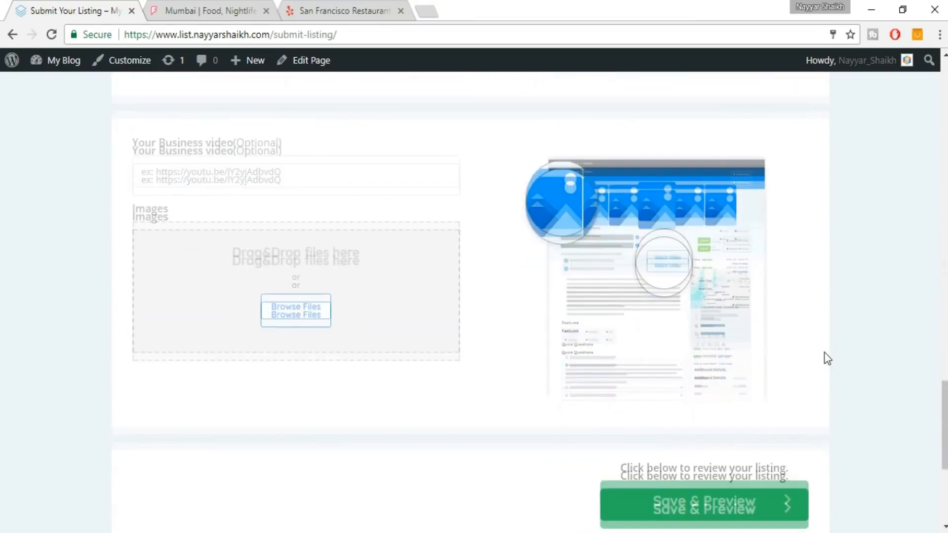
scroll(826, 358, "down", 4)
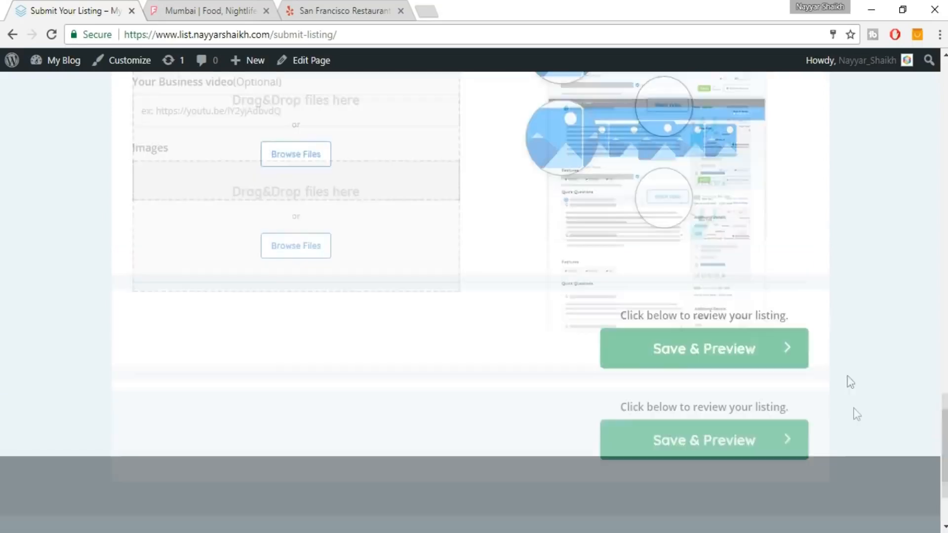
scroll(856, 418, "up", 15)
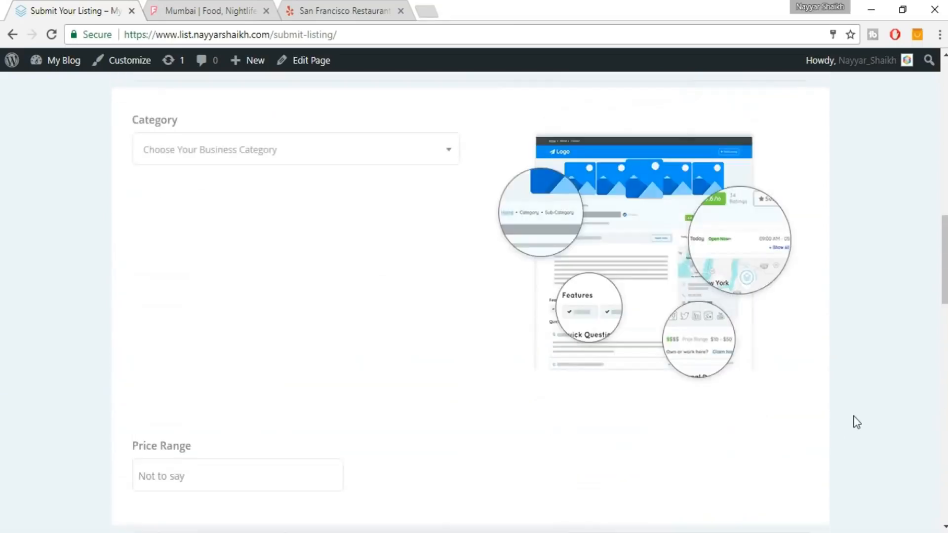
scroll(856, 422, "up", 9)
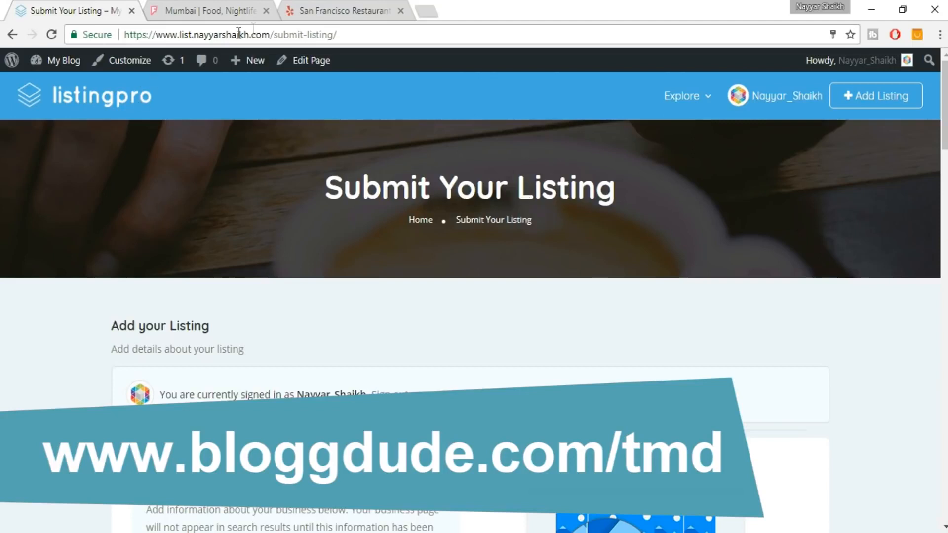
left_click(266, 11)
- Close the San Francisco tab and load bloggdude.com/tmd in a new tab
left_click(266, 11)
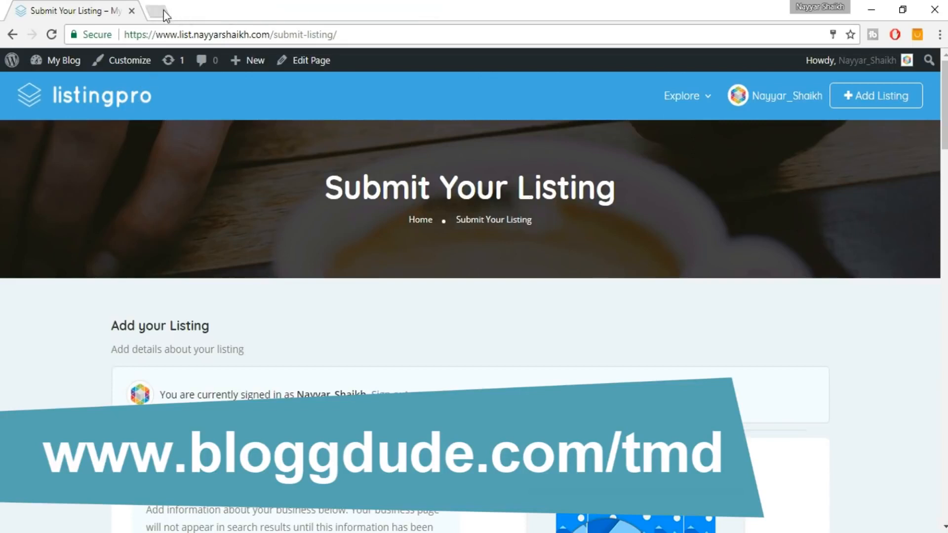
left_click(164, 10)
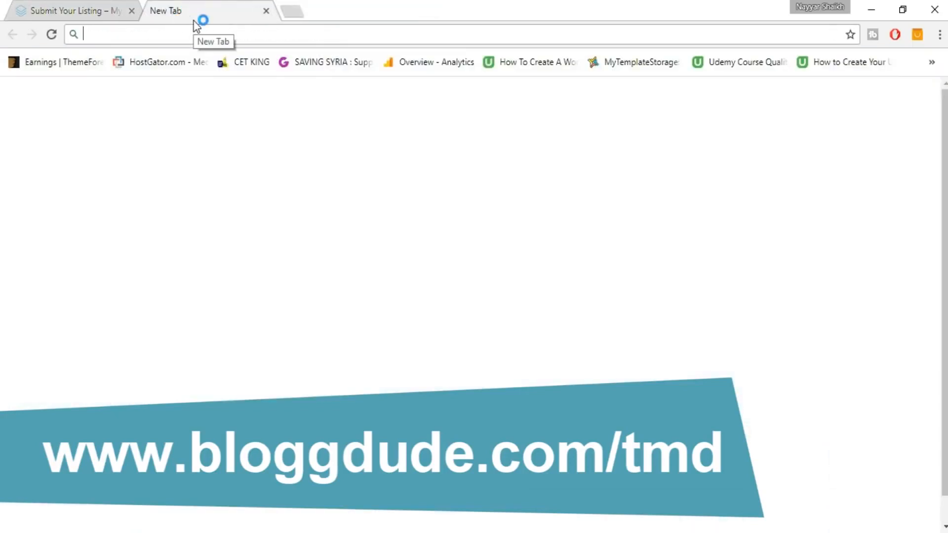
type("bloggdude.com/t")
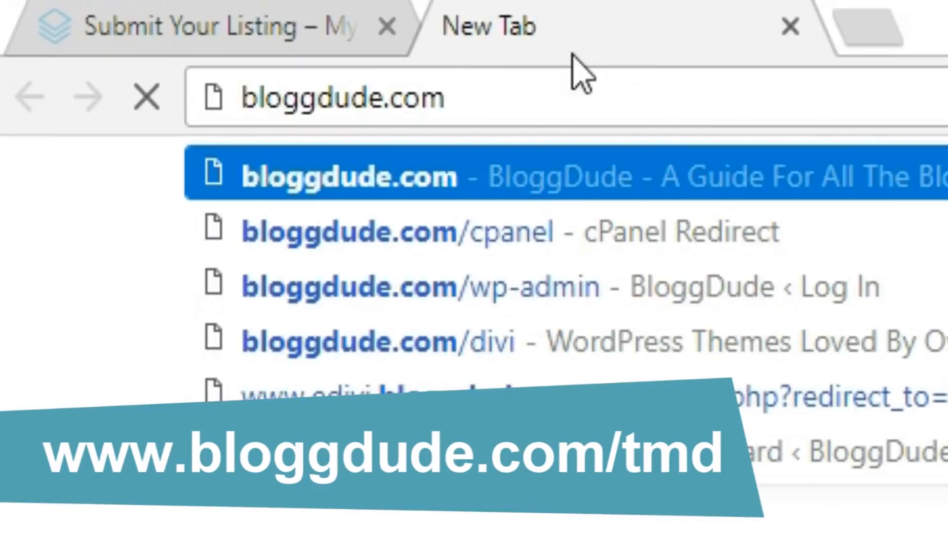
key("Down")
key("Return")
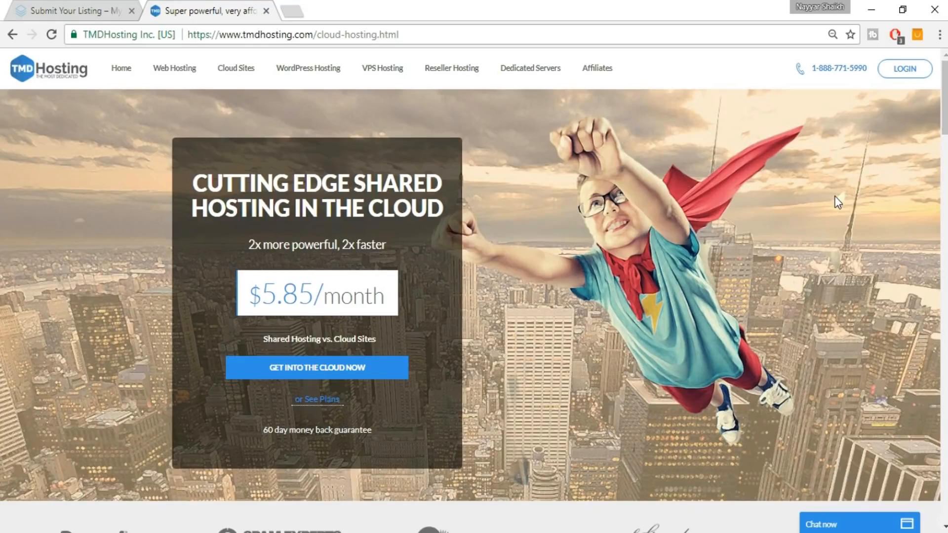
- Compare the Storm Cloud plan's name and SSD Space, minimize the live chat, and open a blank tab
left_click_drag(944, 121, 944, 335)
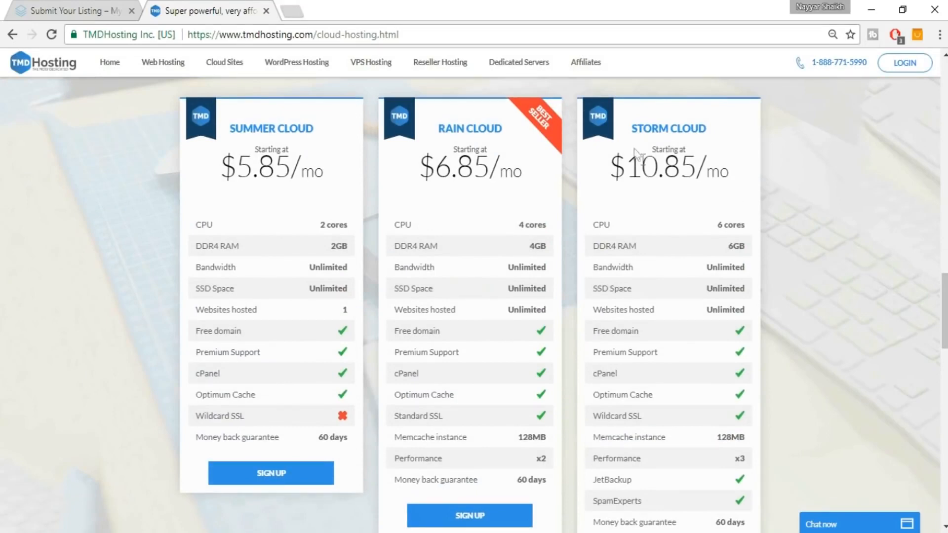
left_click_drag(633, 126, 732, 135)
left_click(732, 134)
scroll(784, 152, "down", 2)
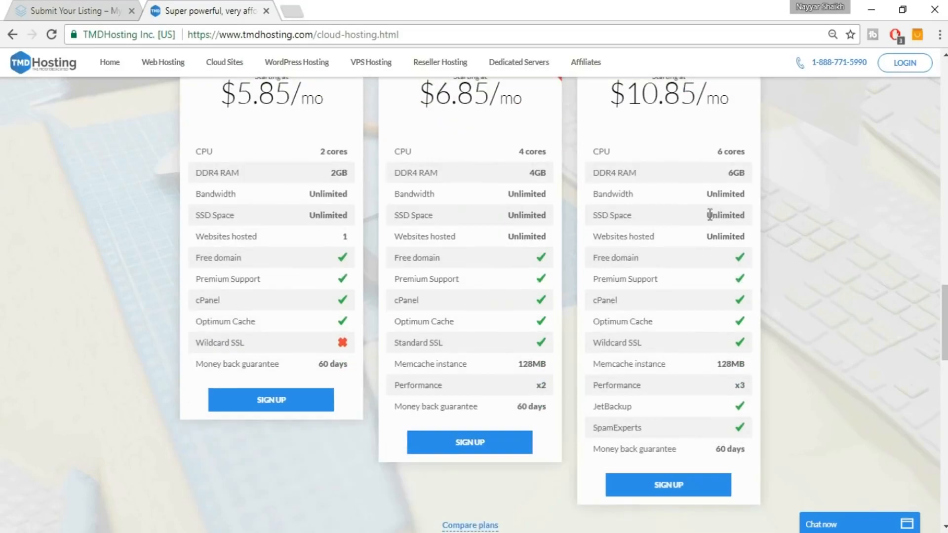
left_click_drag(591, 215, 646, 217)
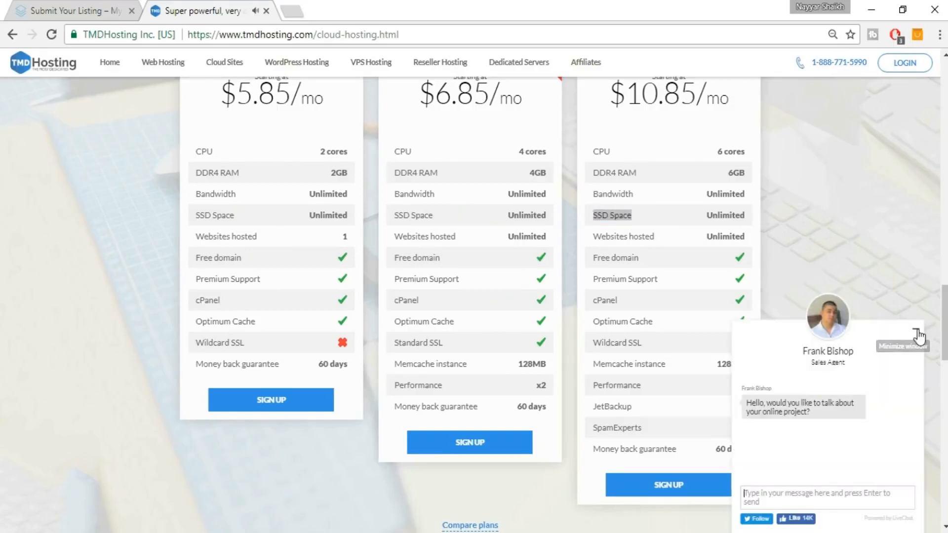
left_click(918, 330)
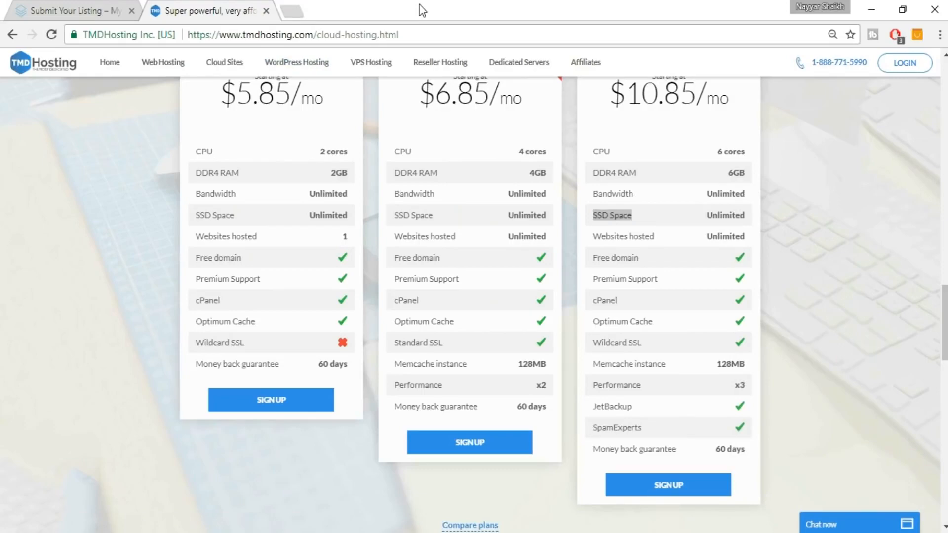
left_click(292, 11)
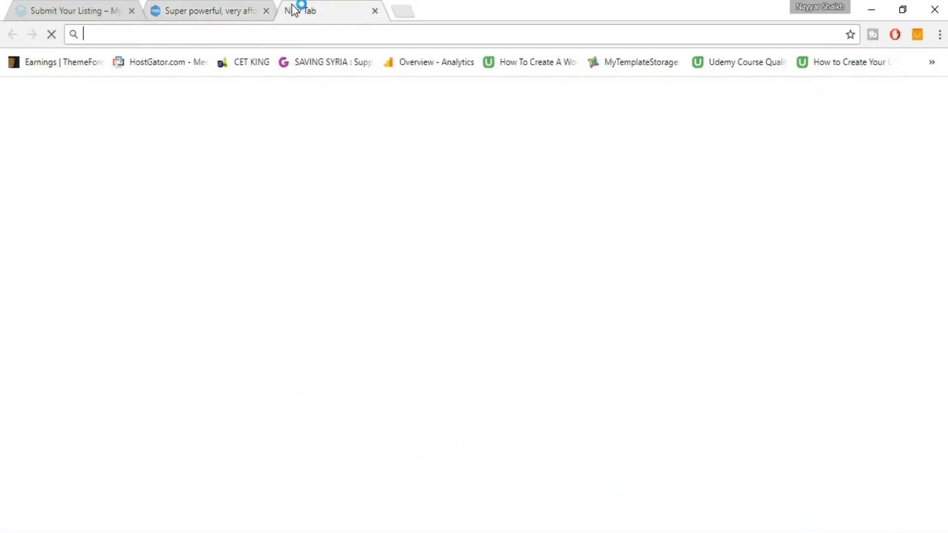
- Search Google Images for 'ssd vs hdd web hosting' and enlarge the SSD vs HDD speed chart
type("ss")
key("Return")
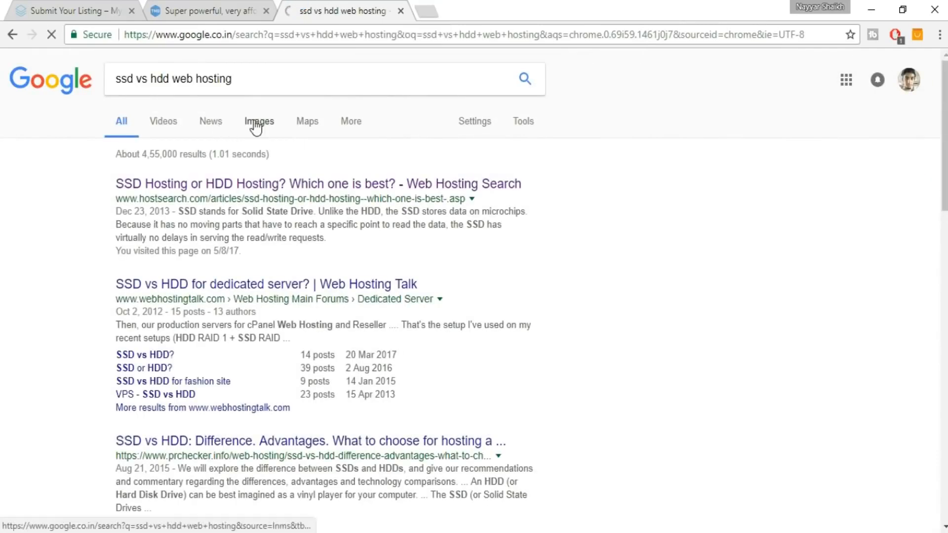
left_click(255, 121)
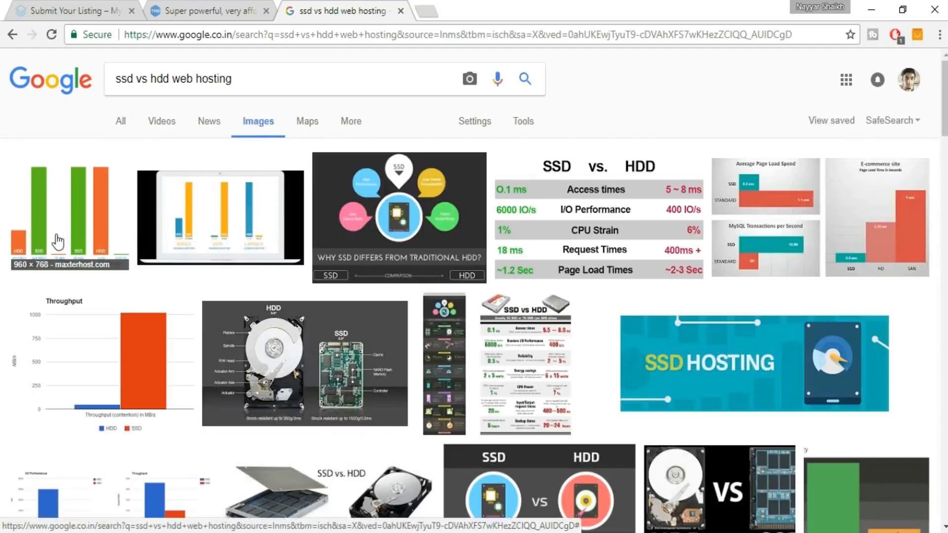
left_click(67, 224)
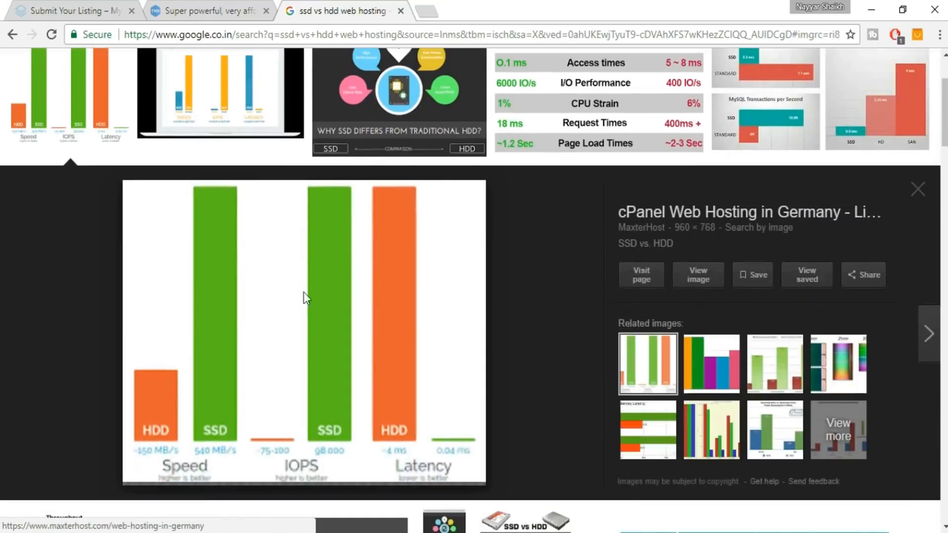
scroll(513, 349, "down", 3)
scroll(345, 328, "up", 2)
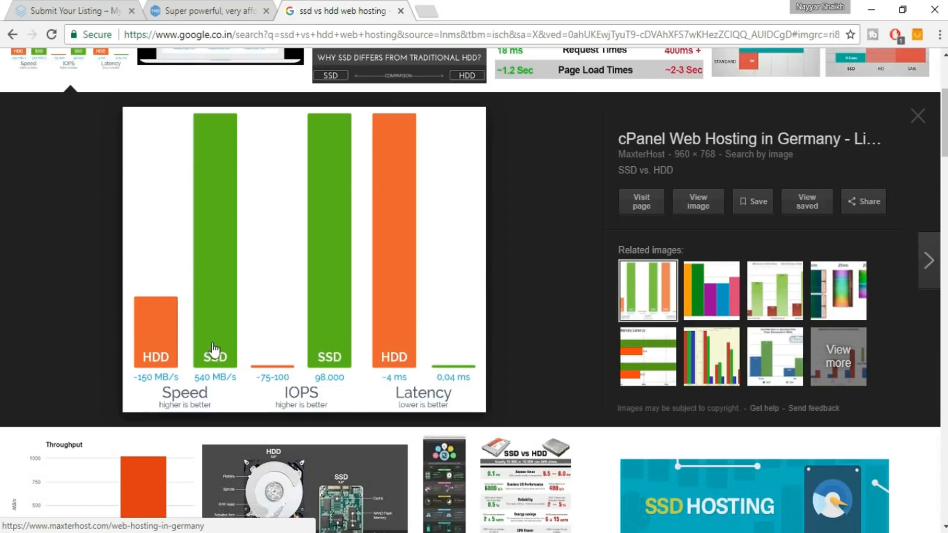
- Back on TMDHosting, highlight Storm Cloud's Free domain and Wildcard SSL features
left_click(206, 10)
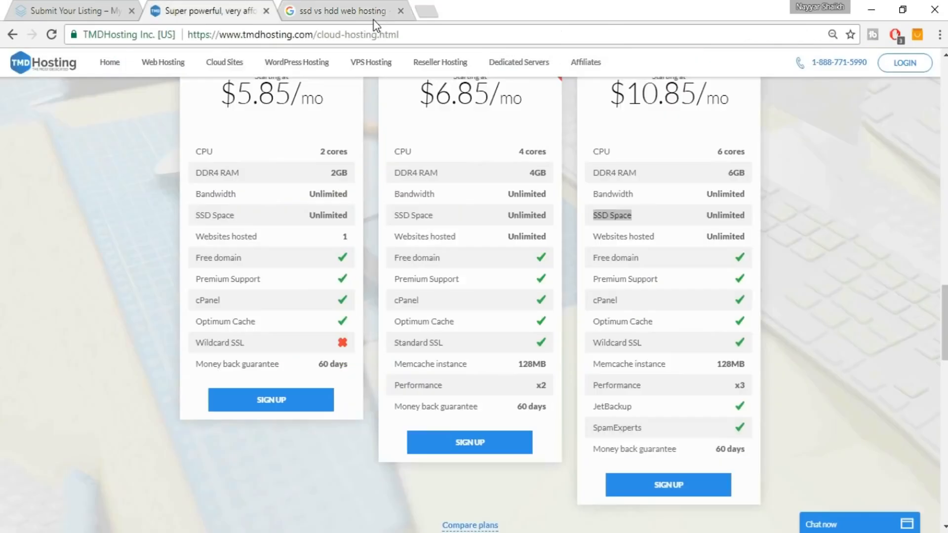
scroll(861, 297, "up", 1)
scroll(861, 298, "up", 1)
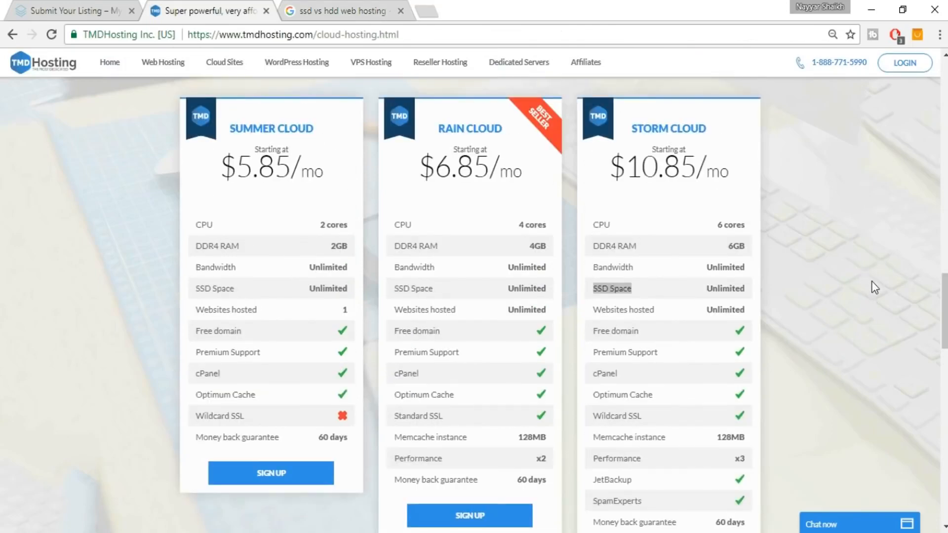
left_click_drag(593, 331, 657, 346)
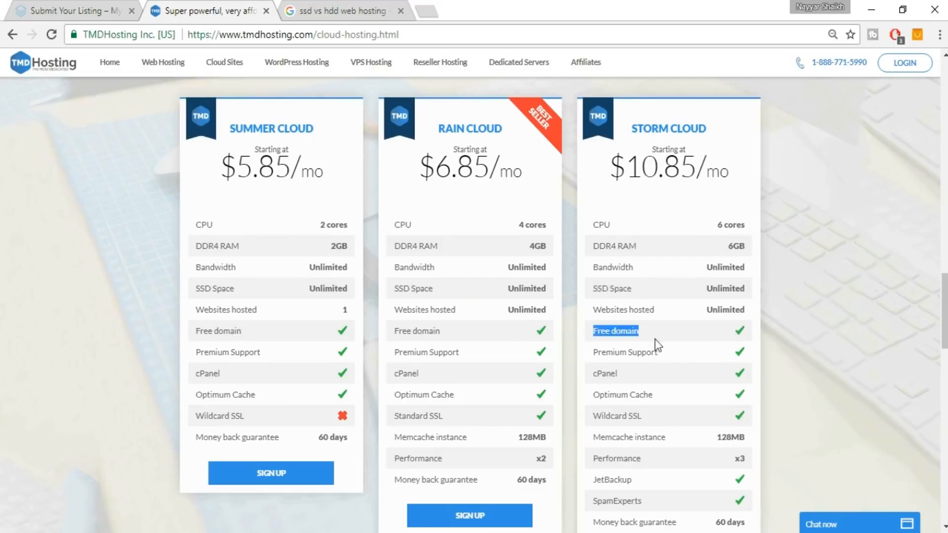
scroll(645, 376, "down", 1)
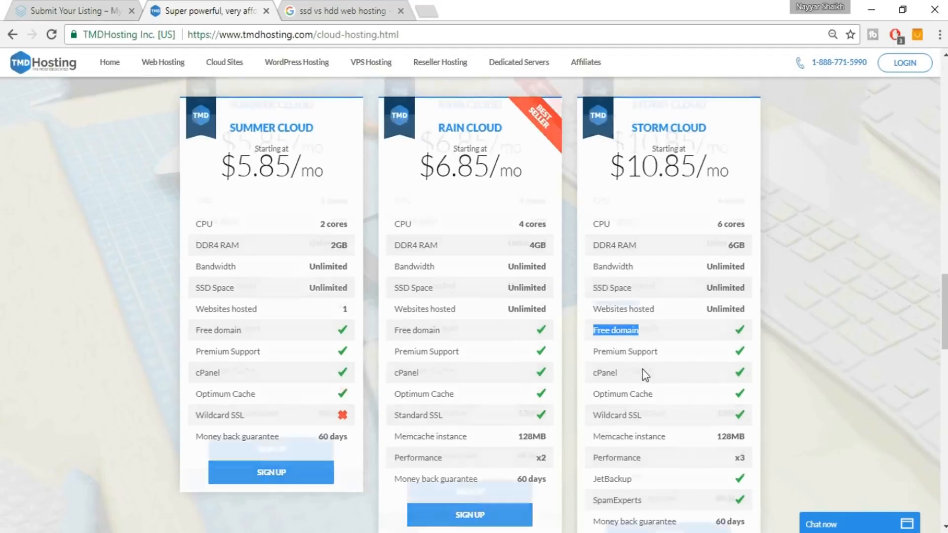
scroll(644, 376, "down", 2)
left_click_drag(593, 344, 656, 348)
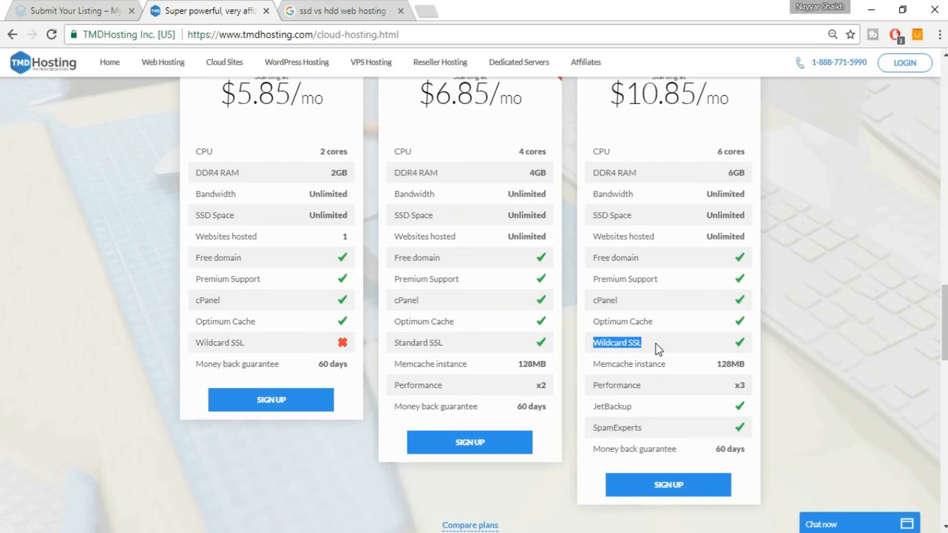
left_click(115, 9)
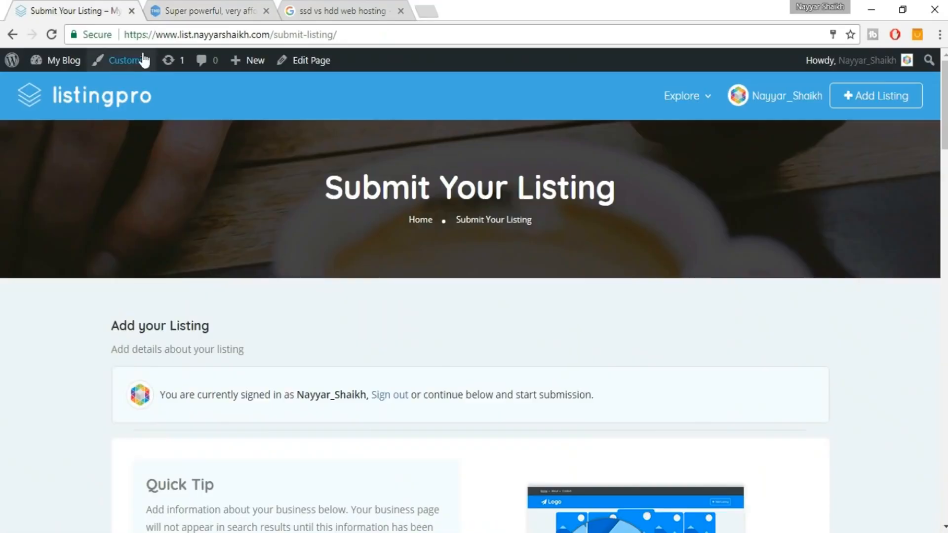
left_click(102, 36)
left_click(120, 41)
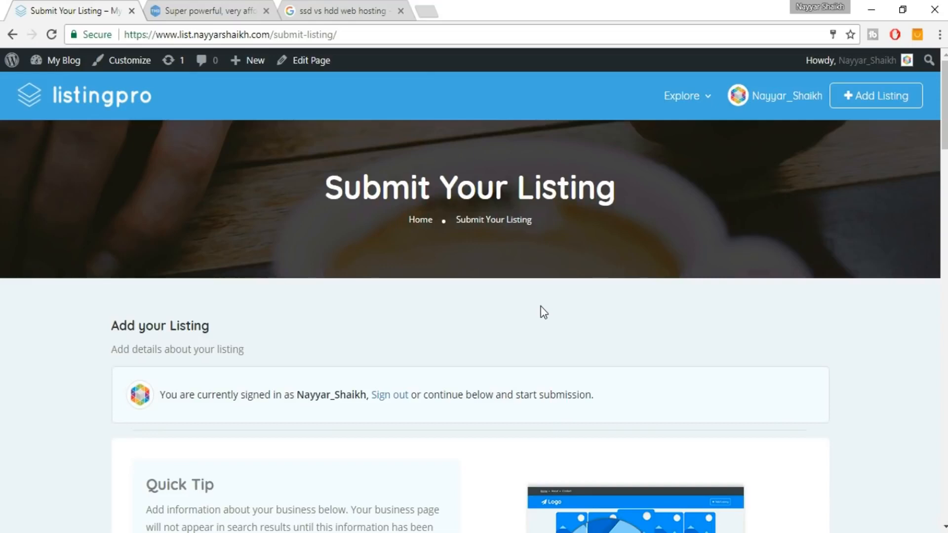
left_click(203, 10)
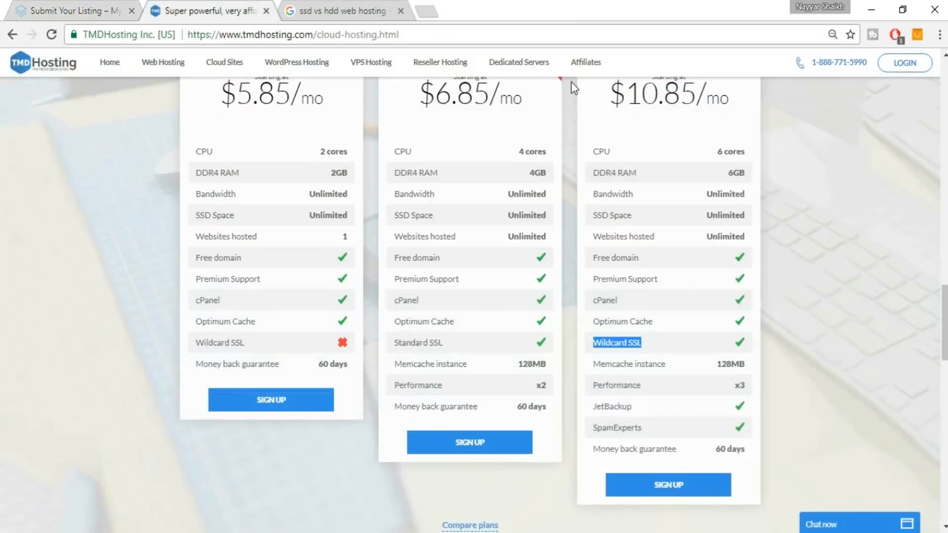
left_click(756, 342)
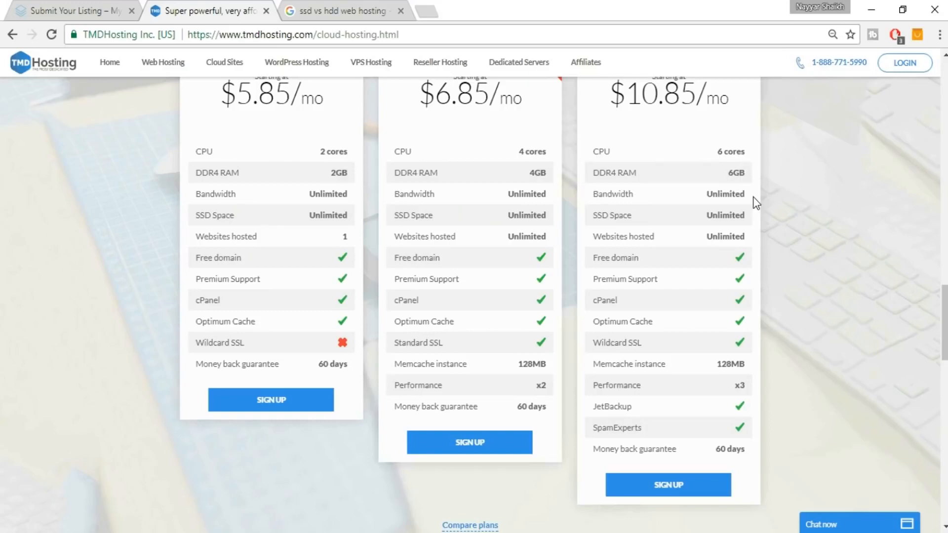
scroll(761, 223, "up", 2)
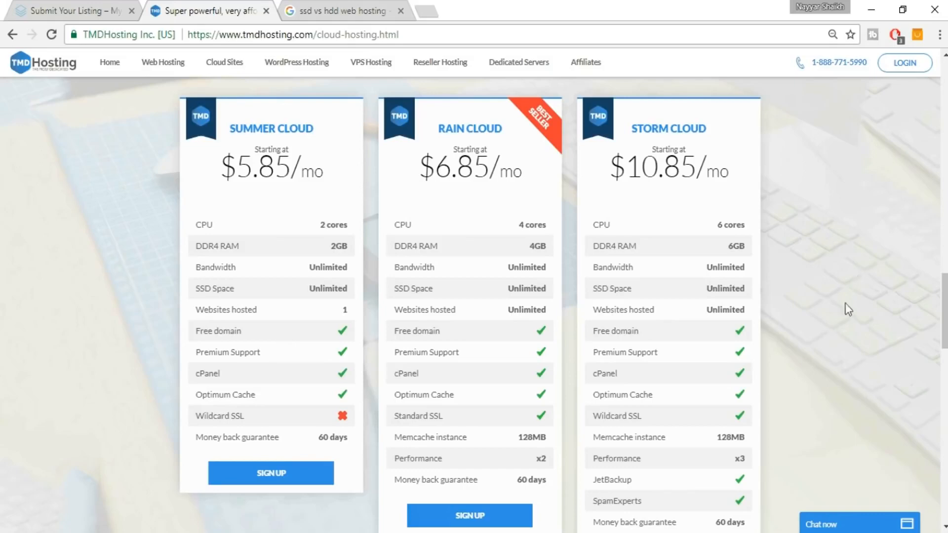
scroll(829, 332, "down", 1)
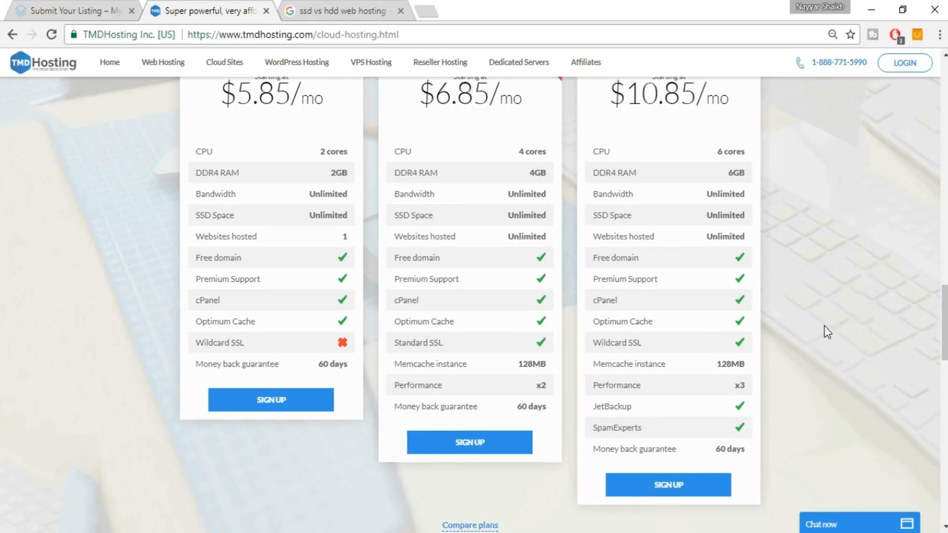
scroll(745, 269, "up", 2)
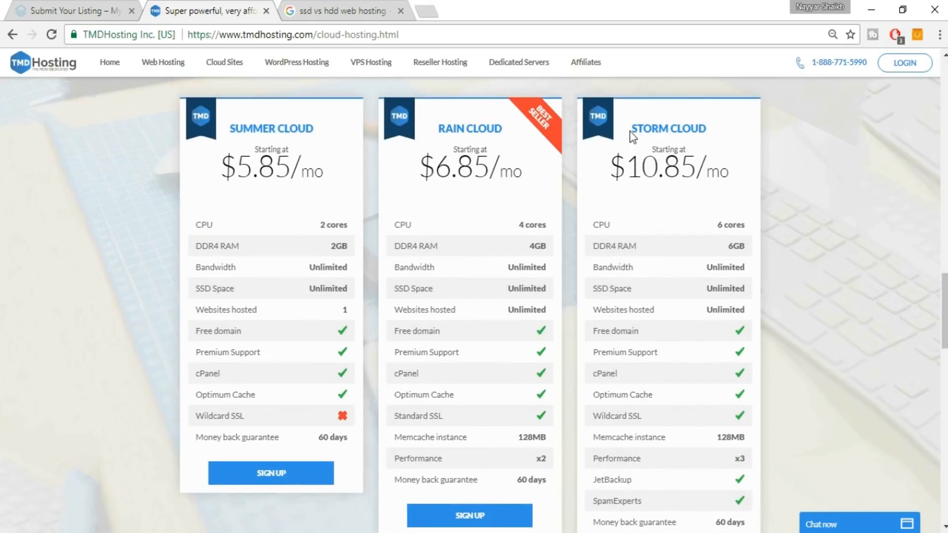
left_click_drag(631, 133, 711, 131)
left_click(684, 122)
scroll(774, 176, "down", 4)
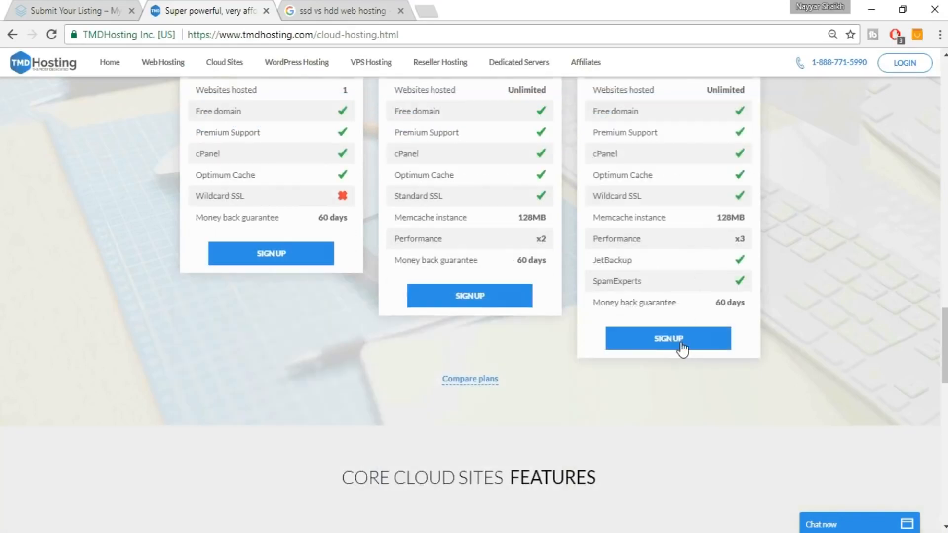
- Order the Storm Cloud plan with the existing domain nayyarshaikh.com and proceed to review
left_click(679, 343)
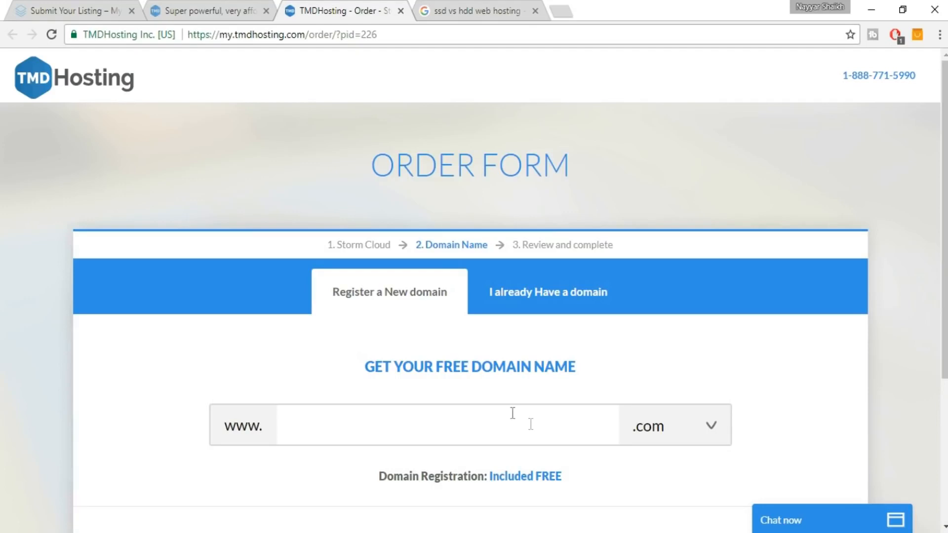
left_click(540, 311)
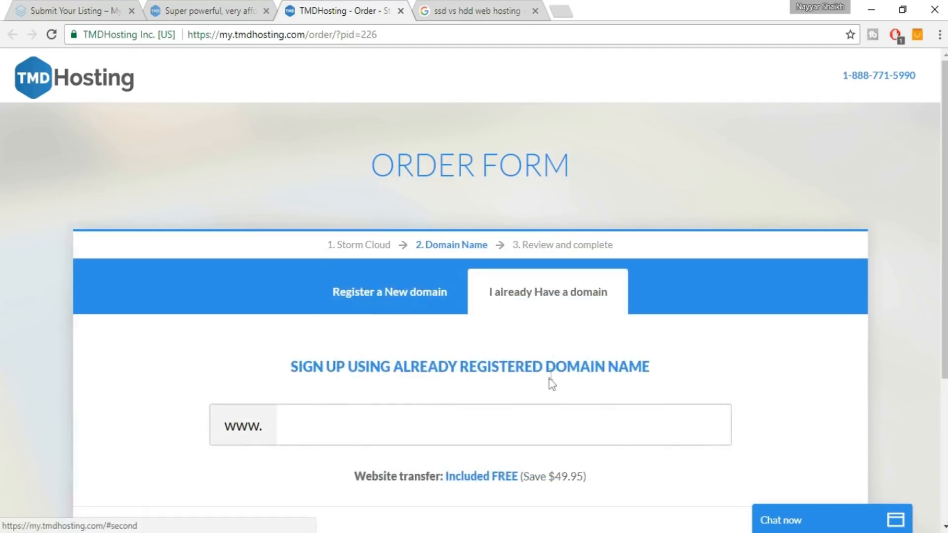
scroll(576, 392, "down", 3)
left_click(560, 345)
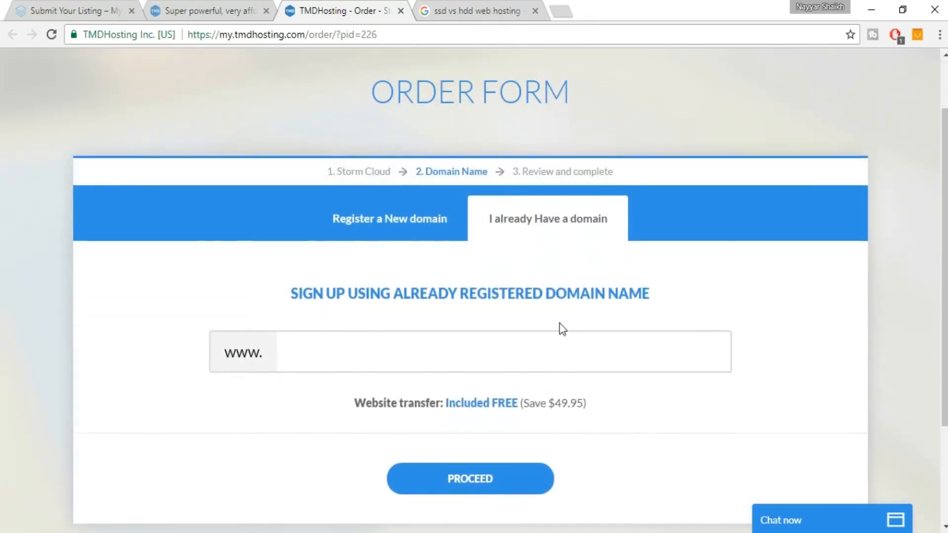
type("nayya")
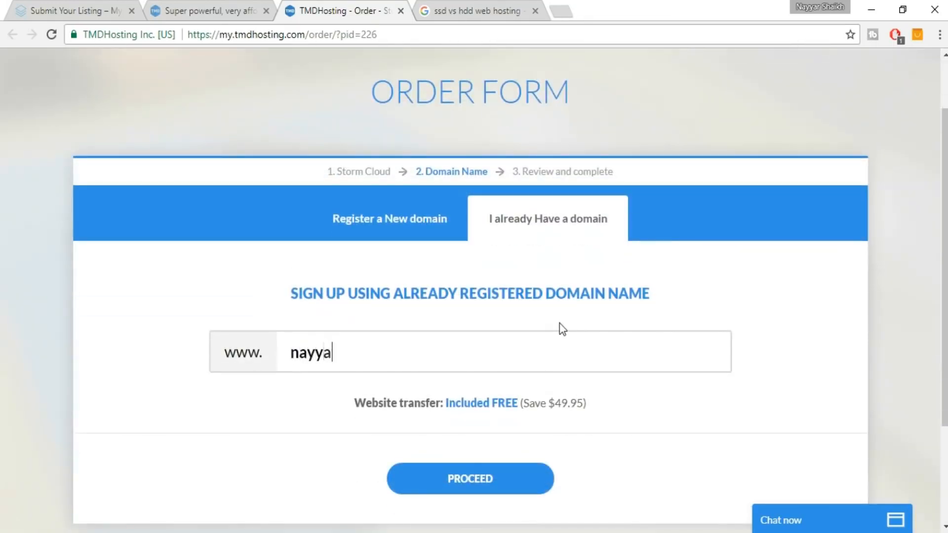
type("rshaik.com")
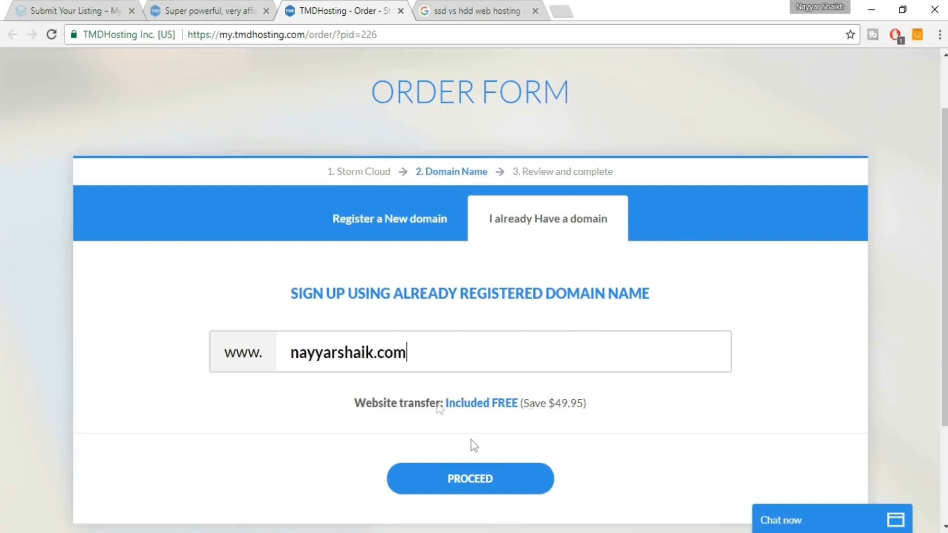
left_click(374, 352)
type("h")
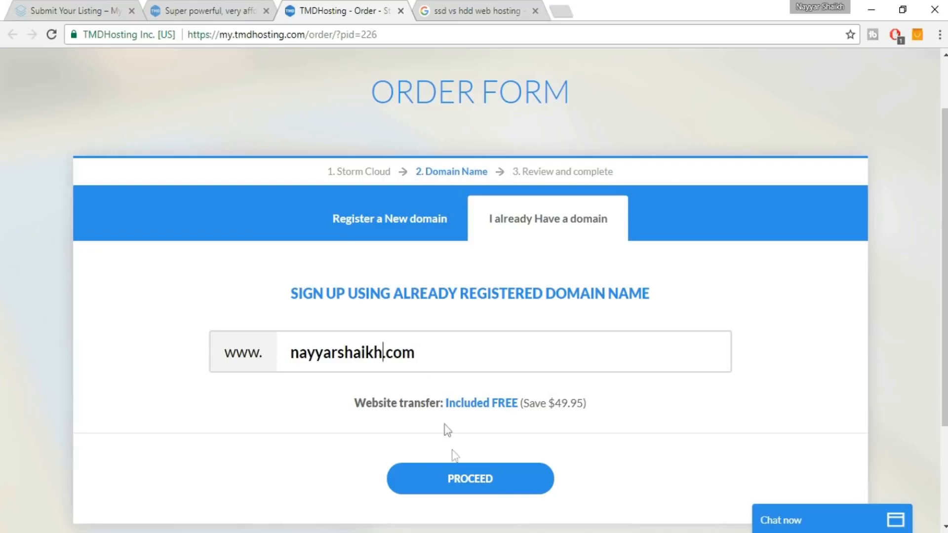
left_click(458, 485)
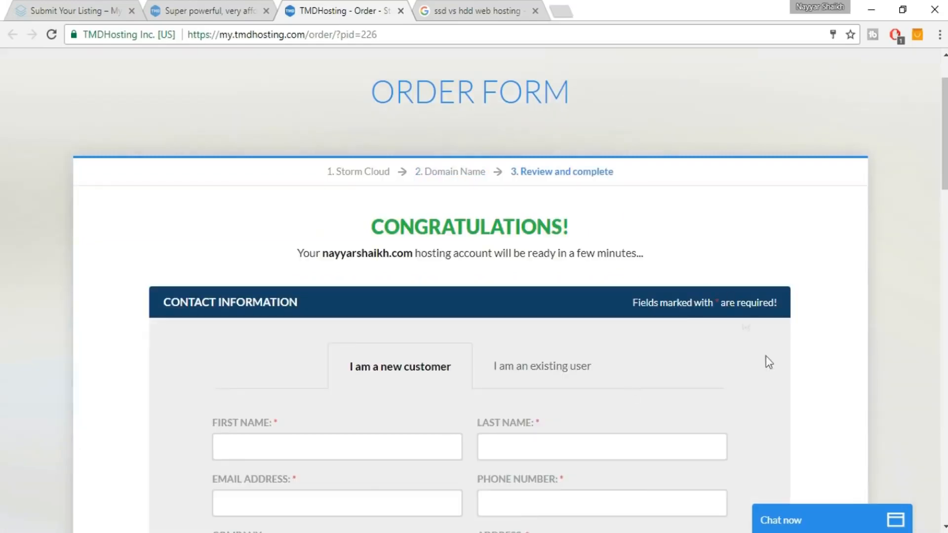
- Check the PayPal payment option, then set the payment method back to Credit Card
scroll(766, 360, "down", 5)
scroll(787, 308, "down", 2)
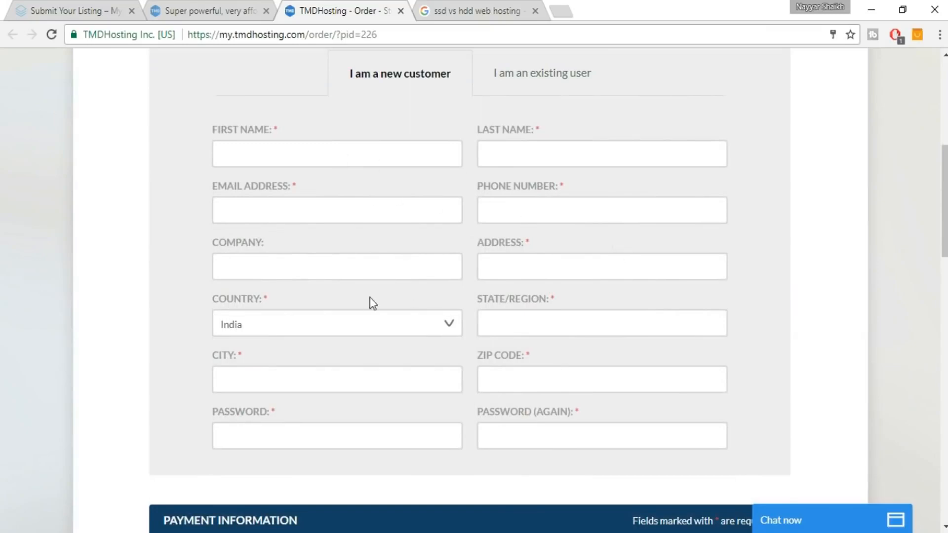
scroll(668, 277, "down", 8)
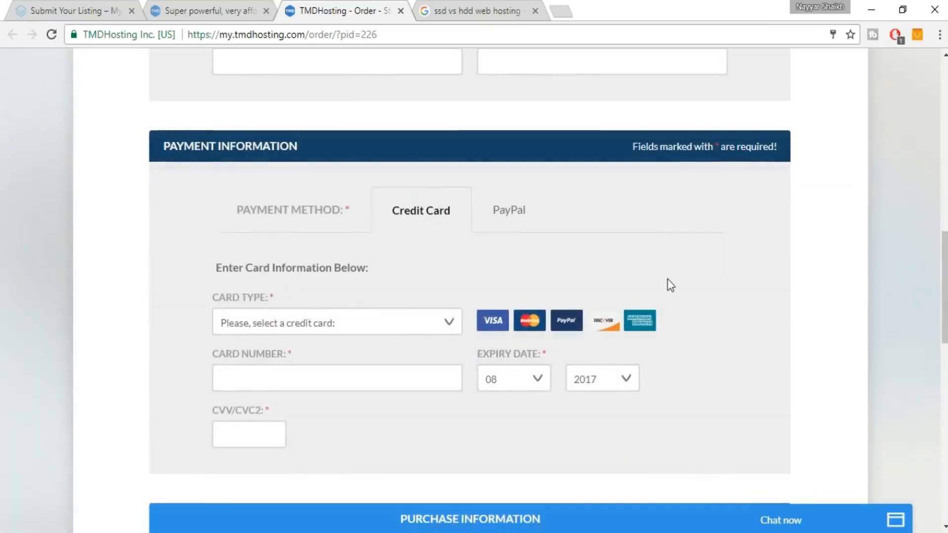
scroll(670, 285, "down", 1)
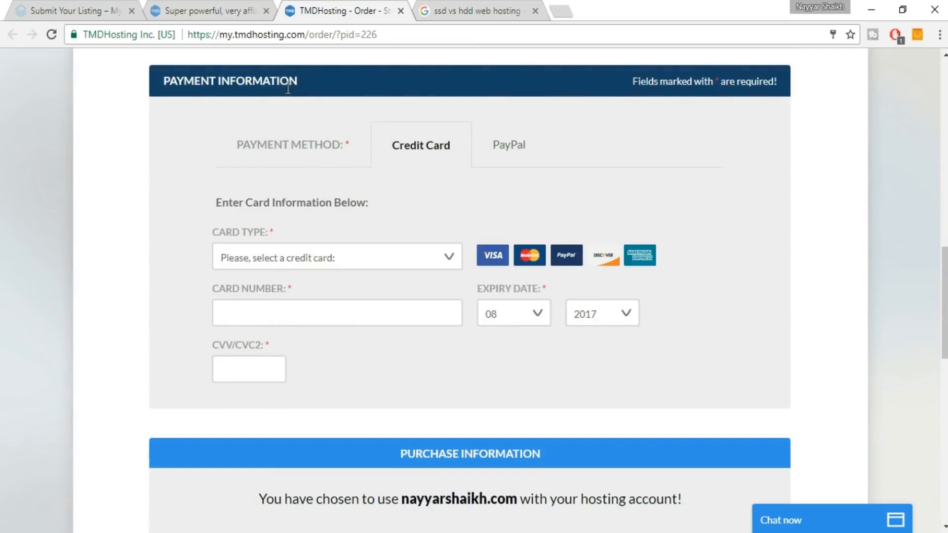
left_click(525, 152)
left_click(446, 147)
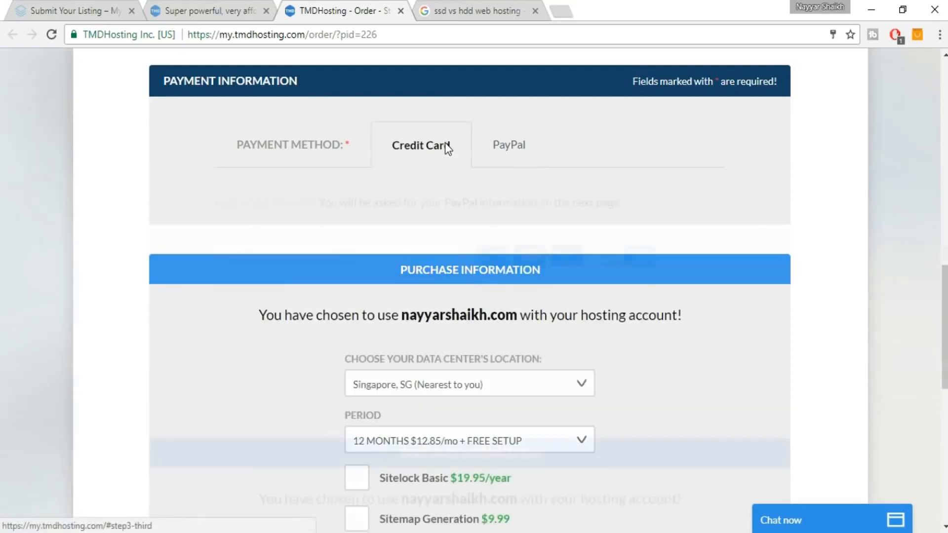
scroll(687, 203, "down", 5)
scroll(692, 208, "down", 1)
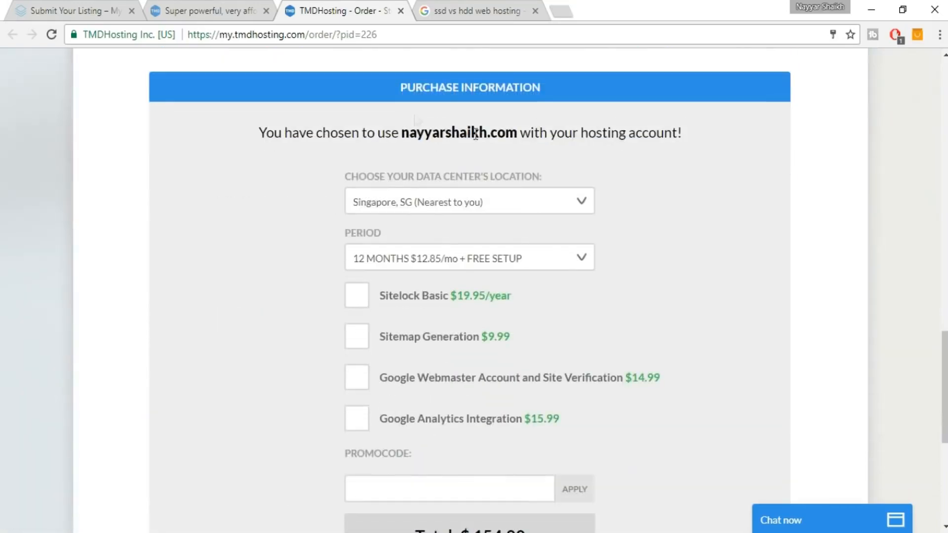
left_click_drag(401, 88, 555, 92)
left_click(555, 92)
- Choose the Singapore data center and a 12-month period, giving a $154.20 total
left_click(458, 206)
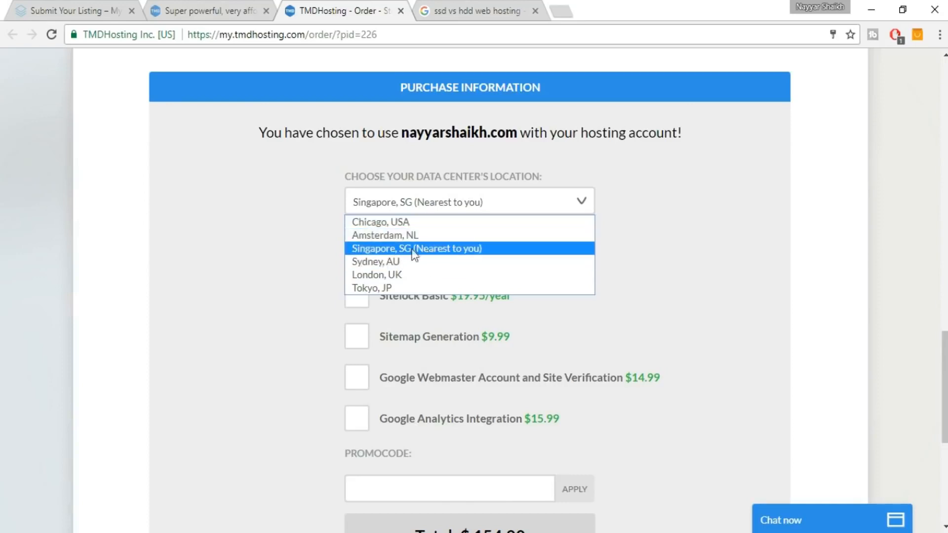
left_click(459, 249)
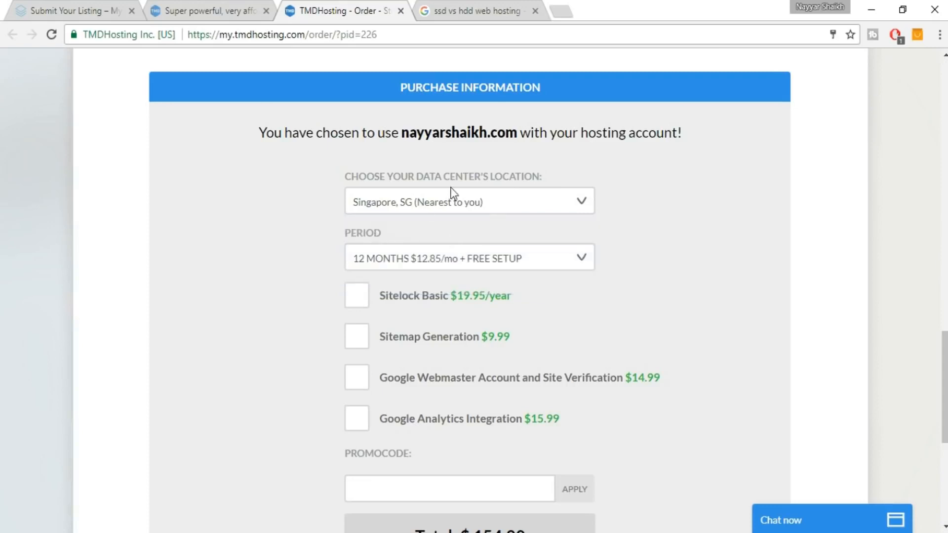
scroll(723, 236, "down", 1)
scroll(722, 230, "down", 3)
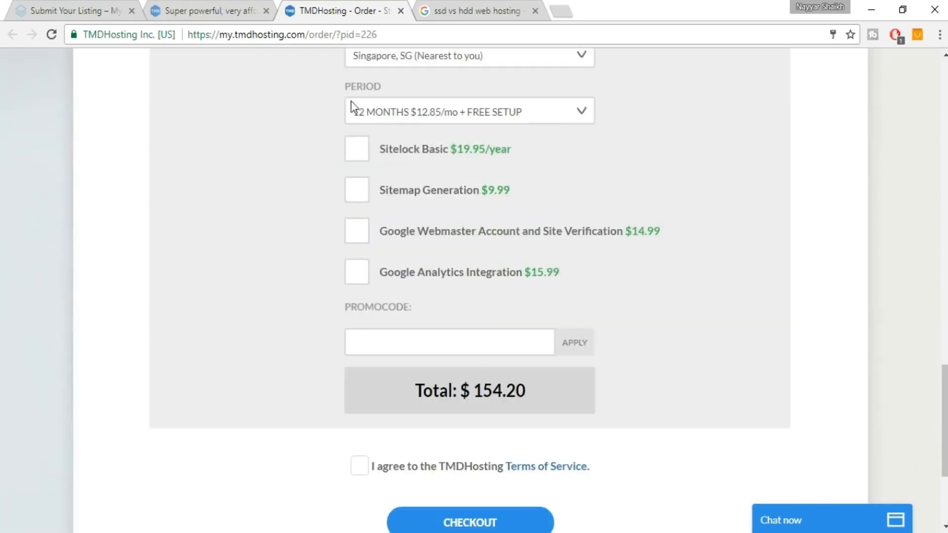
left_click(422, 112)
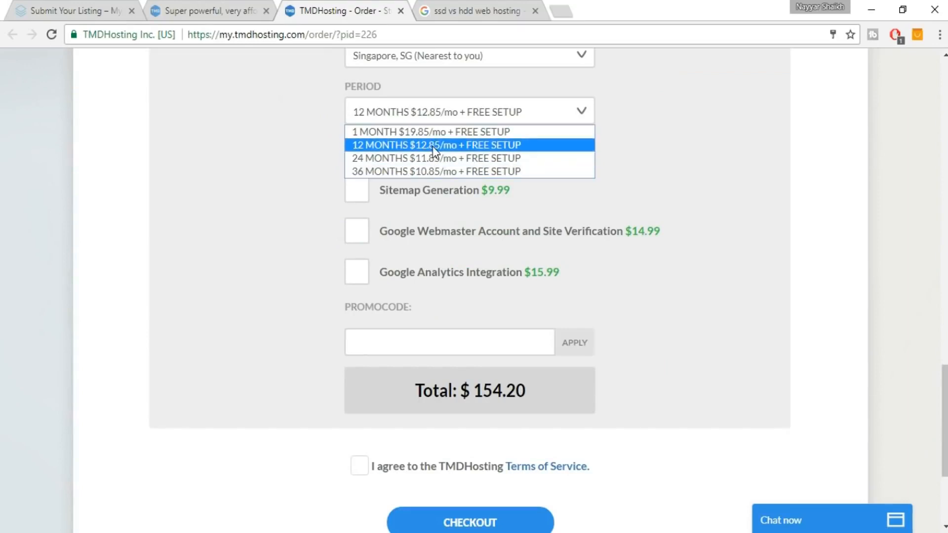
left_click(433, 145)
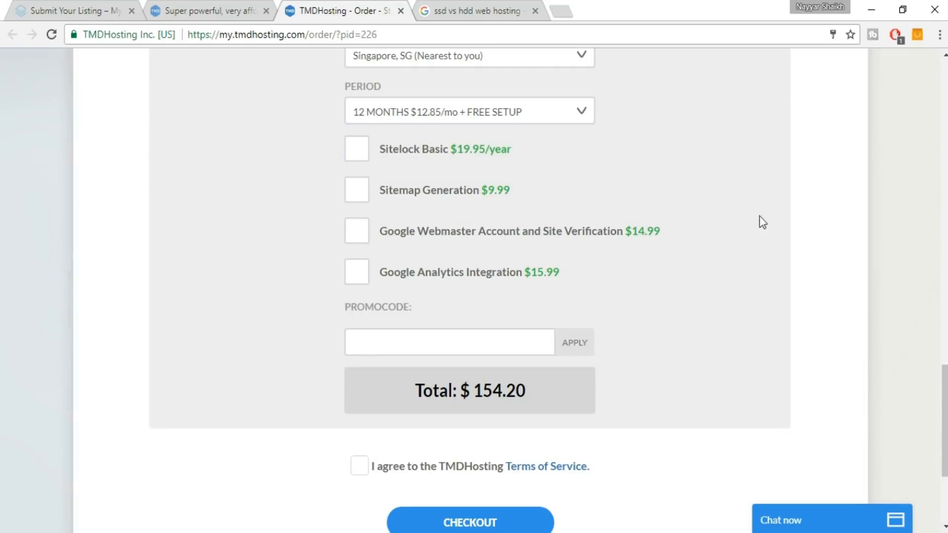
scroll(762, 222, "down", 3)
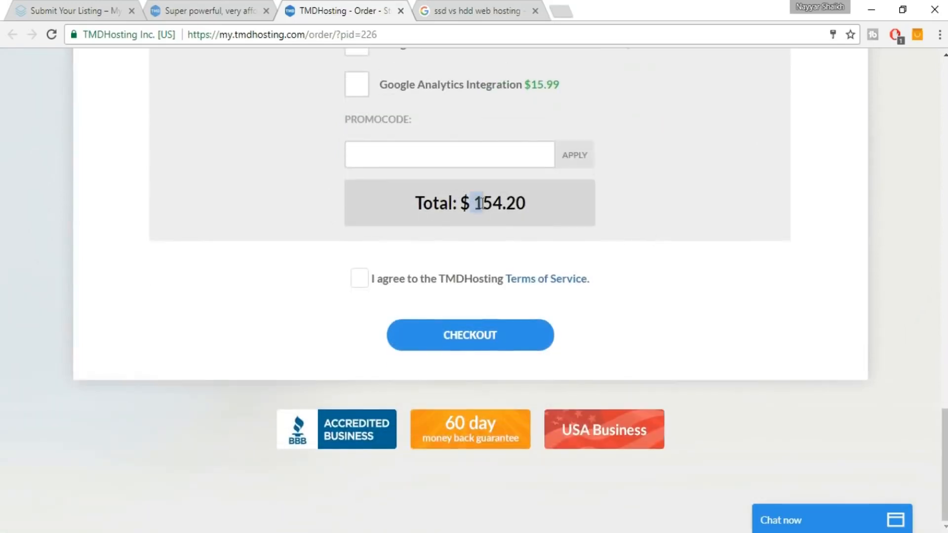
left_click_drag(470, 202, 503, 202)
- Accept the TMDHosting Terms of Service for the order
left_click(650, 212)
left_click(359, 279)
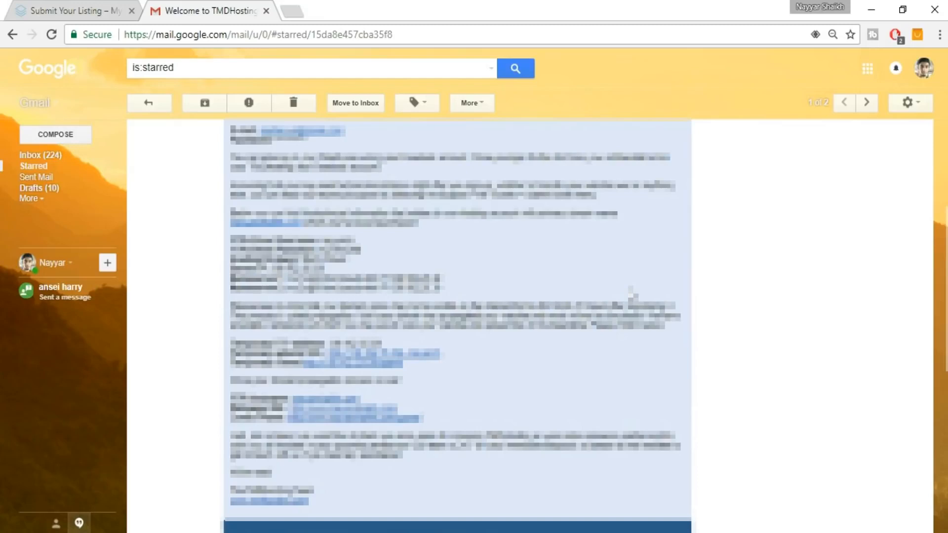
- Open the emailed cPanel link in a new tab and sign in with the emailed credentials
right_click(310, 428)
left_click(410, 275)
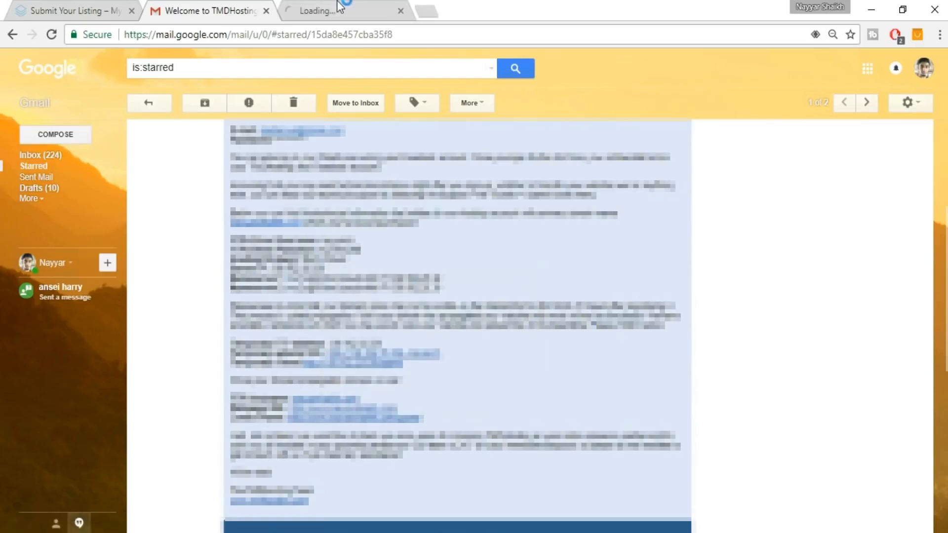
left_click(337, 6)
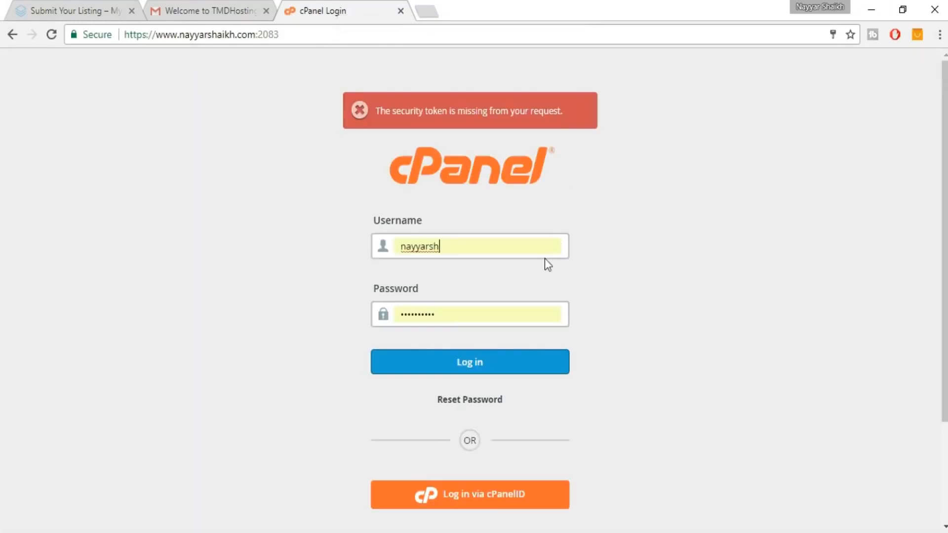
left_click(231, 4)
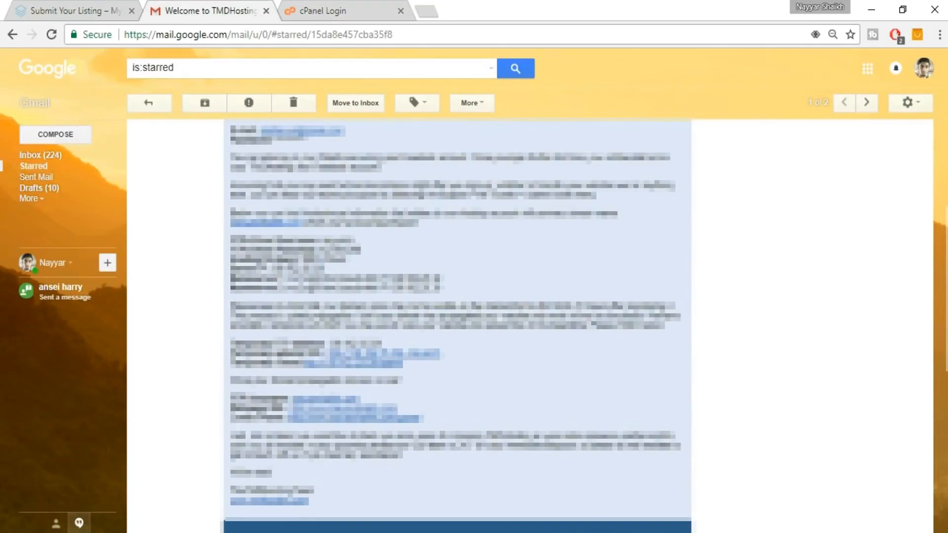
left_click_drag(230, 237, 377, 249)
left_click(376, 254)
left_click(332, 4)
left_click(484, 366)
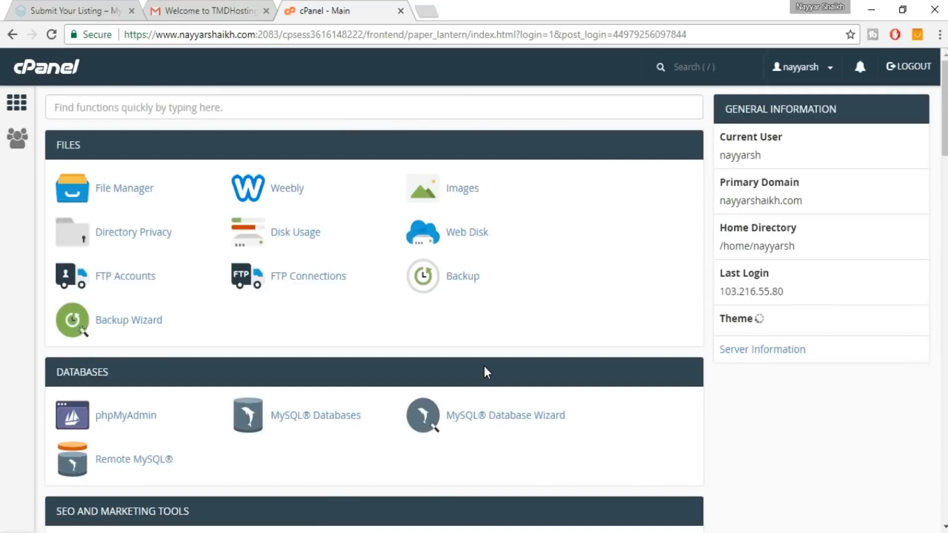
- Open the WordPress installer from cPanel's Softaculous Apps Installer section
scroll(555, 316, "down", 5)
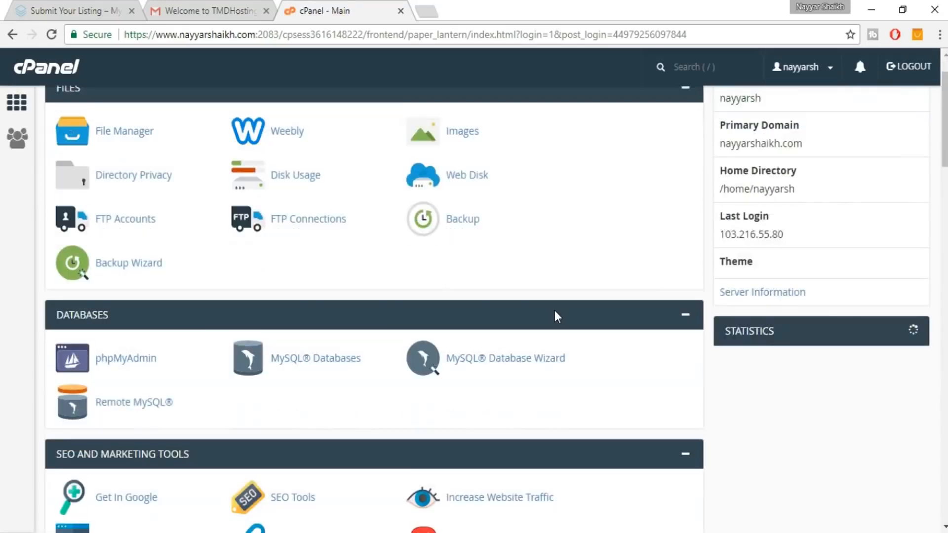
scroll(715, 371, "down", 10)
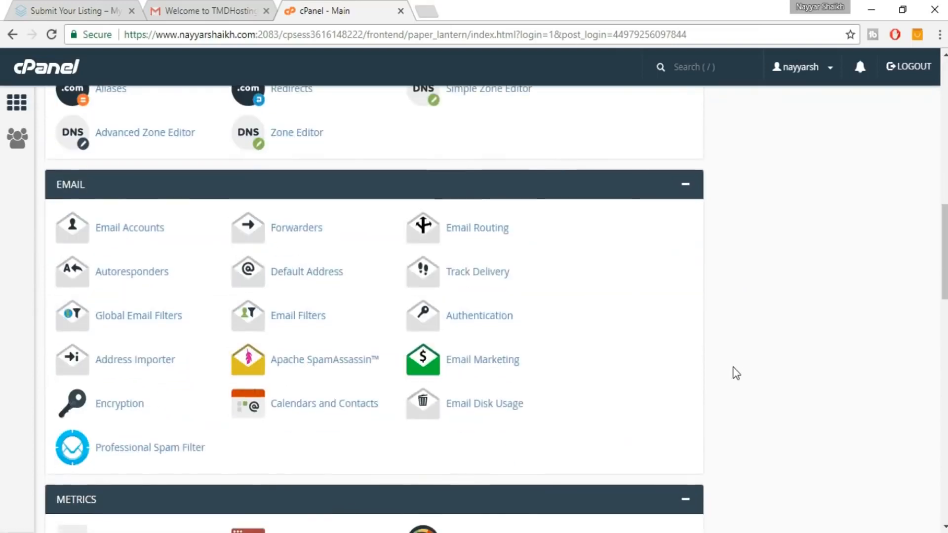
scroll(736, 372, "down", 4)
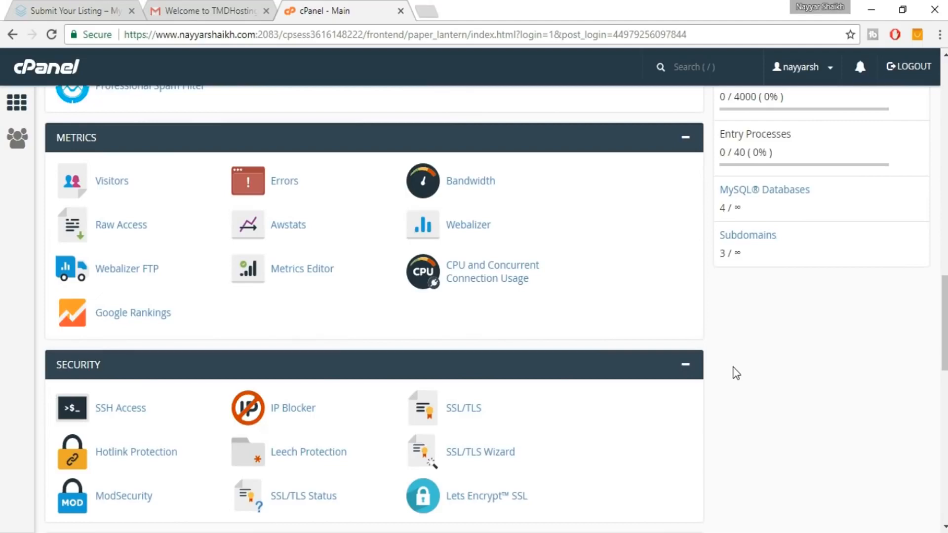
scroll(735, 373, "down", 11)
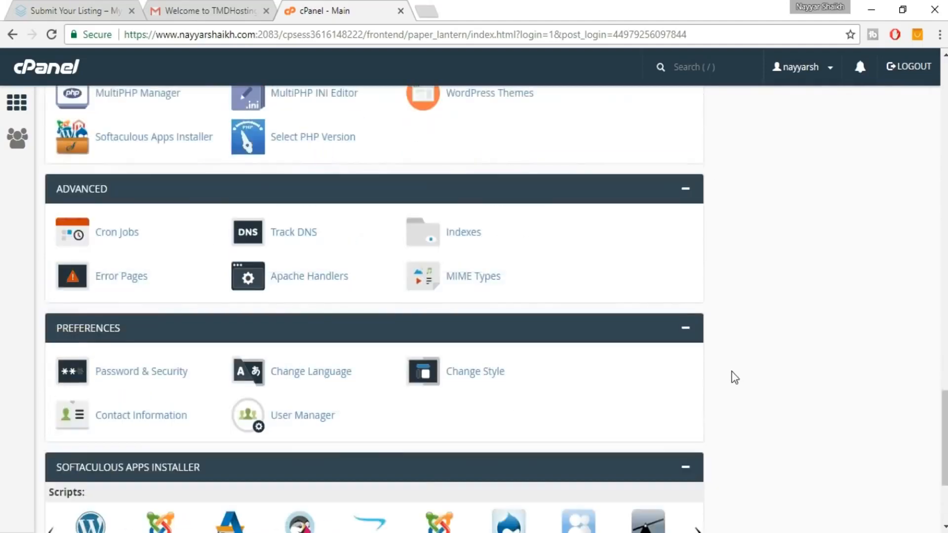
scroll(735, 372, "down", 3)
left_click(101, 373)
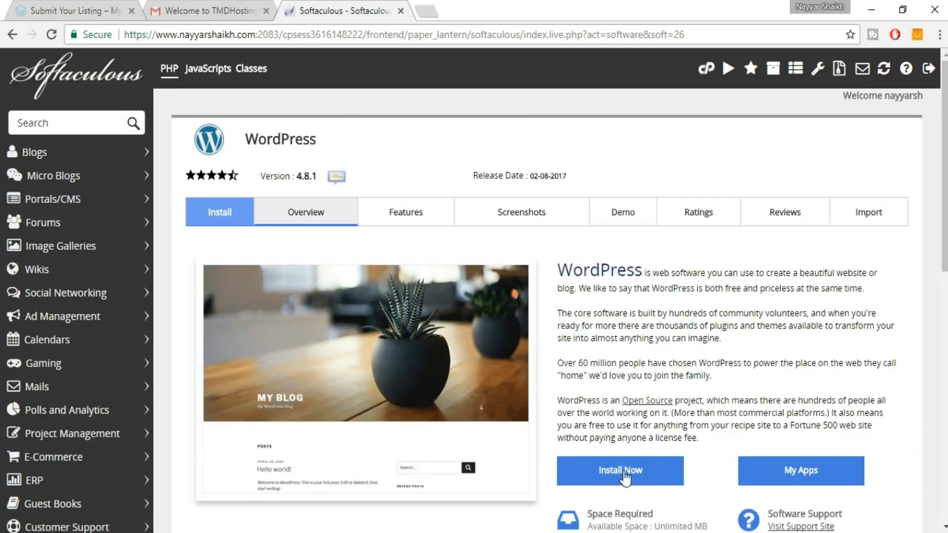
left_click(623, 472)
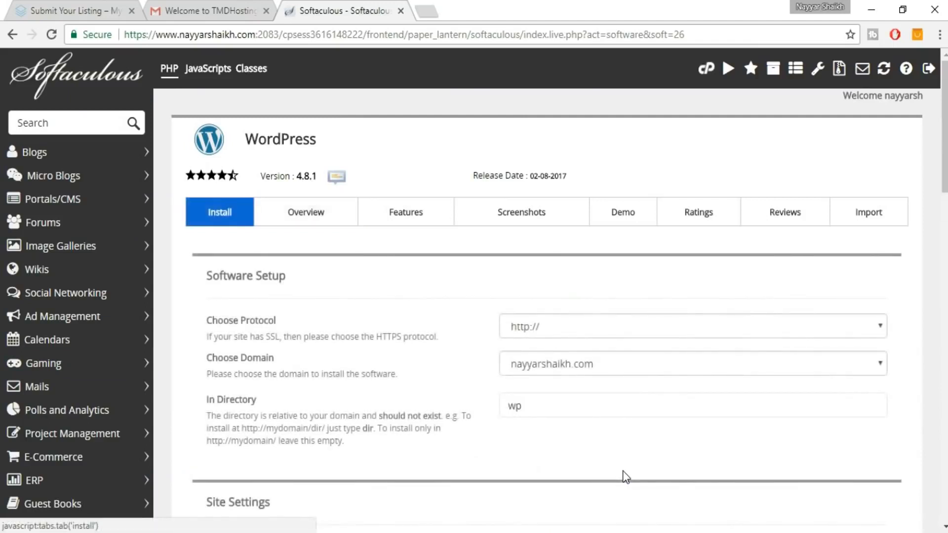
left_click(610, 330)
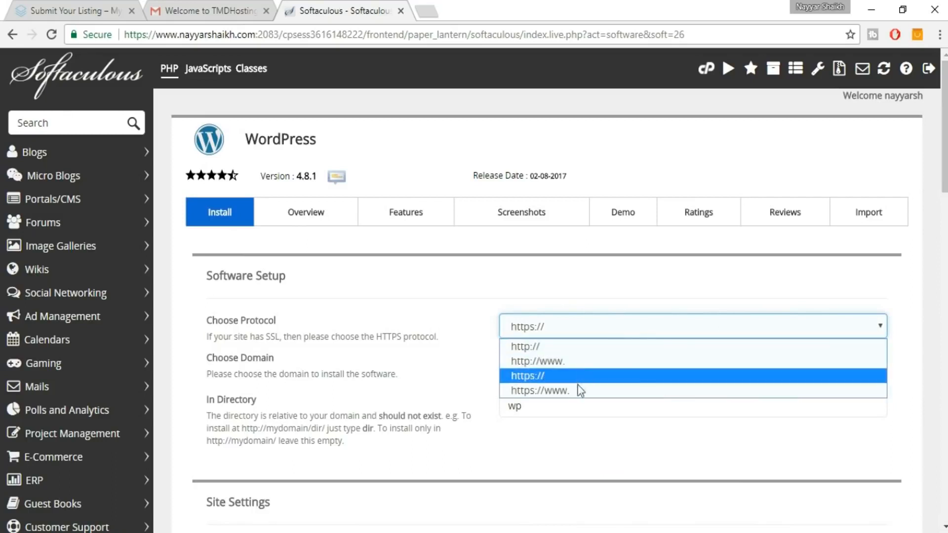
left_click(543, 361)
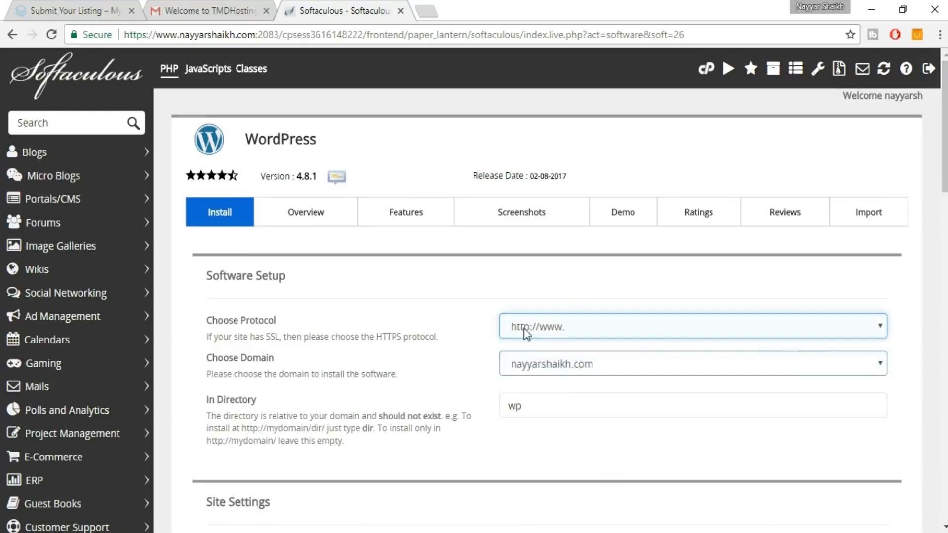
left_click(618, 364)
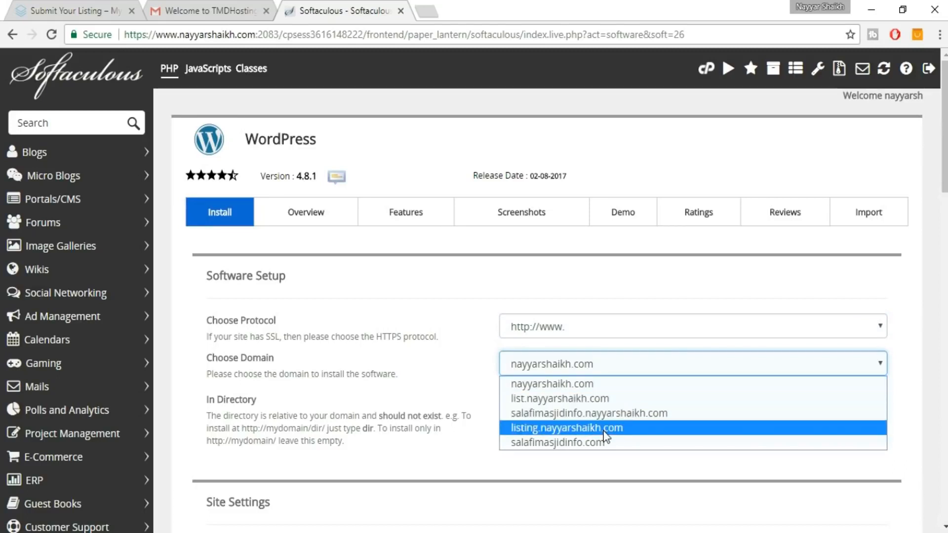
left_click(564, 428)
left_click(617, 406)
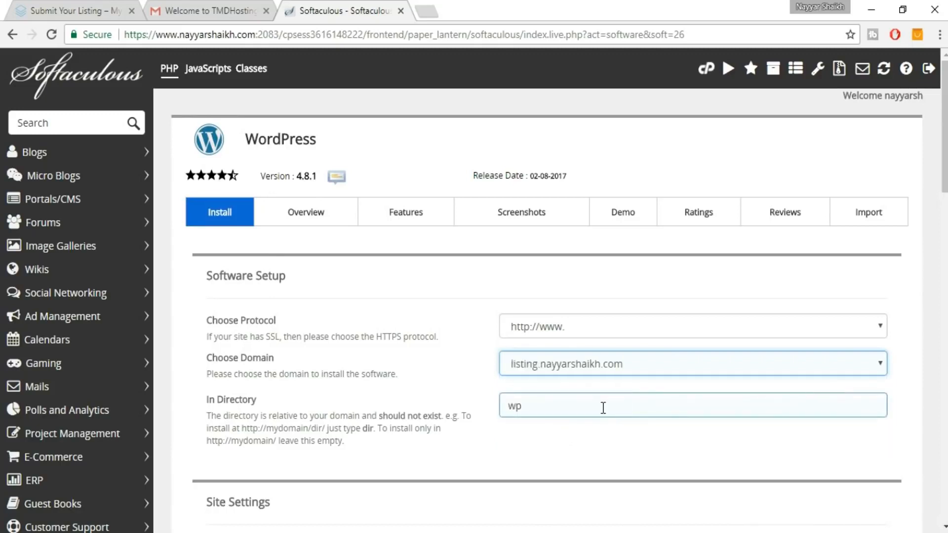
double_click(603, 408)
key("BackSpace")
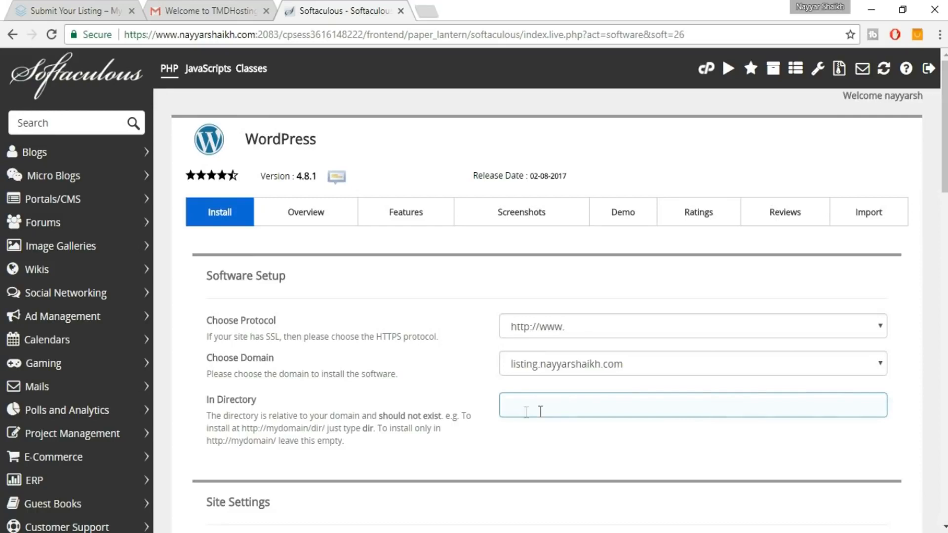
scroll(535, 321, "down", 3)
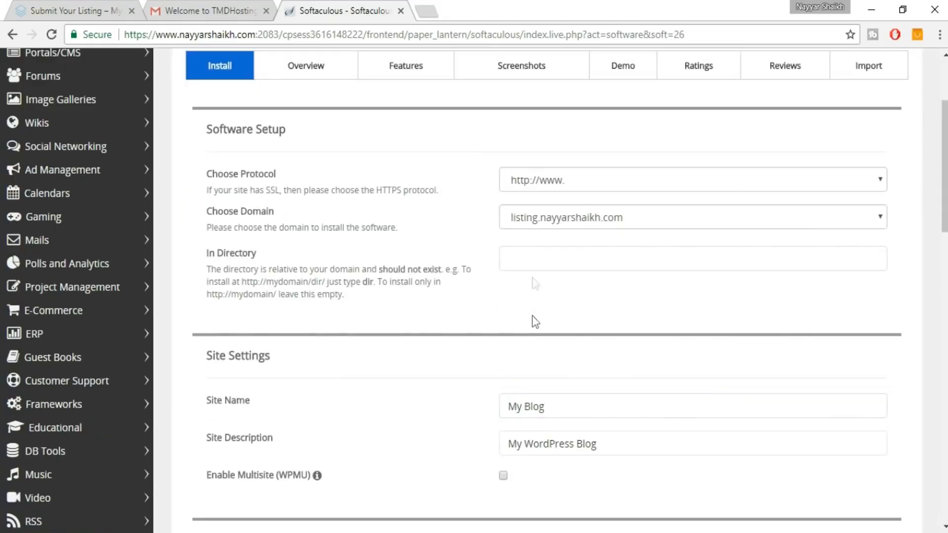
- Review the install form and keep the default site name and description
scroll(609, 321, "down", 3)
left_click(558, 257)
left_click(715, 298)
left_click(562, 263)
left_click(581, 280)
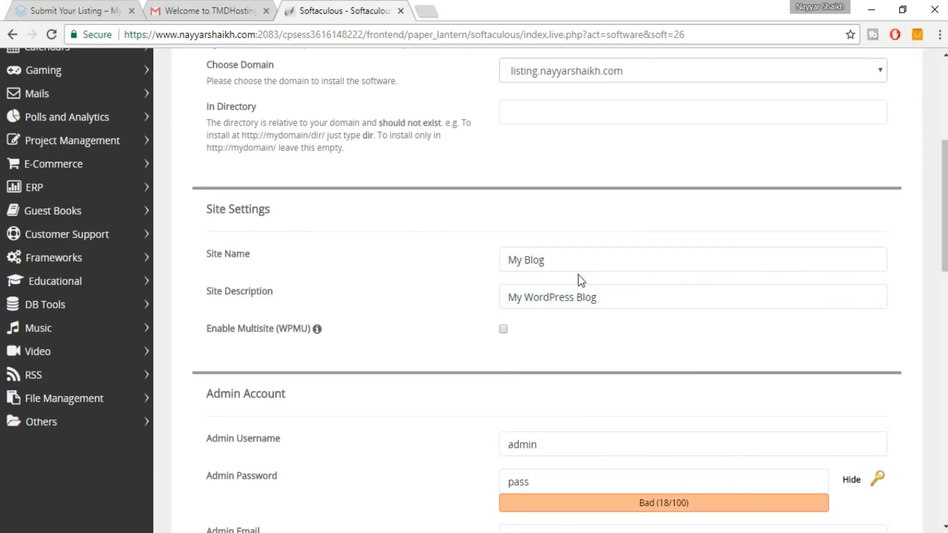
scroll(580, 277, "down", 6)
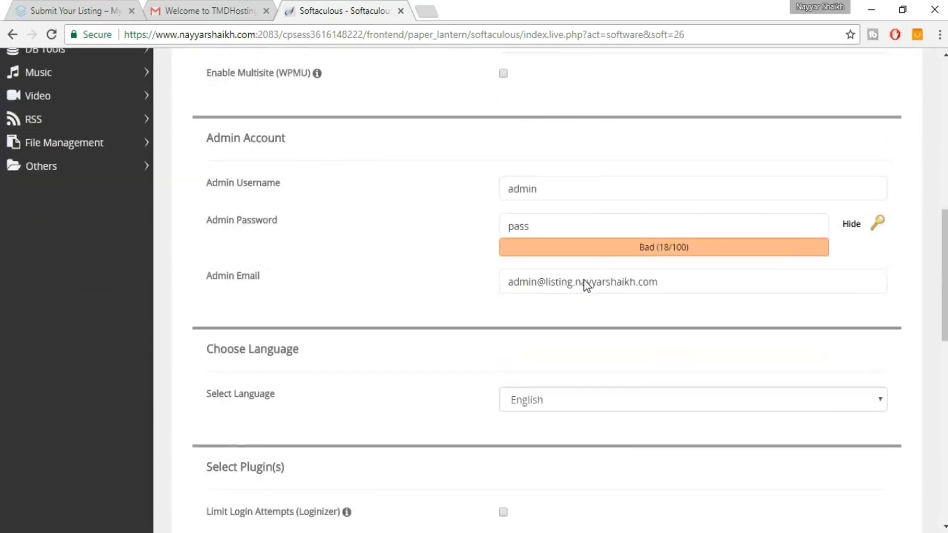
left_click(527, 235)
left_click(559, 193)
left_click(208, 110)
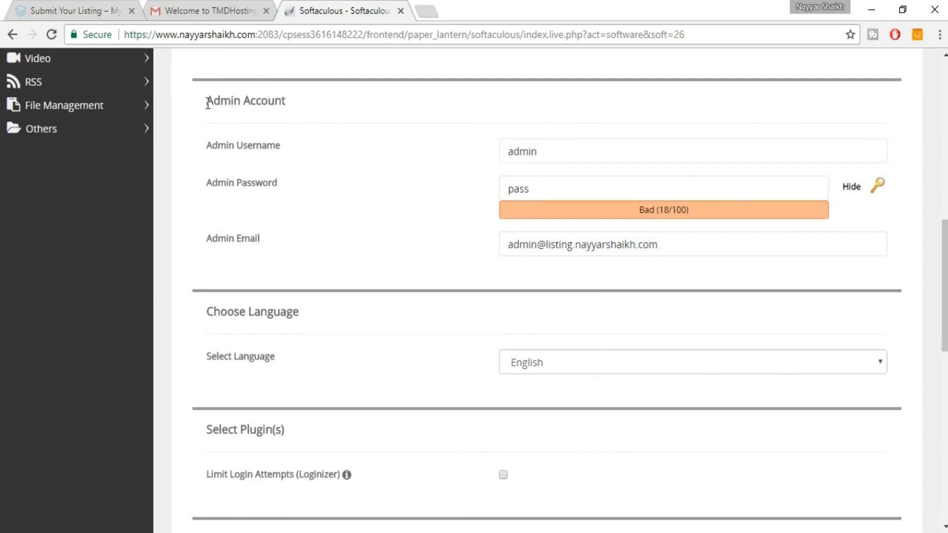
- Replace the admin username with a saved value and set a new masked admin password
left_click(553, 147)
key("ctrl+a")
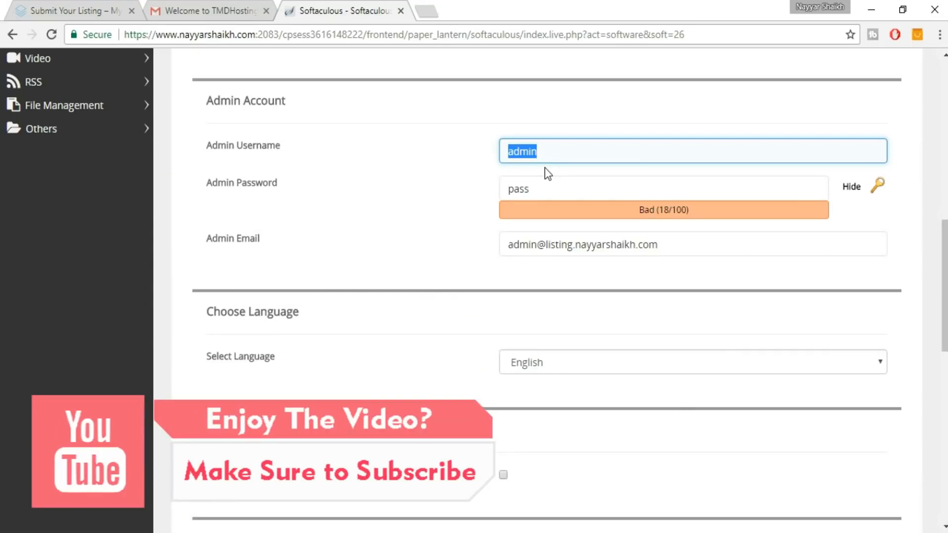
type("N")
left_click(544, 172)
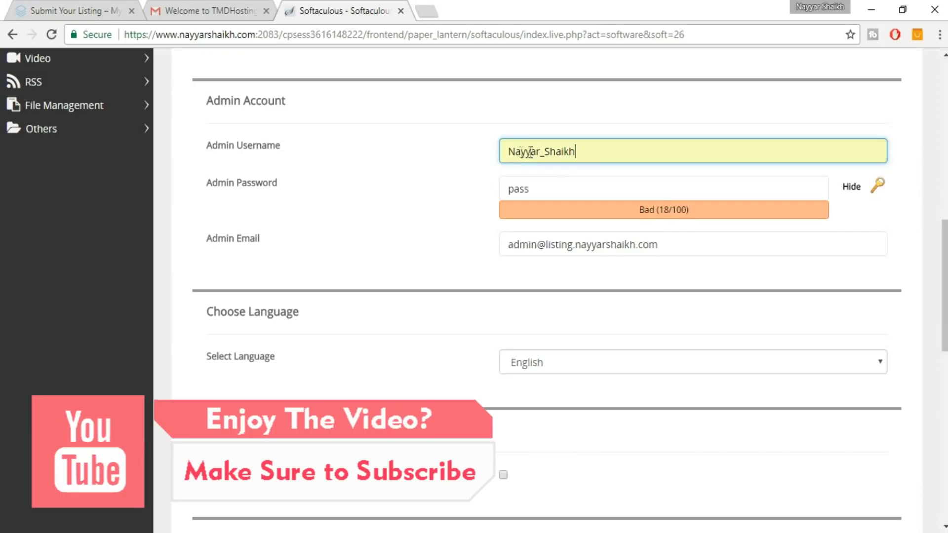
left_click_drag(514, 152, 504, 151)
left_click(614, 157)
left_click(583, 190)
double_click(569, 190)
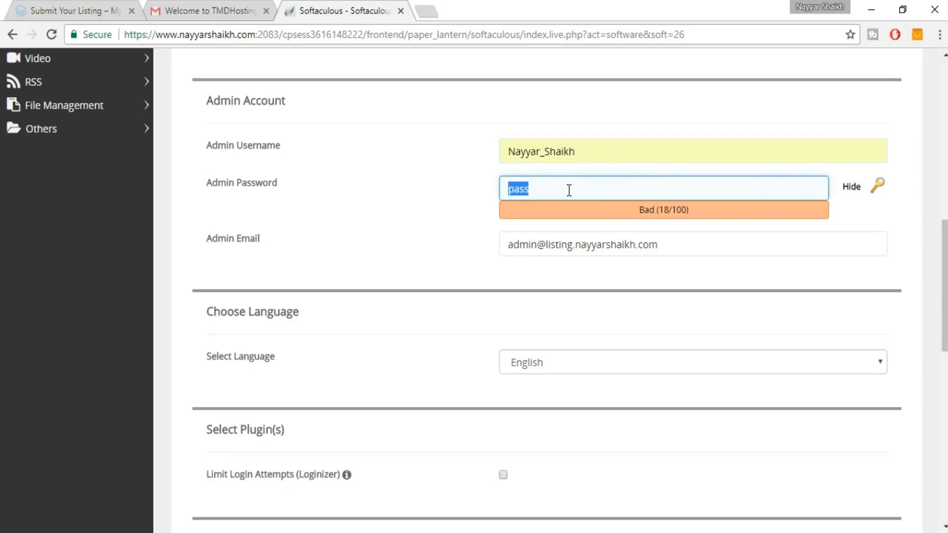
type("•••••••")
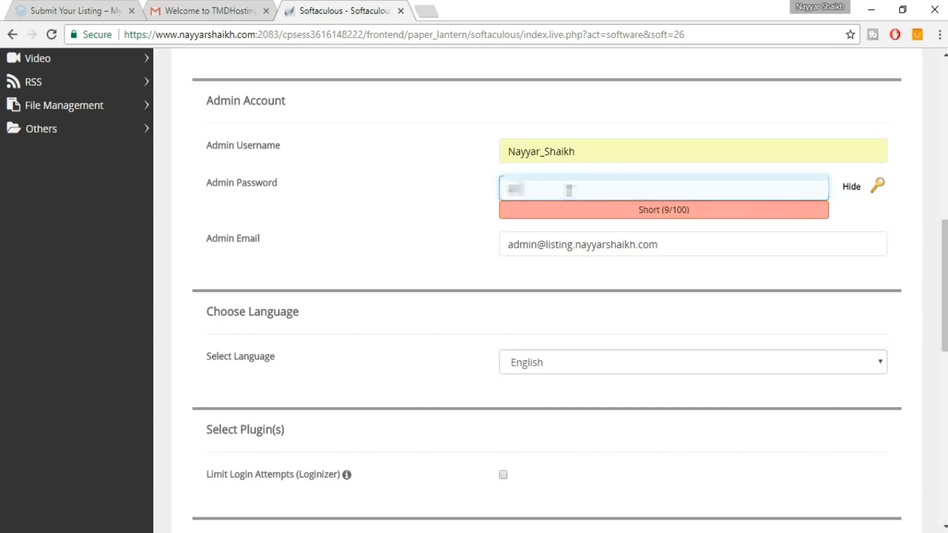
type("•••••")
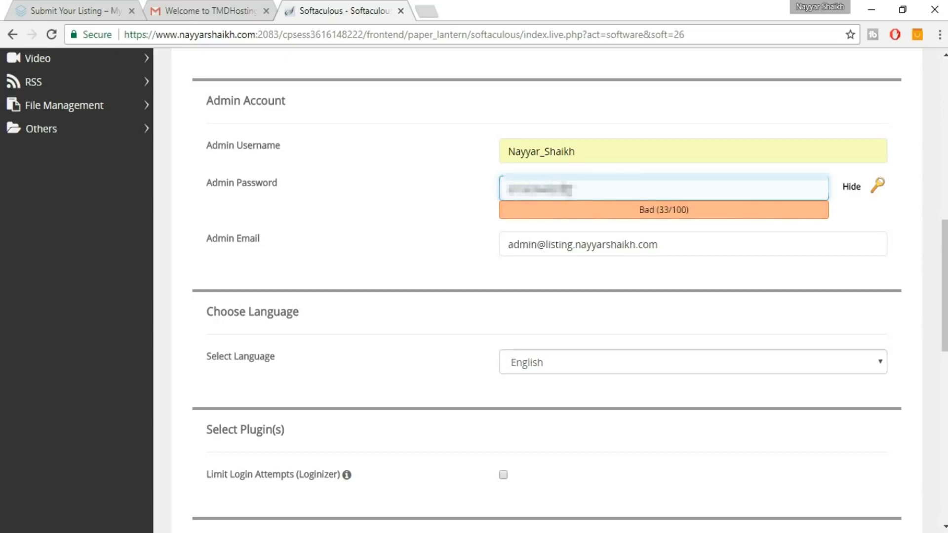
left_click(852, 194)
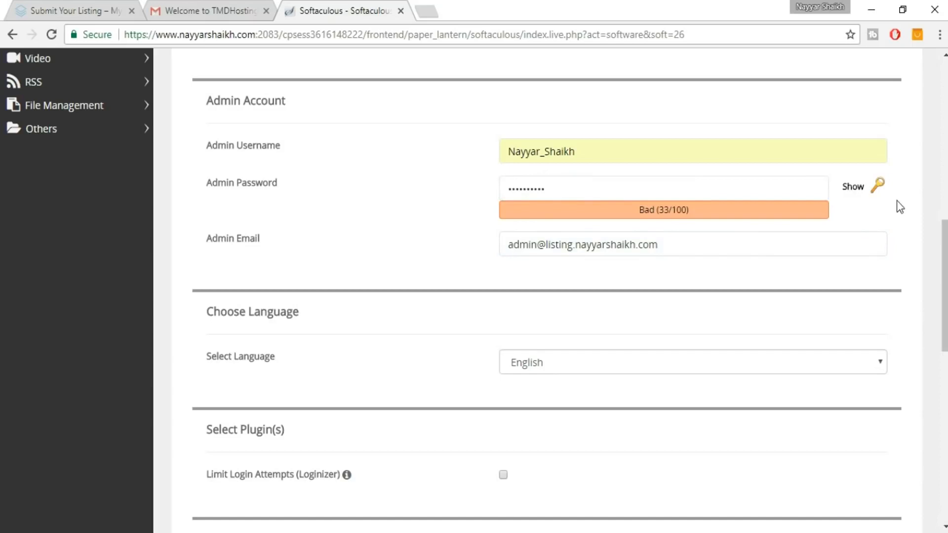
- Replace the admin e-mail with a saved address and start the WordPress installation
left_click(724, 249)
left_click_drag(723, 250, 503, 239)
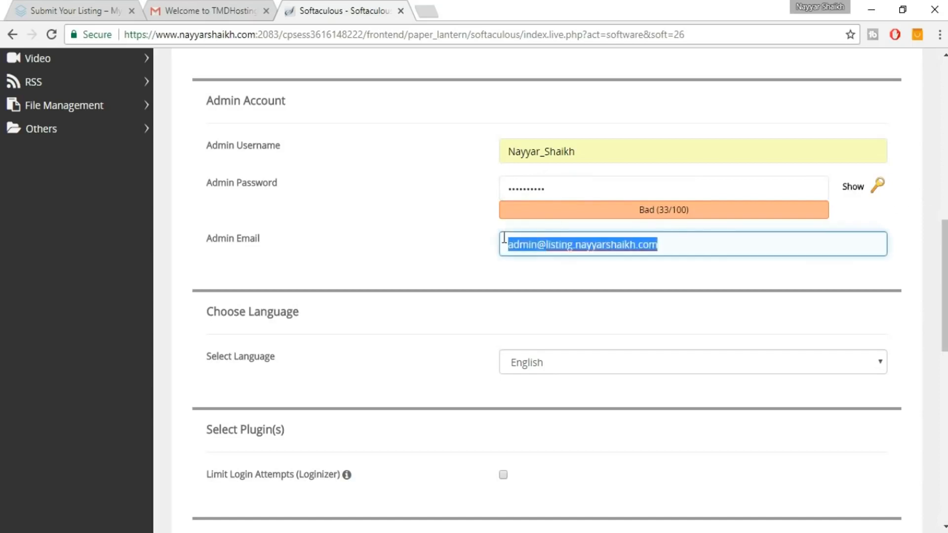
left_click(553, 264)
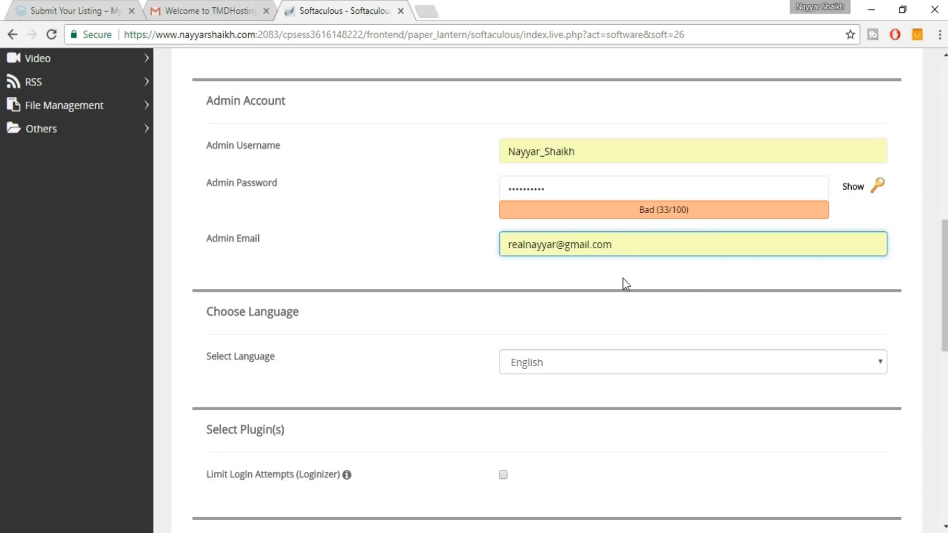
scroll(623, 278, "down", 3)
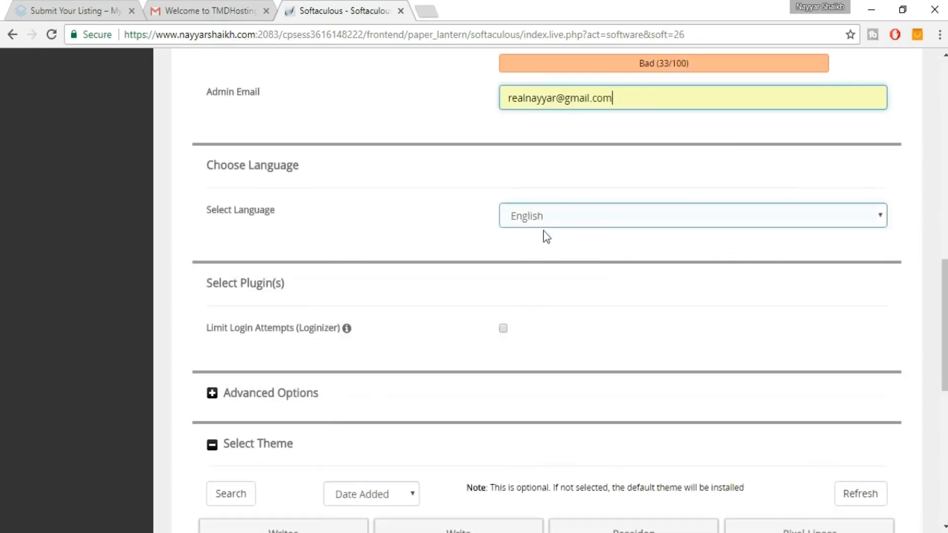
scroll(688, 306, "down", 7)
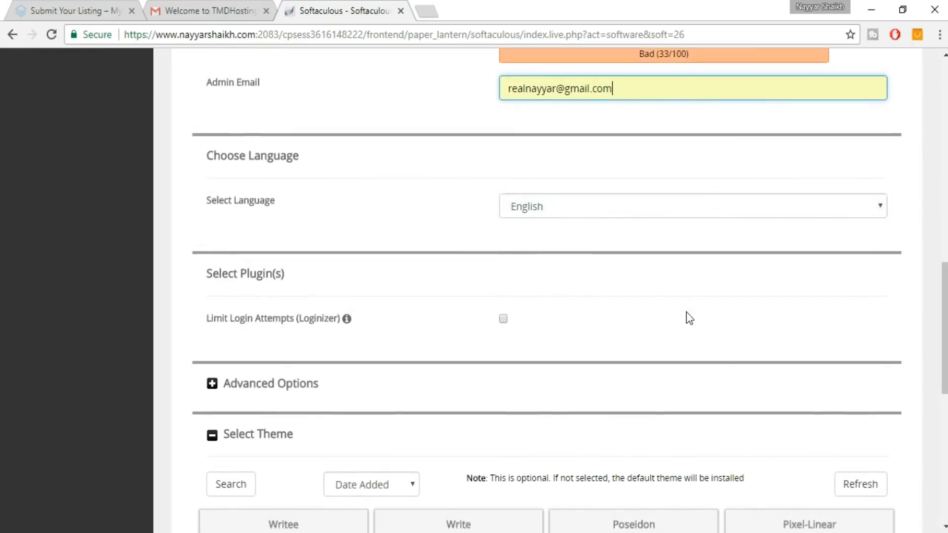
scroll(642, 331, "down", 2)
left_click(546, 348)
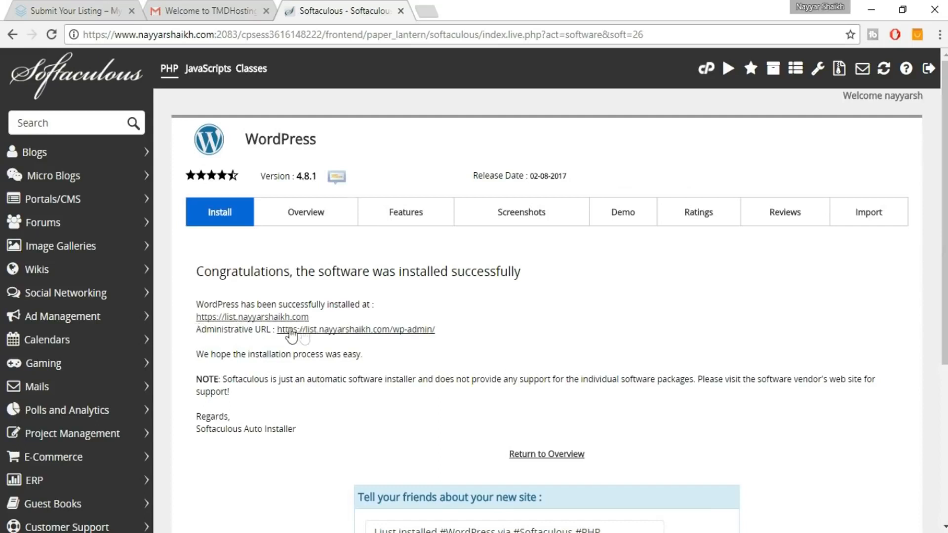
- Open the new site's Administrative URL in a new browser tab
right_click(346, 329)
left_click(407, 341)
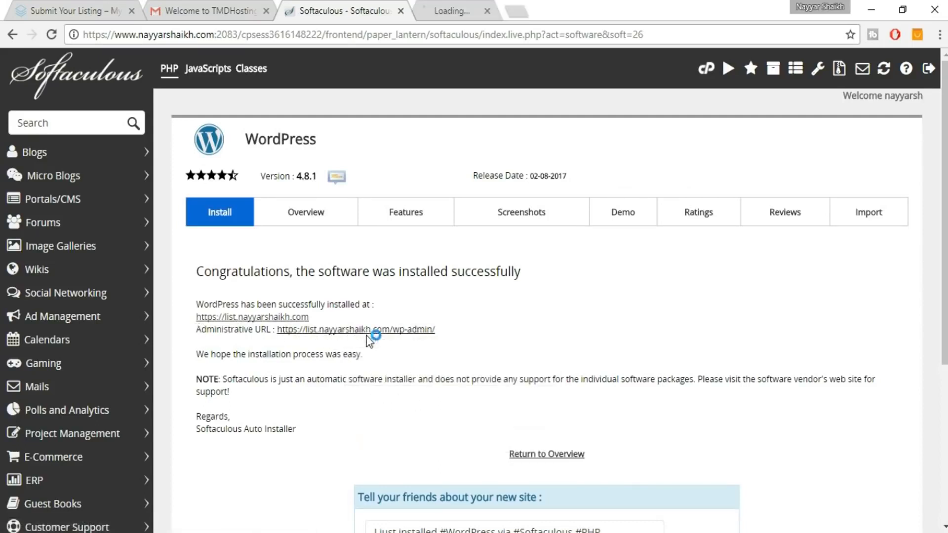
- Switch to the wp-admin tab and go to Settings > General
key("ctrl+Tab")
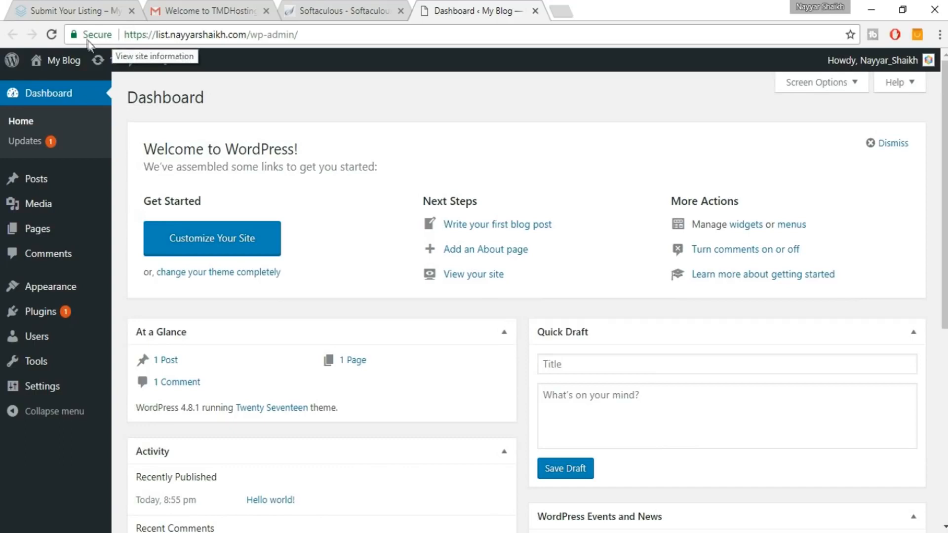
left_click(47, 387)
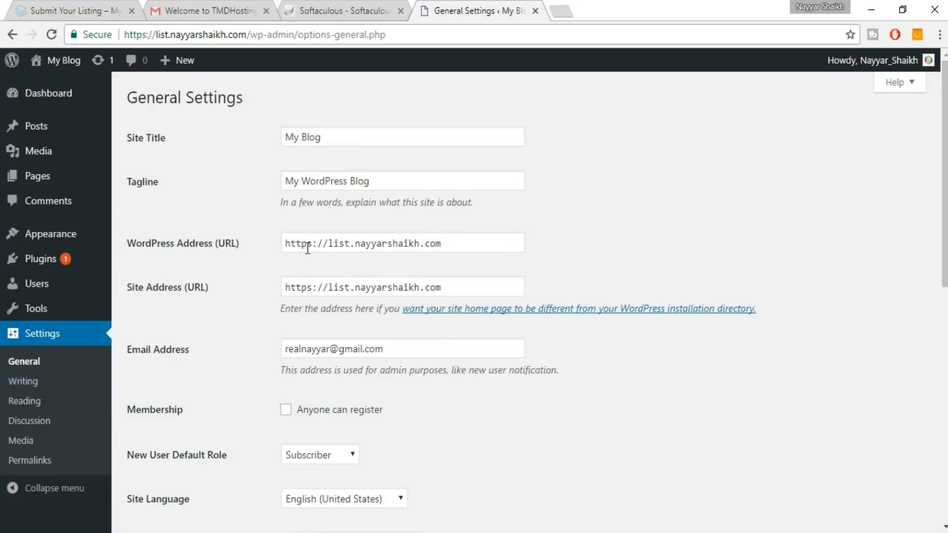
left_click(308, 246)
left_click_drag(307, 247, 314, 247)
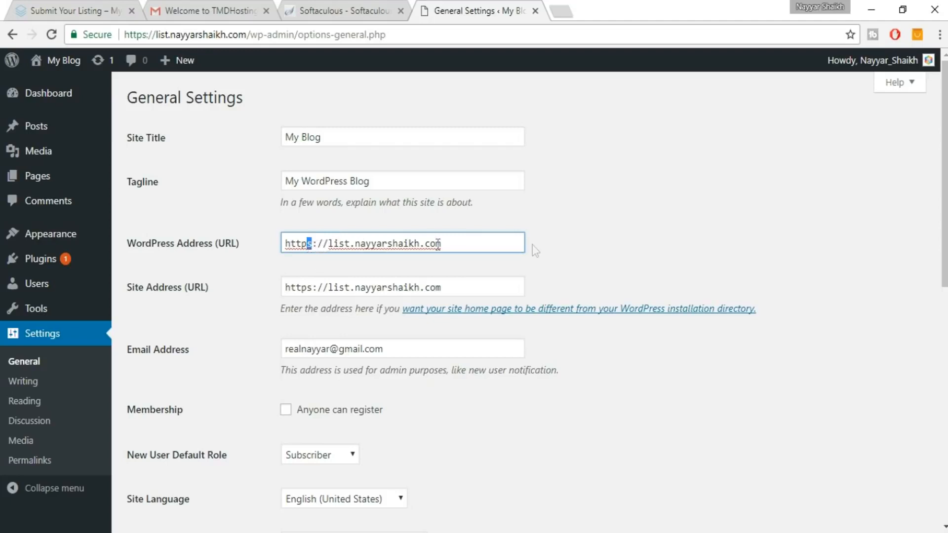
left_click(243, 282)
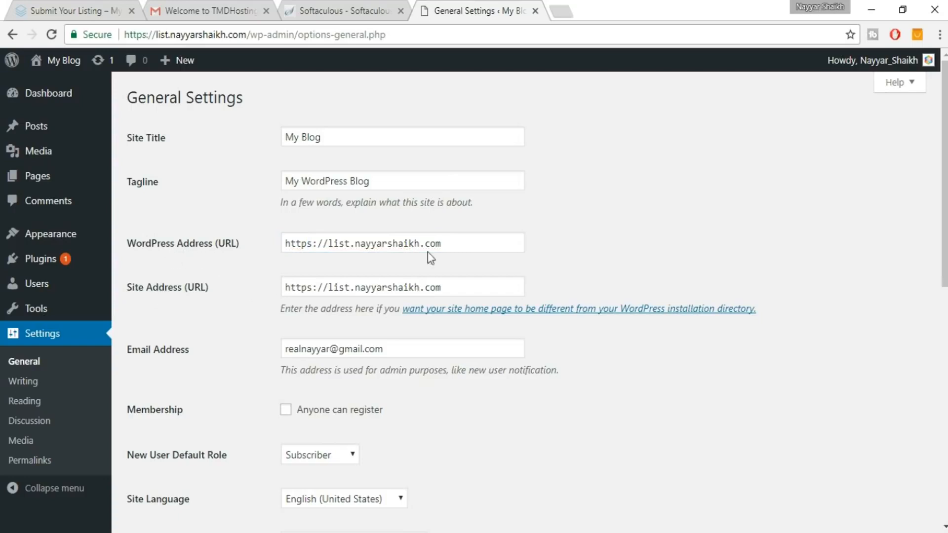
scroll(552, 374, "down", 10)
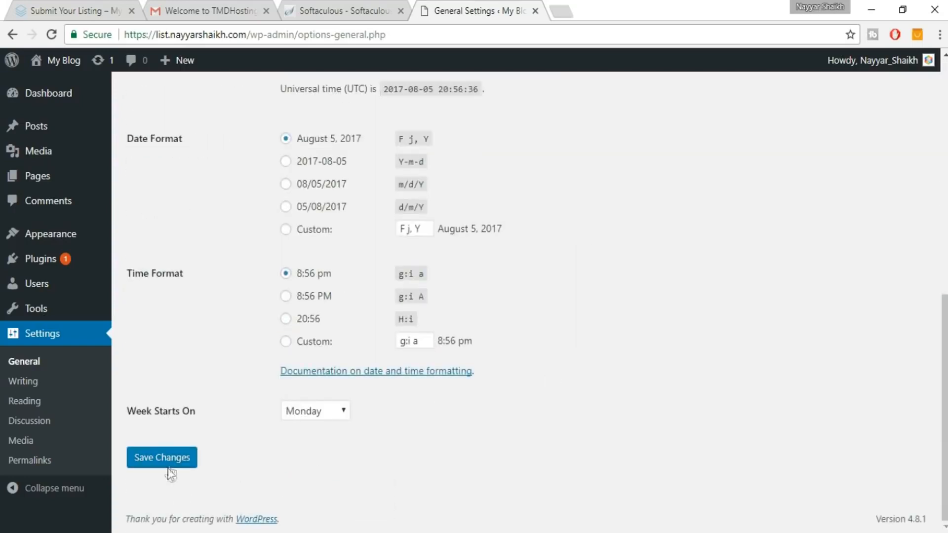
left_click(168, 463)
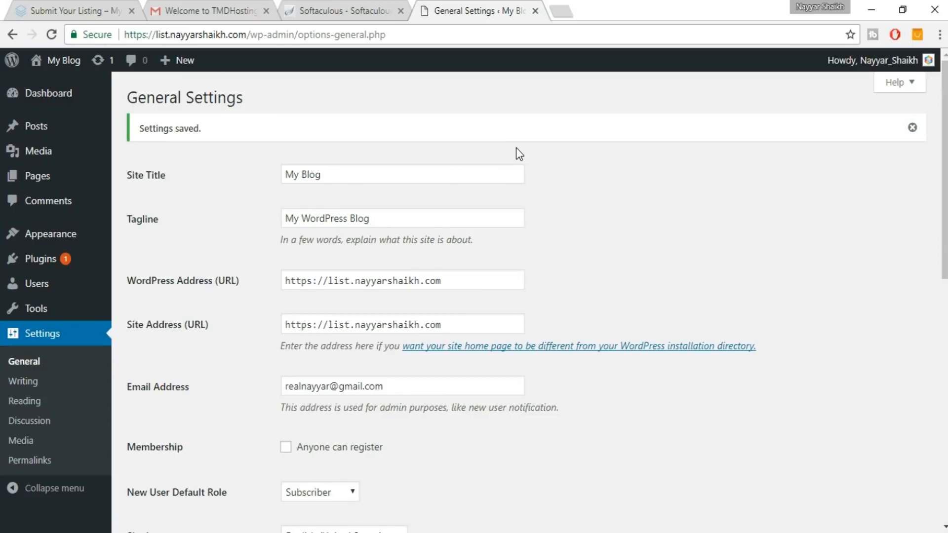
- Load bloggdude.com/listing in a new tab to reach the $69 ListingPro theme page on ThemeForest
left_click(66, 6)
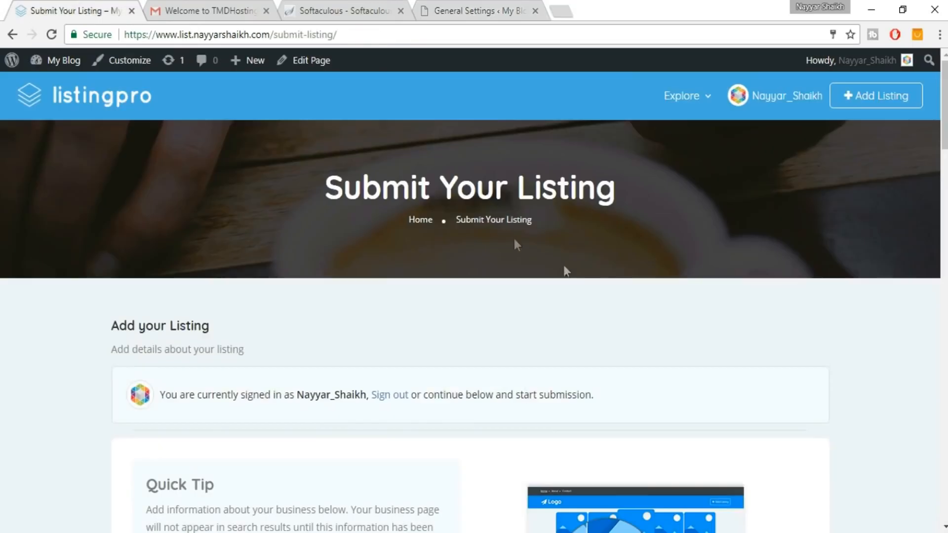
left_click(504, 7)
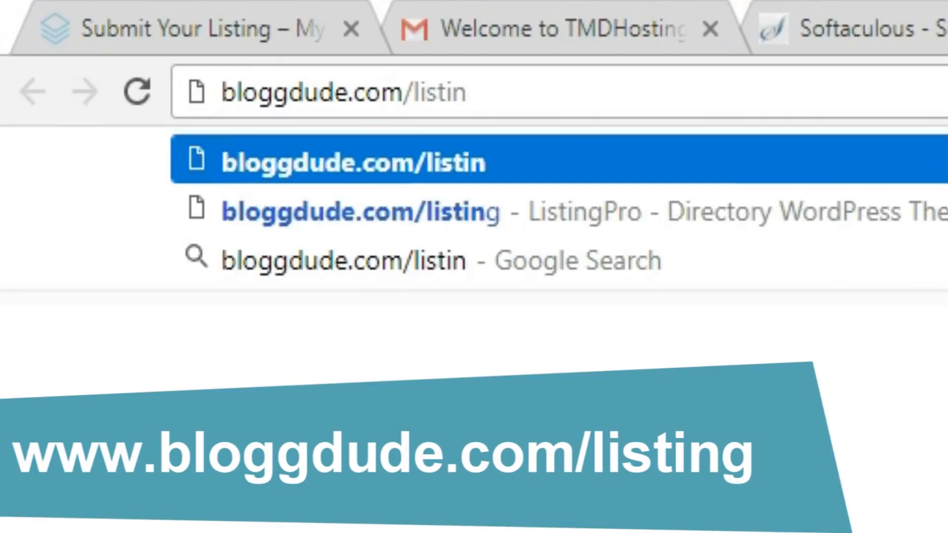
key("Down")
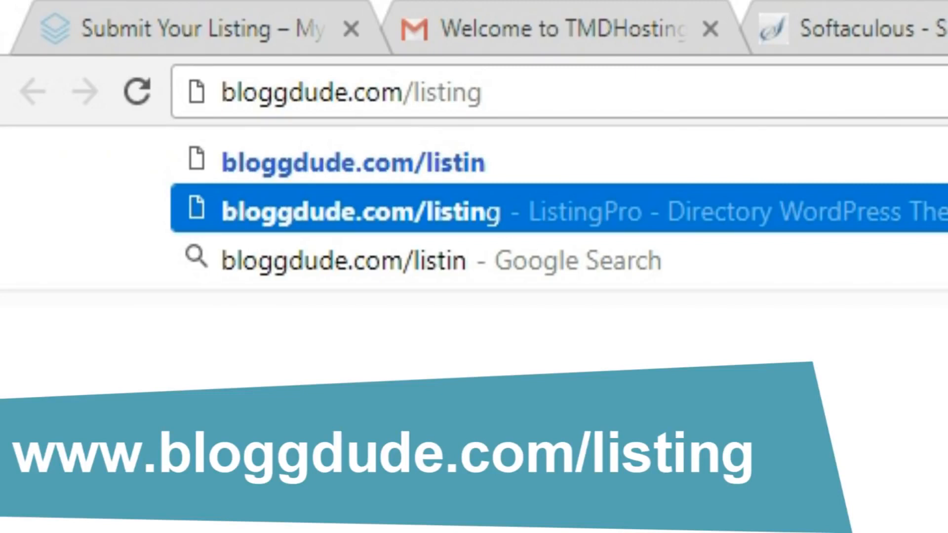
key("Return")
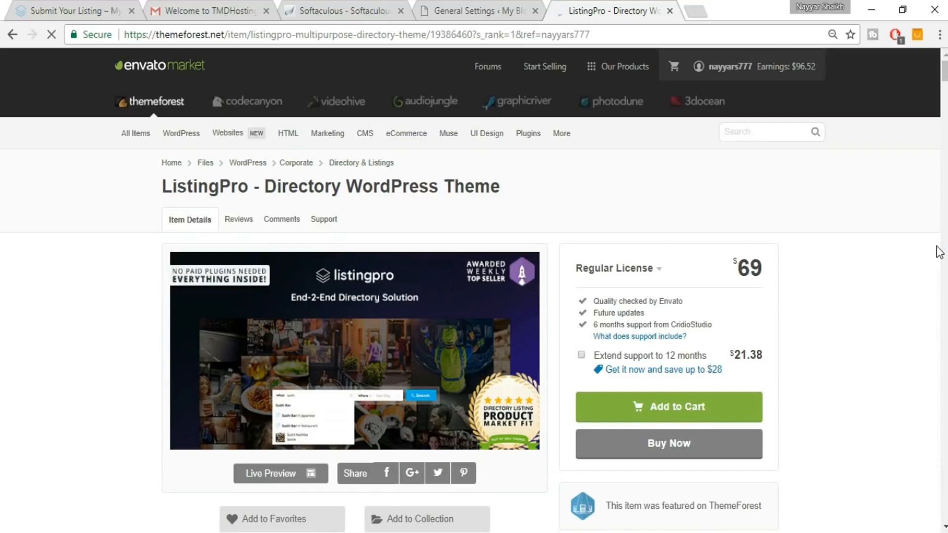
- Look over the ListingPro ThemeForest page, then close it to return to General Settings
scroll(939, 252, "down", 2)
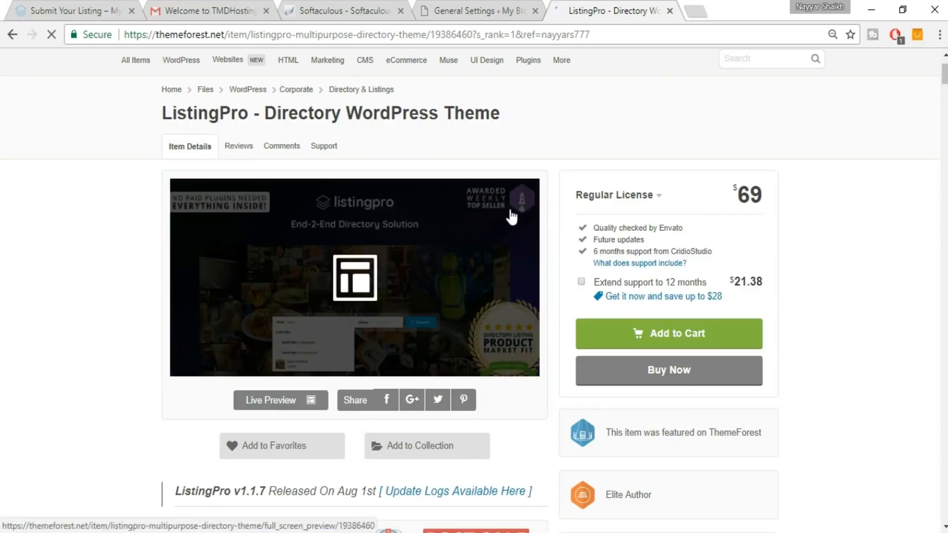
scroll(904, 197, "down", 6)
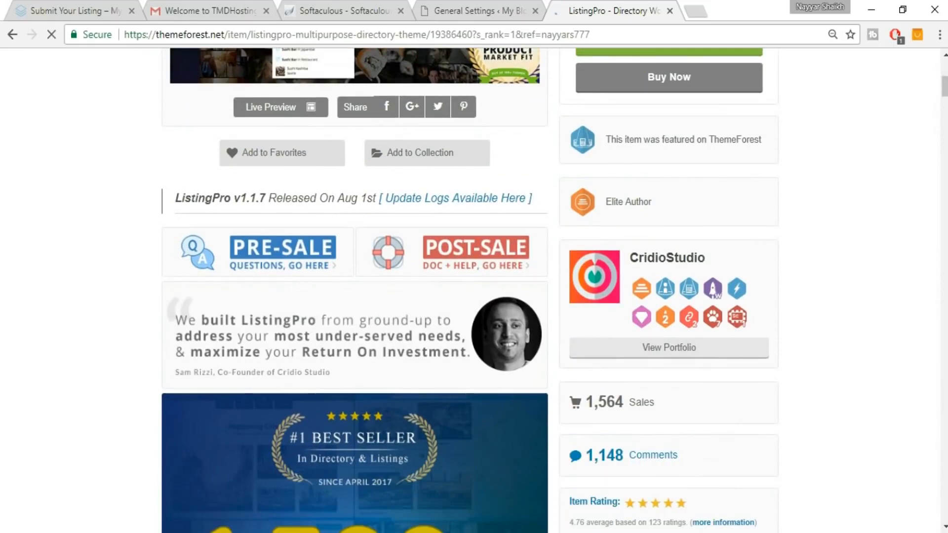
scroll(873, 295, "down", 3)
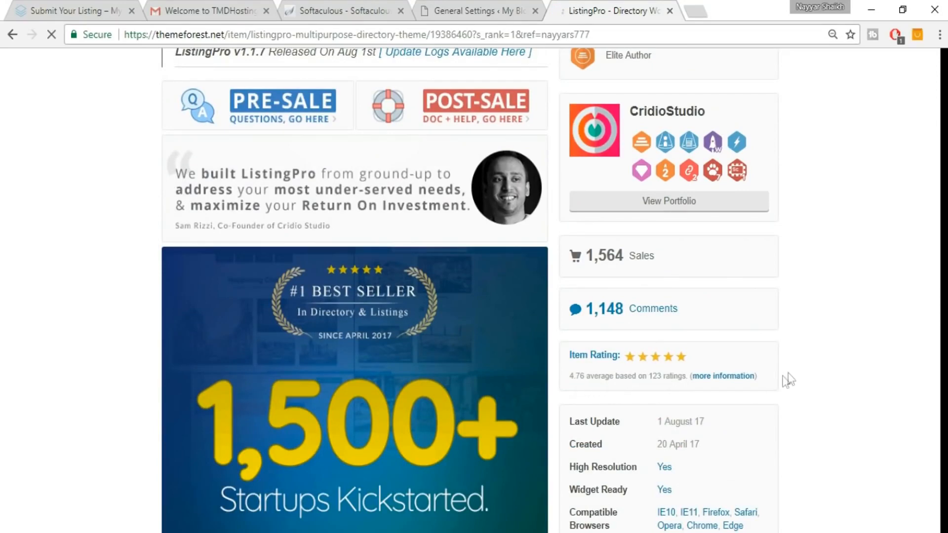
scroll(509, 309, "down", 1)
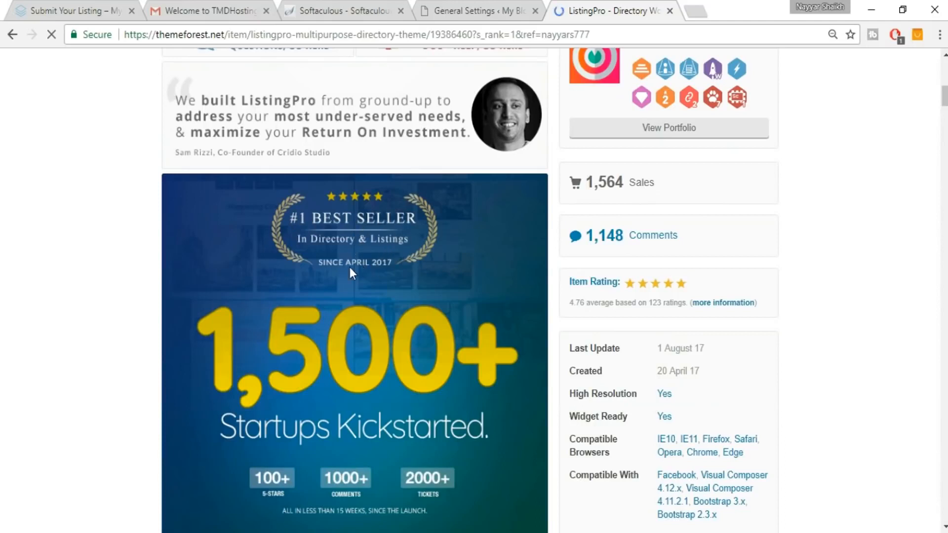
scroll(867, 263, "up", 1)
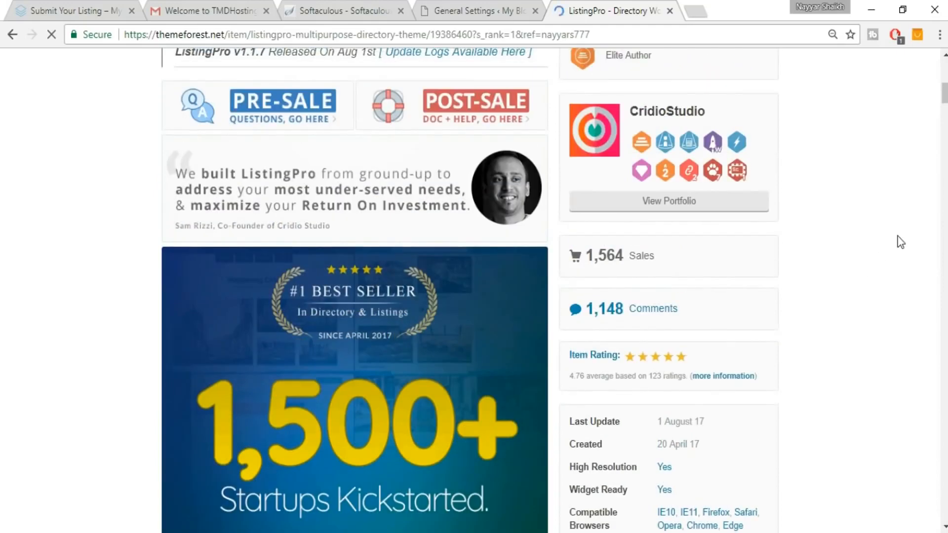
scroll(897, 236, "up", 7)
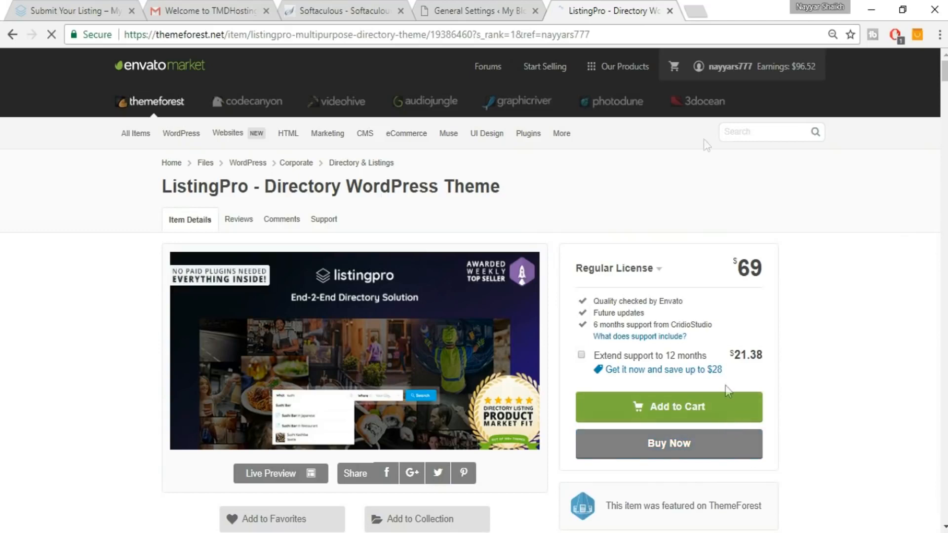
left_click(669, 11)
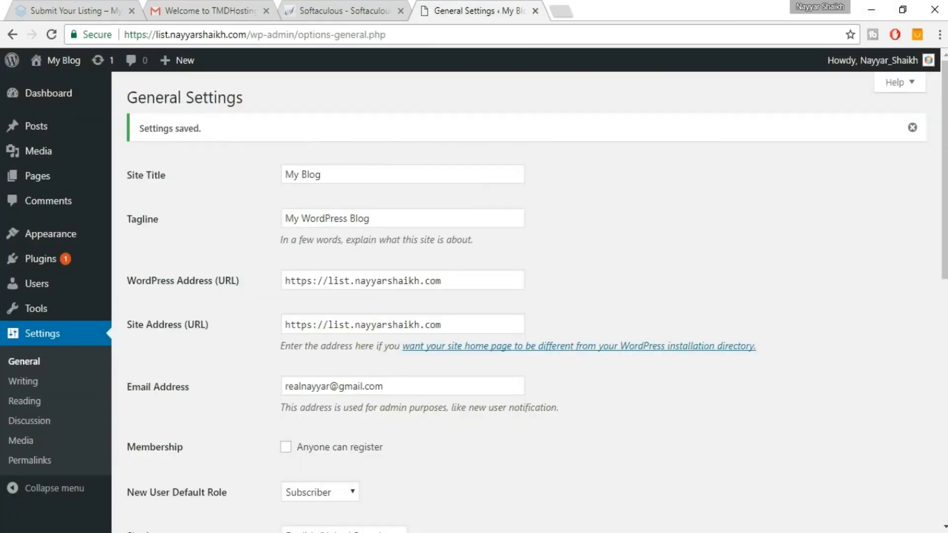
- Minimize Chrome, open the ListingPro desktop folder and inspect the downloaded theme zip
left_click(881, 11)
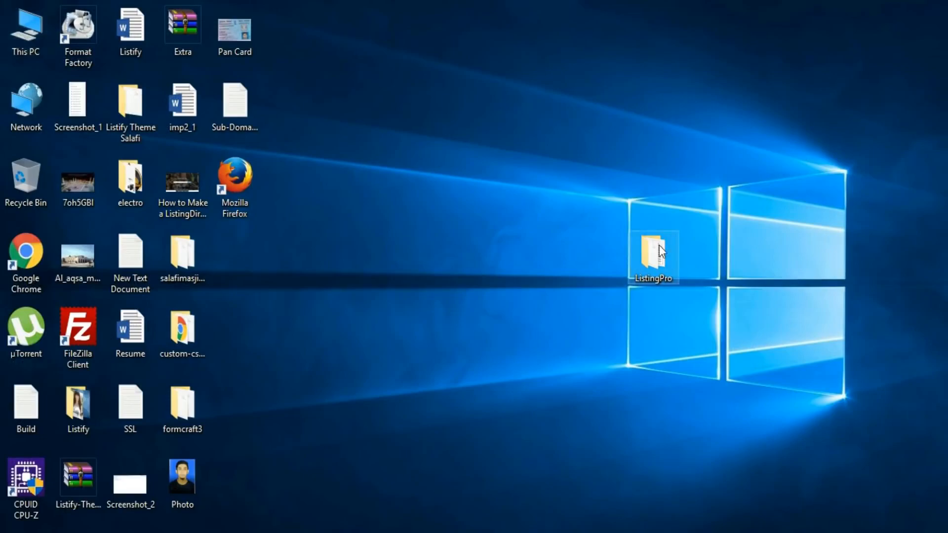
double_click(653, 253)
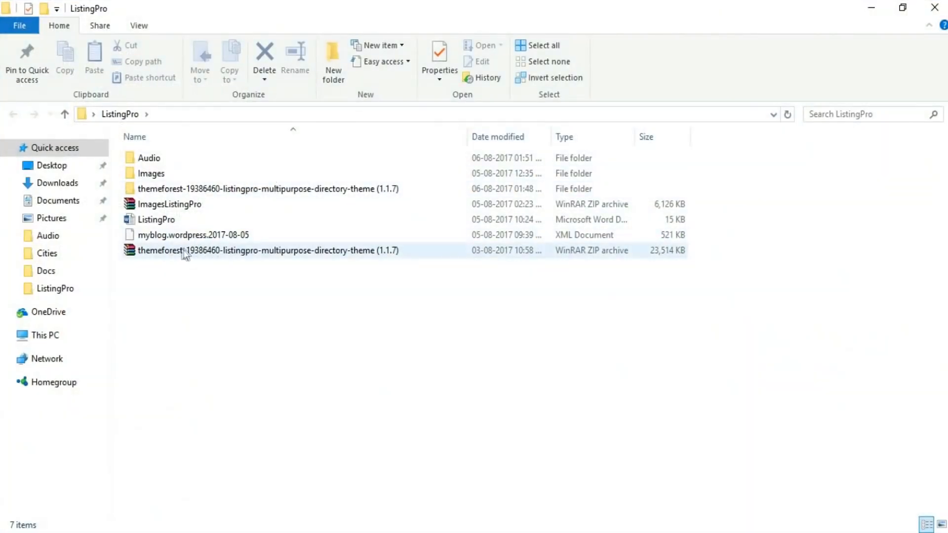
left_click(200, 252)
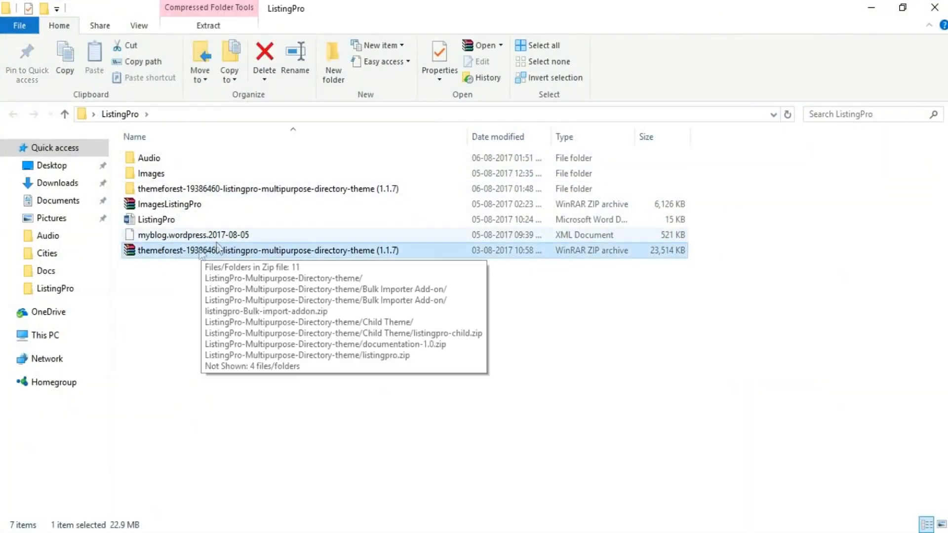
right_click(202, 256)
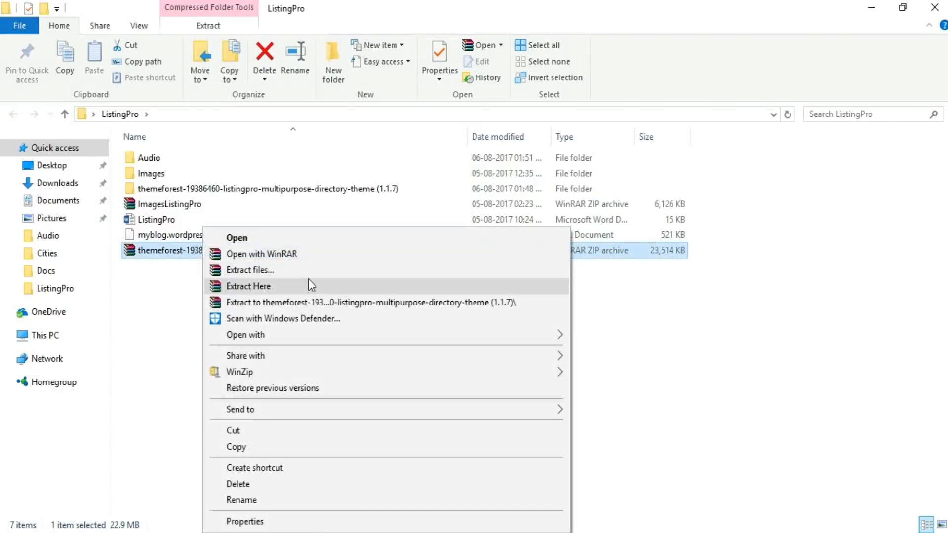
left_click(165, 303)
- Open the extracted ListingPro-Multipurpose-Directory-theme folder and select the listingpro theme zip
double_click(183, 192)
left_click(199, 161)
double_click(199, 161)
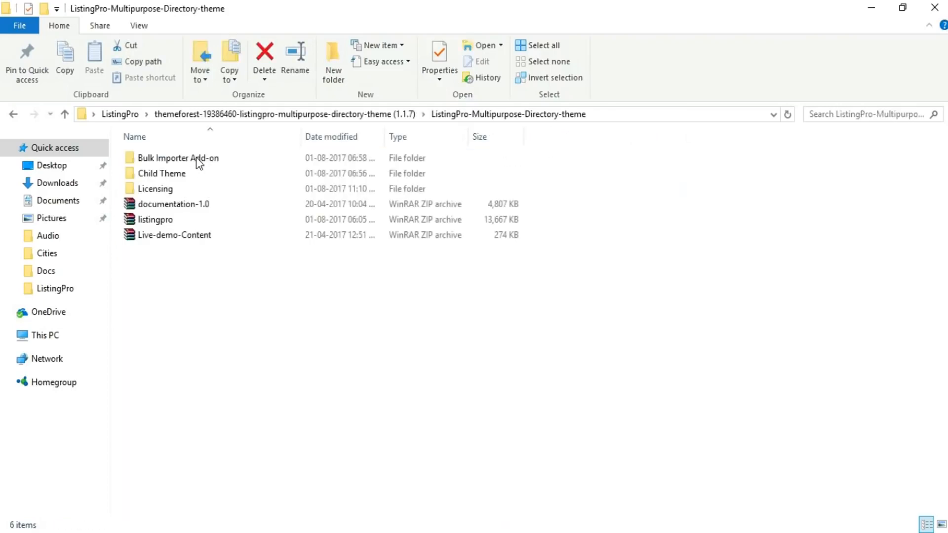
mouse_move(168, 226)
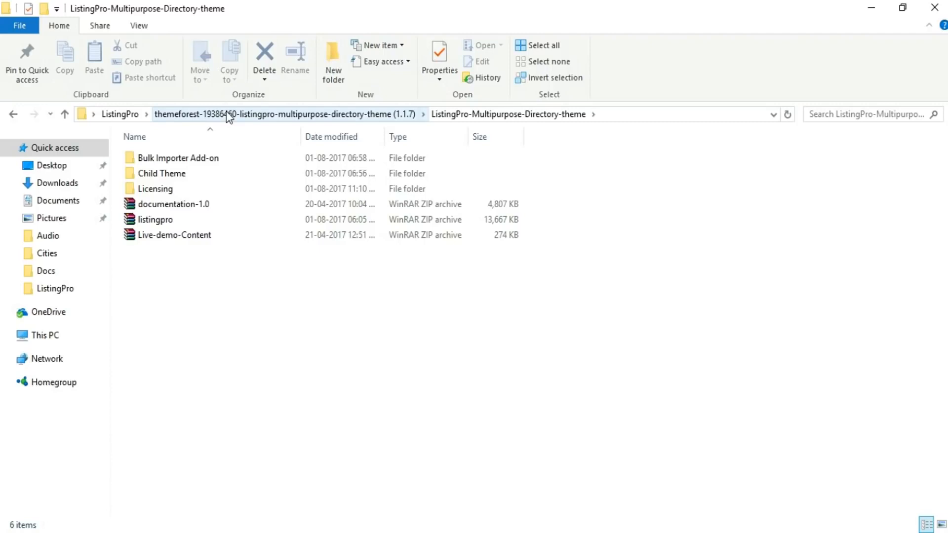
left_click(157, 221)
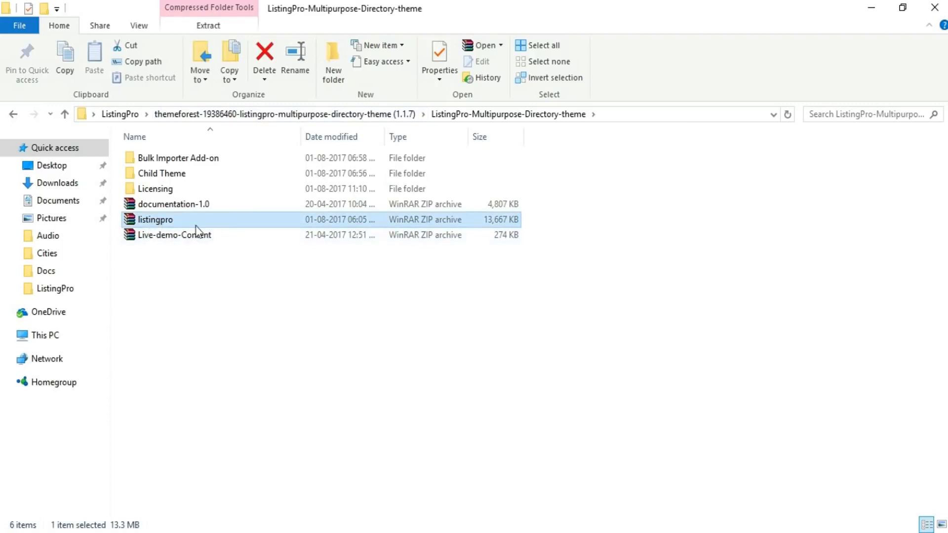
mouse_move(201, 249)
mouse_move(186, 217)
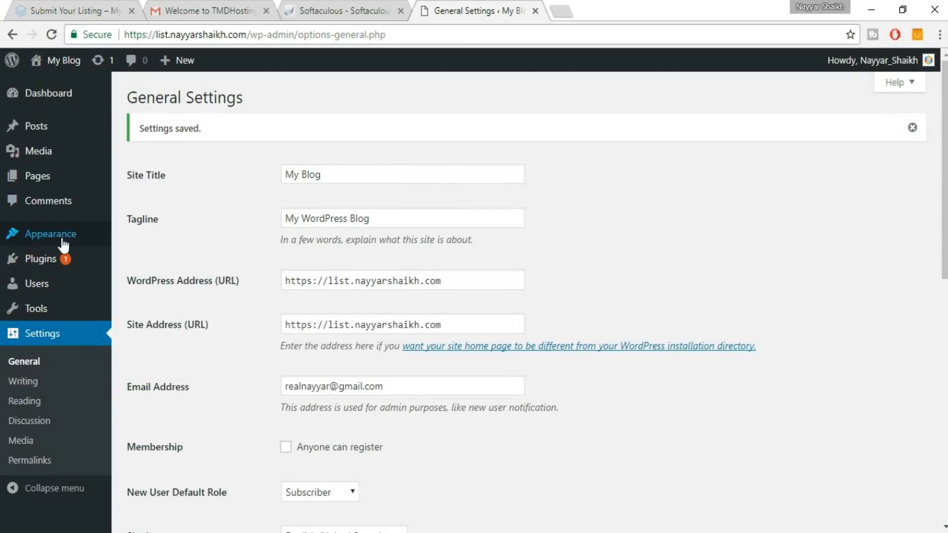
- Upload listingpro.zip through Appearance > Themes > Add New > Upload Theme and install it
left_click(70, 240)
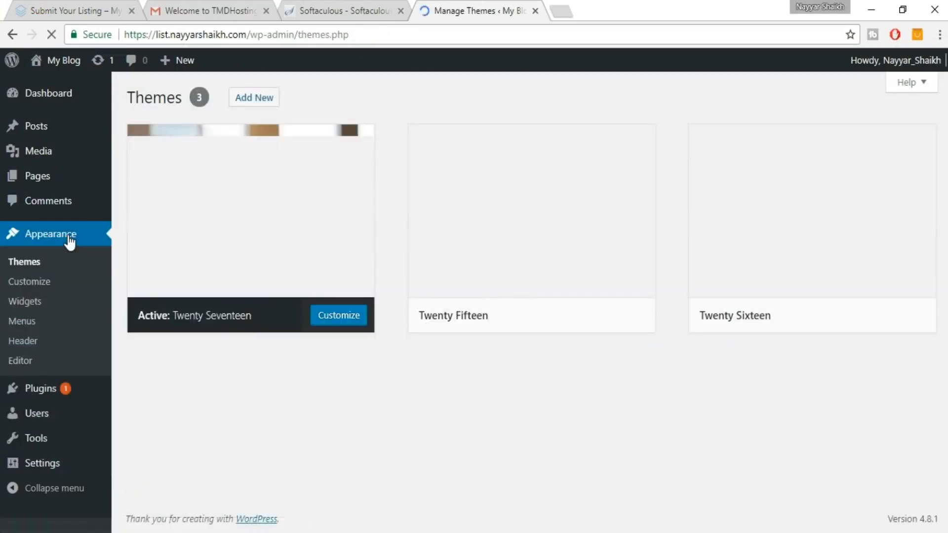
left_click(262, 99)
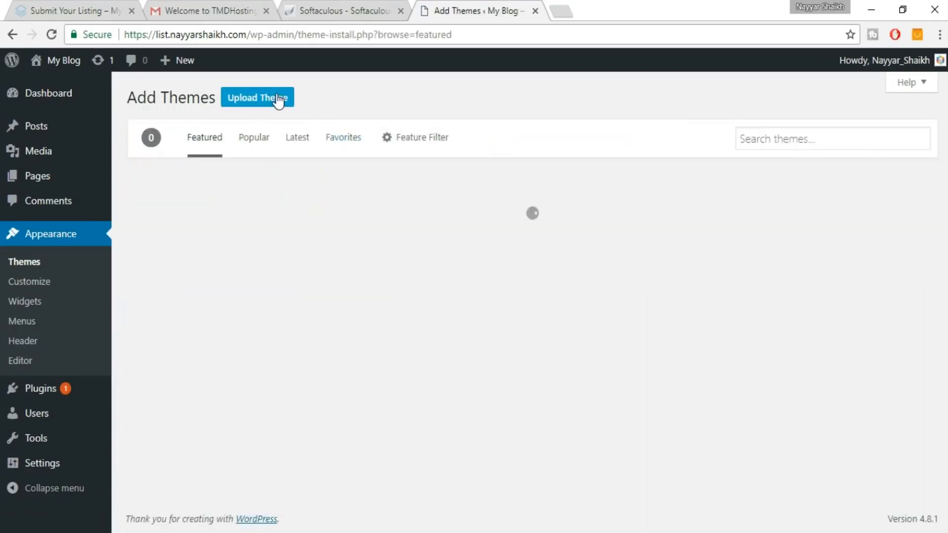
left_click(278, 101)
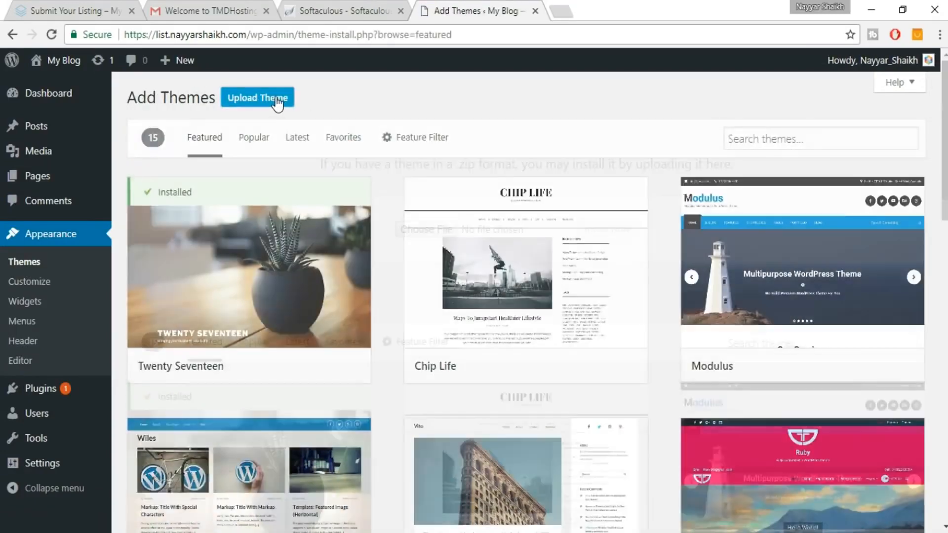
left_click(423, 233)
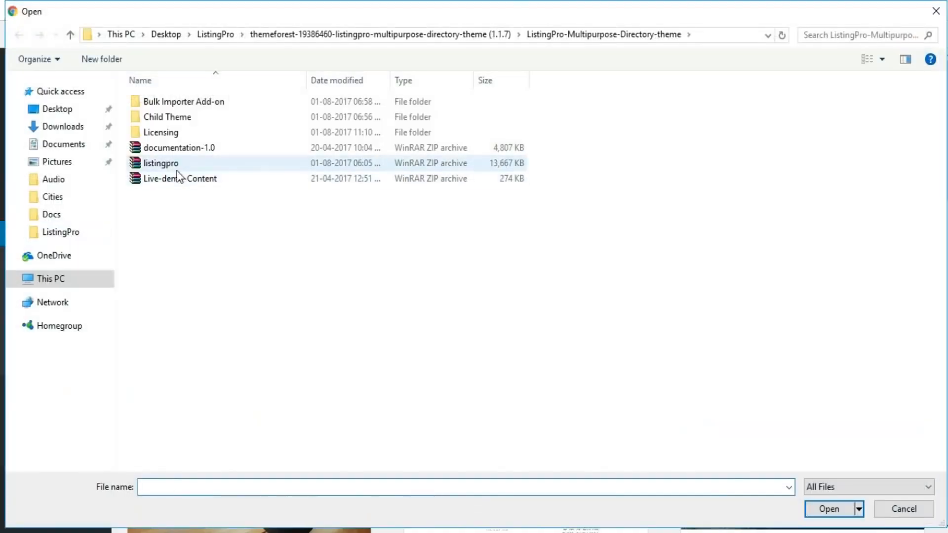
left_click(183, 164)
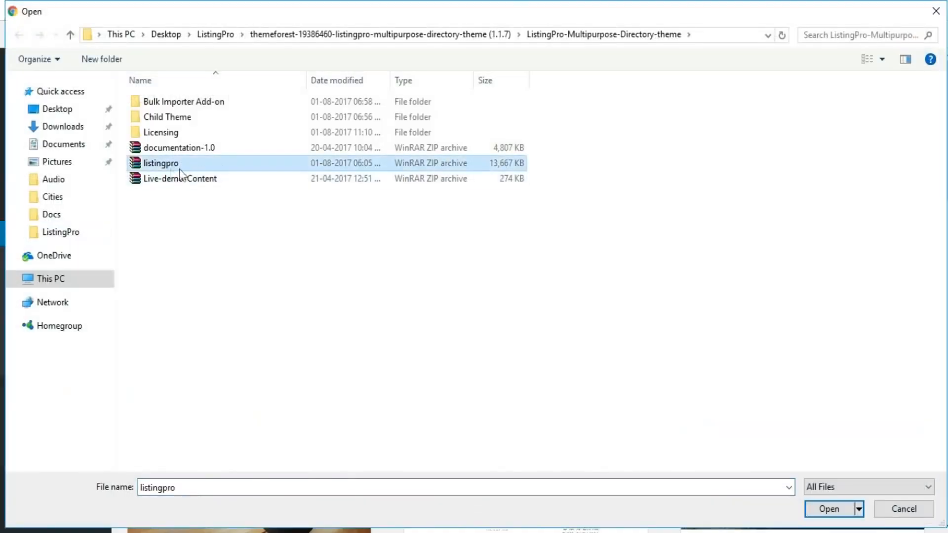
left_click(822, 505)
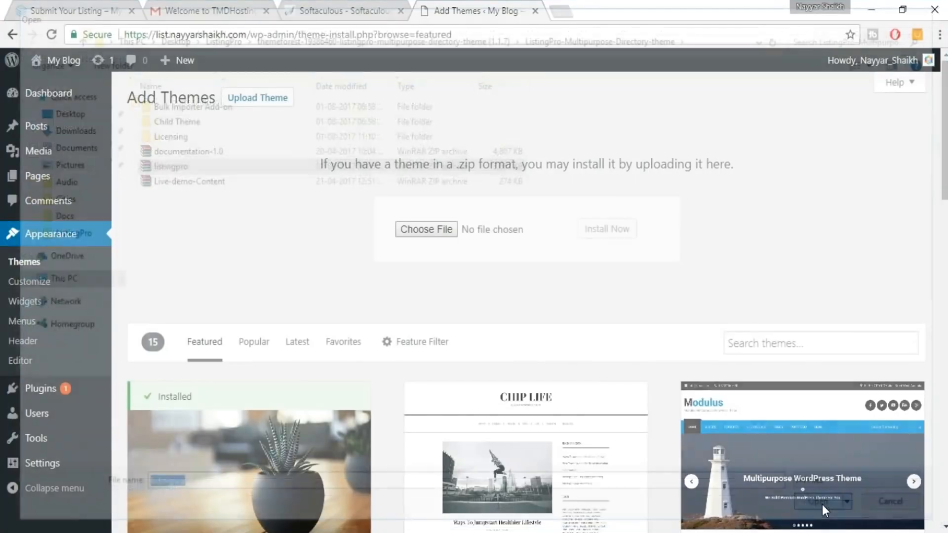
left_click(621, 237)
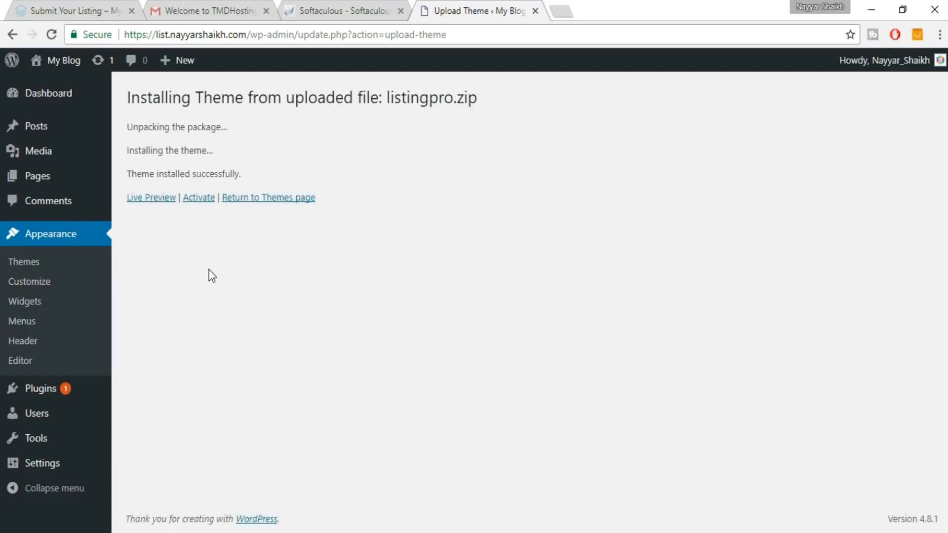
- Activate the ListingPro theme and close the Softaculous and welcome-email tabs
left_click(205, 198)
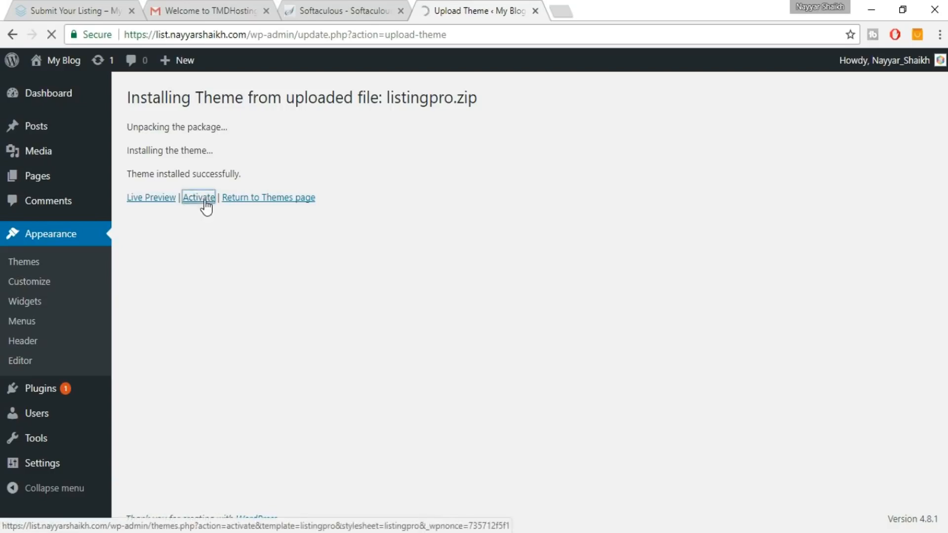
left_click(342, 15)
left_click(400, 11)
left_click(264, 10)
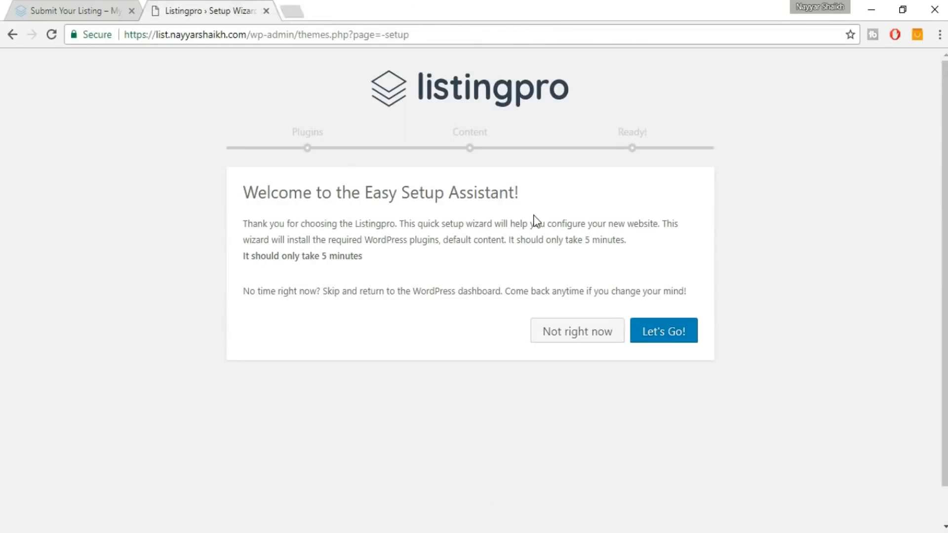
- Run the ListingPro wizard: install required plugins, skip dummy content, then view the new site
left_click(675, 332)
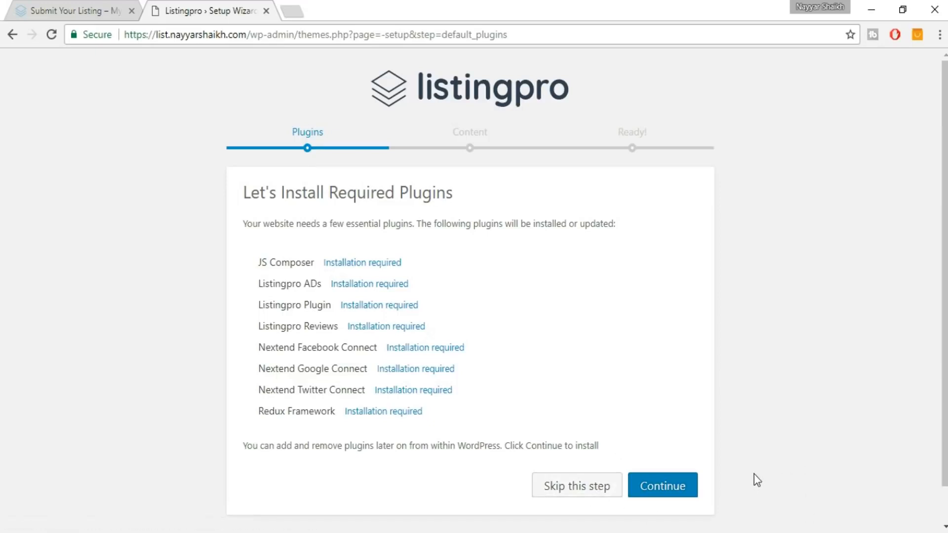
left_click(685, 489)
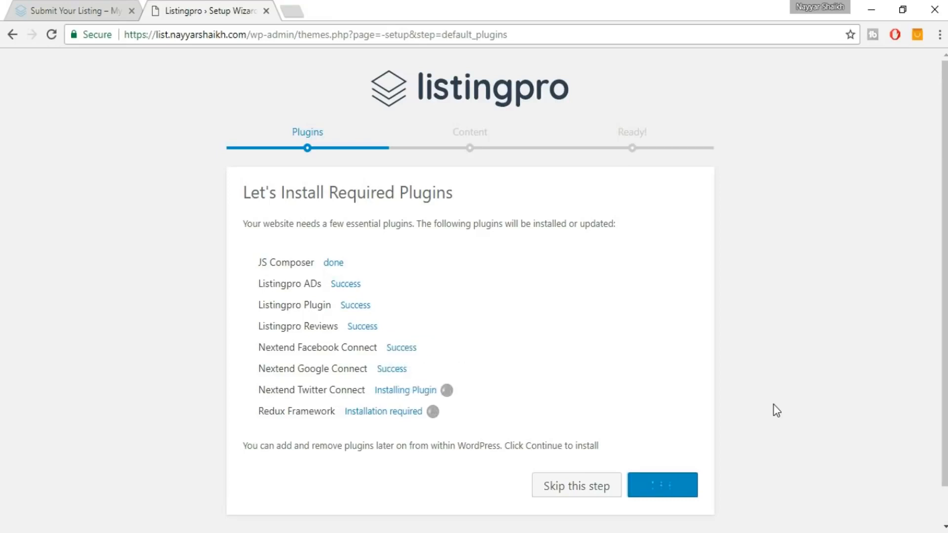
scroll(773, 404, "down", 1)
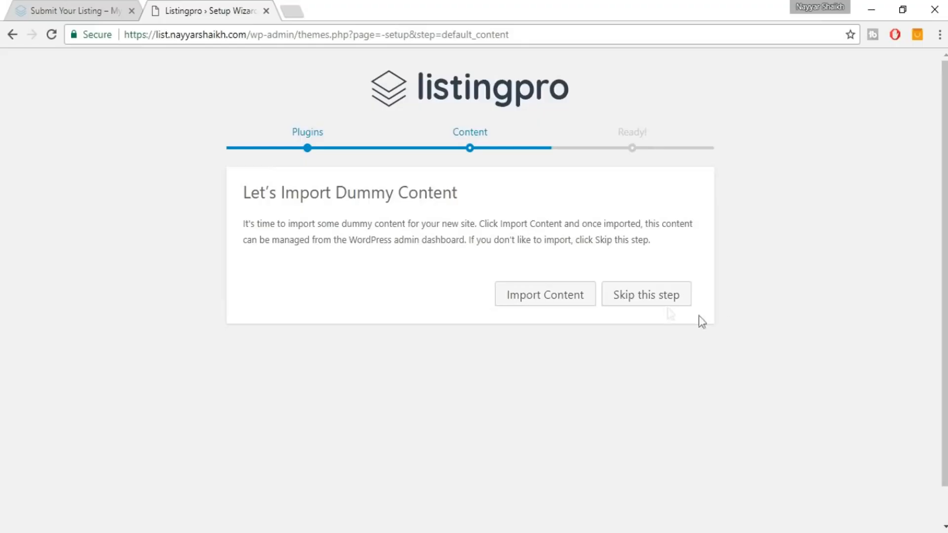
left_click(647, 302)
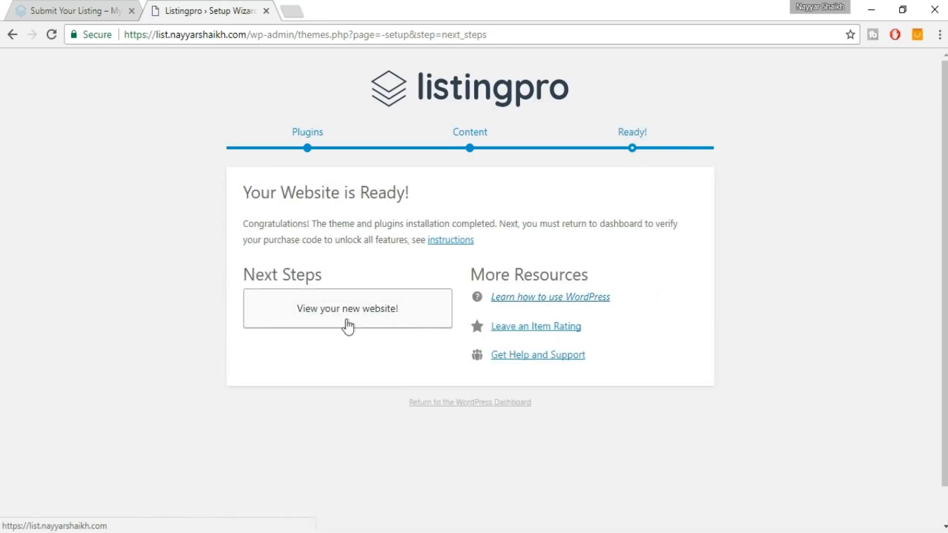
left_click(332, 324)
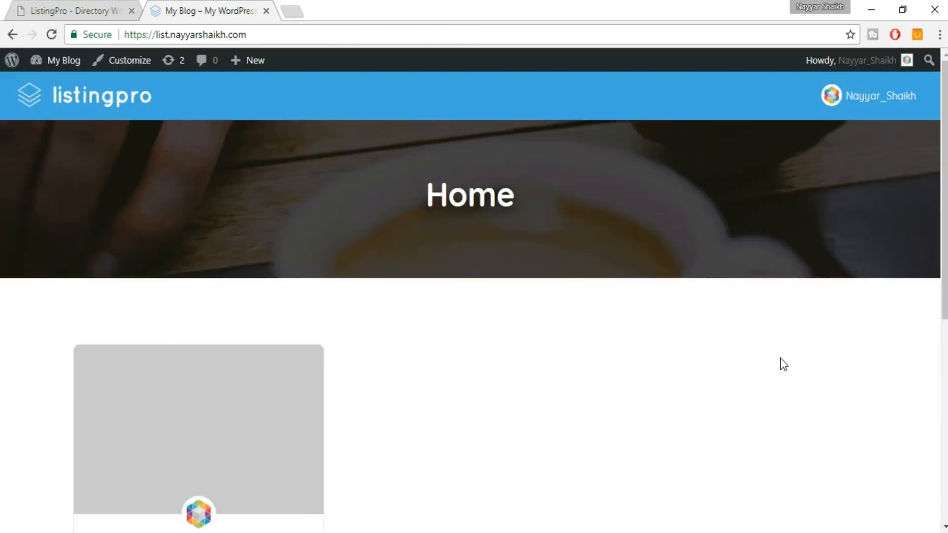
- Compare the new site with the ThemeForest demo, then open the dashboard from My Blog
left_click(81, 3)
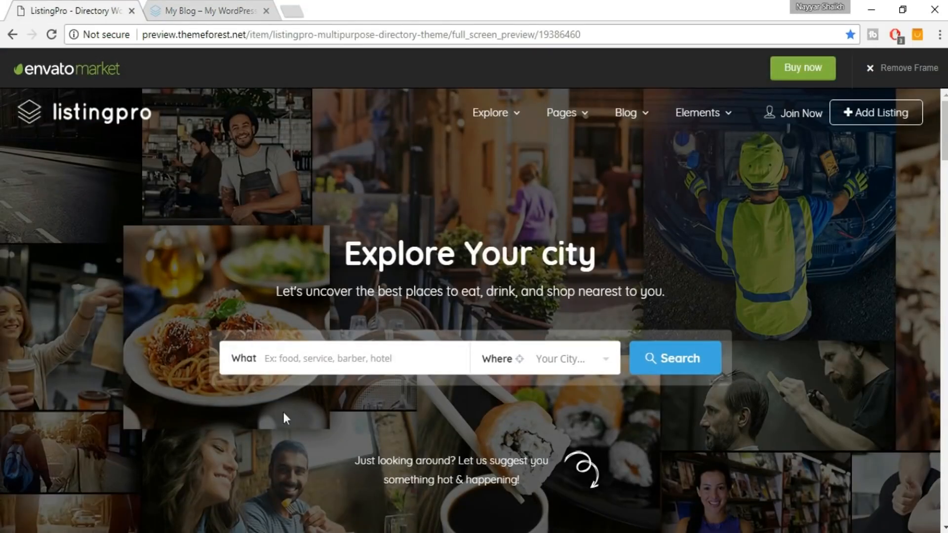
left_click(213, 10)
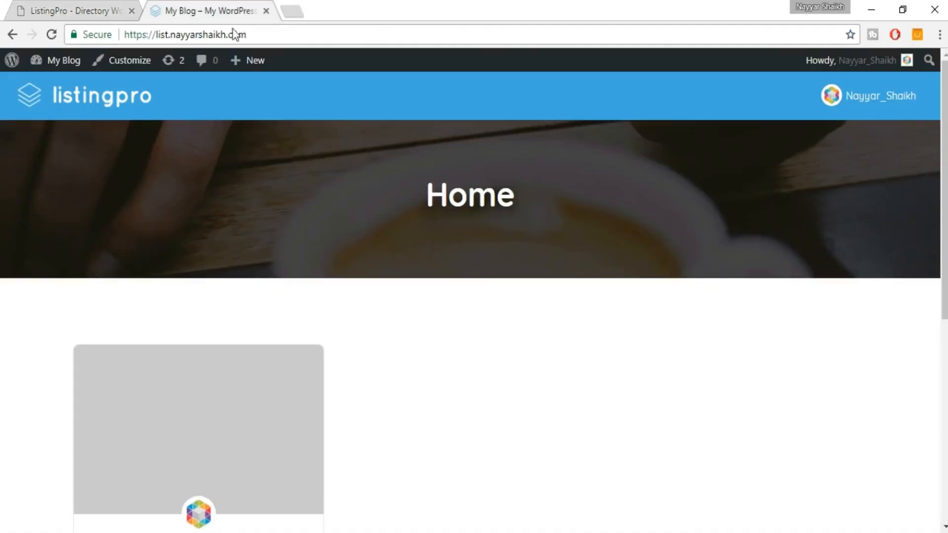
mouse_move(60, 65)
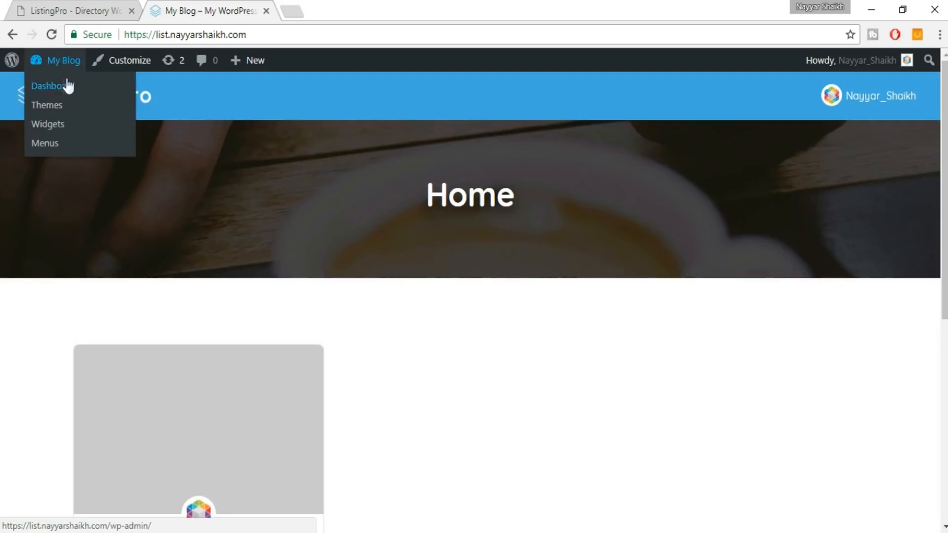
left_click(66, 86)
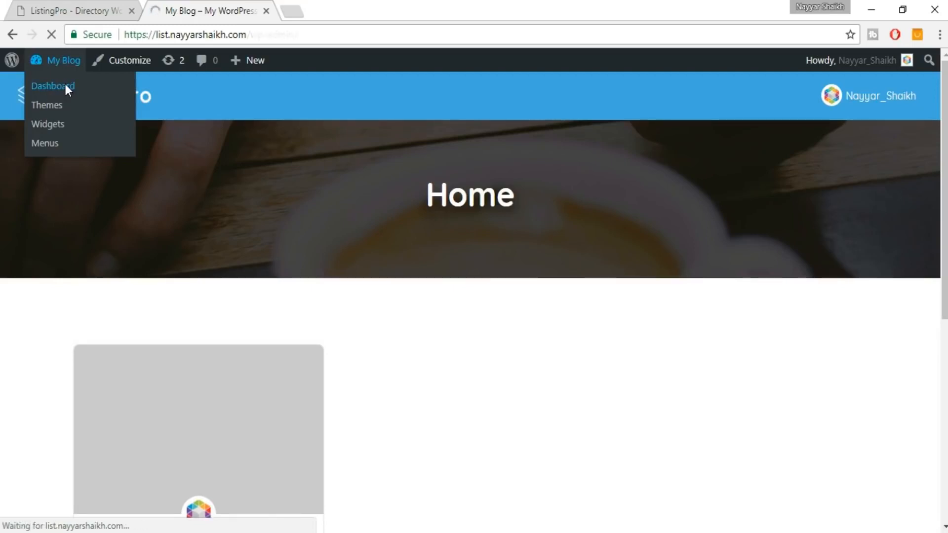
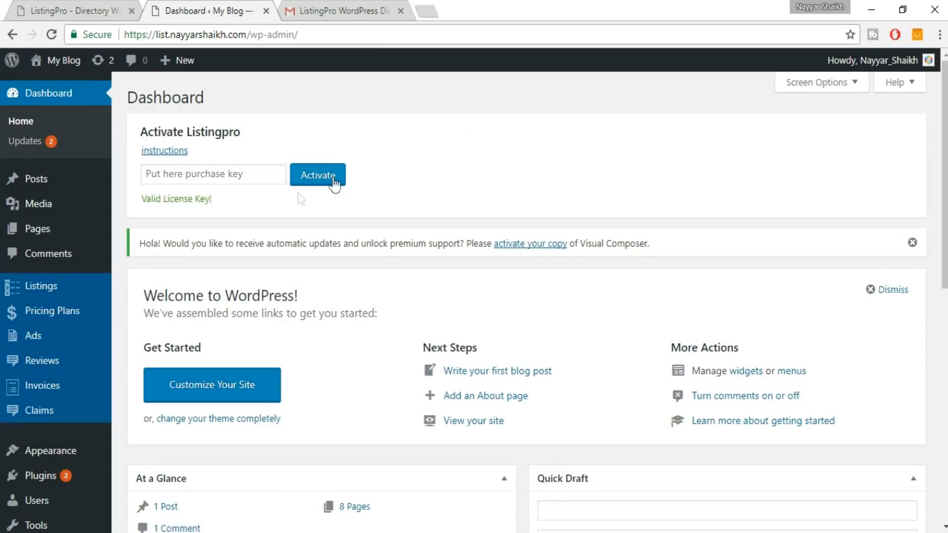
- Confirm the Dashboard shows the ListingPro Valid License Key message
left_click_drag(141, 200, 228, 200)
left_click(239, 205)
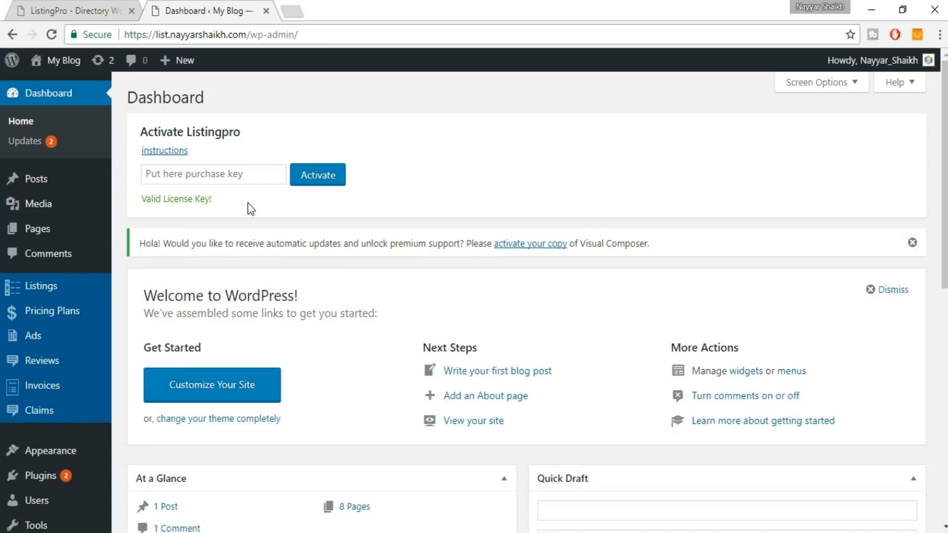
mouse_move(40, 235)
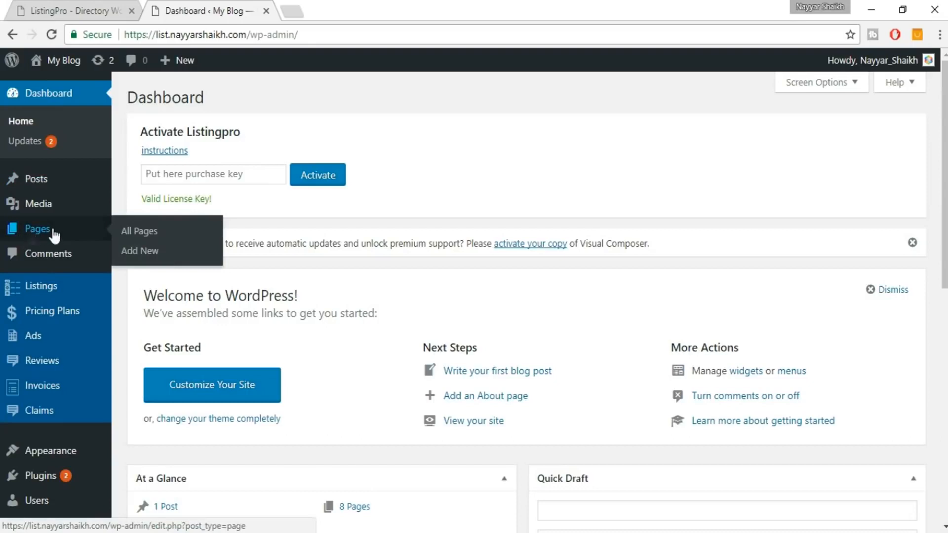
- Create and publish a new page titled 'Home Page'
left_click(151, 251)
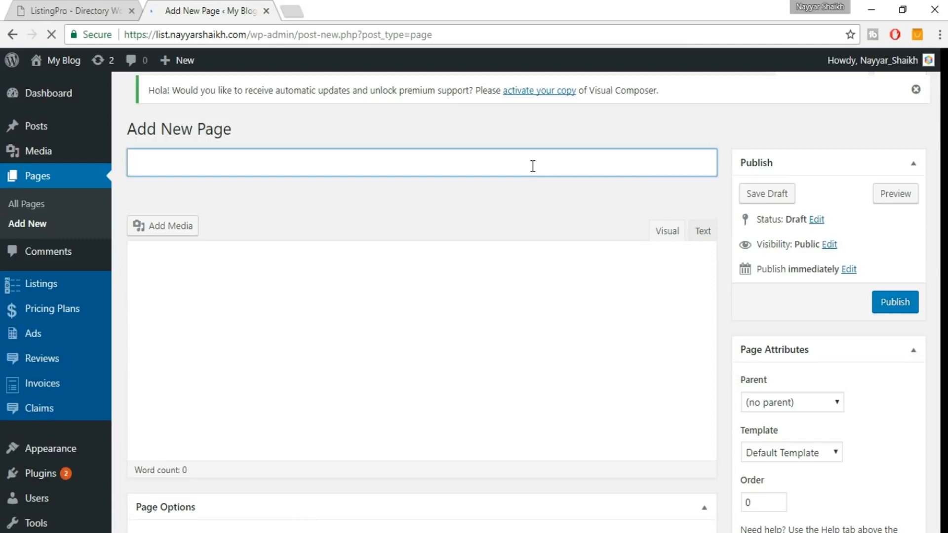
type("Home Page")
scroll(859, 291, "down", 1)
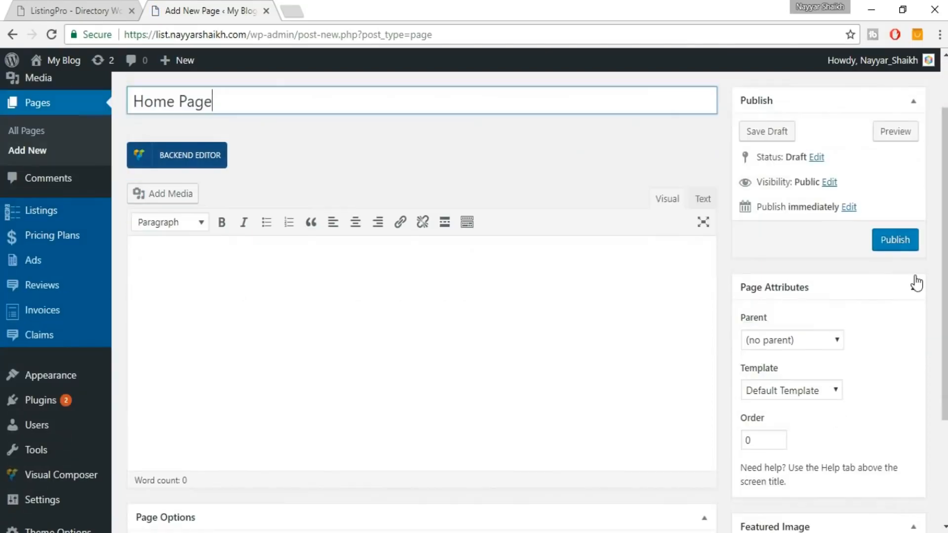
left_click(899, 245)
- Open the live site from My Blog > Visit Site in a new tab and switch to it
mouse_move(77, 65)
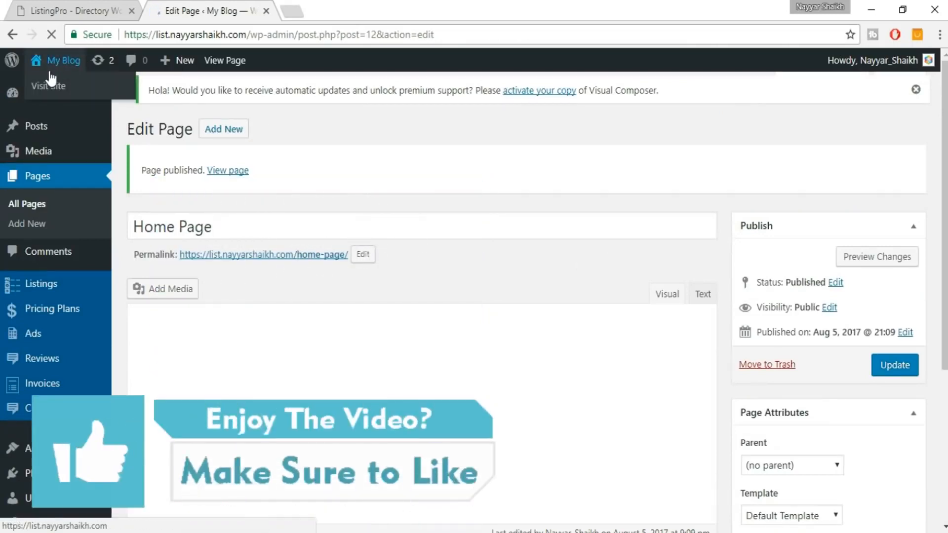
right_click(68, 94)
left_click(79, 97)
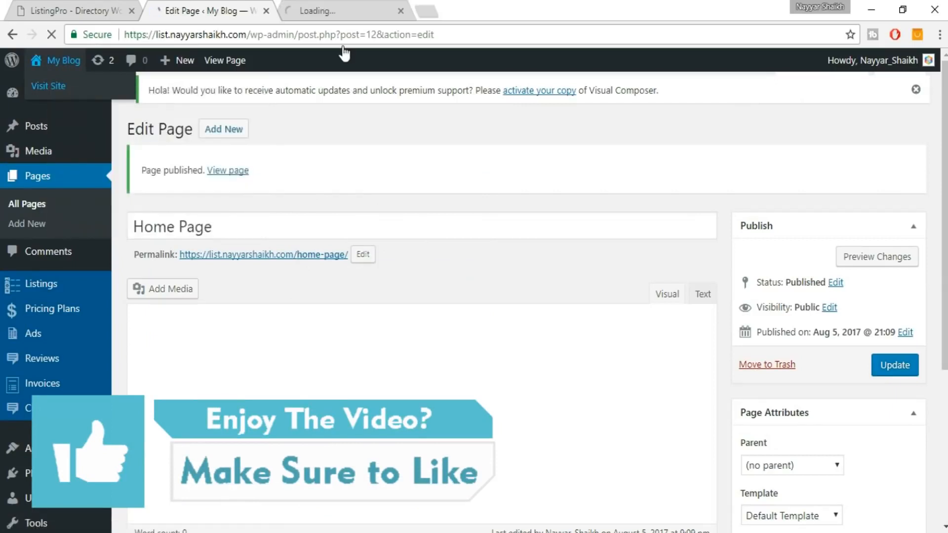
left_click(344, 10)
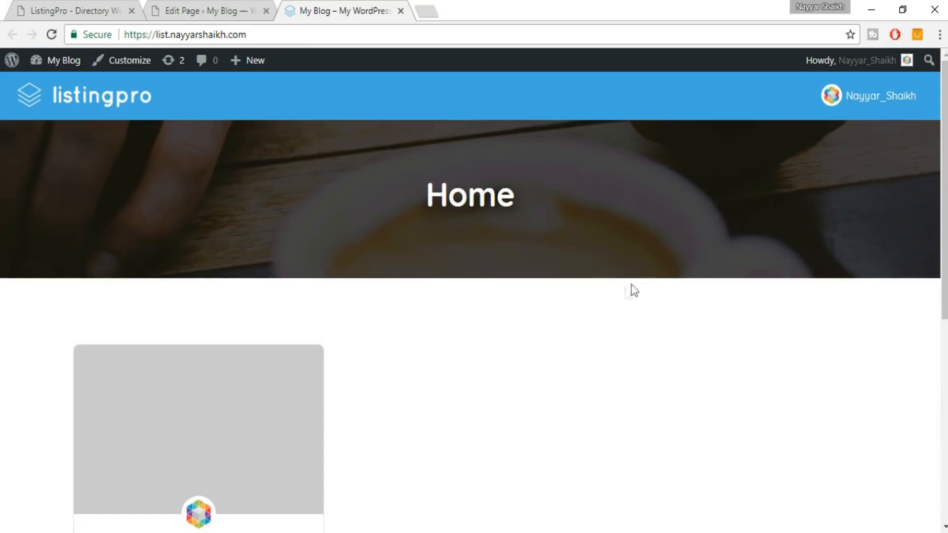
- In the Customizer, set a static front page of Home Page and Save & Publish
left_click(127, 62)
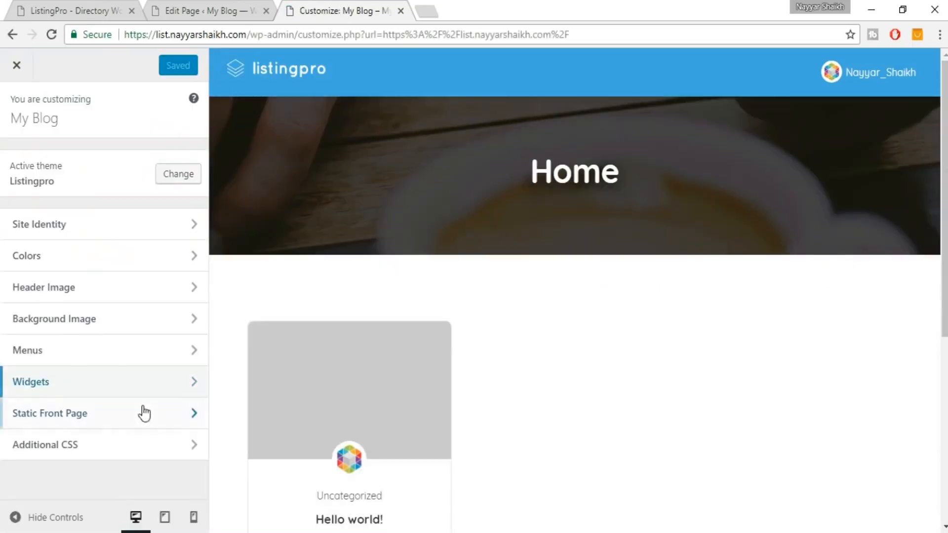
left_click(117, 421)
left_click(66, 234)
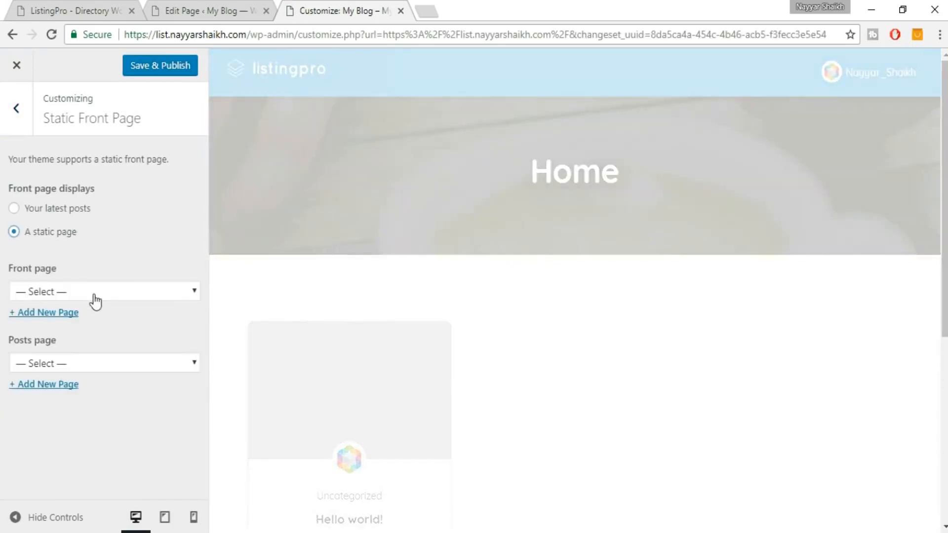
left_click(94, 296)
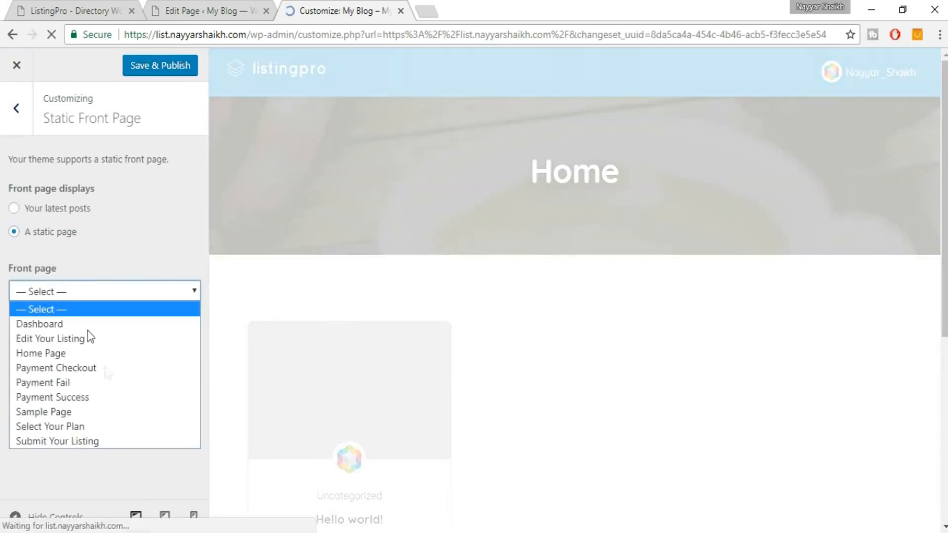
left_click(69, 353)
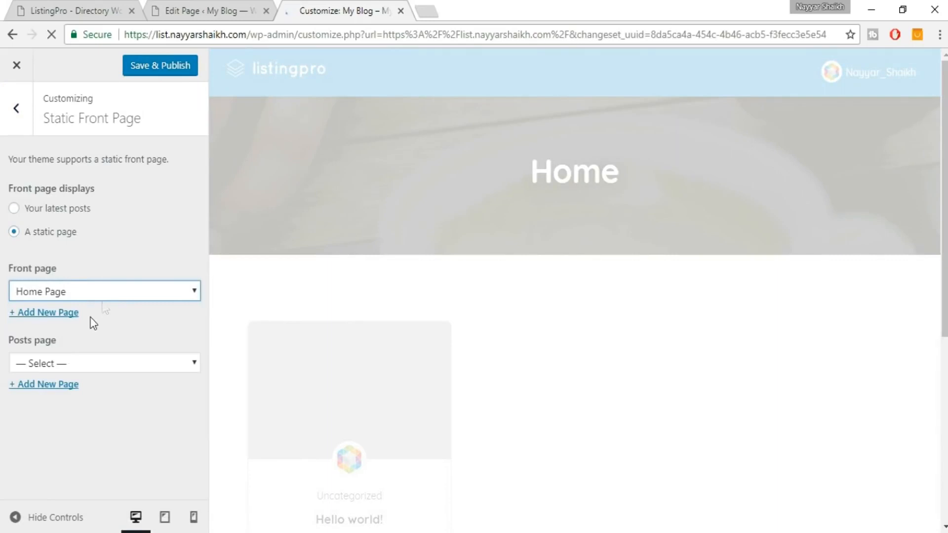
left_click(120, 294)
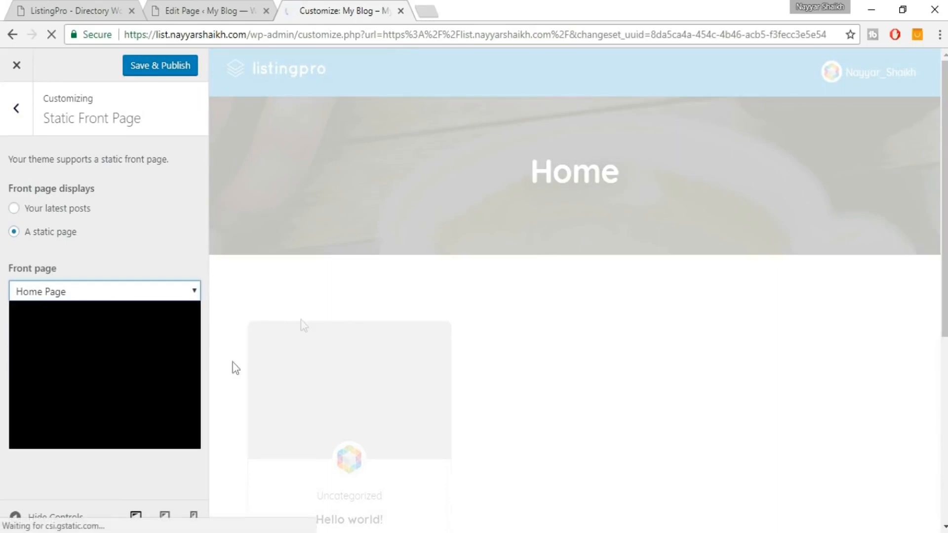
left_click(182, 240)
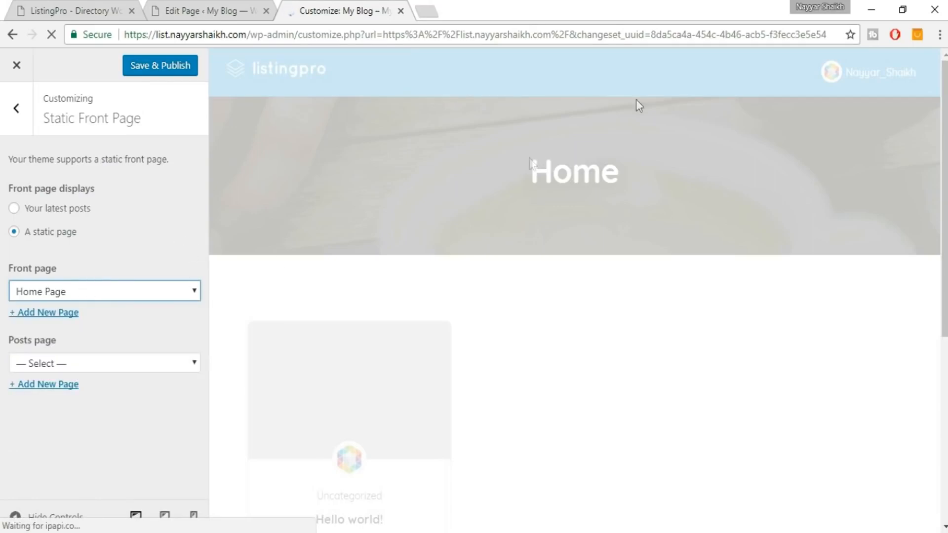
left_click(163, 291)
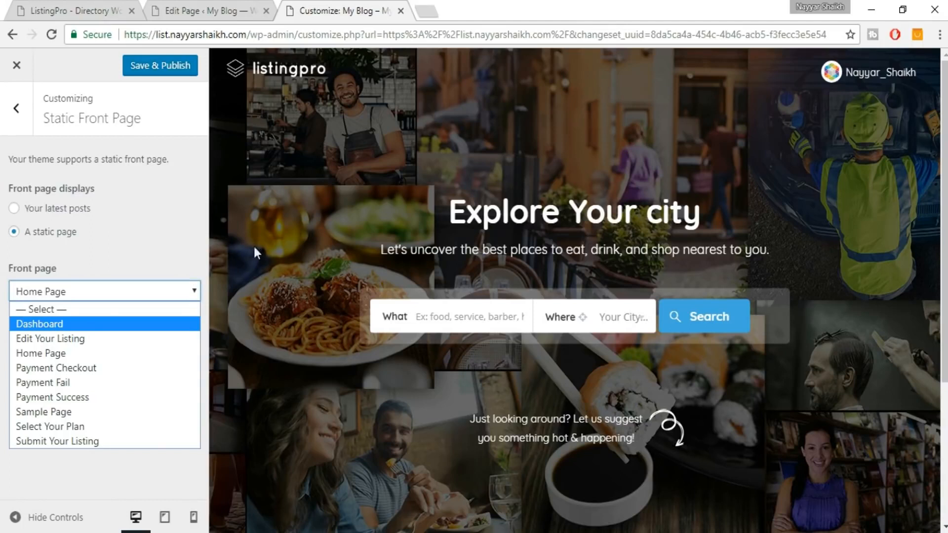
left_click(153, 234)
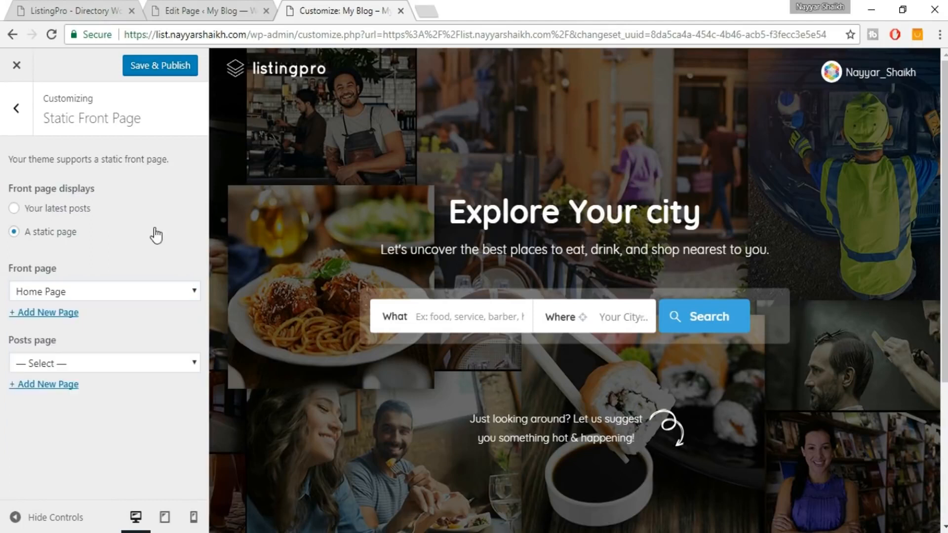
left_click(163, 73)
- Close the Customizer and compare the new home page with the ThemeForest ListingPro demo
left_click(16, 71)
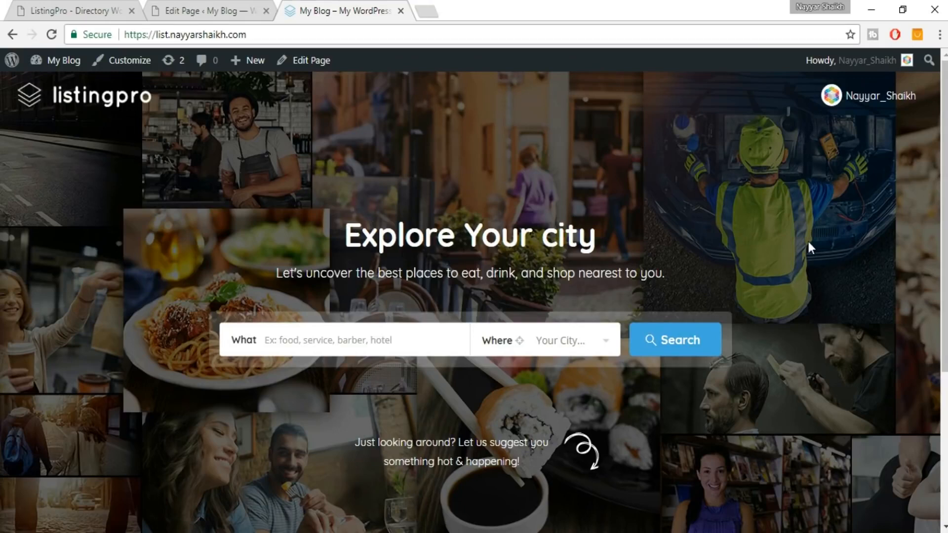
left_click(115, 10)
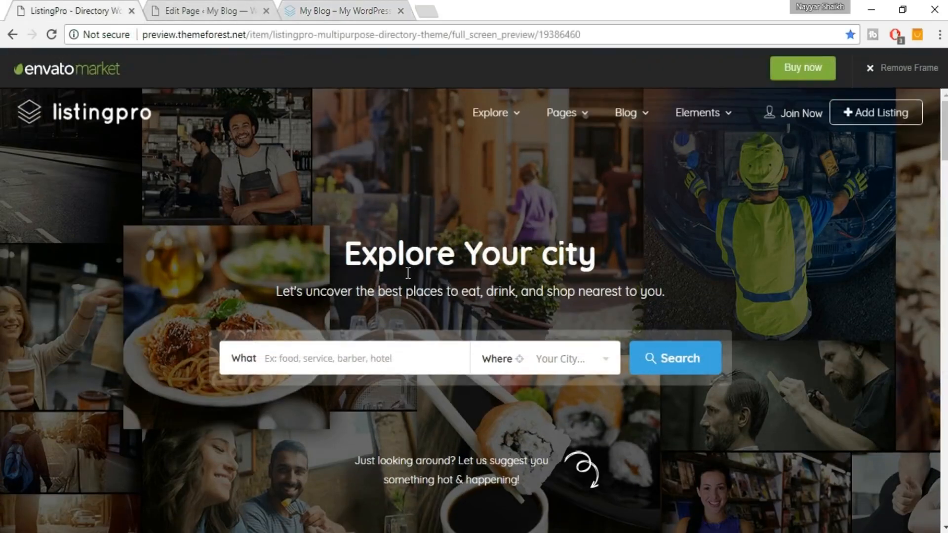
scroll(407, 272, "down", 1)
scroll(542, 318, "down", 20)
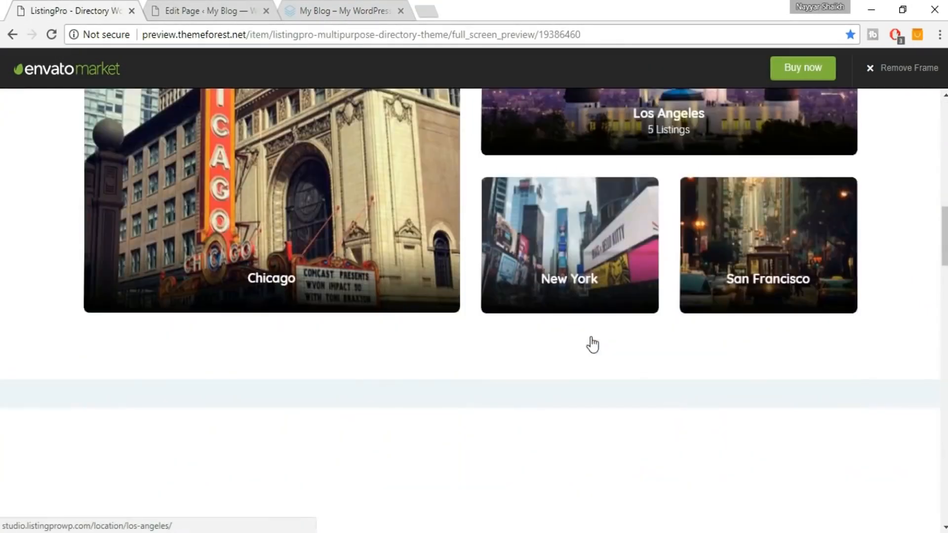
scroll(590, 336, "up", 20)
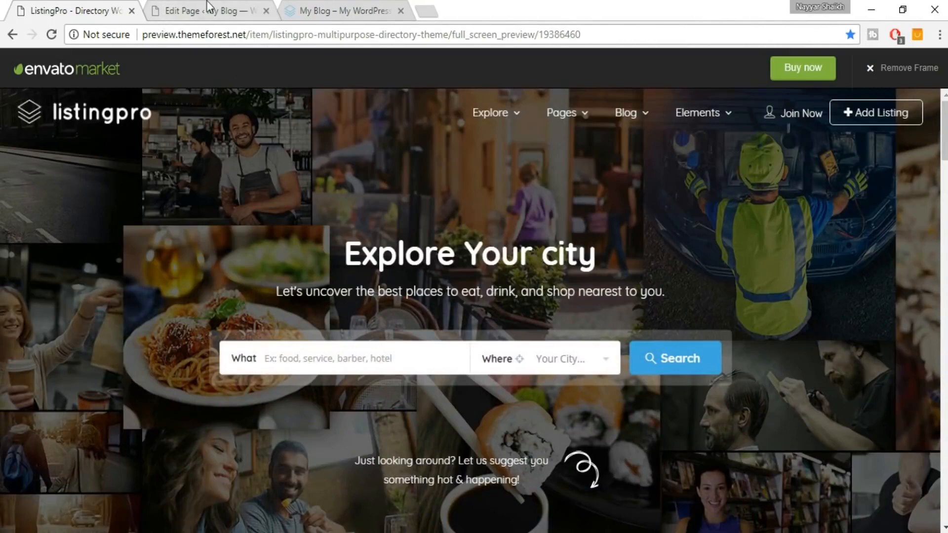
- Return to the WordPress page editor tab and scroll the admin sidebar to Listings
left_click(207, 6)
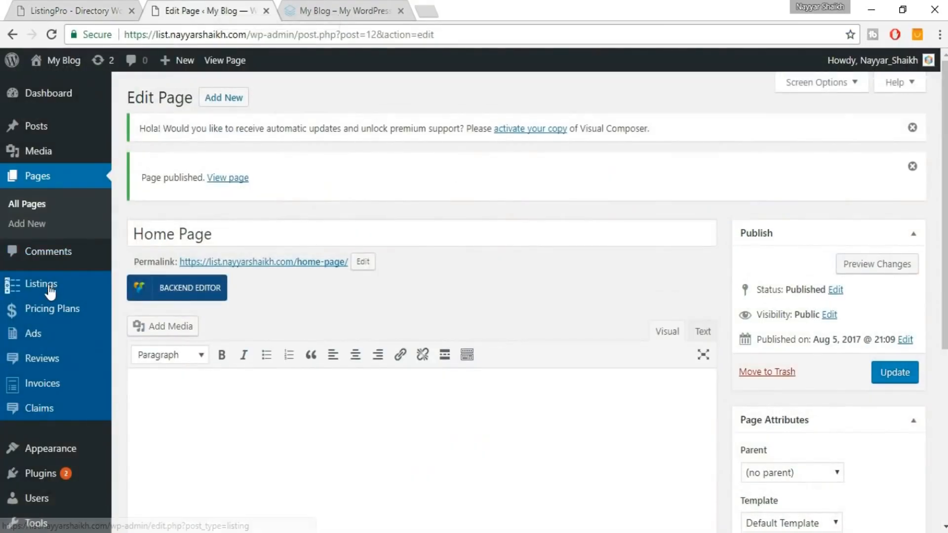
mouse_move(51, 291)
scroll(50, 291, "down", 1)
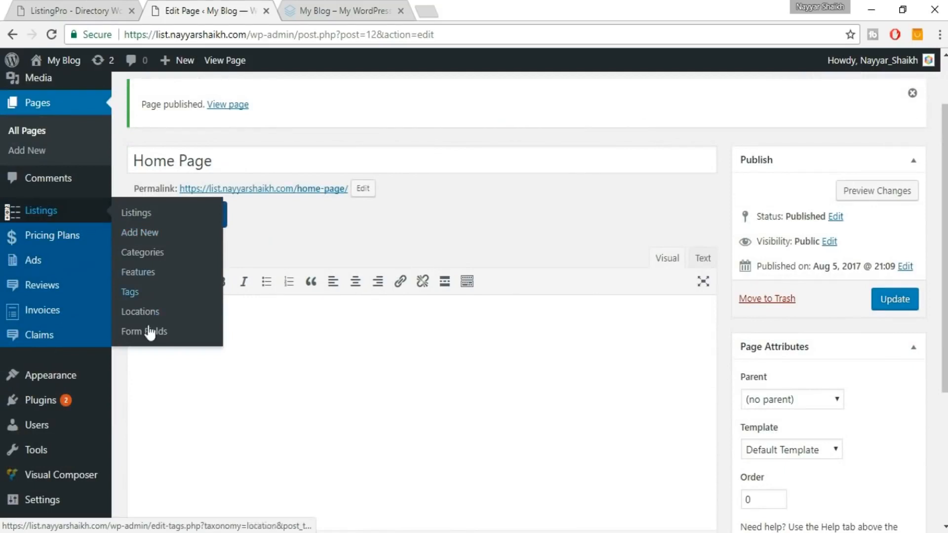
- Open Listings > Categories and enter Hotels as the new category name
left_click(150, 252)
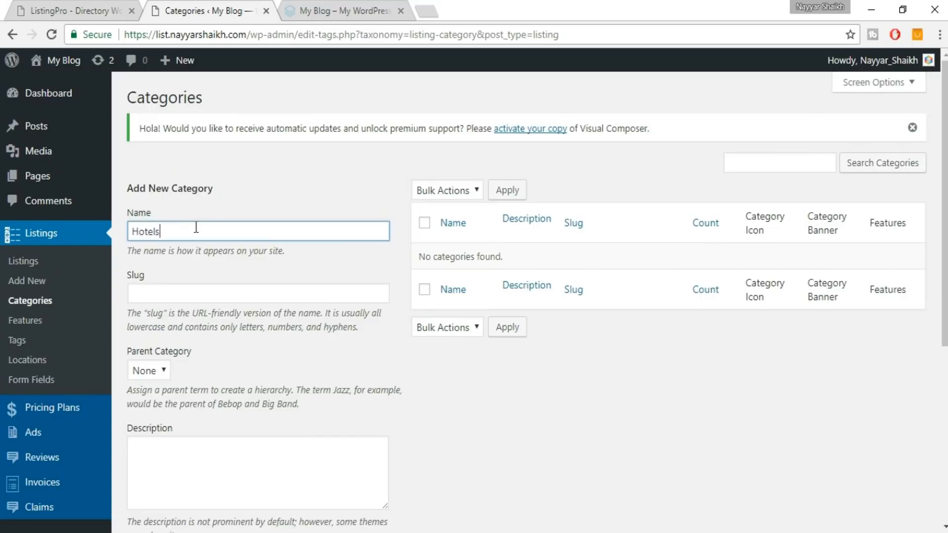
scroll(203, 240, "down", 3)
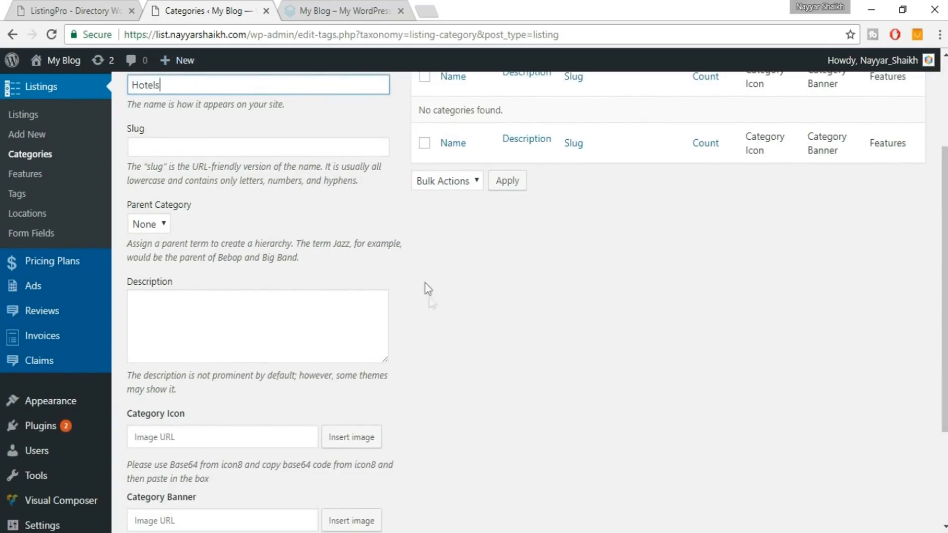
scroll(425, 286, "down", 3)
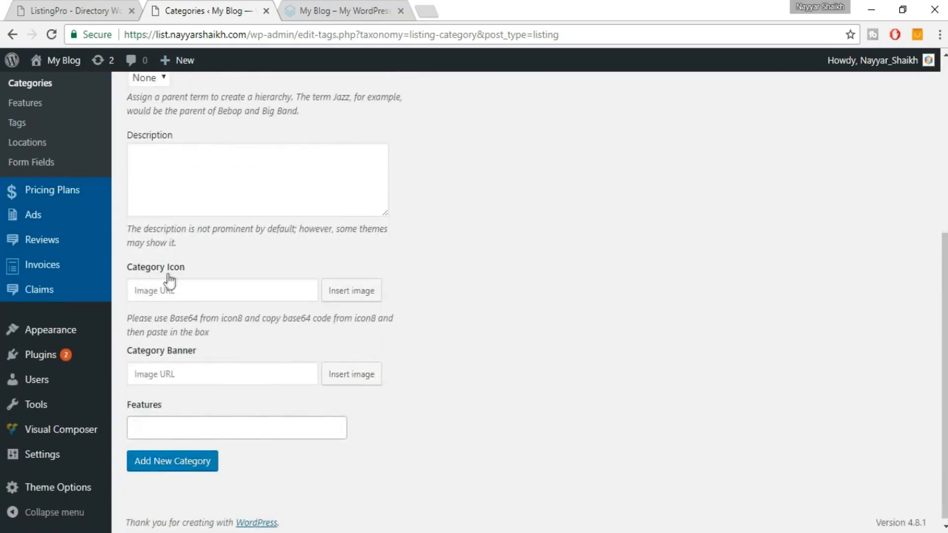
- Check the ListingPro demo's category suggestions for reference
left_click(90, 11)
left_click(340, 351)
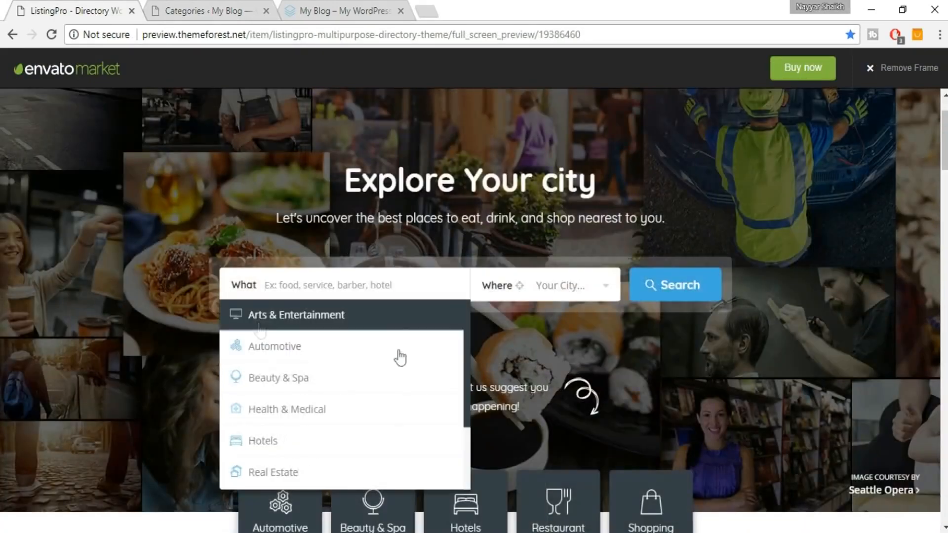
left_click(764, 408)
scroll(763, 400, "down", 3)
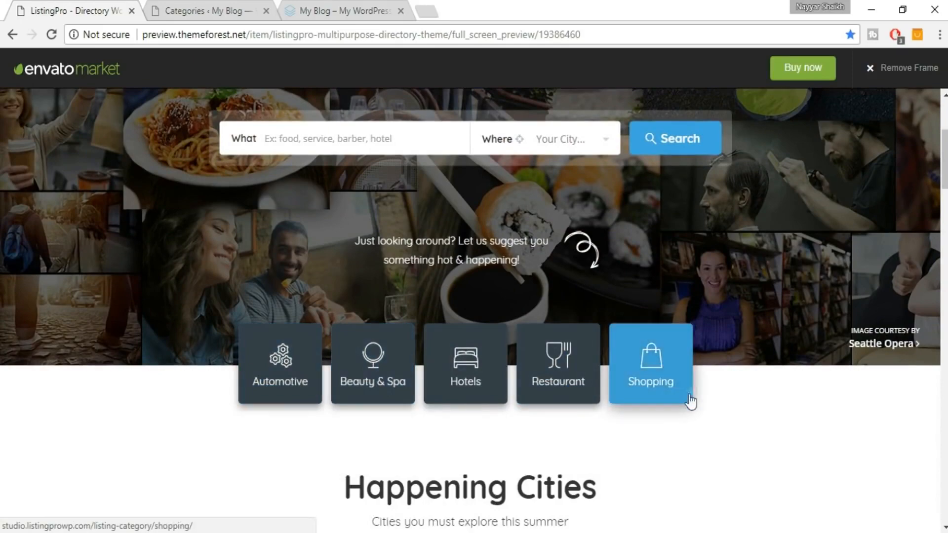
scroll(681, 397, "up", 2)
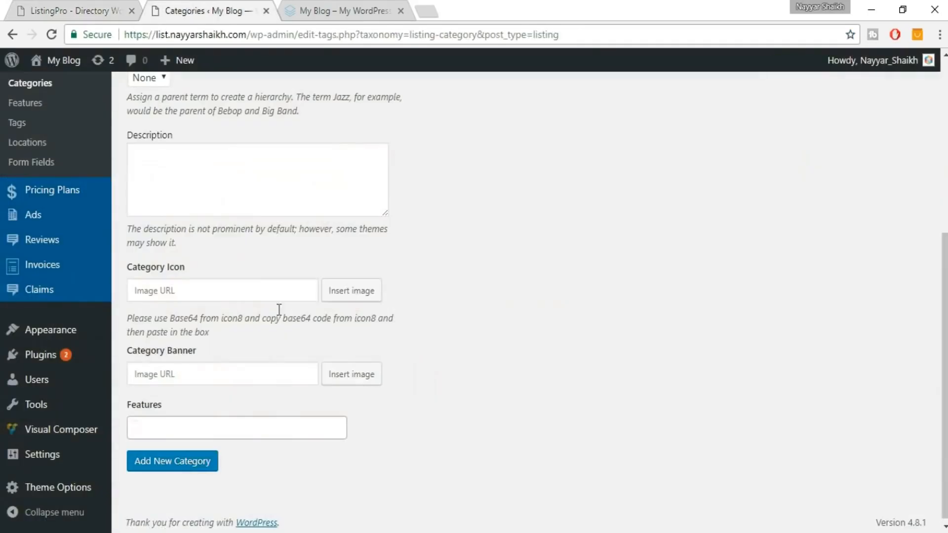
- Open bloggdude.com in a new tab and scroll the ListingPro tutorial post to its download links
left_click(430, 10)
type("blo")
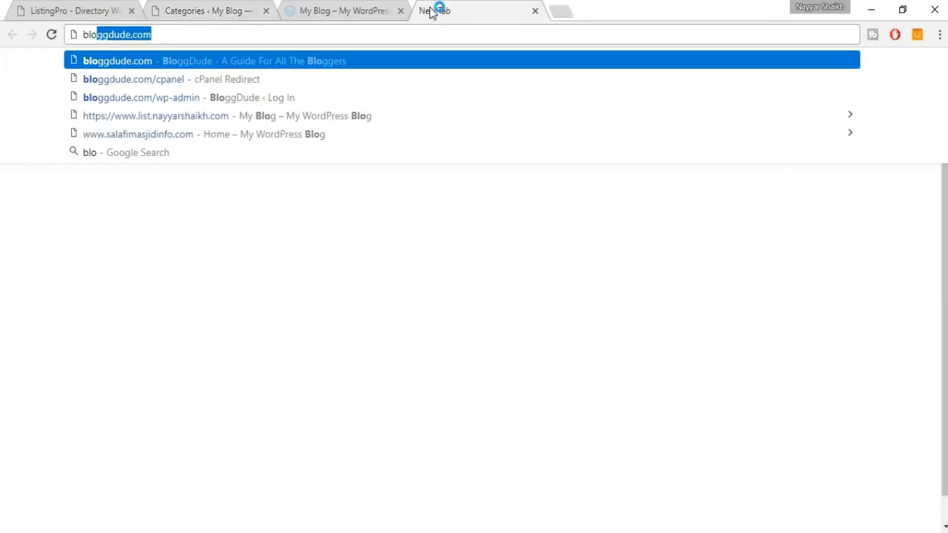
key("Return")
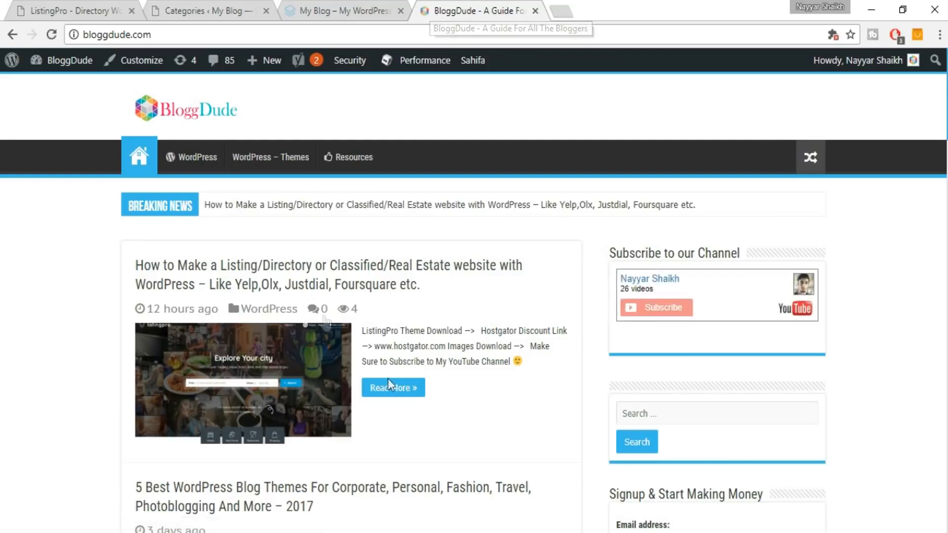
left_click(351, 274)
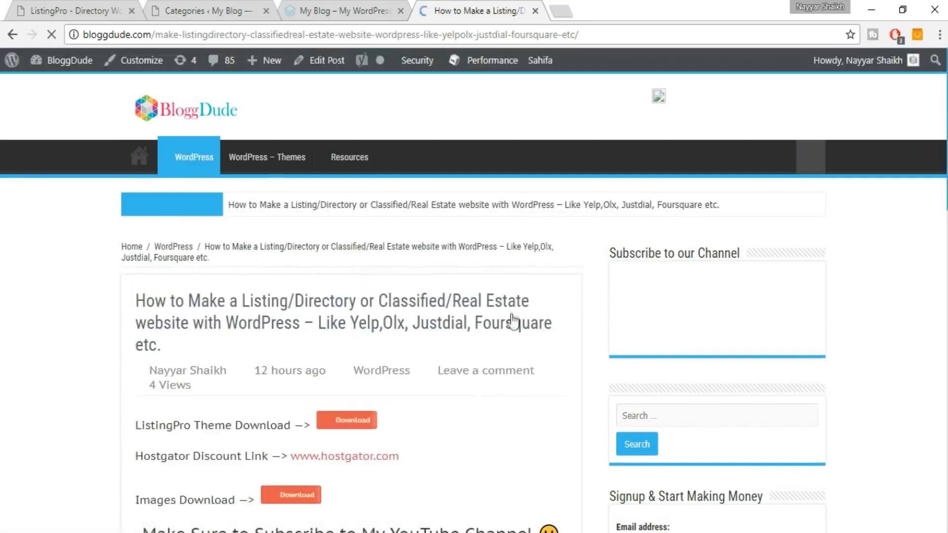
scroll(513, 321, "down", 3)
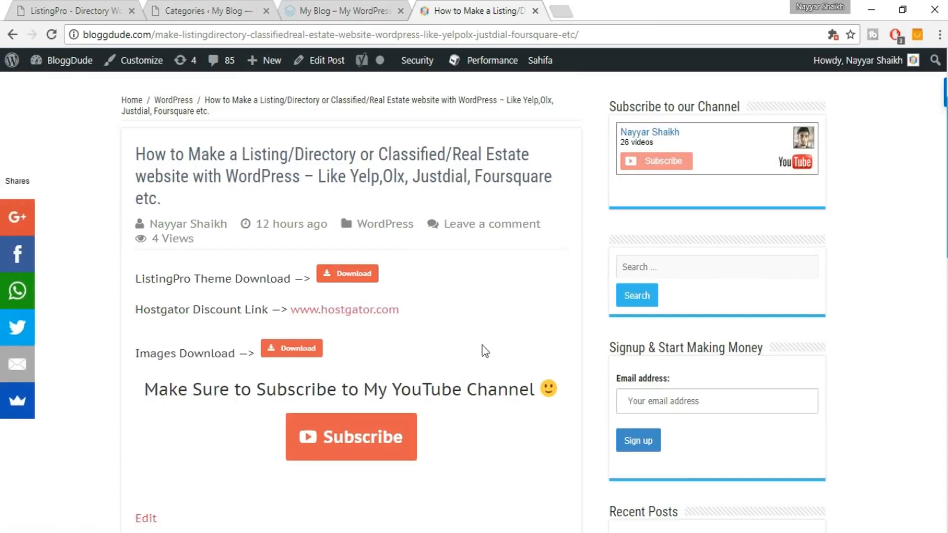
scroll(493, 334, "down", 3)
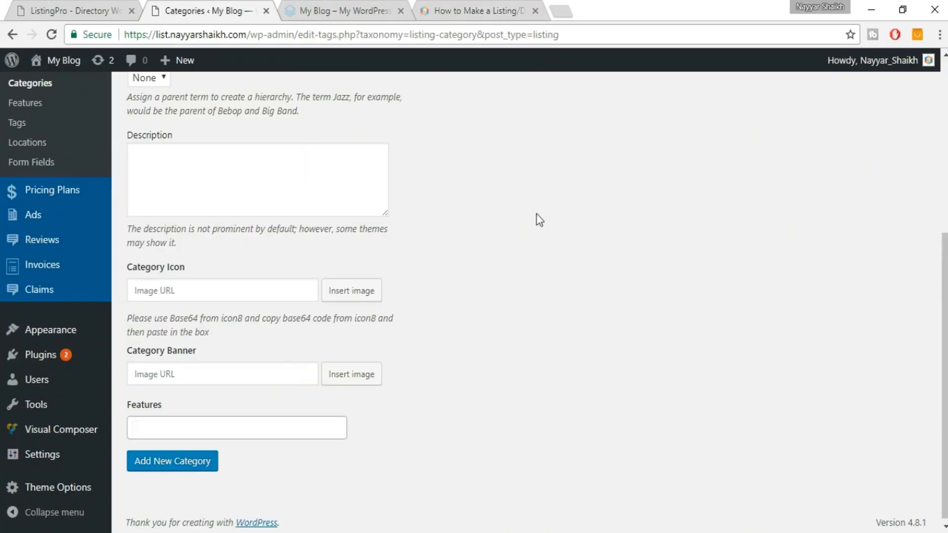
scroll(536, 214, "up", 2)
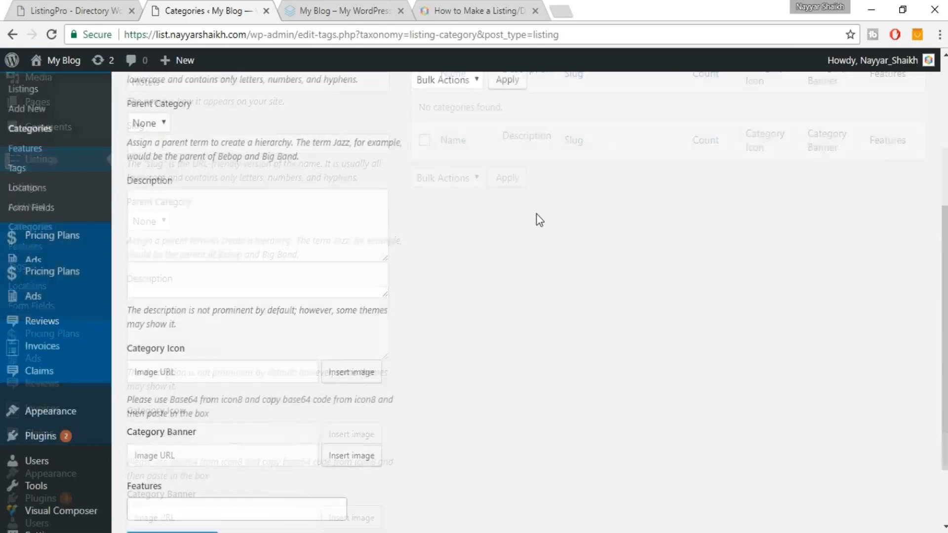
- Start choosing a Category Icon image, browsing to the ListingPro folder's ImagesListingPro archive
scroll(536, 214, "down", 3)
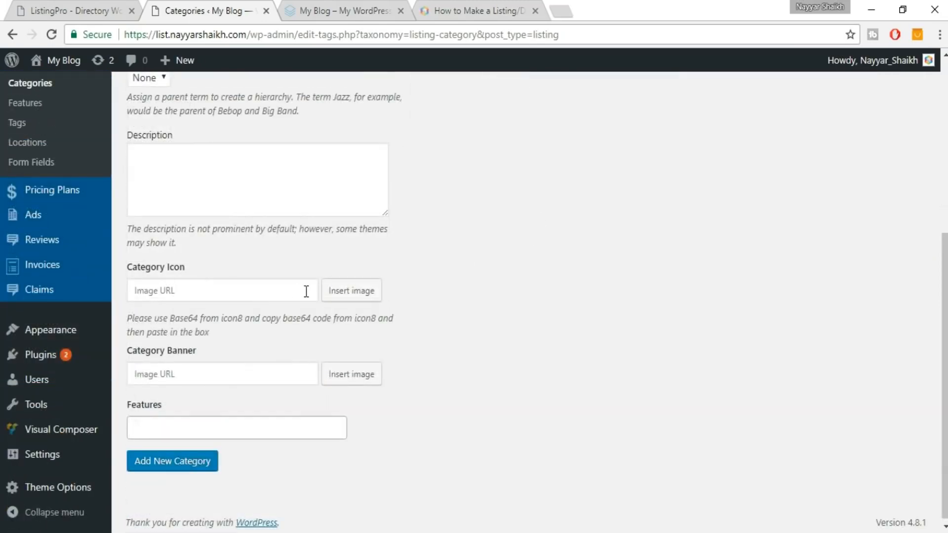
left_click(343, 297)
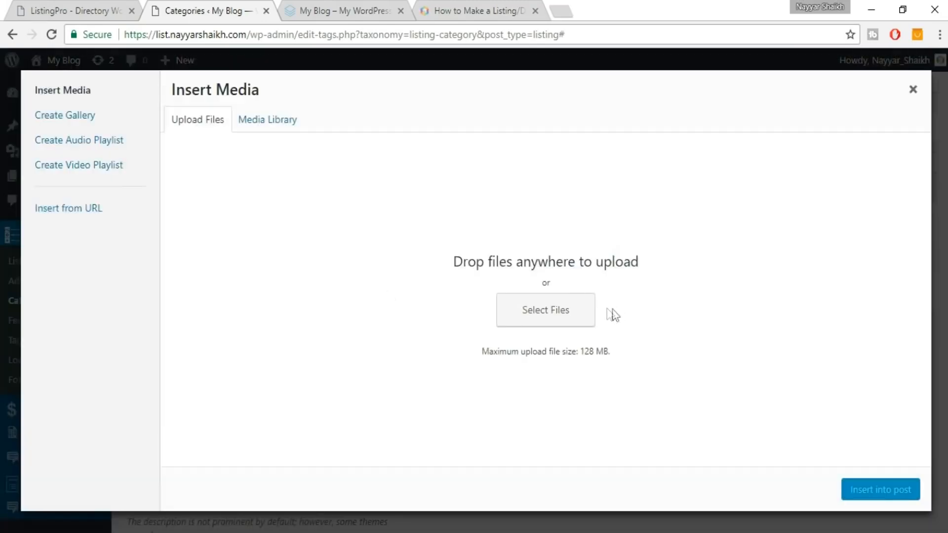
left_click(576, 317)
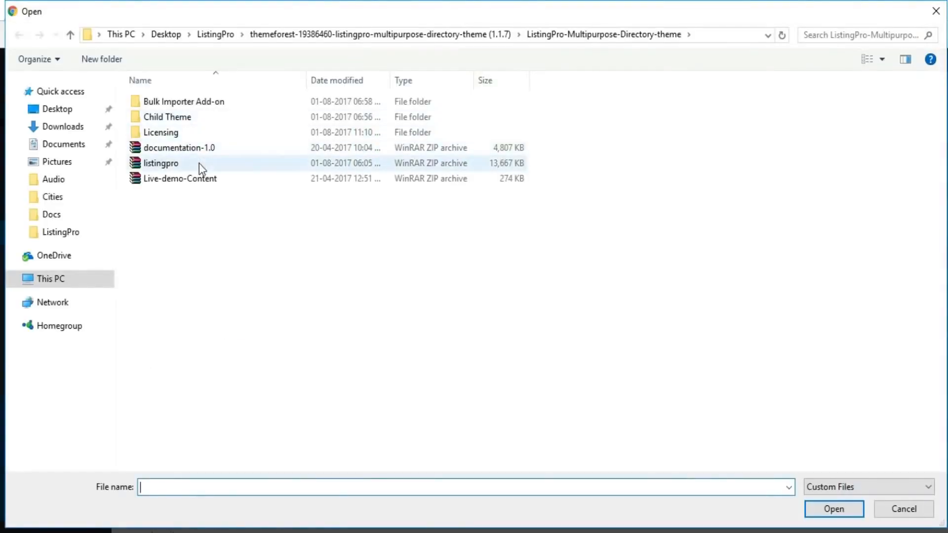
left_click(216, 35)
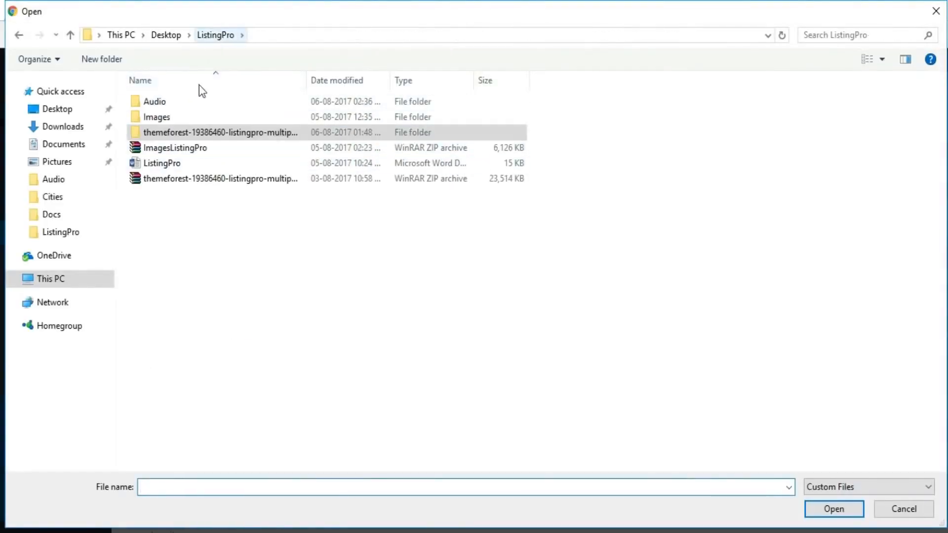
left_click(199, 147)
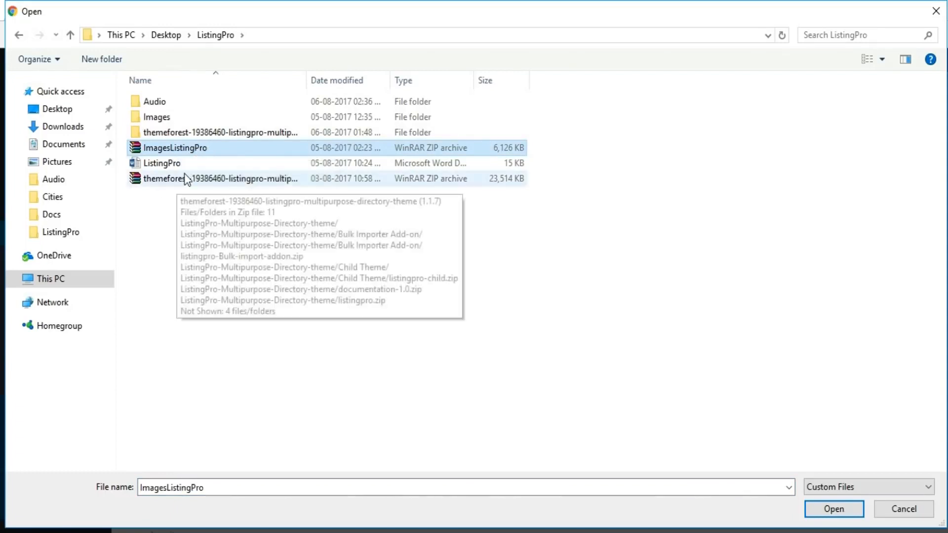
- Upload the bed icon download (8) from Images > Categories and insert it as Category Icon
mouse_move(196, 156)
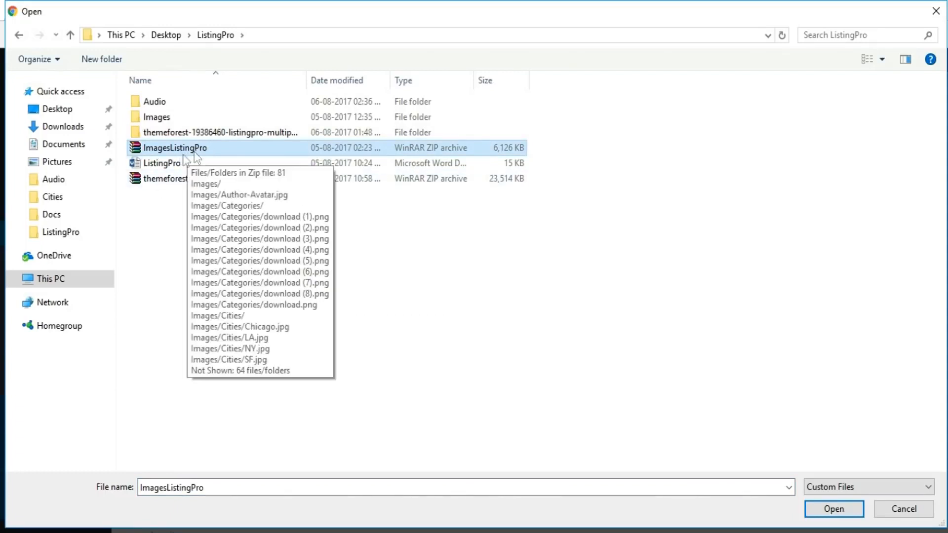
double_click(170, 123)
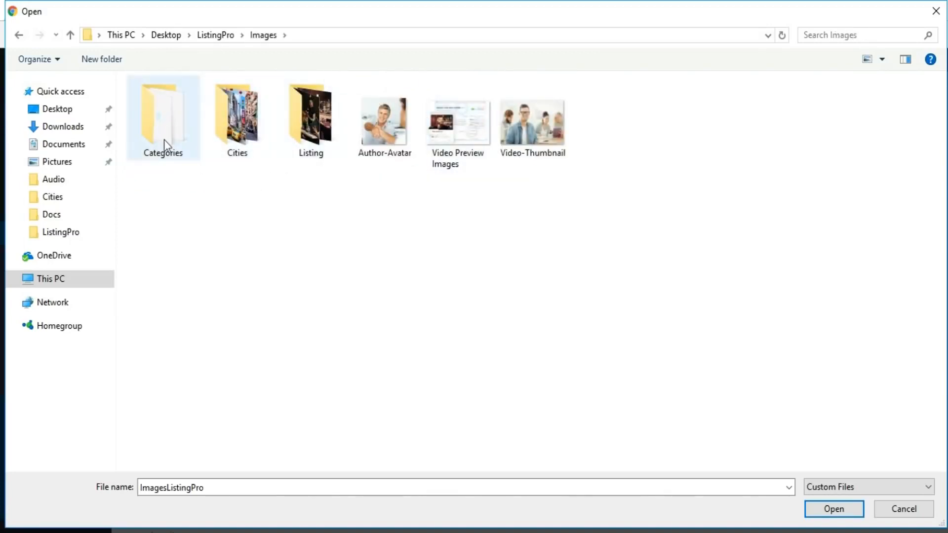
double_click(153, 129)
left_click(197, 132)
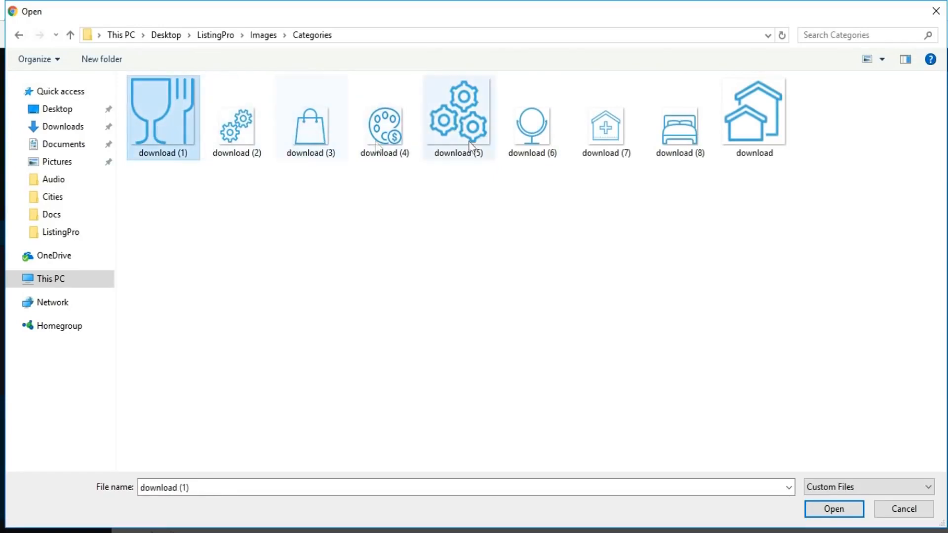
left_click(675, 139)
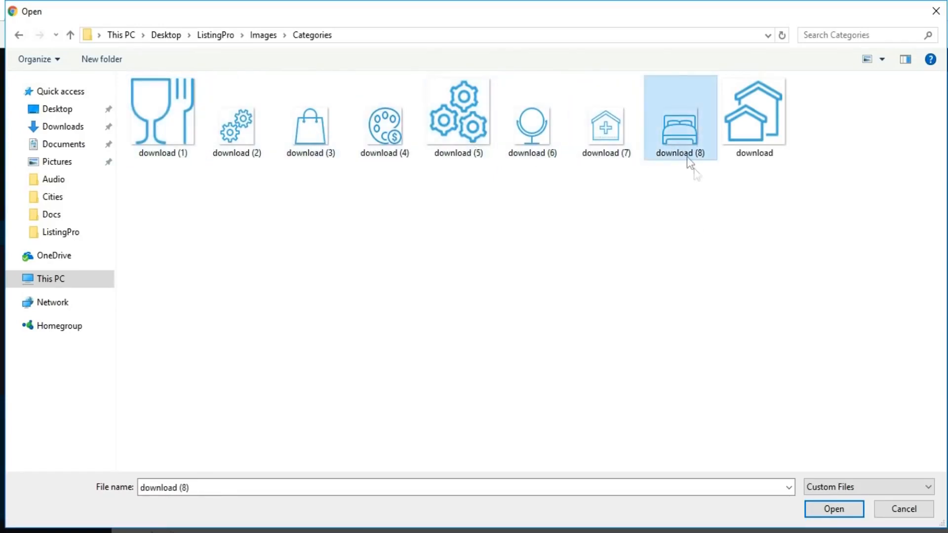
left_click(834, 509)
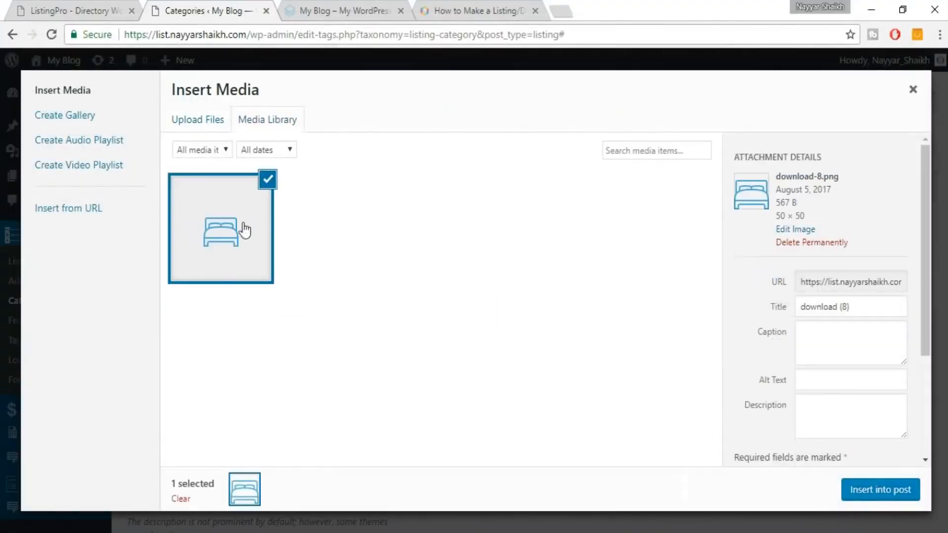
left_click(869, 499)
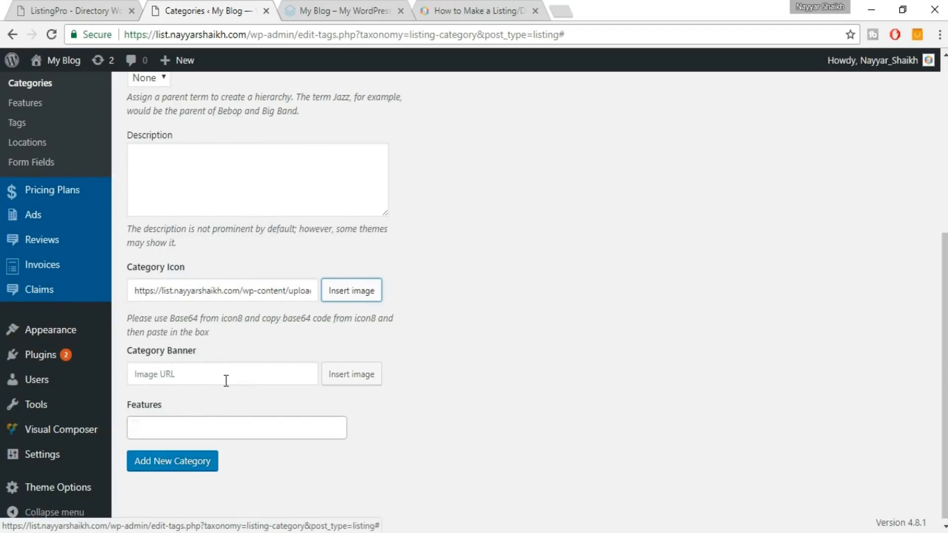
left_click(307, 419)
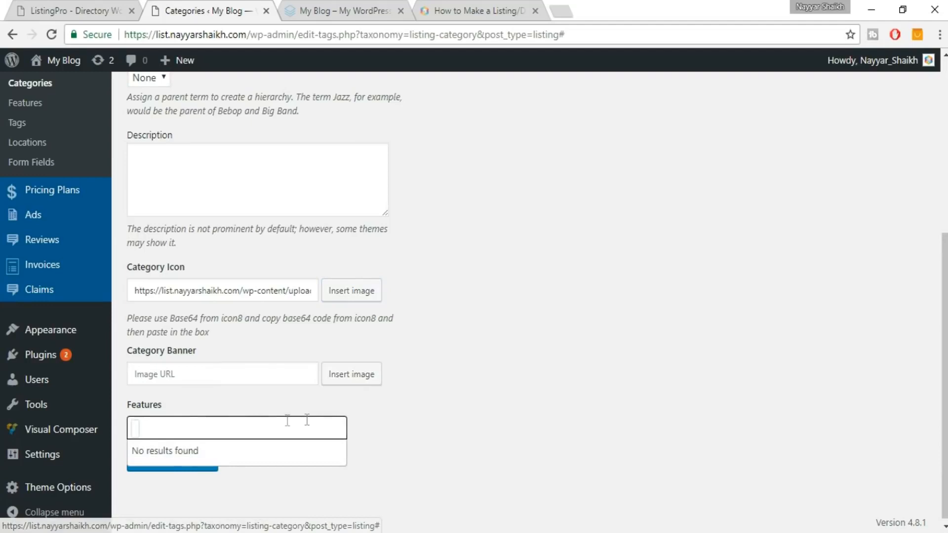
left_click(447, 437)
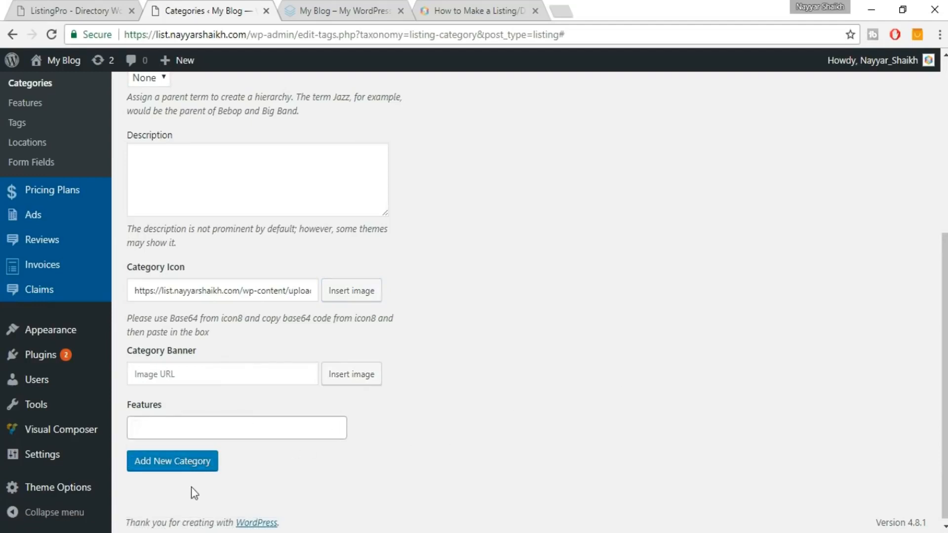
- Add the Hotels category and verify its row with slug hotels, count 0 and bed icon
left_click(184, 469)
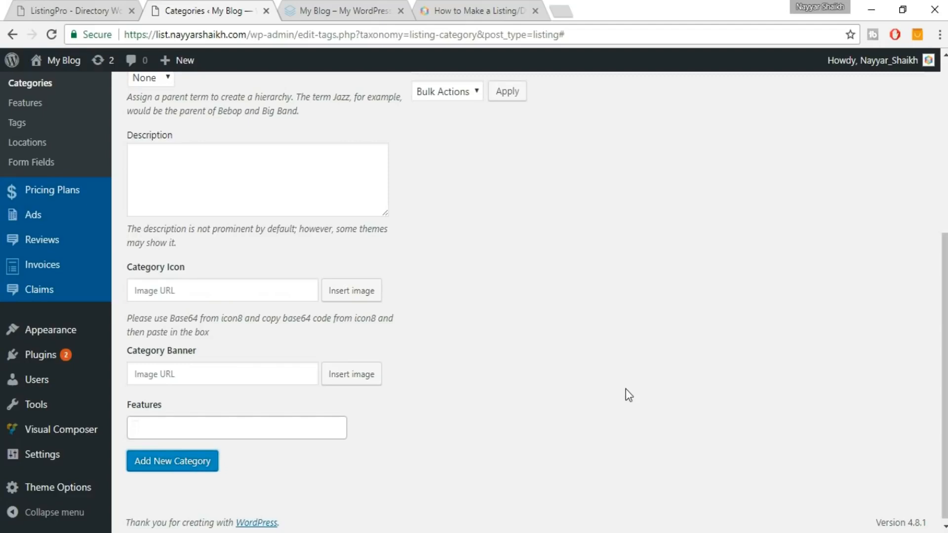
scroll(626, 389, "up", 6)
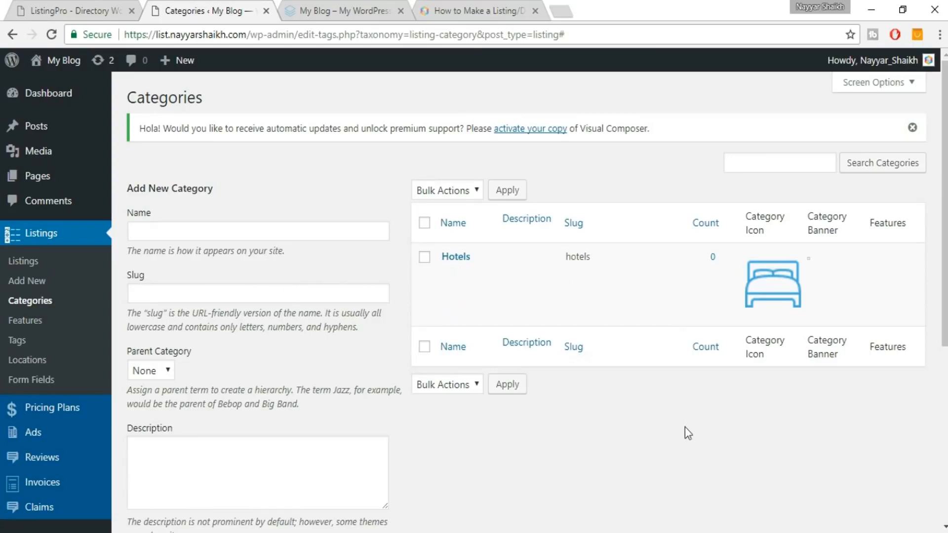
scroll(548, 390, "down", 2)
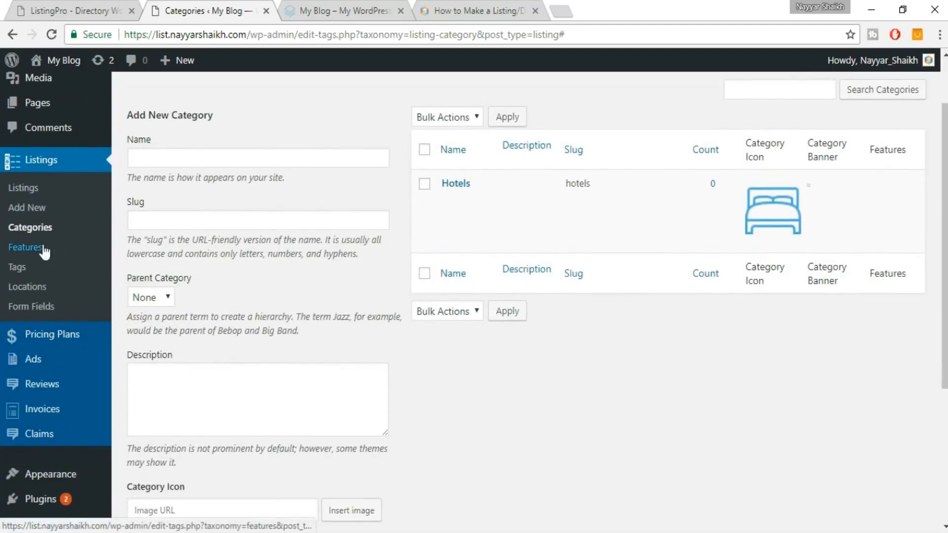
- Open Listings > Features with Car Parking entered as the new feature name
left_click(42, 248)
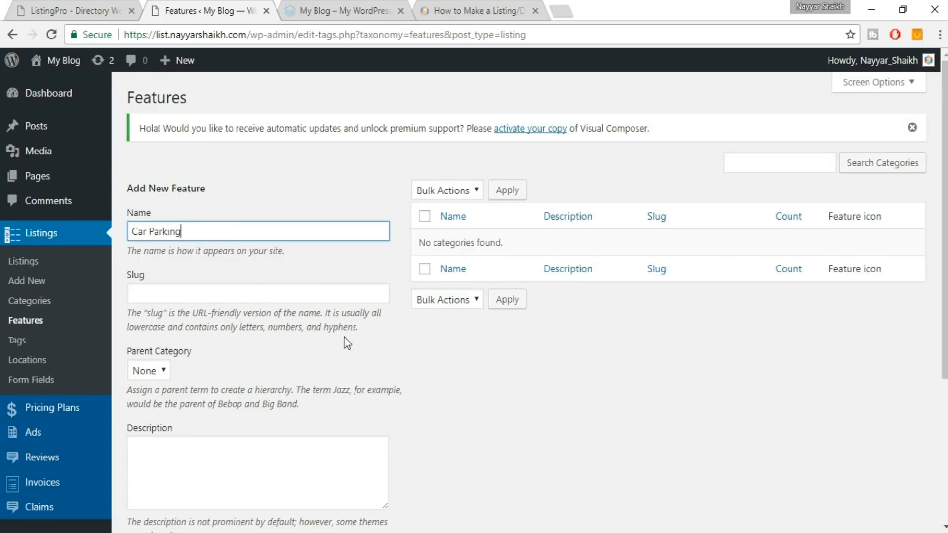
scroll(345, 340, "down", 3)
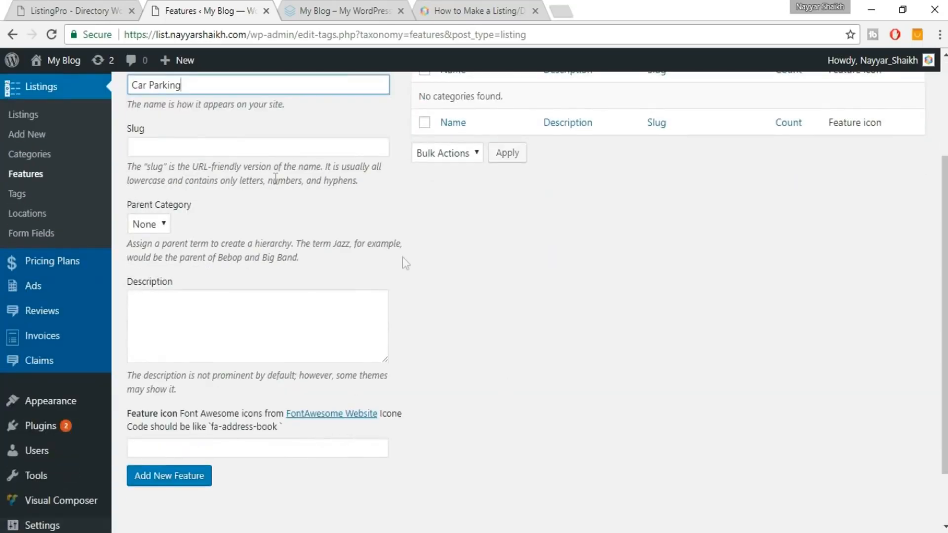
scroll(529, 327, "down", 2)
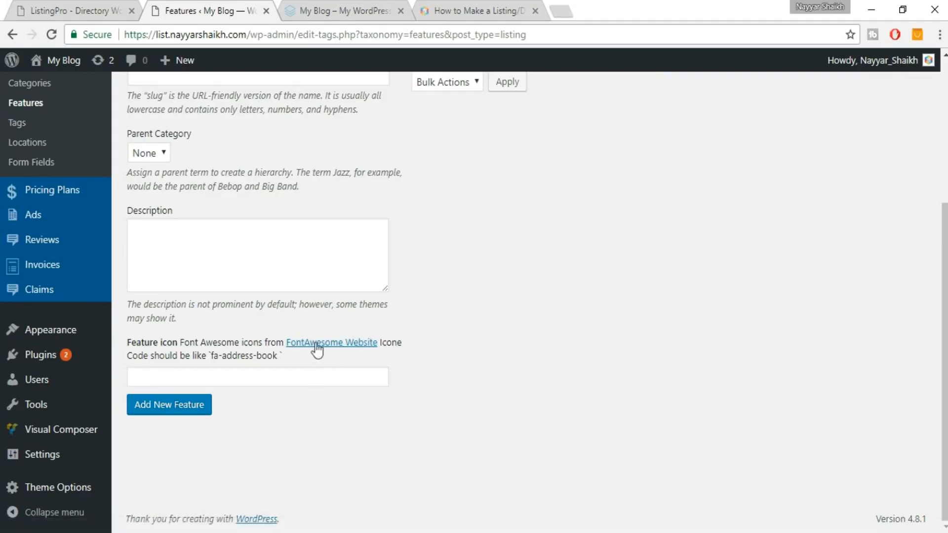
- Open the Font Awesome website link from the Features form in a new tab
right_click(340, 351)
left_click(358, 355)
left_click(381, 14)
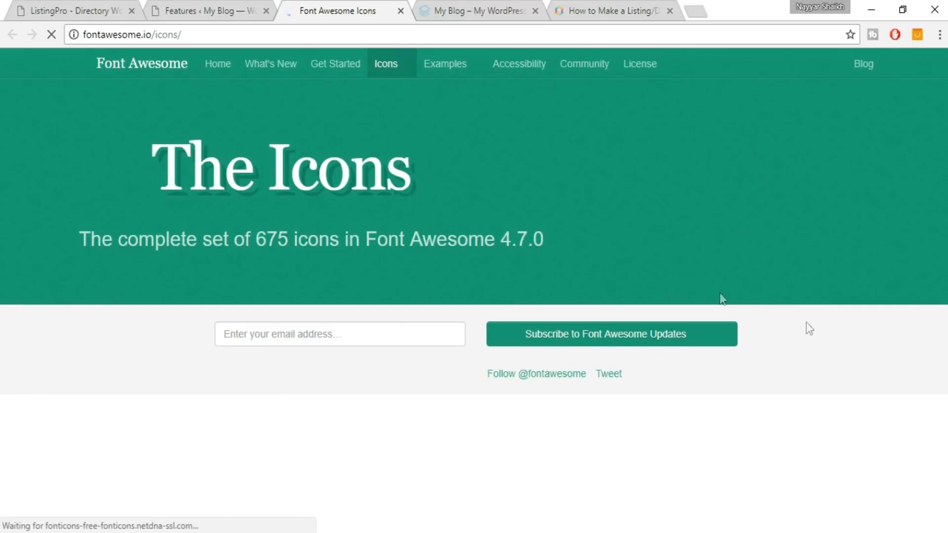
- Compare the Features form with the Font Awesome icons page, dismissing the Font Awesome 5 announcement
left_click(207, 11)
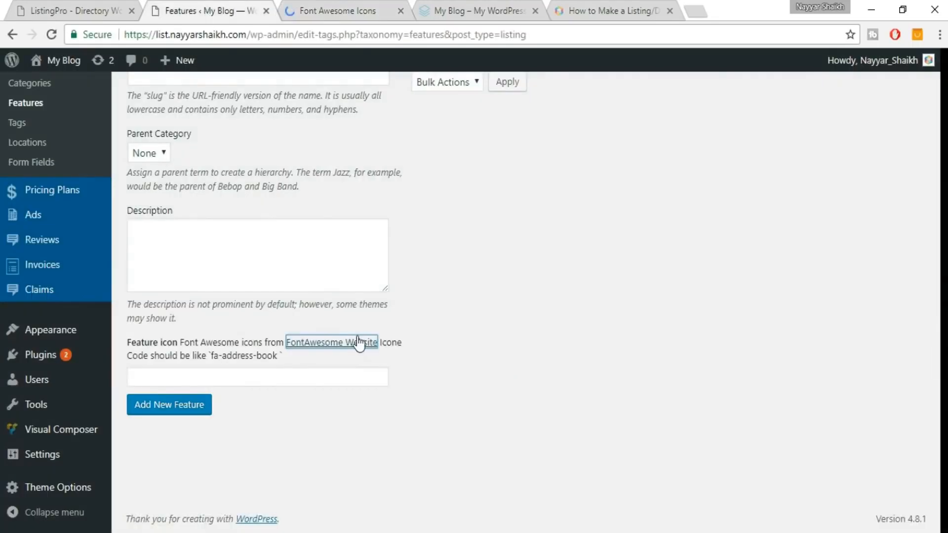
left_click(355, 2)
scroll(741, 339, "down", 8)
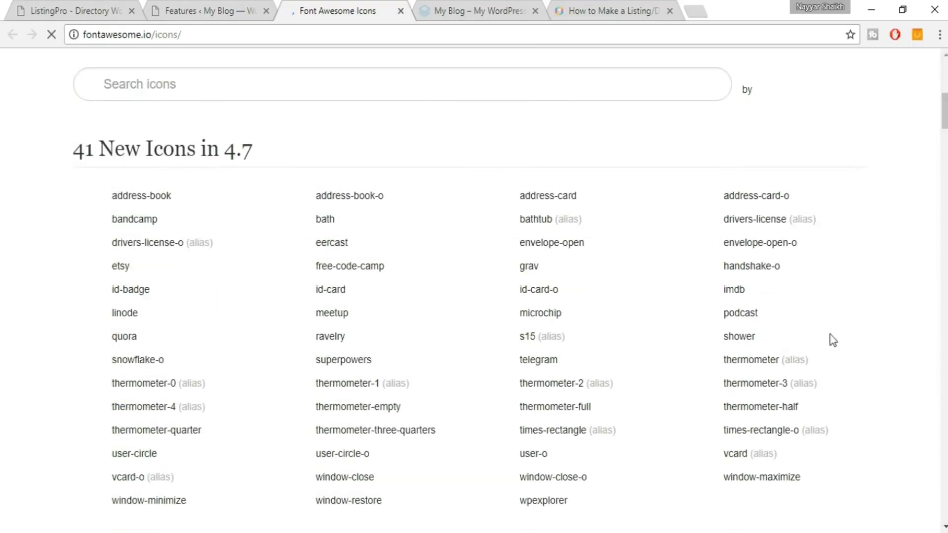
left_click(216, 3)
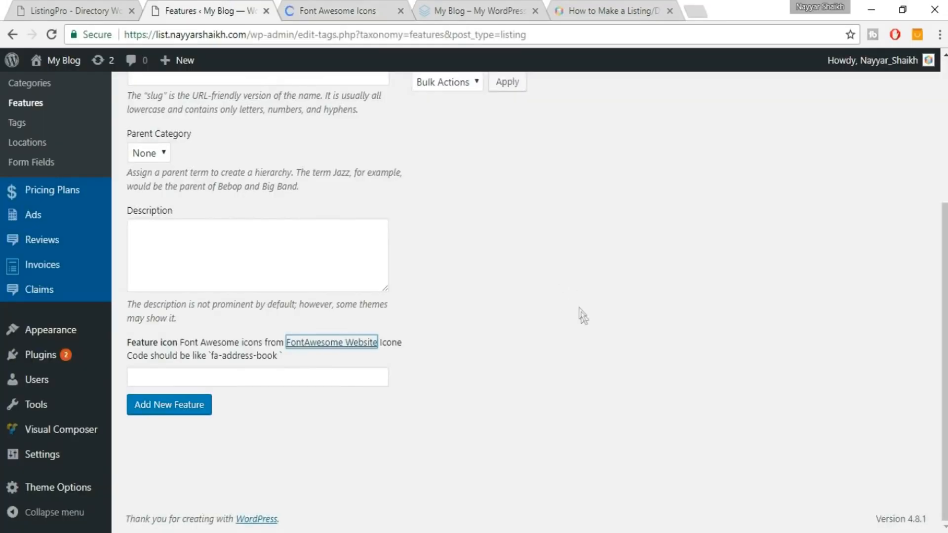
scroll(584, 318, "up", 4)
left_click(363, 2)
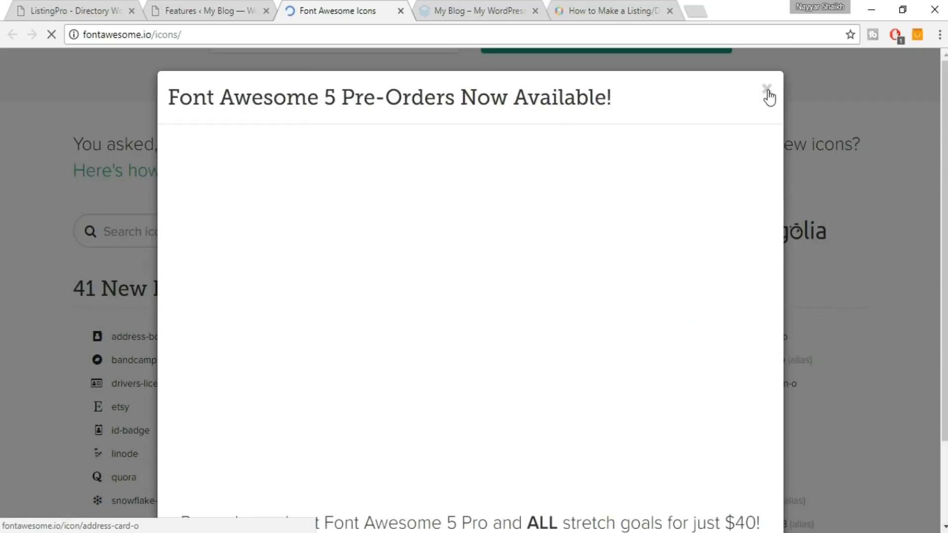
left_click(767, 90)
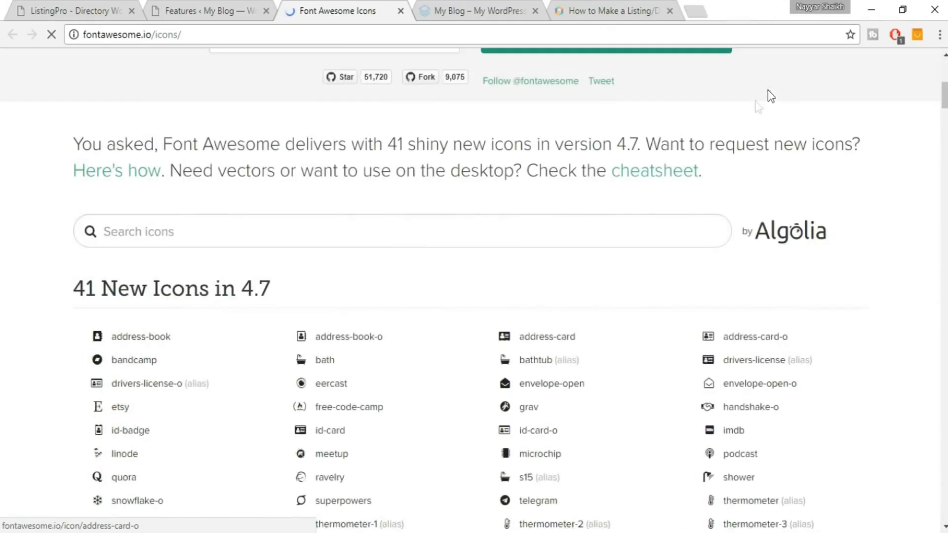
- Search Font Awesome for 'car' to find the car icon, then return to the Features form
left_click(443, 234)
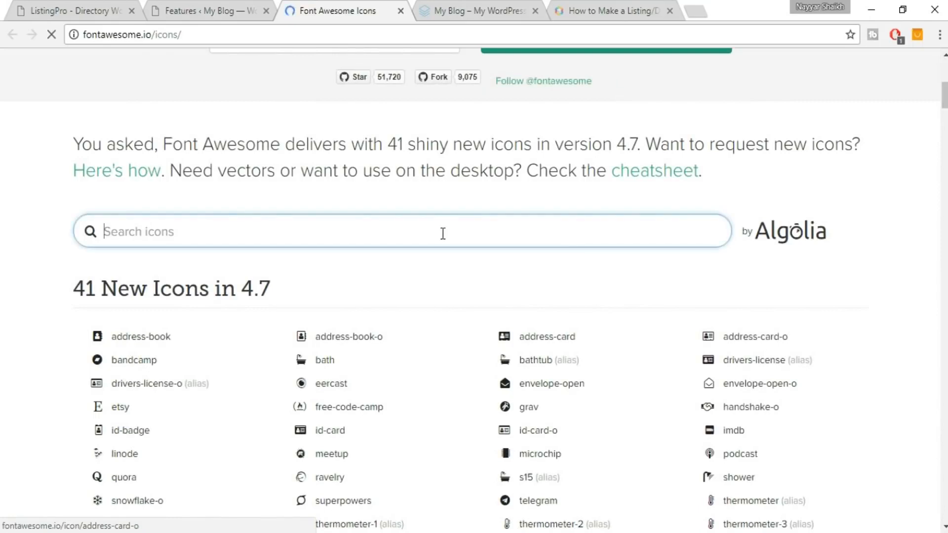
type("car")
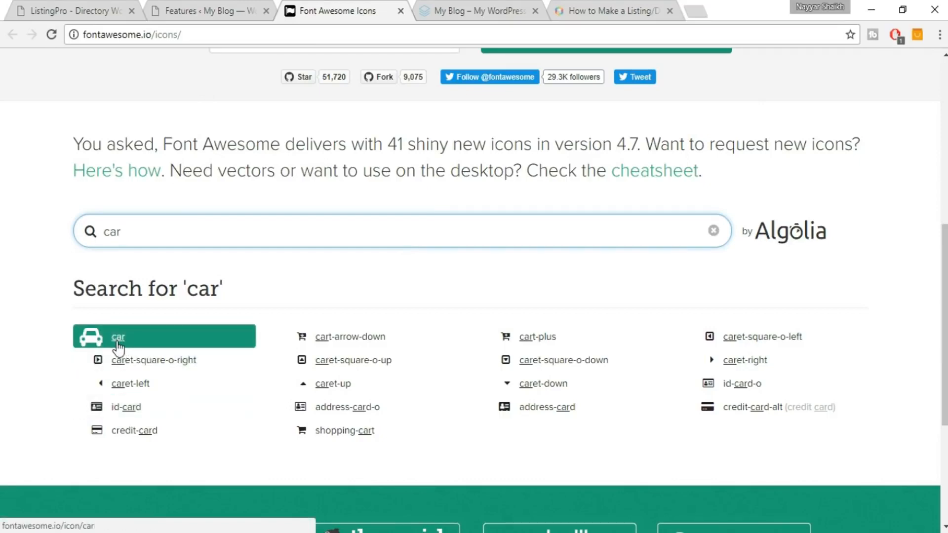
left_click(172, 1)
left_click(342, 1)
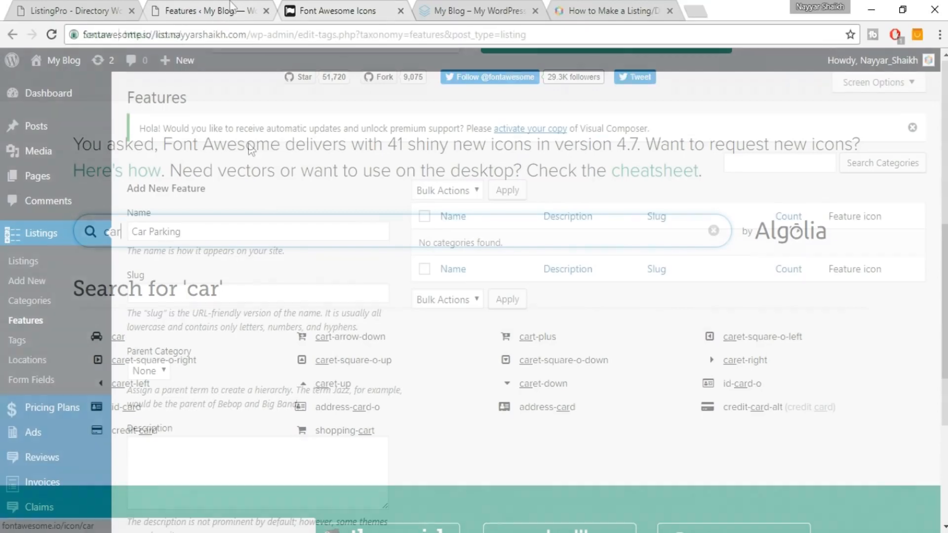
left_click(233, 9)
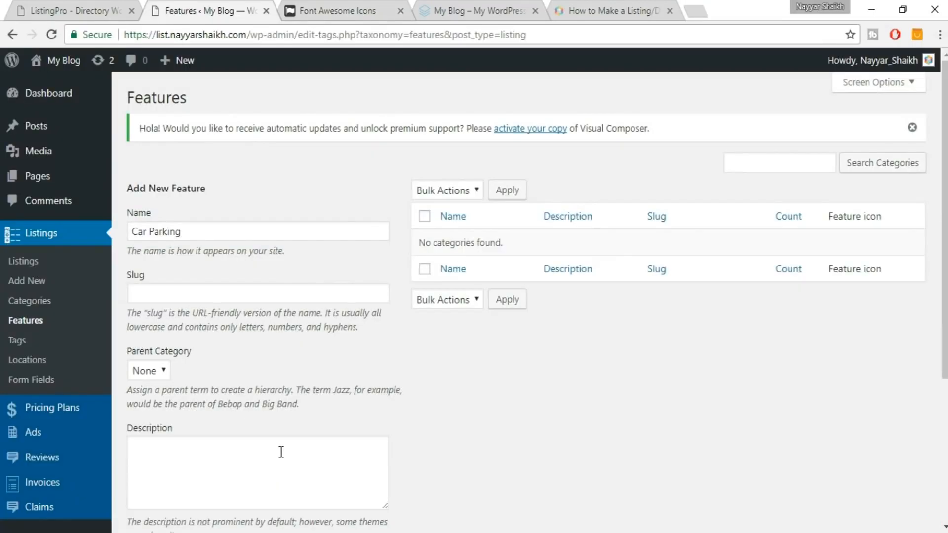
- Add Car Parking as a listing feature with the fa-car icon
left_click(281, 452)
scroll(528, 389, "down", 4)
left_click(309, 382)
type("f")
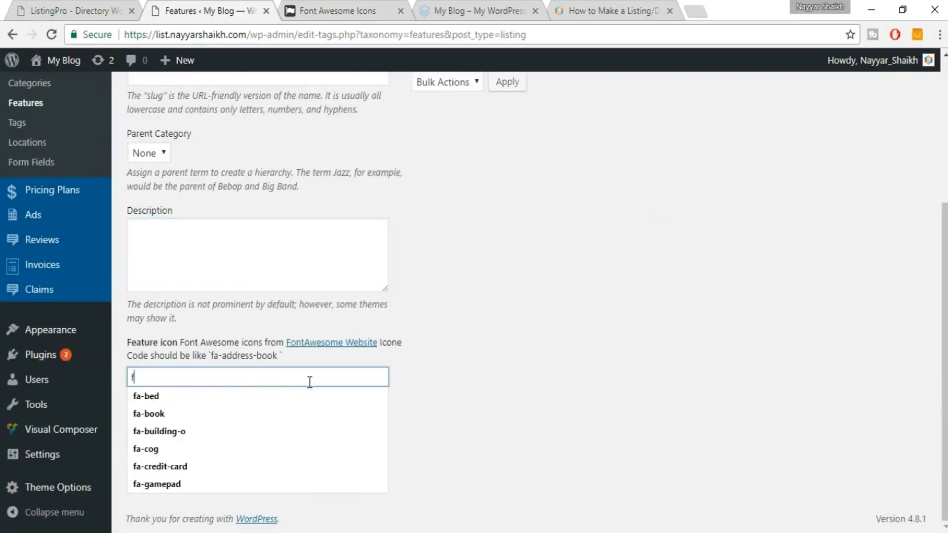
type("a-car")
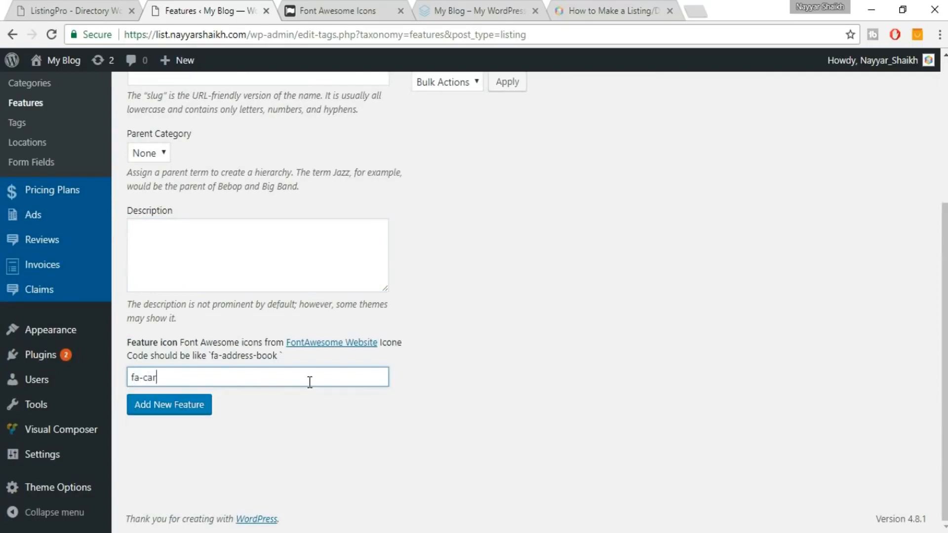
left_click(205, 411)
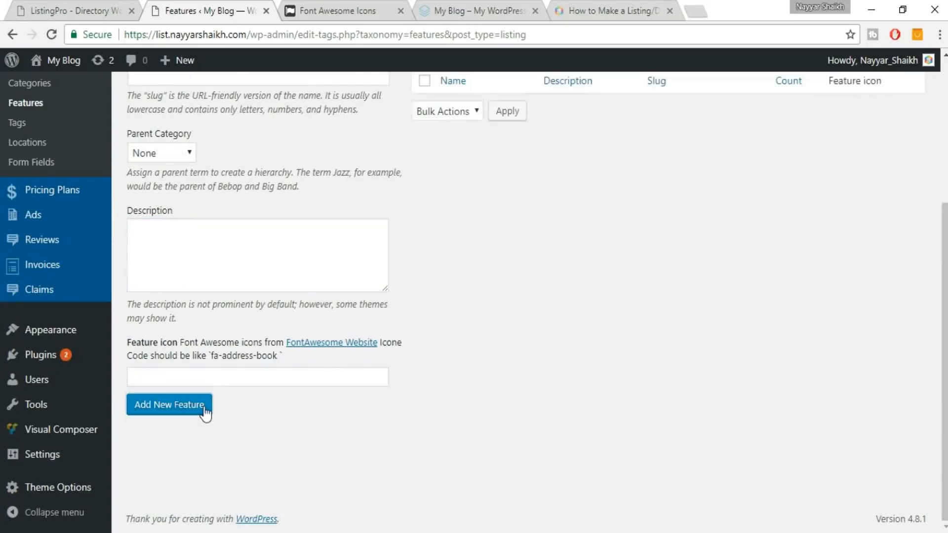
scroll(748, 332, "up", 5)
mouse_move(478, 261)
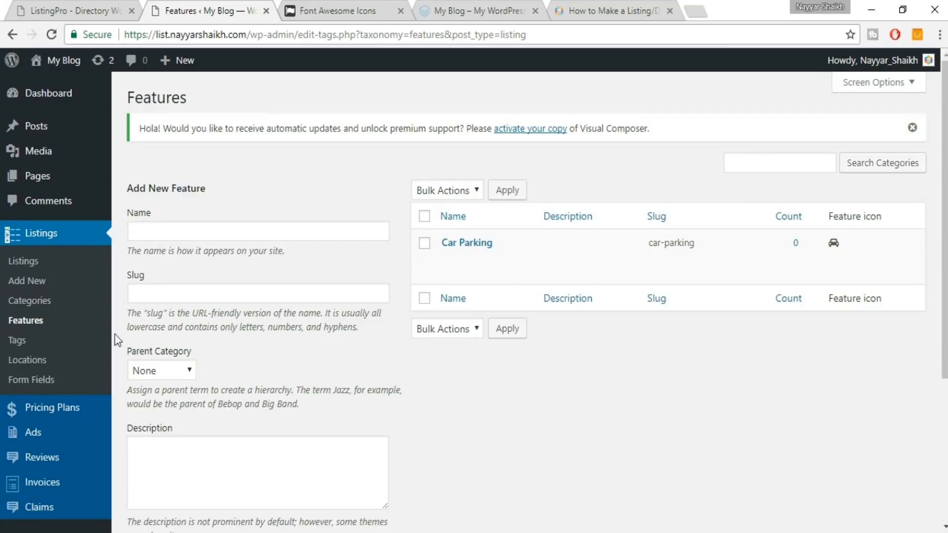
- Attach the Car Parking feature to the Hotels listing category and update it
left_click(54, 303)
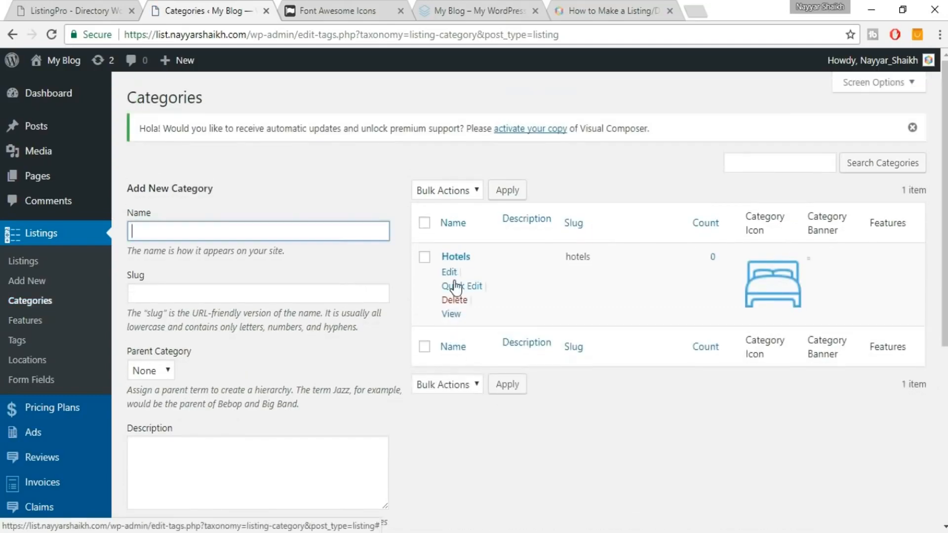
left_click(450, 273)
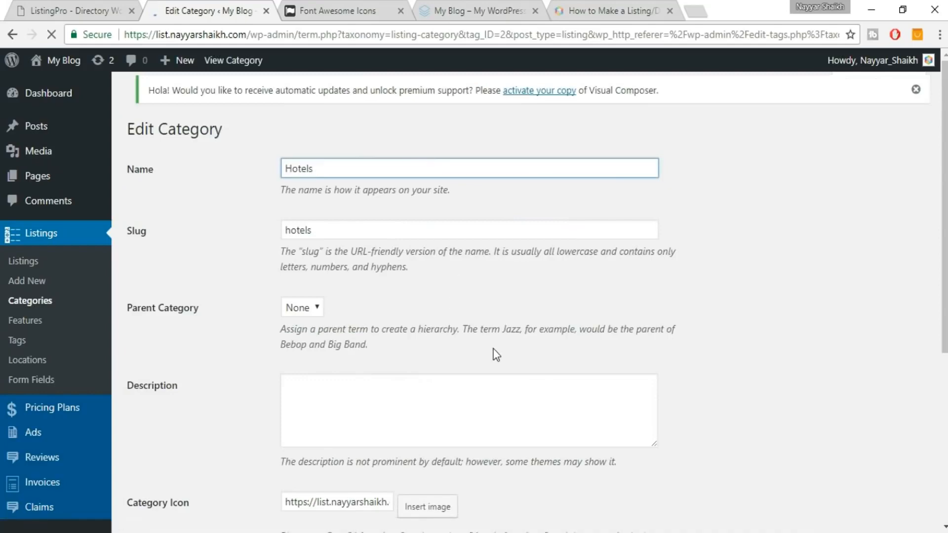
scroll(494, 350, "down", 3)
left_click(339, 398)
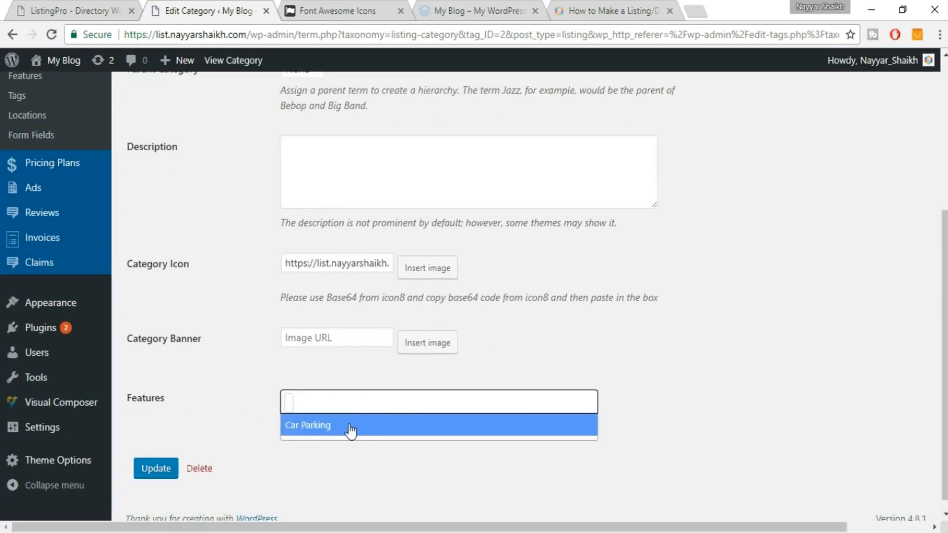
type("car")
left_click(350, 428)
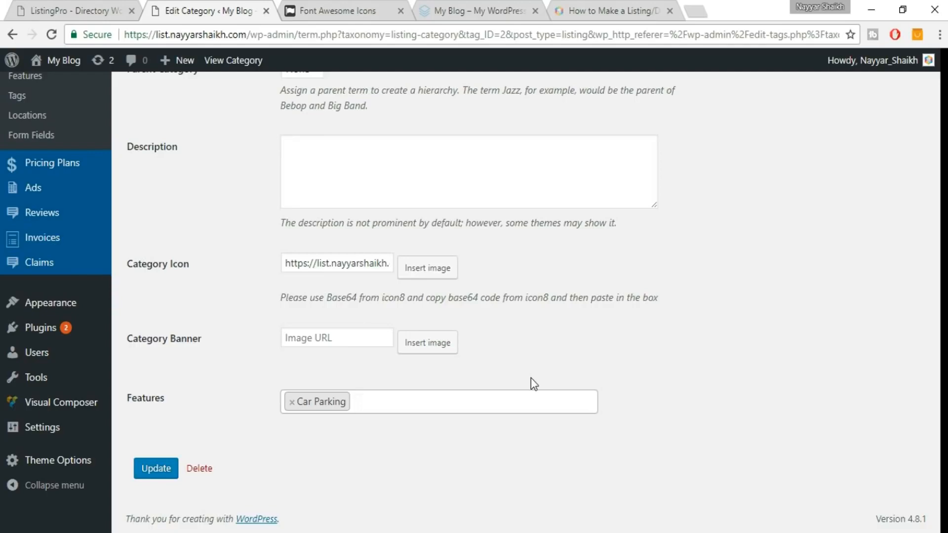
scroll(786, 360, "up", 4)
scroll(786, 360, "down", 3)
scroll(787, 367, "down", 1)
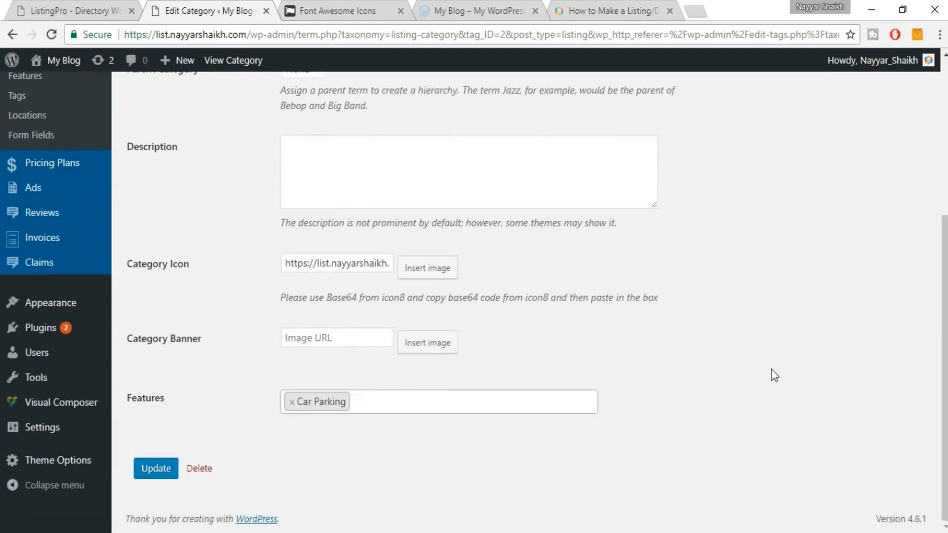
left_click(154, 467)
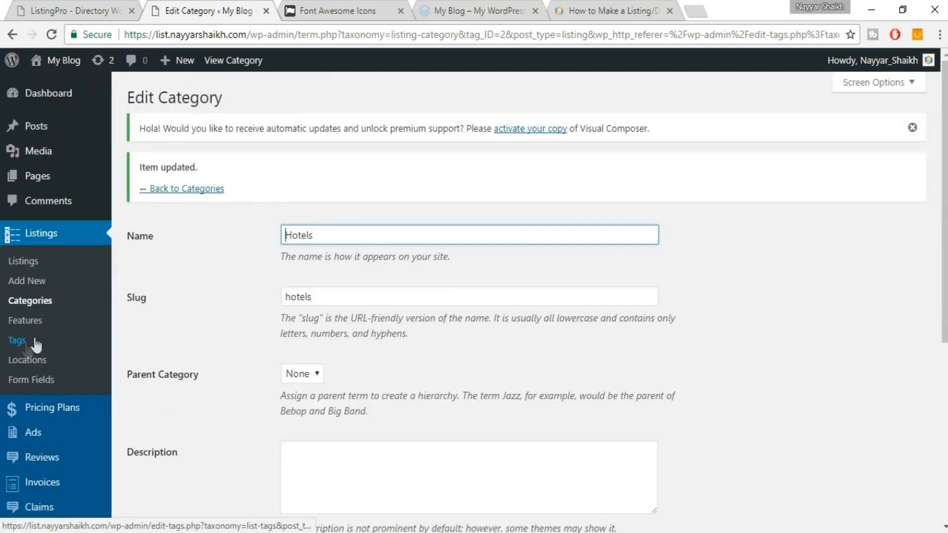
- Create a new listing tag named Hotel
left_click(18, 346)
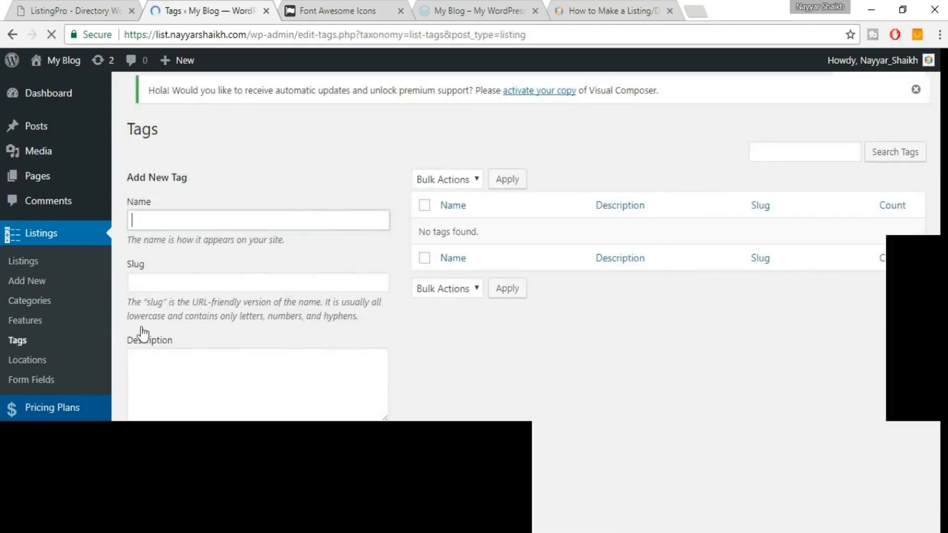
left_click(286, 238)
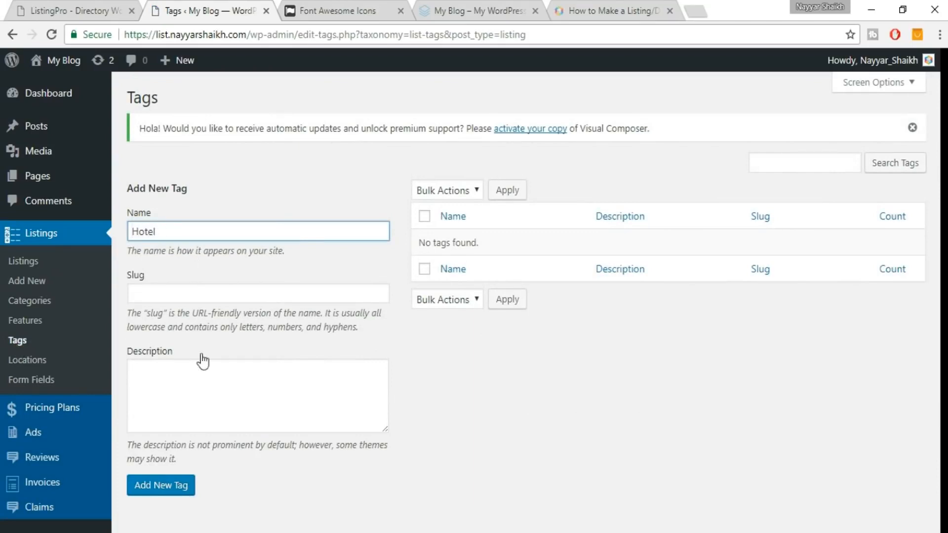
left_click(168, 491)
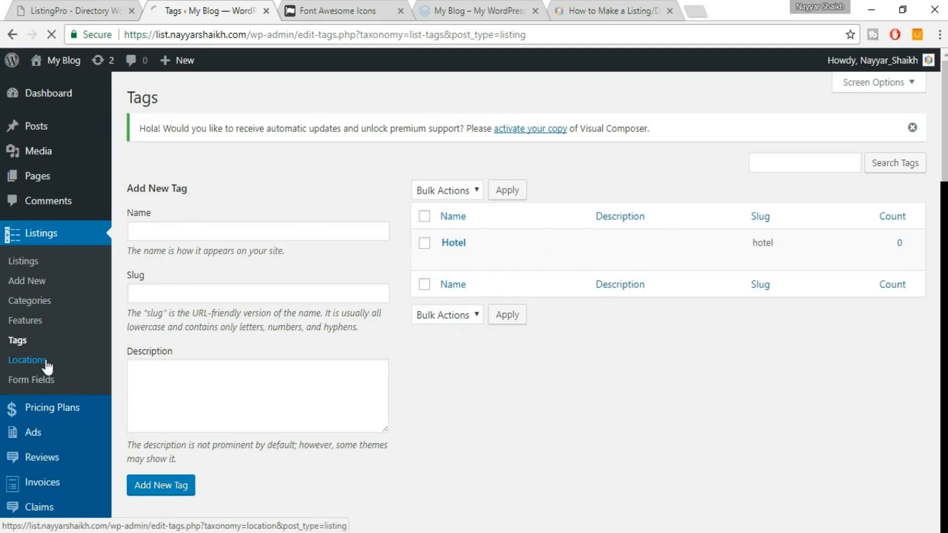
- On the listing Locations page, enter Mumbai as a new location name
left_click(47, 366)
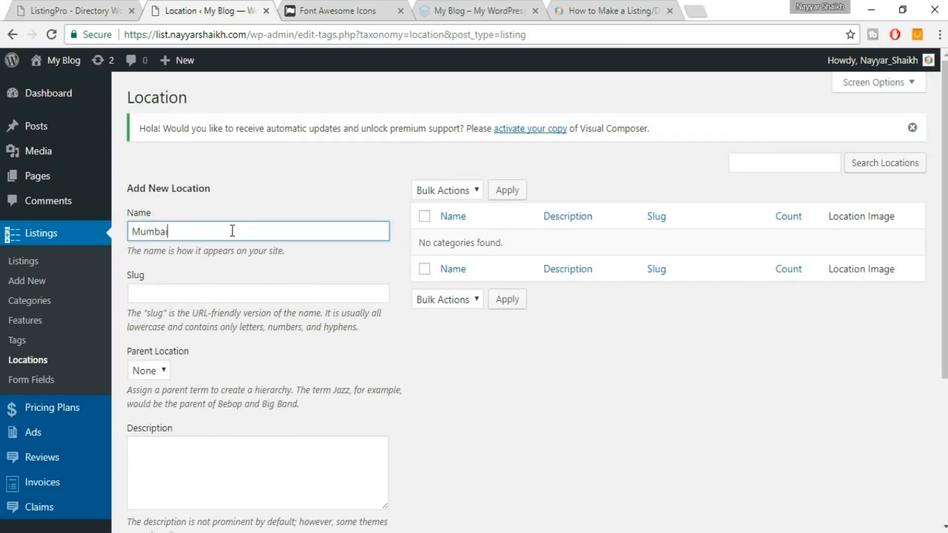
scroll(621, 454, "down", 3)
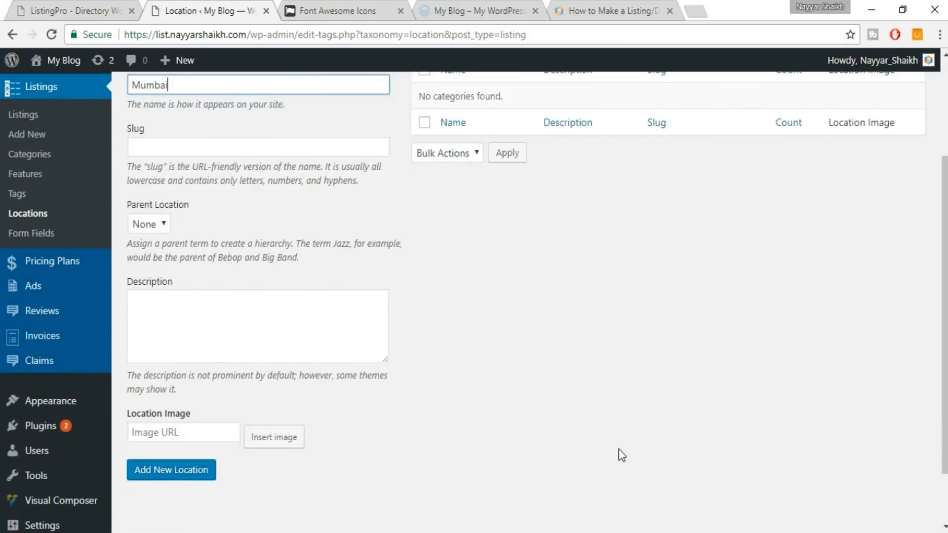
scroll(494, 380, "up", 3)
scroll(506, 395, "down", 1)
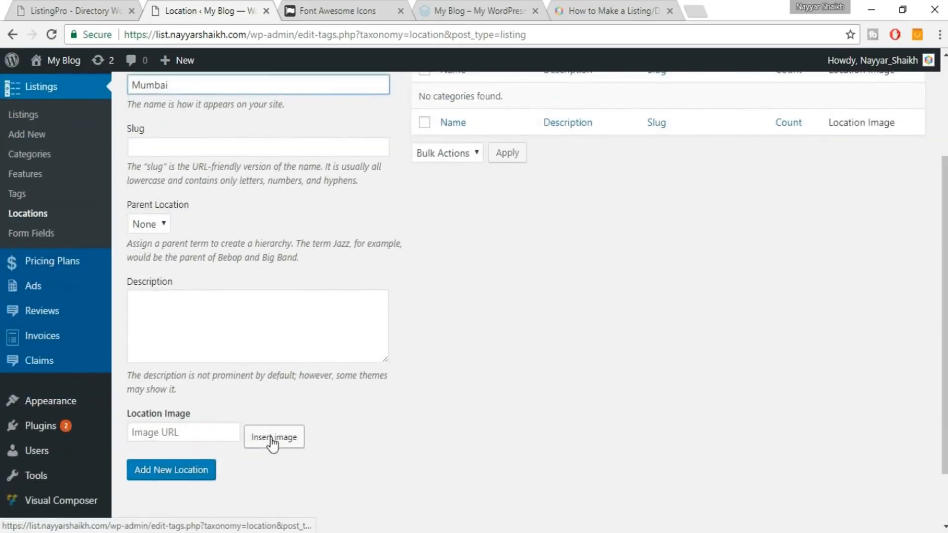
- Check the ListingPro demo's city tiles, then return to the location form
left_click(99, 11)
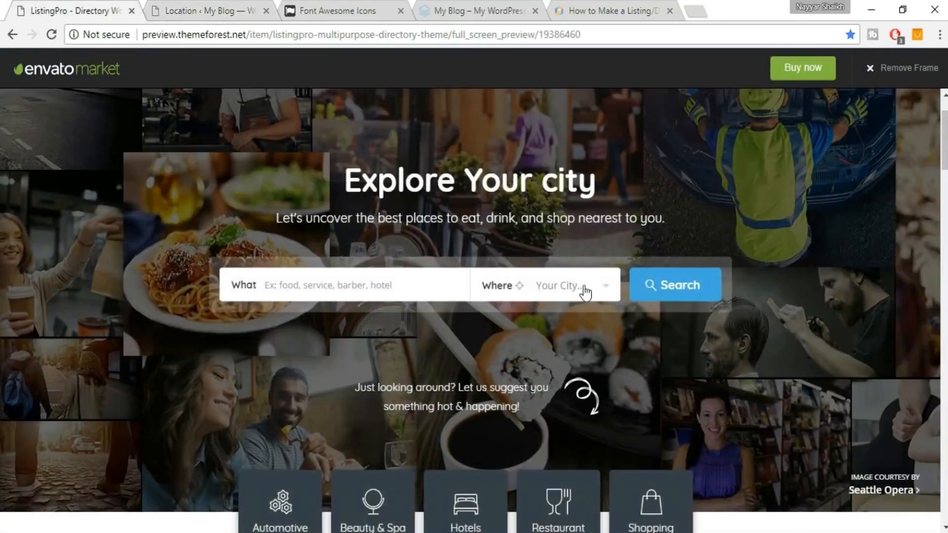
scroll(588, 296, "down", 10)
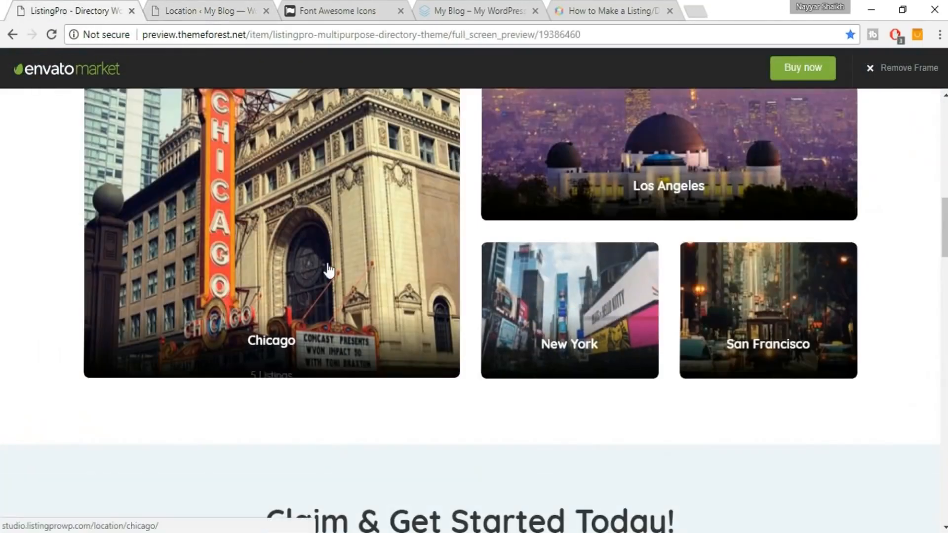
scroll(555, 233, "up", 1)
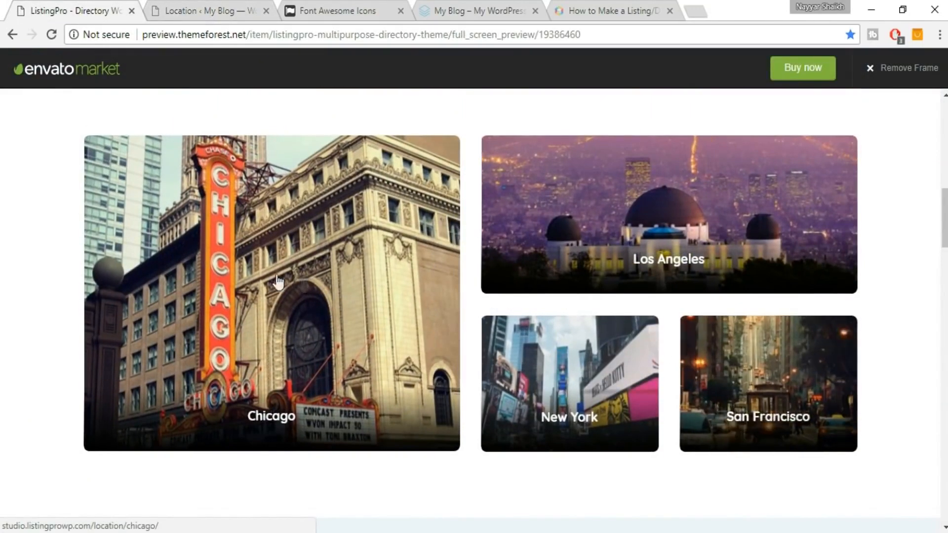
left_click(188, 11)
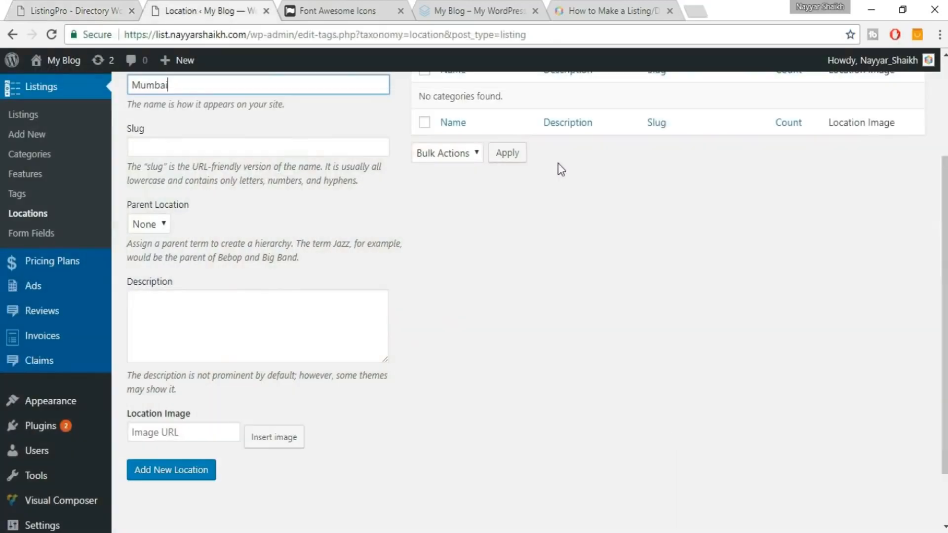
- Upload Chicago.jpg from the Cities folder as the Location Image
left_click(282, 448)
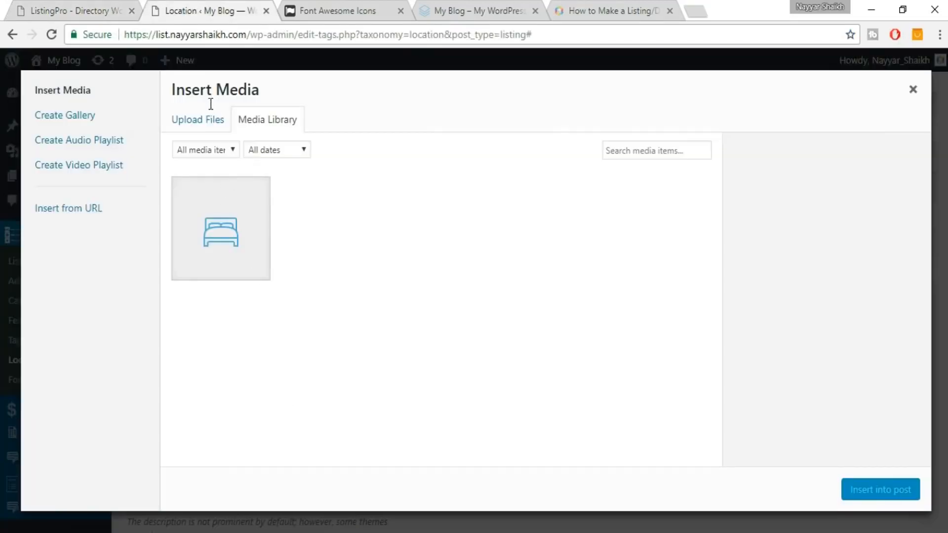
left_click(202, 121)
left_click(557, 318)
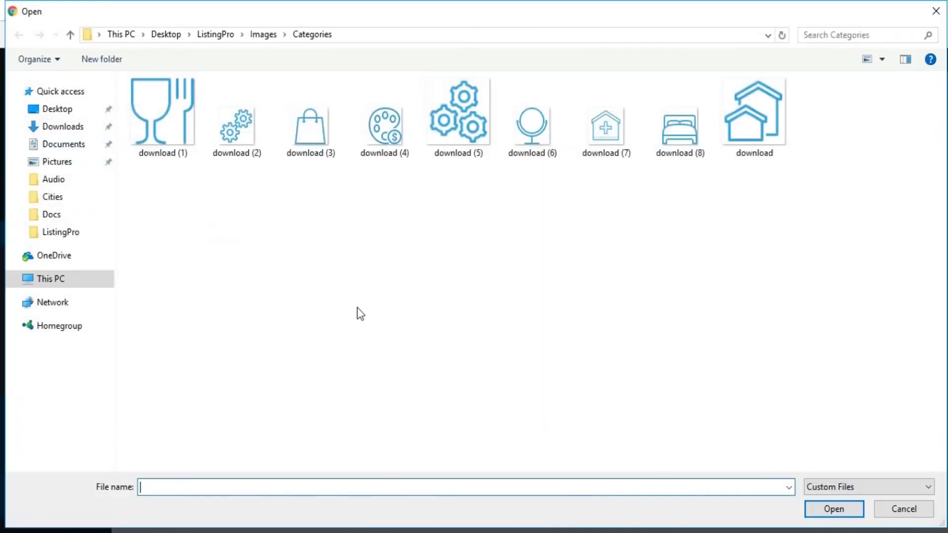
left_click(261, 36)
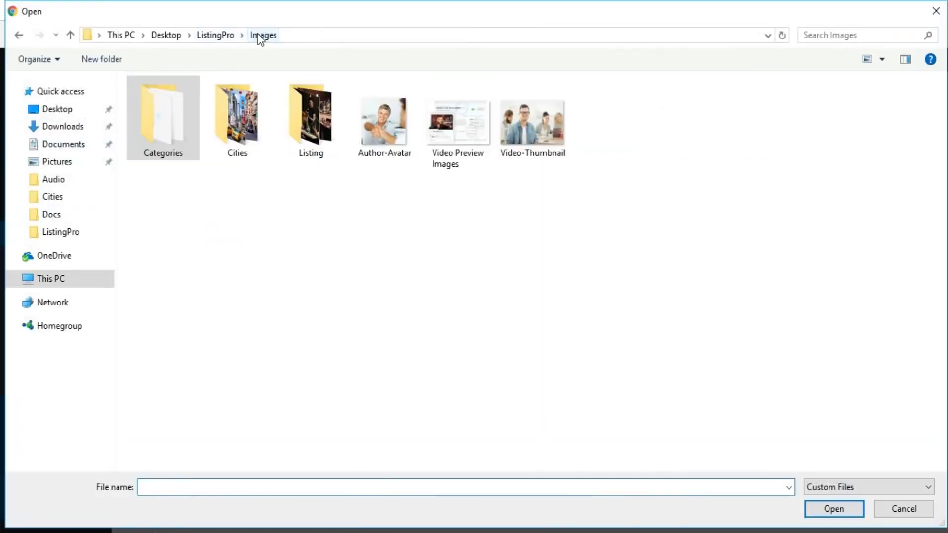
double_click(241, 152)
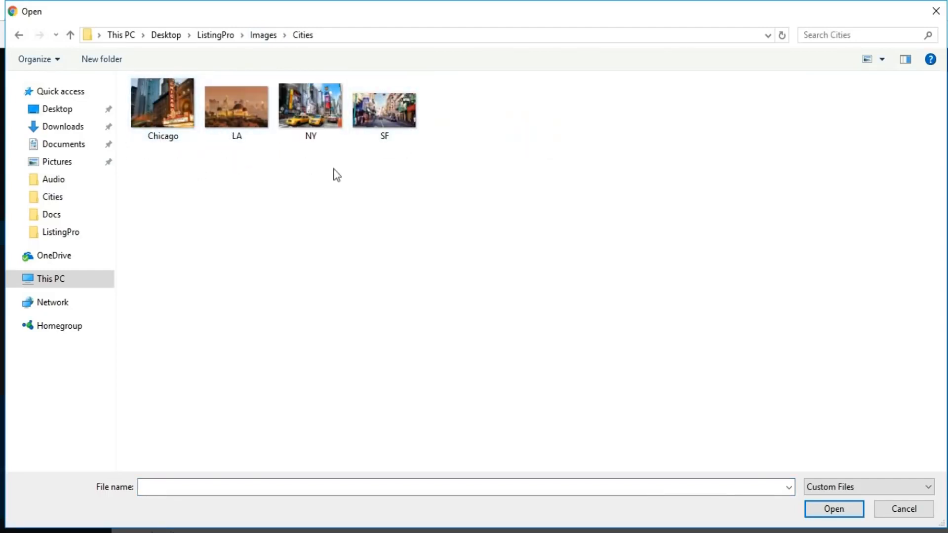
left_click(164, 108)
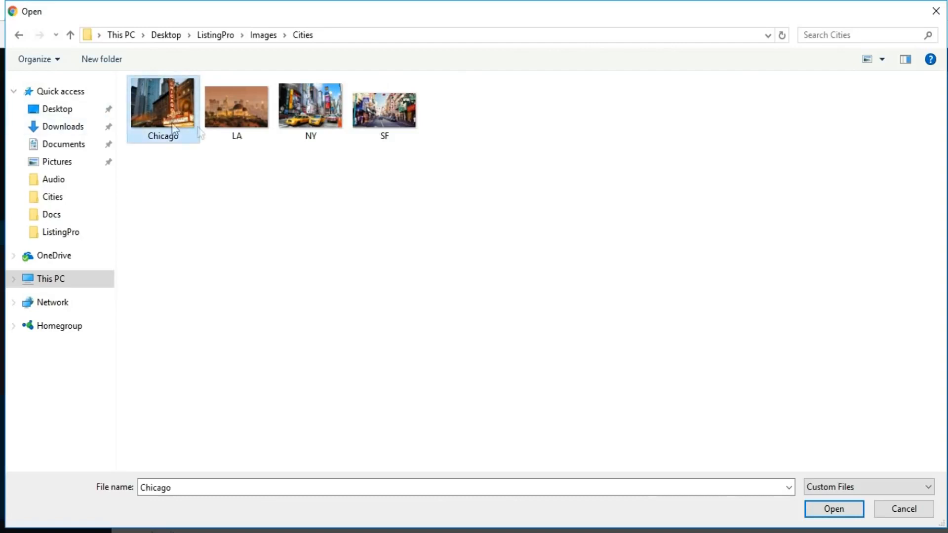
left_click(833, 513)
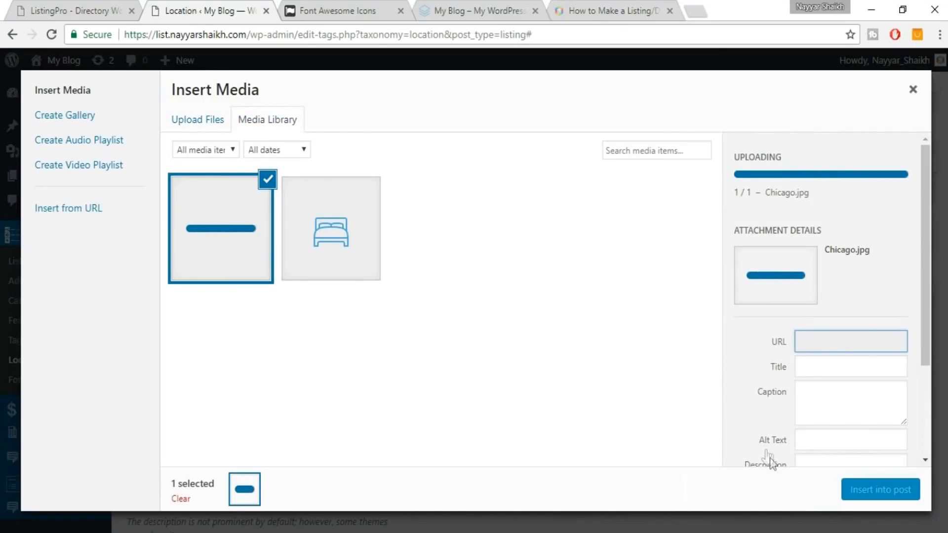
- Replace the location name Mumbai with Chicago
scroll(863, 504, "up", 3)
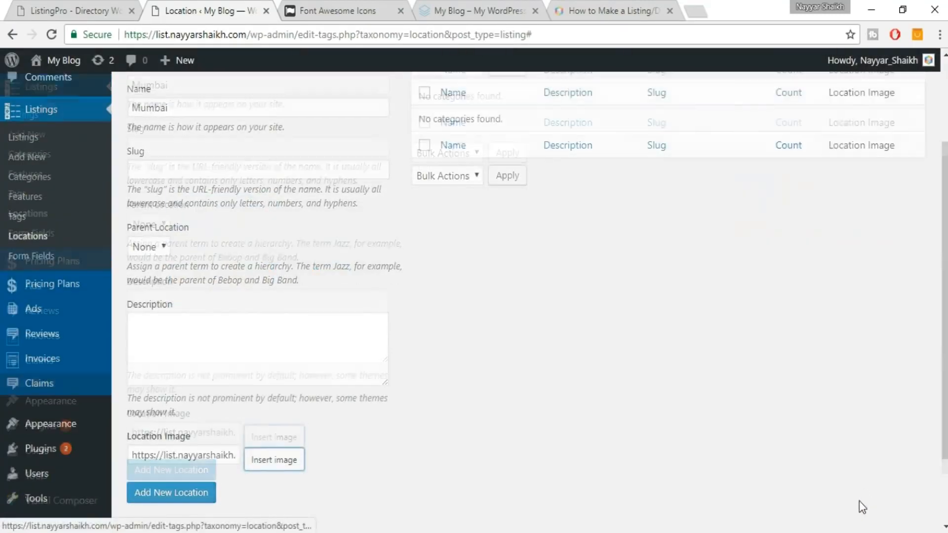
double_click(256, 239)
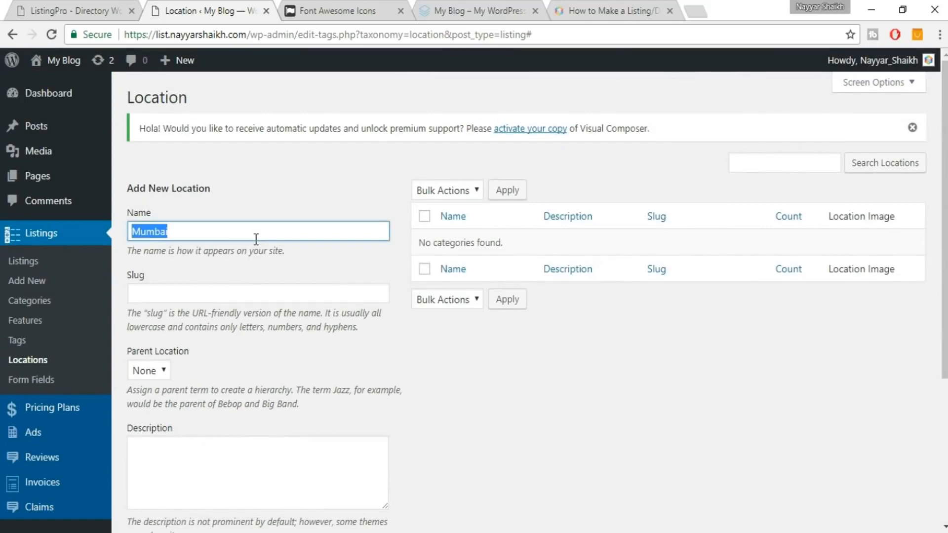
type("Chicago")
scroll(297, 257, "down", 5)
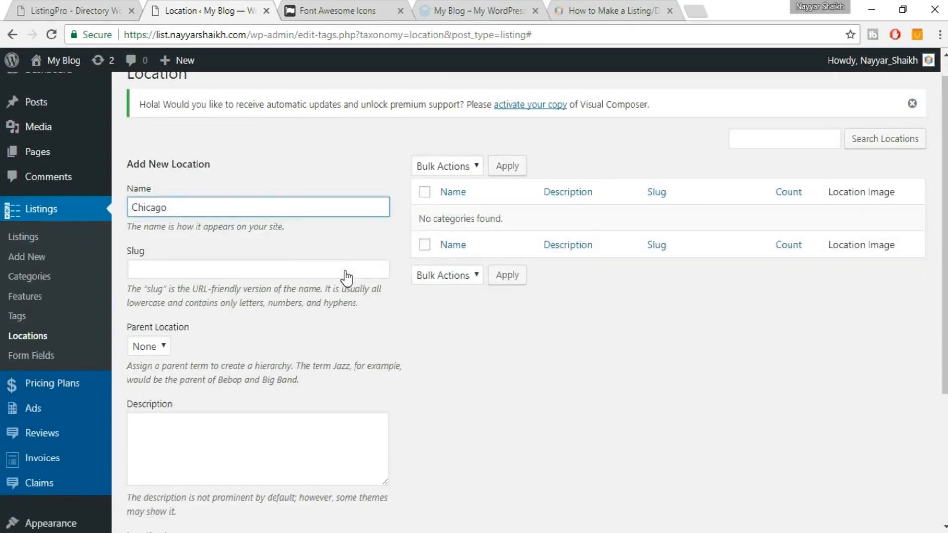
- Add Chicago as a new location and compare it with the demo's cities
left_click(194, 406)
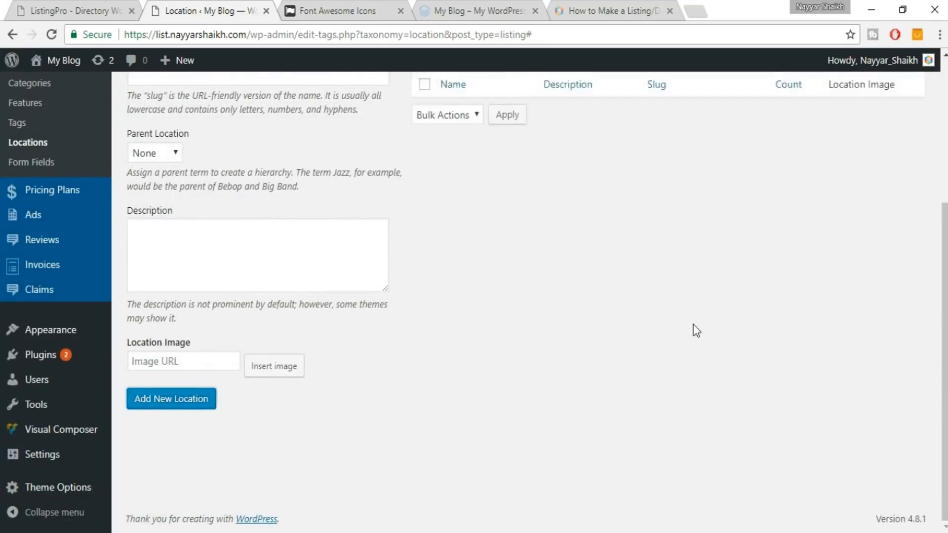
scroll(693, 324, "up", 3)
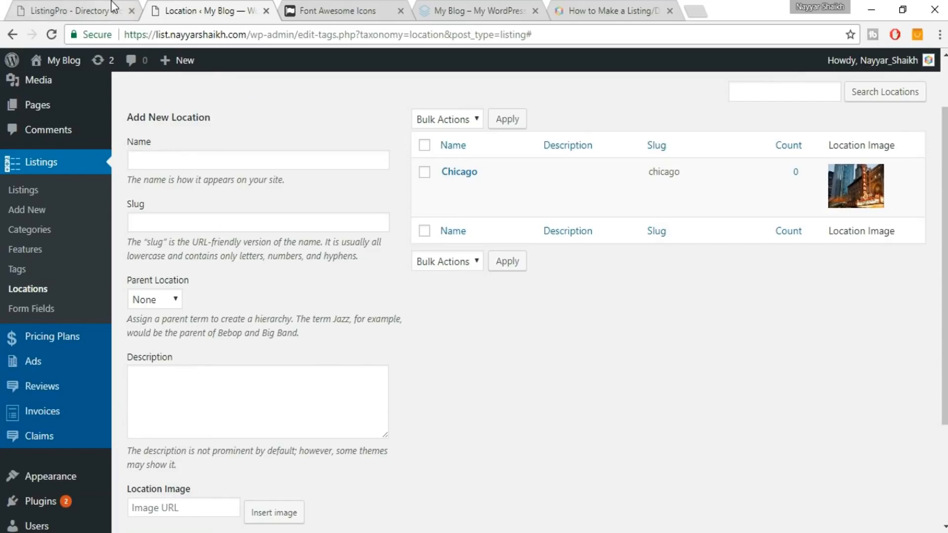
left_click(74, 10)
scroll(427, 279, "up", 5)
scroll(428, 279, "up", 5)
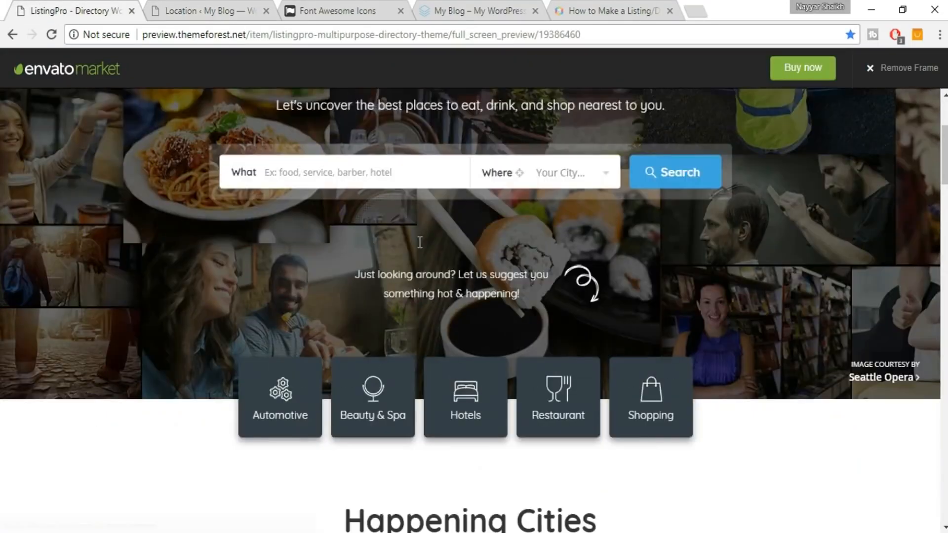
left_click(182, 1)
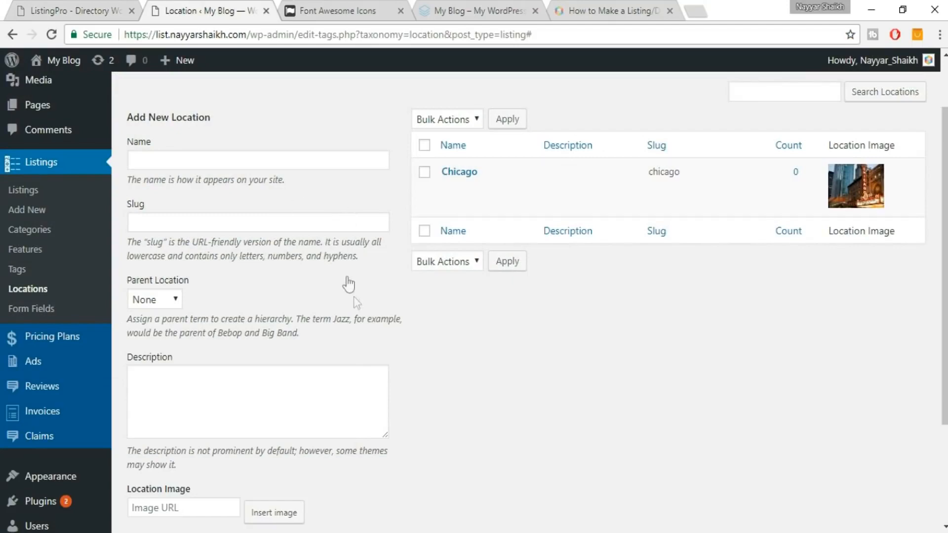
scroll(452, 413, "down", 3)
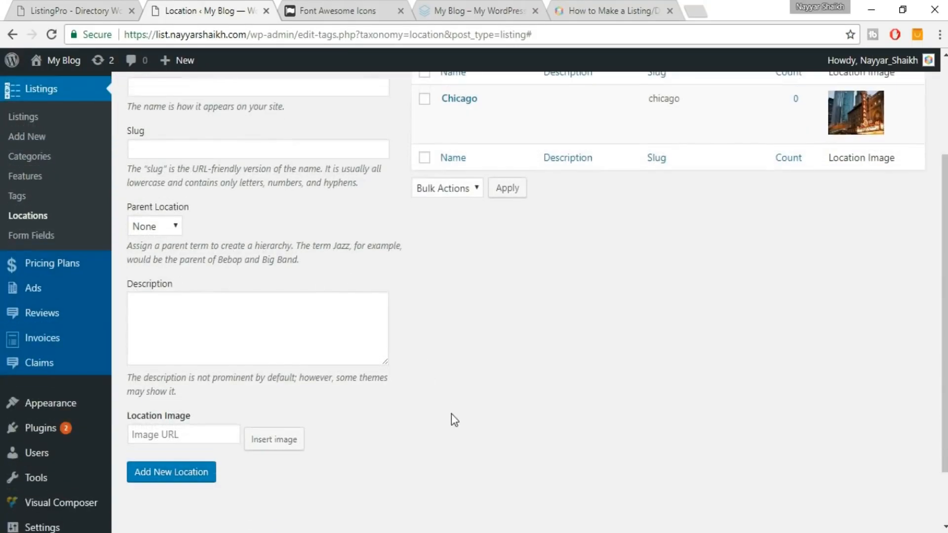
scroll(451, 414, "up", 5)
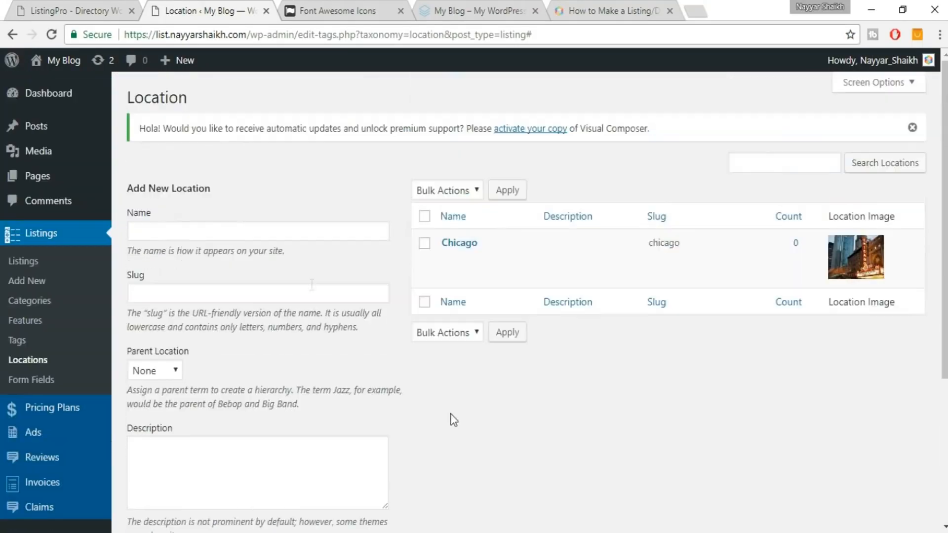
- Review the Parent Location dropdown, keeping it at None
left_click(203, 229)
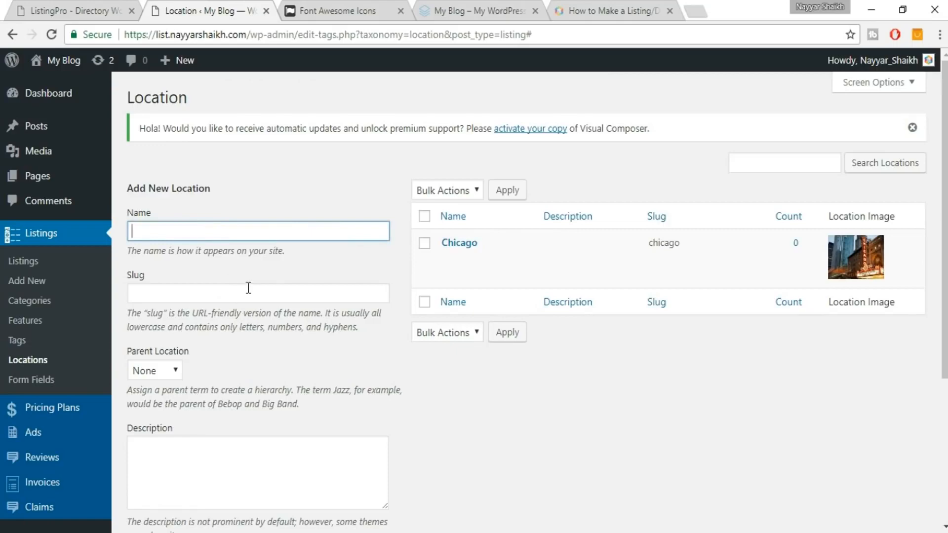
scroll(275, 353, "down", 3)
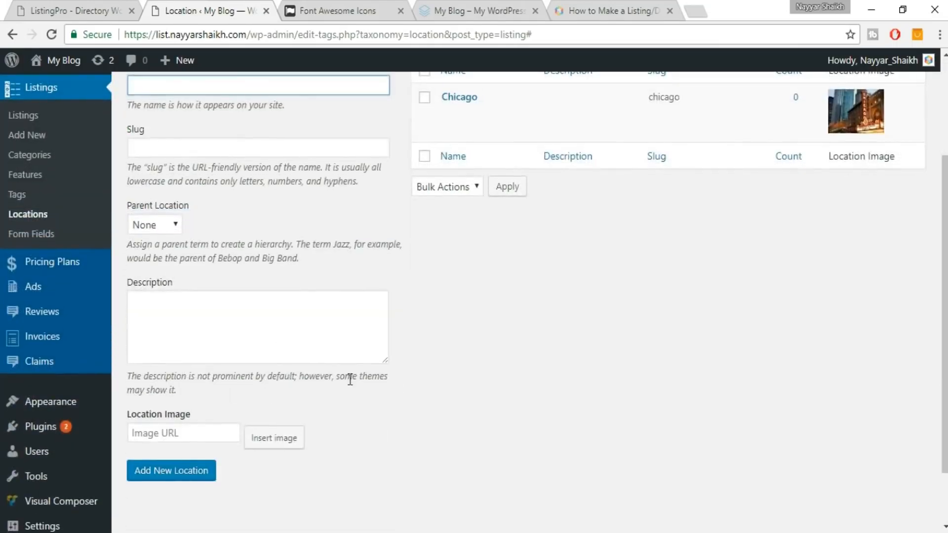
scroll(279, 354, "up", 3)
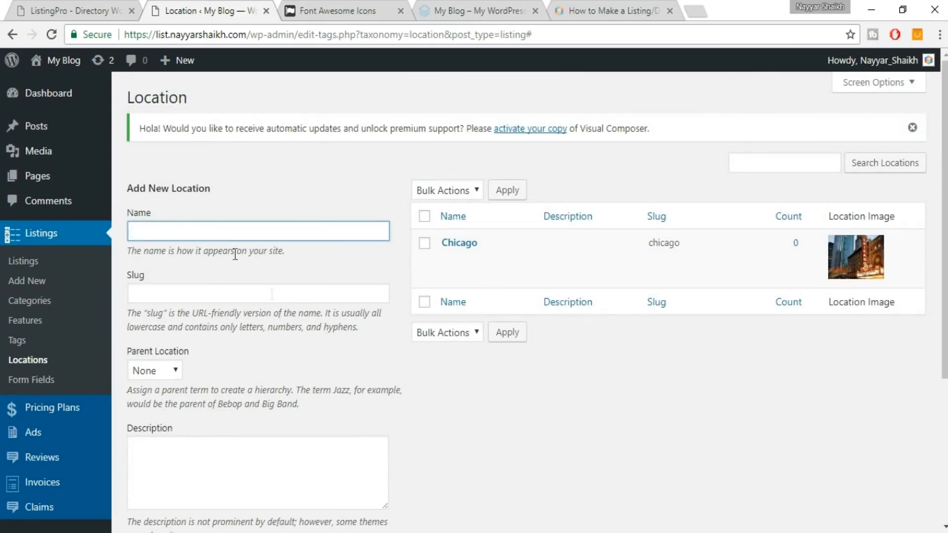
scroll(158, 296, "down", 2)
left_click(156, 300)
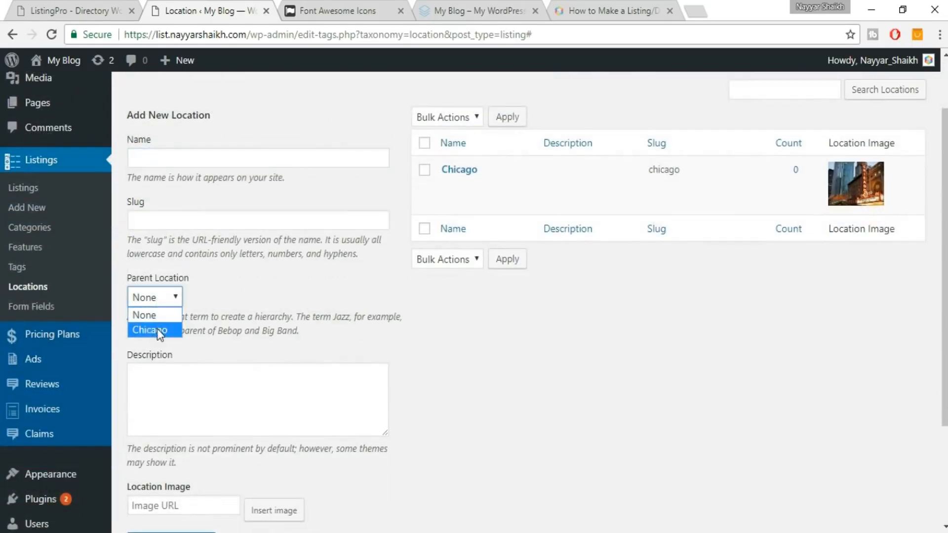
left_click(236, 294)
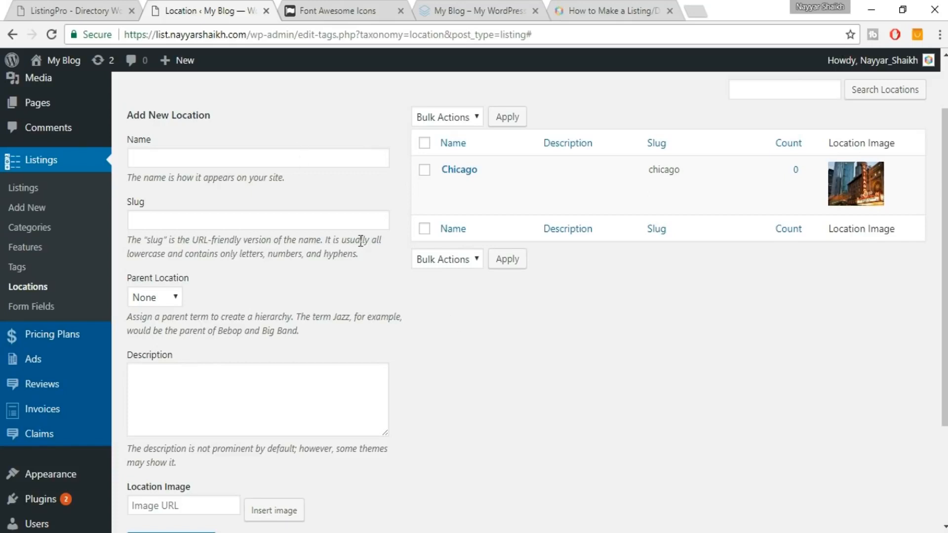
left_click(41, 310)
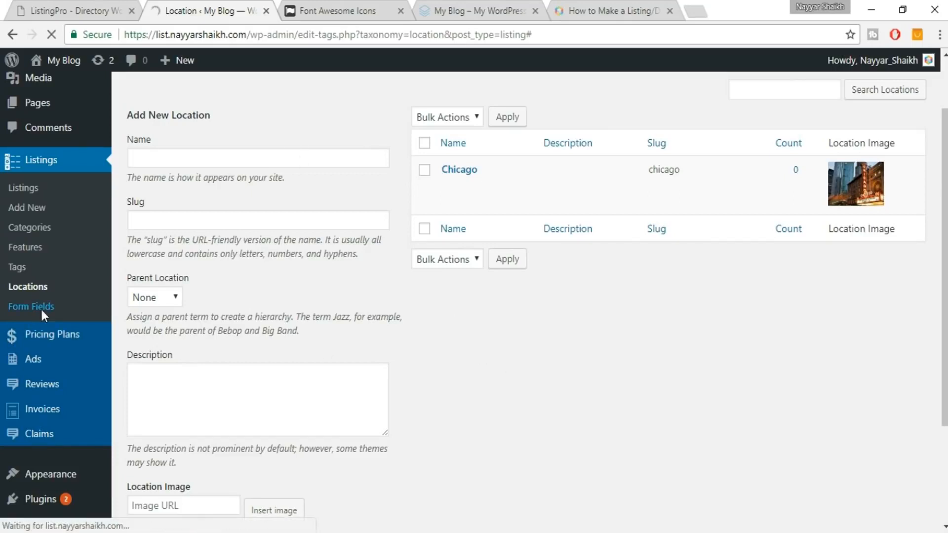
- Browse the Sushi Kashiba listing on the ListingPro demo, then return to Form Fields
left_click(118, 8)
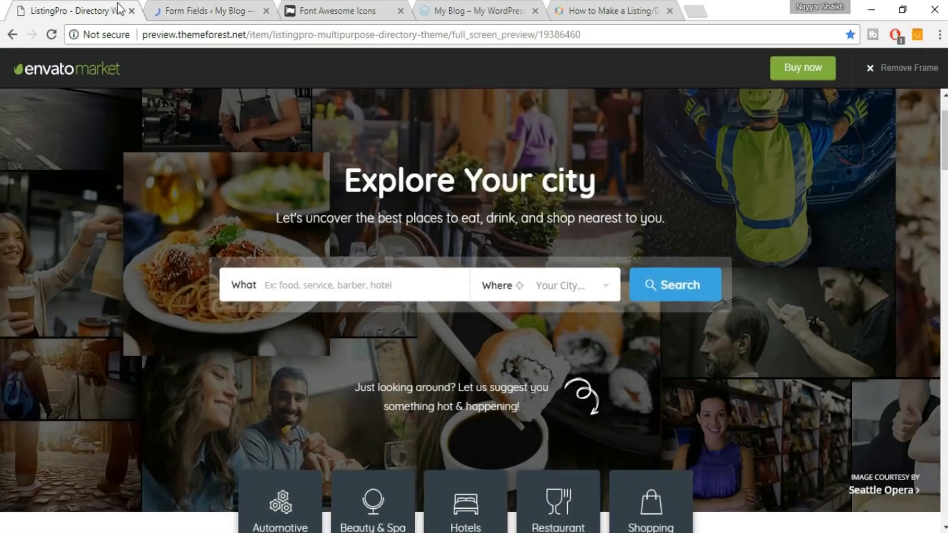
scroll(635, 348, "down", 15)
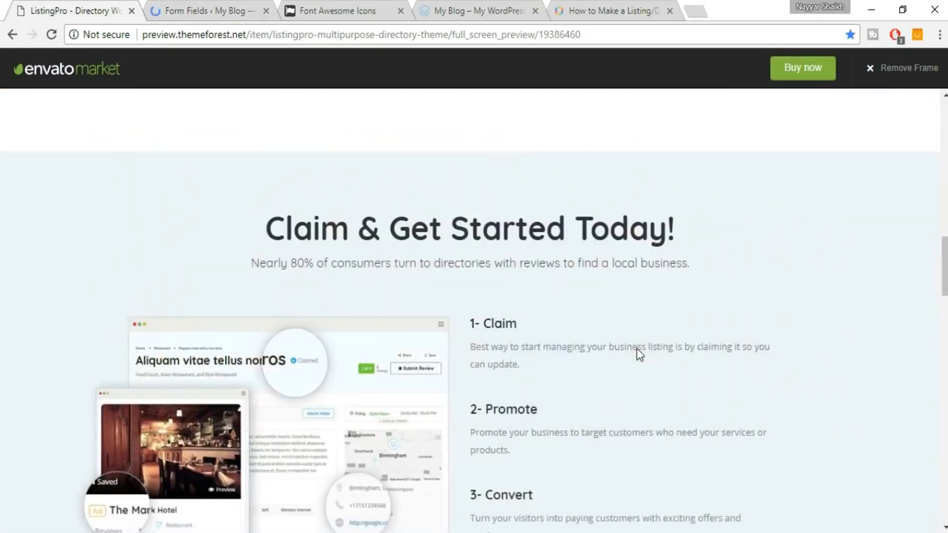
scroll(636, 353, "down", 18)
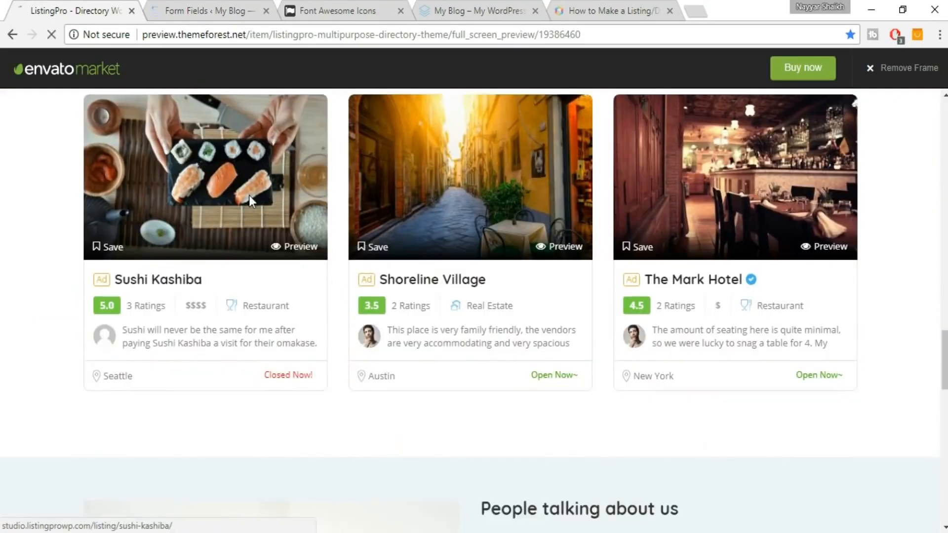
left_click(249, 195)
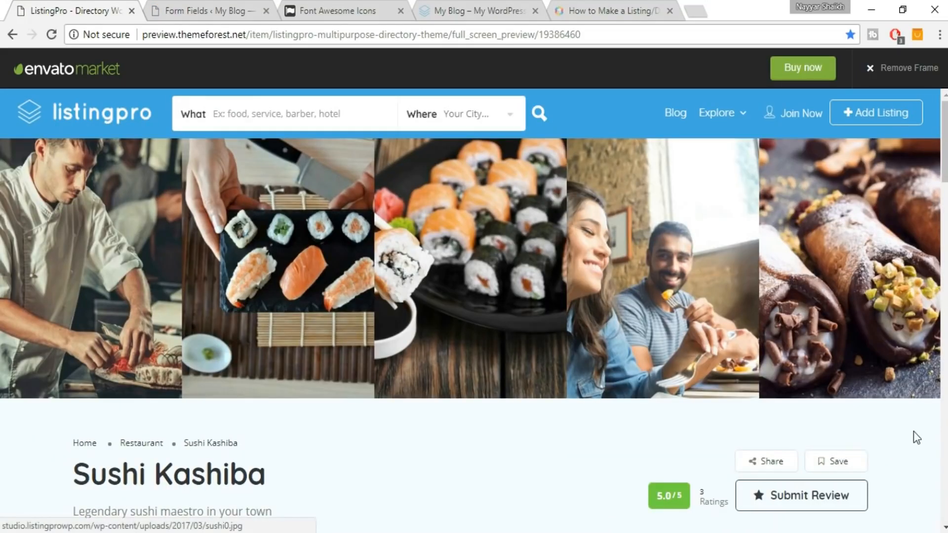
scroll(905, 458, "down", 10)
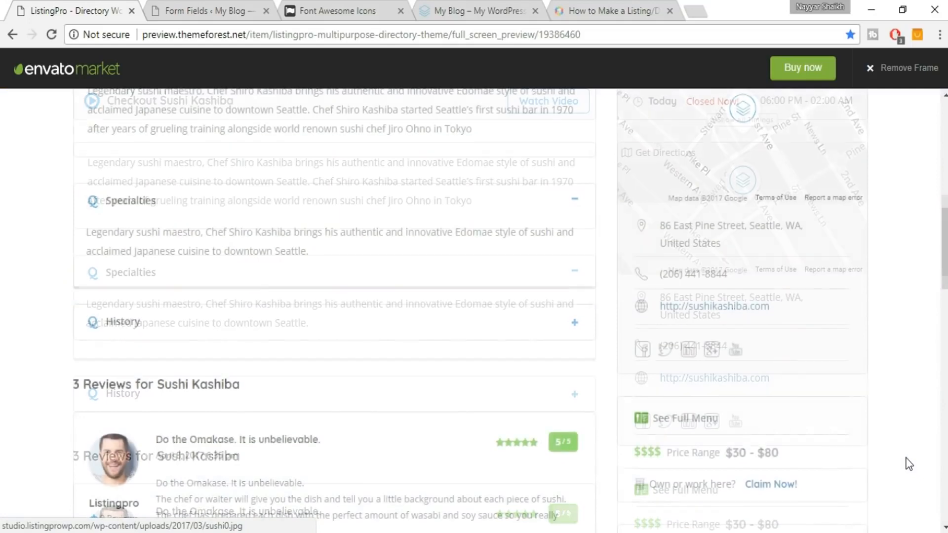
scroll(905, 458, "down", 7)
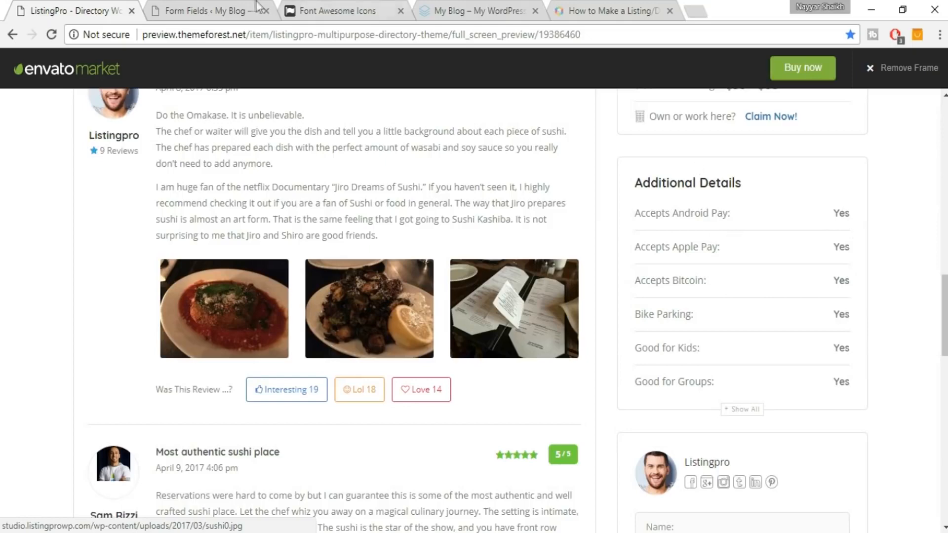
left_click(241, 5)
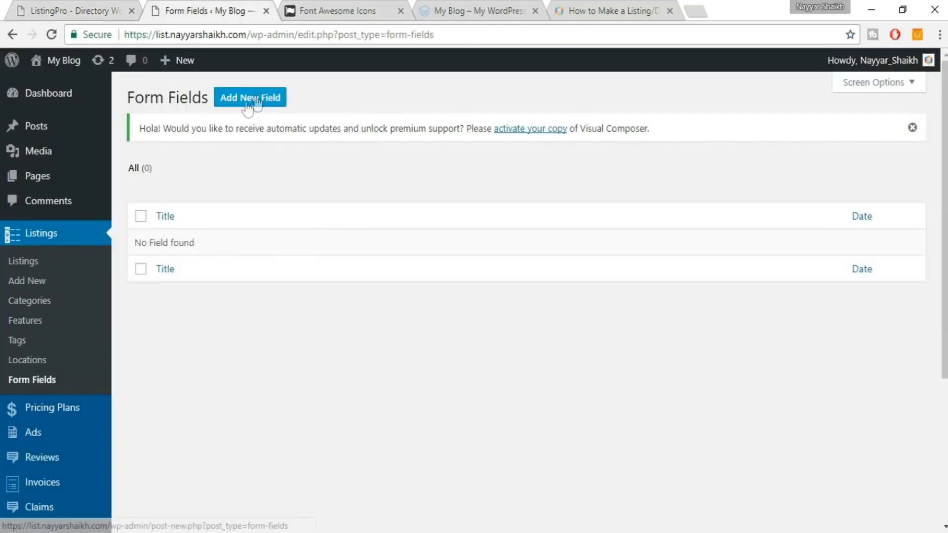
- Start a new form field titled 'Accept Credit Cards'
left_click(250, 102)
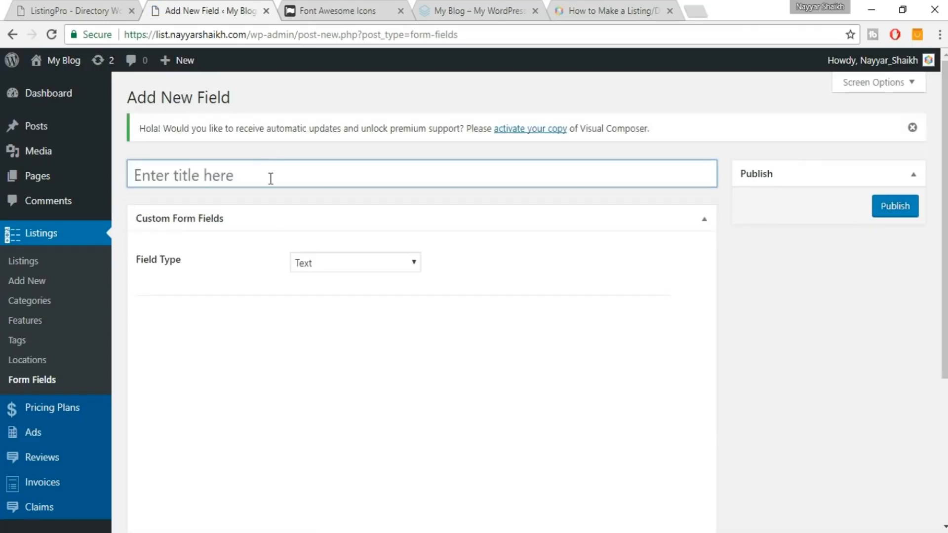
type("Ac")
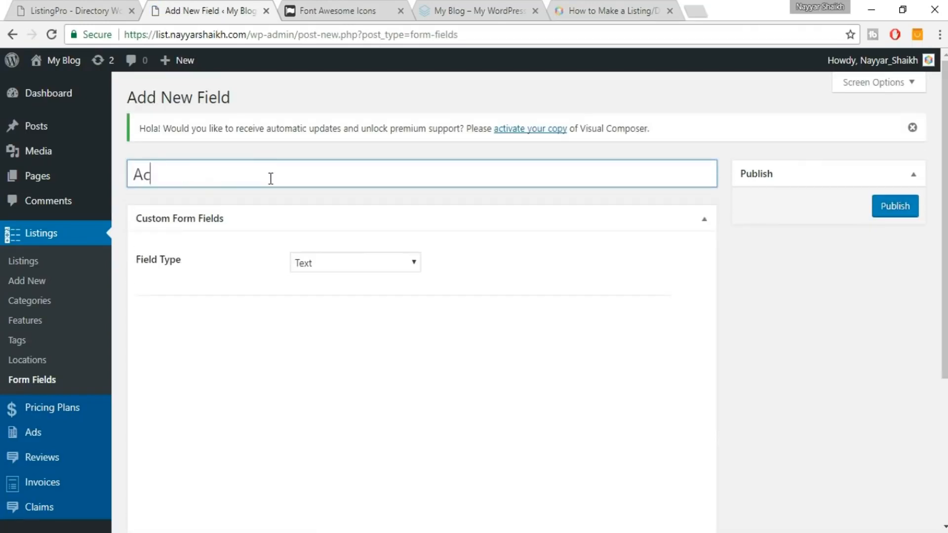
type("cept Credit Cards")
key("Left")
key("Left")
key("Left")
type("a")
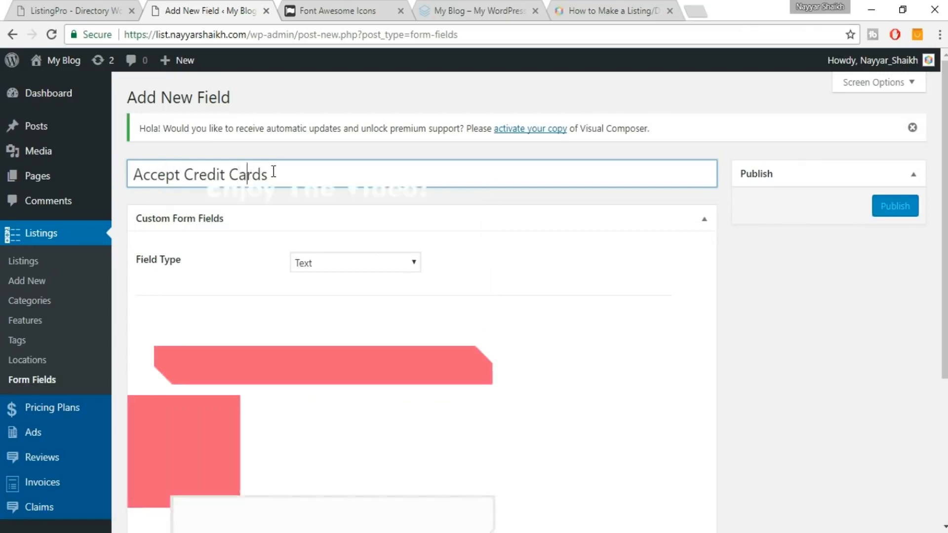
- Make the field a Drop-Down with select options Yes,No
left_click(323, 262)
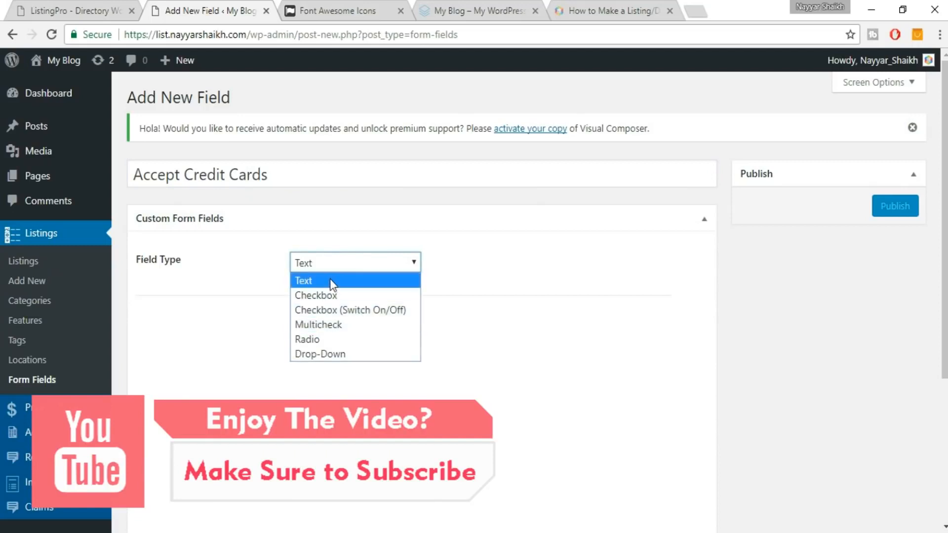
left_click(485, 243)
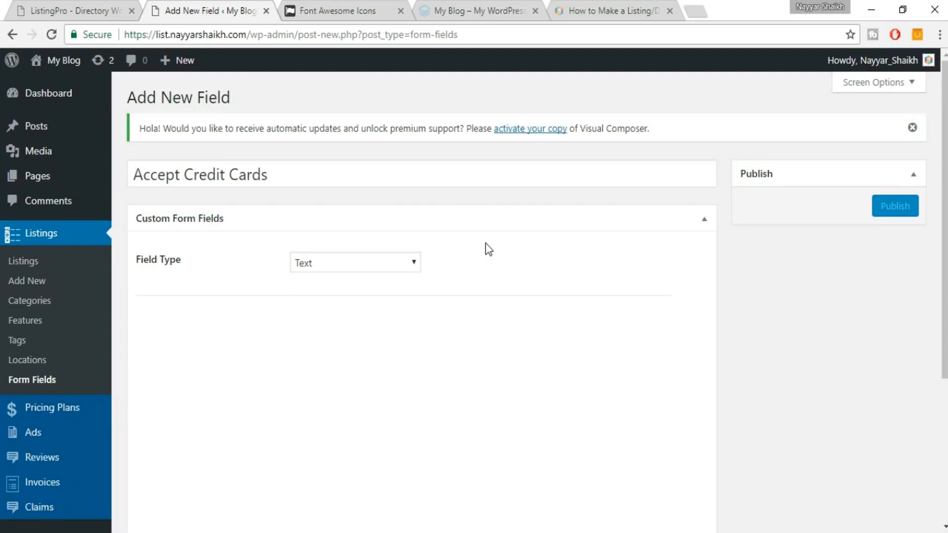
left_click(384, 263)
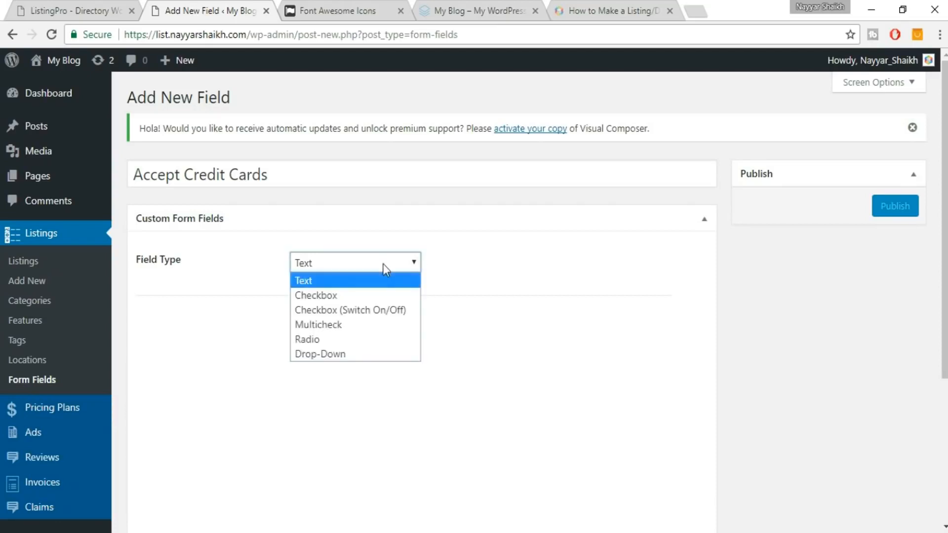
left_click(371, 354)
scroll(486, 362, "down", 2)
left_click(430, 376)
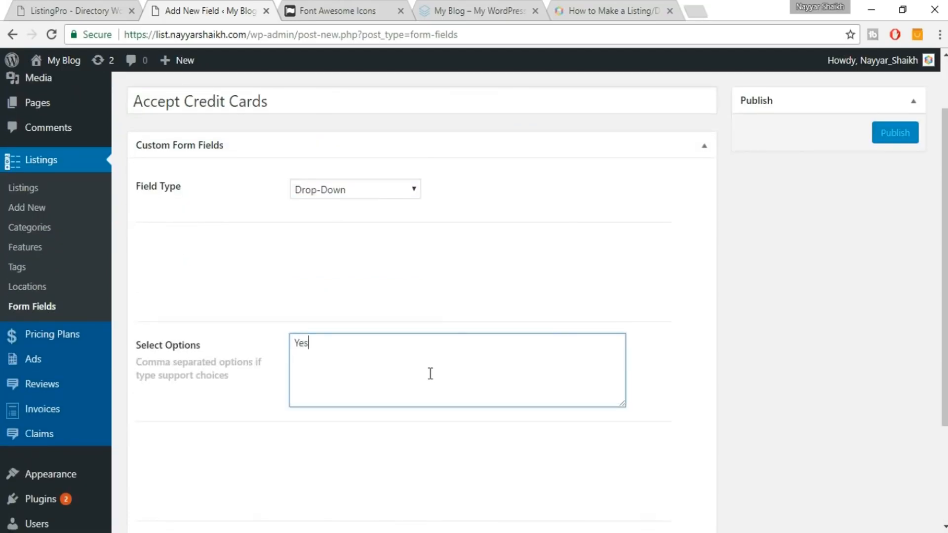
type("Yes,No")
scroll(651, 330, "up", 2)
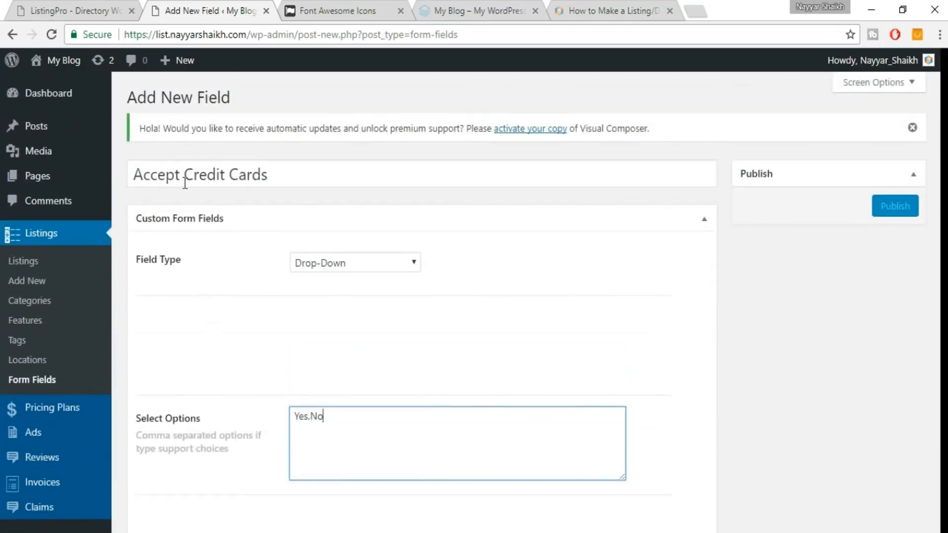
scroll(375, 385, "down", 2)
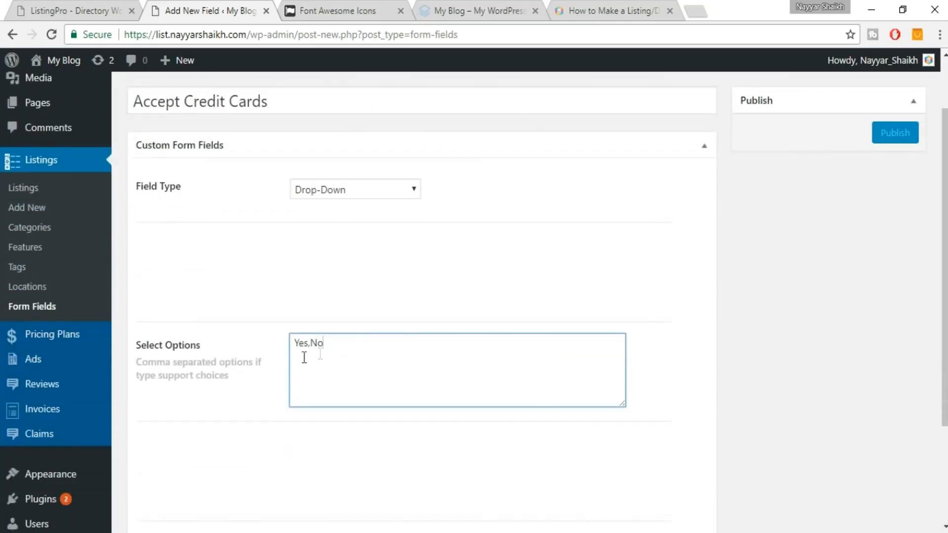
scroll(385, 361, "up", 2)
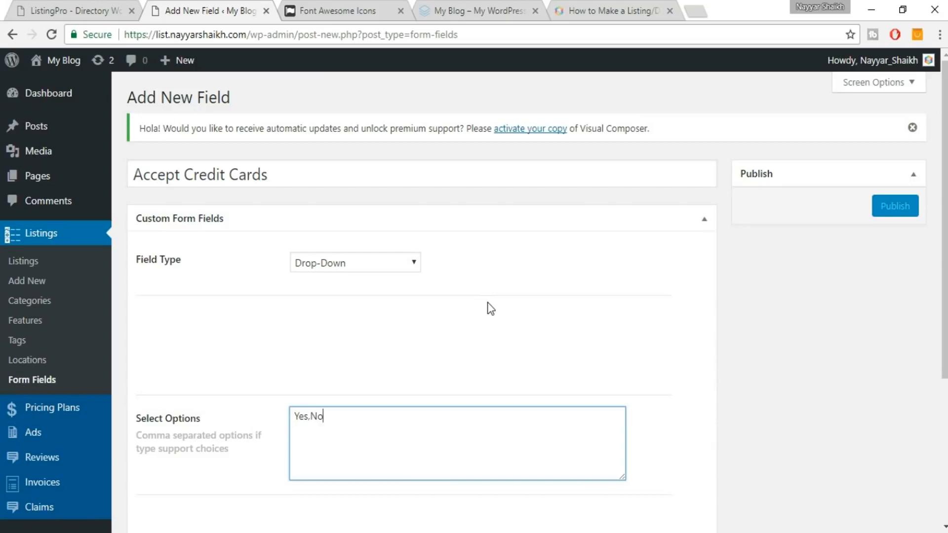
left_click(507, 302)
- Assign the Accept Credit Cards field to all categories, including Hotels, and publish it
scroll(509, 300, "down", 4)
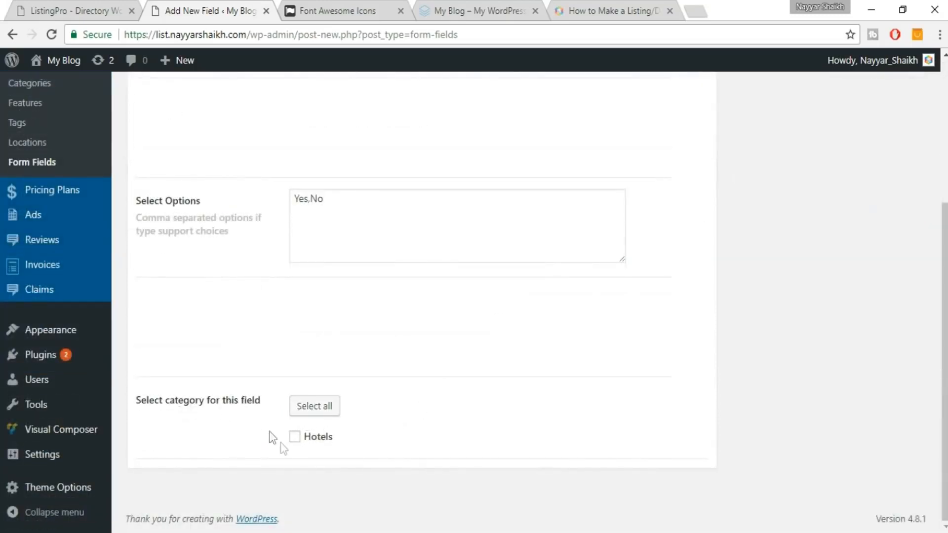
scroll(524, 433, "up", 4)
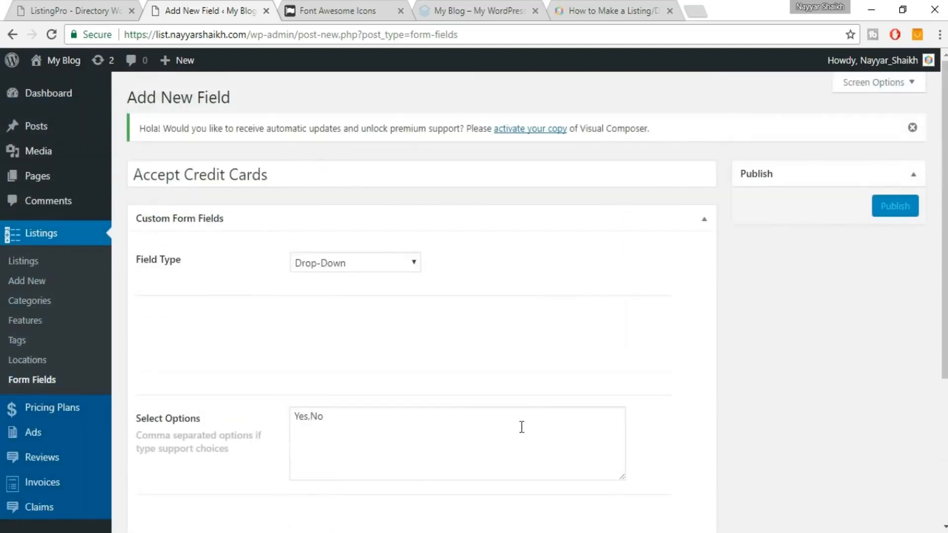
scroll(522, 427, "down", 4)
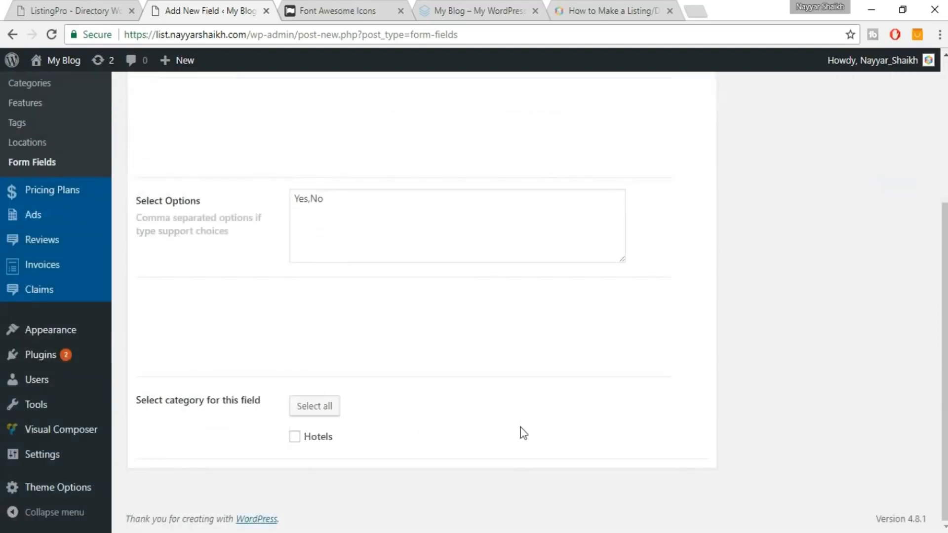
left_click(311, 411)
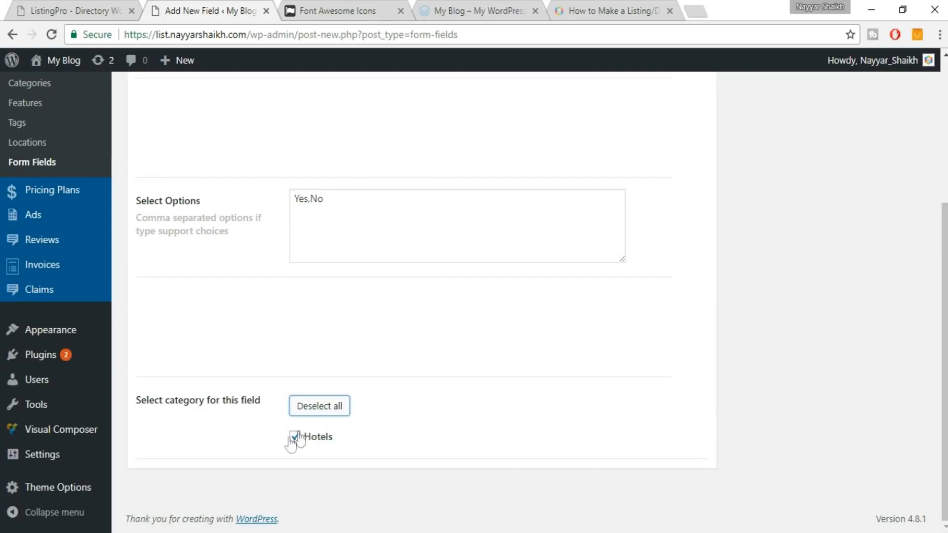
scroll(492, 473, "up", 5)
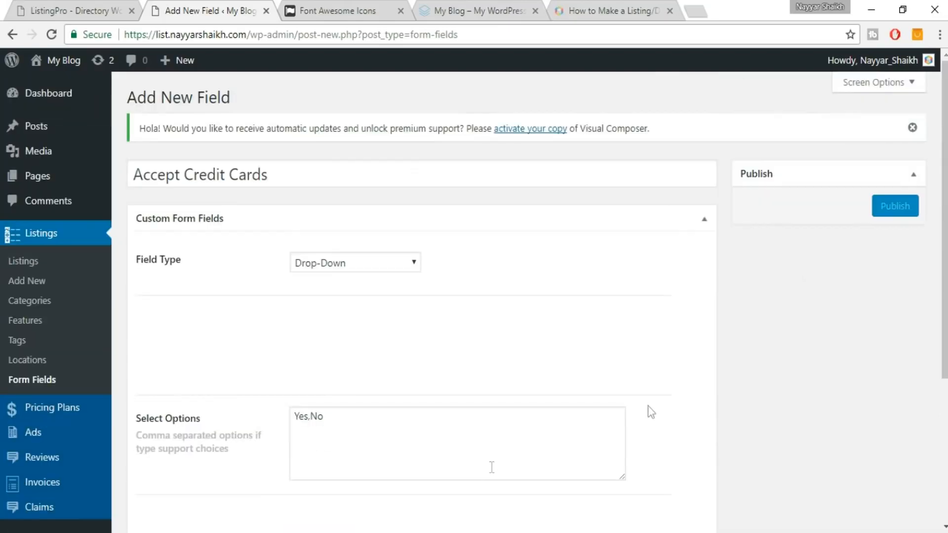
left_click(889, 211)
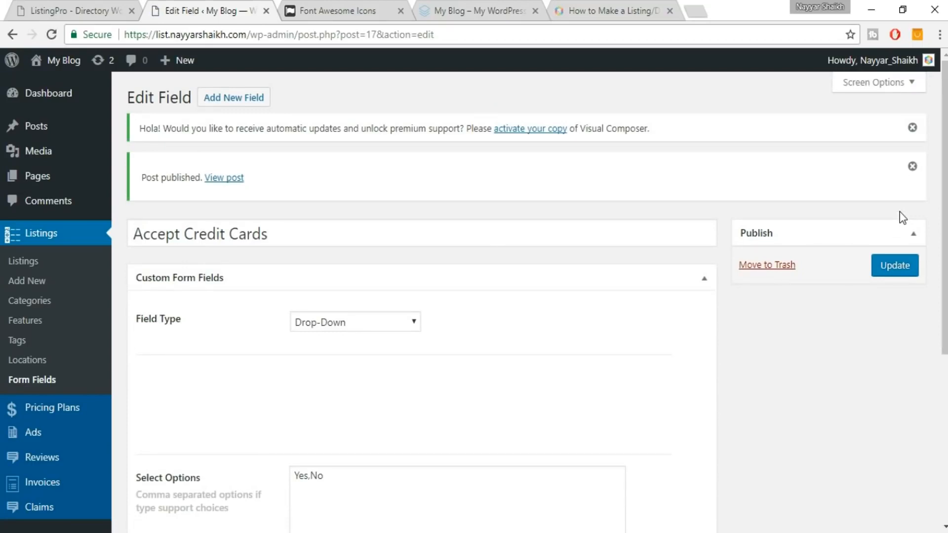
- Start a new listing and paste 'Sushi Kashiba' from the demo as its title
left_click(33, 281)
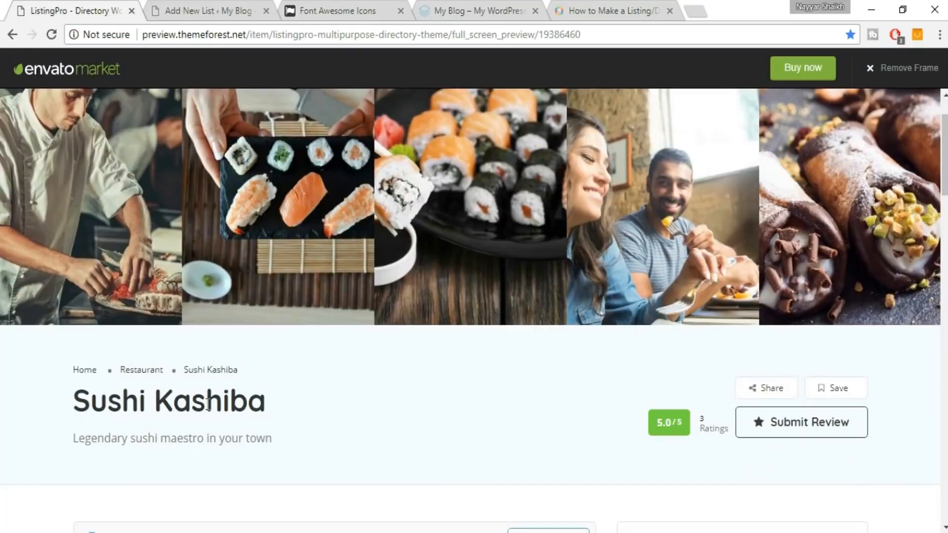
triple_click(207, 403)
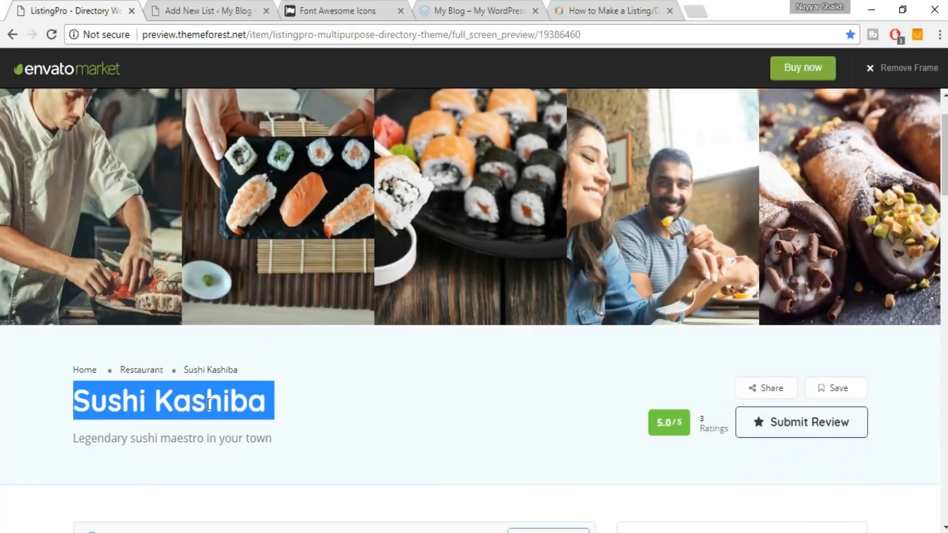
key("ctrl+c")
left_click(217, 10)
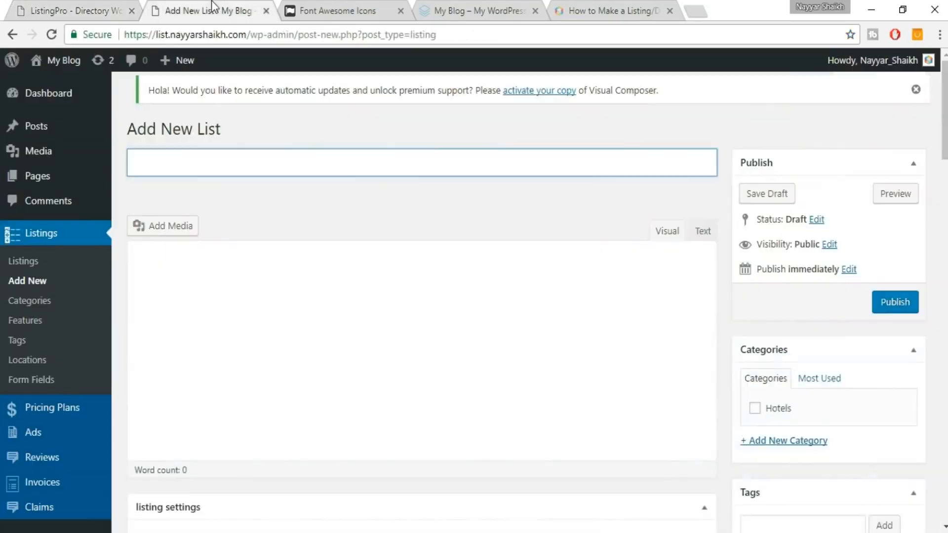
left_click(303, 175)
key("ctrl+v")
- Copy the demo's Chef Shiro Kashiba description paragraph into the listing body
left_click(39, 11)
scroll(383, 296, "down", 5)
triple_click(166, 328)
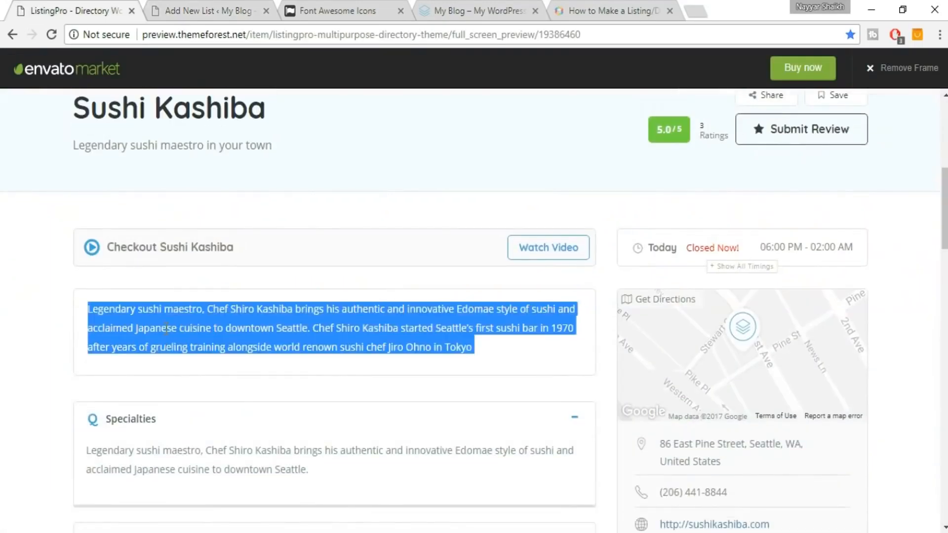
key("ctrl+c")
left_click(219, 11)
left_click(321, 364)
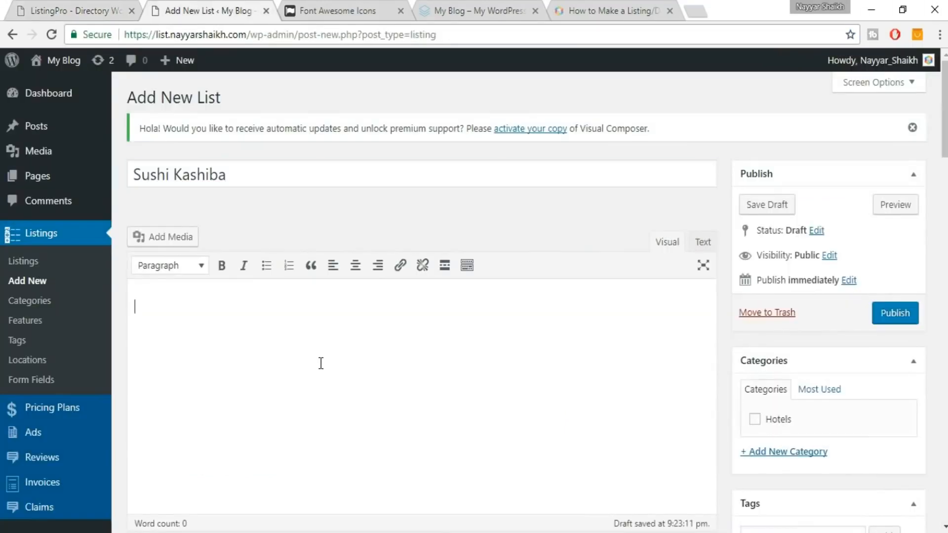
key("ctrl+v")
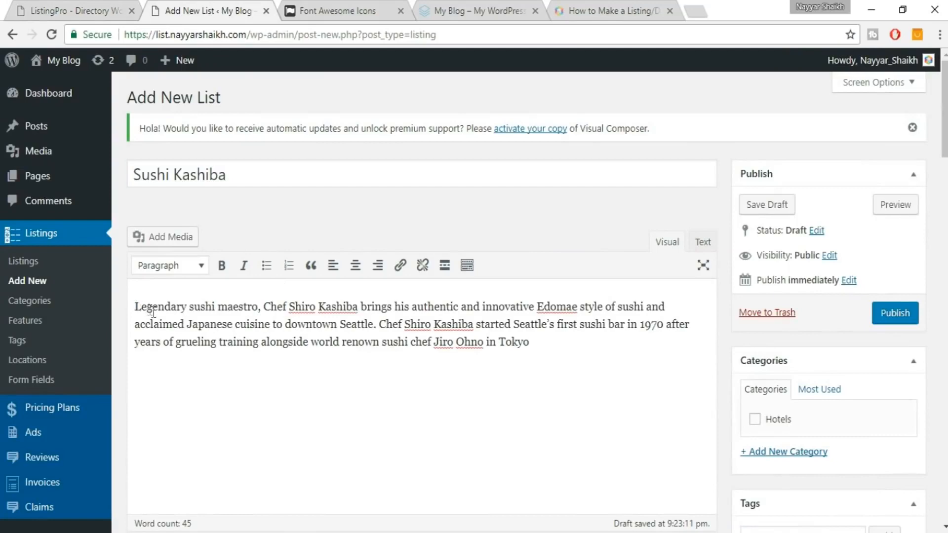
left_click(99, 9)
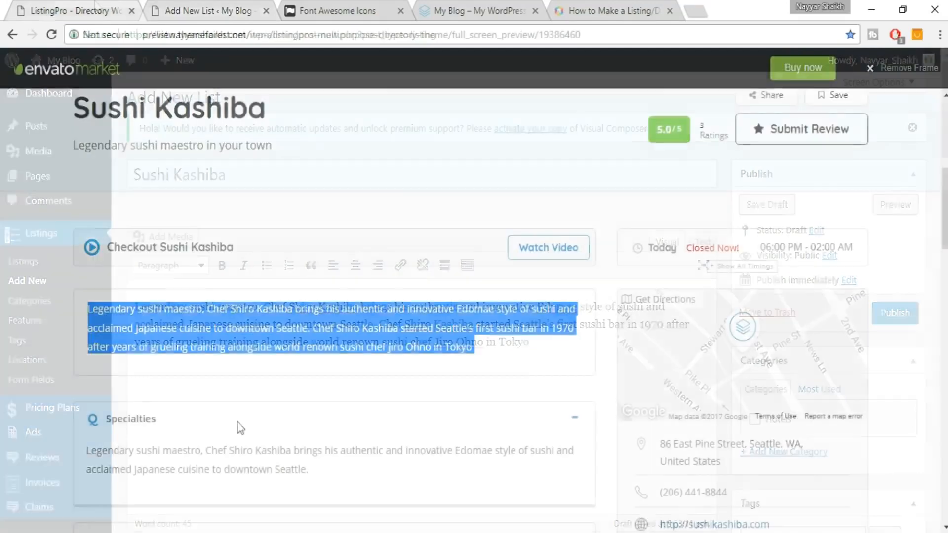
left_click(245, 347)
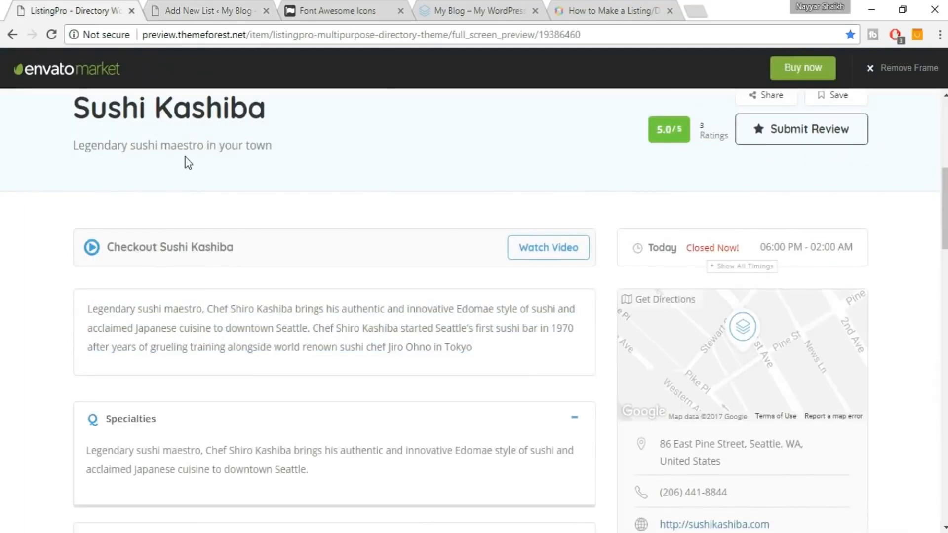
scroll(187, 138, "up", 2)
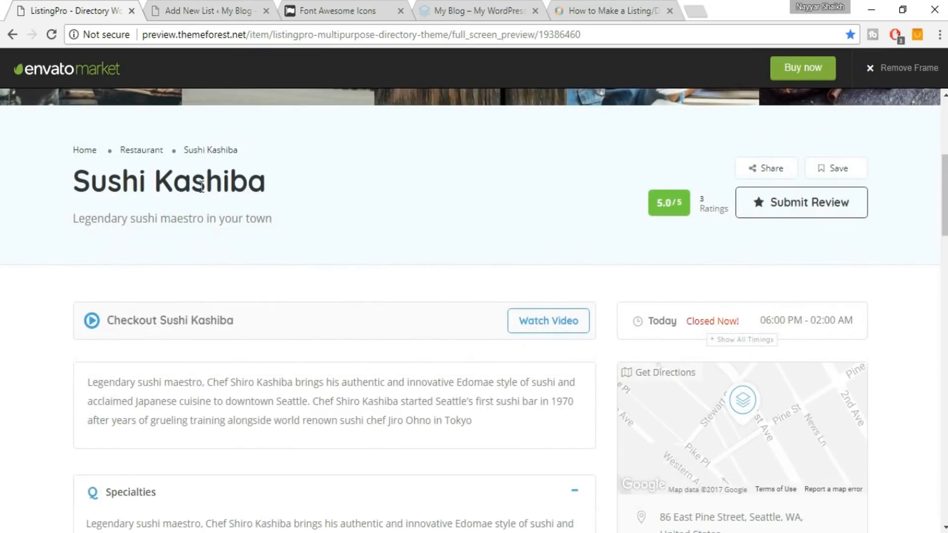
left_click(217, 8)
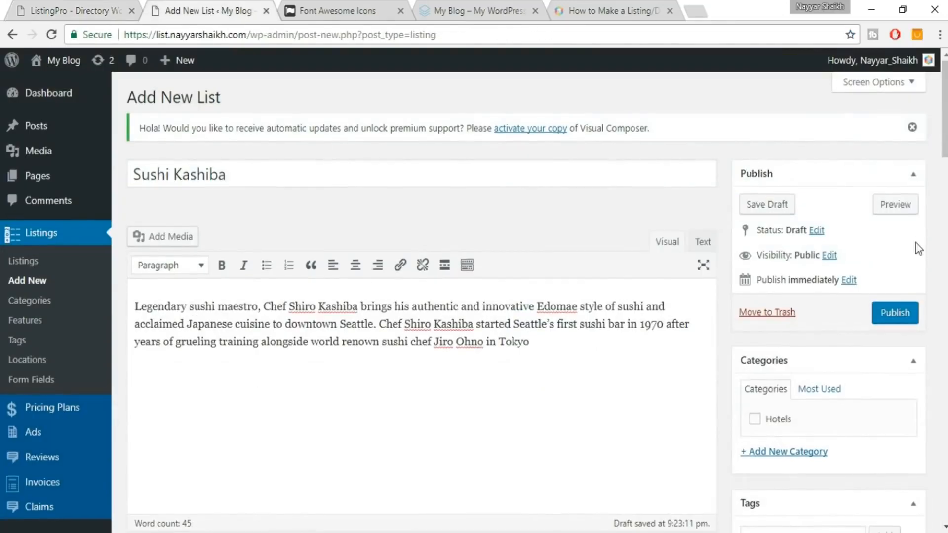
scroll(918, 249, "down", 2)
- Check Hotels and create a new Restaurants category for the listing
left_click(755, 346)
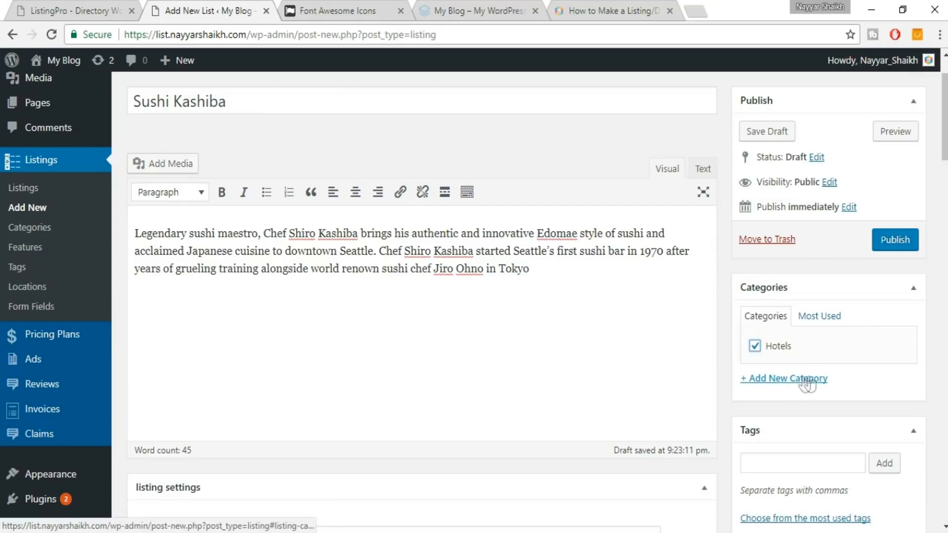
left_click(789, 388)
type("Re")
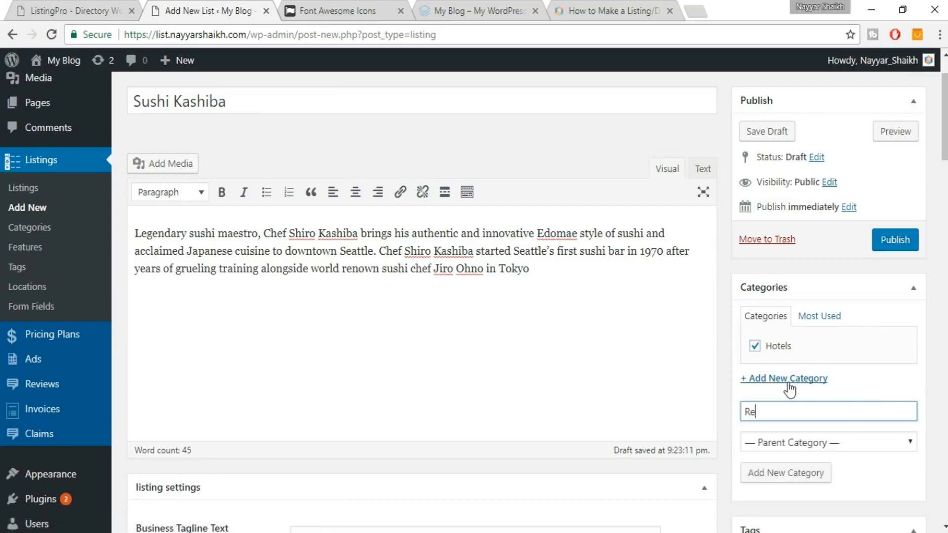
type("staurants")
left_click(803, 470)
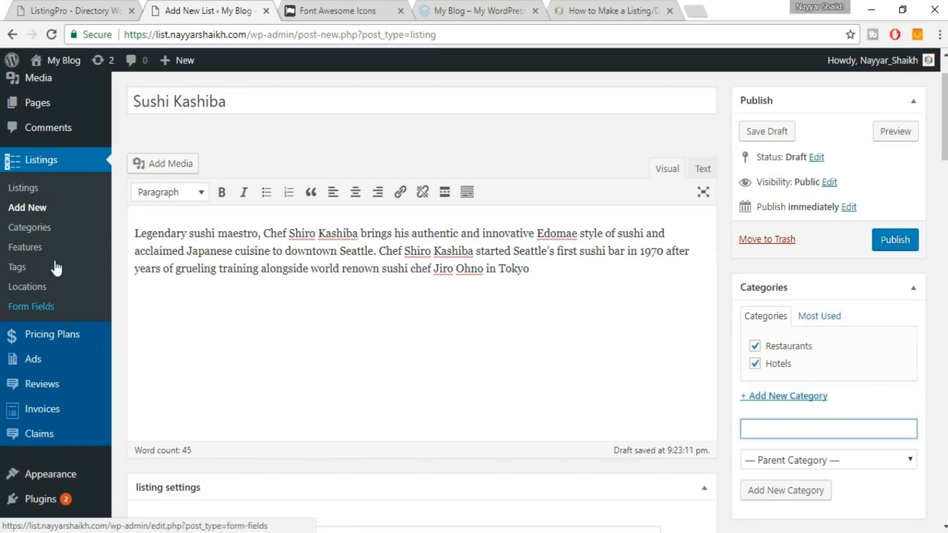
- Add the Hotel tag to the listing from the 'hot' suggestion
scroll(909, 326, "down", 6)
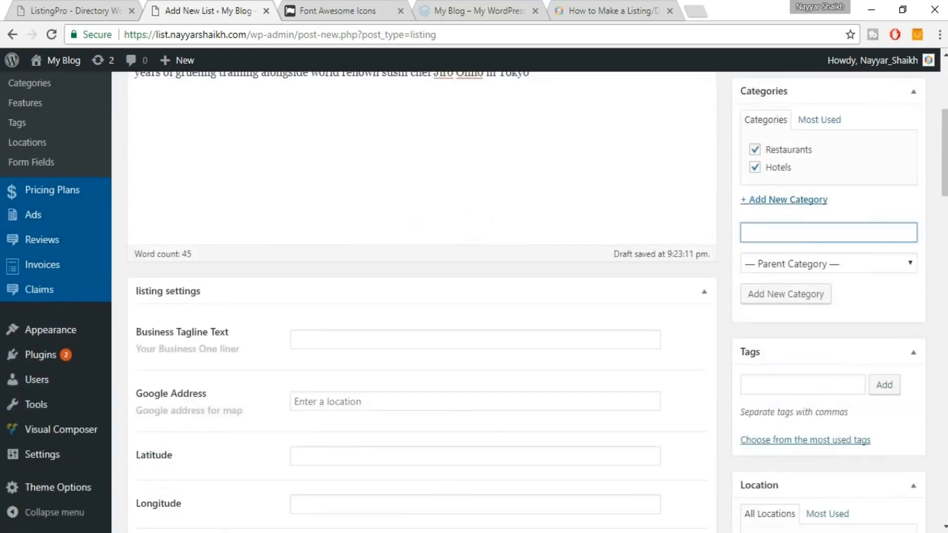
left_click(780, 293)
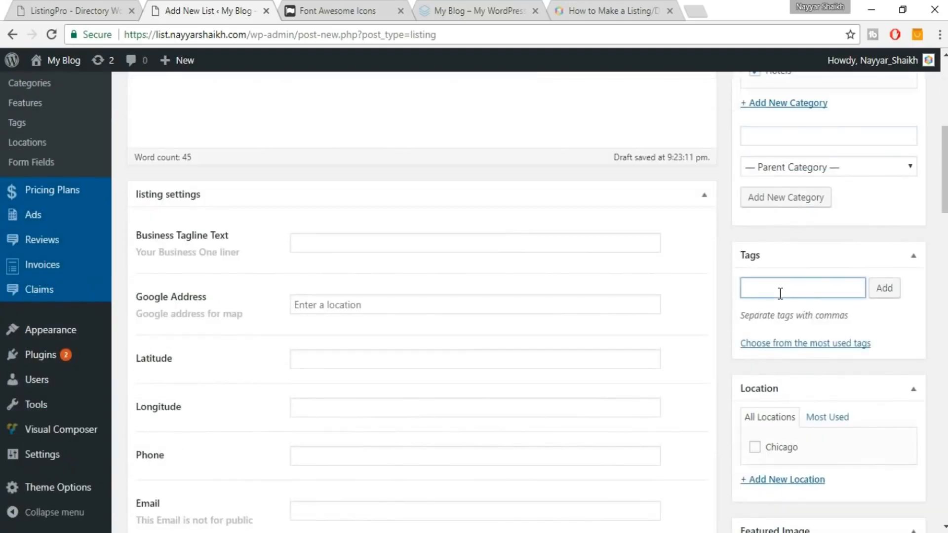
type("hot")
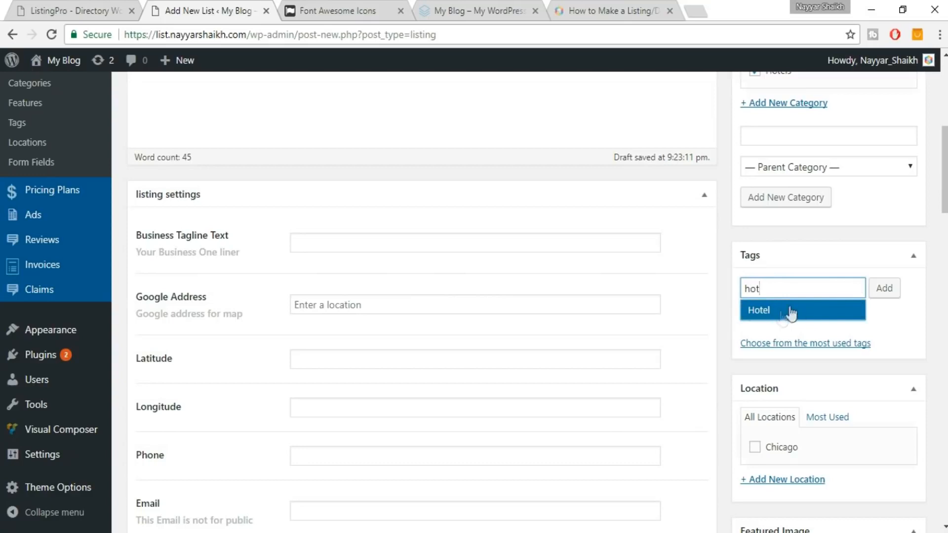
left_click(793, 311)
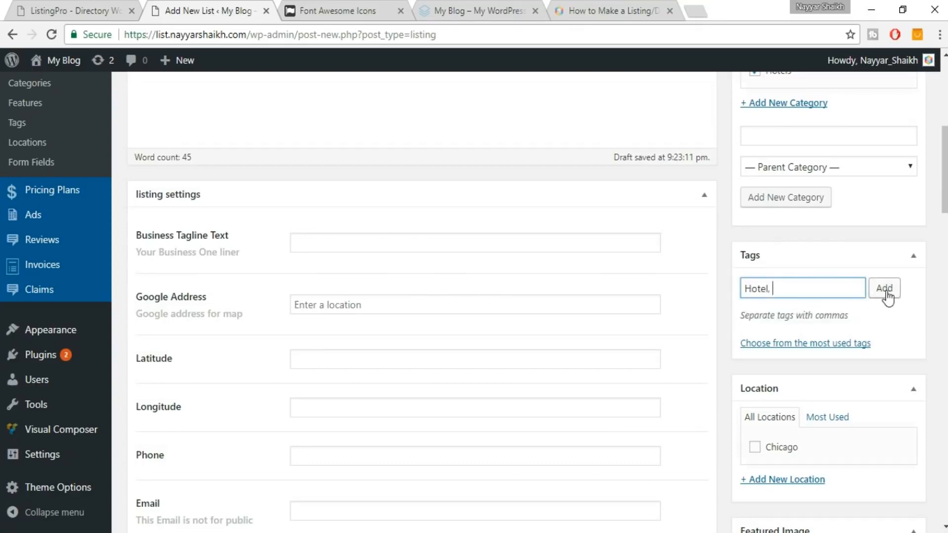
left_click(886, 291)
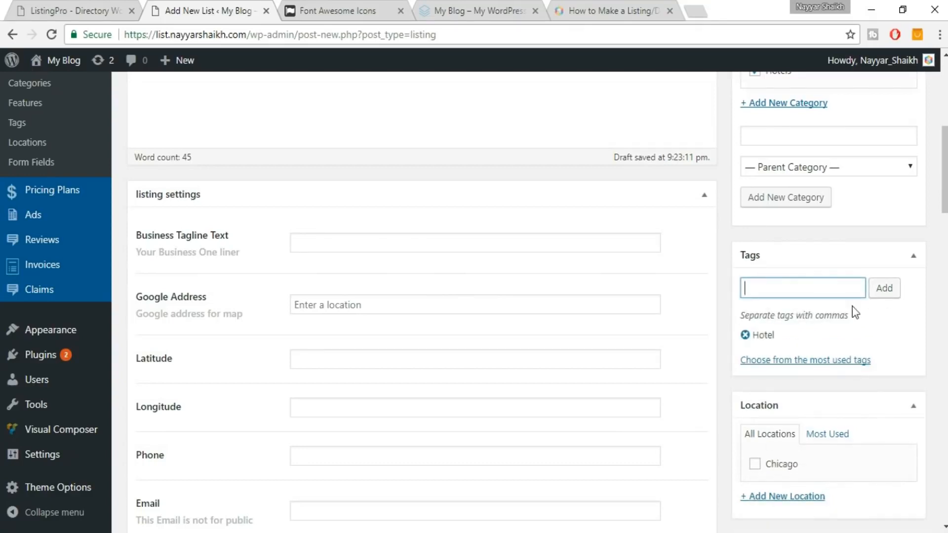
scroll(605, 274, "up", 2)
scroll(362, 232, "down", 4)
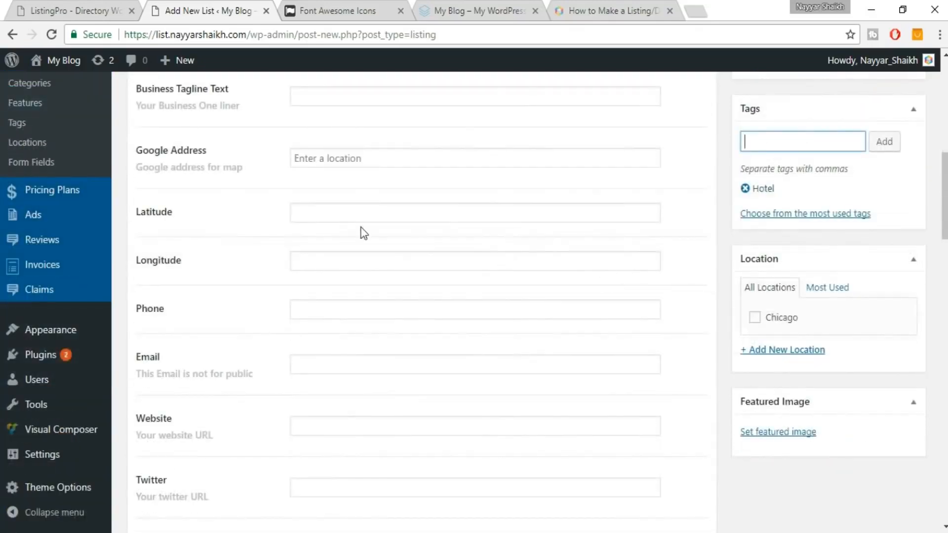
scroll(439, 286, "up", 3)
left_click(349, 252)
- Copy the demo's tagline 'Legendary sushi maestro in your town' into Business Tagline Text
left_click(58, 5)
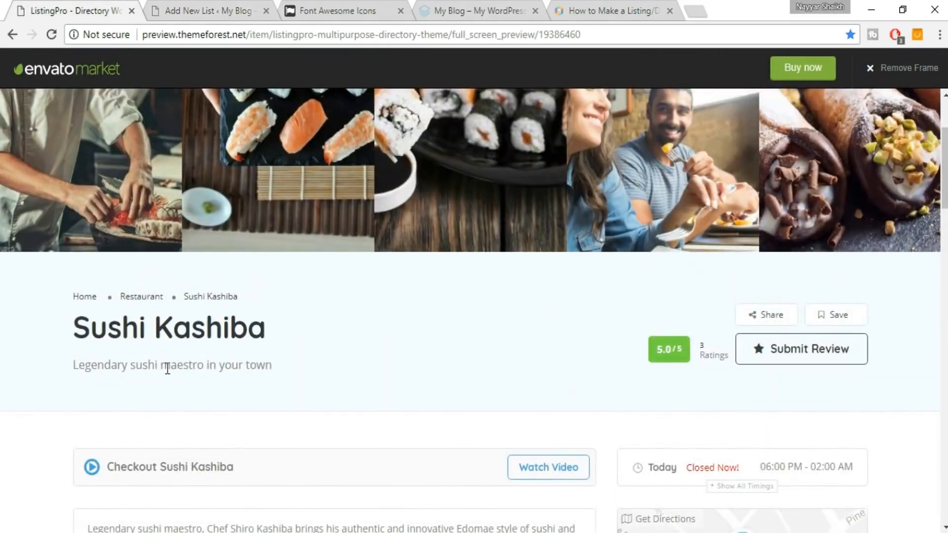
triple_click(167, 369)
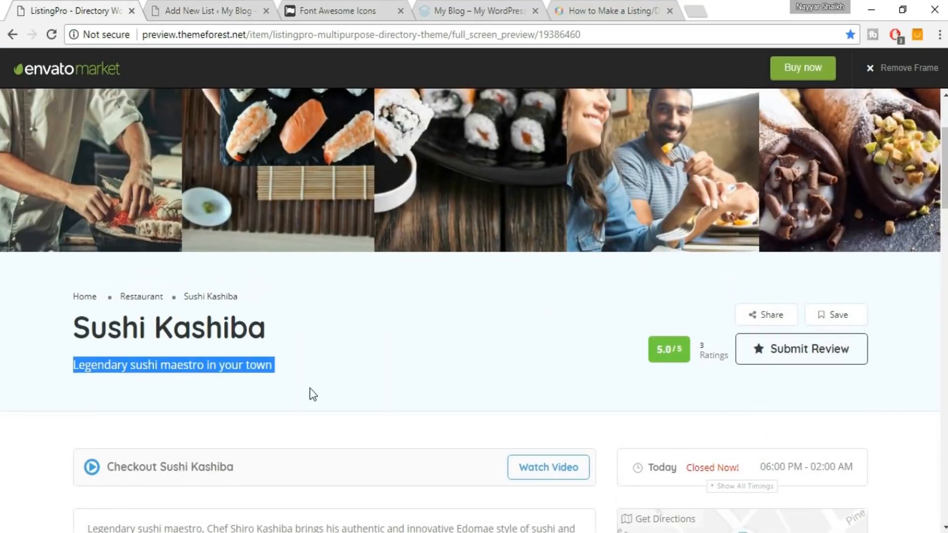
left_click(211, 11)
key("ctrl+v")
left_click(442, 289)
left_click(386, 302)
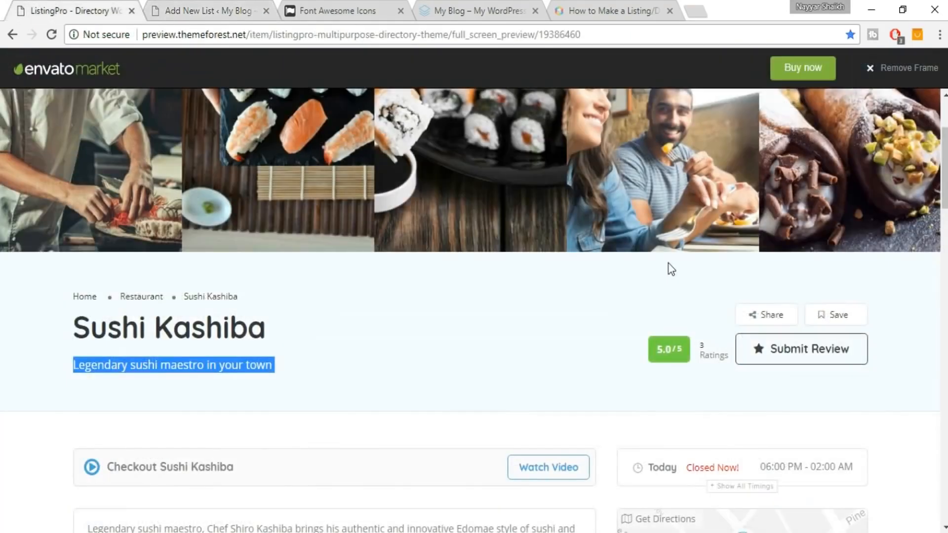
left_click(58, 11)
scroll(658, 307, "down", 7)
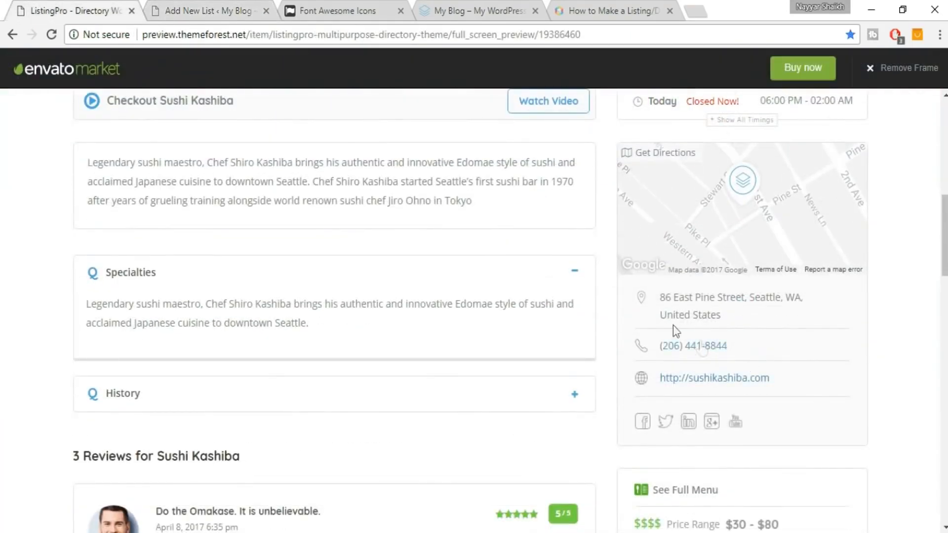
triple_click(681, 302)
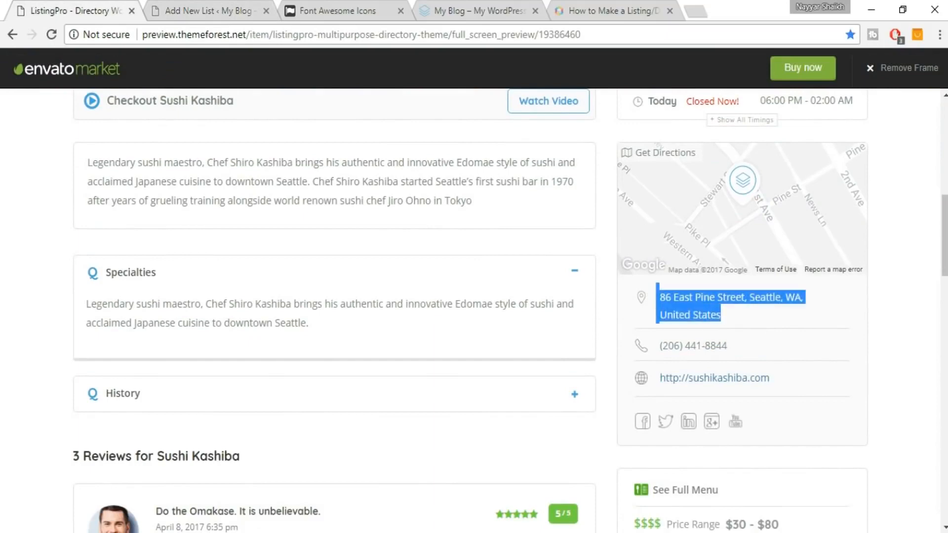
scroll(910, 314, "down", 8)
scroll(903, 317, "up", 6)
left_click(864, 285)
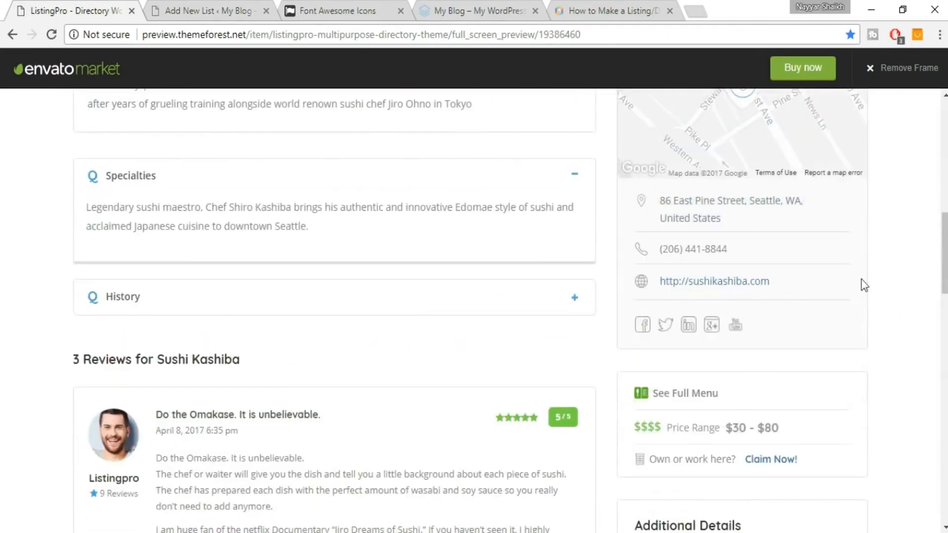
left_click_drag(720, 217, 654, 193)
key("ctrl+c")
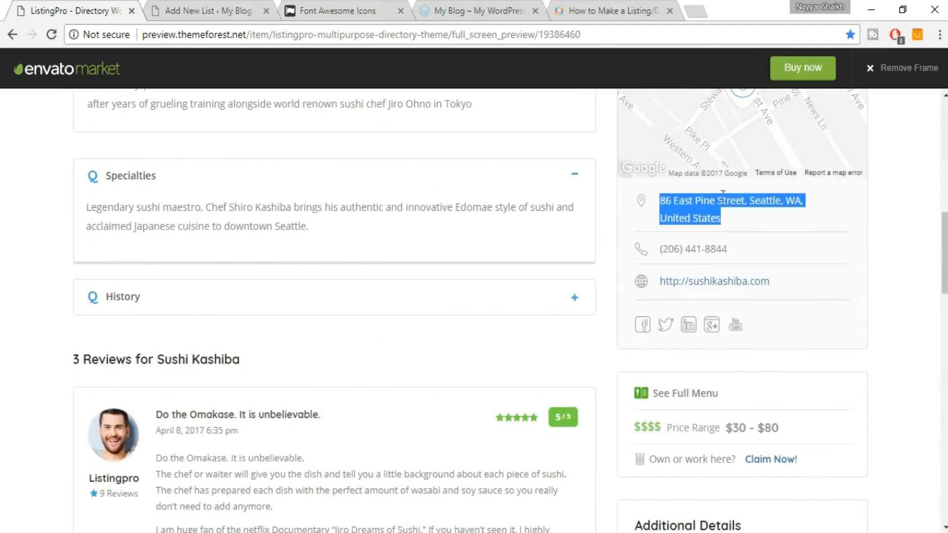
left_click(258, 7)
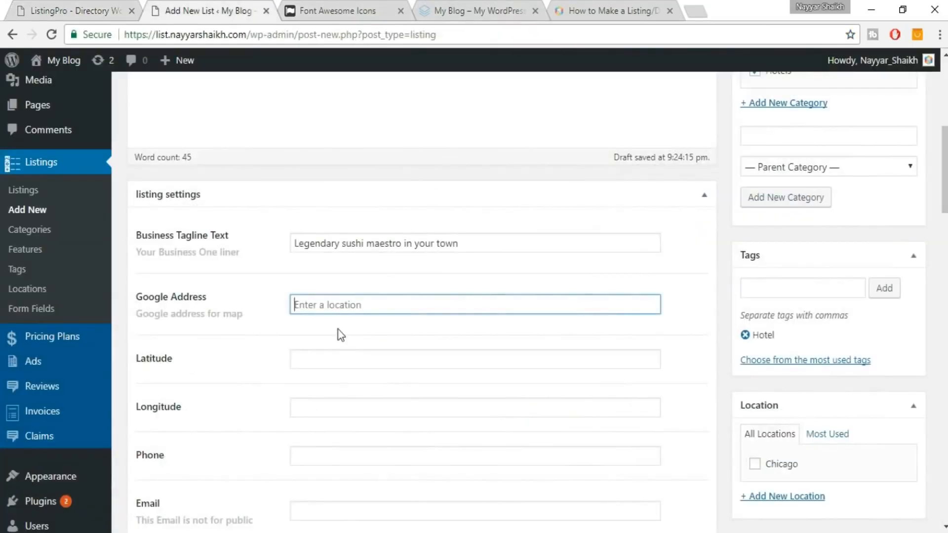
left_click(355, 364)
key("ctrl+v")
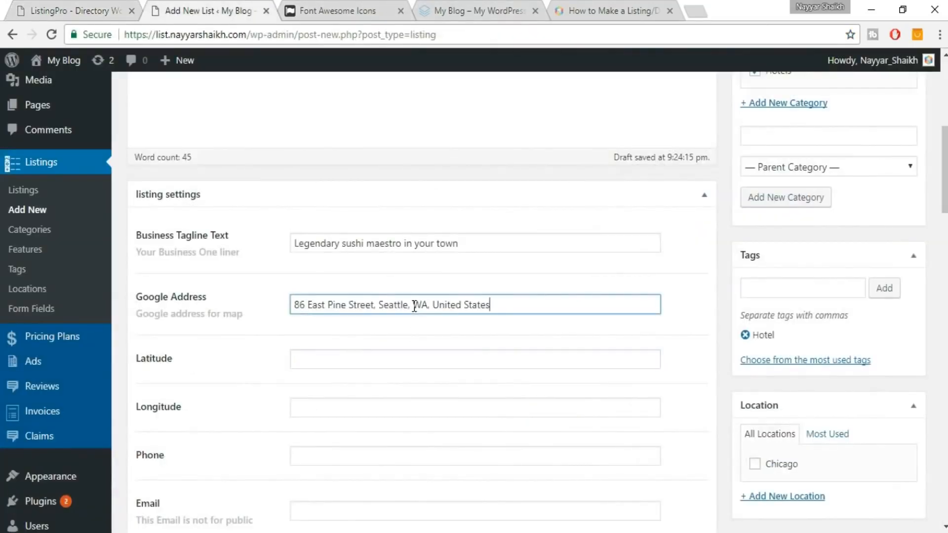
left_click(262, 332)
scroll(274, 340, "down", 3)
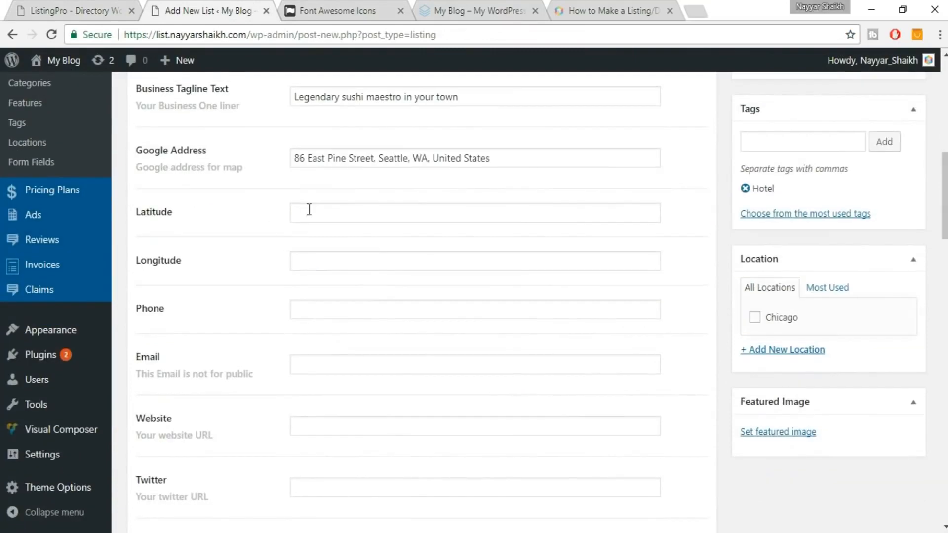
left_click(344, 214)
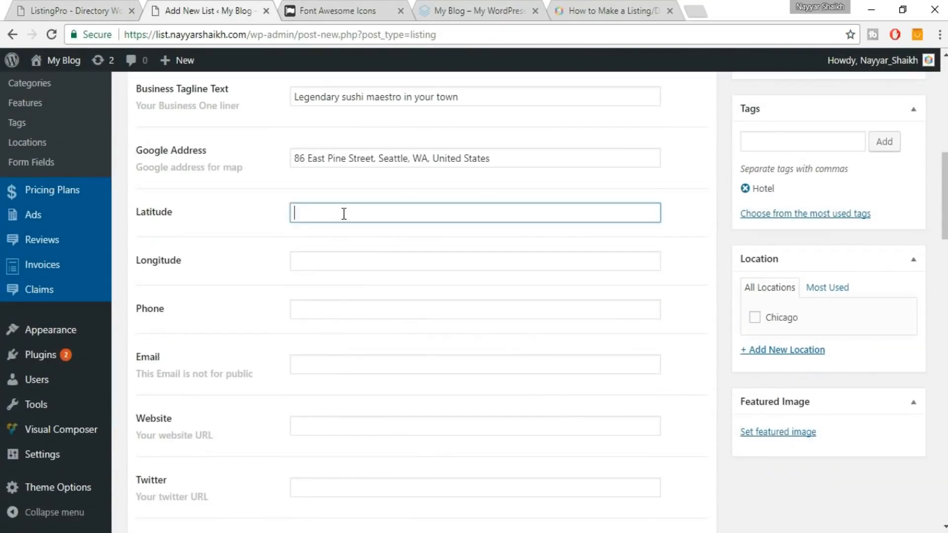
left_click(700, 10)
- Look up the pasted address on latlong.net to get its coordinates
type("la")
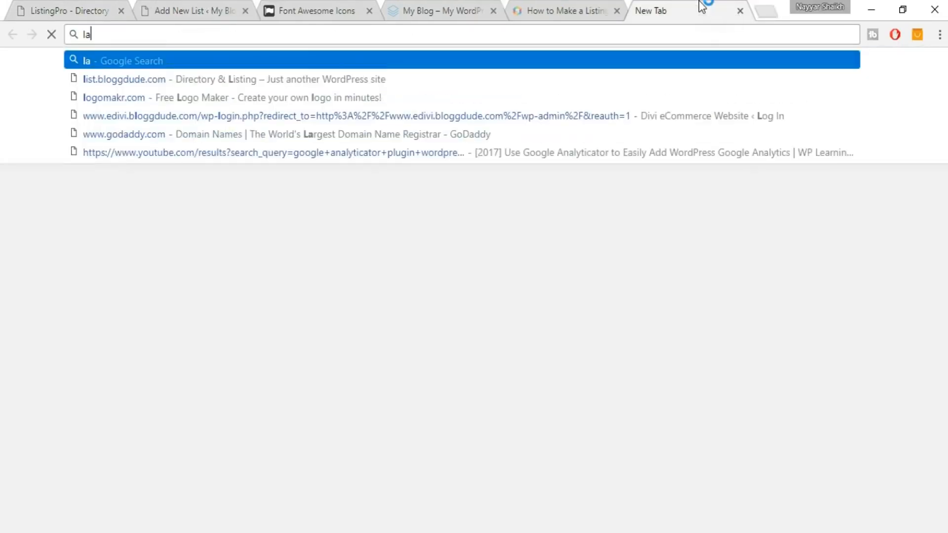
type("tl")
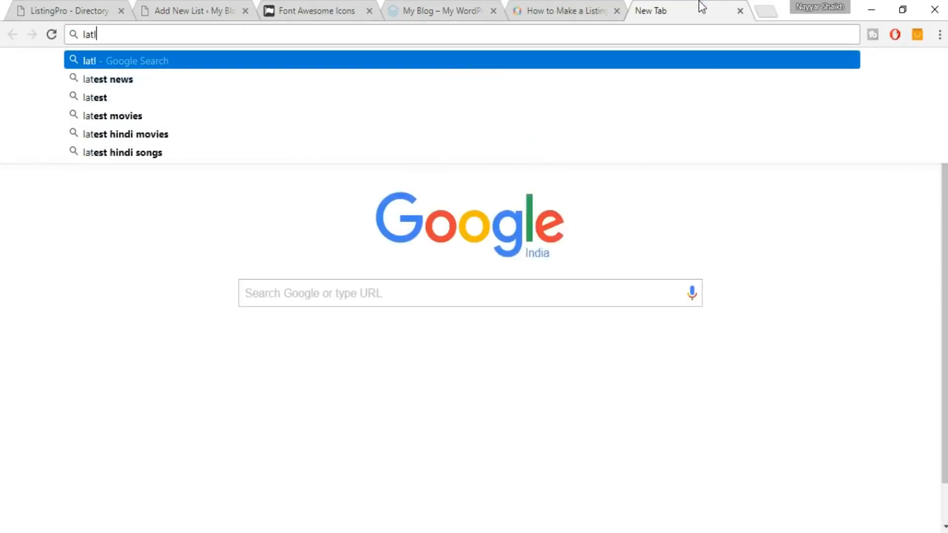
type("ong.net")
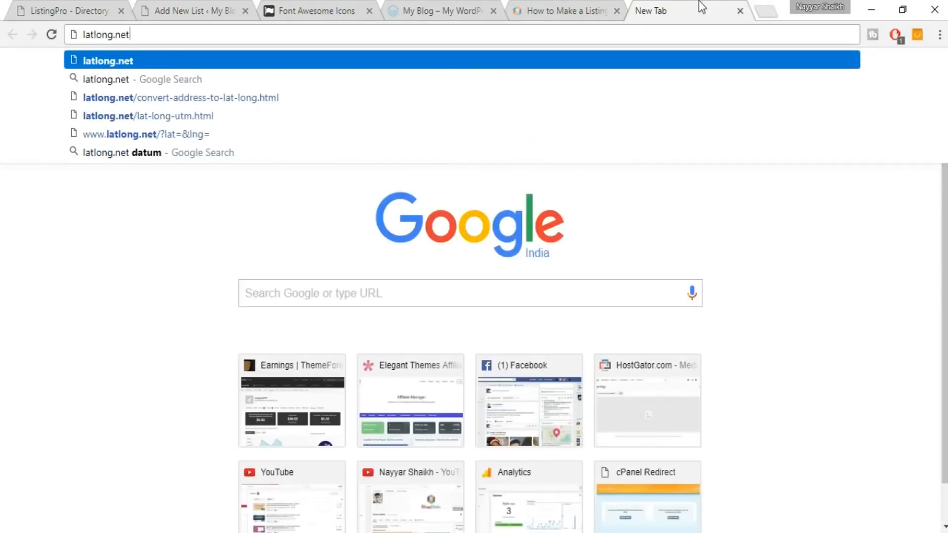
key("Return")
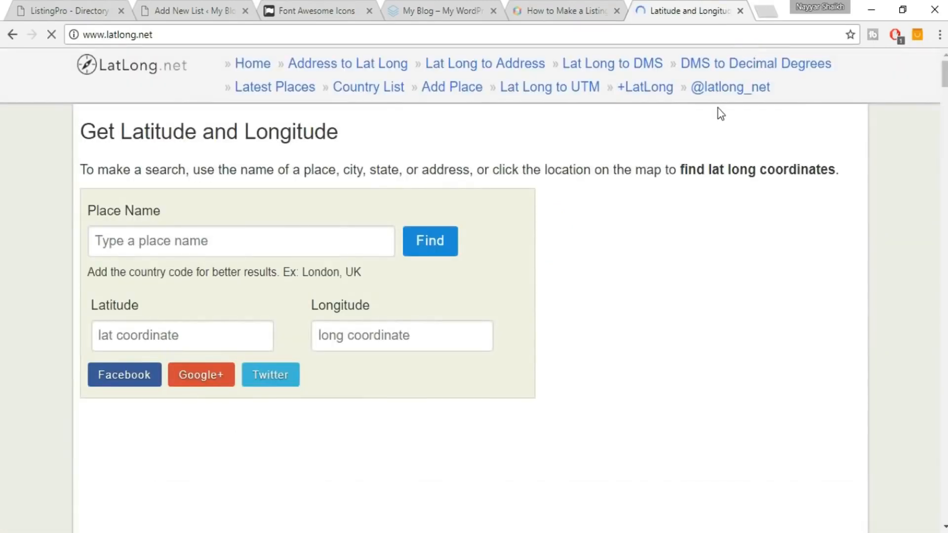
left_click(199, 242)
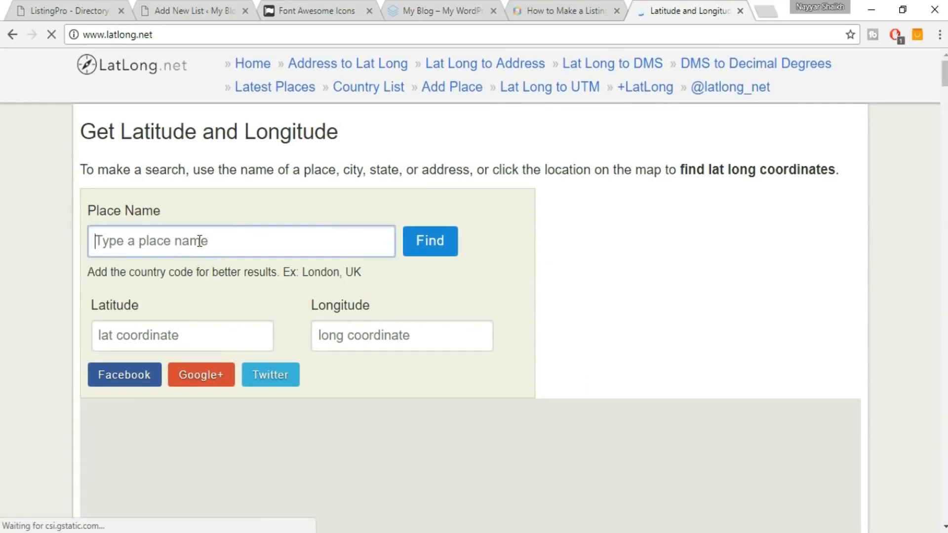
key("ctrl+v")
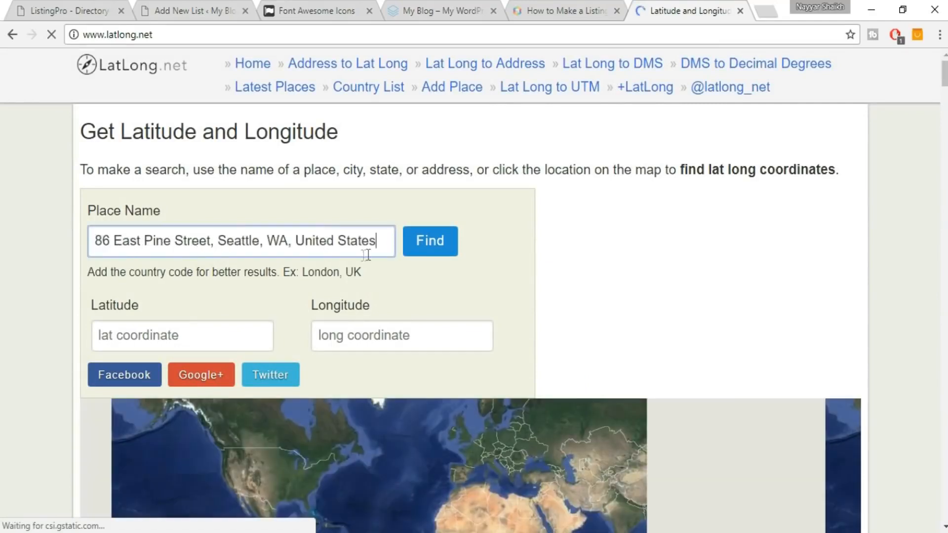
left_click(428, 251)
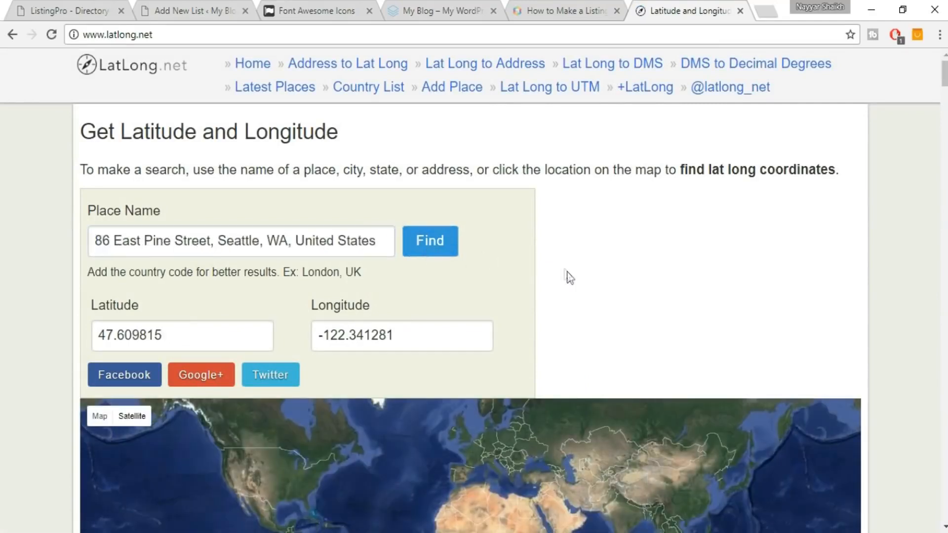
- Copy the latitude 47.609815 from the results
left_click(201, 338)
left_click_drag(200, 338, 78, 324)
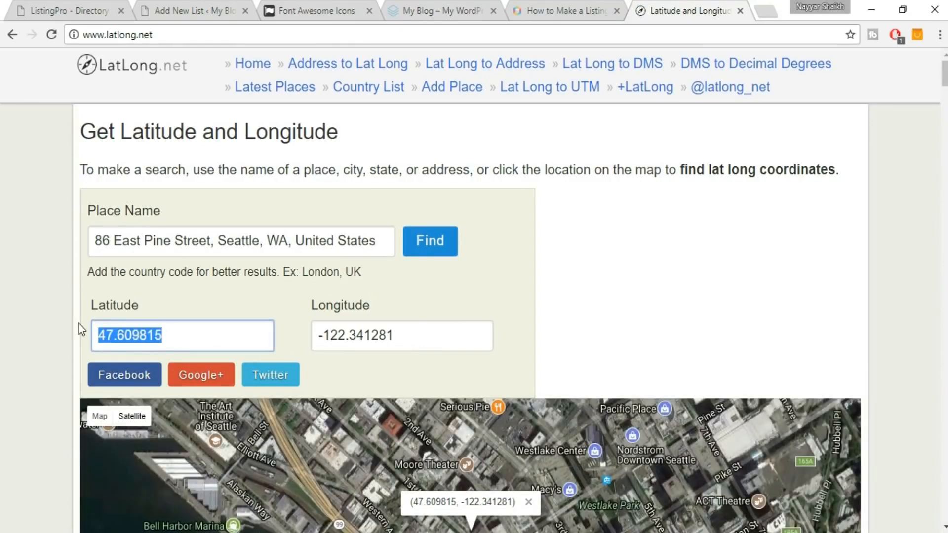
key("ctrl+c")
left_click(207, 9)
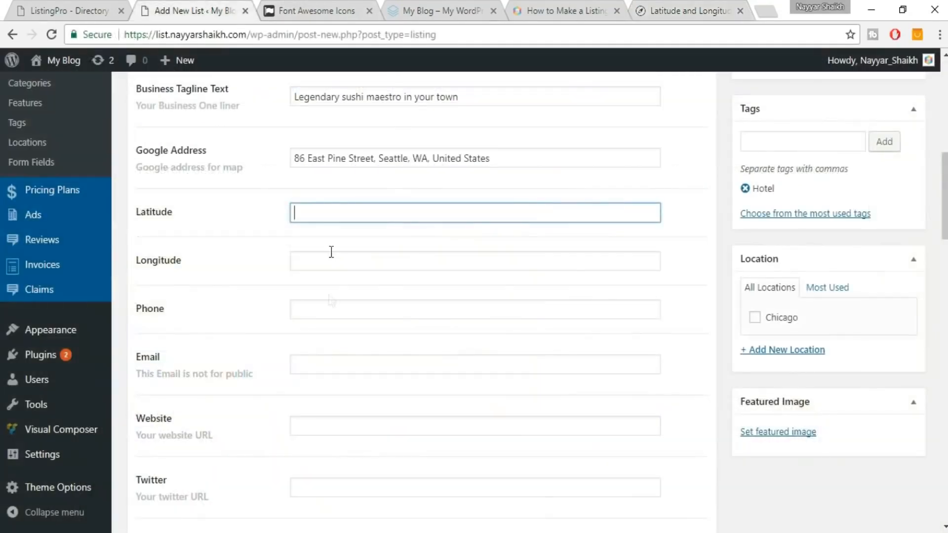
- Fill in Latitude 47.609815 and Longitude -122.341281 on the listing form
key("ctrl+v")
left_click(710, 6)
left_click_drag(421, 340, 309, 339)
key("ctrl+c")
left_click(188, 9)
left_click(338, 267)
key("ctrl+v")
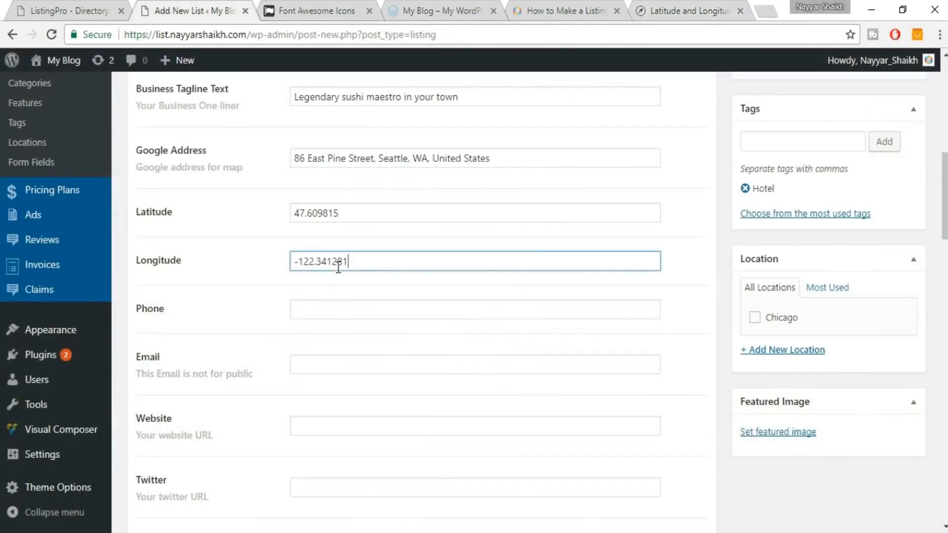
- Enter phone 123456798, and fill the Email and Website fields from browser suggestions
left_click(368, 317)
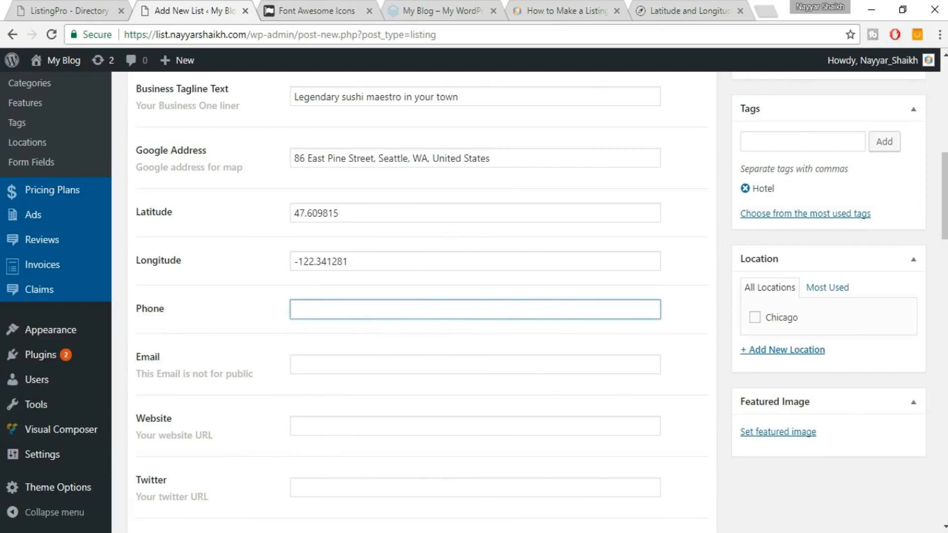
type("1234567980")
scroll(654, 389, "down", 2)
left_click(499, 286)
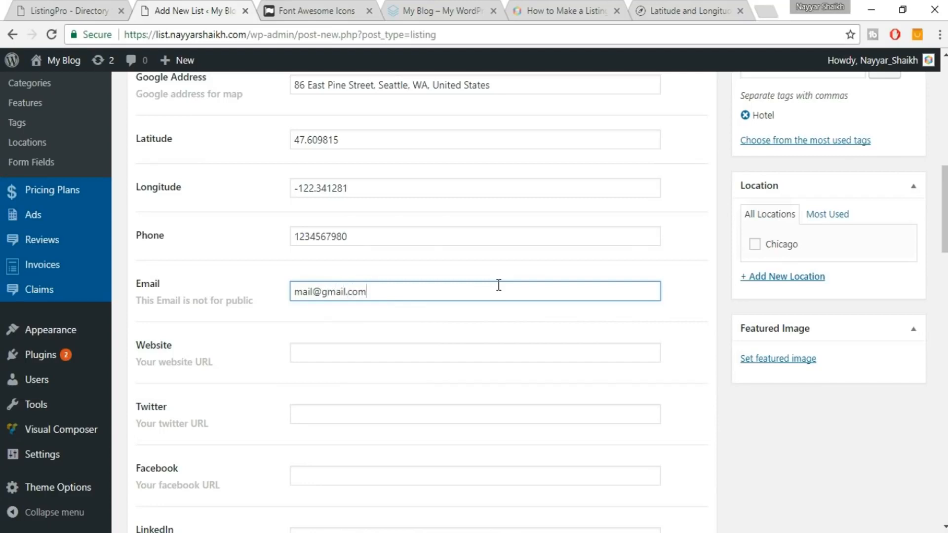
scroll(427, 277, "down", 2)
left_click(428, 280)
type("website.com")
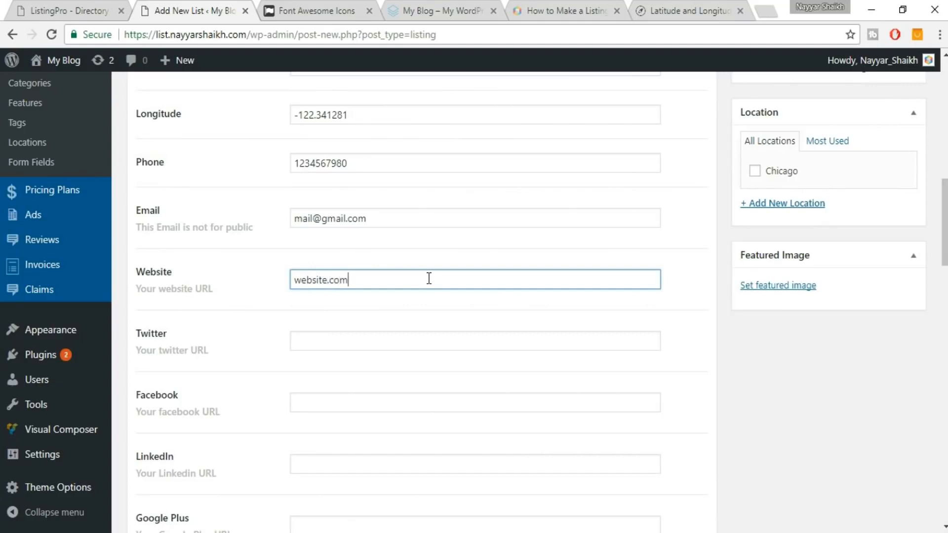
- Fill Twitter and Facebook from saved URLs and set the YouTube channel to Youtube.com/
left_click(420, 344)
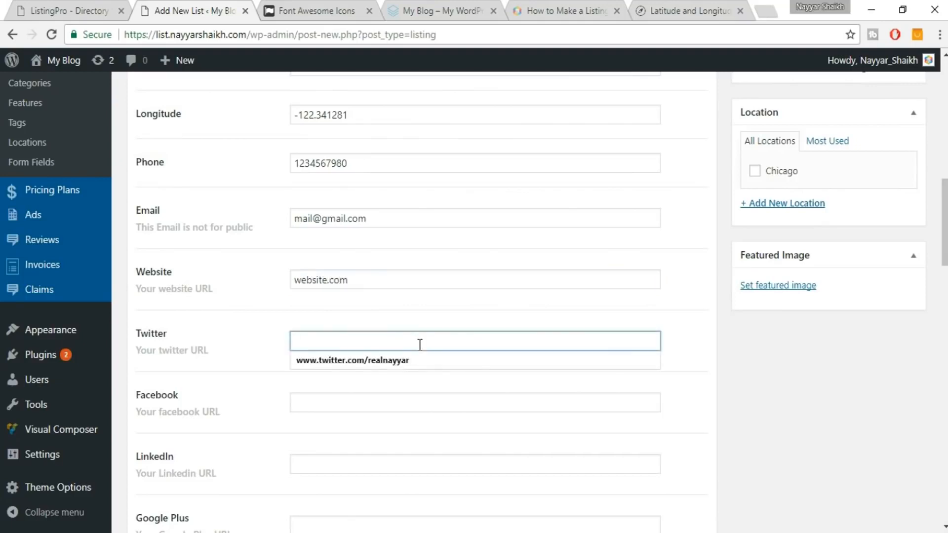
key("Down")
left_click(413, 367)
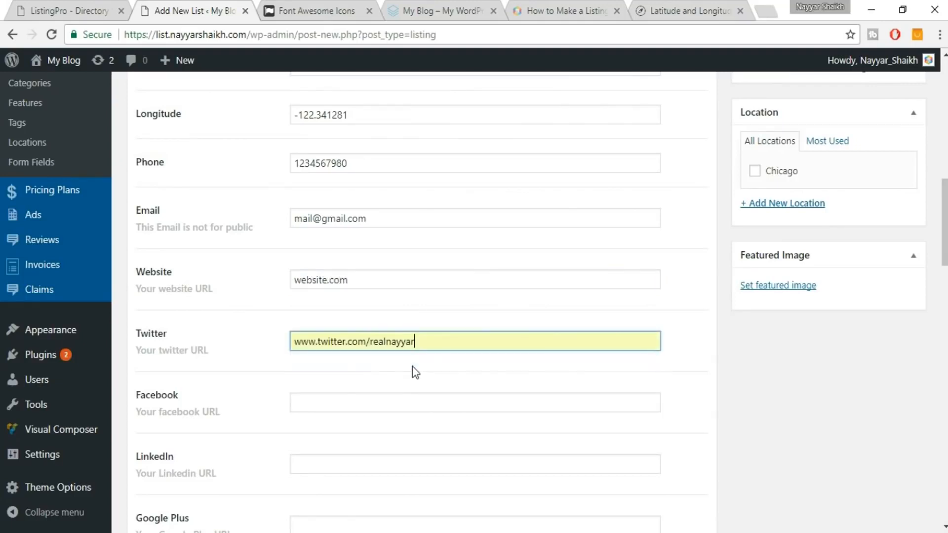
scroll(546, 355, "down", 3)
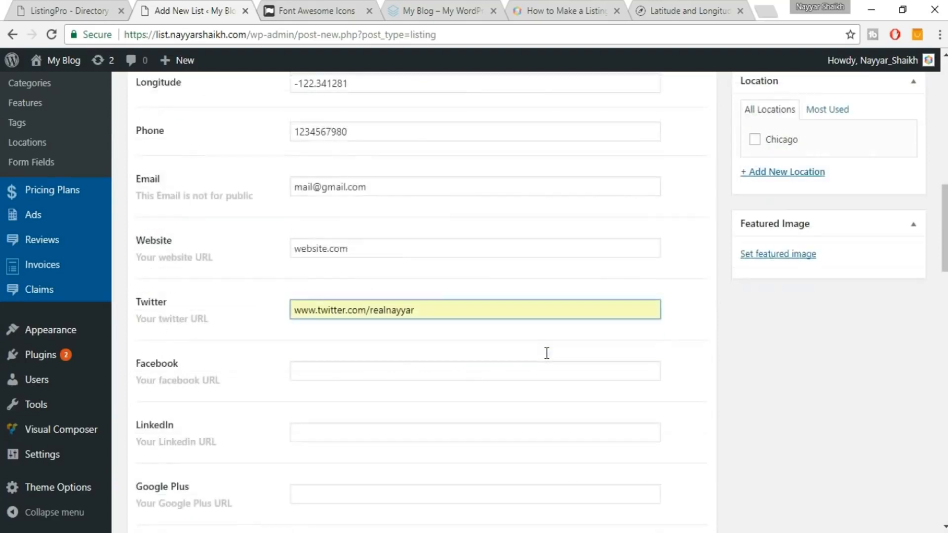
left_click(392, 262)
left_click(390, 269)
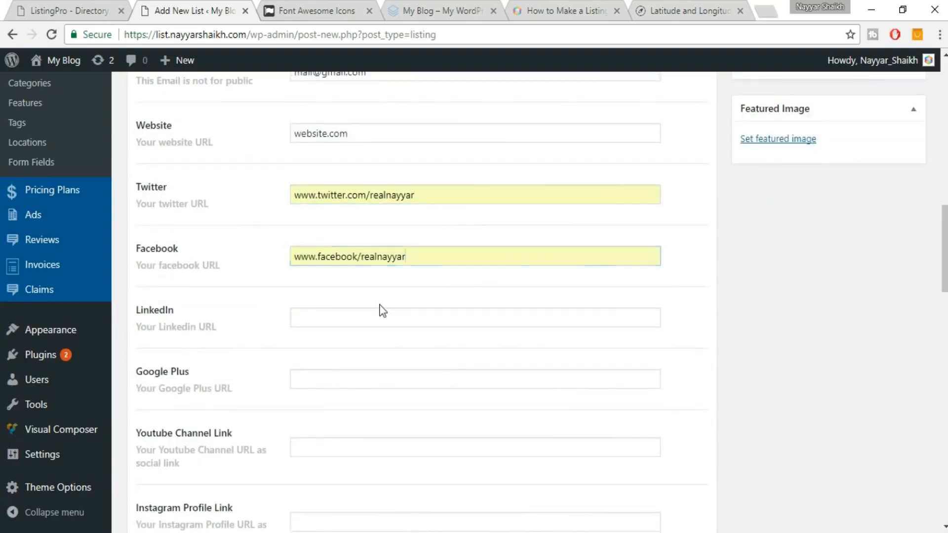
scroll(624, 335, "down", 2)
left_click(352, 371)
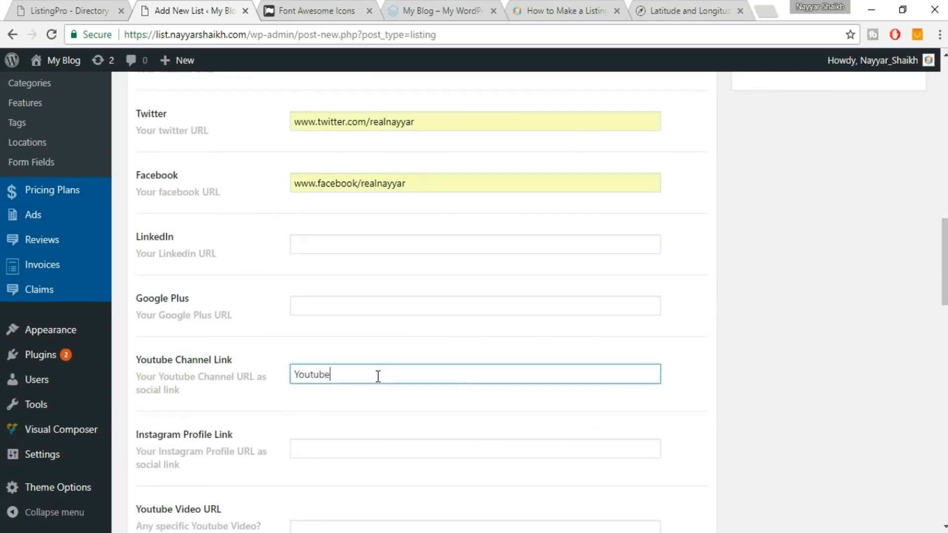
type("Youtube.com/nayyarshaikh")
scroll(378, 376, "down", 6)
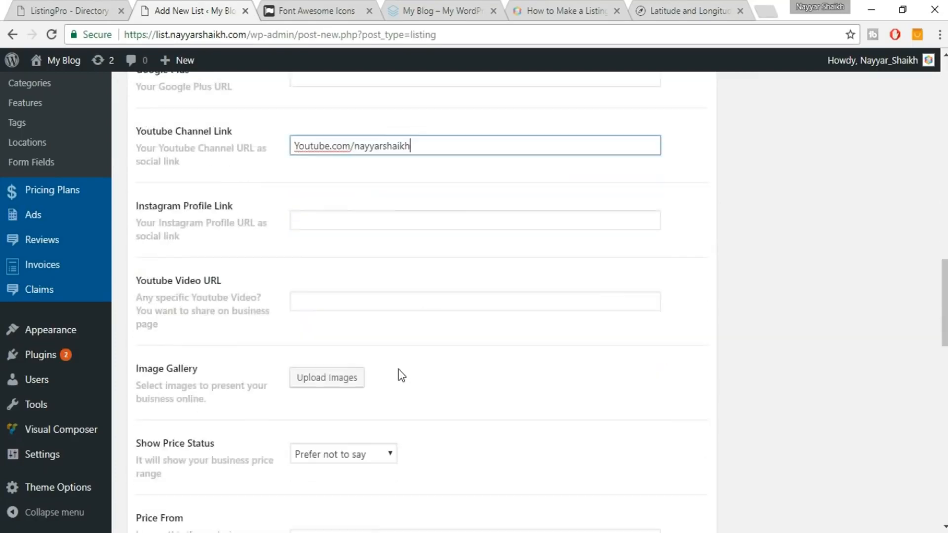
- Check the Sushi Kashiba demo page, then return to the listing form
left_click(371, 244)
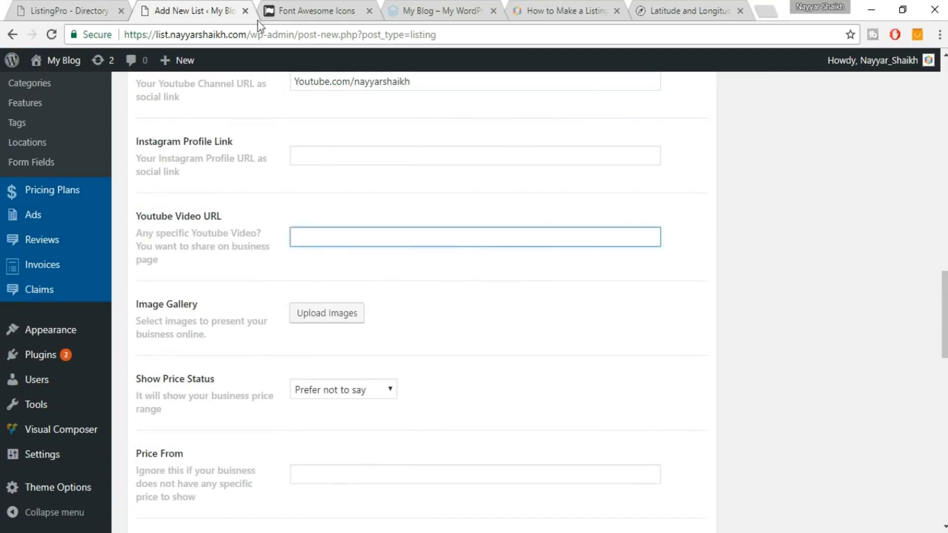
left_click(78, 14)
scroll(222, 195, "up", 6)
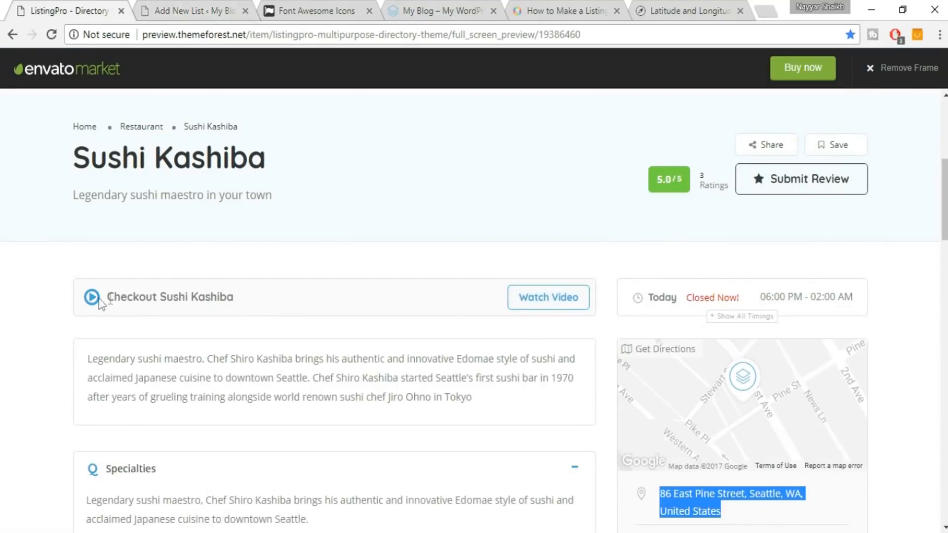
key("ctrl+Tab")
scroll(614, 318, "down", 1)
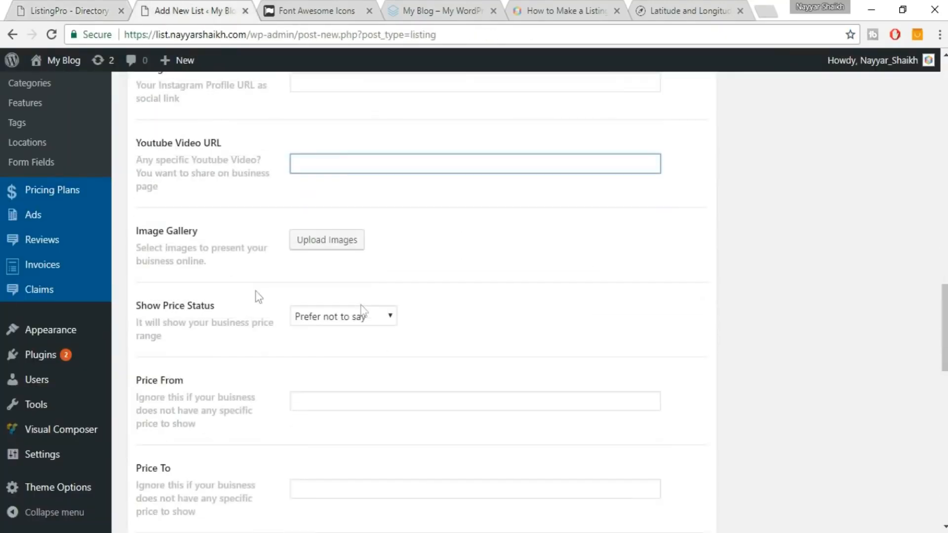
- Upload all five images from Images > Listing > Sushi and save the gallery
left_click(307, 250)
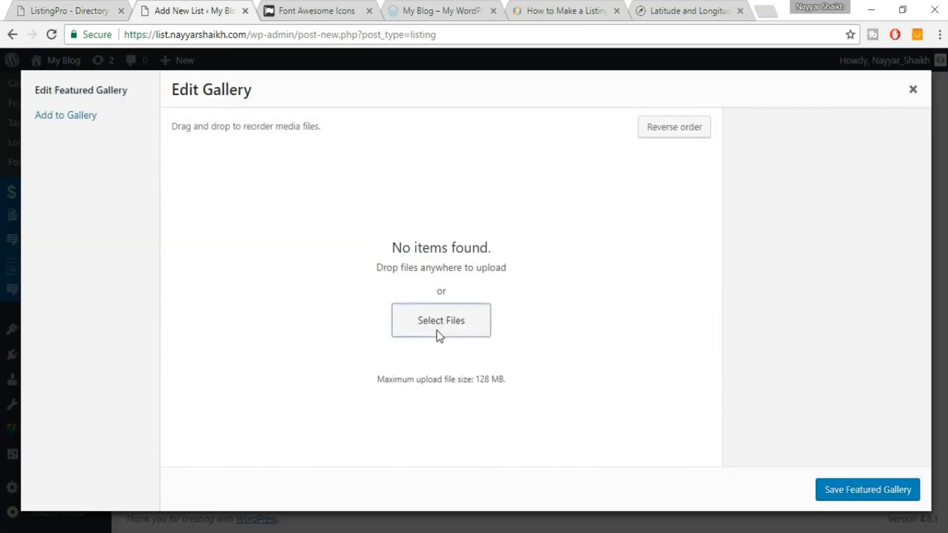
left_click(437, 332)
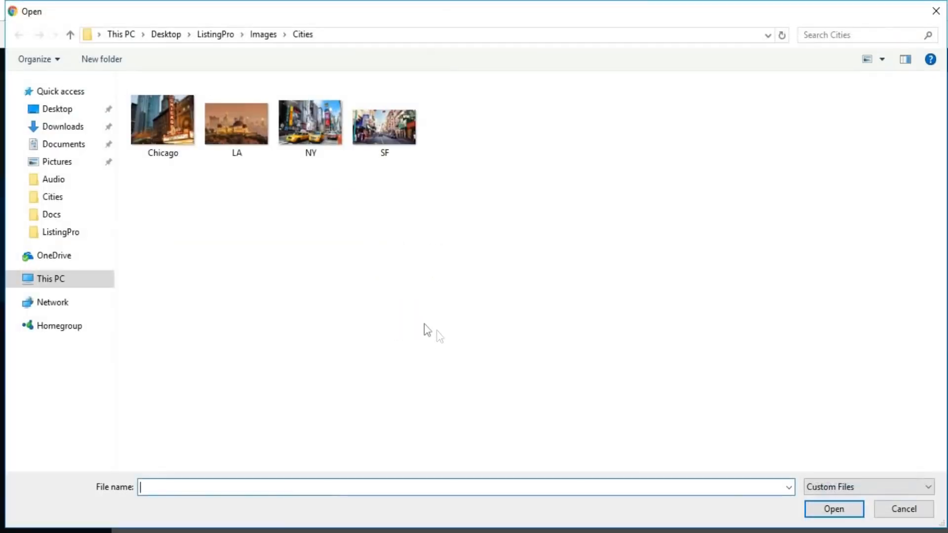
left_click(264, 35)
double_click(159, 138)
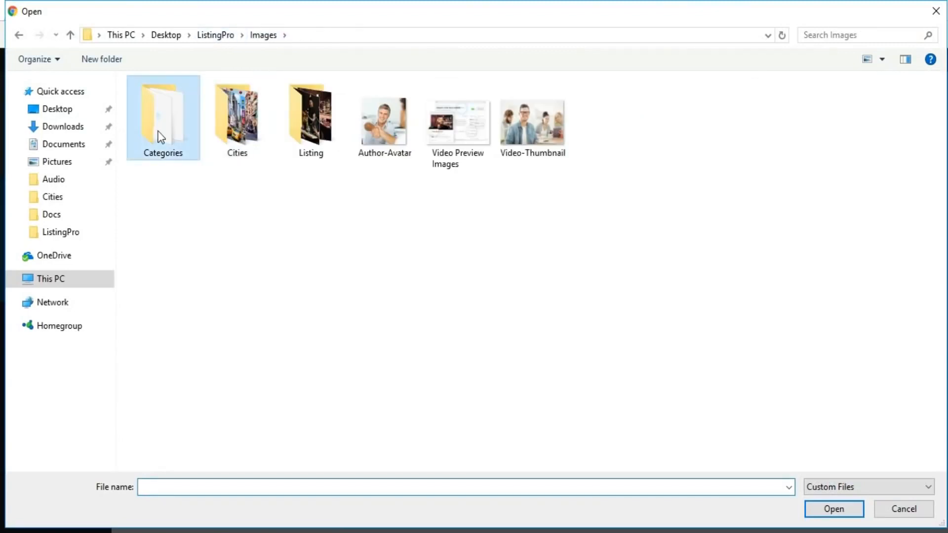
left_click(263, 35)
double_click(313, 153)
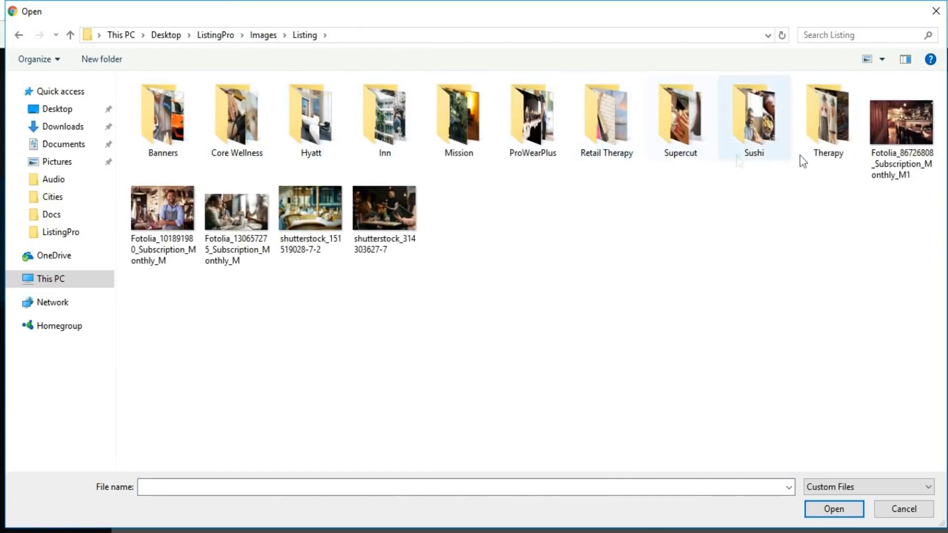
double_click(779, 137)
left_click_drag(622, 143, 147, 106)
left_click(820, 508)
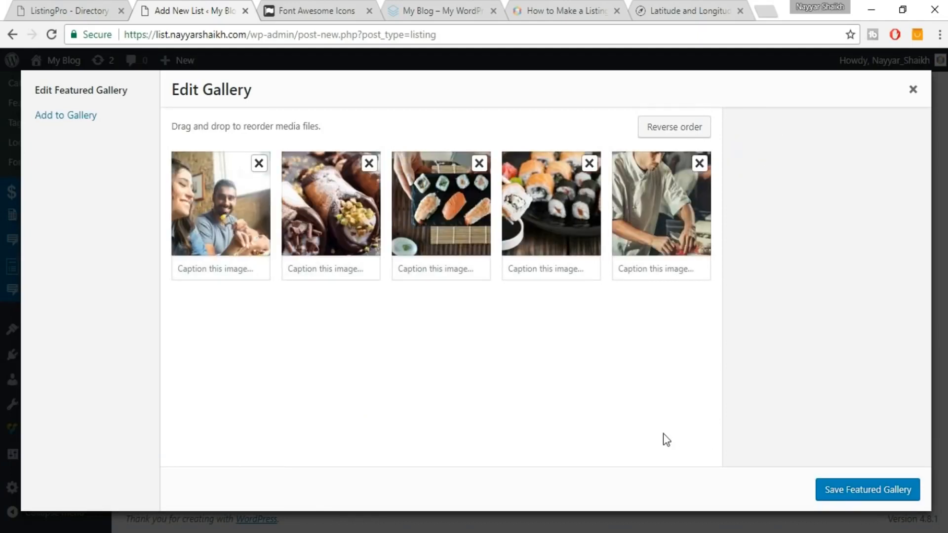
left_click(844, 491)
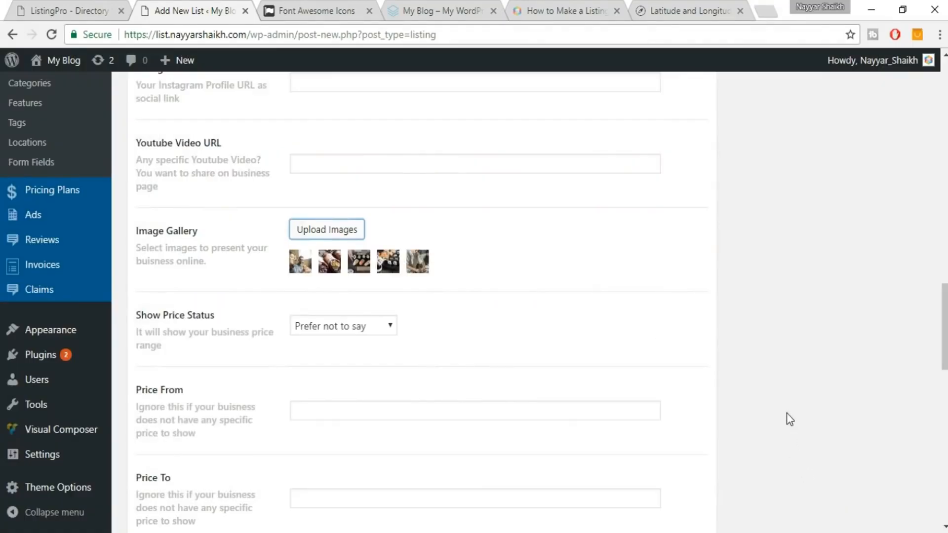
- Review the Sushi Kashiba demo listing for reference
scroll(787, 413, "down", 3)
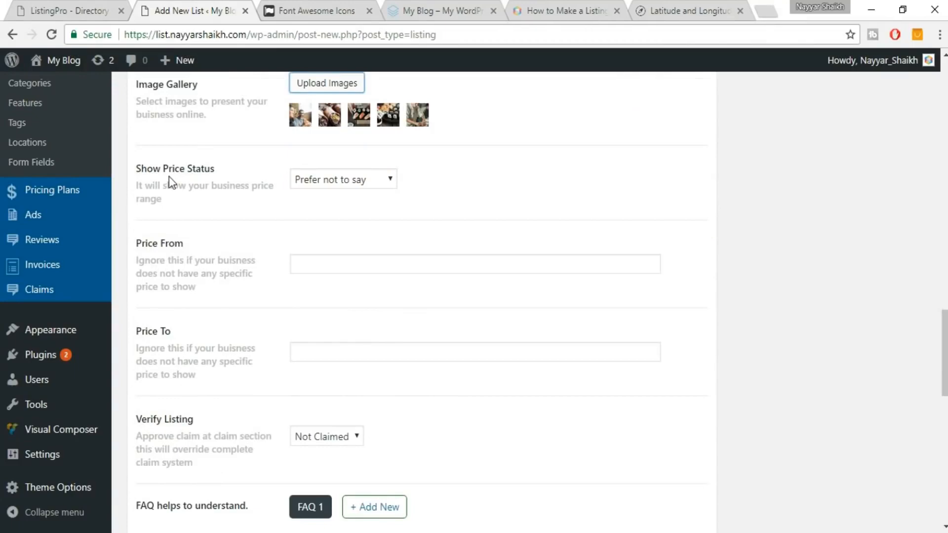
left_click(92, 9)
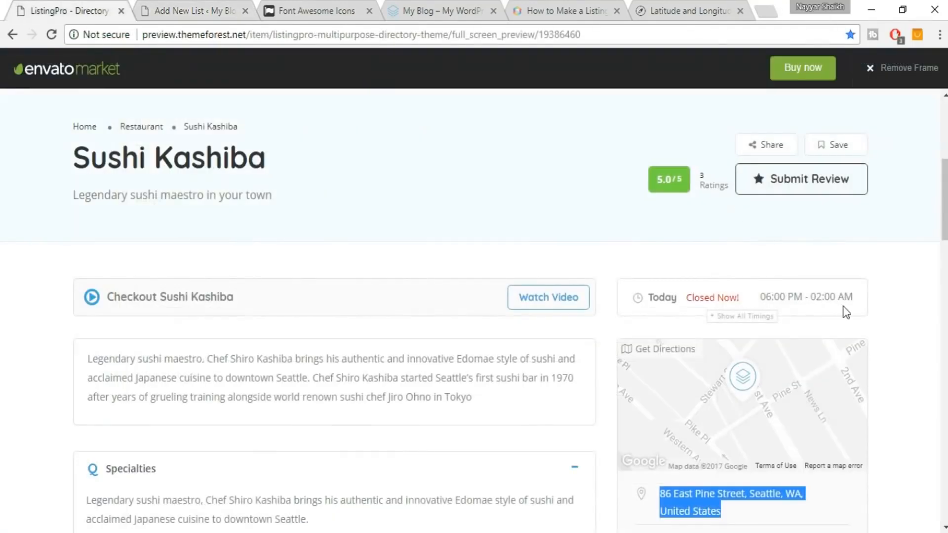
scroll(834, 326, "down", 7)
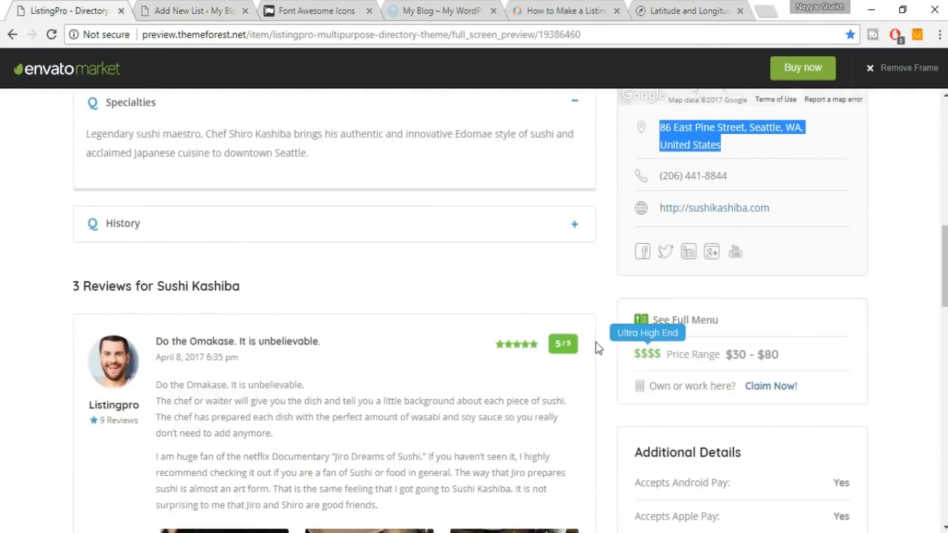
- Choose $$$ Pricey as the price status, with Price From $10 and Price To $100
left_click(197, 10)
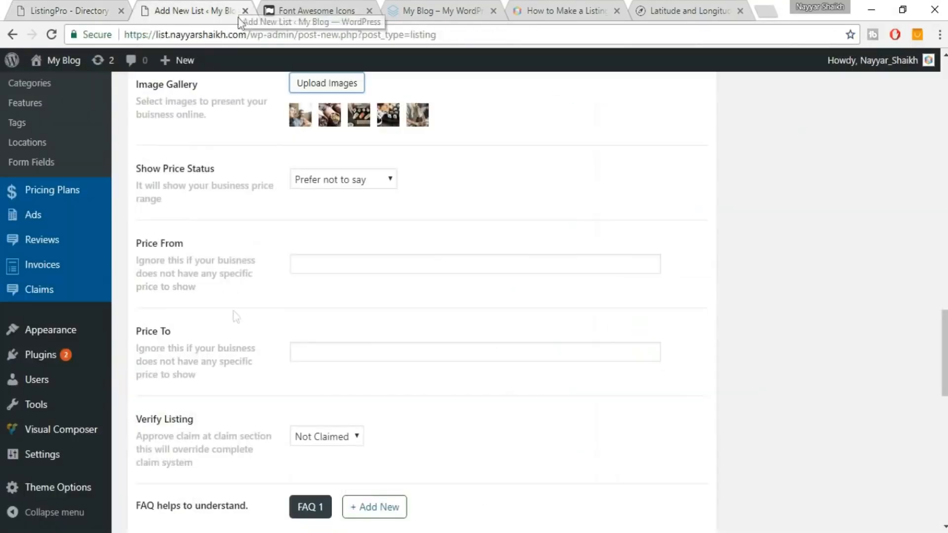
left_click(380, 180)
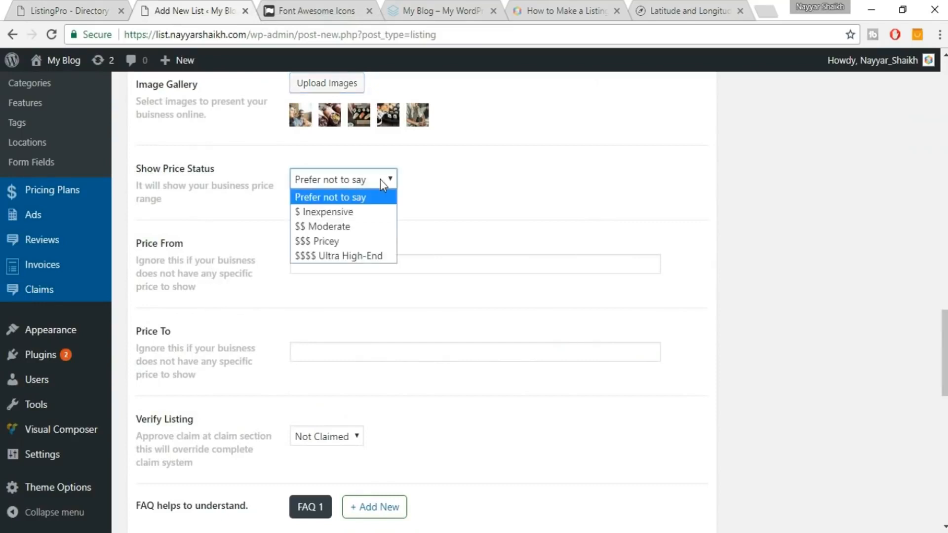
left_click(359, 242)
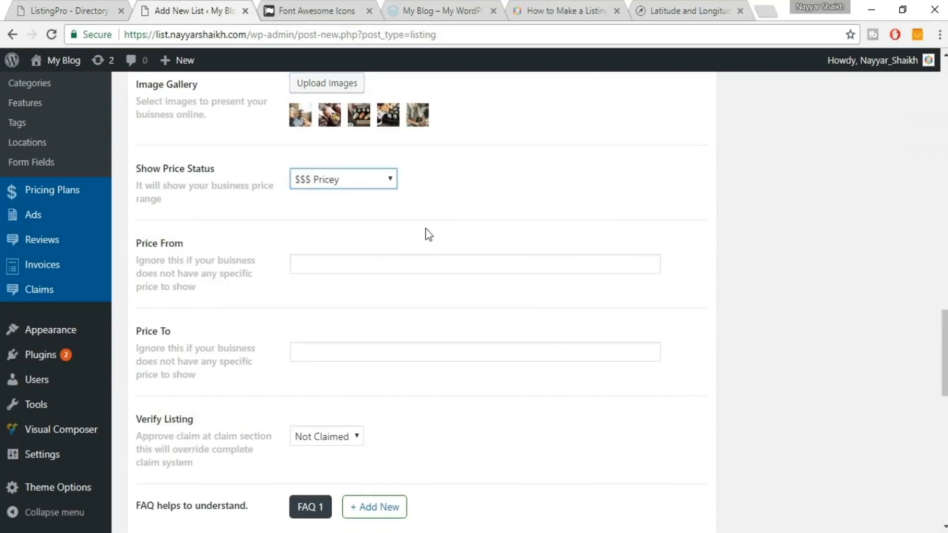
left_click(368, 261)
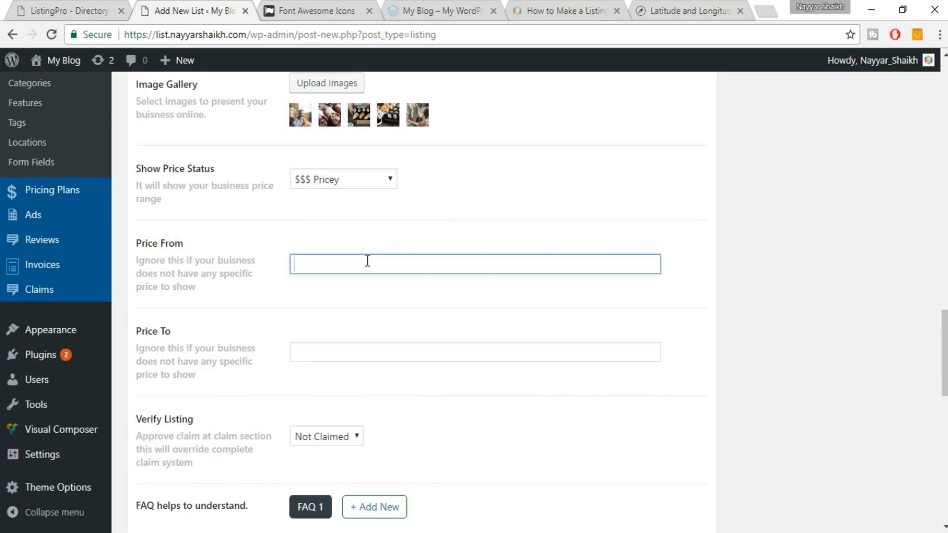
key("Tab")
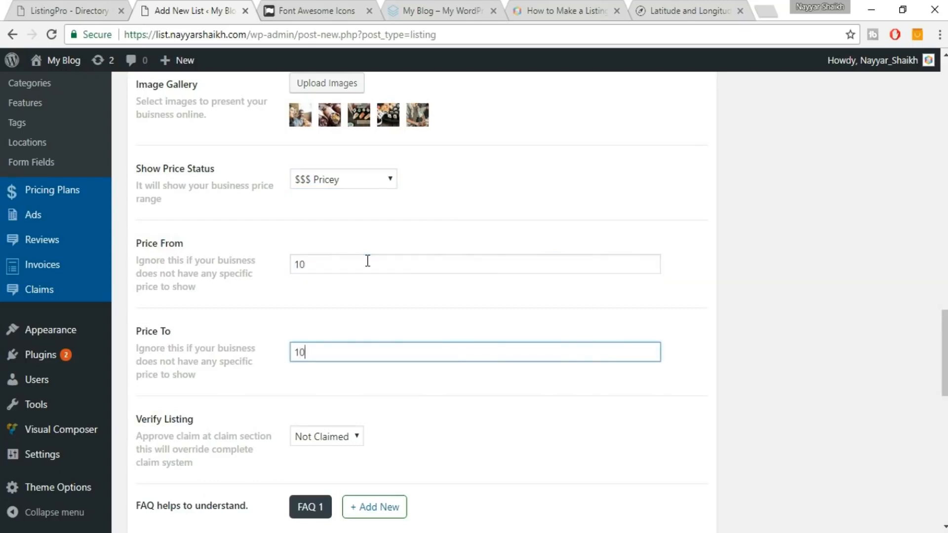
left_click(296, 266)
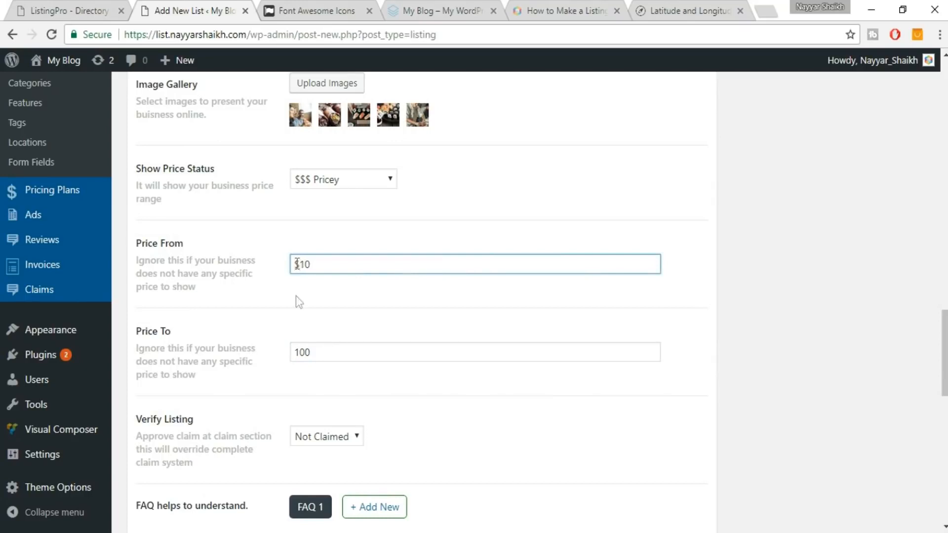
left_click(299, 359)
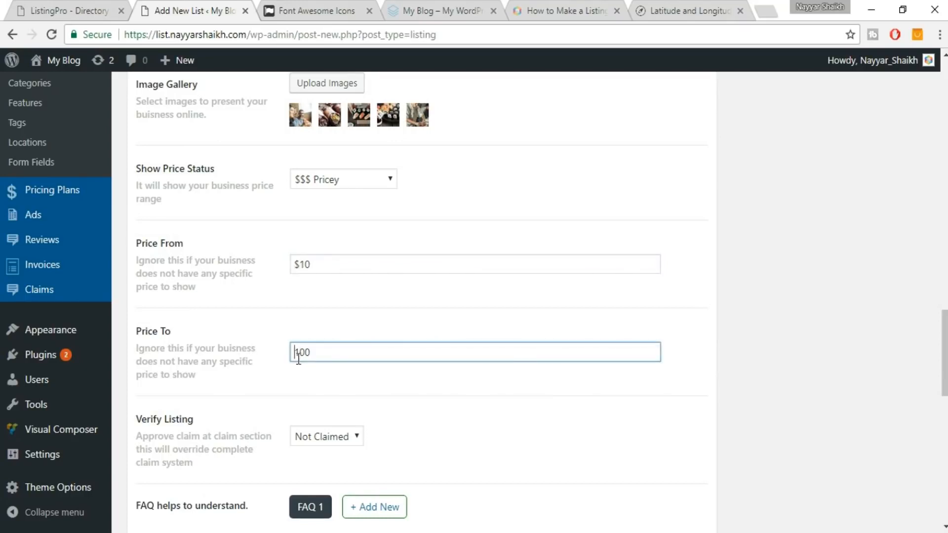
type("$")
scroll(341, 383, "down", 3)
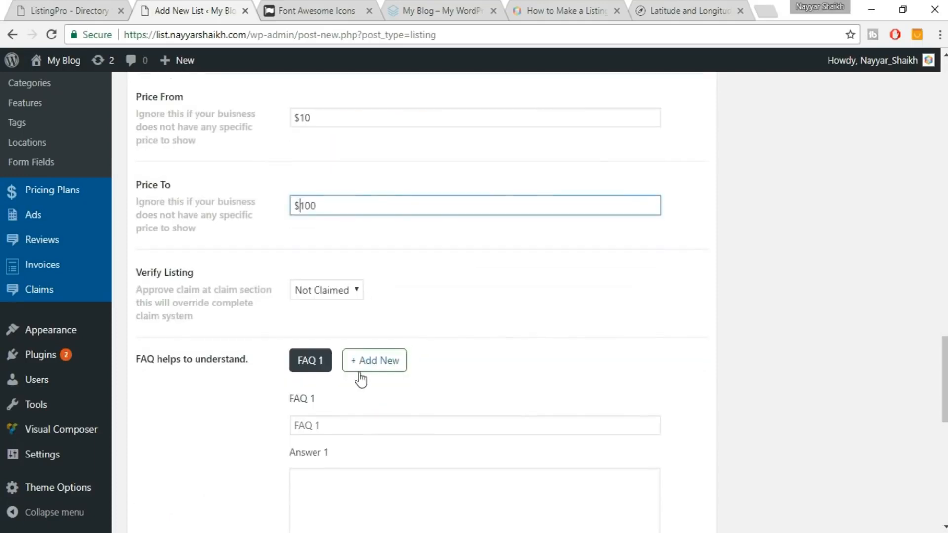
- Mark the listing as Claimed
left_click(352, 292)
left_click(341, 322)
scroll(602, 321, "down", 2)
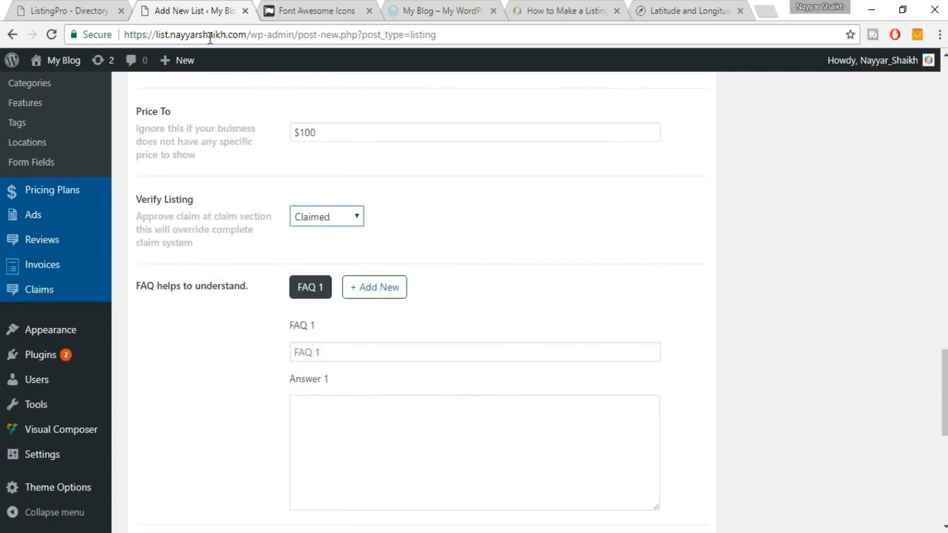
- Copy 'Specialties' from the demo as the first FAQ question
left_click(86, 6)
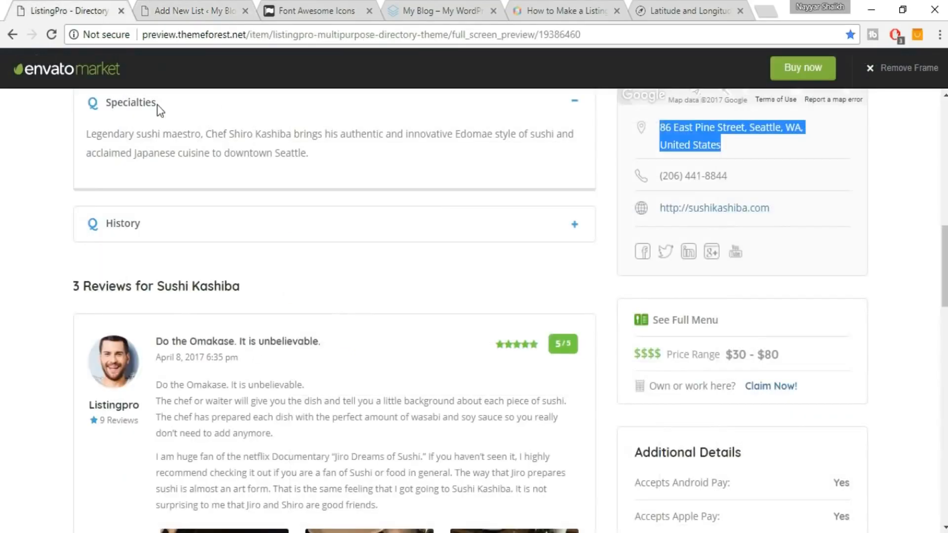
scroll(257, 345, "up", 5)
scroll(340, 359, "up", 4)
scroll(340, 358, "down", 9)
scroll(340, 358, "up", 4)
triple_click(134, 323)
left_click(186, 333)
double_click(115, 321)
key("ctrl+c")
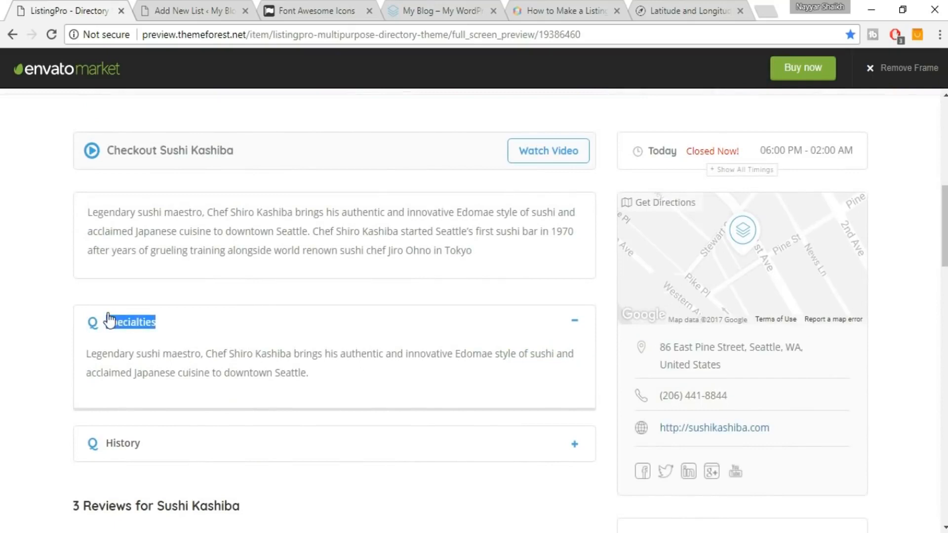
left_click(203, 10)
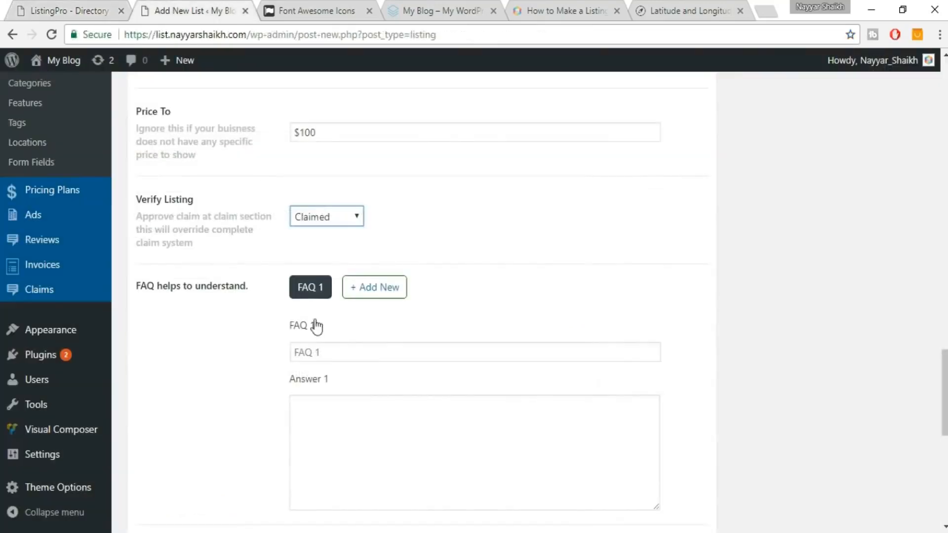
left_click(352, 352)
key("ctrl+v")
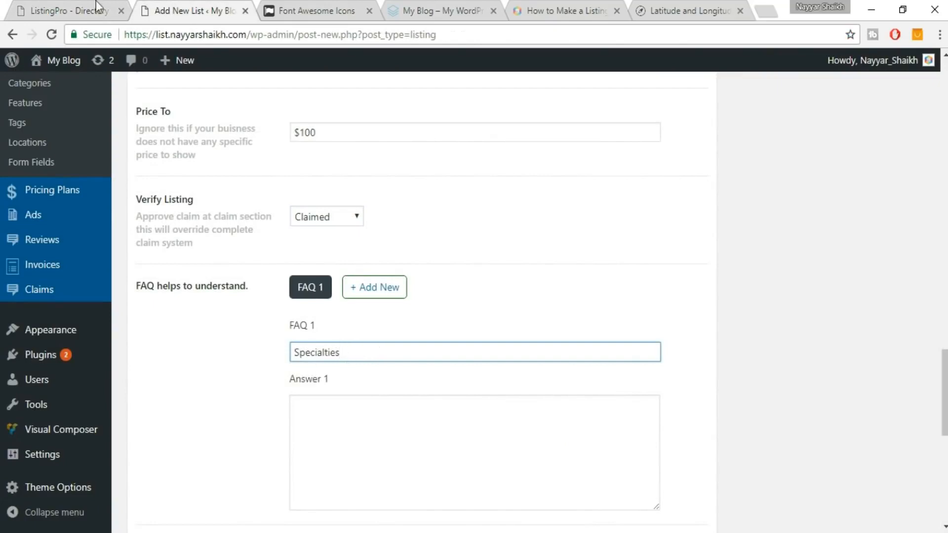
- Paste the demo's Specialties paragraph as the first FAQ answer
left_click(81, 2)
left_click_drag(354, 375, 85, 349)
key("ctrl+c")
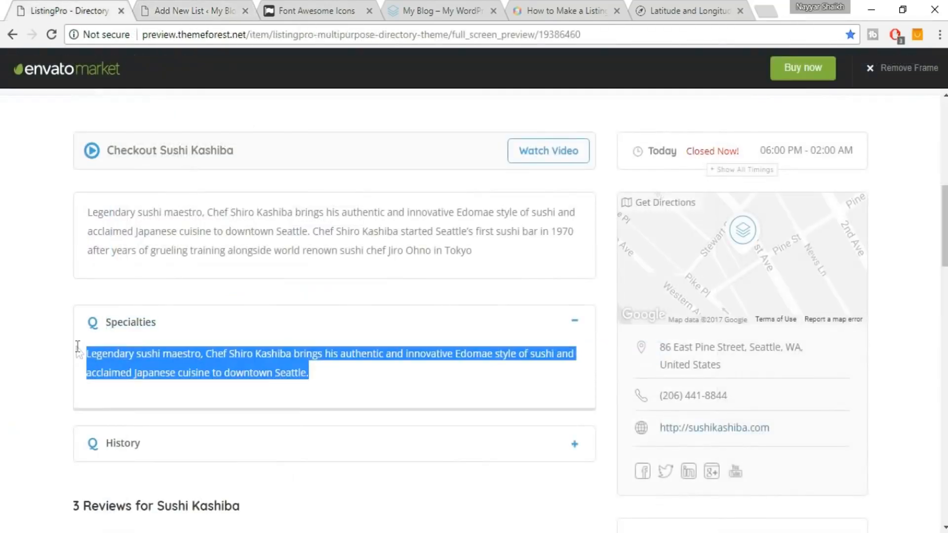
left_click(232, 7)
left_click(339, 407)
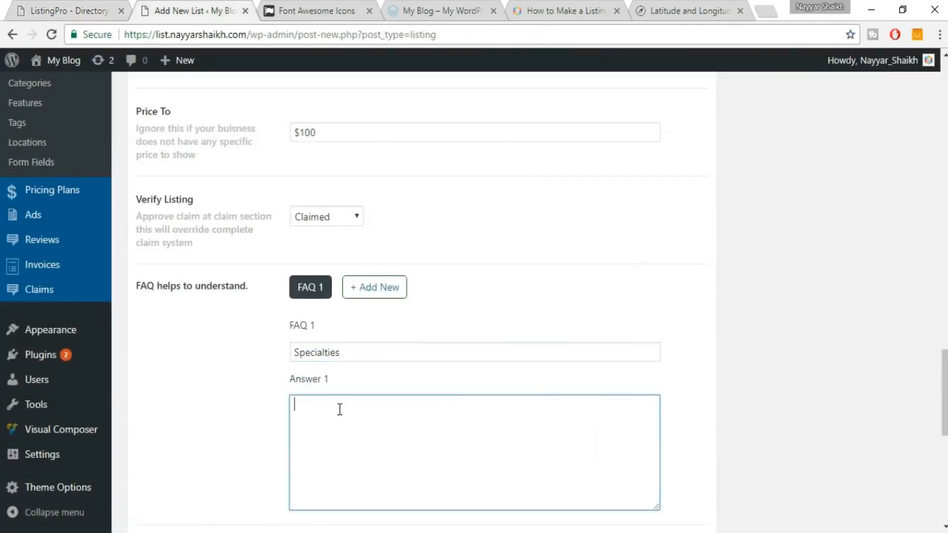
key("ctrl+v")
- View the demo's History FAQ, then add a second FAQ entry
left_click(70, 10)
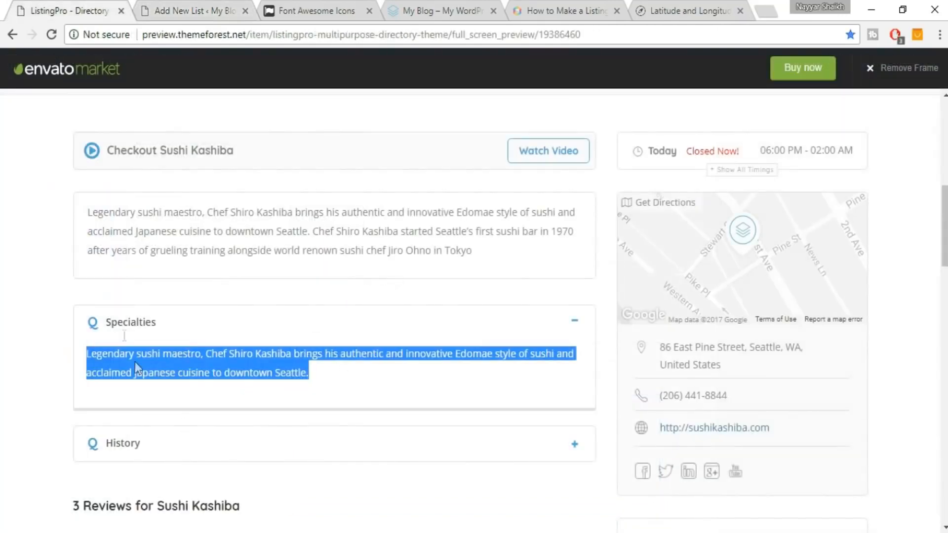
left_click(124, 336)
left_click(211, 450)
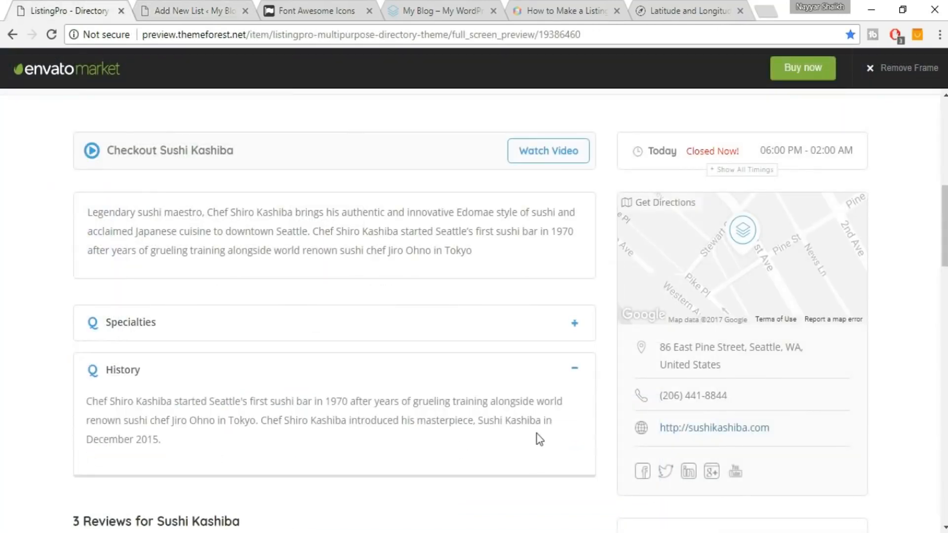
scroll(535, 438, "down", 3)
left_click_drag(153, 226, 108, 226)
key("ctrl+c")
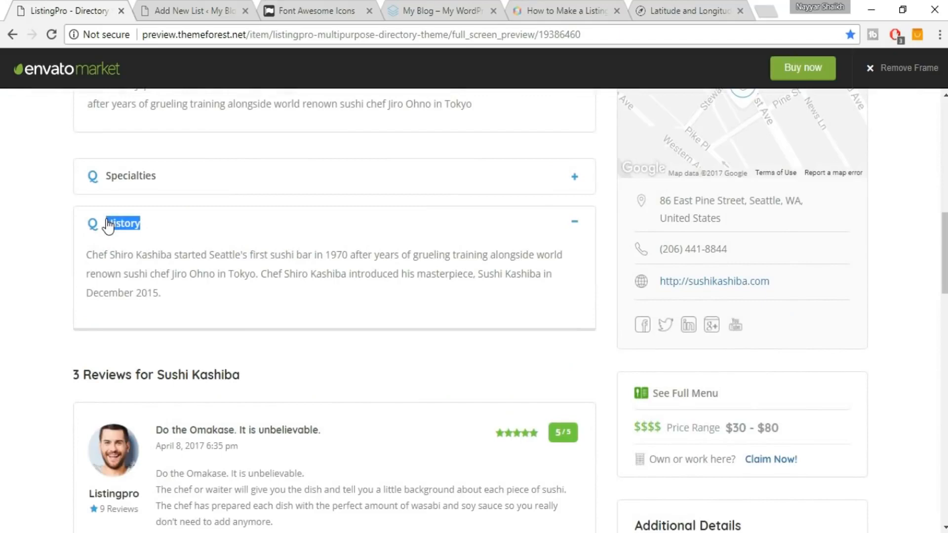
left_click(185, 5)
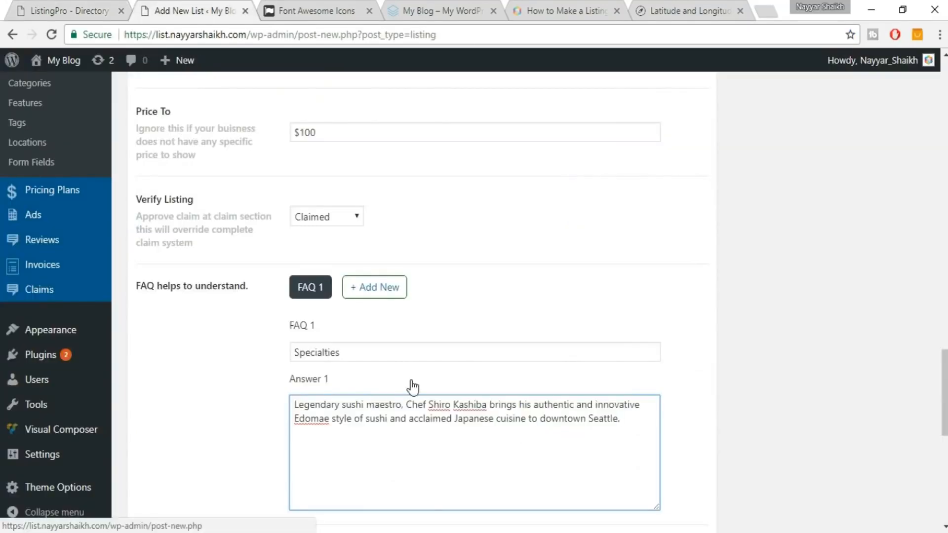
scroll(410, 386, "down", 3)
left_click(376, 143)
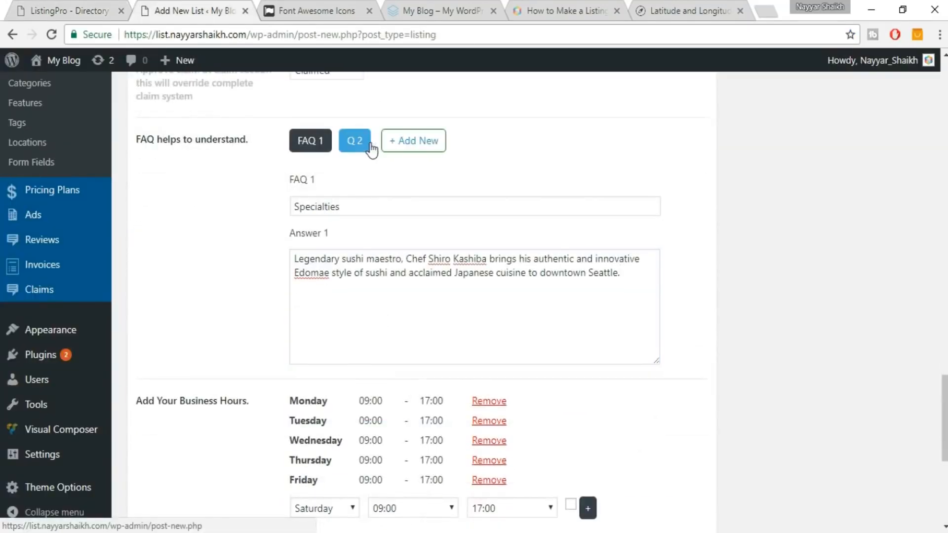
- Set FAQ 2 to History, answered with the demo's History paragraph
left_click(355, 147)
left_click(349, 213)
key("ctrl+v")
left_click(117, 2)
left_click_drag(163, 294, 92, 251)
key("ctrl+c")
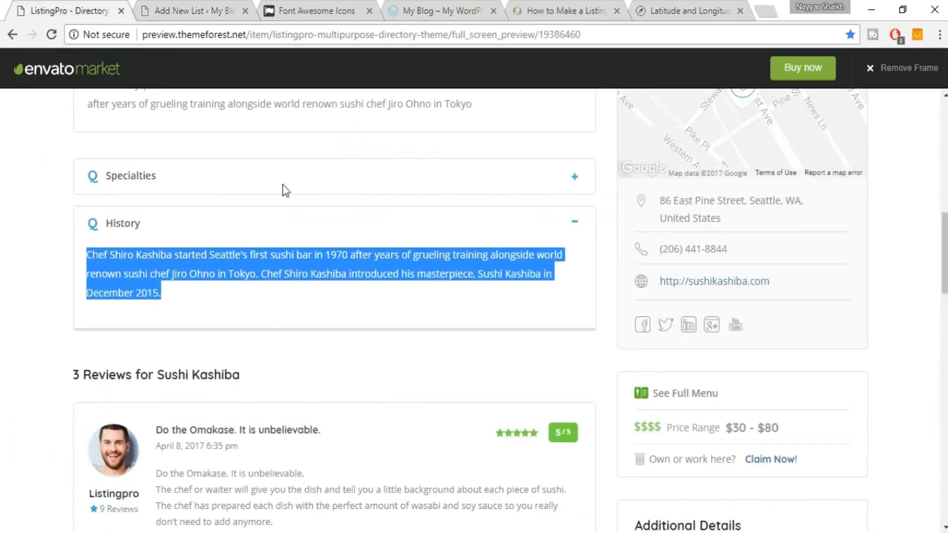
key("ctrl+Tab")
left_click(325, 281)
key("ctrl+v")
- Tick Car Parking and keep Accept Credit Cards set to Yes
scroll(817, 340, "down", 3)
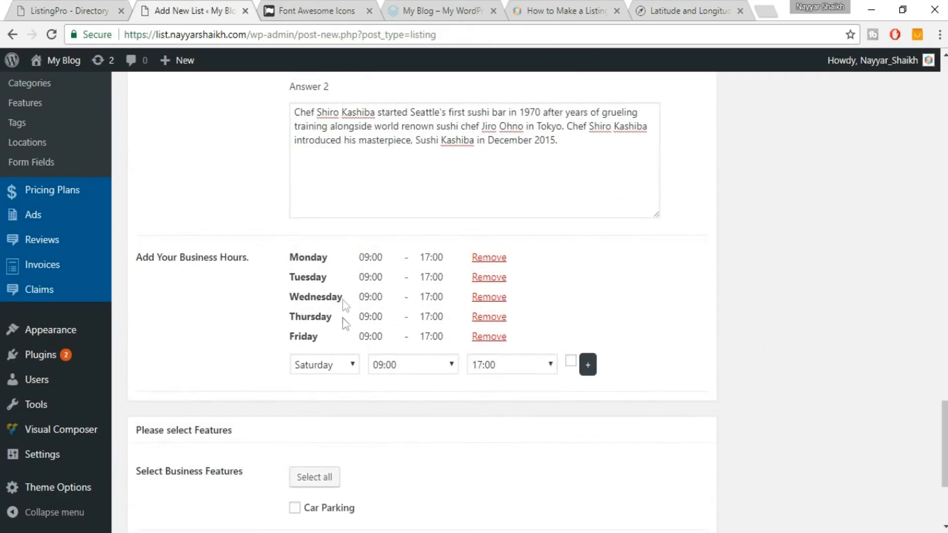
scroll(670, 437, "down", 3)
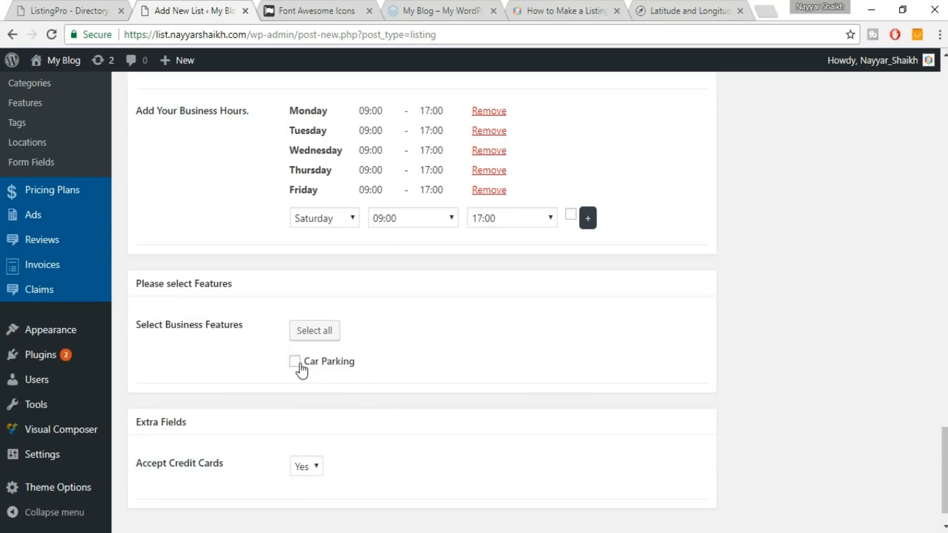
left_click(294, 365)
left_click(313, 466)
left_click(314, 468)
- Assign the listing to the Chicago location
scroll(493, 363, "up", 4)
scroll(538, 384, "up", 20)
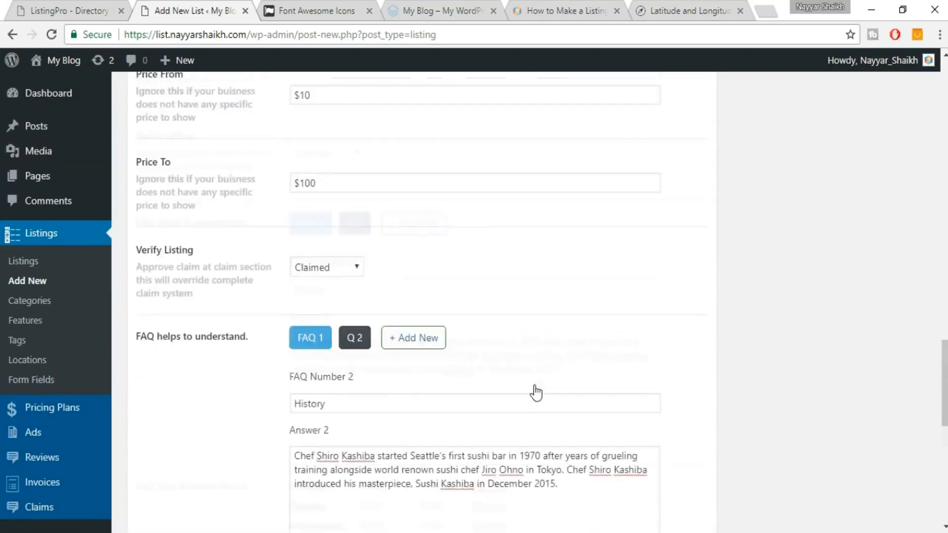
scroll(534, 389, "up", 5)
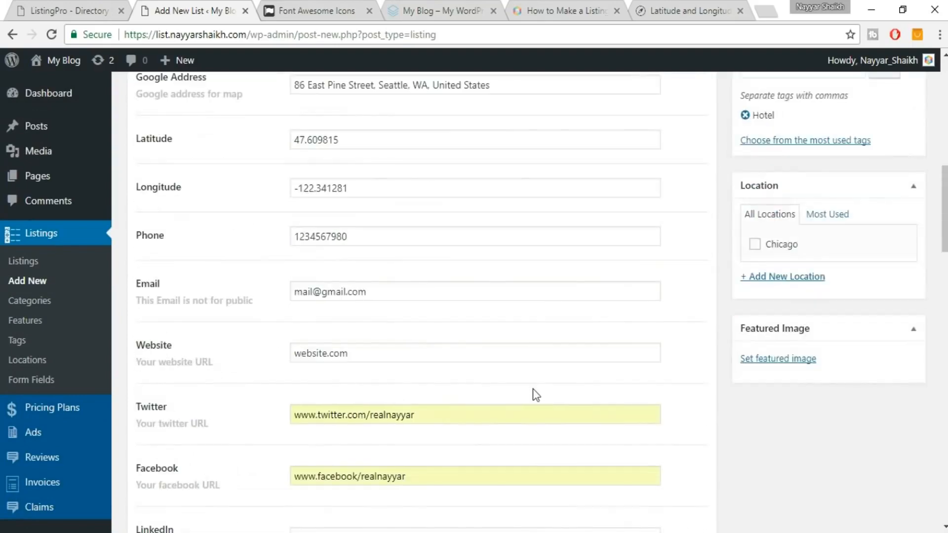
left_click(755, 245)
- Set the sushi rolls photo sushi1-350x450 from the Media Library as the featured image
scroll(859, 274, "up", 3)
scroll(869, 303, "down", 3)
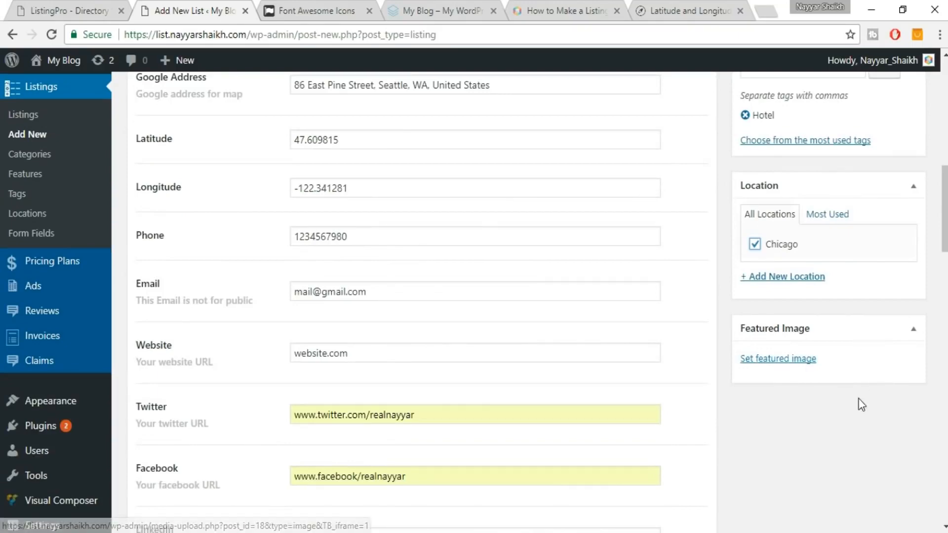
scroll(859, 402, "up", 3)
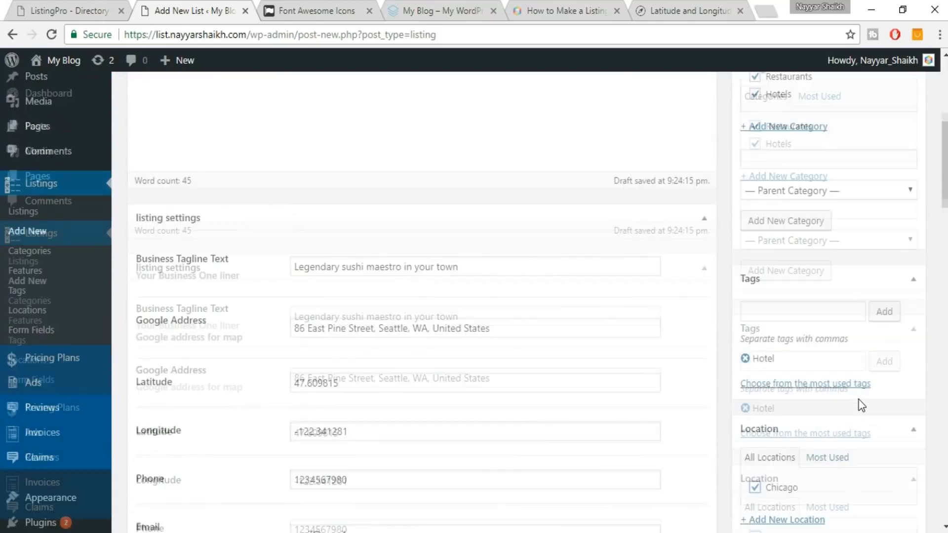
scroll(858, 399, "down", 6)
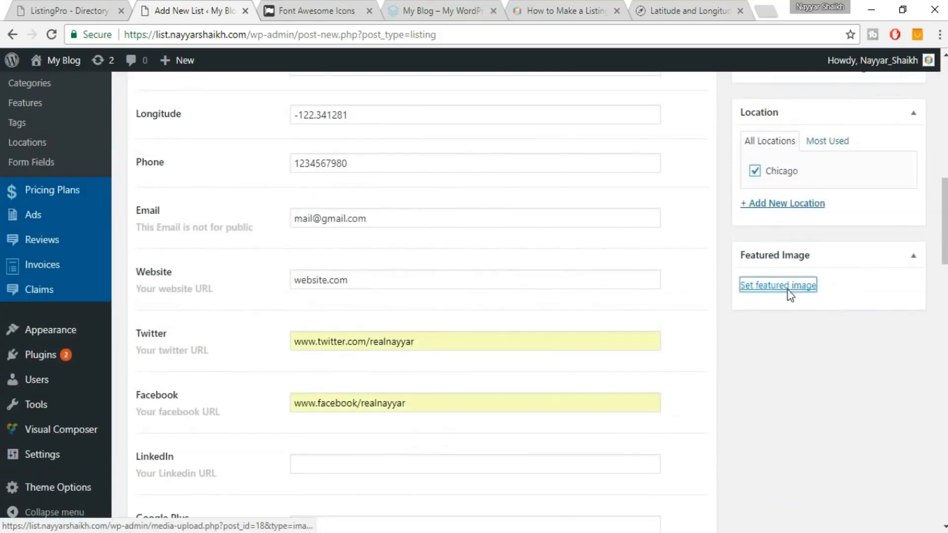
left_click(788, 292)
left_click(301, 227)
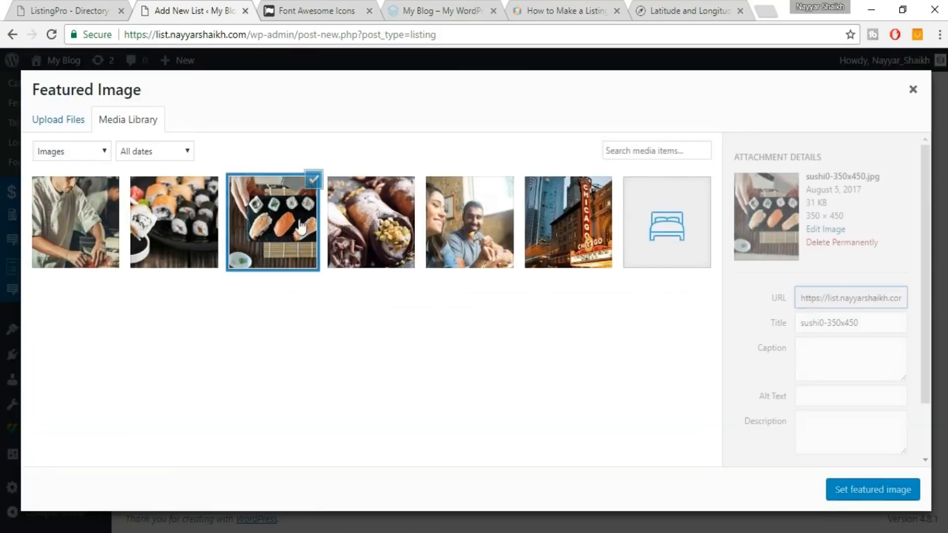
left_click(192, 218)
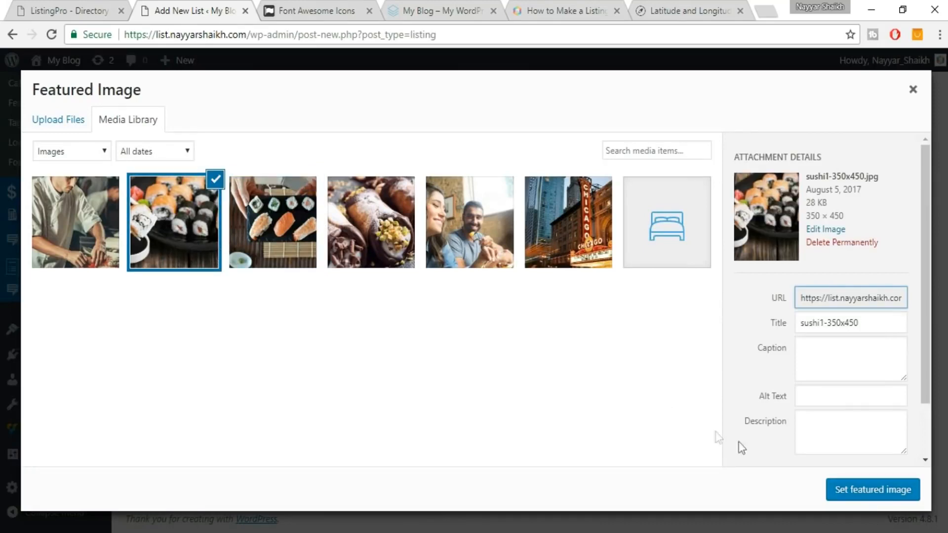
left_click(856, 491)
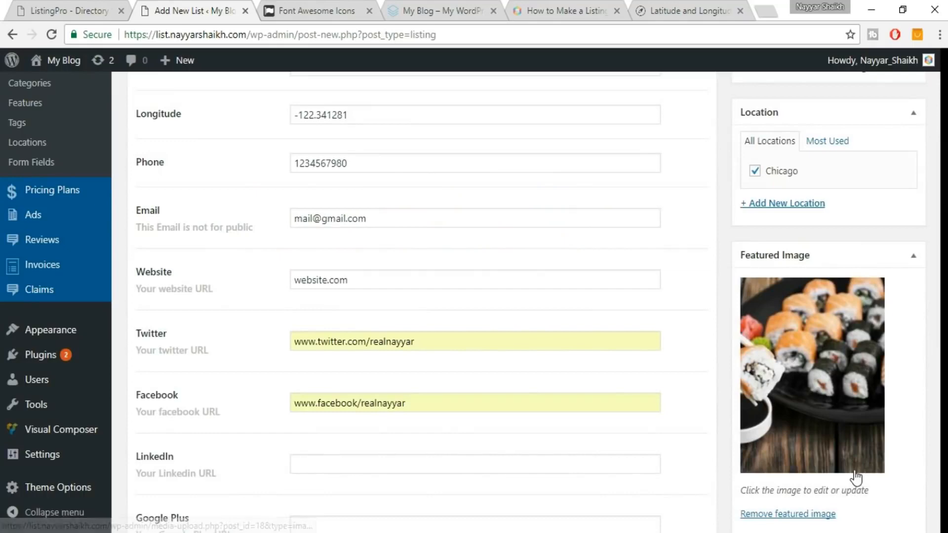
scroll(883, 469, "up", 10)
scroll(882, 461, "up", 1)
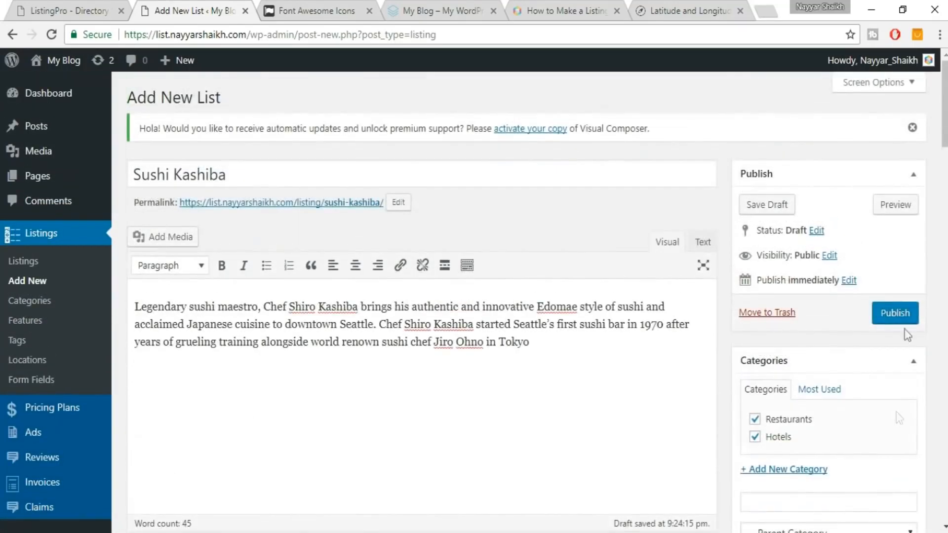
- Publish the Sushi Kashiba listing and open its View post link in a new tab
left_click(902, 312)
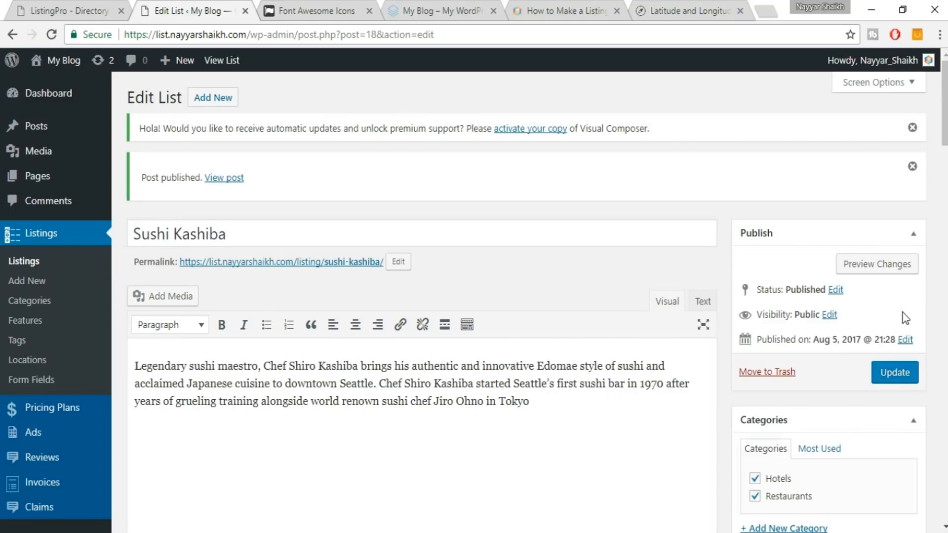
right_click(233, 181)
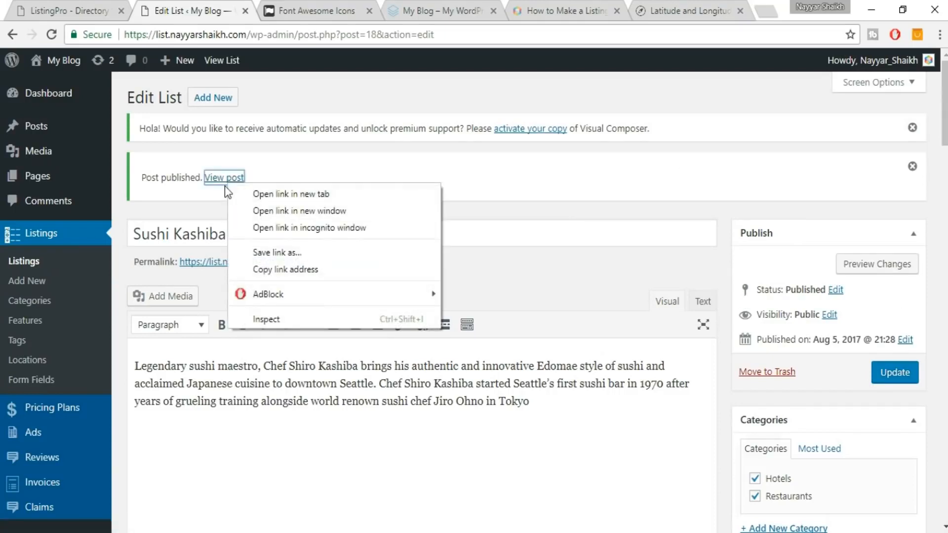
left_click(252, 193)
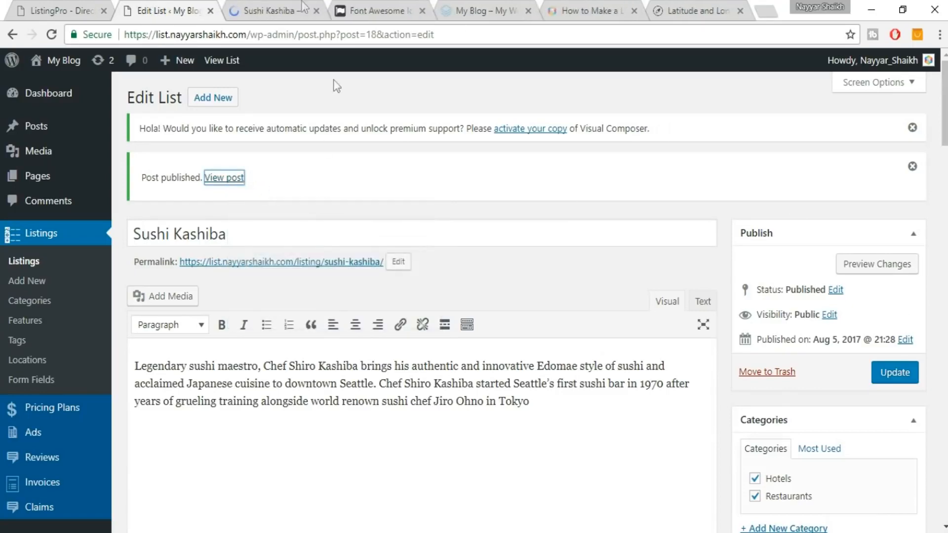
- Review the live Sushi Kashiba page: gallery, Claimed badge, Car Parking, FAQs and $10 - $100 price range
left_click(269, 11)
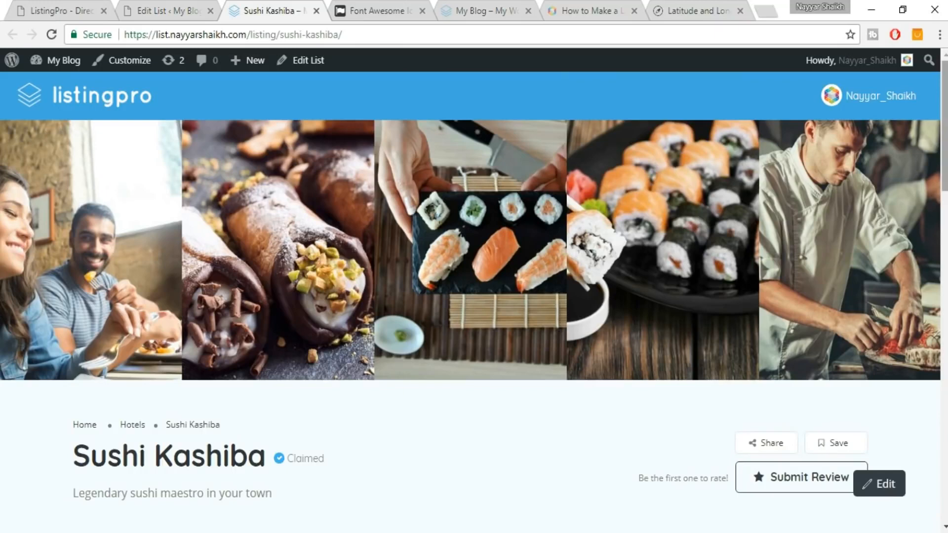
scroll(474, 266, "down", 3)
scroll(474, 266, "down", 3)
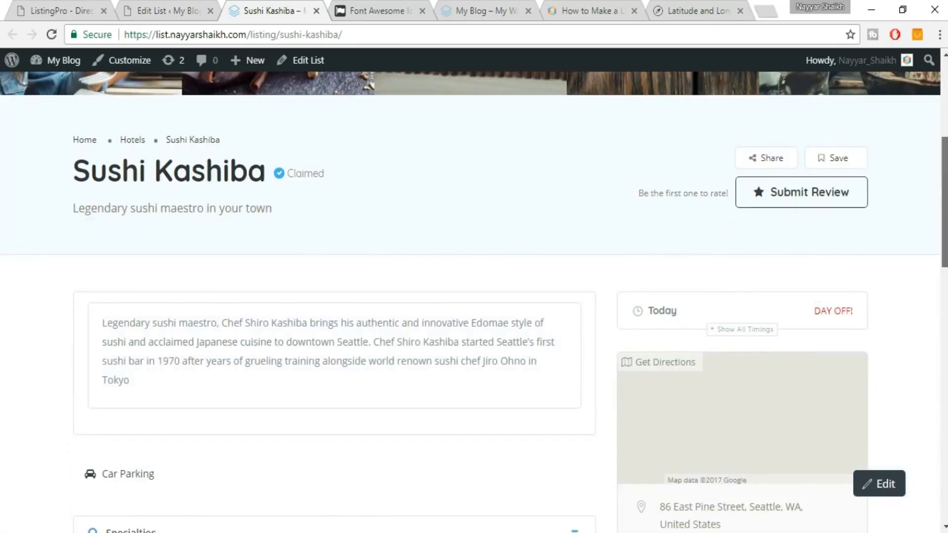
scroll(931, 275, "down", 2)
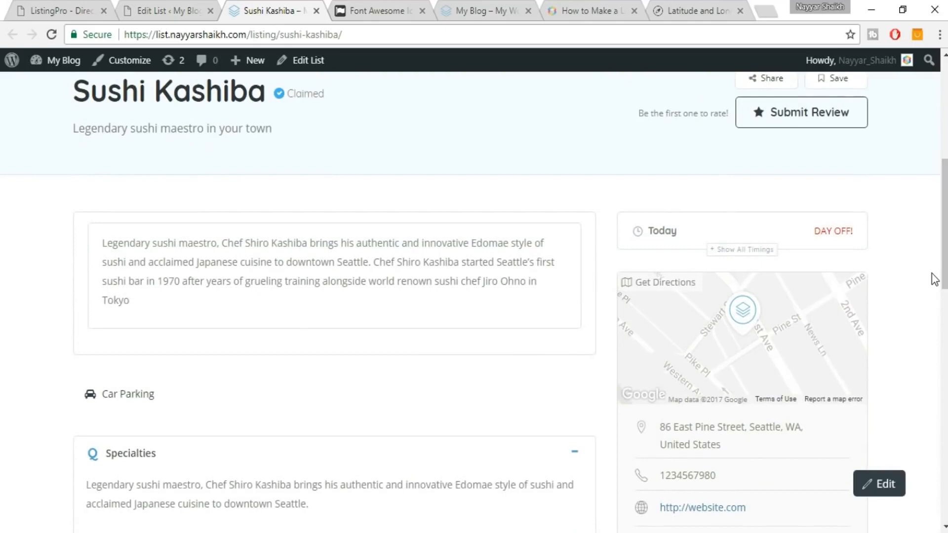
scroll(931, 273, "down", 9)
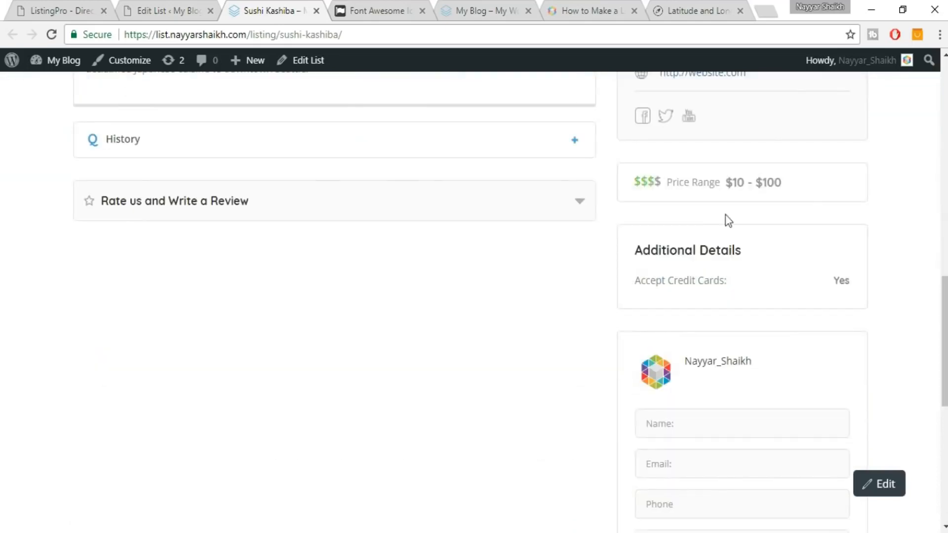
scroll(798, 232, "down", 3)
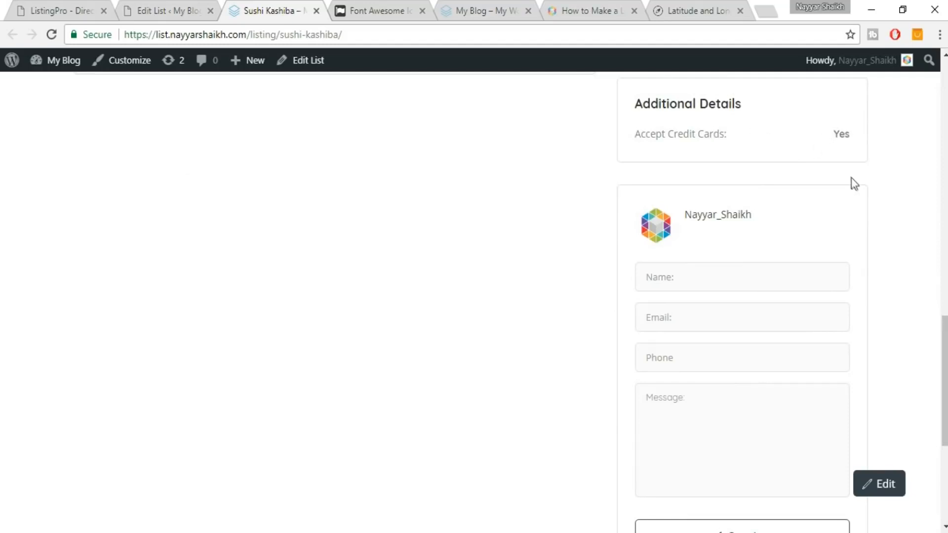
scroll(851, 177, "down", 4)
scroll(770, 295, "up", 3)
scroll(742, 291, "up", 10)
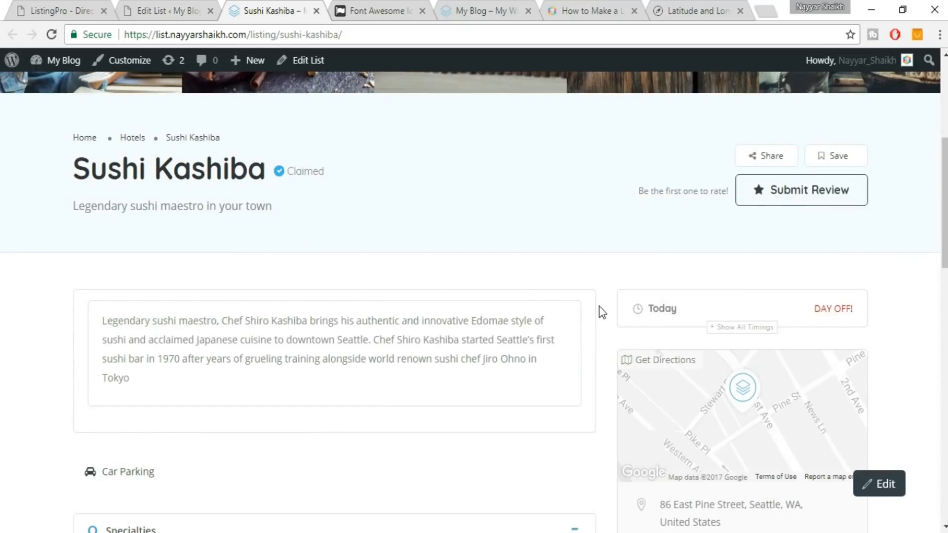
scroll(599, 307, "down", 2)
scroll(595, 313, "down", 3)
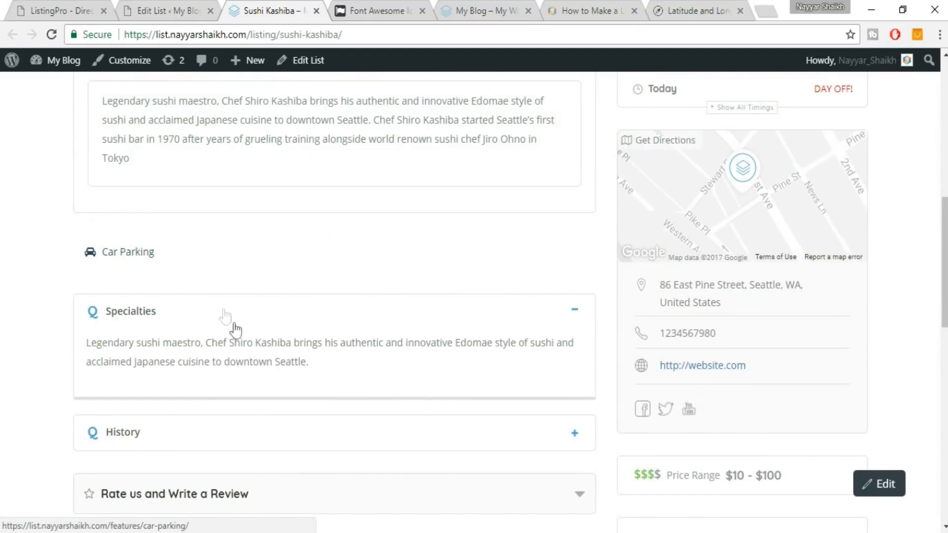
scroll(235, 331, "down", 5)
scroll(294, 317, "up", 4)
scroll(295, 317, "up", 8)
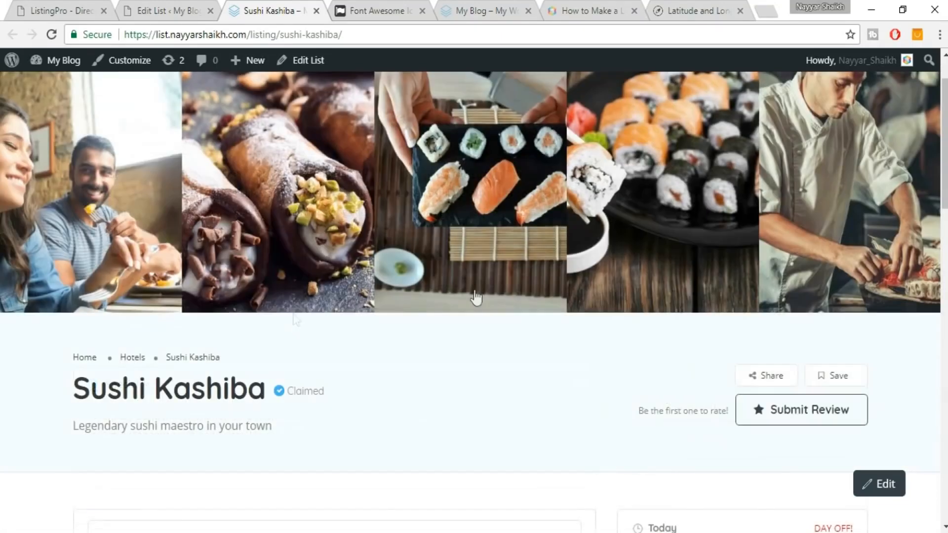
scroll(884, 316, "down", 4)
scroll(884, 307, "up", 4)
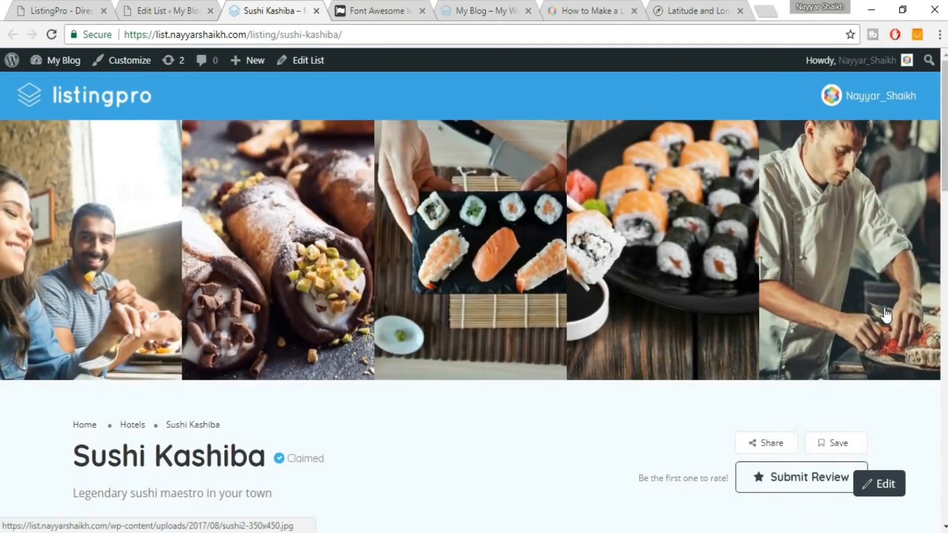
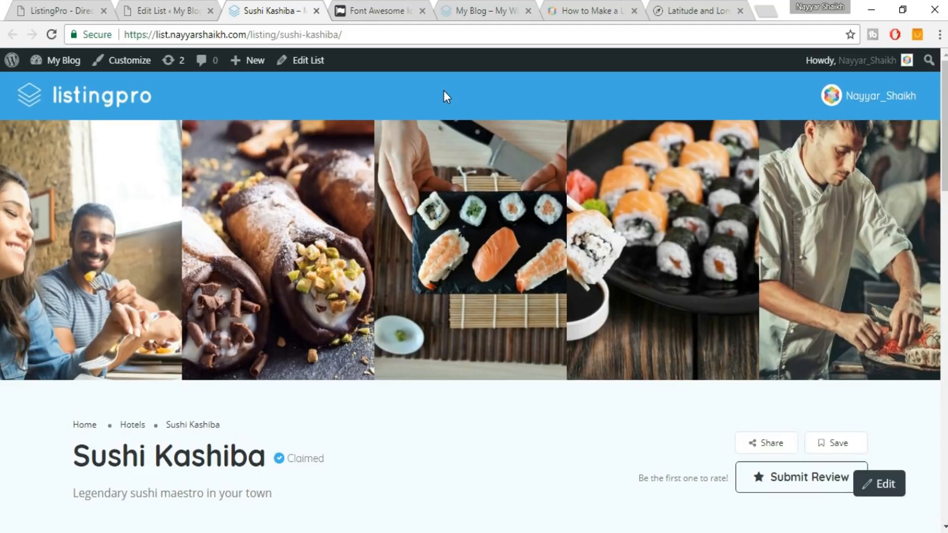
- Close the Sushi Kashiba front-end tab to return to the Listings admin page
key("ctrl+w")
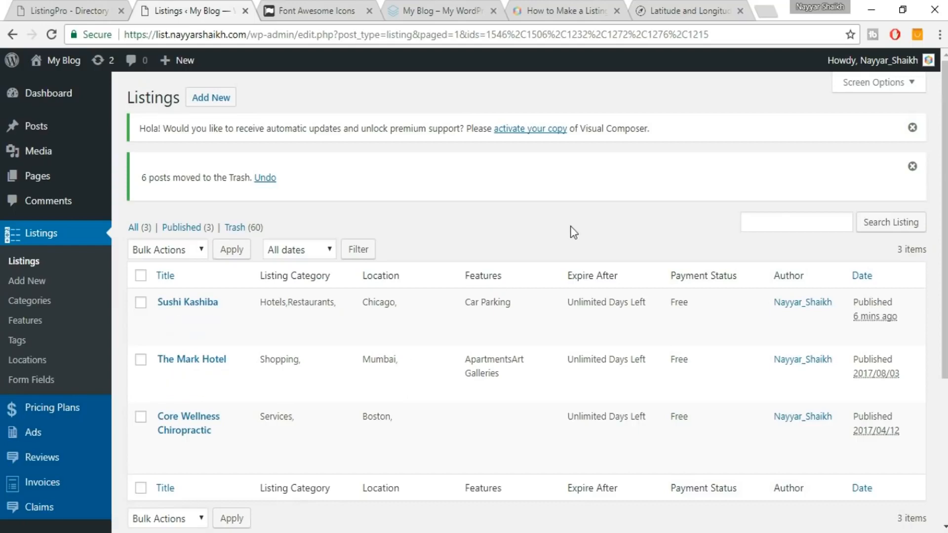
- Open ListingPro Theme Options at the General listing settings (12H timing, 10 listings per page)
scroll(574, 213, "down", 5)
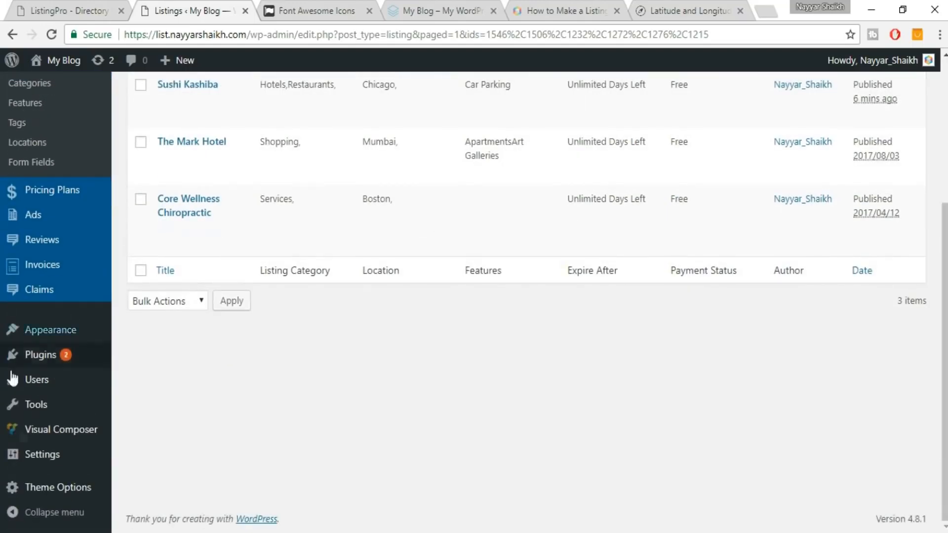
mouse_move(58, 487)
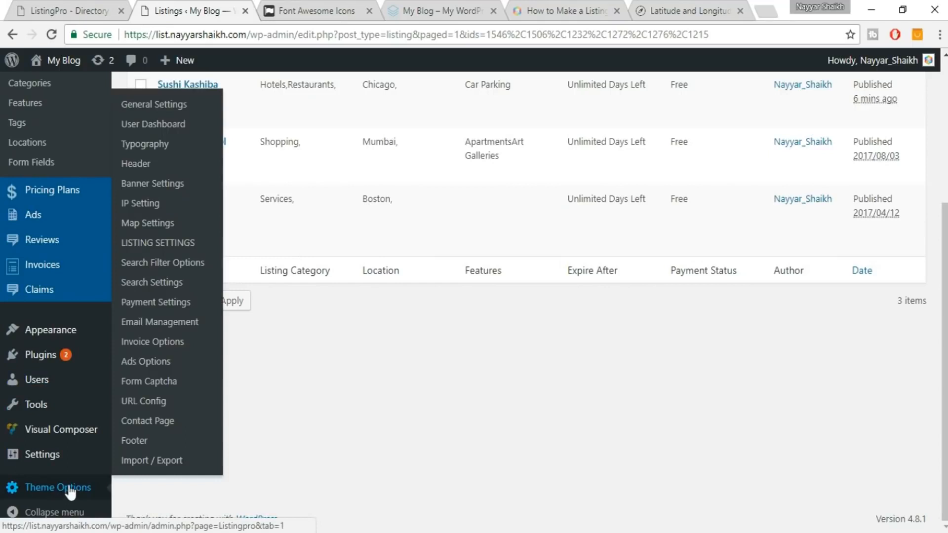
left_click(71, 488)
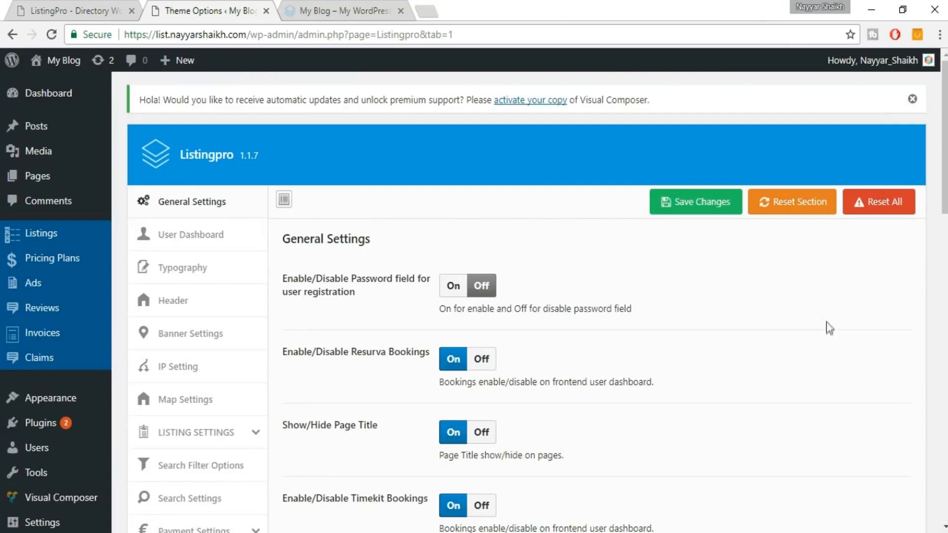
scroll(819, 334, "down", 3)
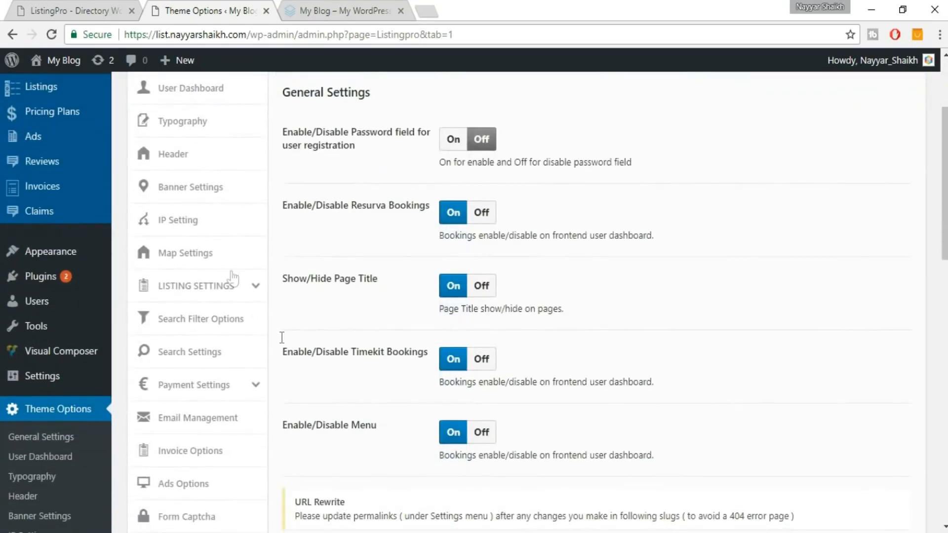
left_click(216, 291)
scroll(718, 231, "up", 2)
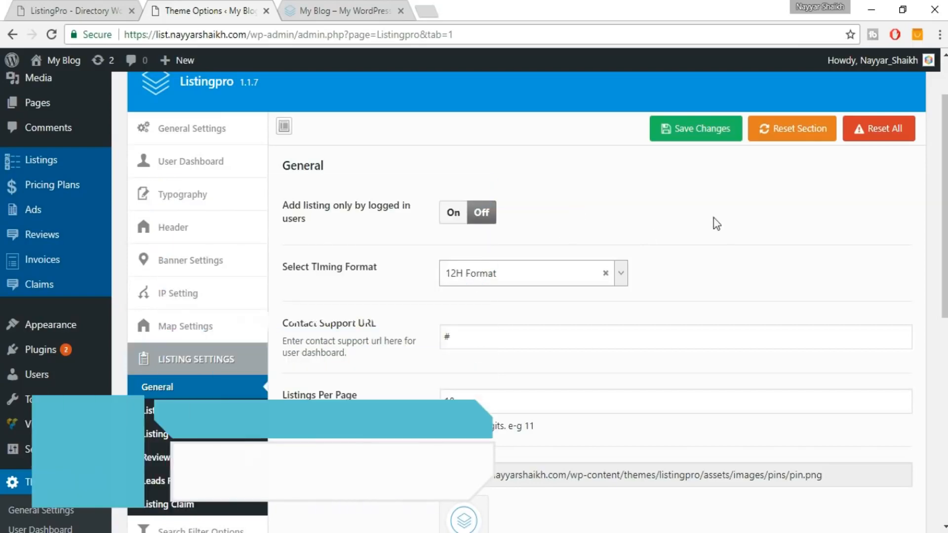
scroll(780, 252, "down", 1)
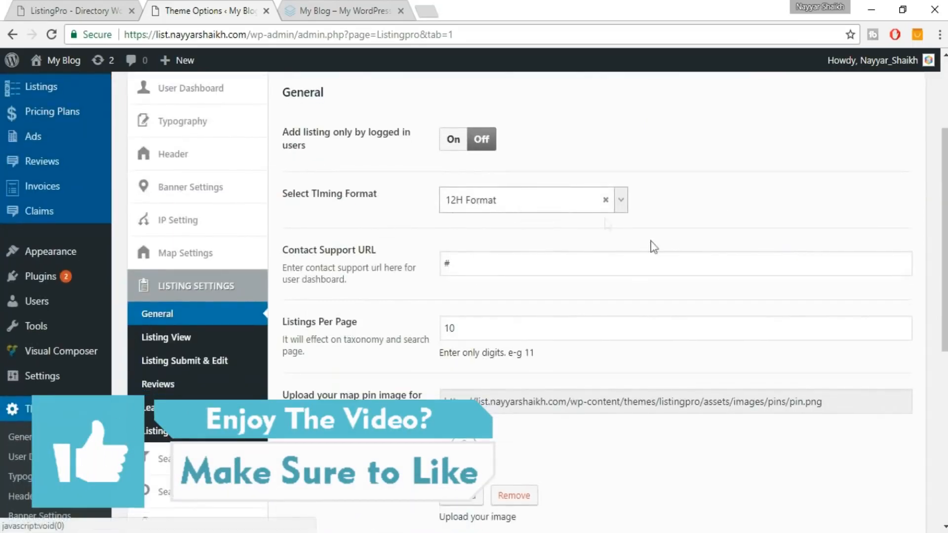
scroll(745, 287, "down", 1)
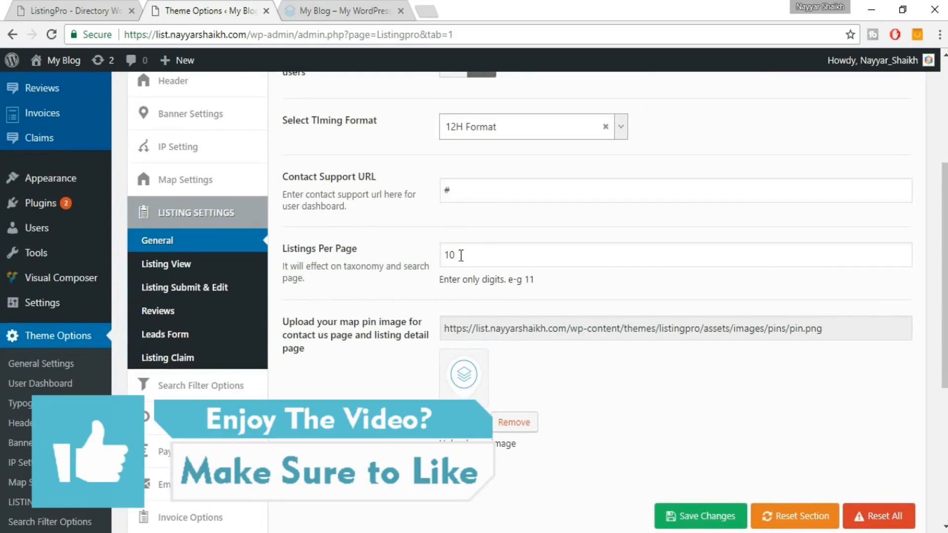
scroll(598, 280, "down", 2)
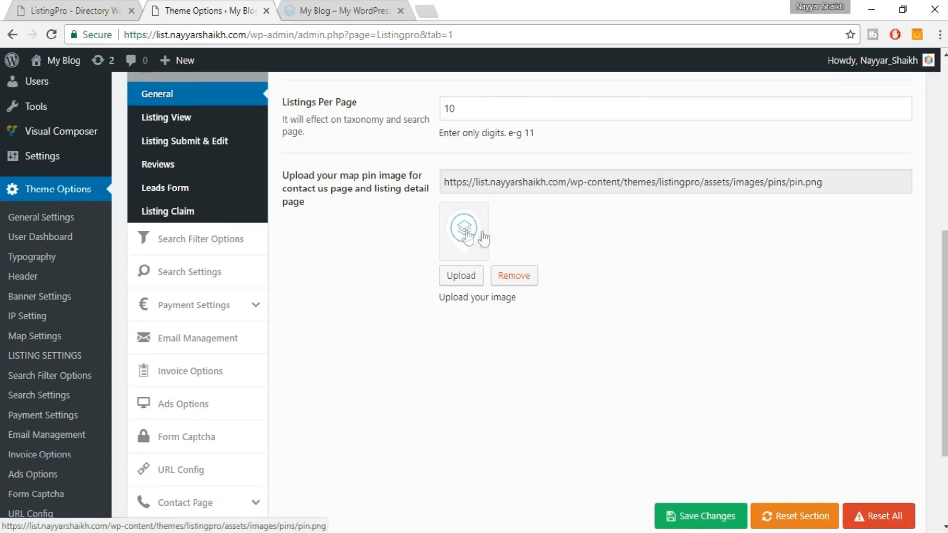
scroll(600, 259, "up", 1)
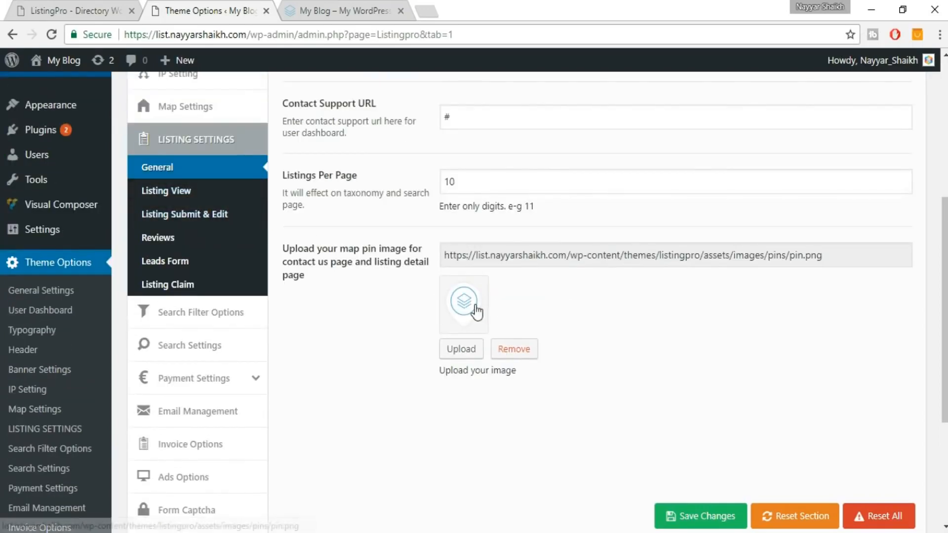
- In Listing View, choose the half map–half listing–top search page layout
left_click(207, 196)
scroll(760, 283, "up", 4)
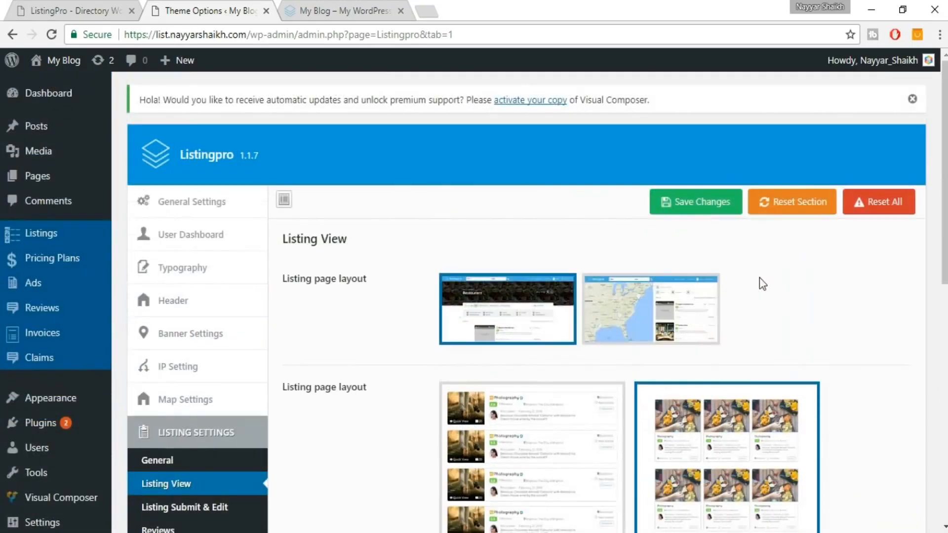
scroll(762, 284, "down", 3)
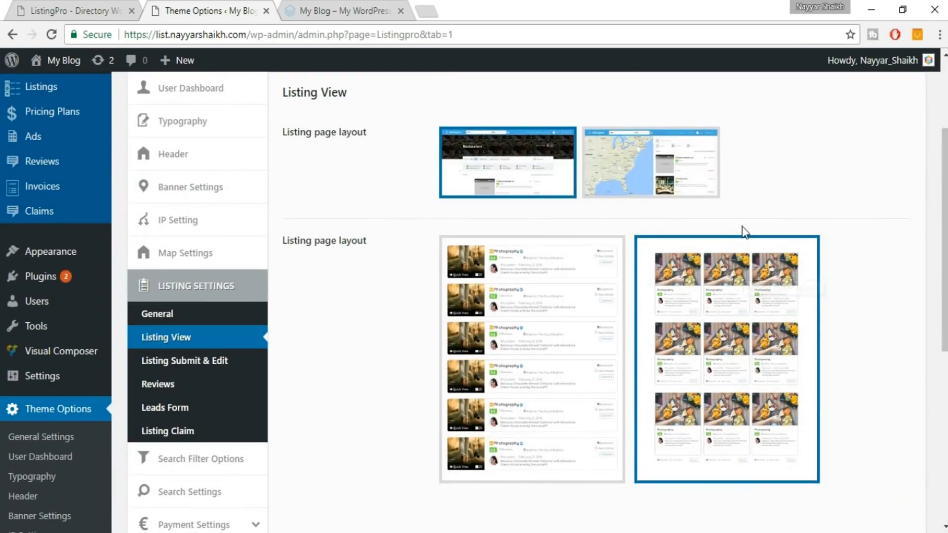
left_click(634, 178)
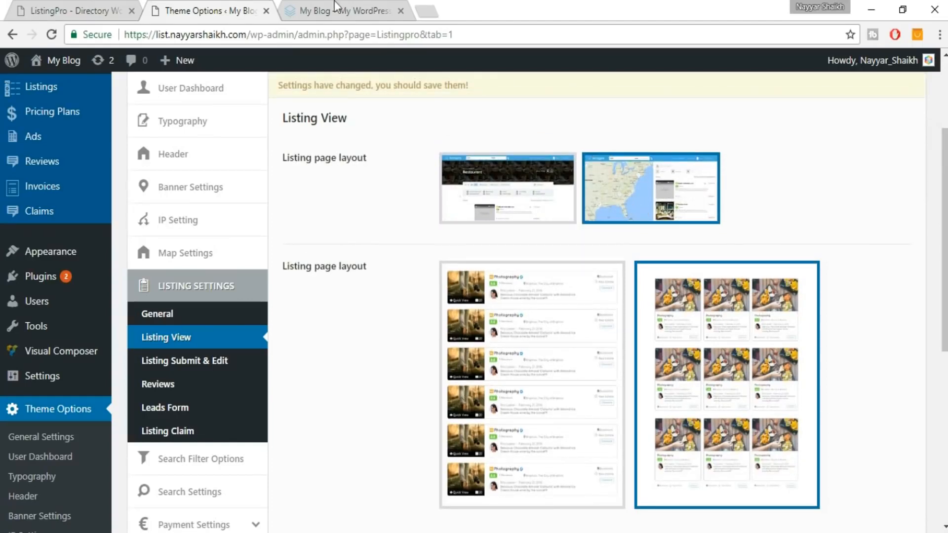
- Compare the chosen layout with the ListingPro demo's Restaurant listings page
left_click(70, 3)
scroll(322, 246, "up", 10)
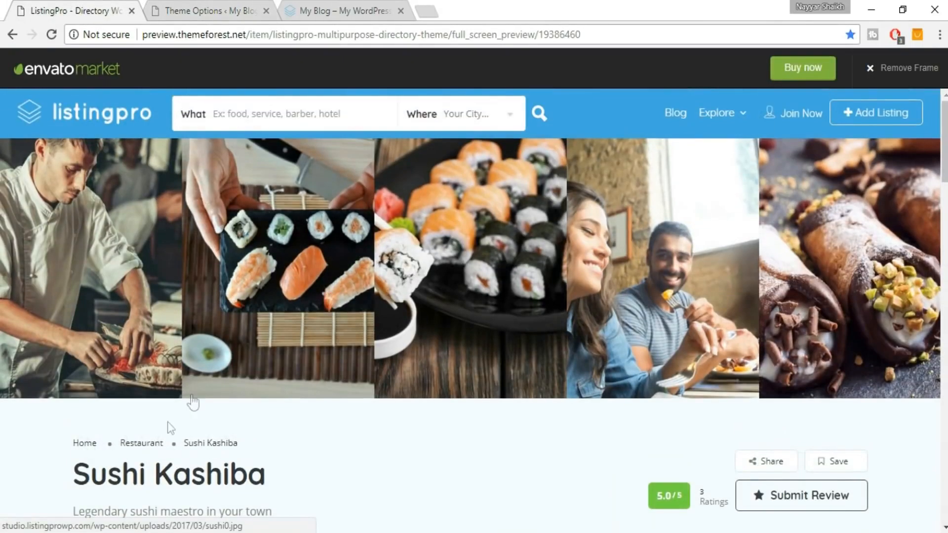
left_click(147, 445)
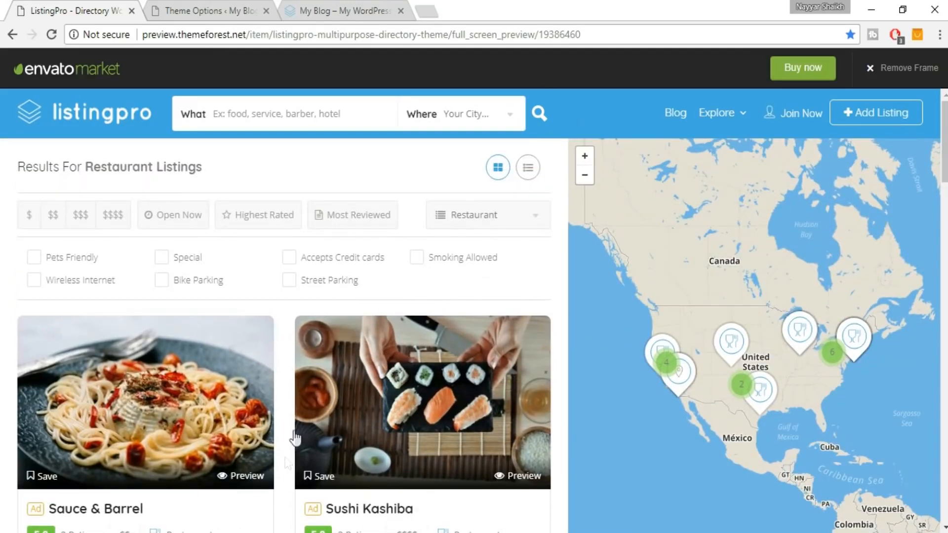
left_click(365, 2)
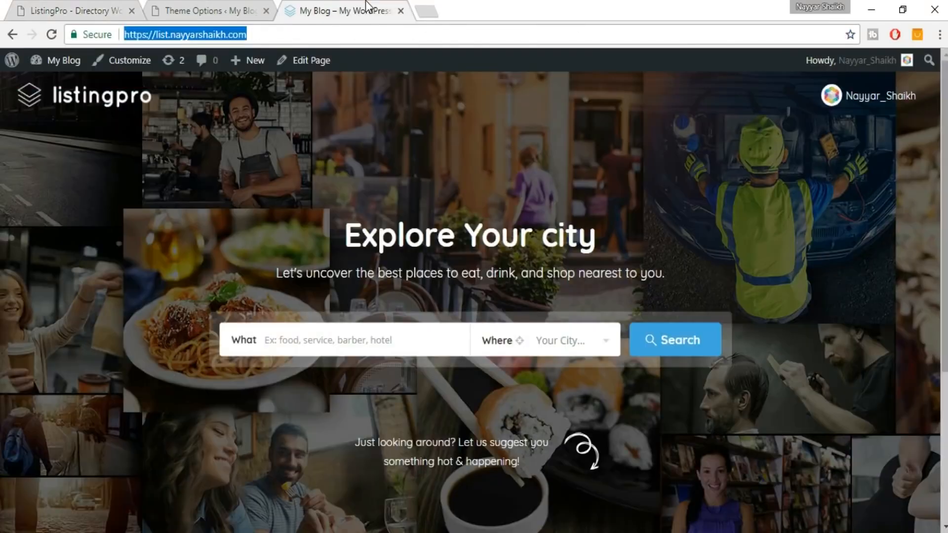
left_click(223, 2)
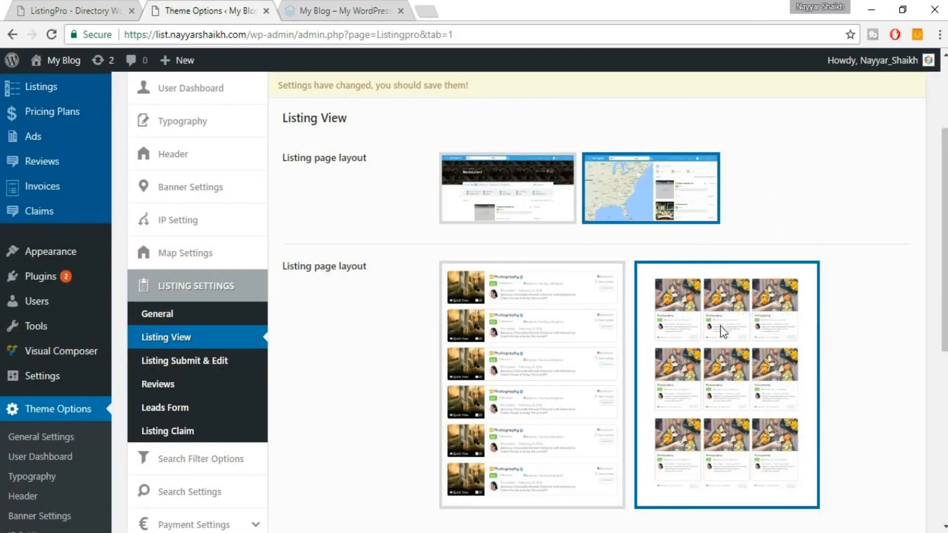
left_click(120, 2)
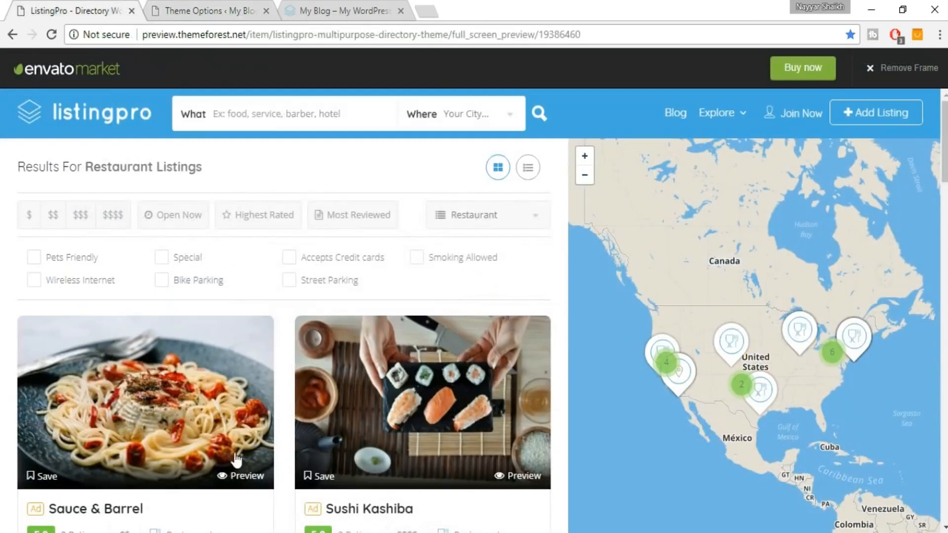
scroll(288, 387, "down", 3)
left_click(210, 9)
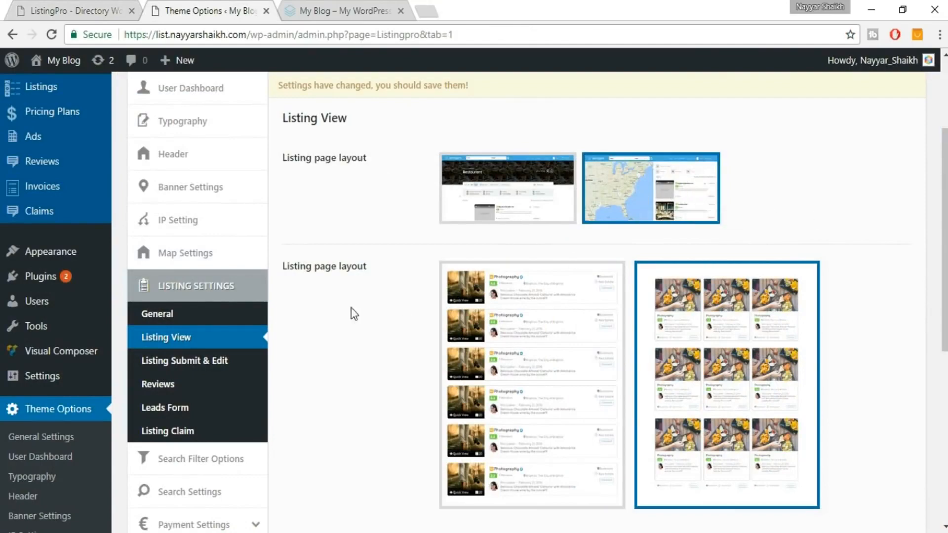
scroll(828, 377, "down", 3)
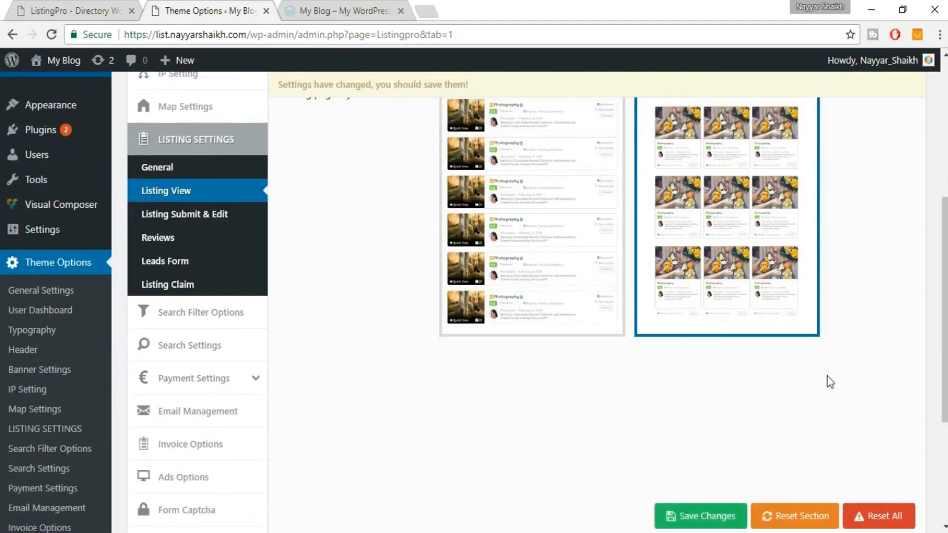
scroll(780, 370, "up", 2)
- Save the Listing View settings with the map layout and grid-style listings
left_click(192, 247)
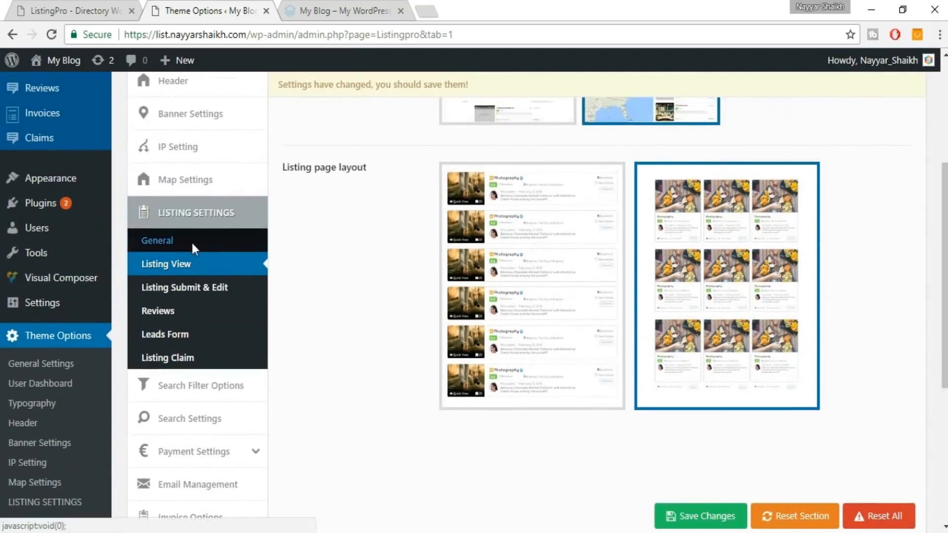
left_click(189, 263)
left_click(701, 516)
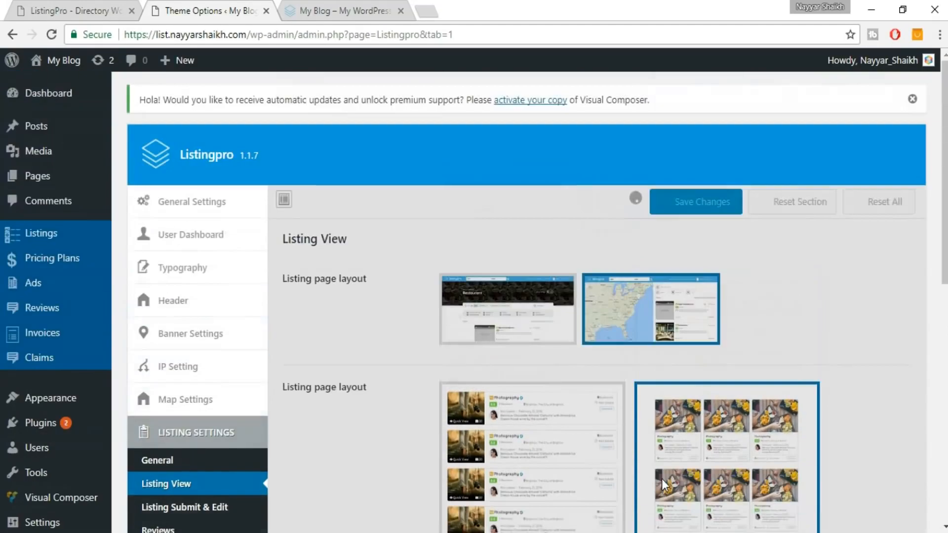
scroll(662, 479, "down", 7)
scroll(303, 328, "up", 2)
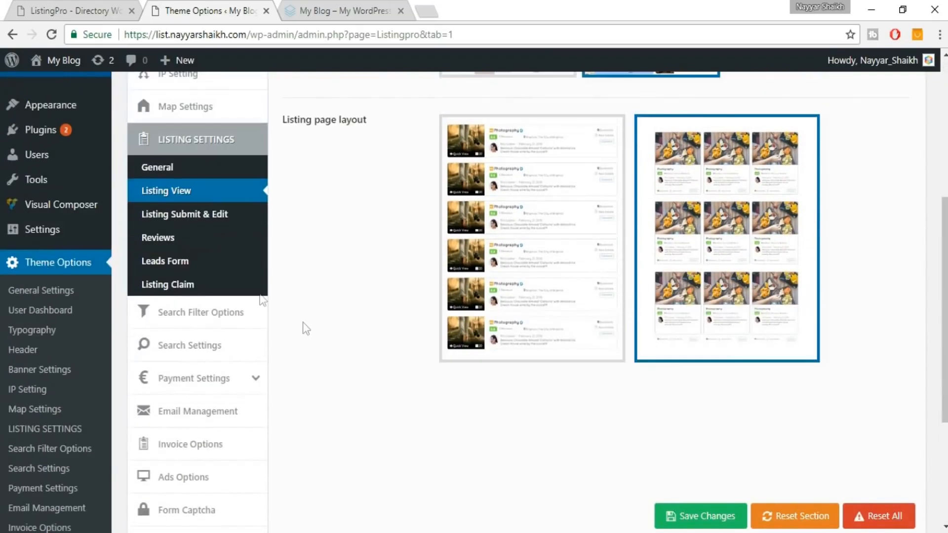
left_click(215, 222)
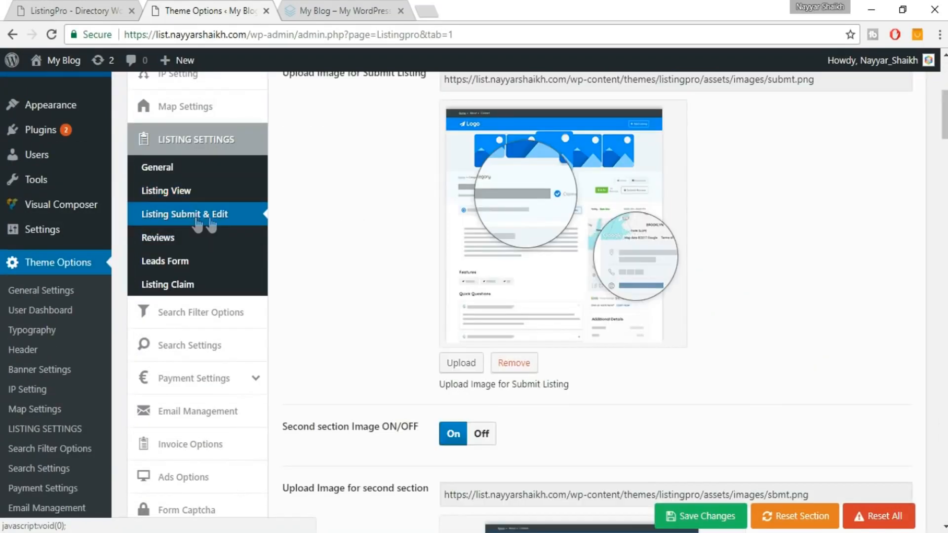
scroll(598, 291, "up", 3)
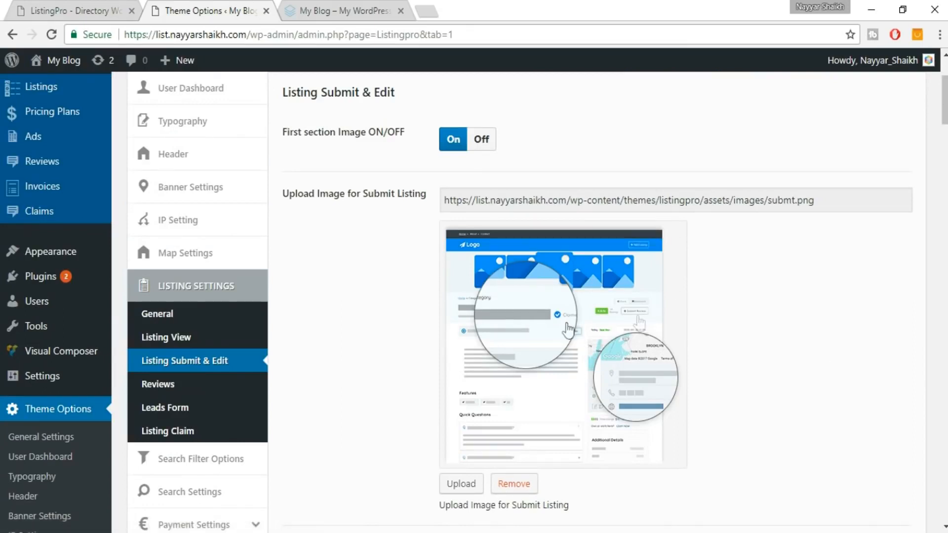
scroll(798, 361, "down", 4)
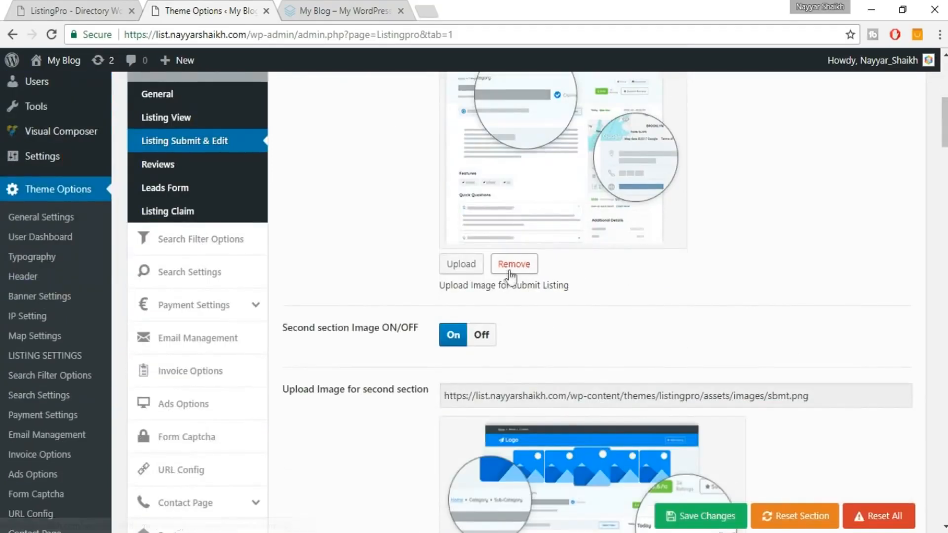
scroll(867, 270, "down", 6)
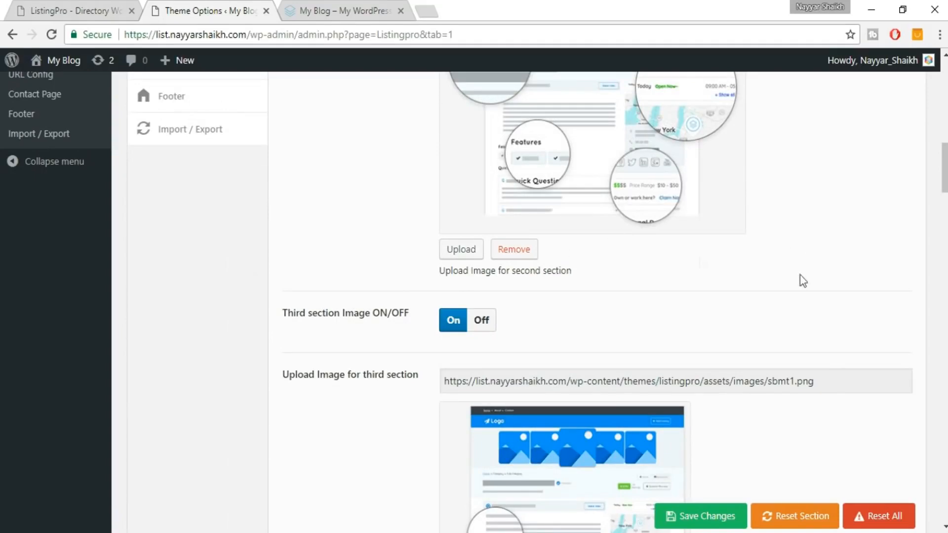
scroll(803, 280, "down", 4)
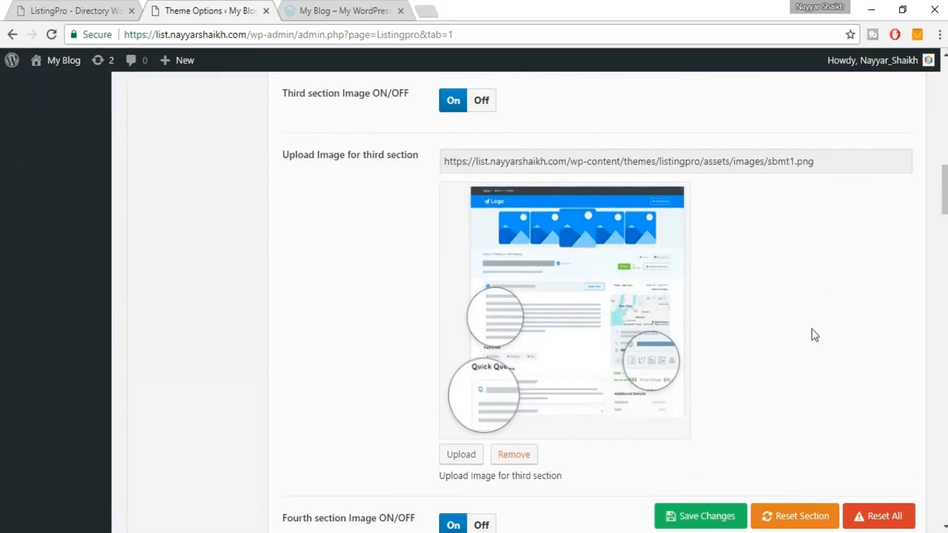
scroll(815, 335, "down", 12)
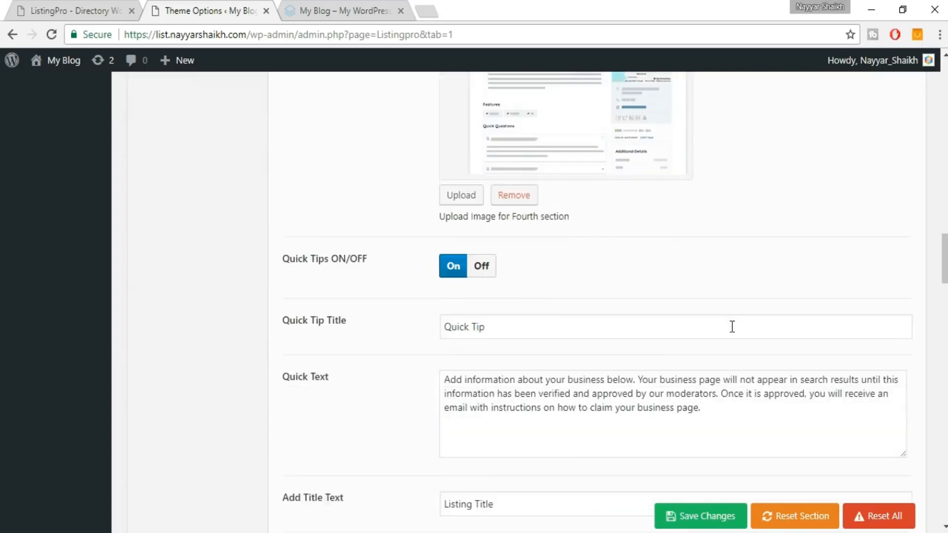
scroll(516, 317, "down", 2)
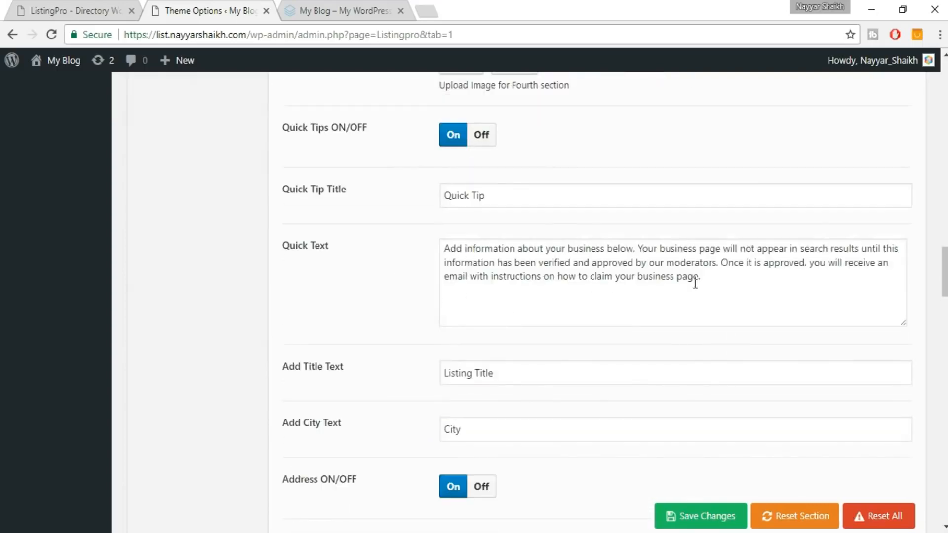
scroll(697, 282, "down", 2)
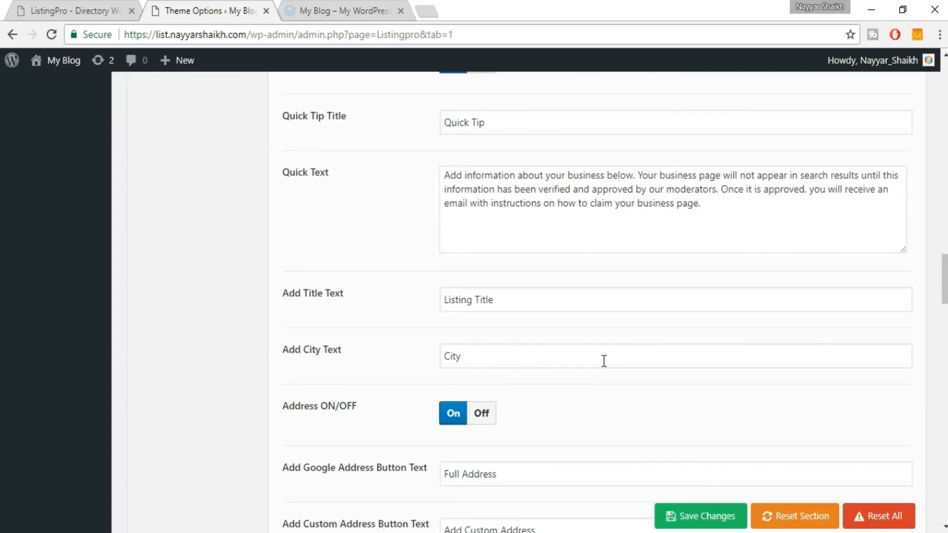
scroll(603, 361, "down", 4)
scroll(603, 361, "down", 4)
scroll(604, 361, "down", 5)
scroll(604, 361, "down", 10)
scroll(604, 361, "down", 10)
scroll(603, 364, "down", 4)
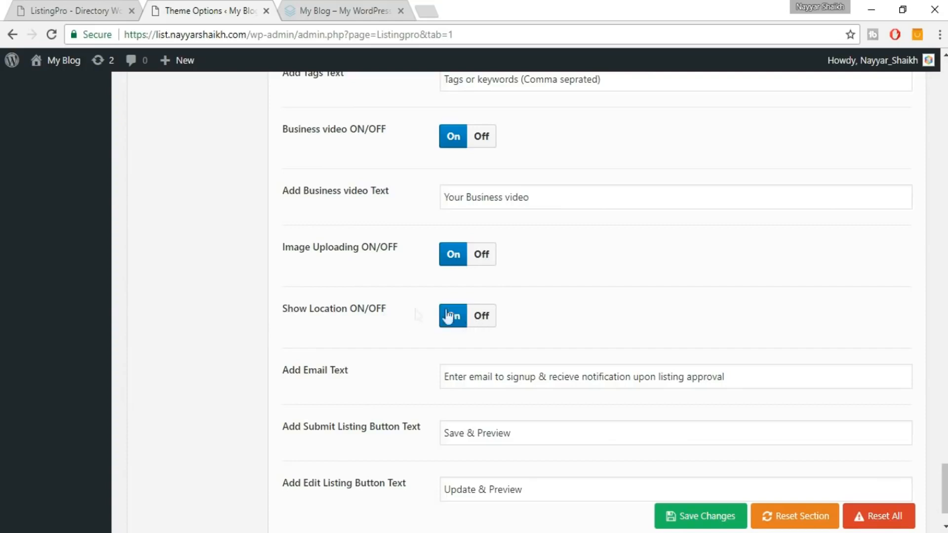
scroll(681, 353, "down", 2)
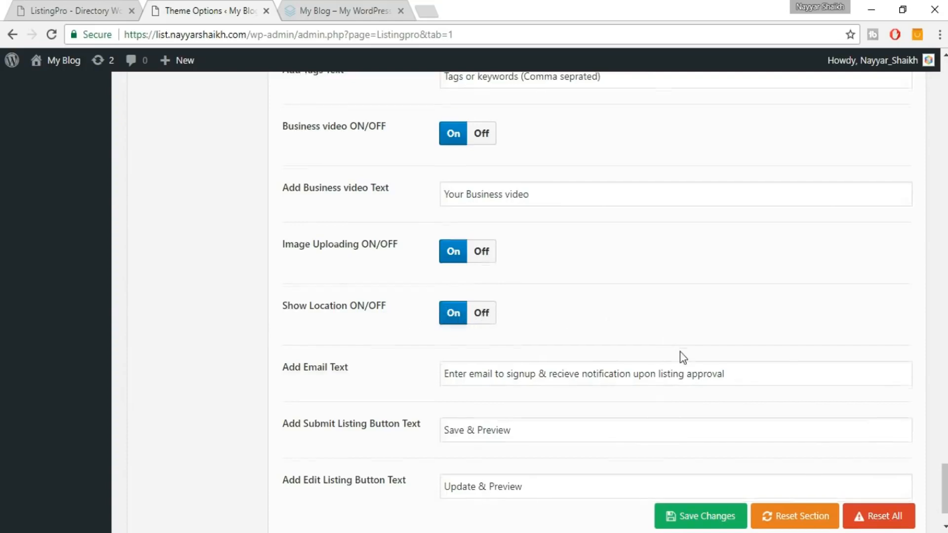
scroll(612, 372, "up", 6)
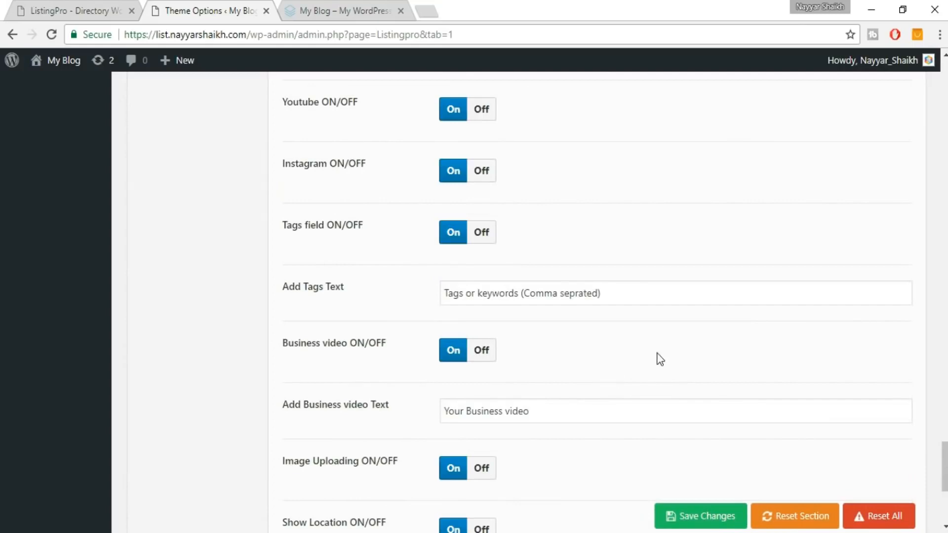
scroll(659, 359, "up", 3)
scroll(660, 360, "up", 9)
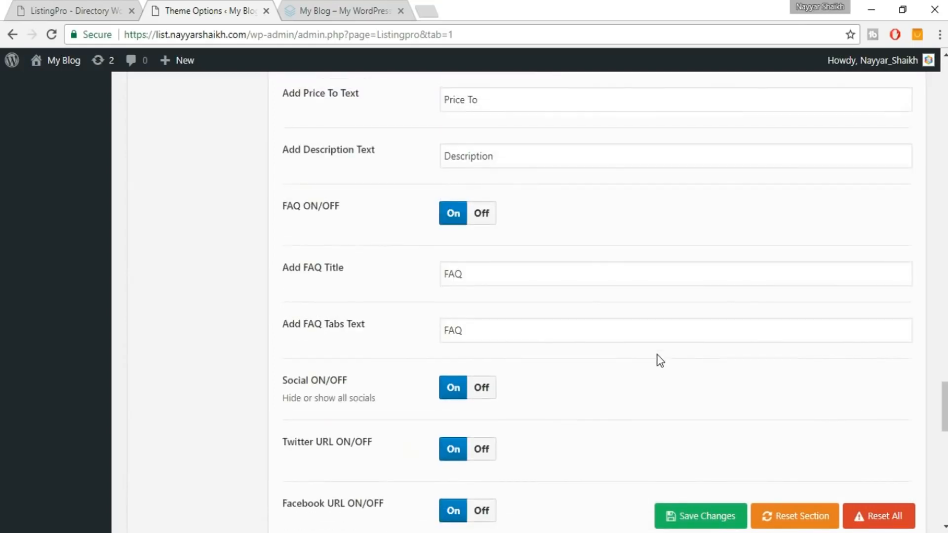
scroll(660, 360, "up", 3)
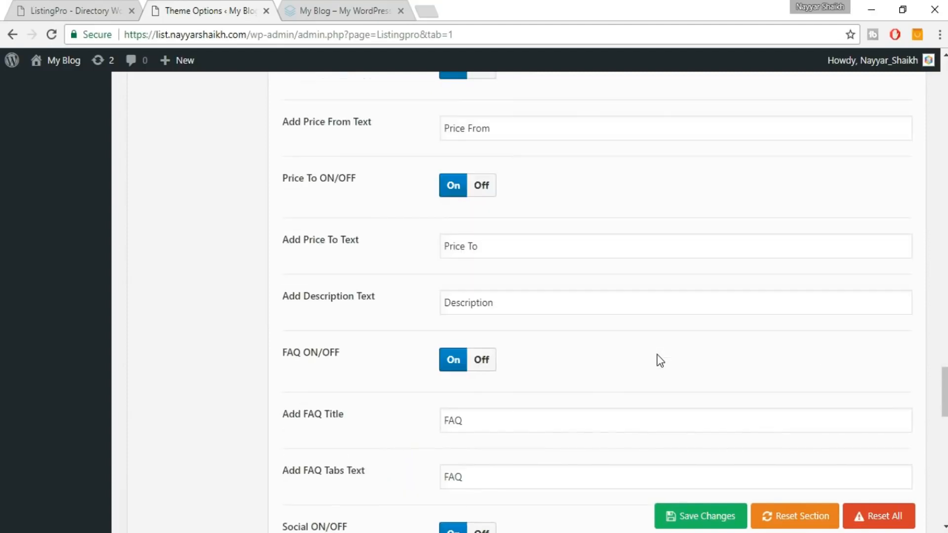
scroll(658, 377, "up", 9)
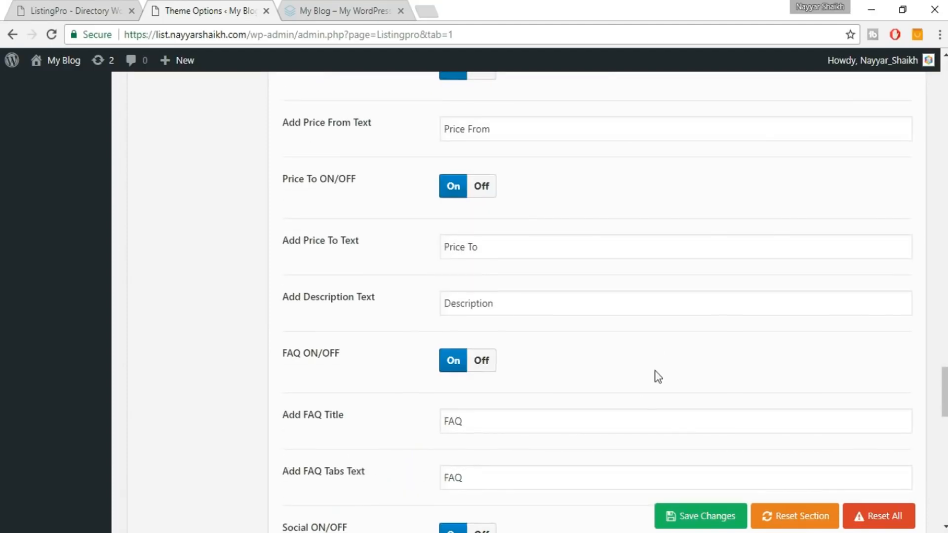
scroll(658, 378, "up", 14)
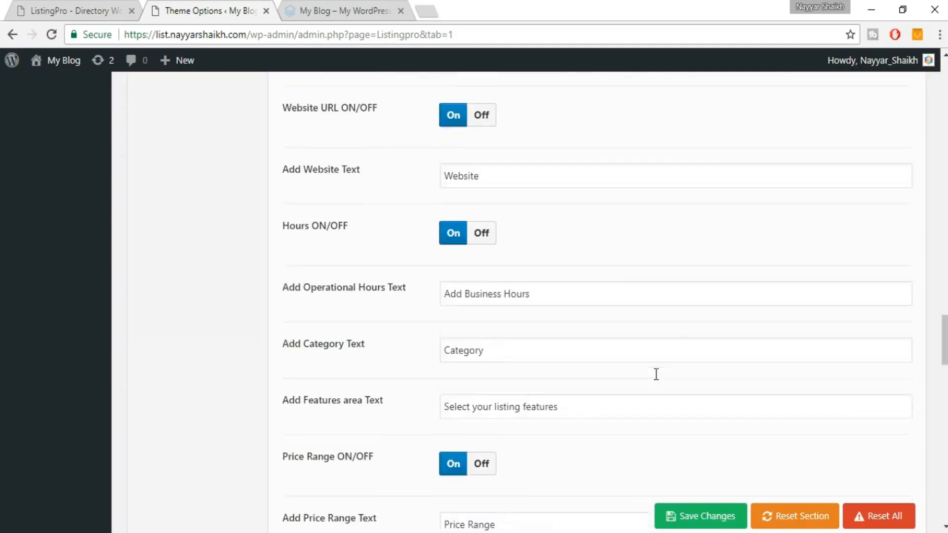
scroll(658, 380, "up", 19)
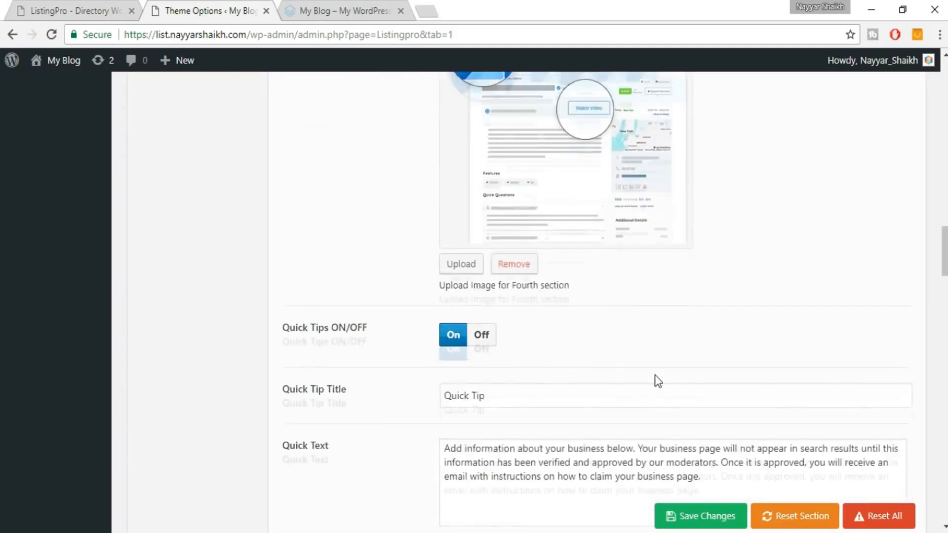
scroll(657, 381, "up", 11)
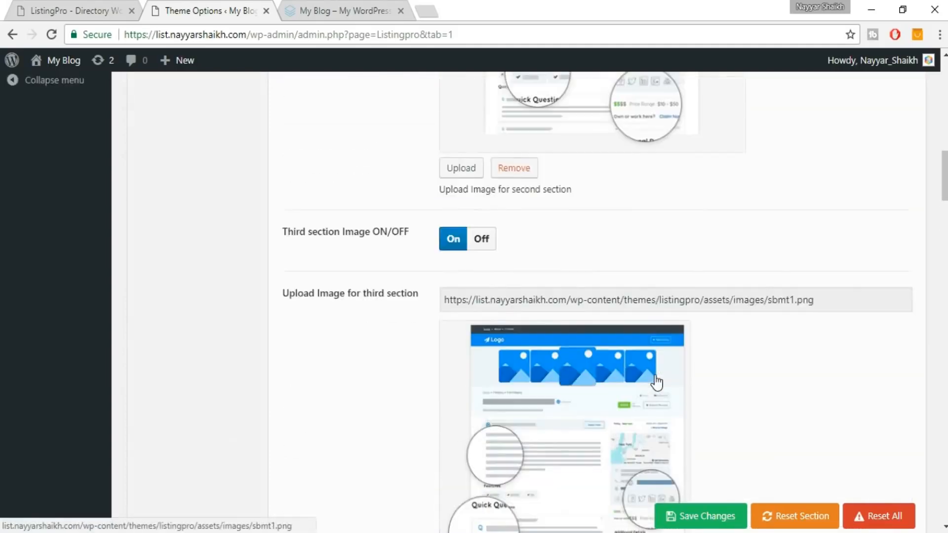
scroll(671, 321, "up", 5)
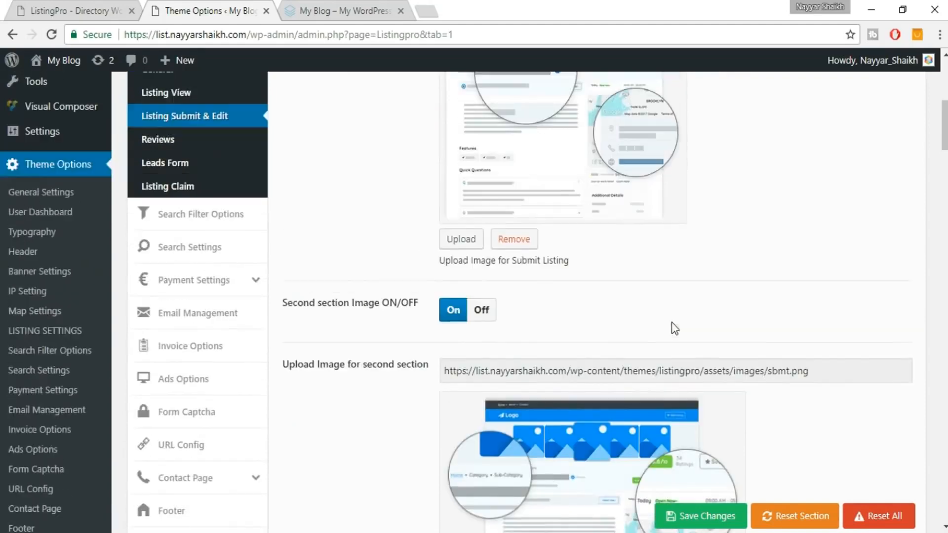
- Move through Reviews and Leads Form to the Listing Claim settings, showing Claim On and claim1.png
left_click(167, 311)
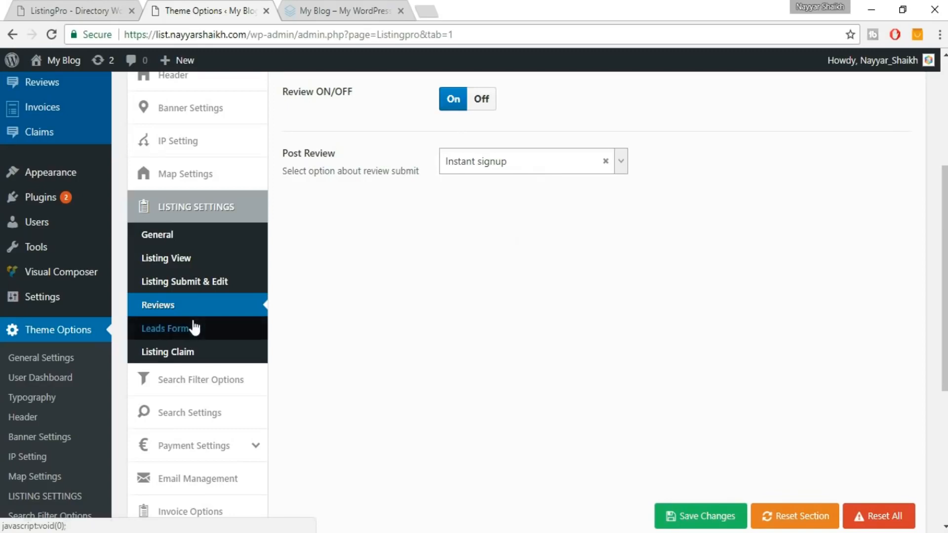
left_click(195, 334)
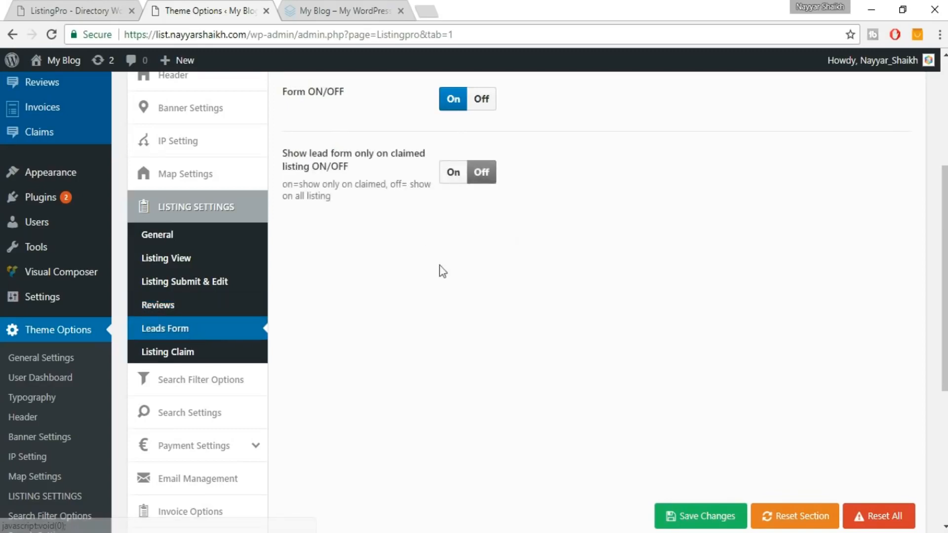
left_click(230, 353)
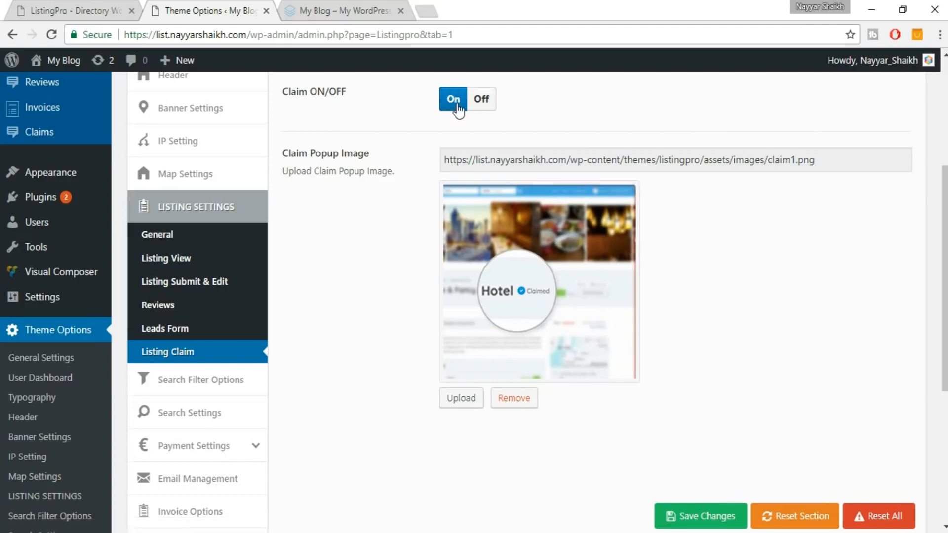
- Save the Listing Claim settings with Claim On and the claim1.png popup image
scroll(552, 155, "up", 3)
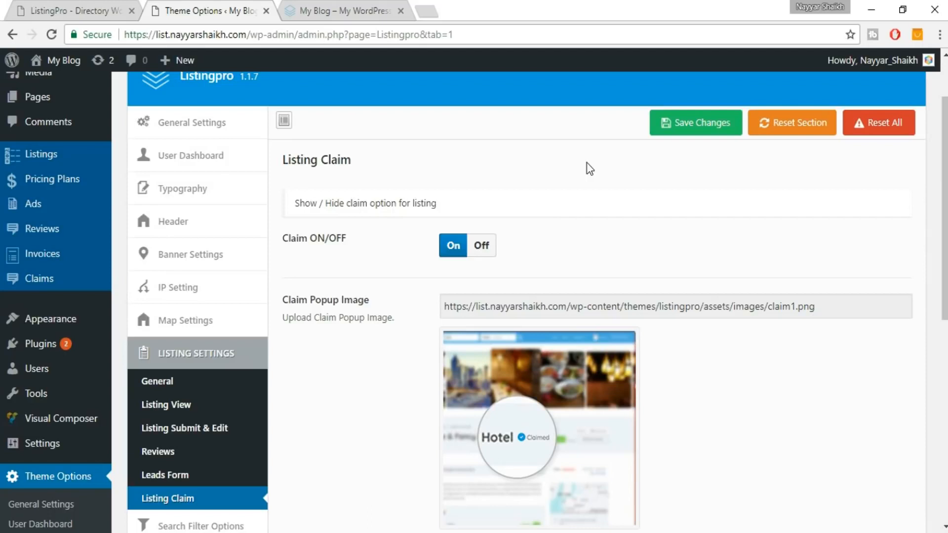
left_click(693, 130)
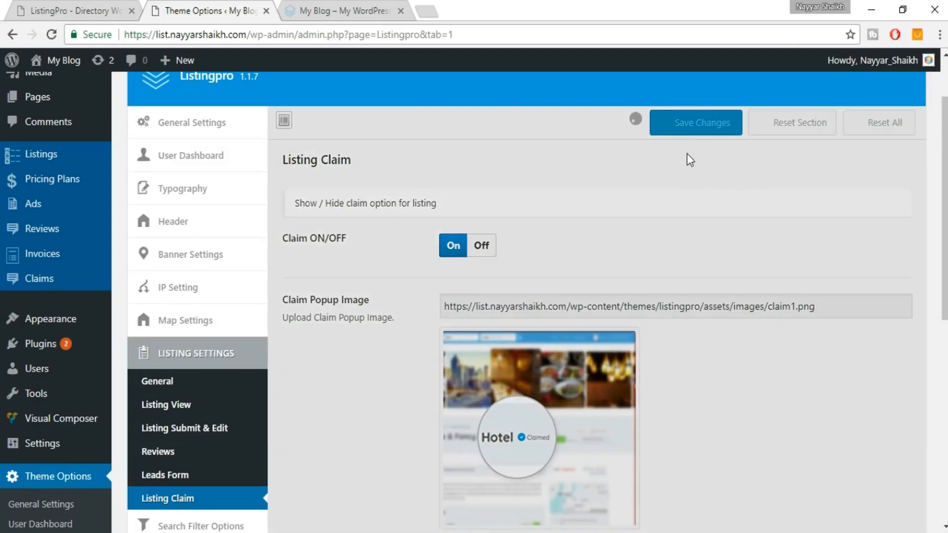
left_click(48, 7)
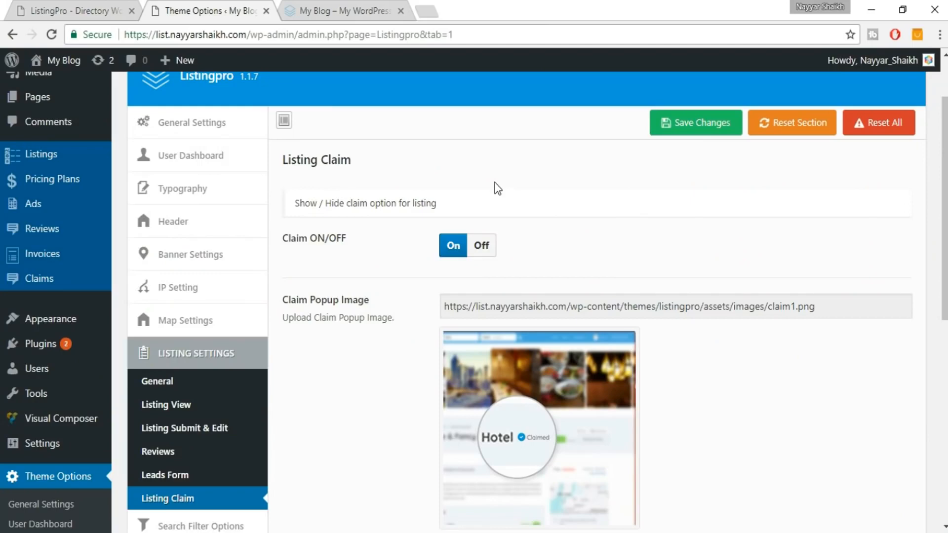
left_click(345, 9)
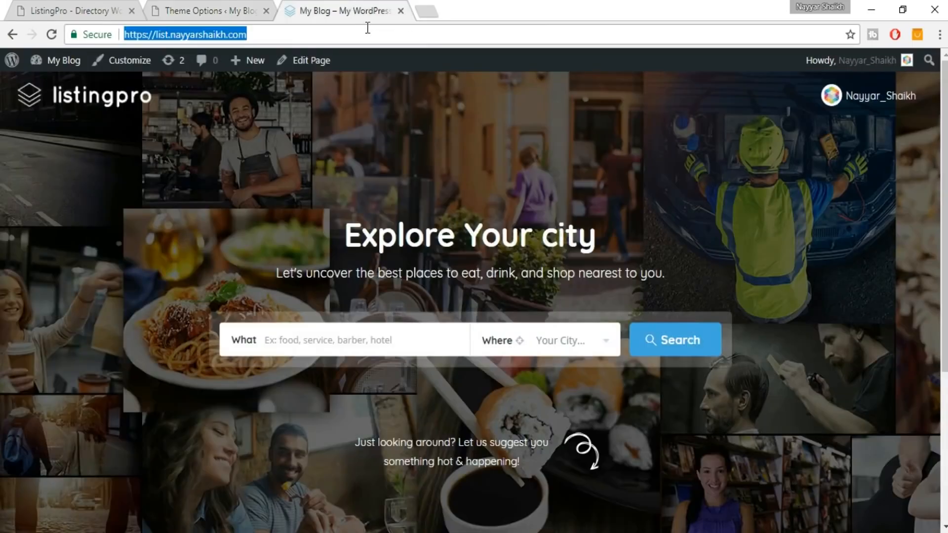
key("Return")
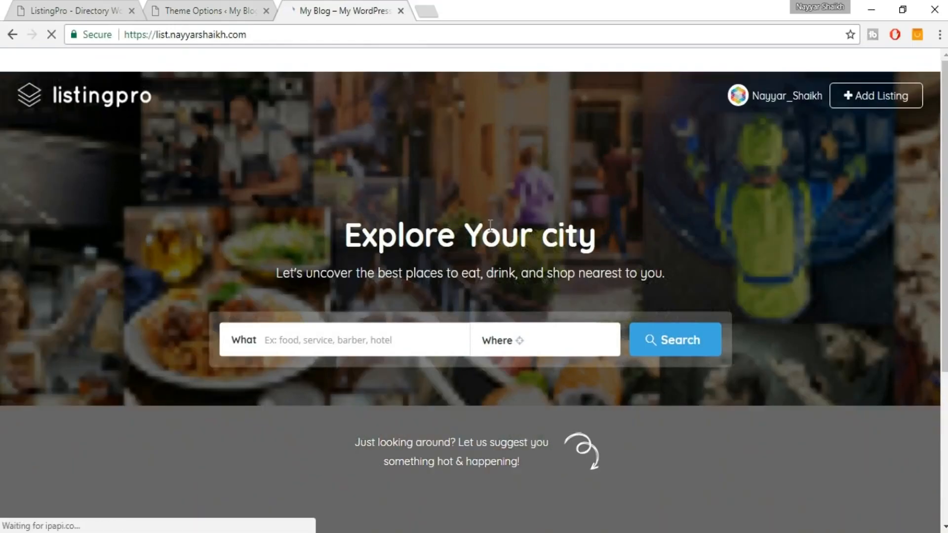
scroll(490, 224, "down", 5)
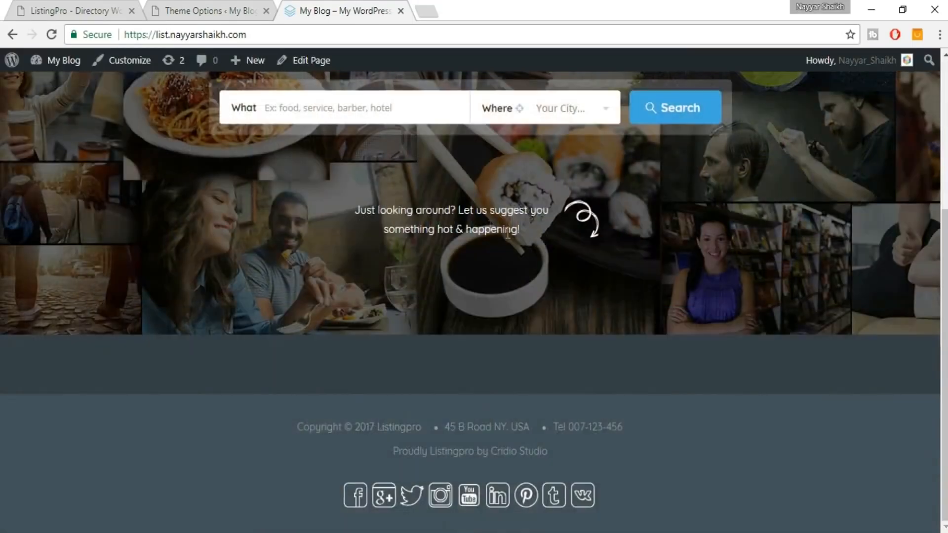
scroll(508, 233, "up", 3)
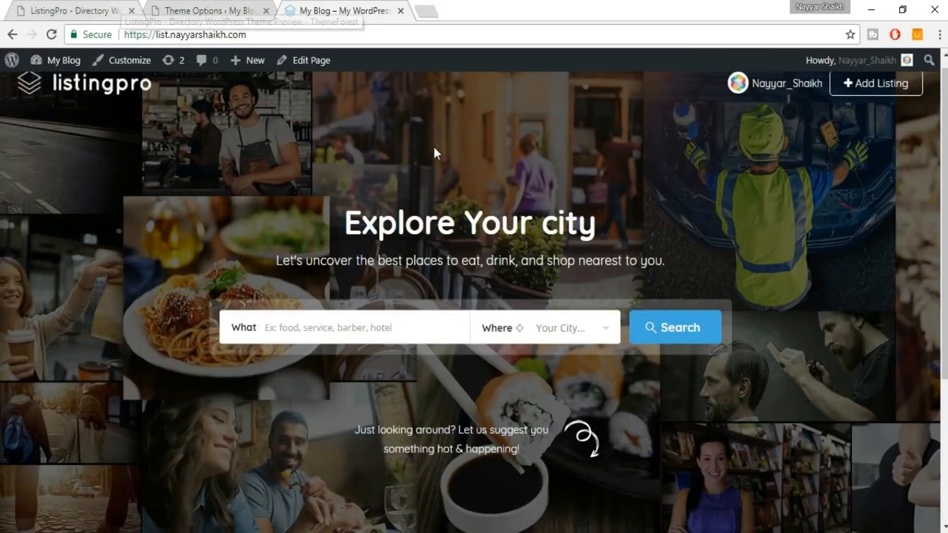
scroll(435, 153, "down", 4)
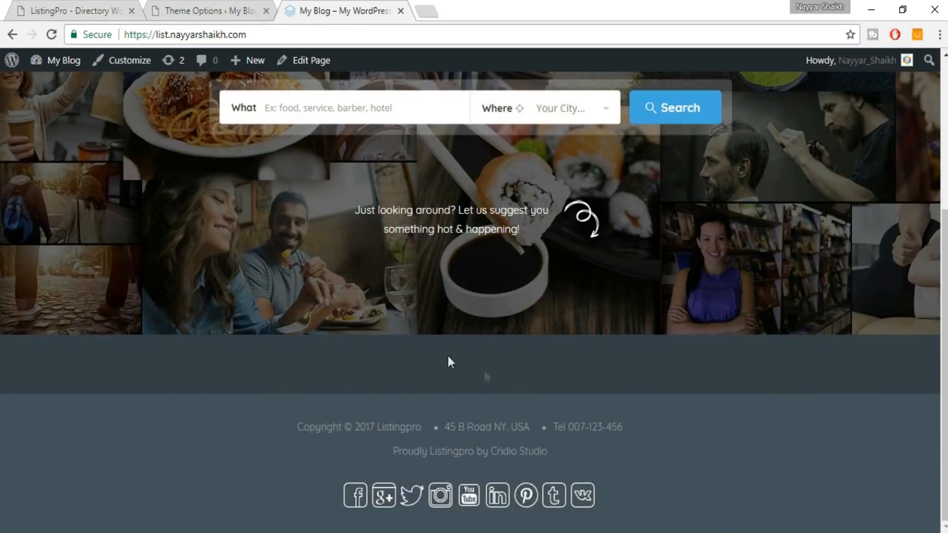
left_click(105, 1)
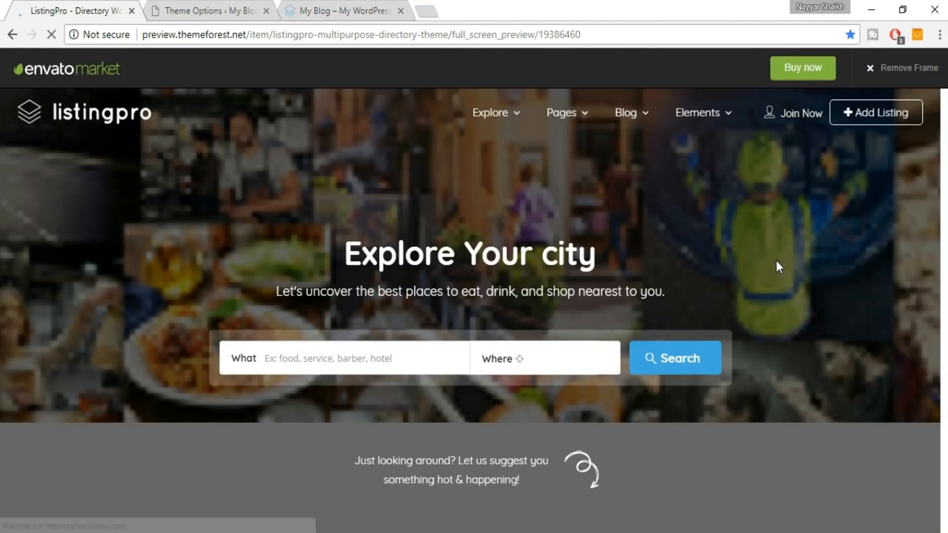
scroll(776, 267, "down", 6)
scroll(775, 268, "up", 3)
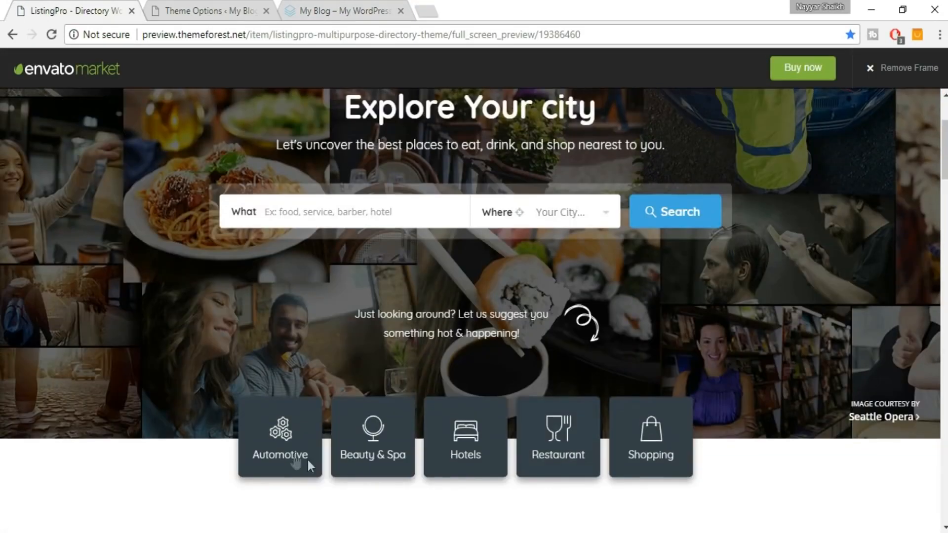
scroll(365, 101, "up", 3)
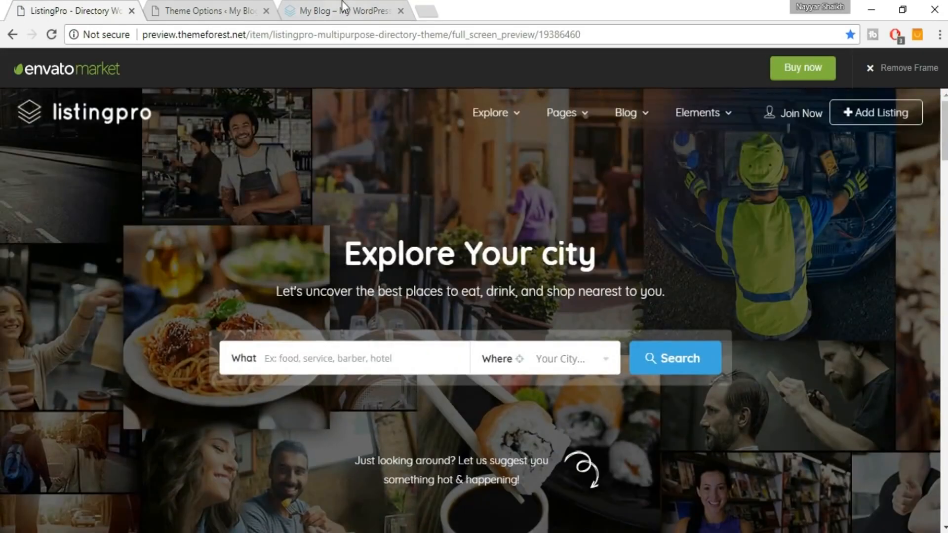
left_click(342, 4)
left_click(168, 4)
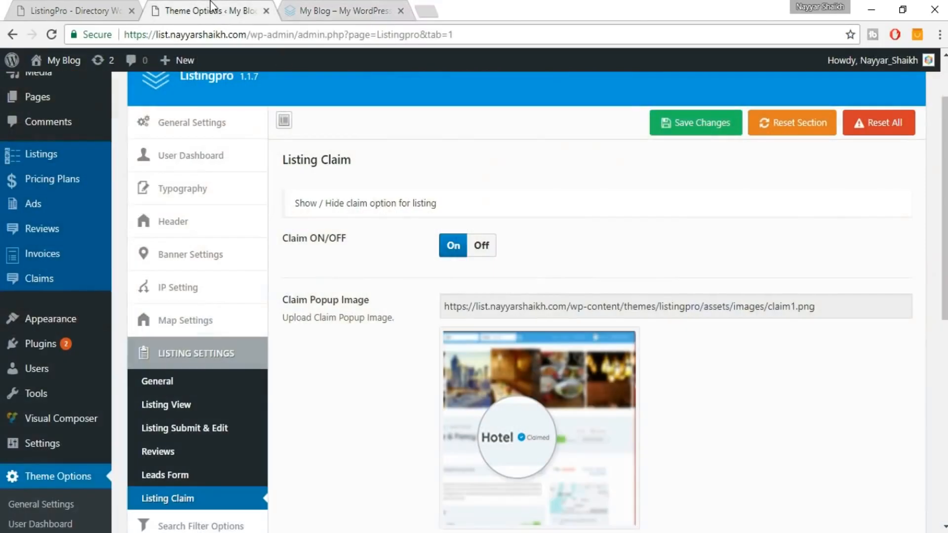
scroll(374, 220, "down", 3)
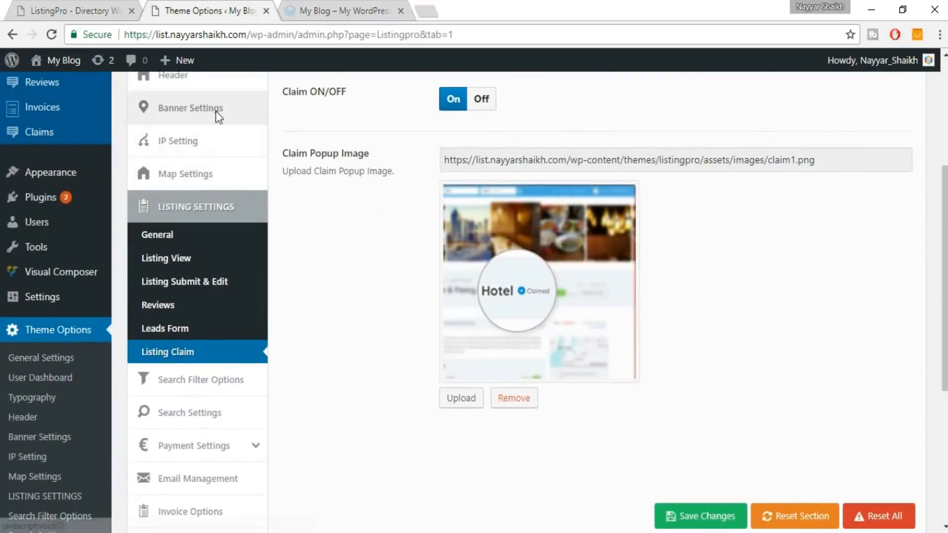
- Open Banner Settings and select the 610 banner height and the home banner image address
left_click(198, 117)
scroll(759, 257, "up", 3)
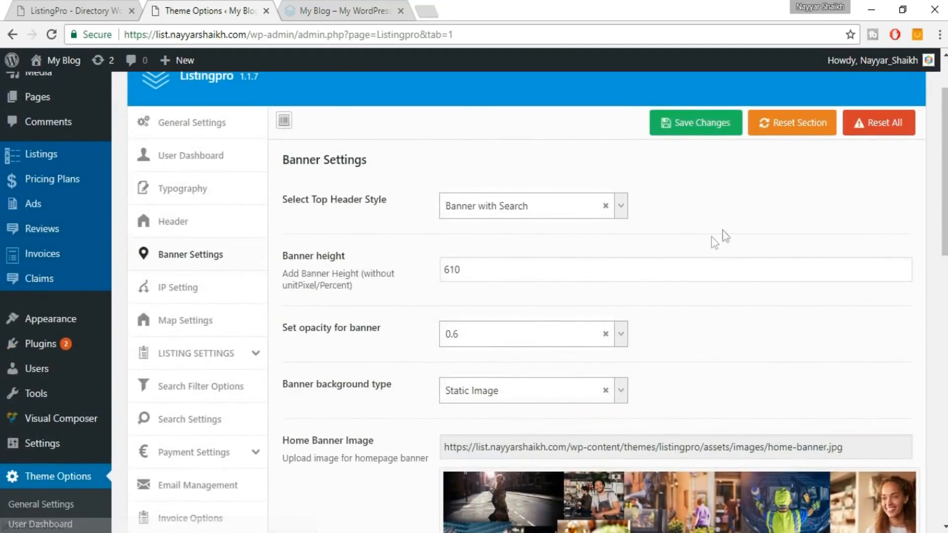
left_click_drag(477, 269, 439, 271)
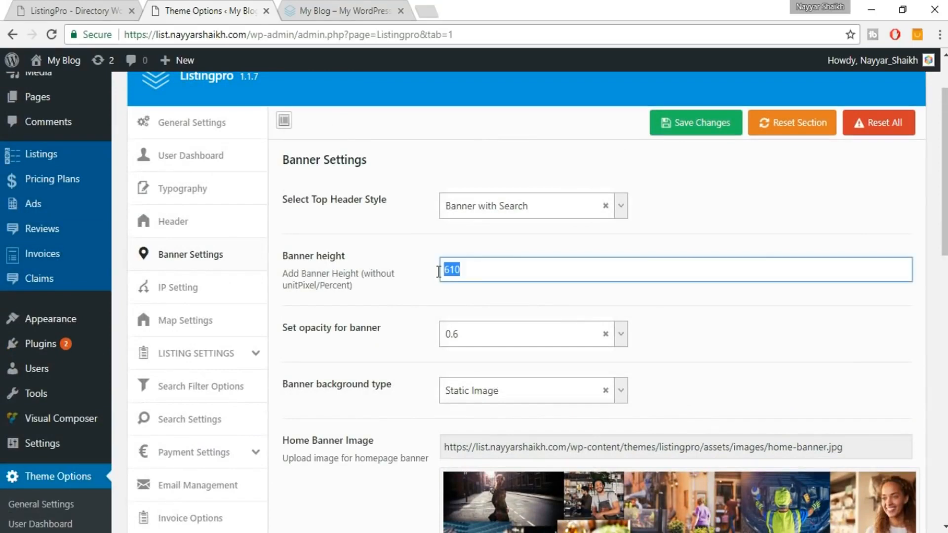
scroll(760, 323, "down", 3)
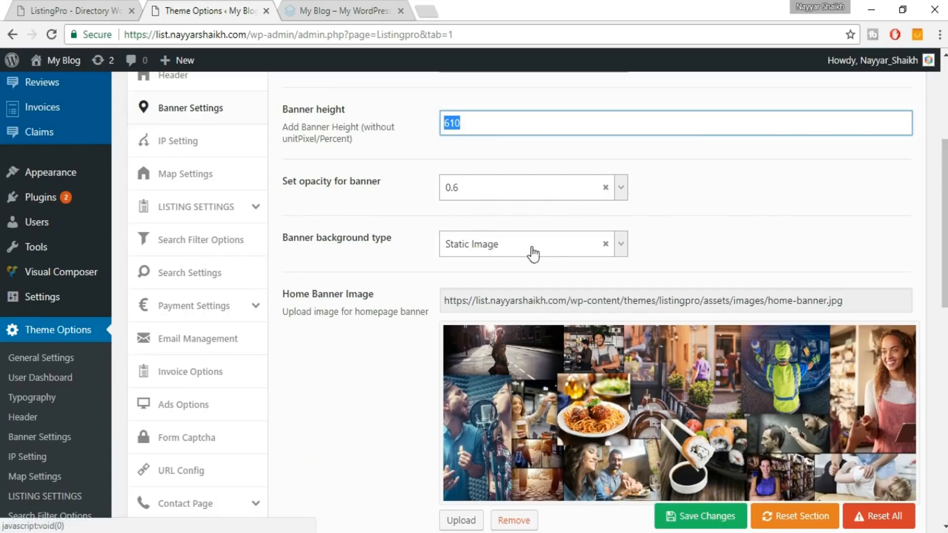
scroll(541, 240, "down", 2)
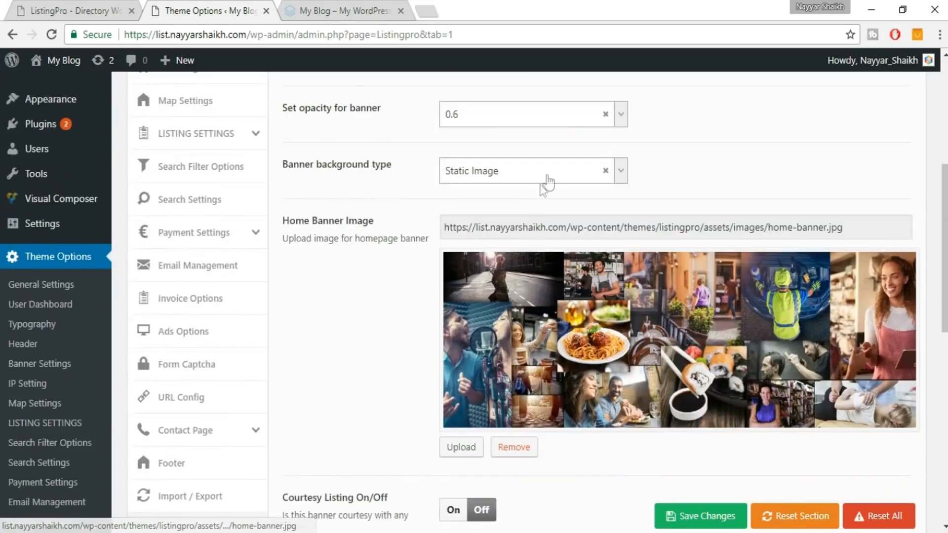
triple_click(548, 228)
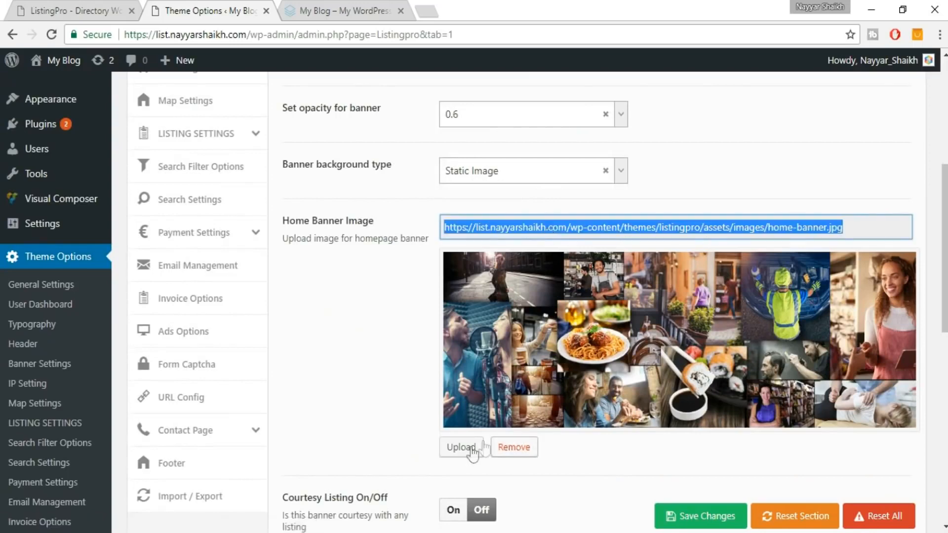
scroll(715, 391, "down", 4)
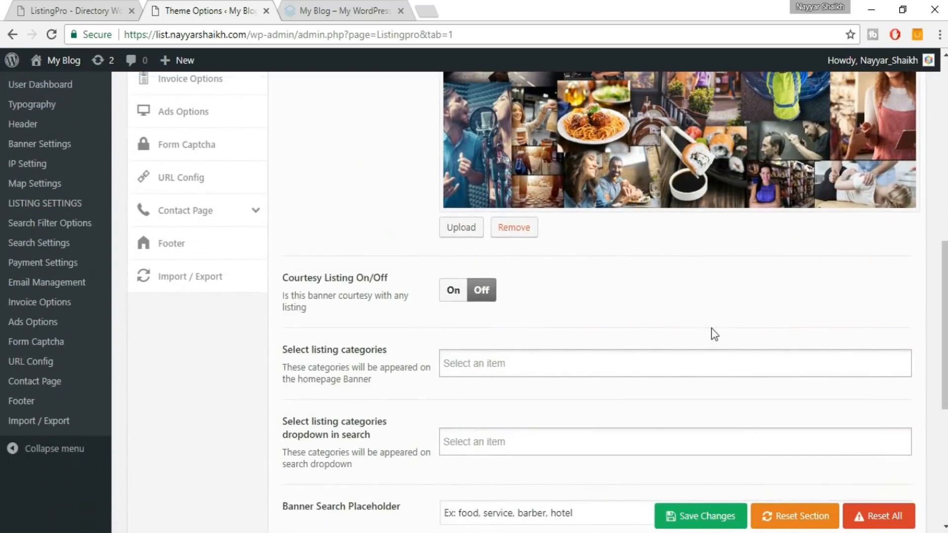
scroll(731, 293, "down", 2)
- Add Hotels, Restaurants, Services and Shopping to the homepage banner's listing categories
left_click(488, 284)
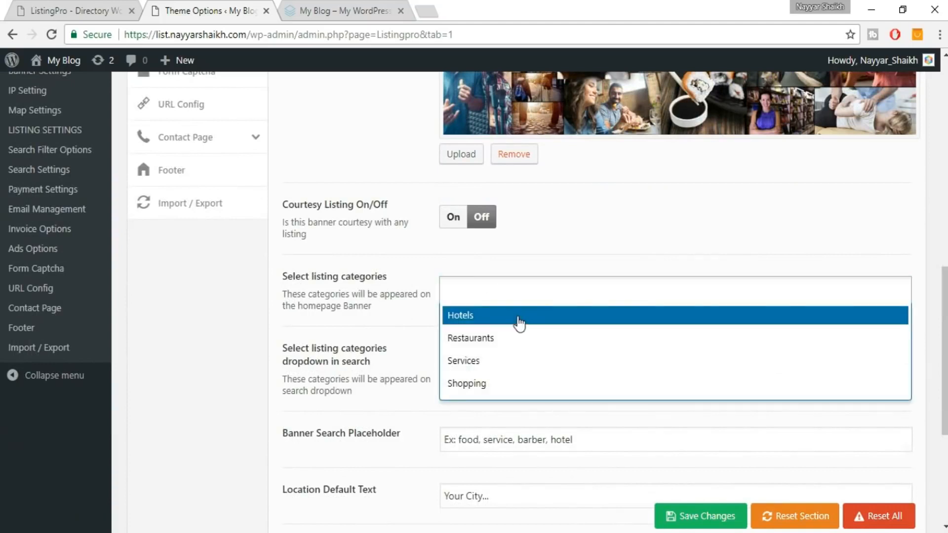
left_click(519, 323)
left_click(584, 296)
left_click(585, 307)
left_click(588, 299)
left_click(571, 323)
left_click(635, 294)
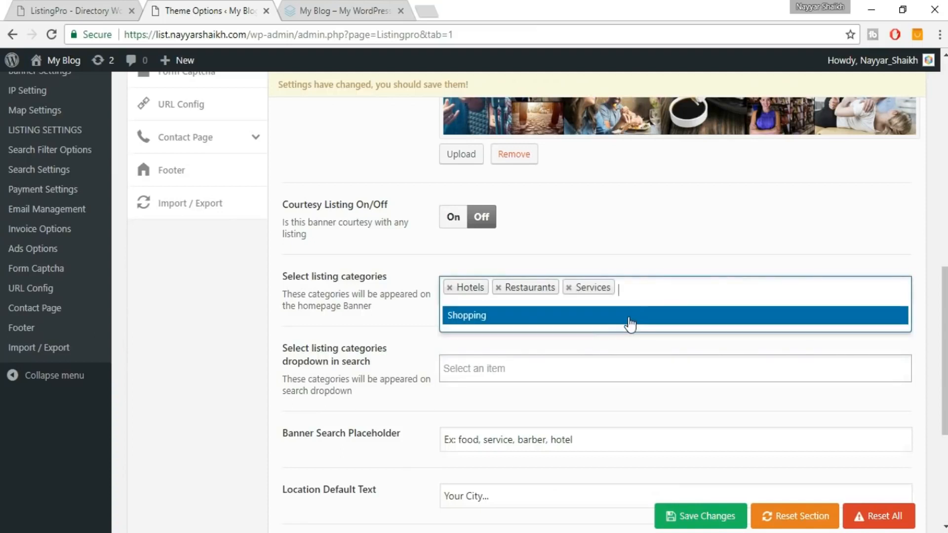
left_click(629, 321)
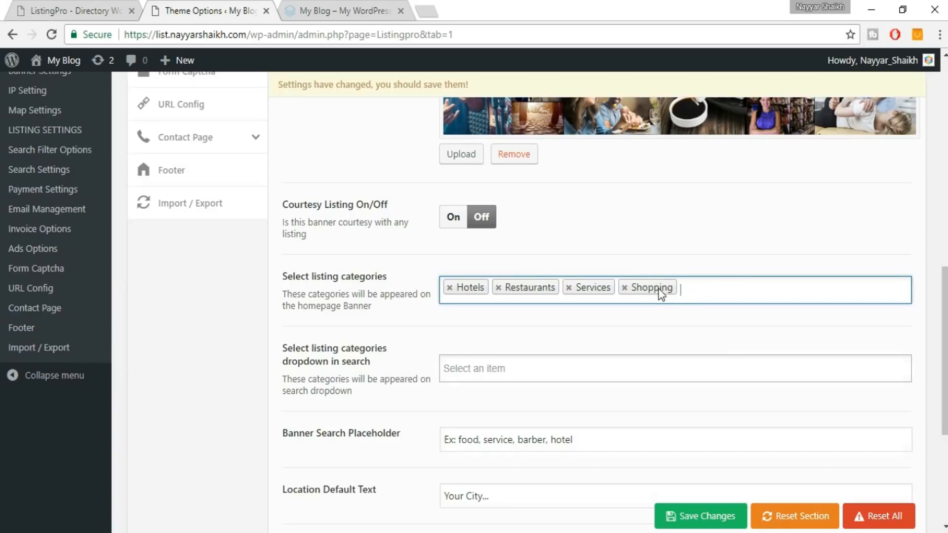
scroll(671, 316, "down", 1)
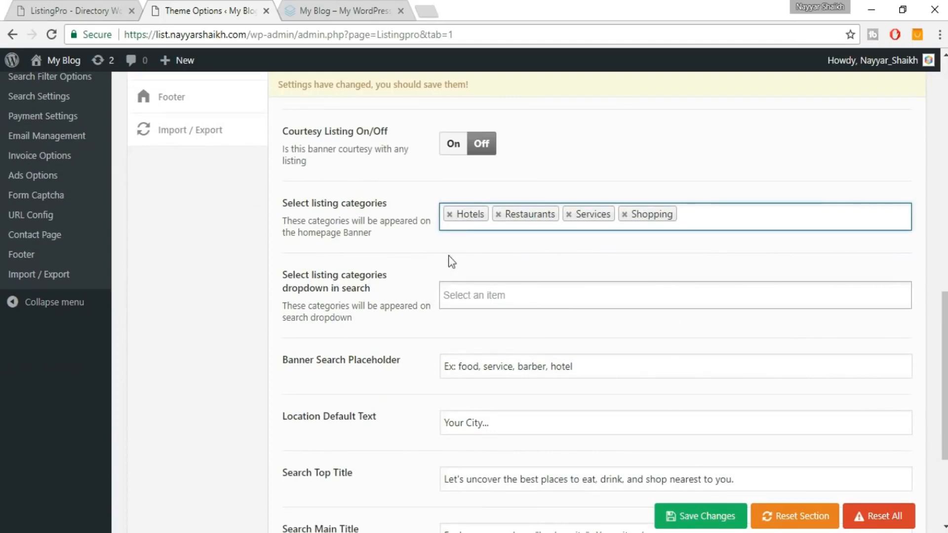
left_click(84, 10)
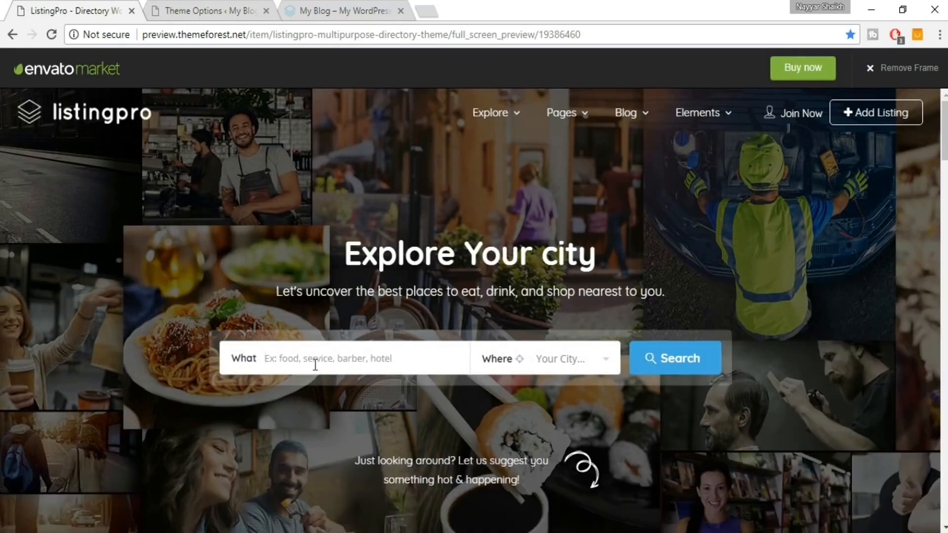
- Check the demo's 'What' category suggestions in its search bar
left_click(316, 363)
scroll(361, 363, "down", 1)
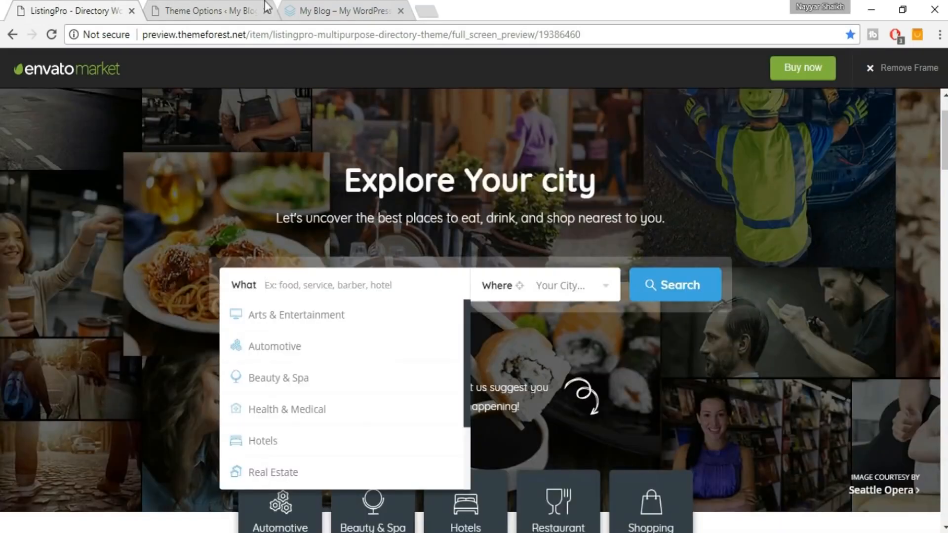
left_click(182, 6)
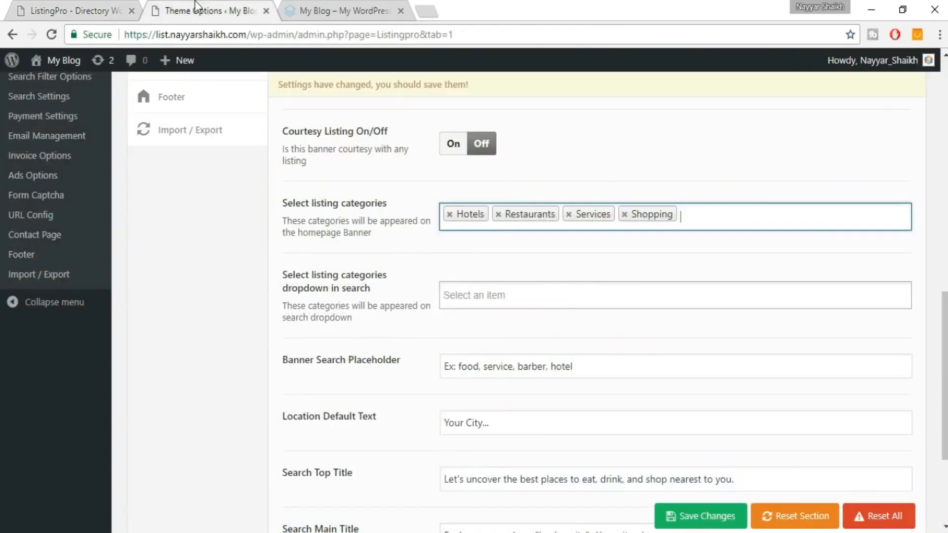
- Add Hotels, Restaurants, Services and Shopping to the search dropdown categories
left_click(481, 295)
left_click(554, 319)
left_click(560, 298)
left_click(542, 325)
left_click(574, 303)
left_click(531, 324)
left_click(588, 298)
left_click(585, 319)
left_click(600, 302)
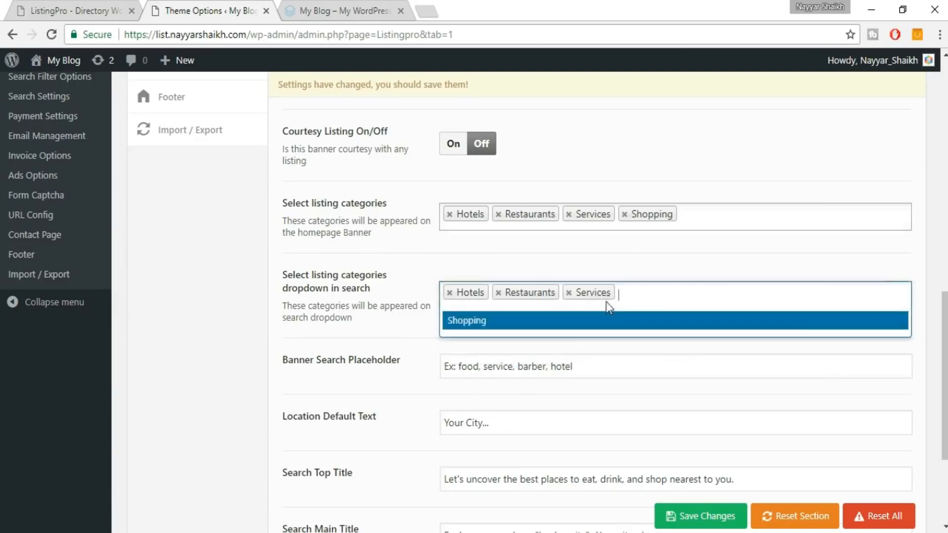
left_click(579, 322)
scroll(729, 303, "down", 1)
scroll(728, 304, "down", 2)
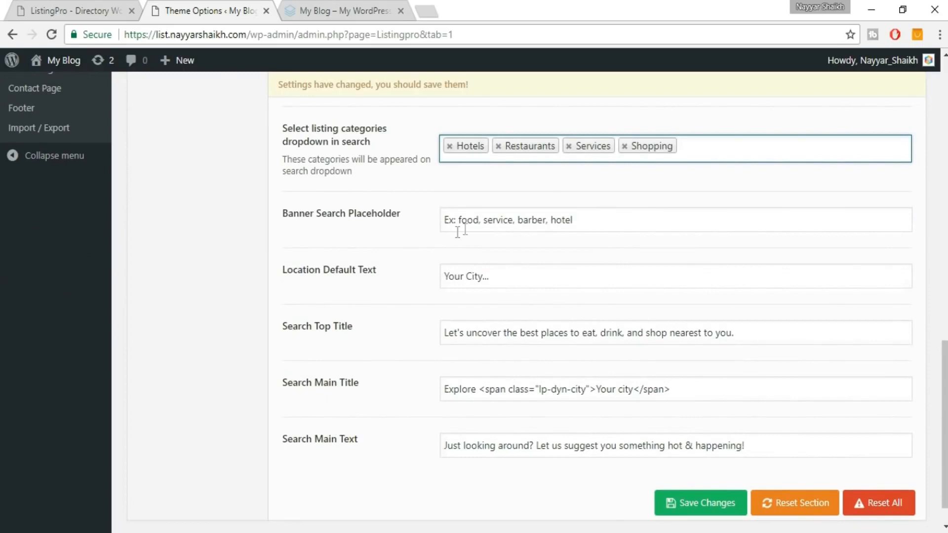
- Recheck the demo's search category suggestions, then save the Banner Settings
left_click(101, 10)
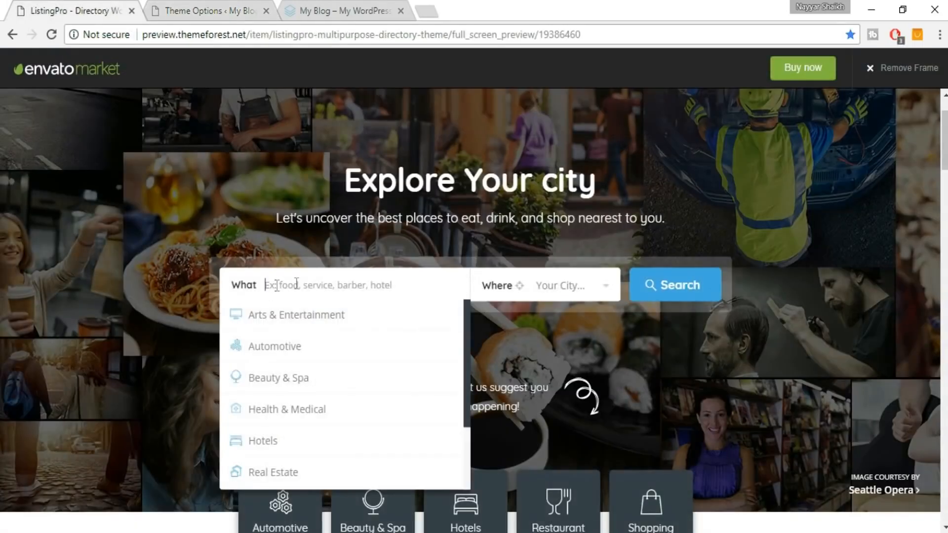
left_click(381, 240)
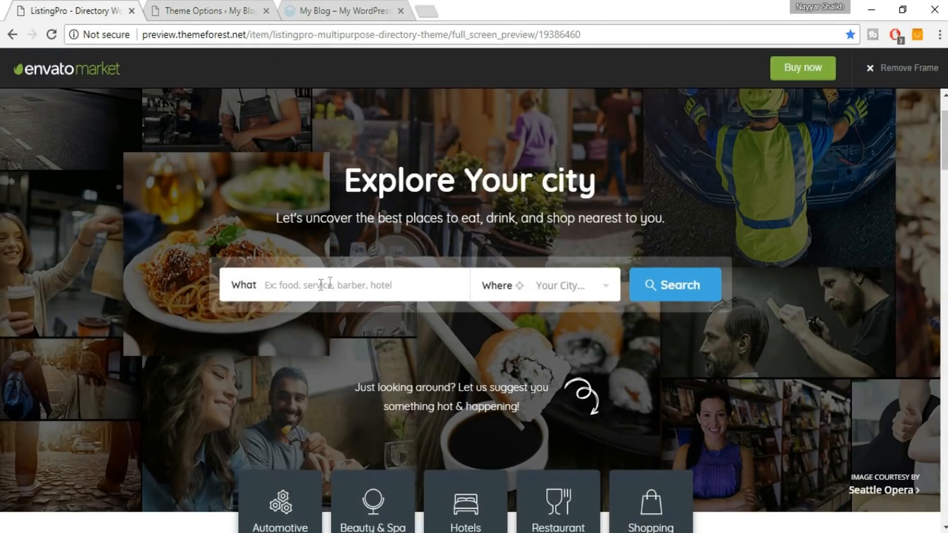
left_click(241, 7)
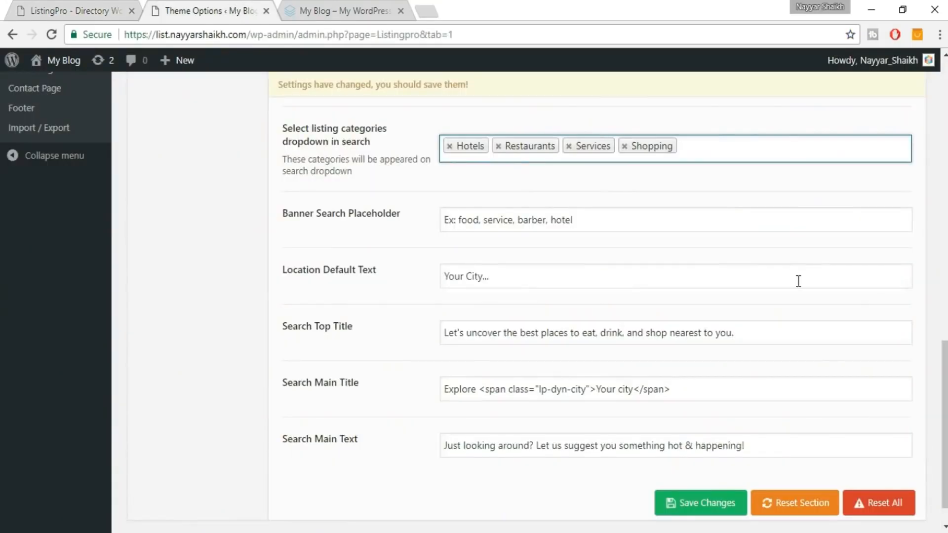
scroll(529, 264, "down", 2)
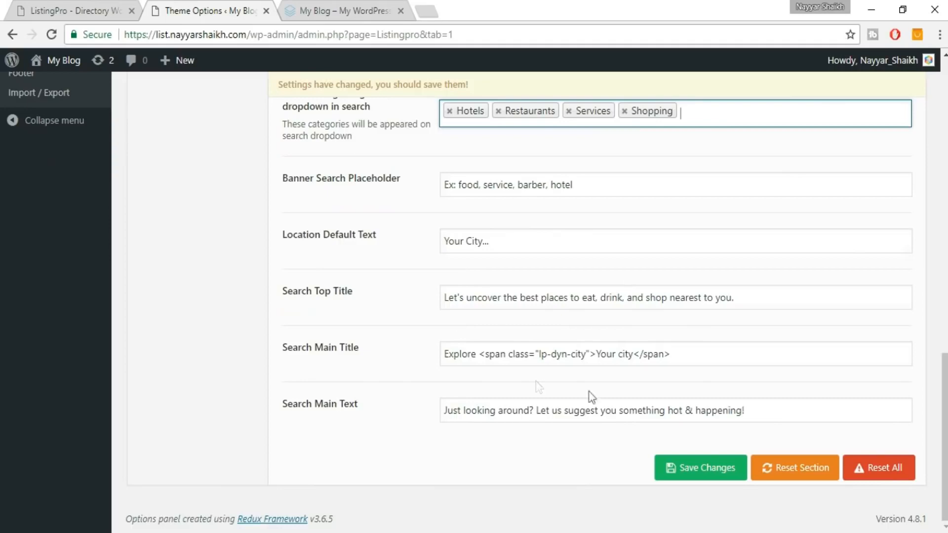
left_click(704, 473)
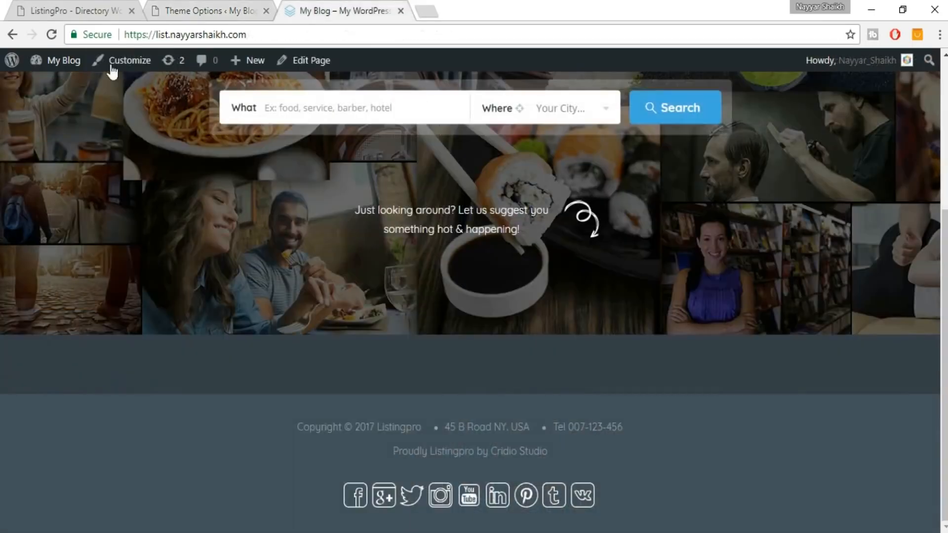
- Reload the live homepage to check the banner with the four saved categories
left_click(51, 35)
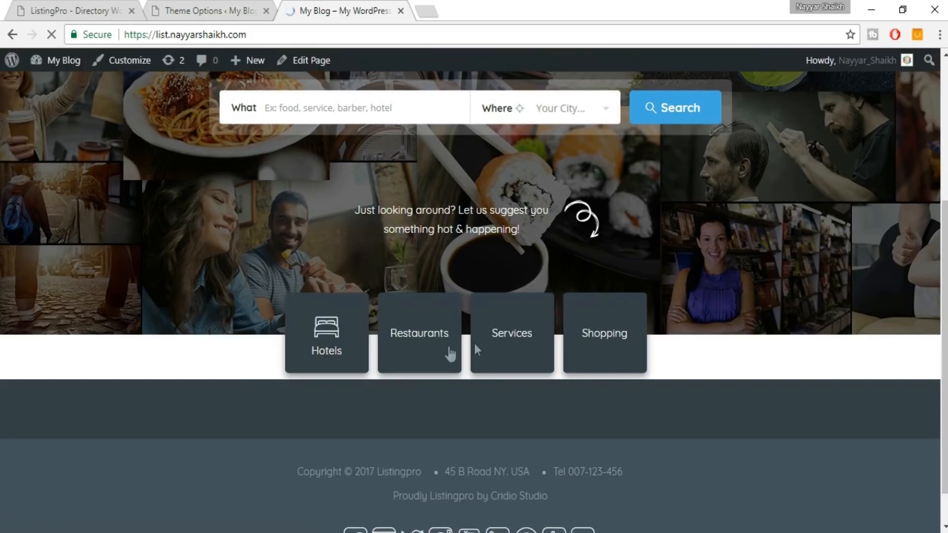
scroll(472, 365, "up", 1)
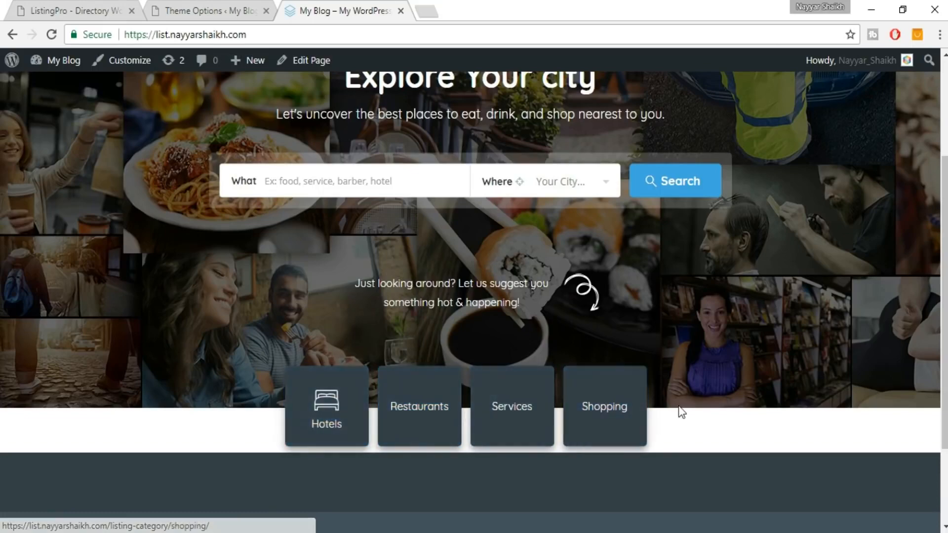
scroll(679, 413, "up", 2)
scroll(677, 412, "down", 2)
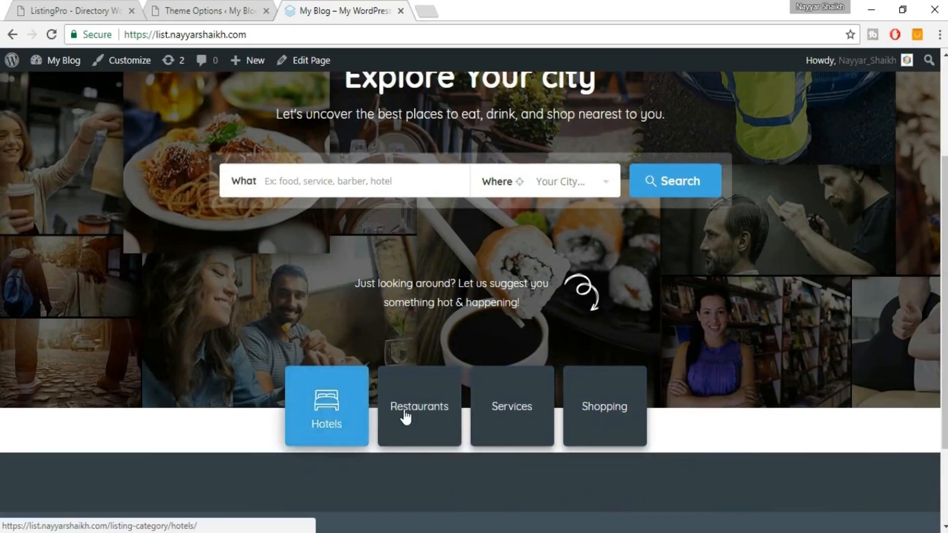
scroll(409, 177, "up", 2)
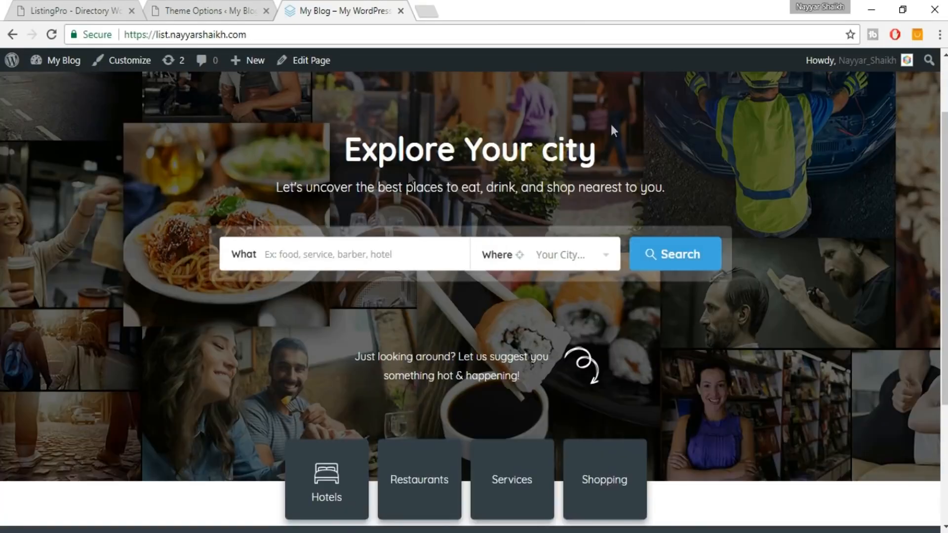
scroll(446, 143, "down", 3)
left_click(4, 5)
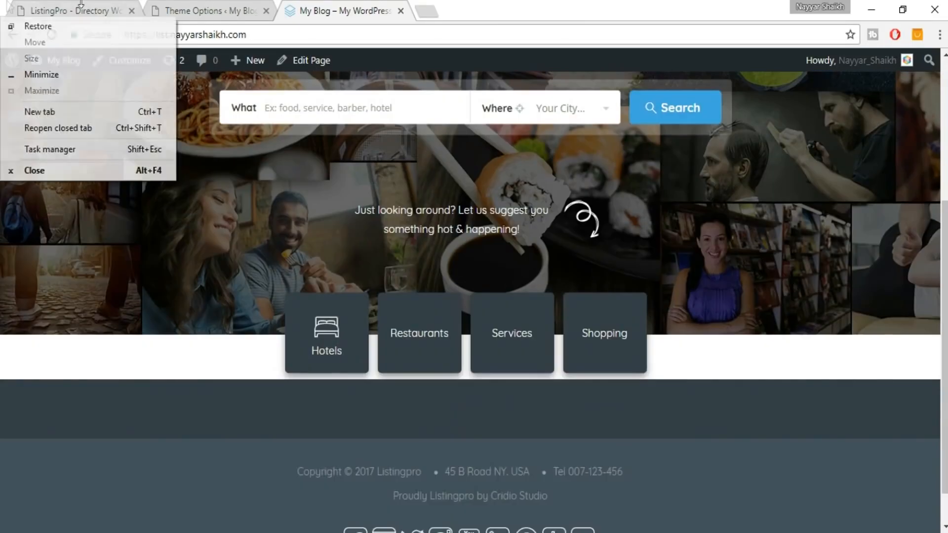
left_click(84, 7)
- Compare the banner with the demo, then open the Home Page in the admin editor
left_click(87, 9)
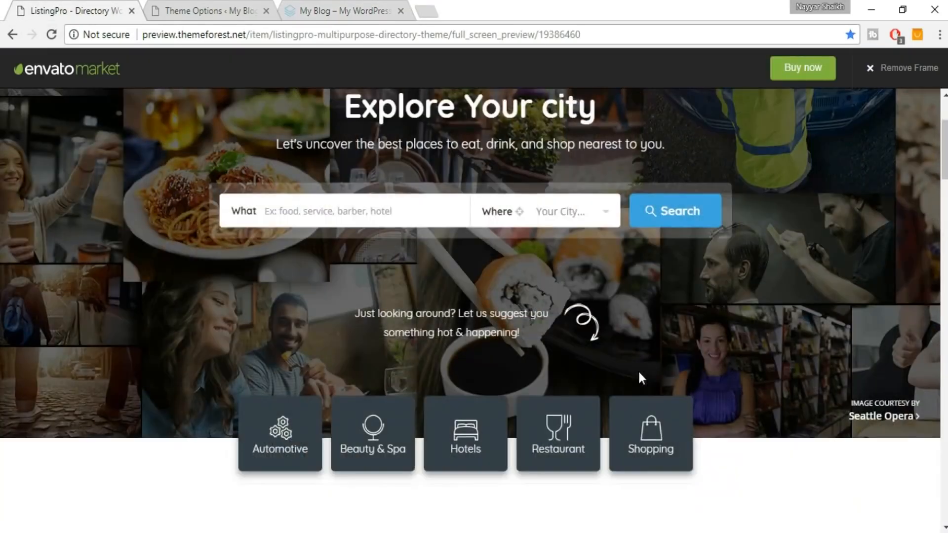
scroll(638, 371, "down", 10)
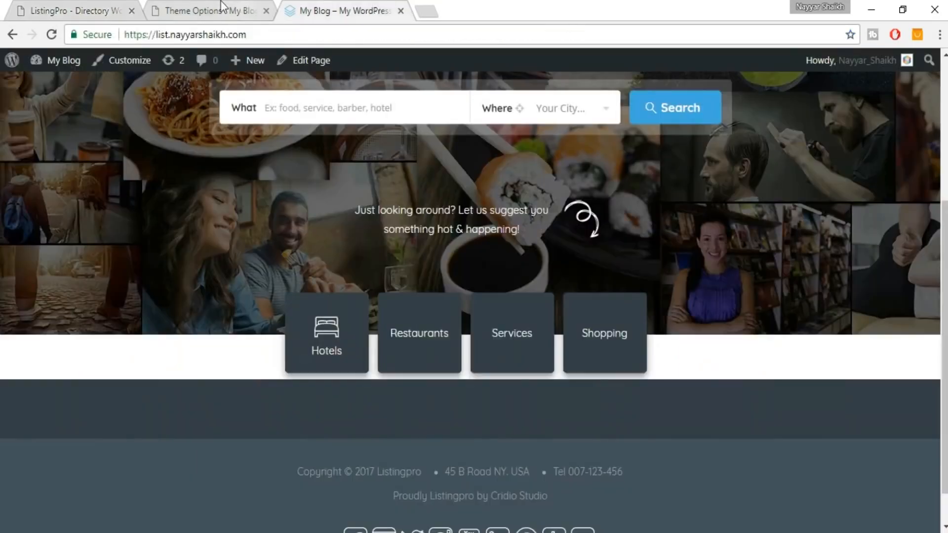
left_click(221, 6)
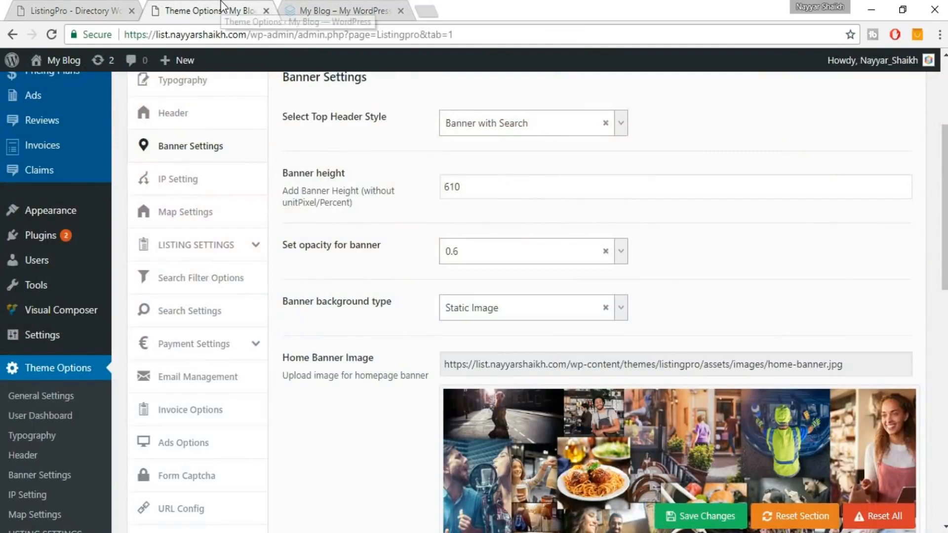
scroll(576, 263, "down", 1)
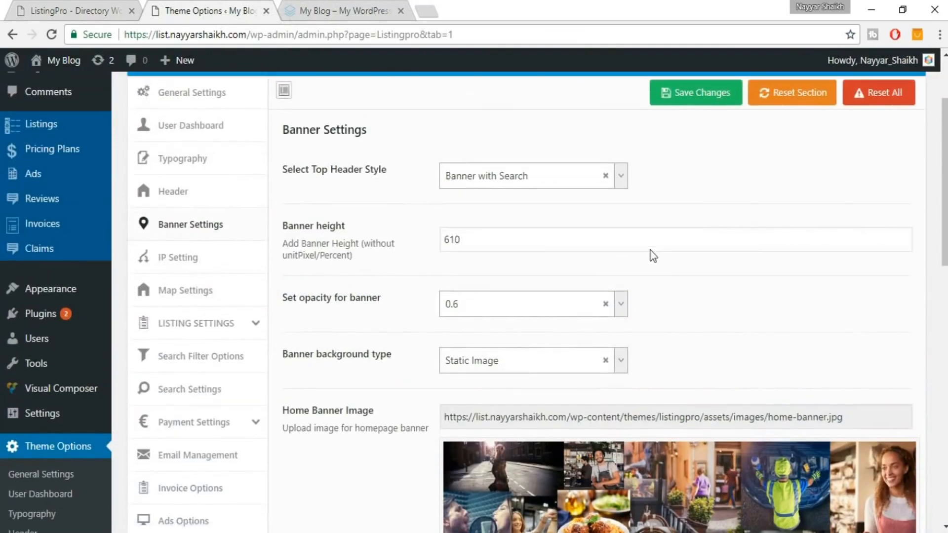
scroll(650, 254, "down", 3)
scroll(528, 178, "up", 1)
left_click(349, 7)
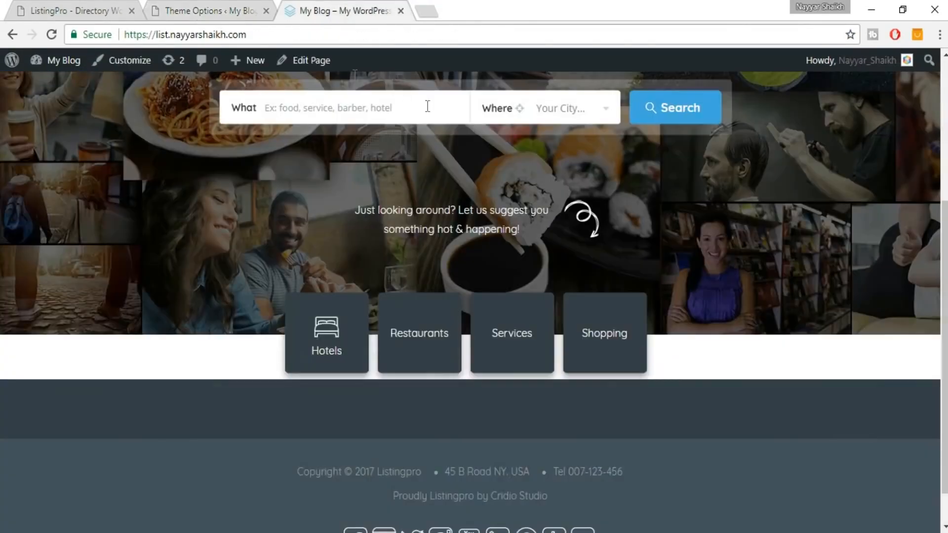
scroll(388, 181, "up", 5)
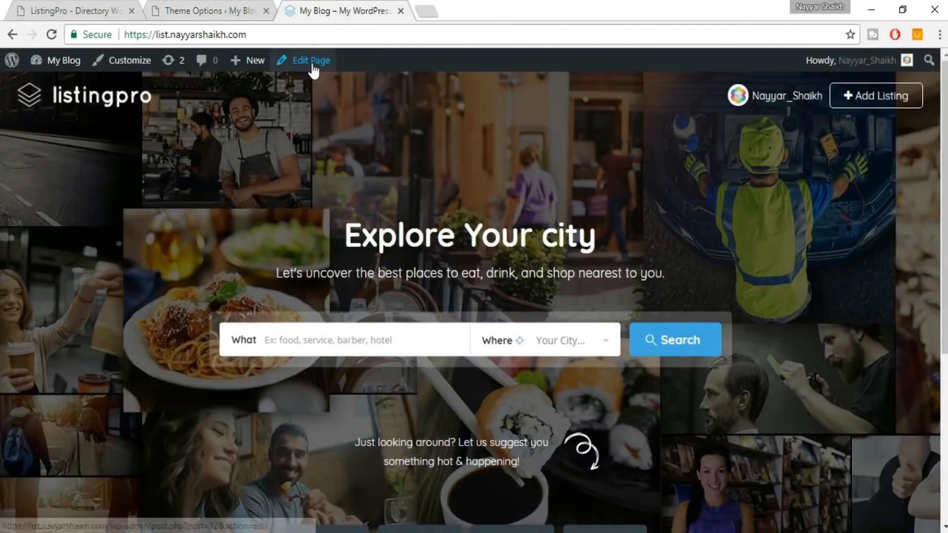
left_click(312, 60)
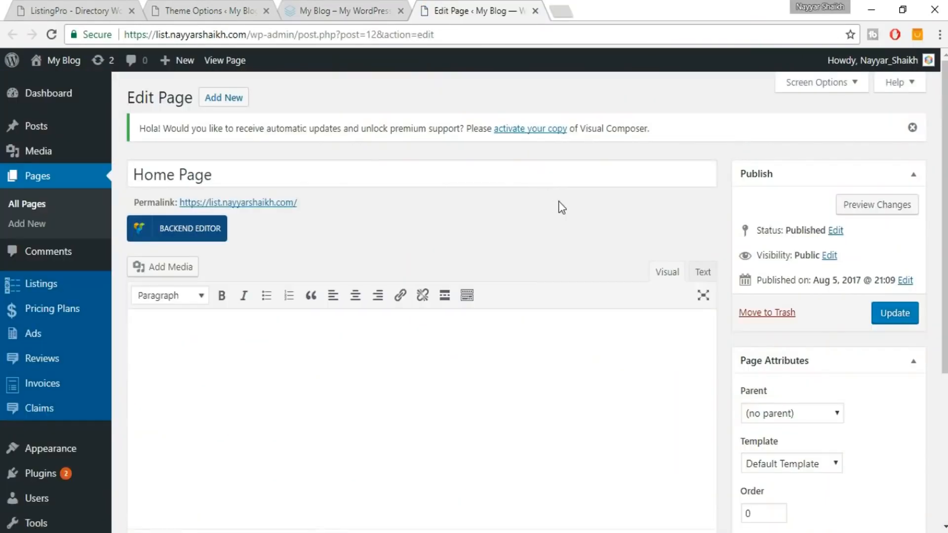
- Switch to the Visual Composer backend editor and add a Locations element, searching 'loc'
left_click(196, 237)
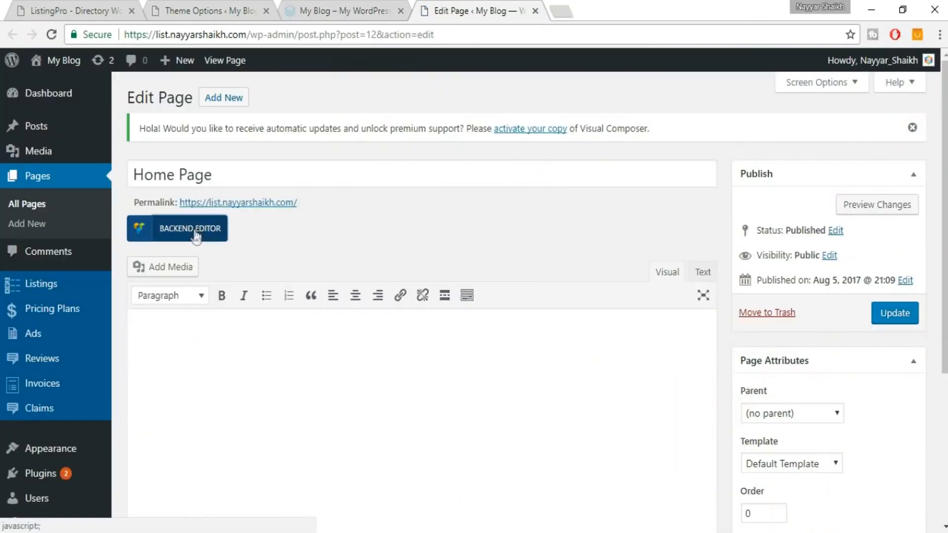
scroll(528, 229, "down", 3)
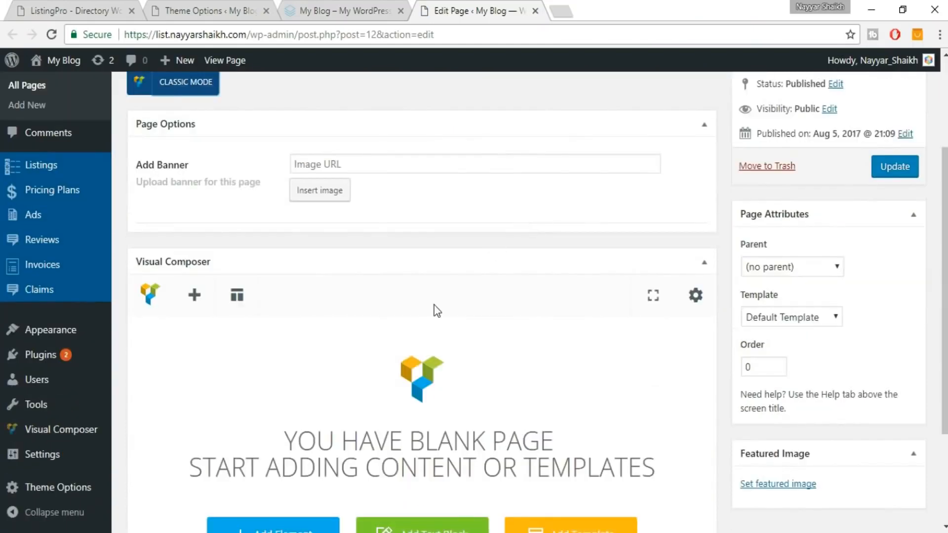
scroll(434, 304, "down", 3)
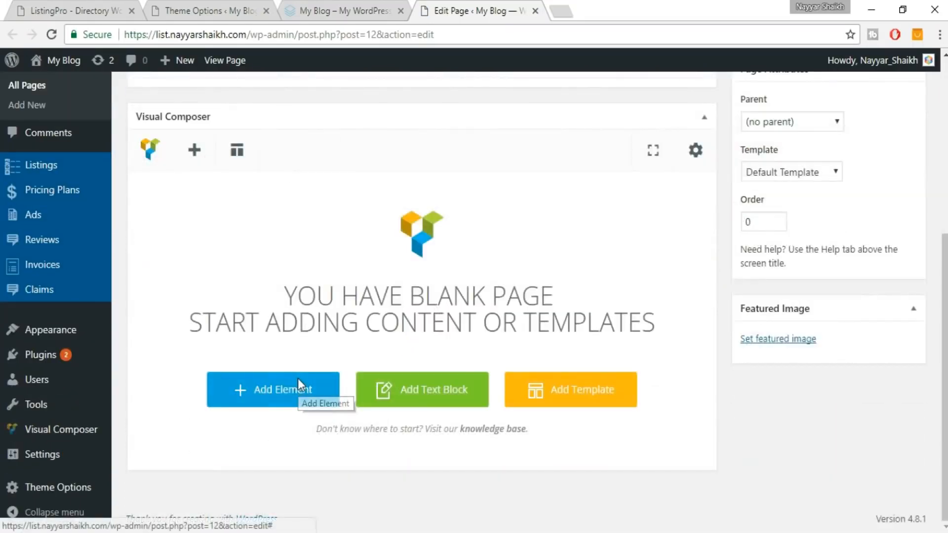
left_click(299, 387)
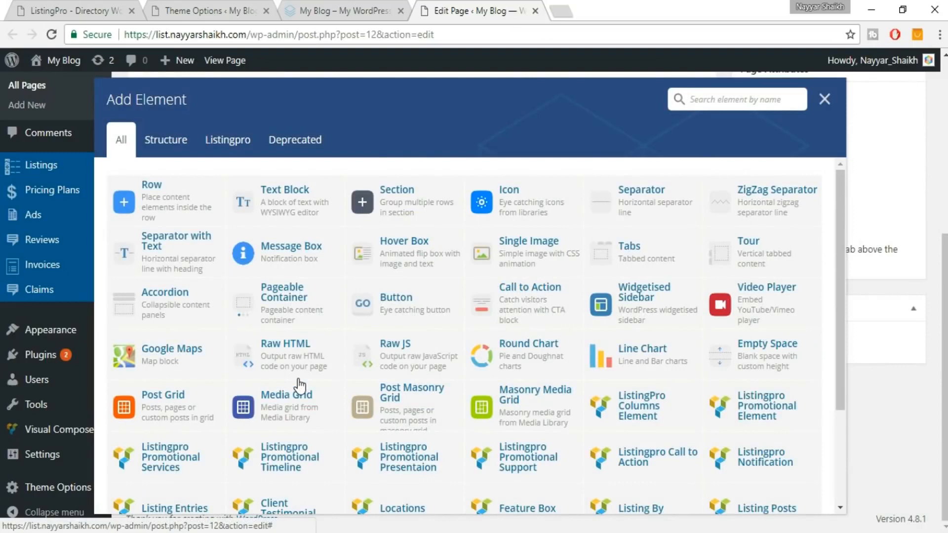
type("loc")
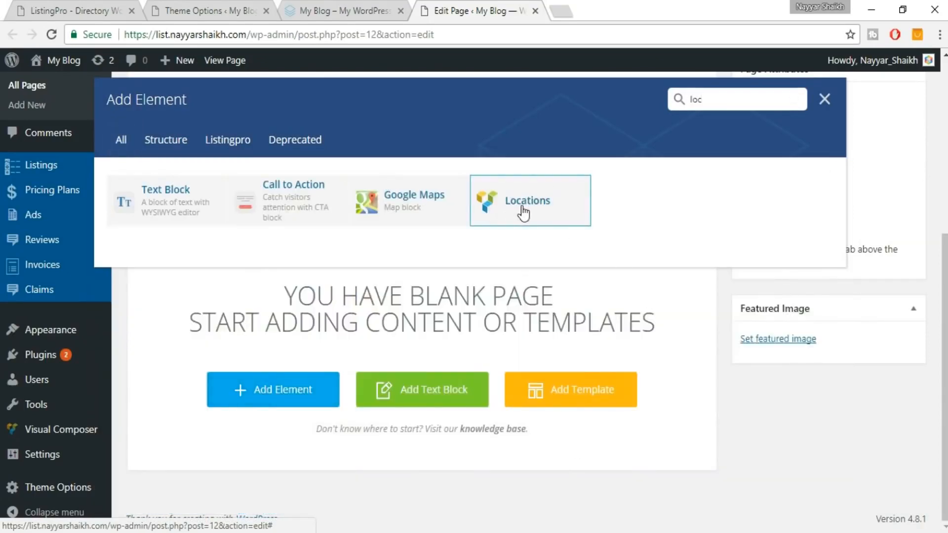
left_click(524, 212)
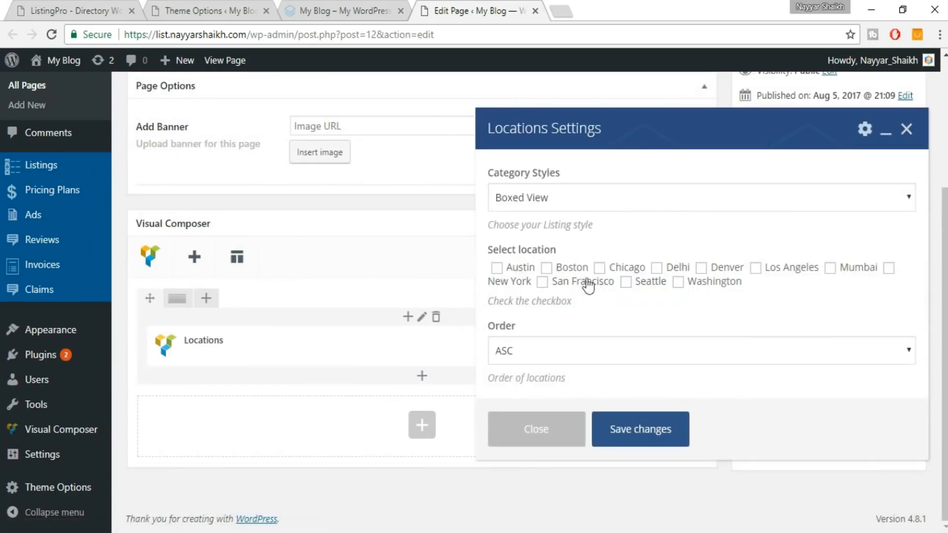
- Show Chicago, Mumbai, San Francisco and Boston in the Locations element, then update the Home Page
left_click(603, 269)
left_click(830, 269)
left_click(542, 281)
left_click(559, 266)
left_click(653, 442)
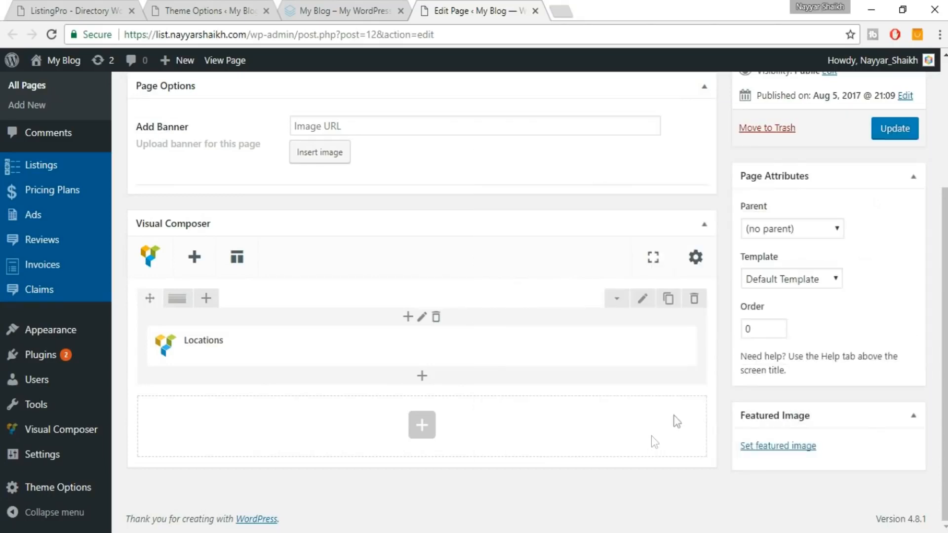
left_click(906, 127)
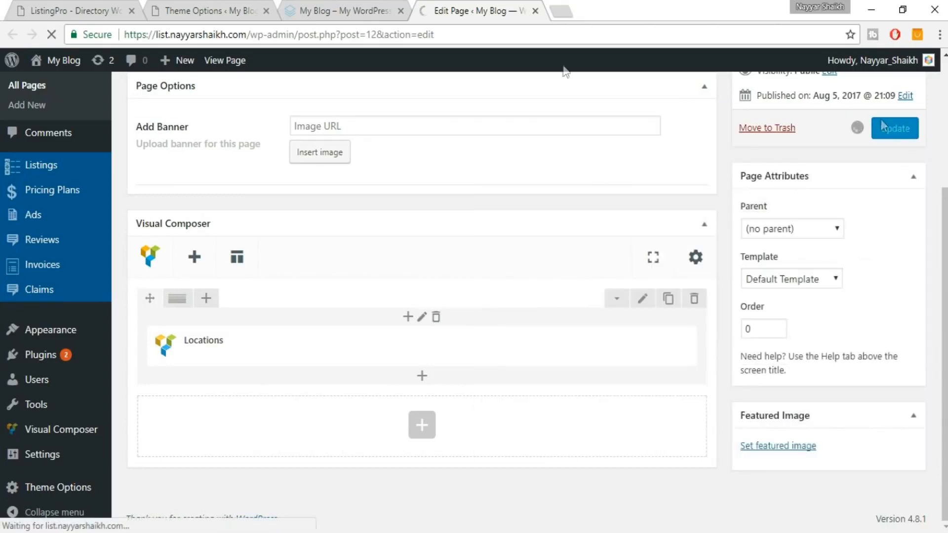
- Reload the live homepage and compare its Boston, Chicago, Mumbai and San Francisco city cards with the demo
left_click(354, 7)
left_click(380, 32)
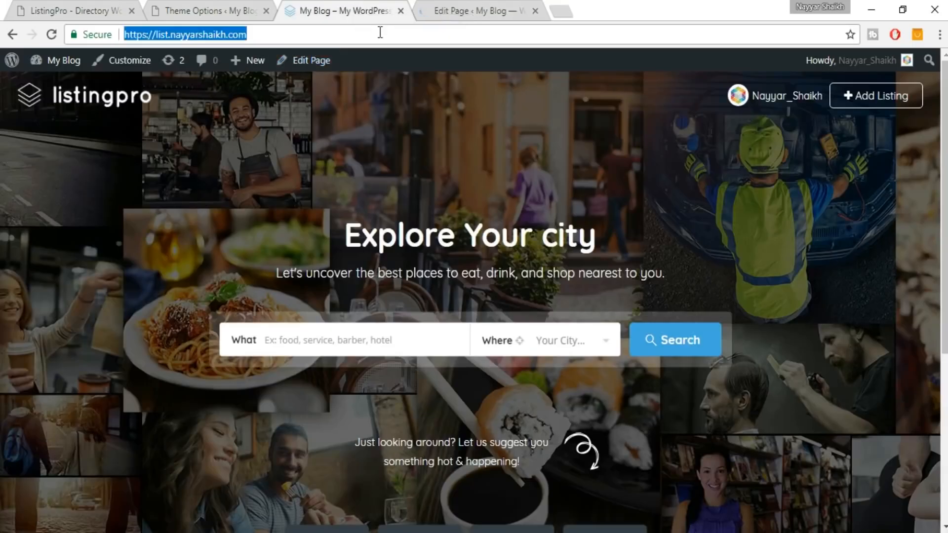
key("Return")
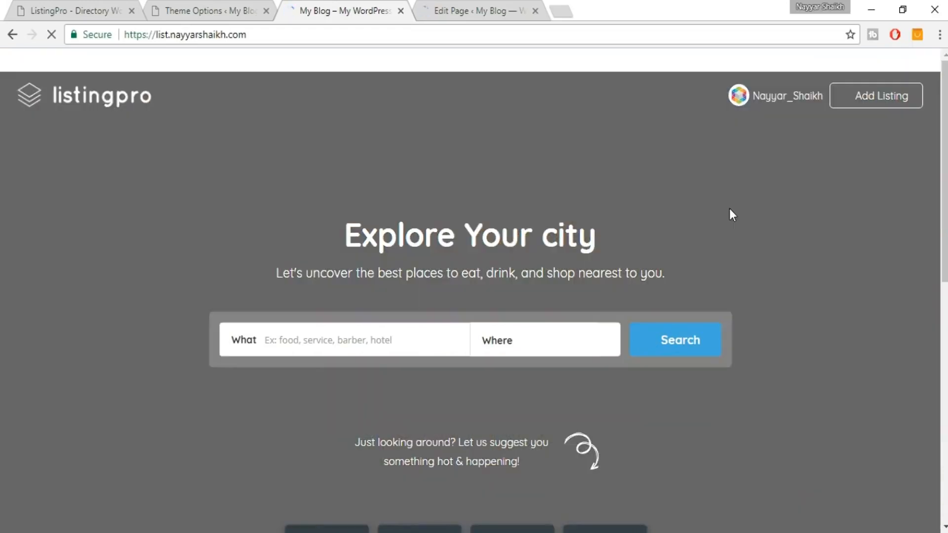
scroll(731, 212, "down", 10)
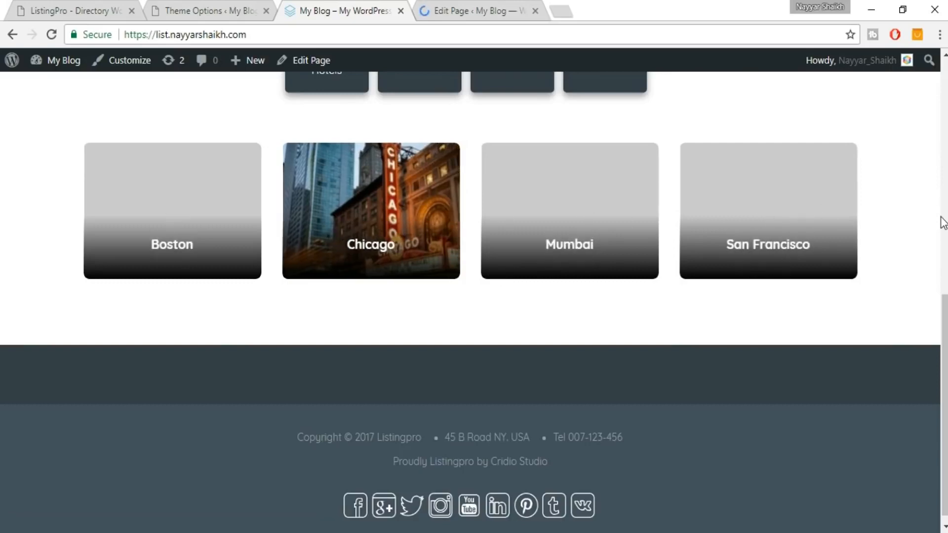
scroll(943, 222, "up", 3)
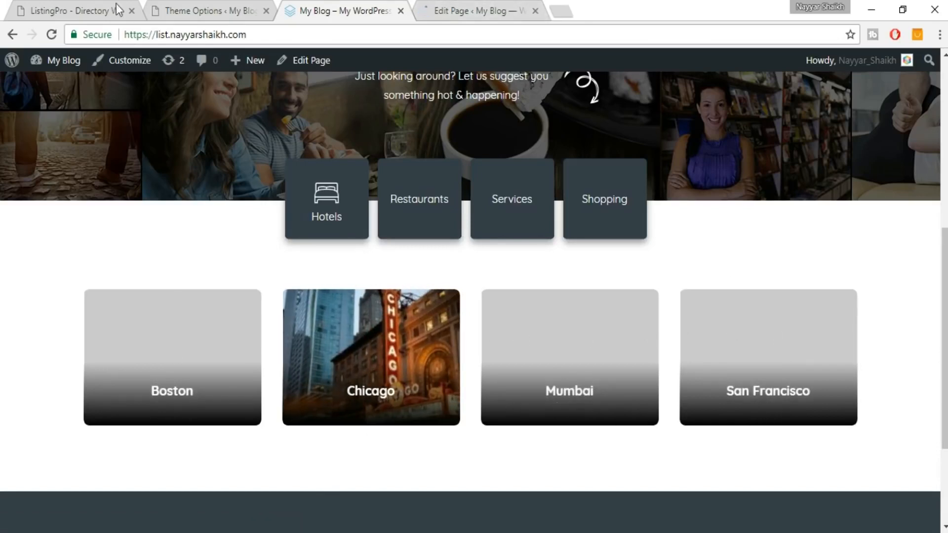
left_click(99, 6)
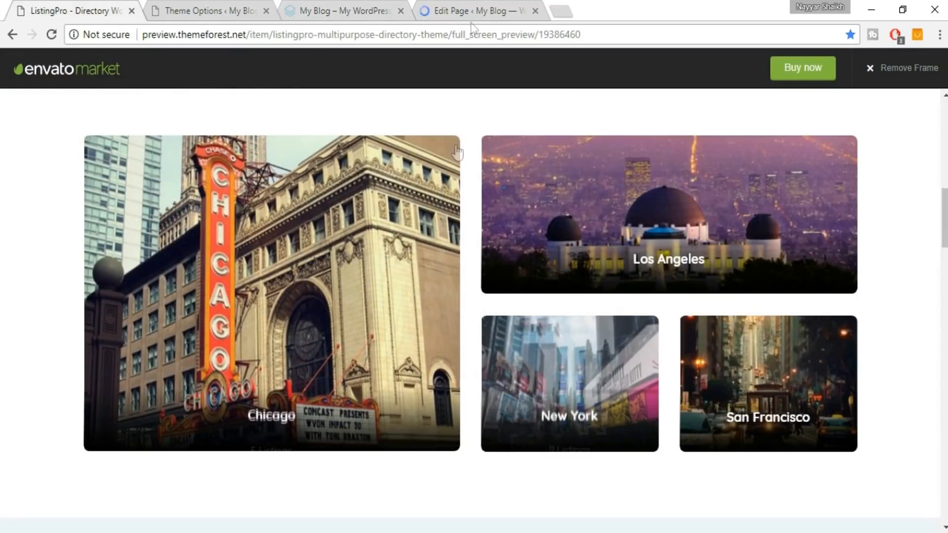
left_click(495, 13)
left_click(338, 5)
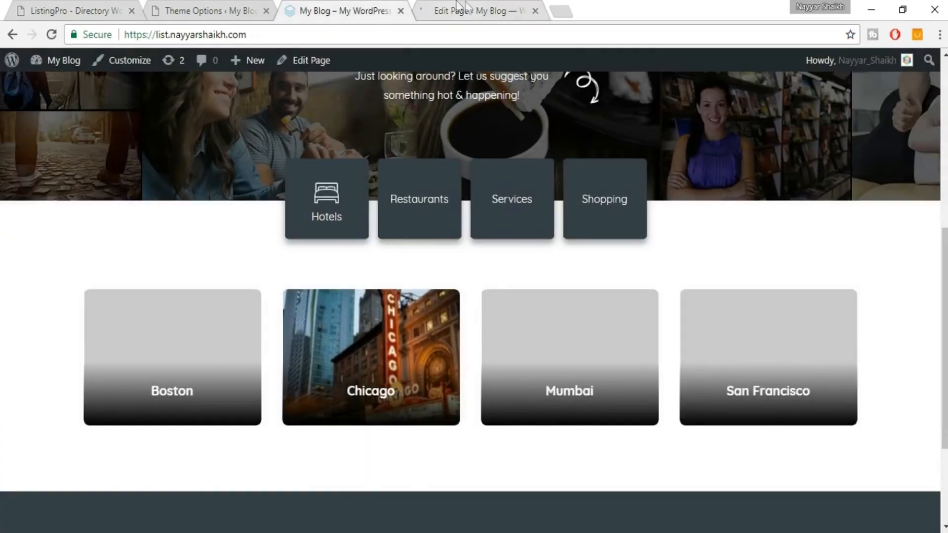
left_click(465, 7)
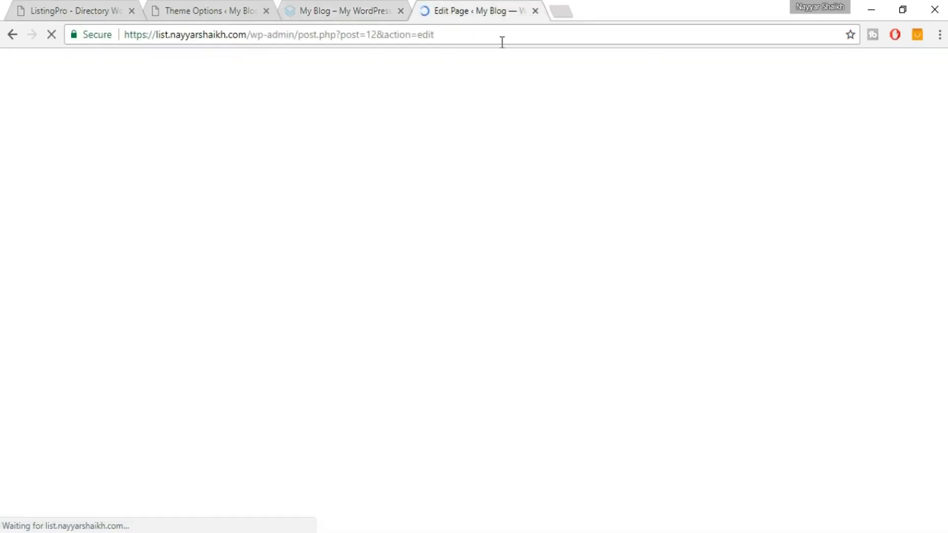
- Set the Locations element's Category Styles to Abstracted View, save it, and update the Home Page
scroll(565, 196, "down", 4)
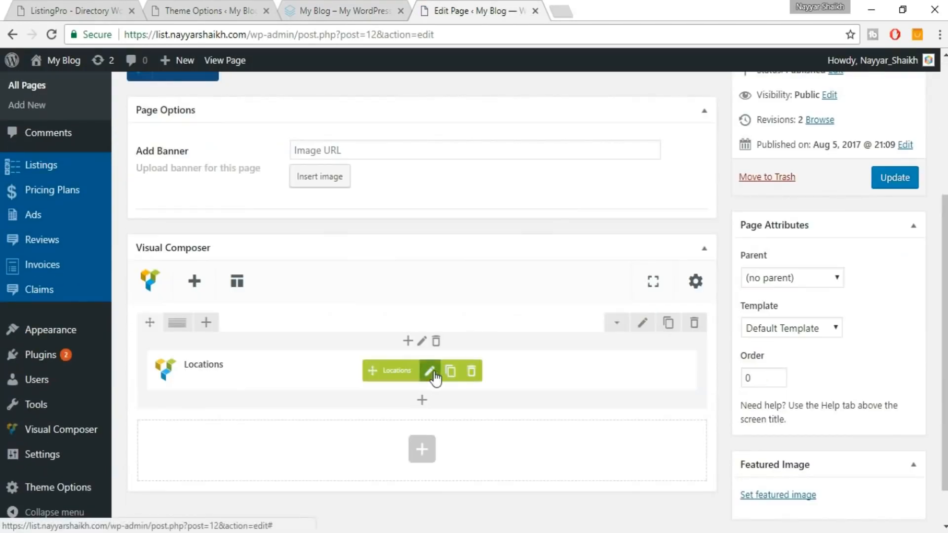
left_click(435, 378)
scroll(642, 340, "down", 1)
left_click(562, 200)
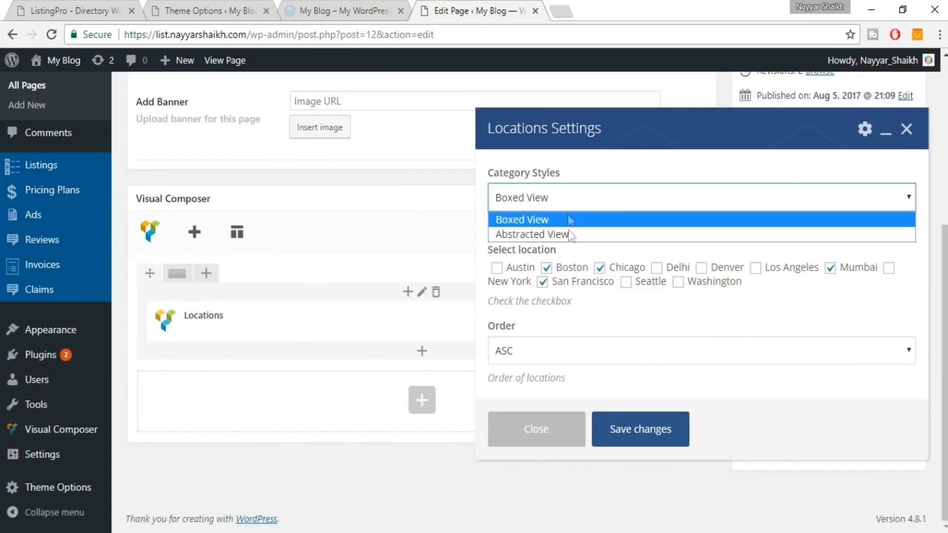
left_click(568, 235)
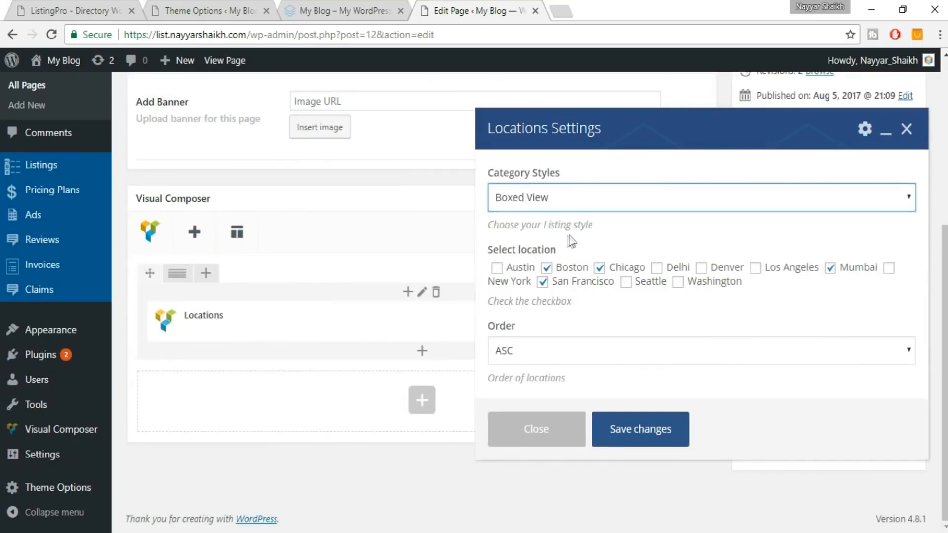
left_click(634, 448)
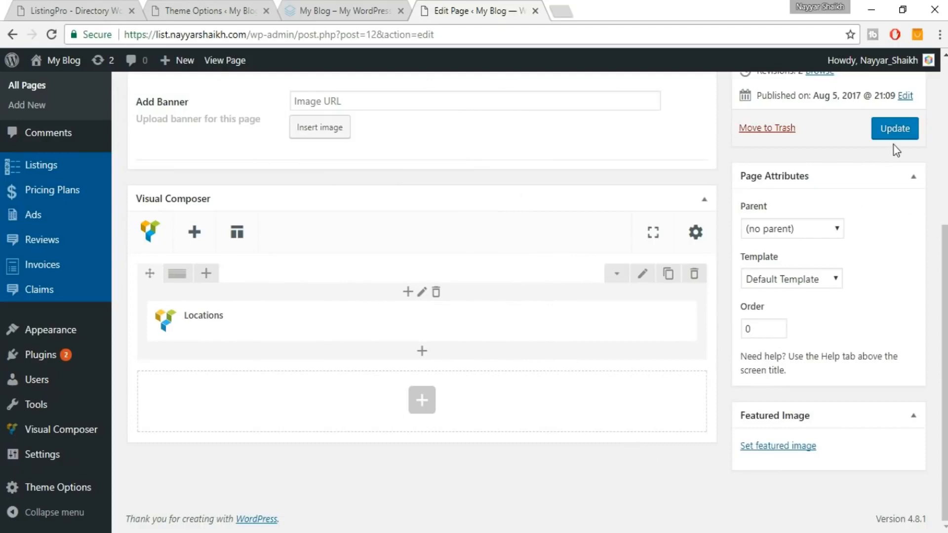
left_click(895, 129)
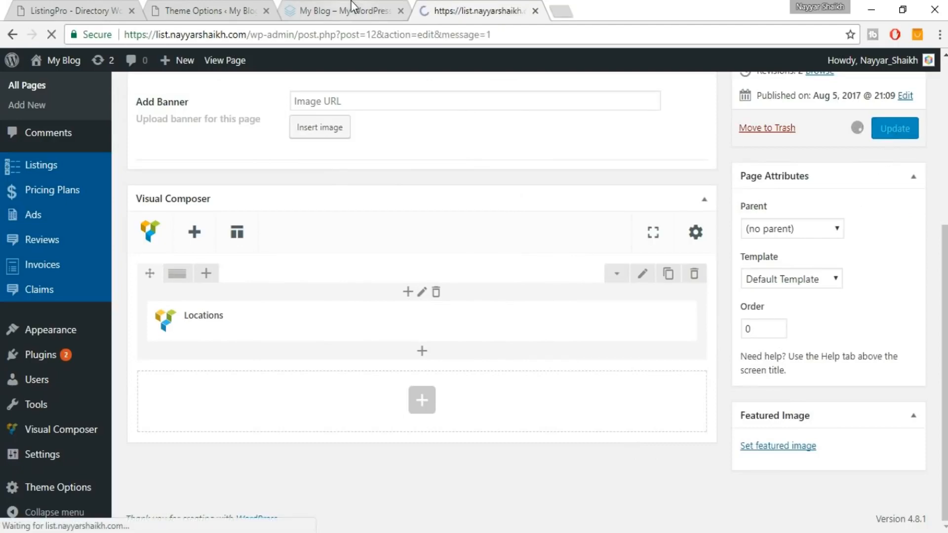
- Reload the live homepage to check the new layout and copy the demo's 'Happening Cities' heading
left_click(351, 2)
key("Return")
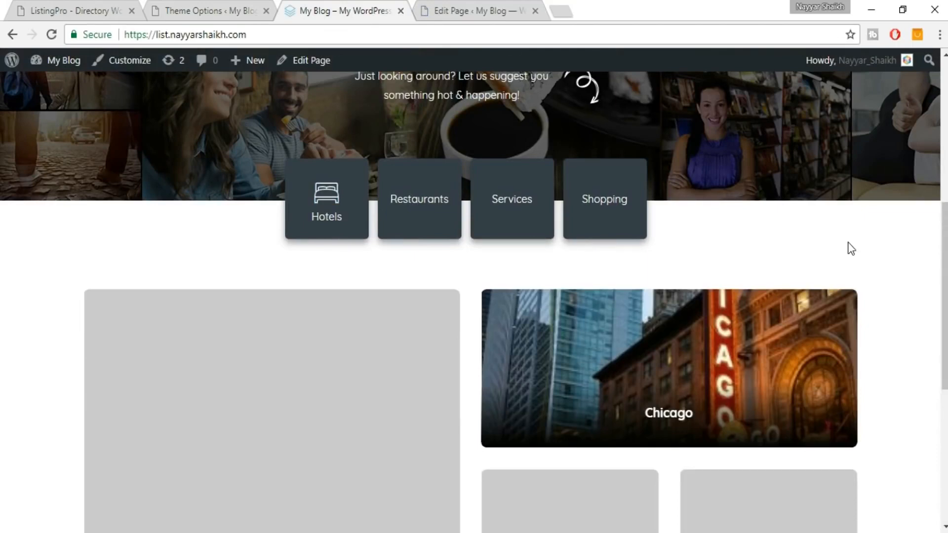
scroll(850, 248, "down", 3)
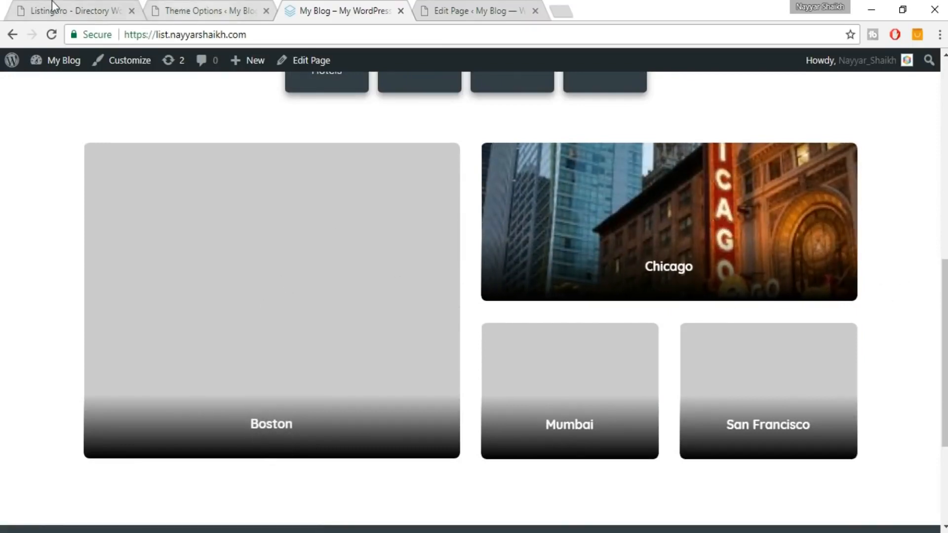
left_click(74, 1)
scroll(677, 201, "up", 5)
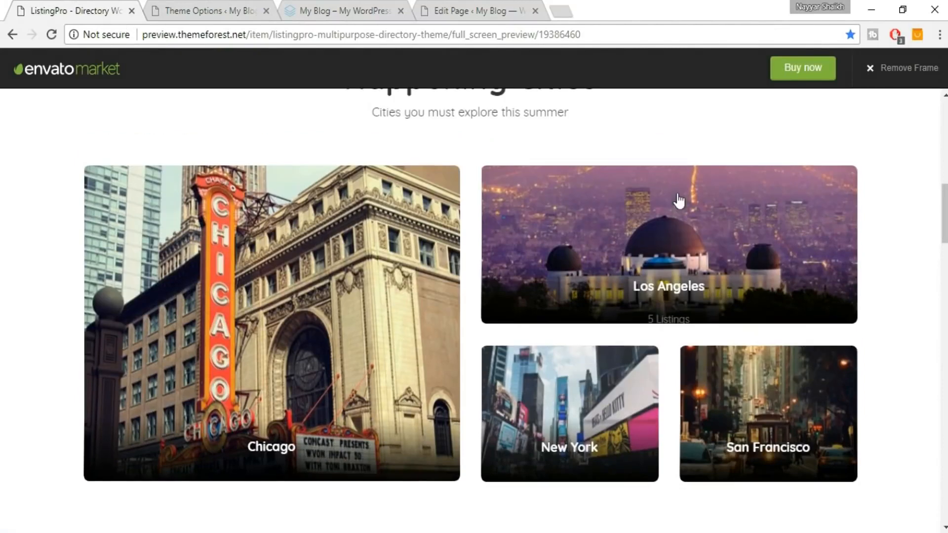
left_click_drag(336, 278, 644, 278)
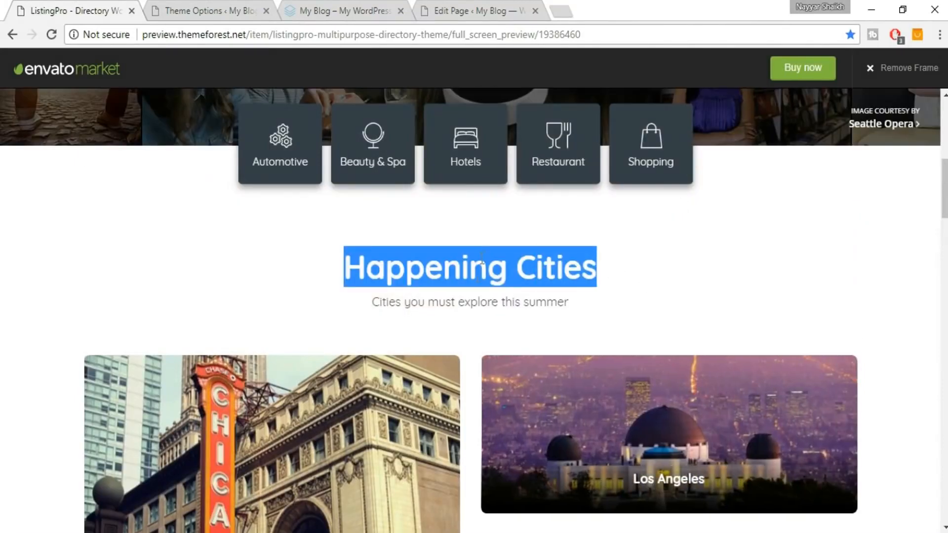
left_click(470, 7)
scroll(581, 237, "down", 3)
scroll(583, 271, "down", 2)
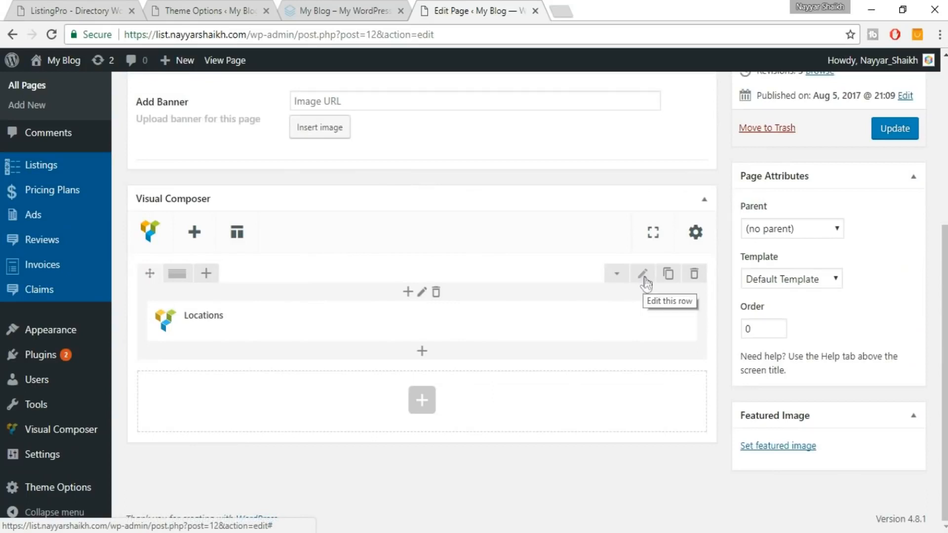
- Give the Locations row the title 'Happening Cities'
left_click(643, 274)
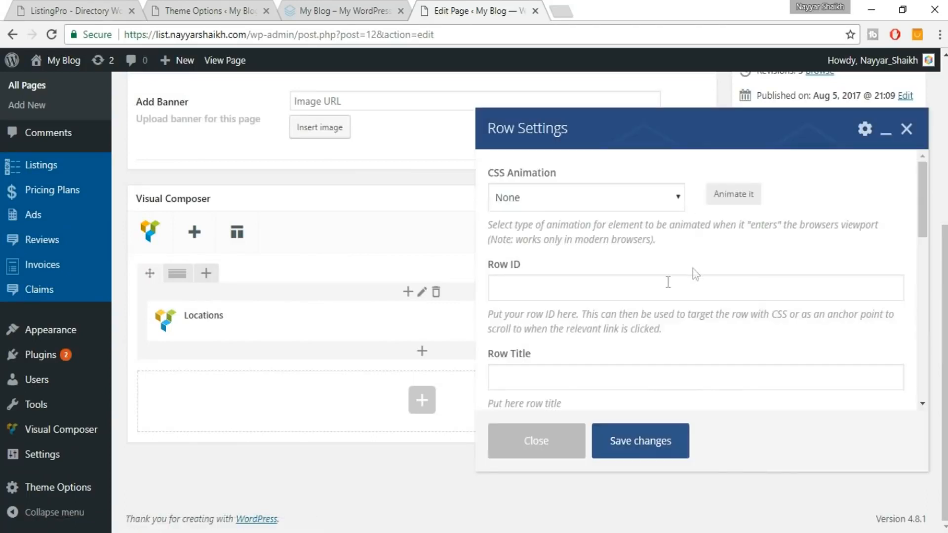
scroll(642, 296, "down", 3)
left_click(599, 230)
type("Happening Cities")
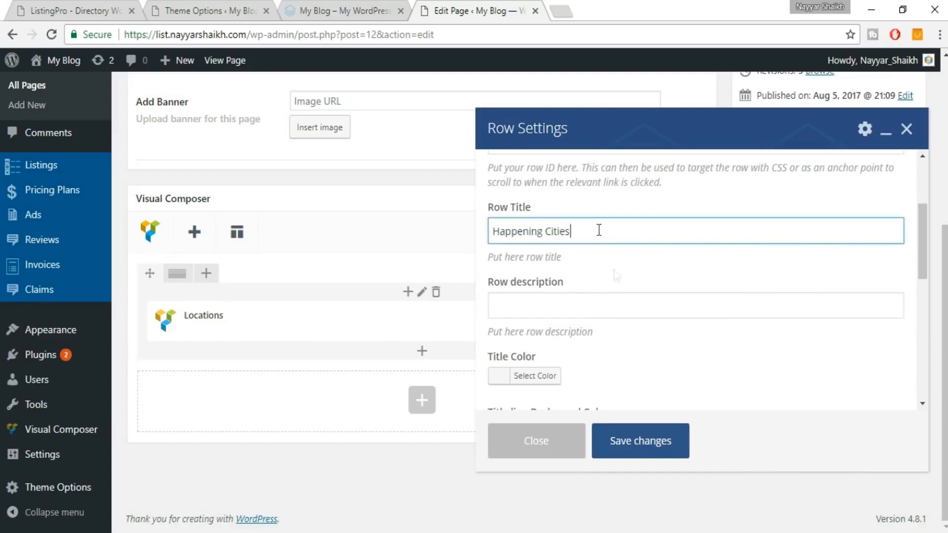
- Copy the demo subtitle 'Cities you must explore this summer' into the row description
left_click(212, 1)
left_click(74, 10)
triple_click(406, 302)
key("ctrl+c")
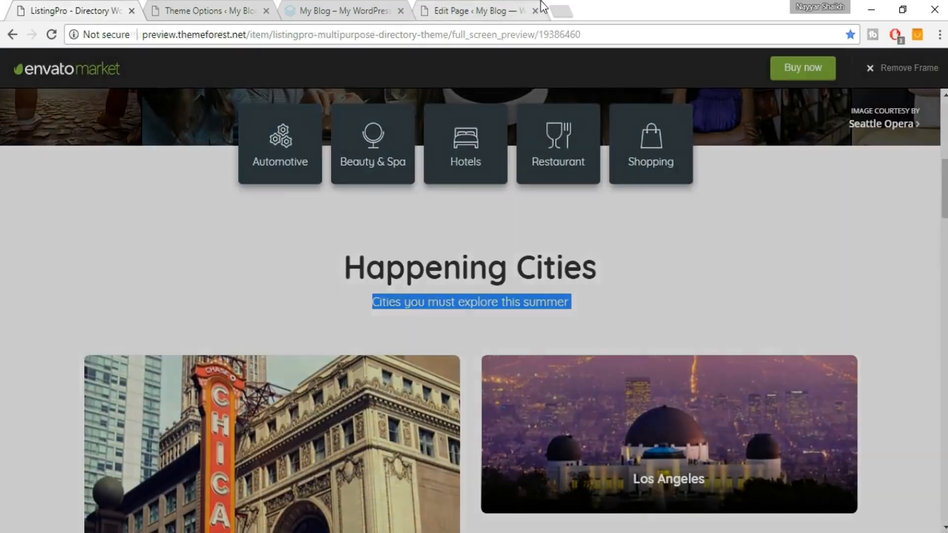
left_click(540, 3)
left_click(624, 302)
key("ctrl+v")
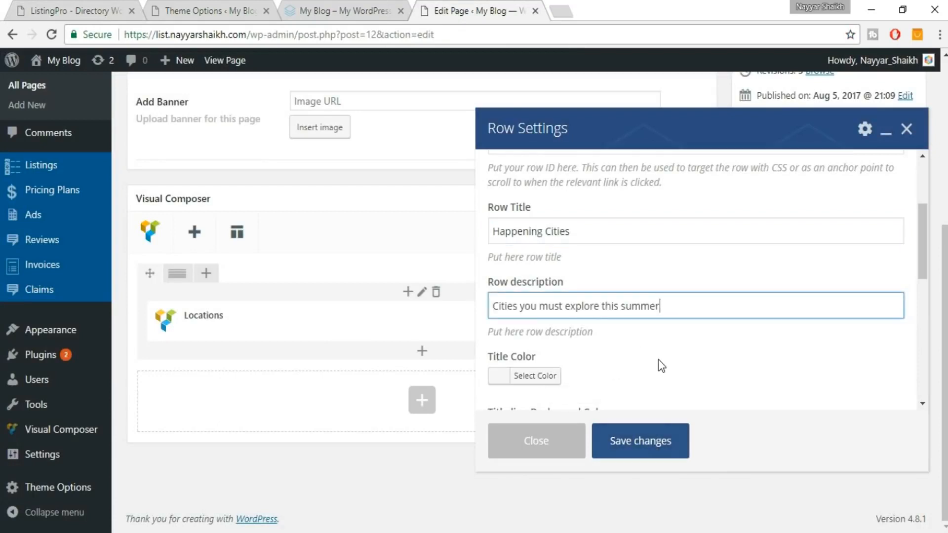
- Save the Locations row settings and update the Home Page
scroll(634, 327, "down", 2)
scroll(646, 352, "down", 2)
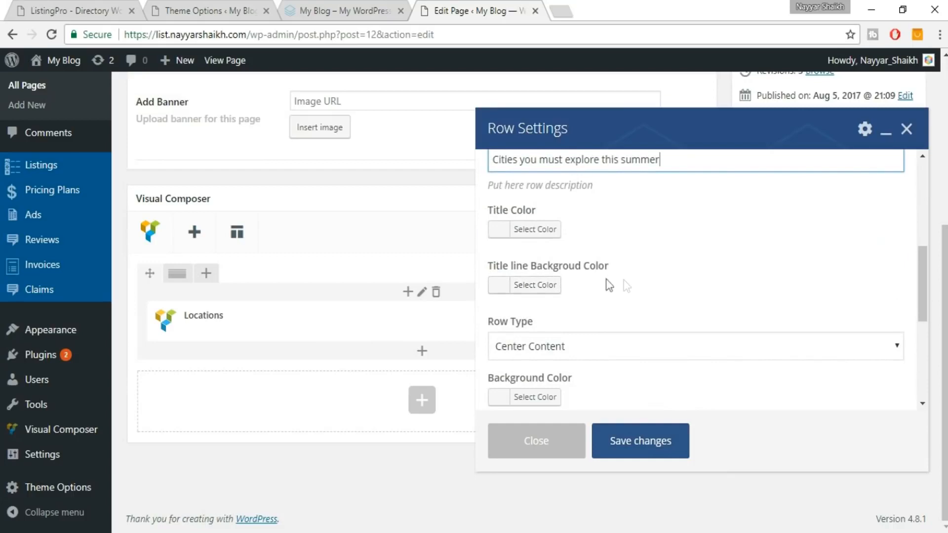
left_click(114, 1)
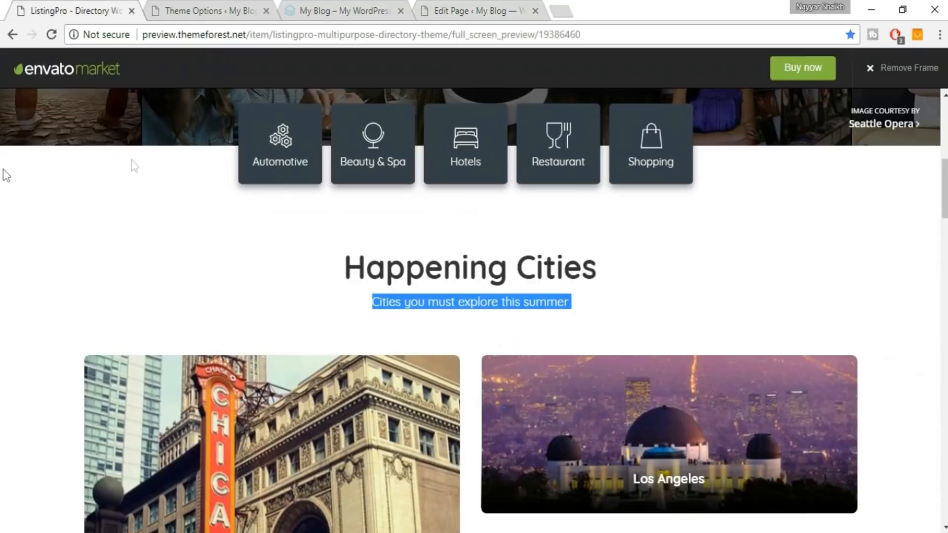
scroll(931, 346, "up", 1)
scroll(922, 345, "down", 4)
scroll(776, 311, "up", 3)
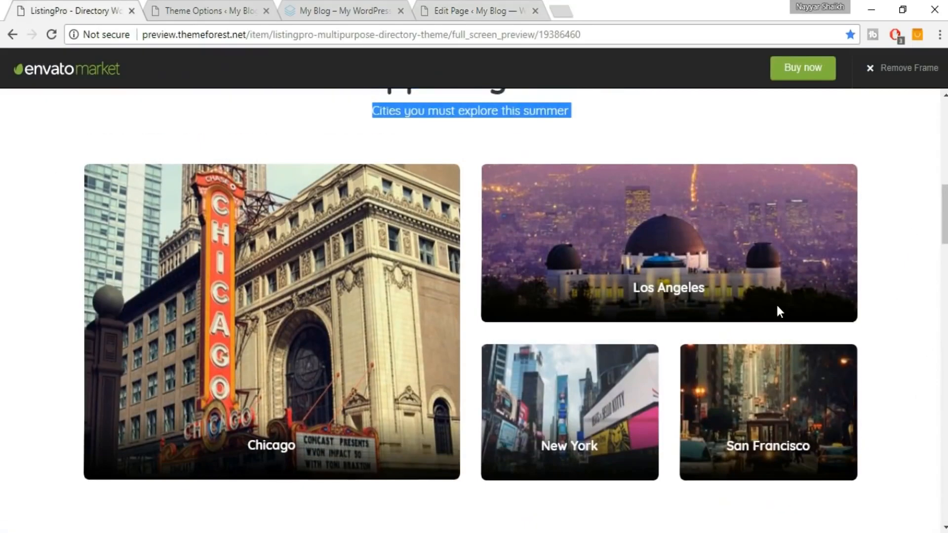
left_click(445, 6)
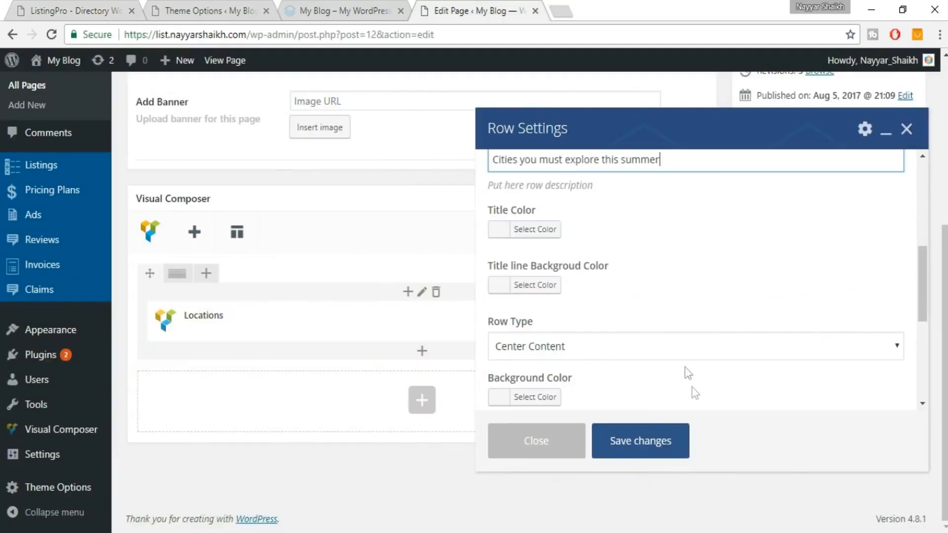
left_click(668, 449)
left_click(898, 127)
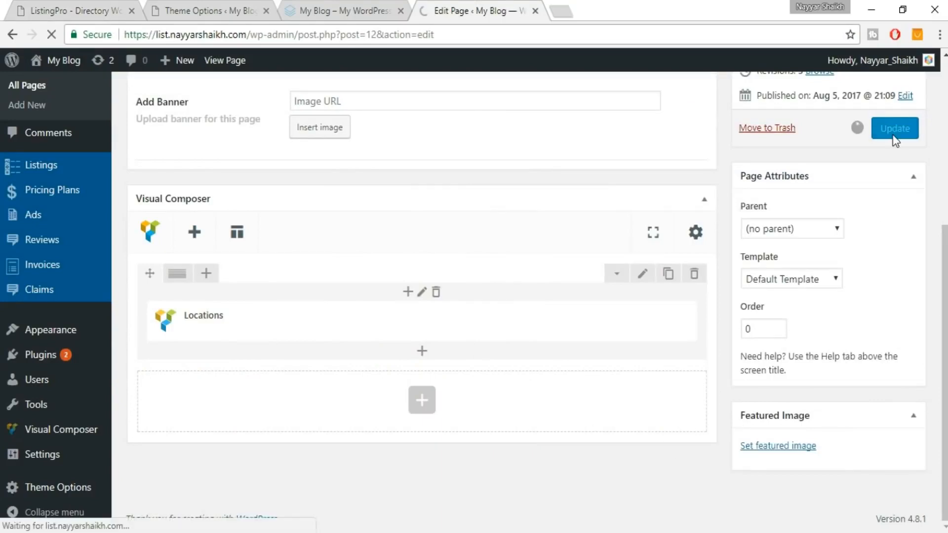
left_click(332, 6)
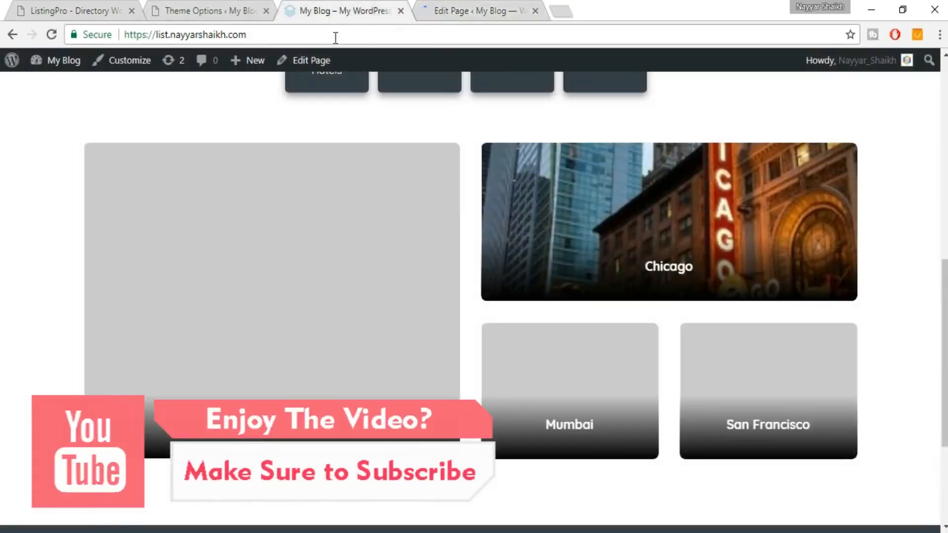
- Reload the live front page and check the Happening Cities heading and subtitle
left_click(336, 38)
scroll(460, 195, "up", 3)
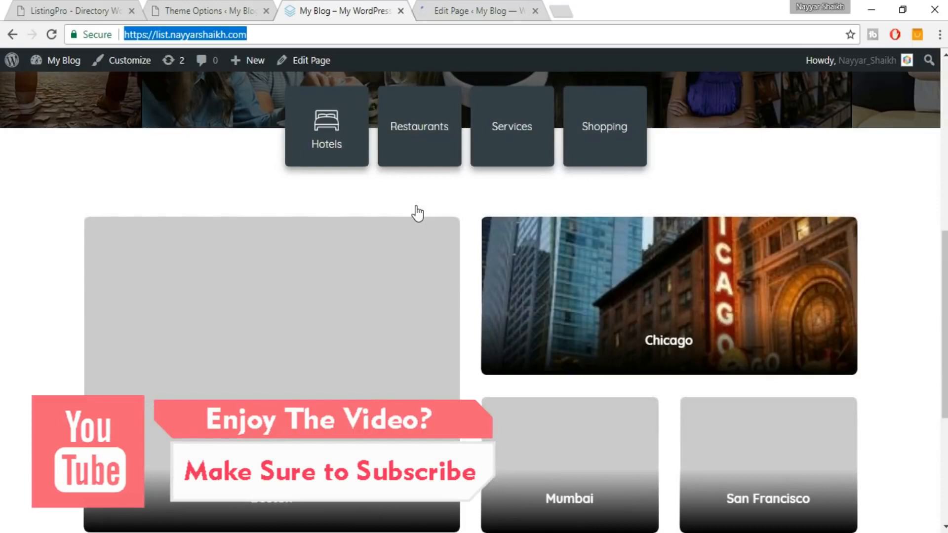
left_click(52, 34)
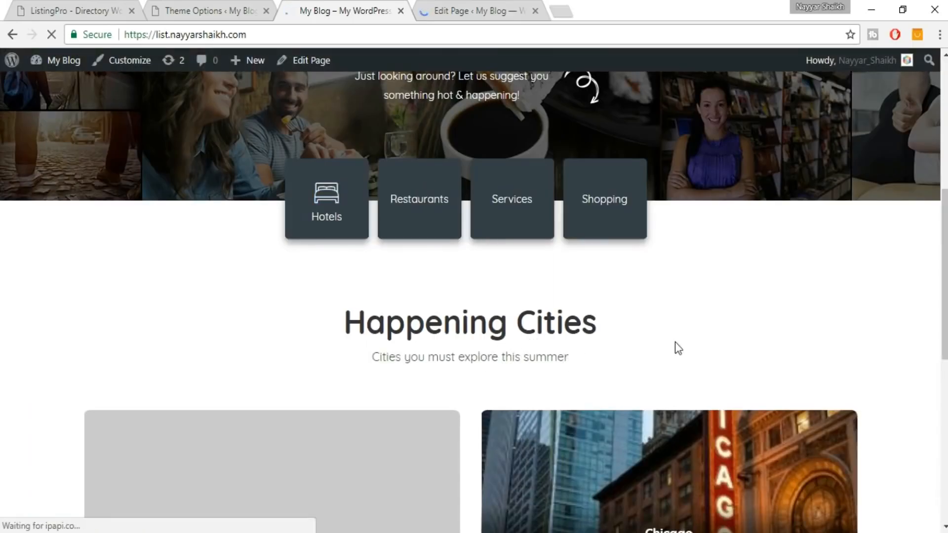
scroll(674, 348, "down", 4)
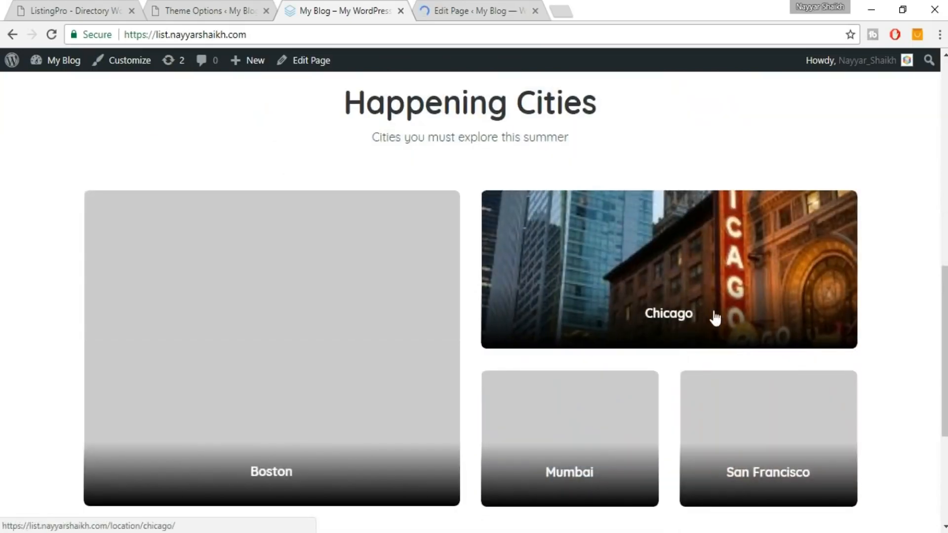
scroll(713, 318, "down", 3)
- Look over the demo's Claim section for comparison, then return to the page editor
left_click(56, 8)
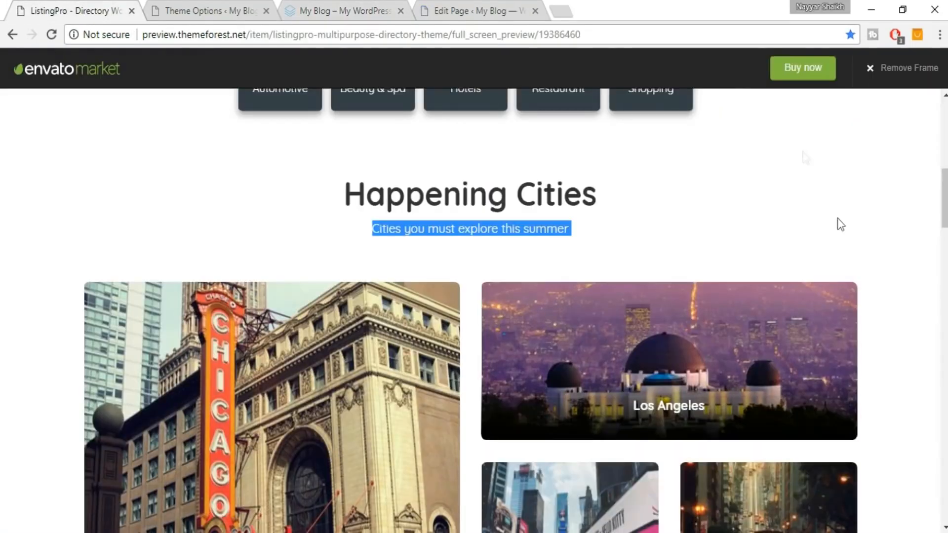
scroll(837, 224, "down", 8)
scroll(840, 234, "down", 1)
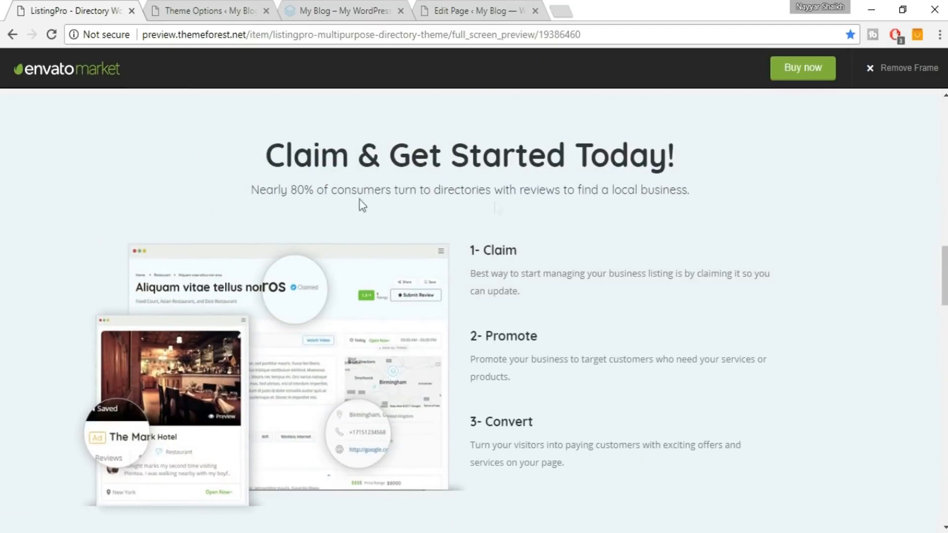
left_click(503, 6)
scroll(510, 271, "down", 4)
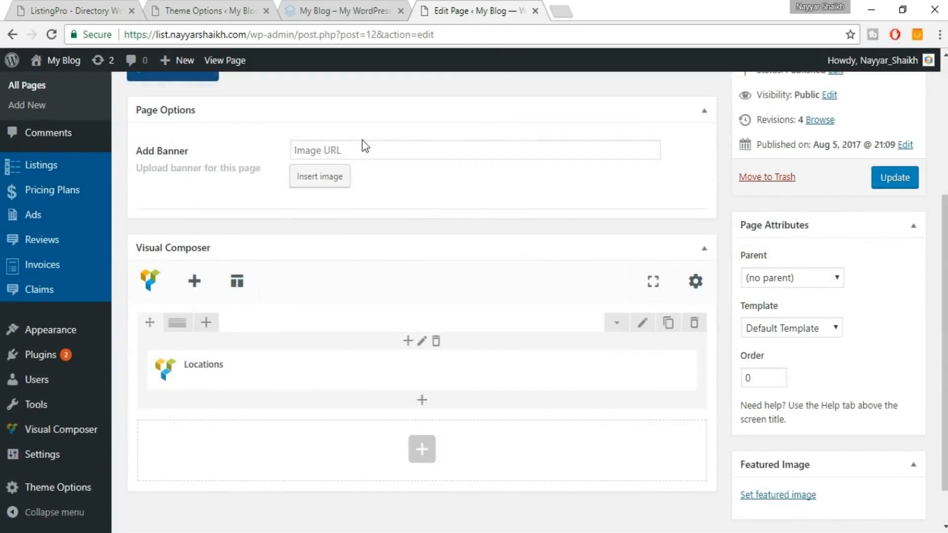
- Add a ListingPro Columns Element below the Locations row via a 'colu' search
scroll(563, 271, "down", 1)
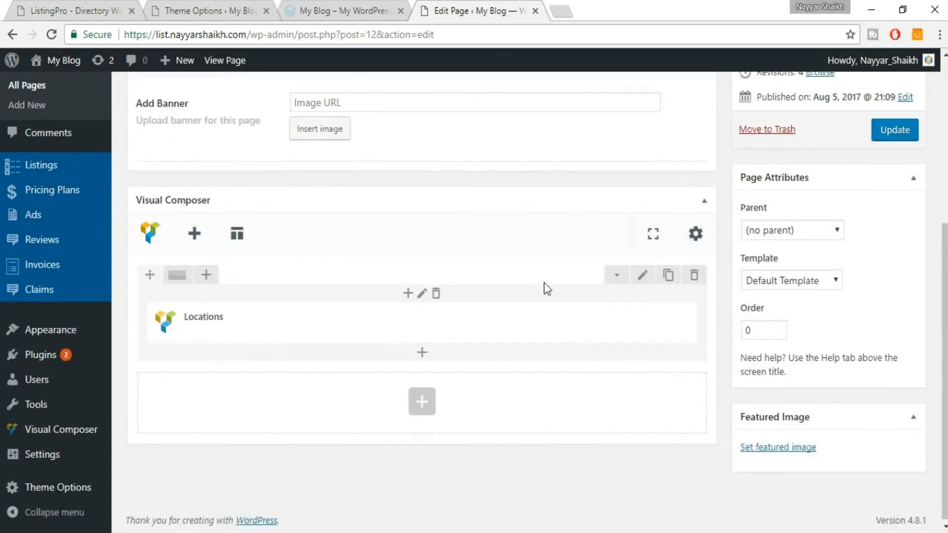
left_click(422, 400)
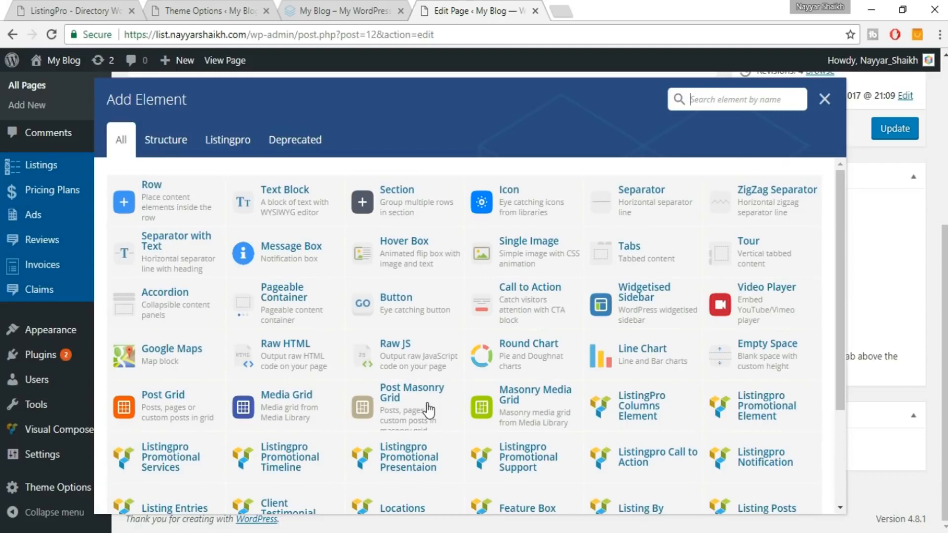
type("co")
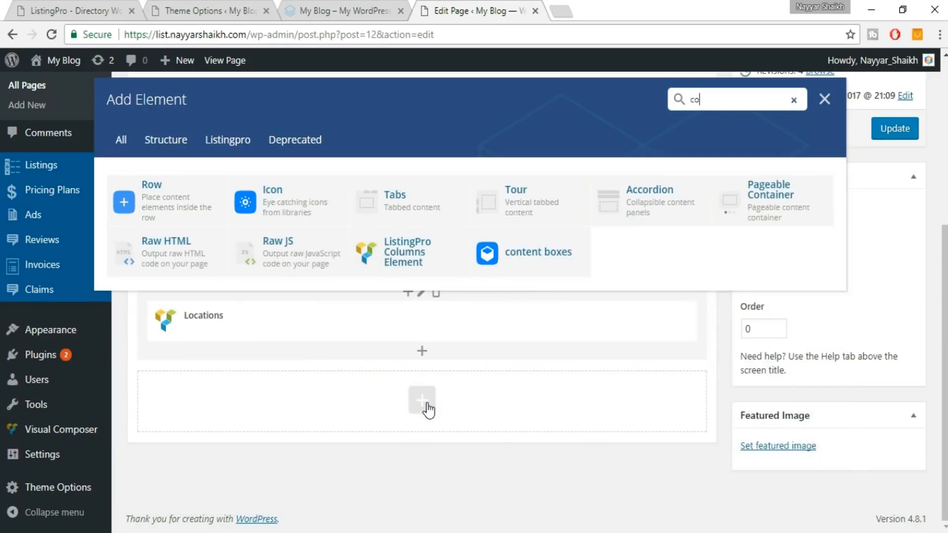
type("lu")
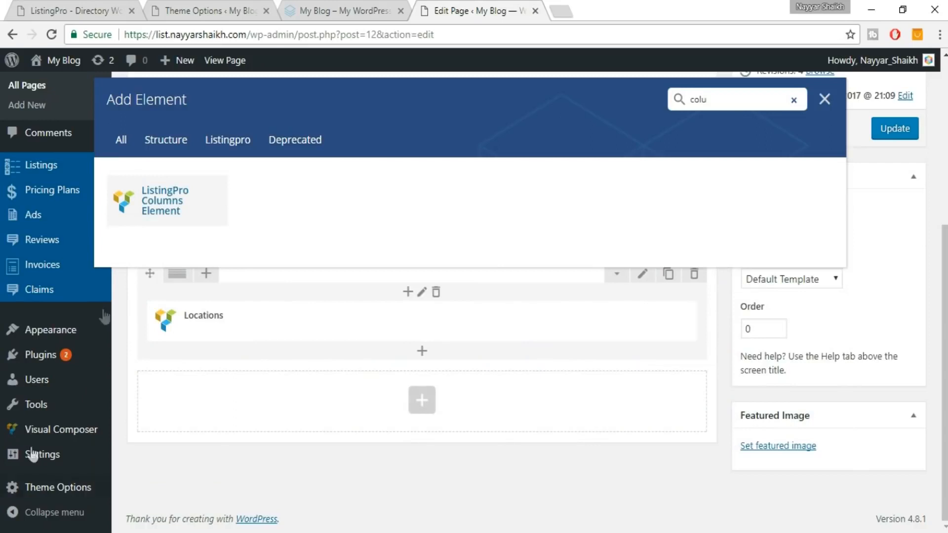
left_click(199, 215)
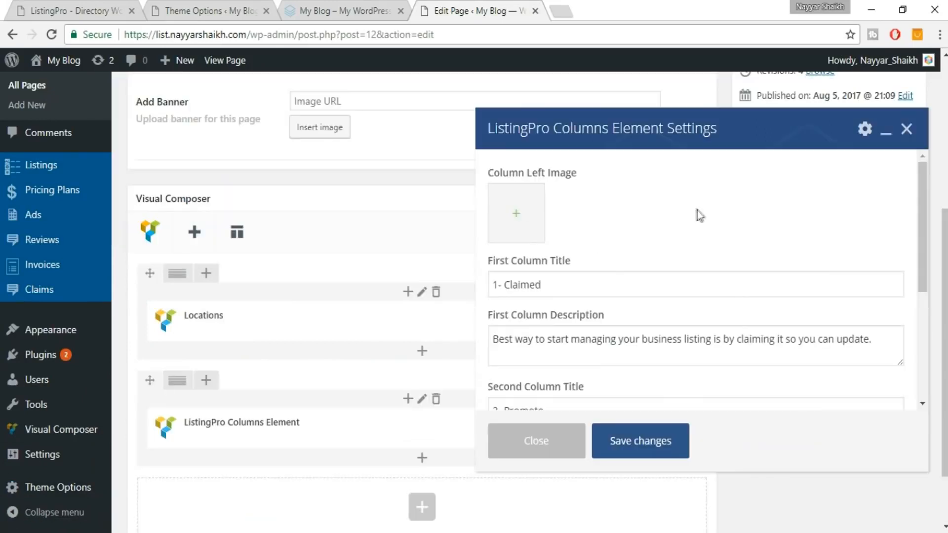
- After checking the demo's Claim section, open the image picker for the Column Left Image
scroll(698, 215, "down", 2)
scroll(699, 210, "up", 2)
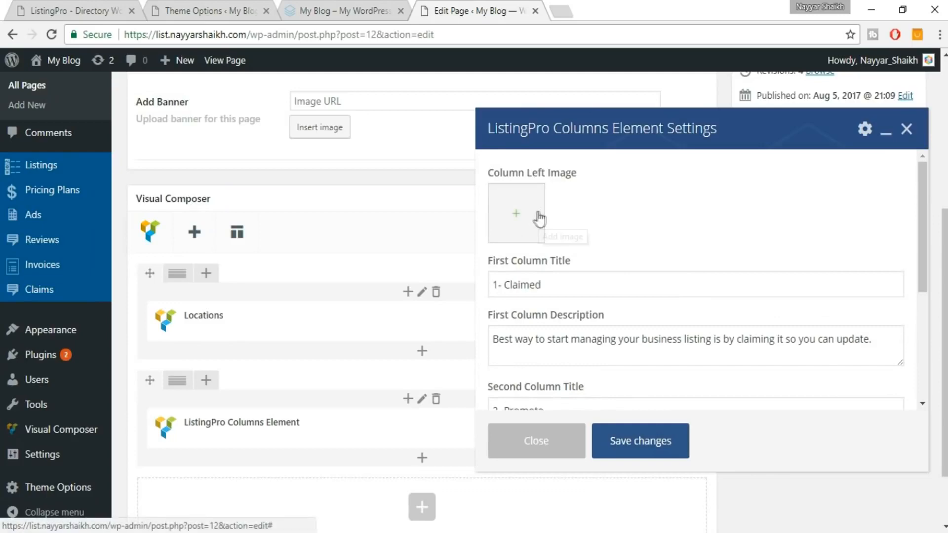
left_click(65, 6)
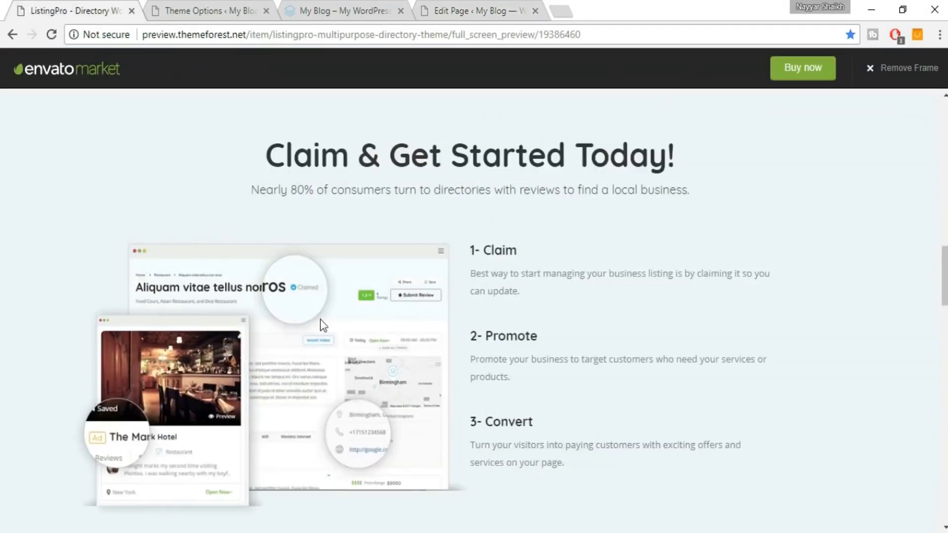
left_click(451, 6)
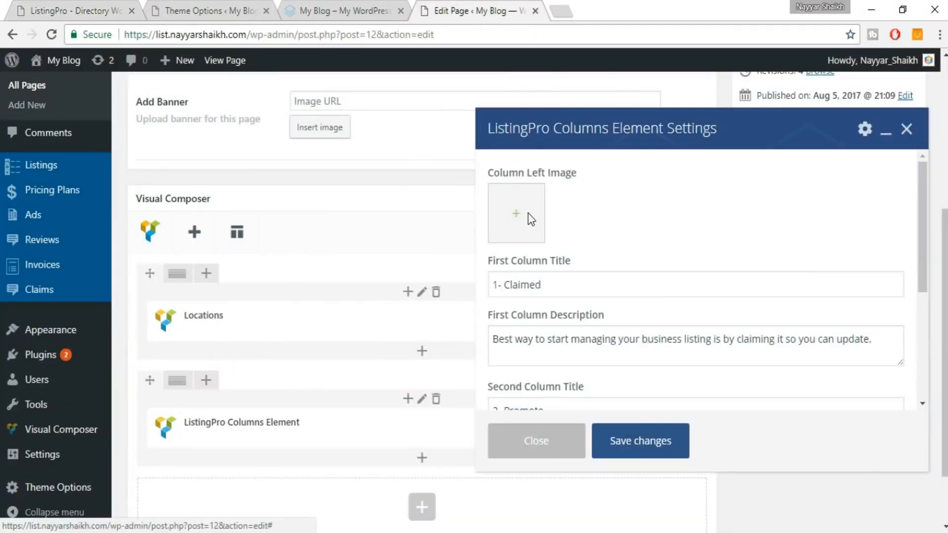
left_click(531, 218)
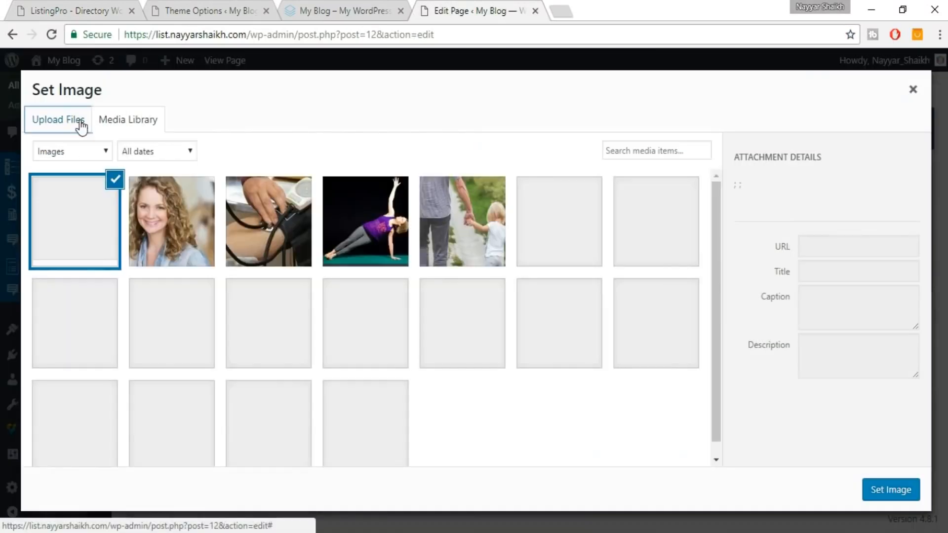
- Upload Video Preview Images.png from ListingPro > Images and set it as the left-column image
left_click(75, 120)
left_click(460, 315)
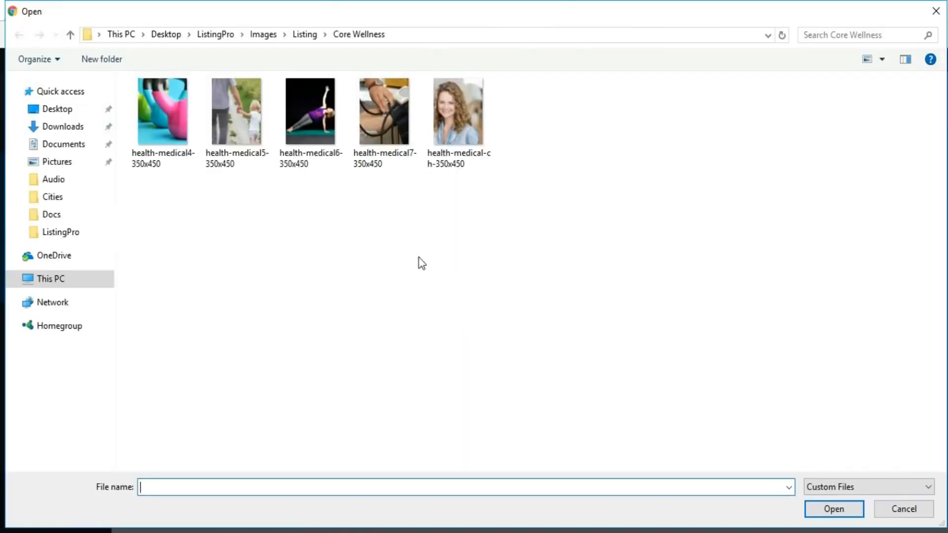
left_click(217, 34)
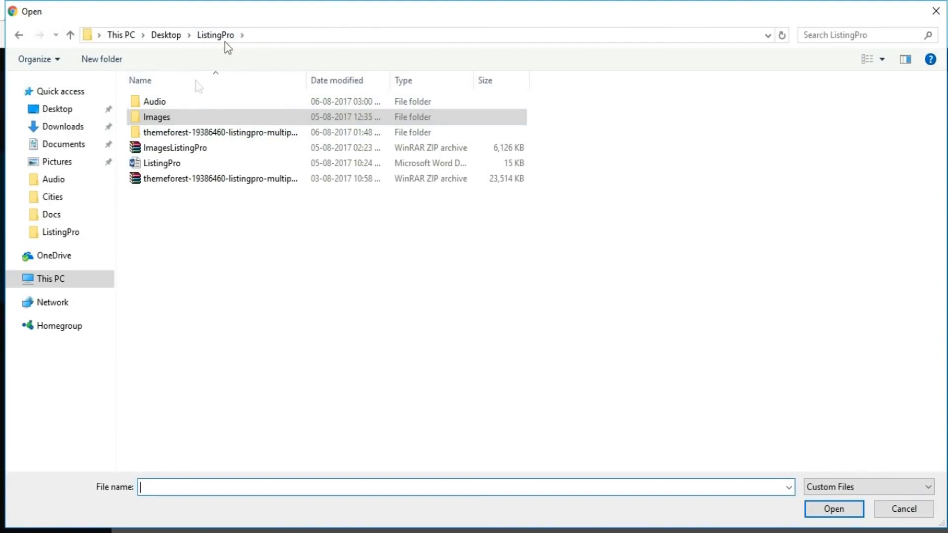
double_click(176, 116)
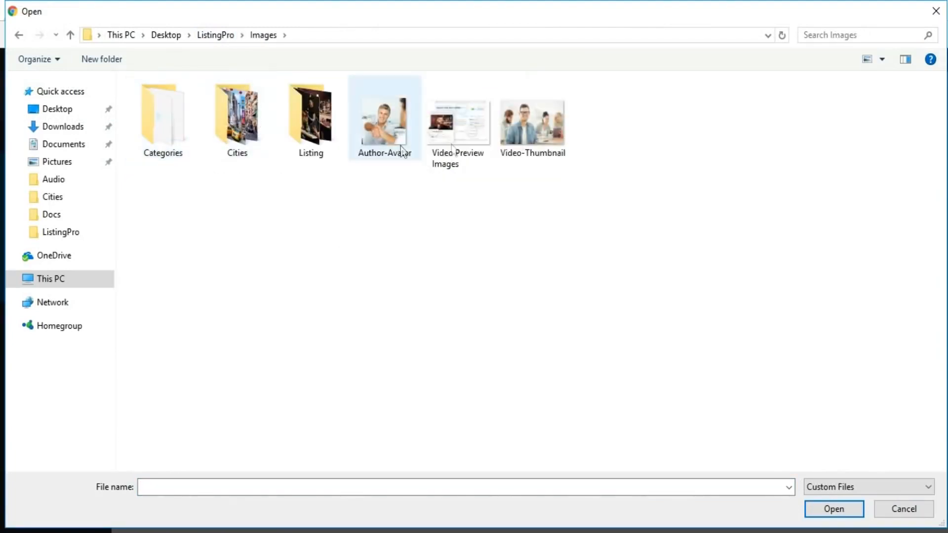
left_click(450, 148)
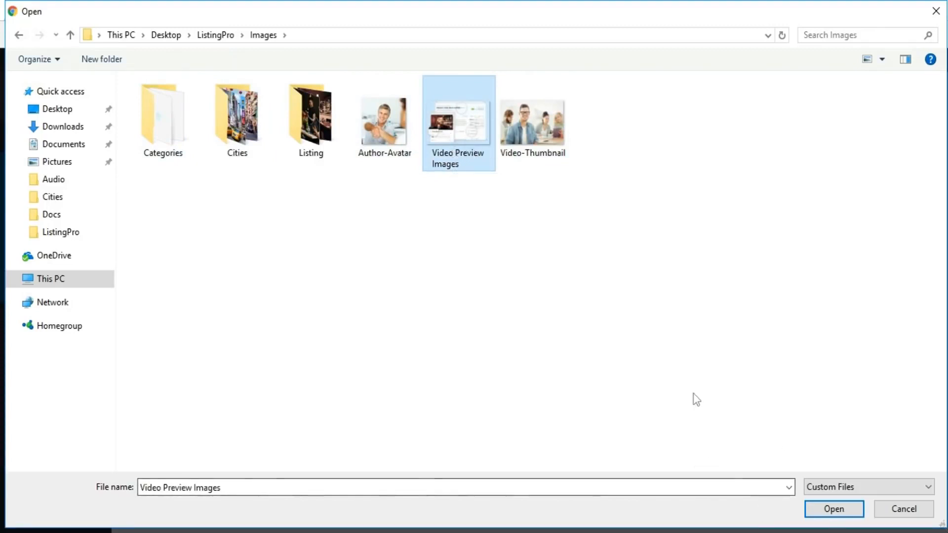
left_click(823, 510)
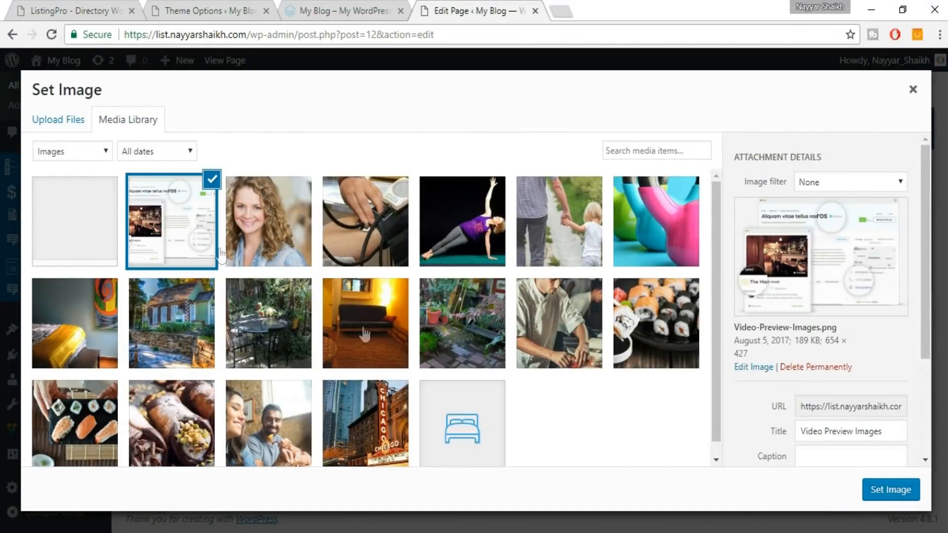
left_click(881, 494)
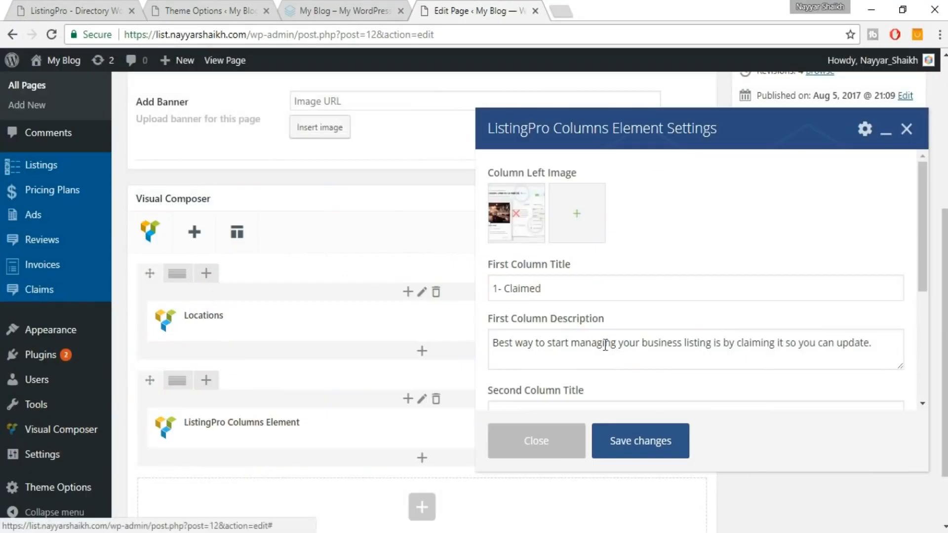
- Copy the demo's '1- Claim' heading and review the Columns Element fields
left_click(57, 6)
left_click_drag(472, 251, 534, 249)
left_click(481, 286)
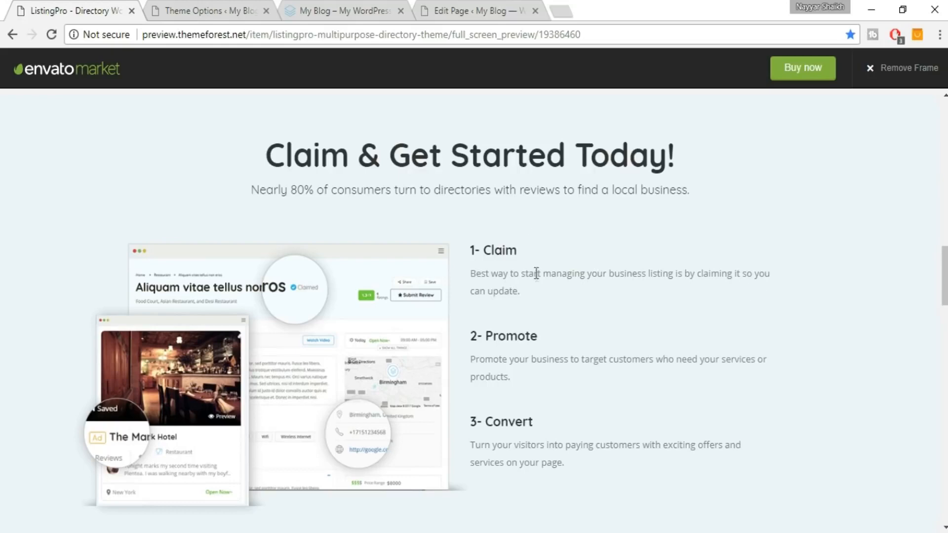
left_click(468, 11)
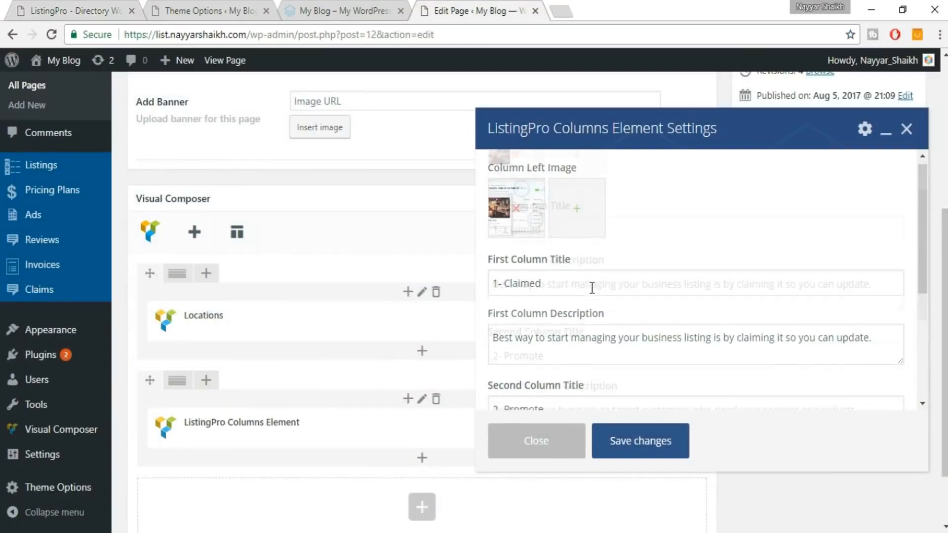
scroll(590, 291, "down", 3)
scroll(546, 256, "up", 1)
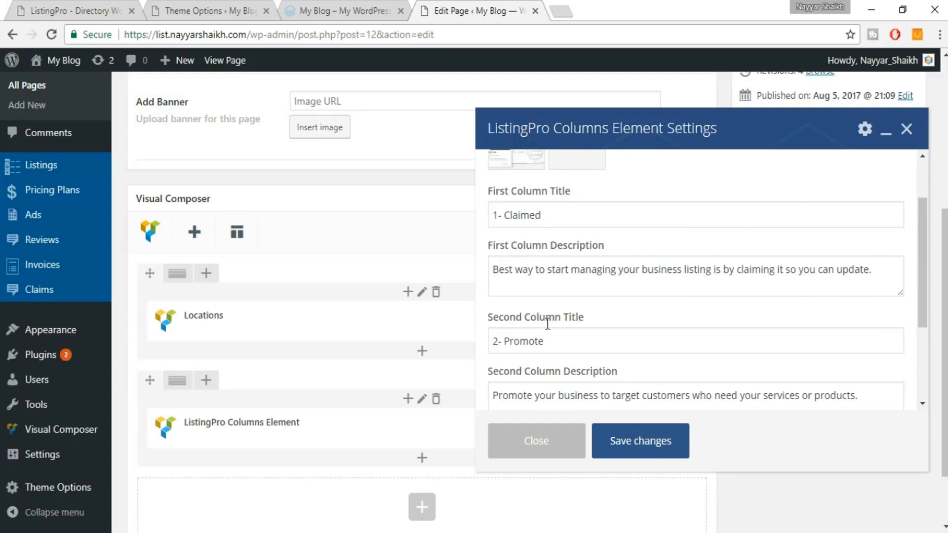
scroll(547, 323, "down", 5)
scroll(607, 354, "up", 5)
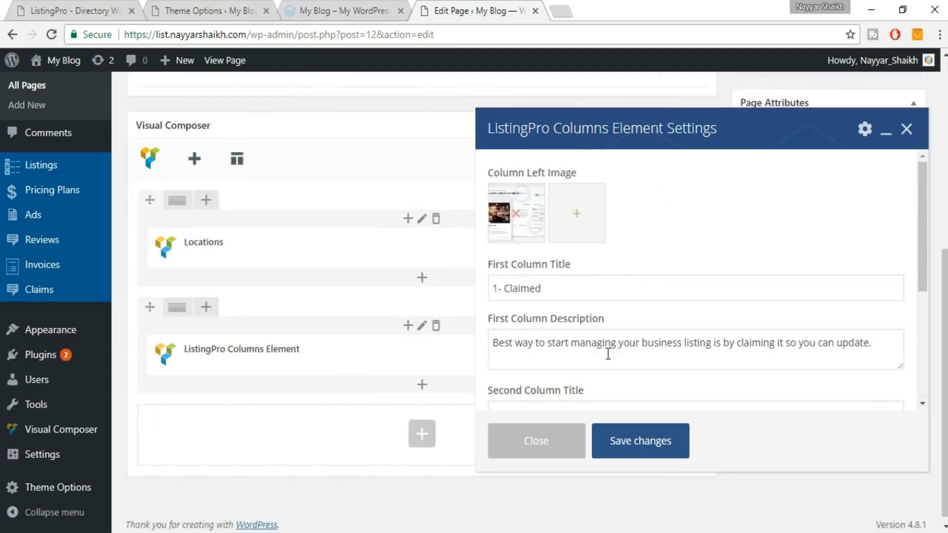
scroll(612, 351, "up", 5)
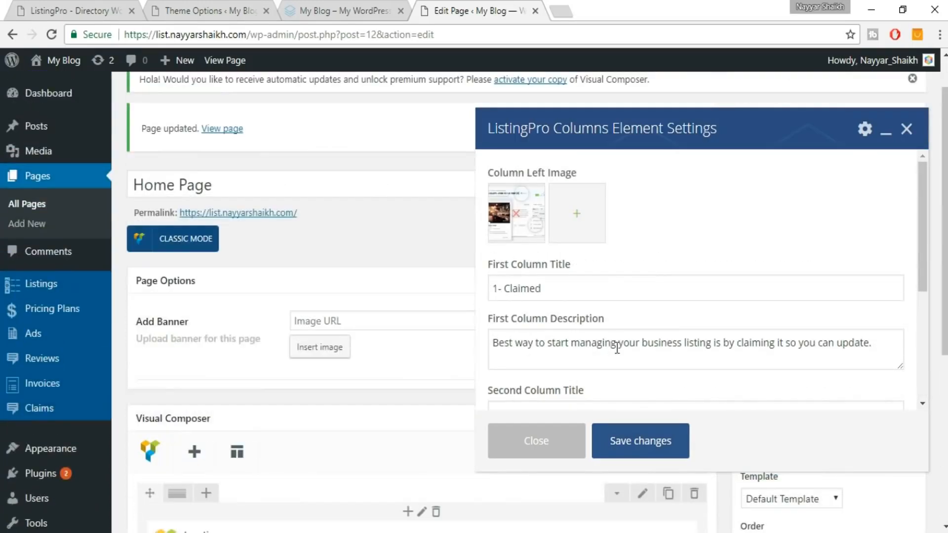
- Save the Columns Element settings with the first column titled '1- Claimed', then compare the demo heading
left_click(649, 452)
left_click(114, 6)
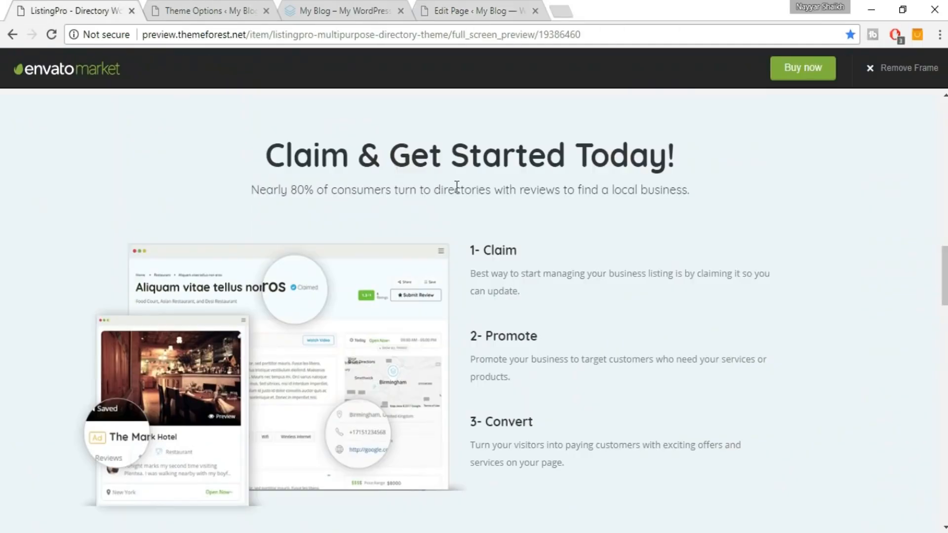
scroll(457, 186, "up", 2)
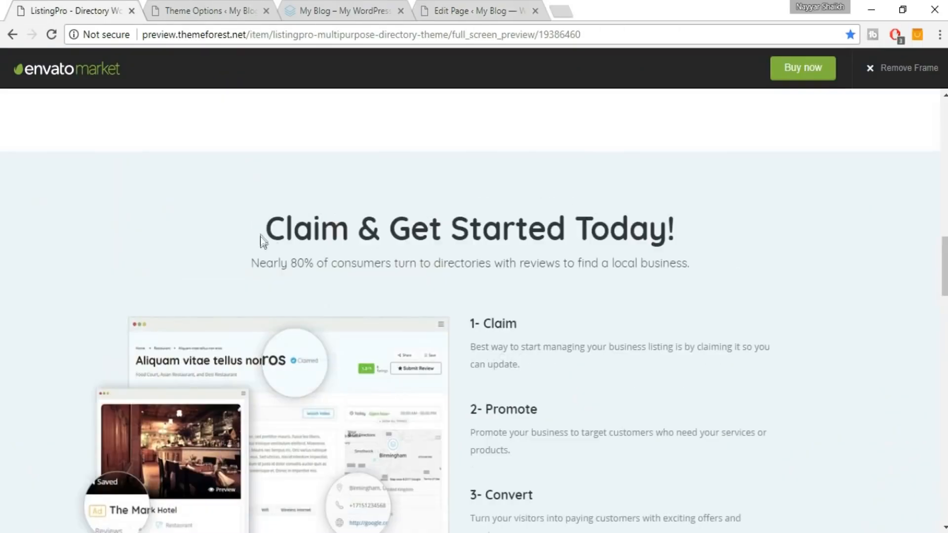
left_click_drag(262, 237, 720, 234)
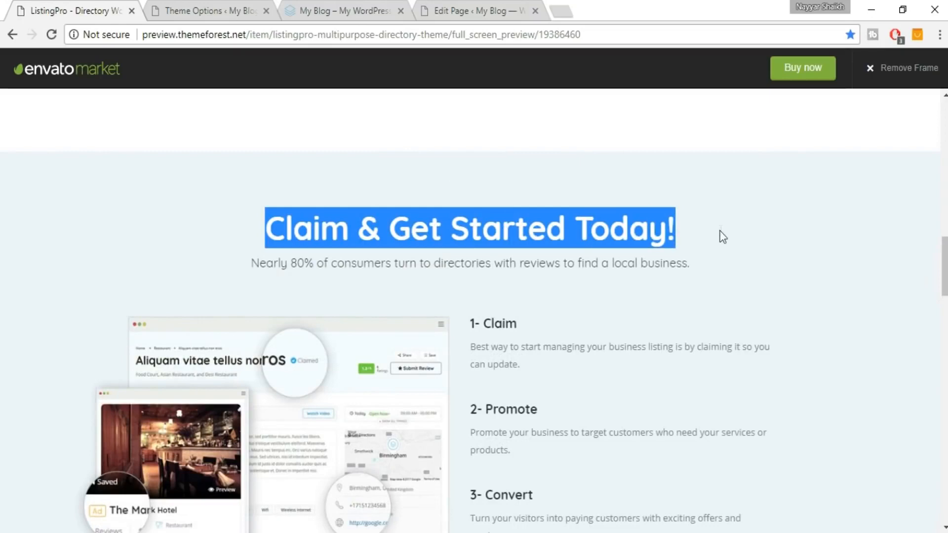
left_click(472, 10)
scroll(721, 208, "down", 6)
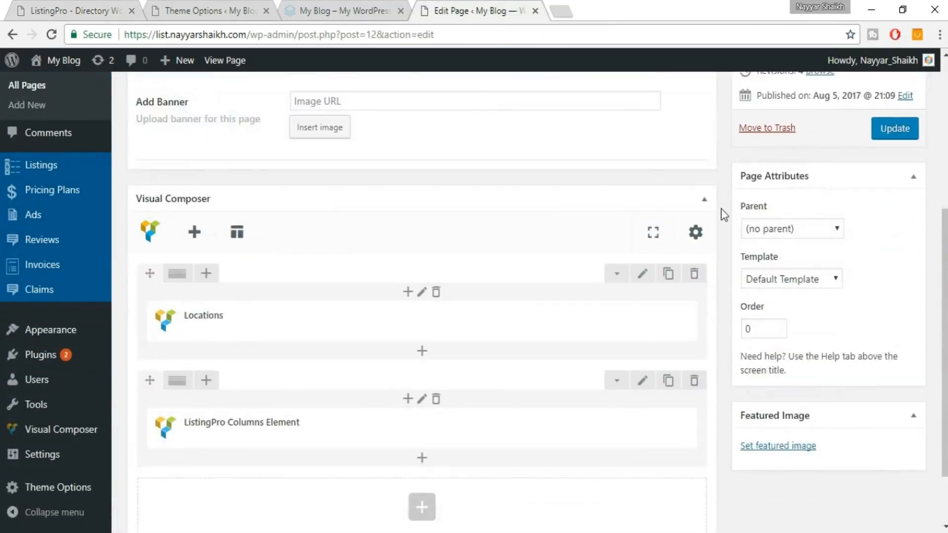
- Title the Columns Element's row 'Claim & Get Started Today!'
left_click(639, 310)
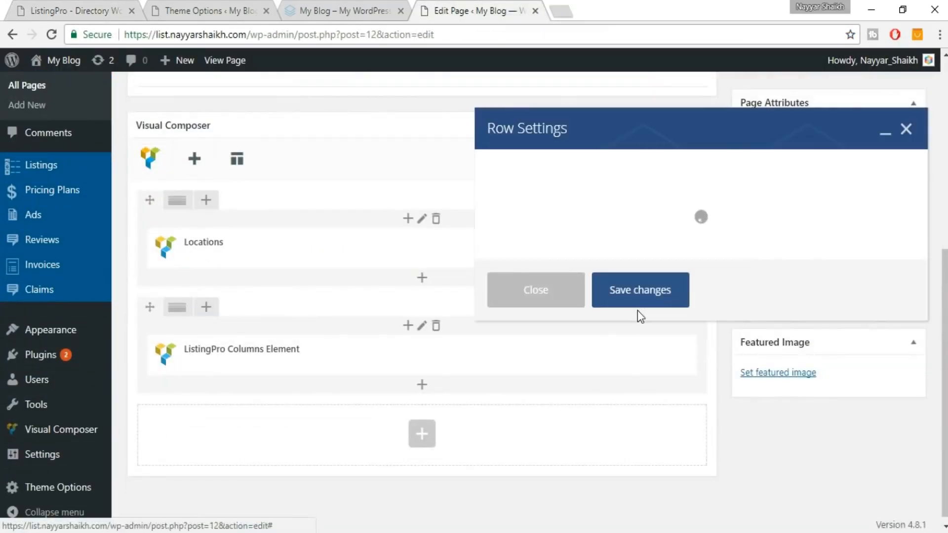
scroll(702, 289, "down", 3)
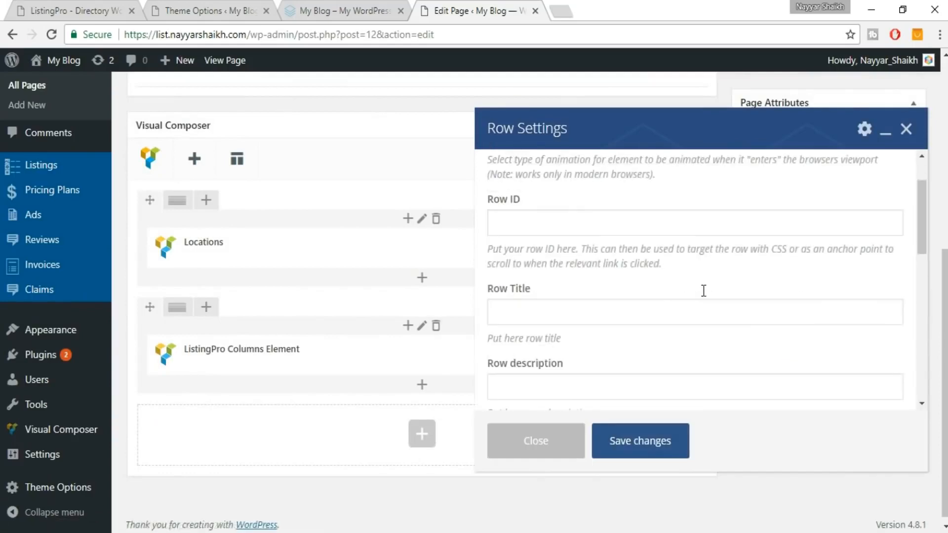
left_click(650, 296)
type("Claim & Get Started Today!")
- Copy the demo's consumers subtitle sentence into the row description
left_click(12, 4)
left_click(34, 2)
left_click(33, 3)
double_click(478, 255)
triple_click(478, 255)
key("ctrl+c")
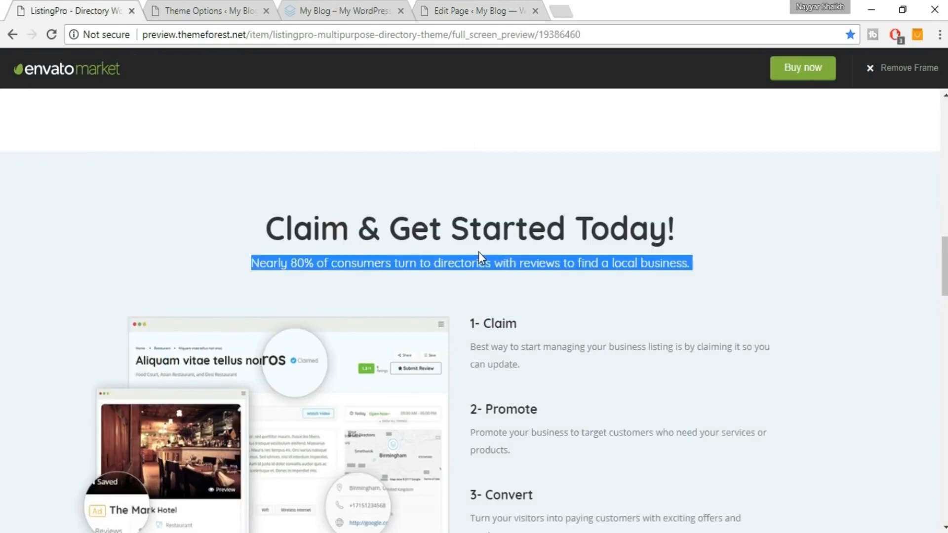
left_click(474, 11)
left_click(539, 377)
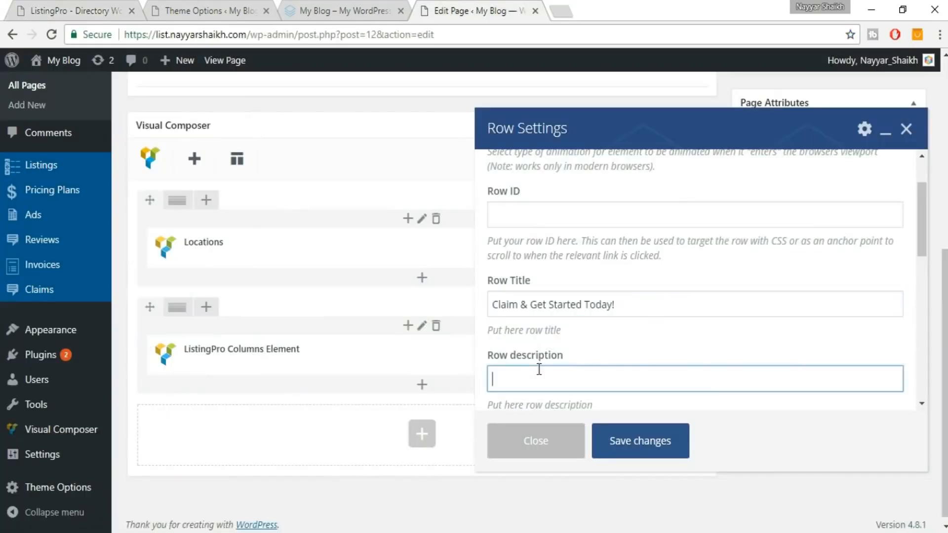
key("ctrl+v")
- Set the row background colour to #eff3f6 and save the row settings
scroll(695, 320, "down", 3)
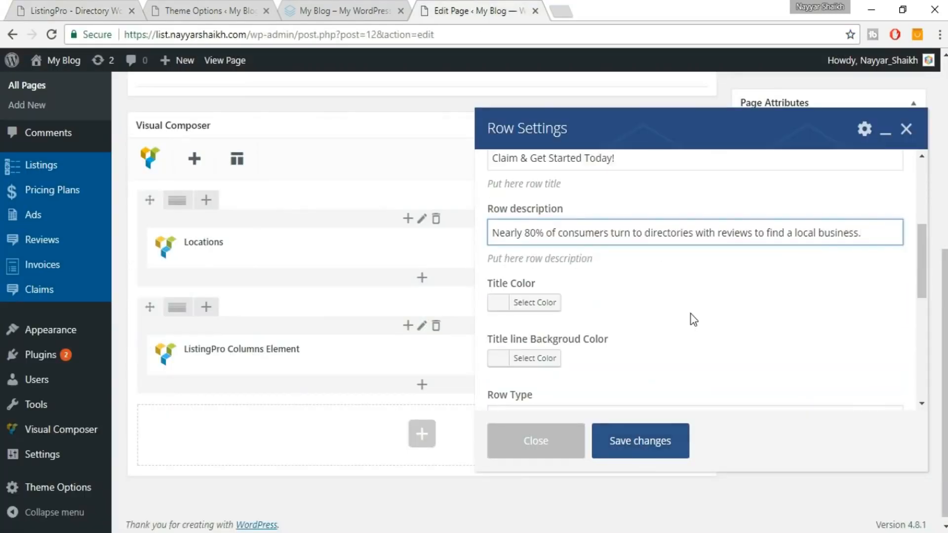
scroll(642, 322, "down", 3)
left_click(548, 326)
left_click(57, 1)
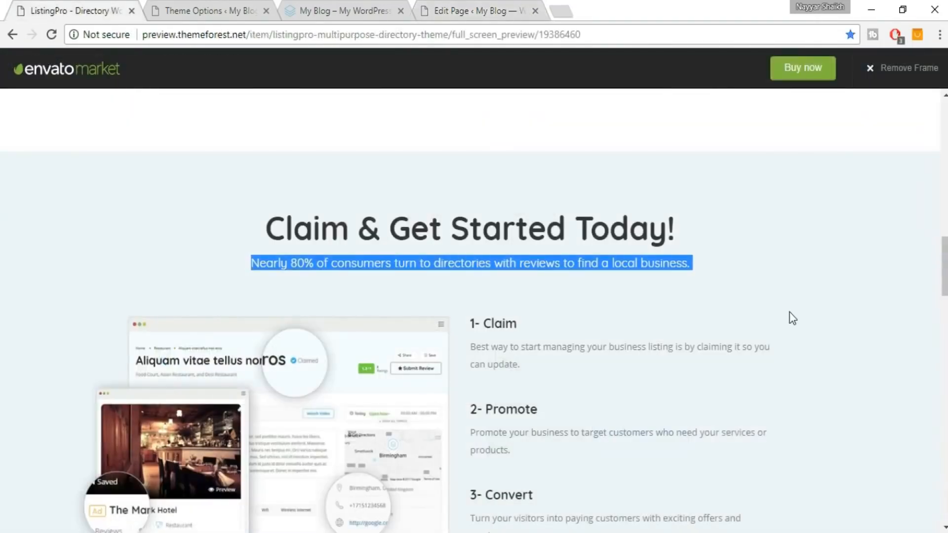
scroll(789, 316, "up", 3)
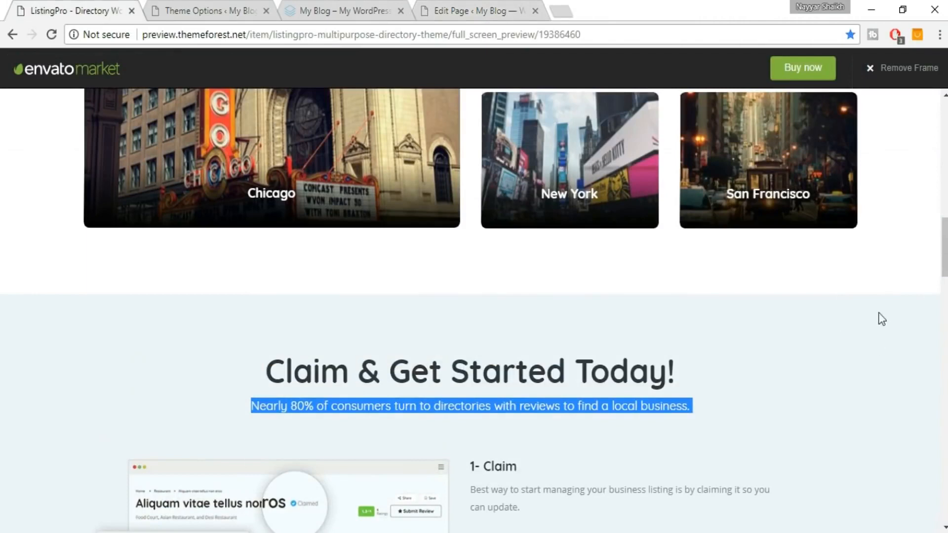
left_click(513, 7)
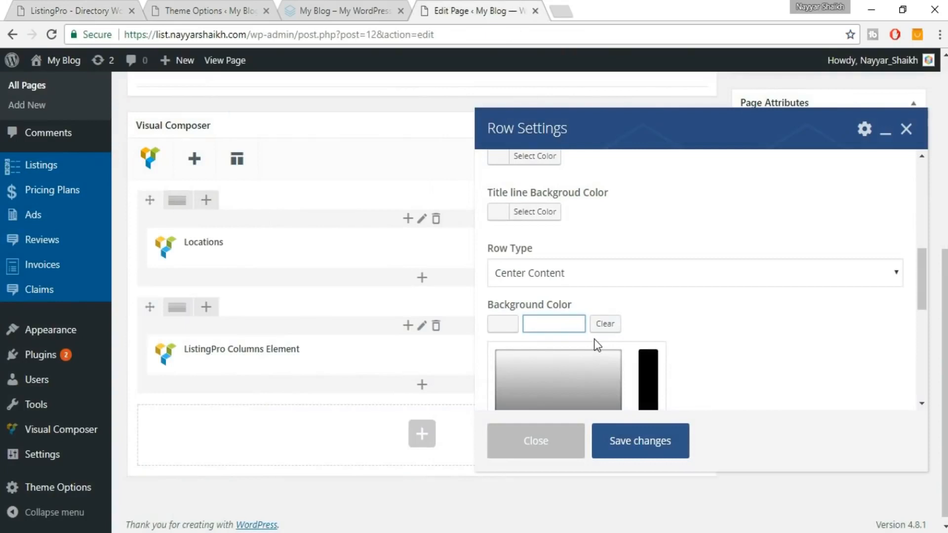
type("#e")
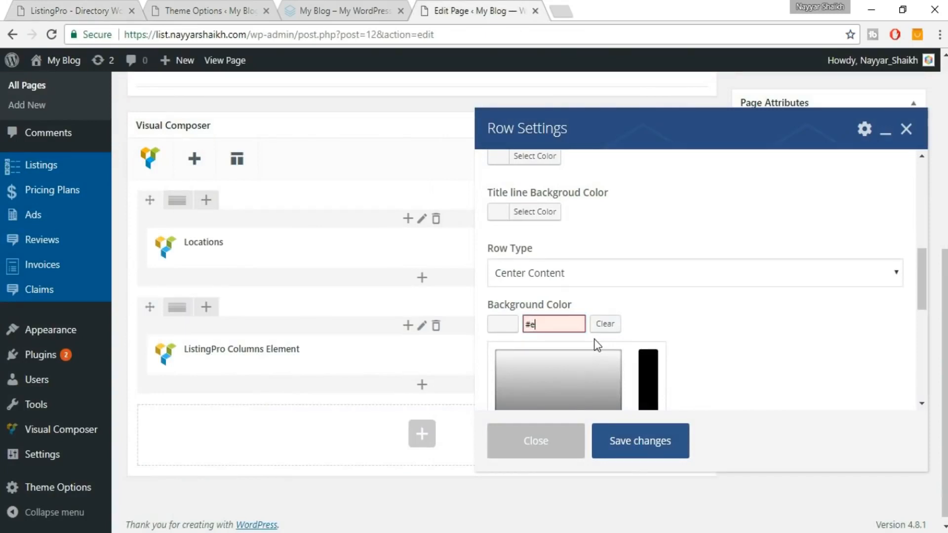
type("ff3f6")
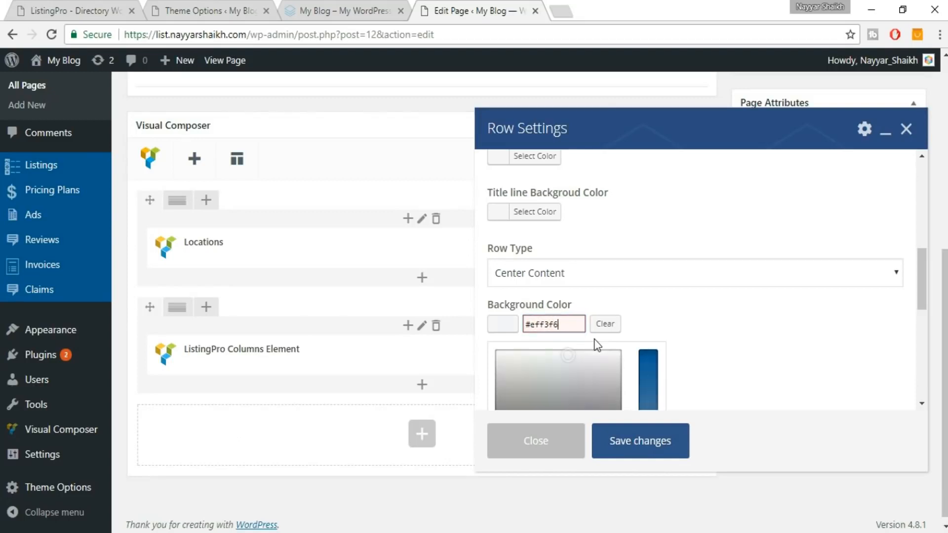
scroll(733, 327, "down", 1)
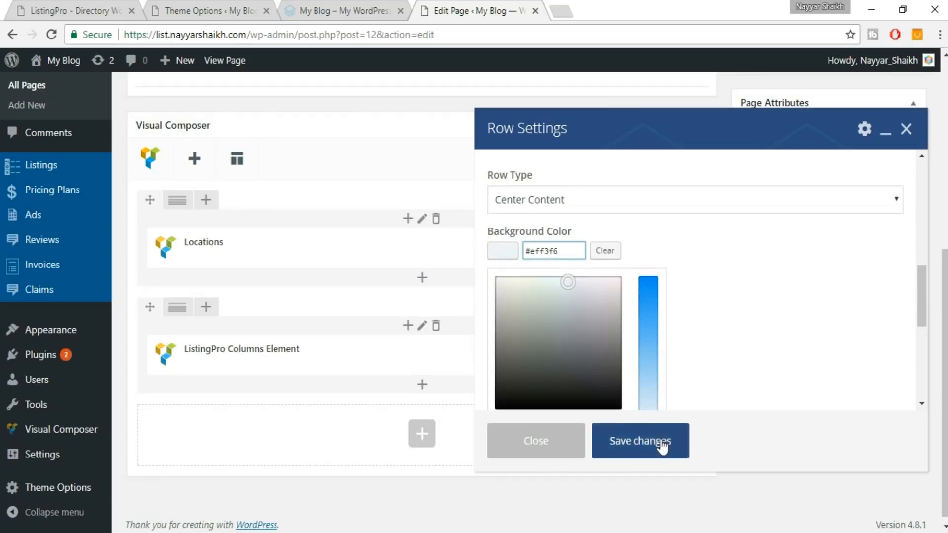
left_click(623, 451)
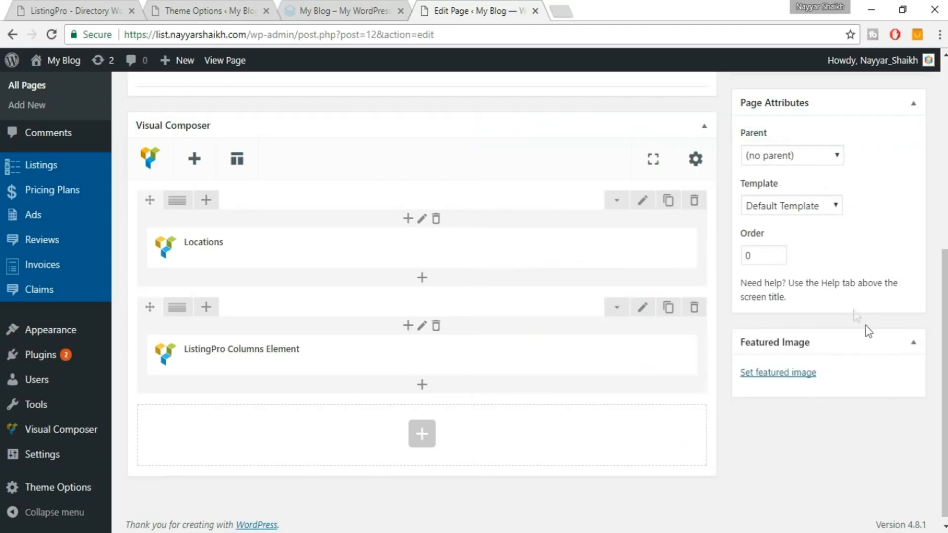
- Update the Home Page and reload the live site to check the 'Claim & Get Started Today!' section
scroll(856, 316, "up", 4)
left_click(888, 276)
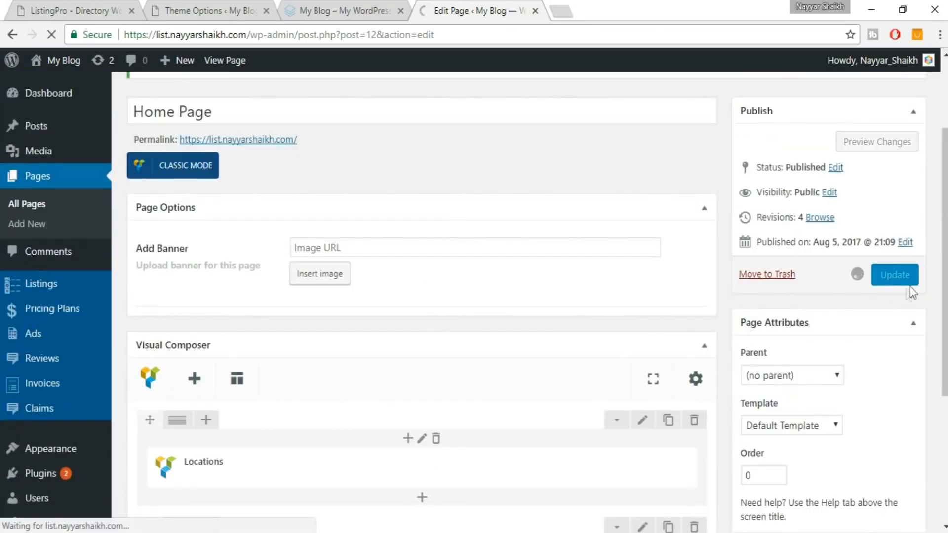
left_click(349, 10)
left_click(365, 30)
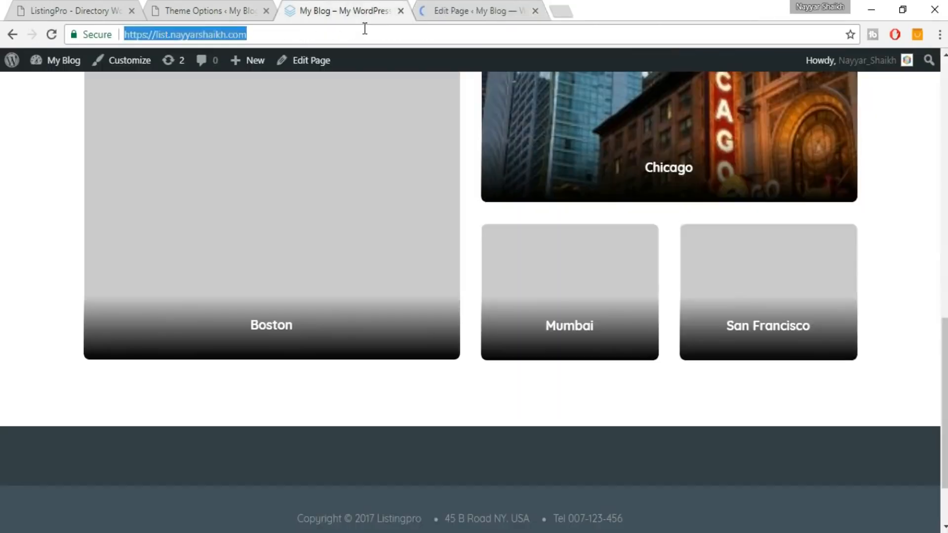
key("Return")
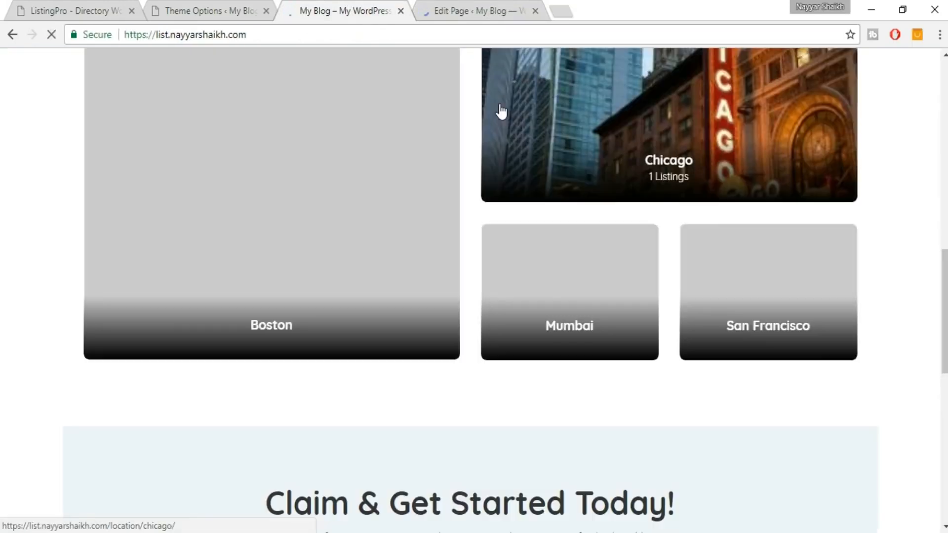
scroll(922, 211, "down", 6)
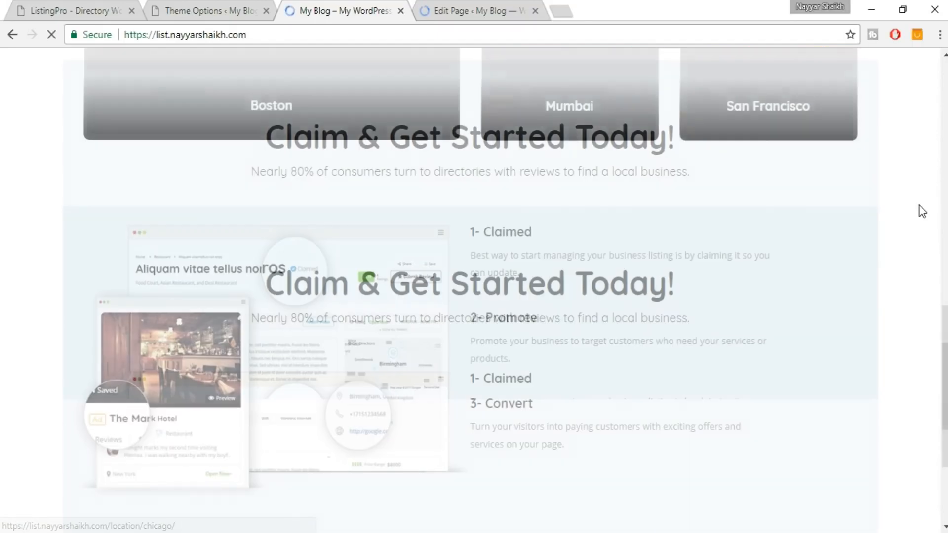
scroll(892, 195, "up", 2)
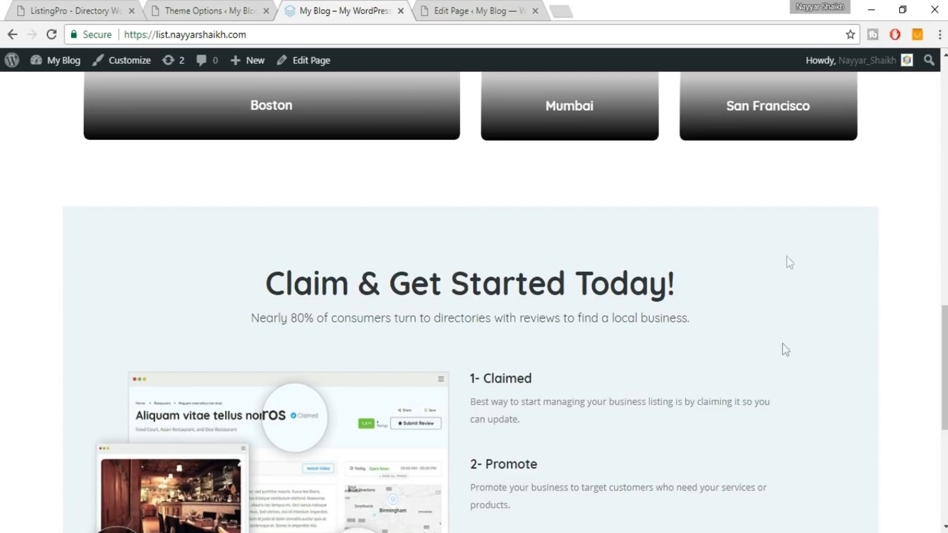
left_click(481, 4)
scroll(630, 184, "down", 6)
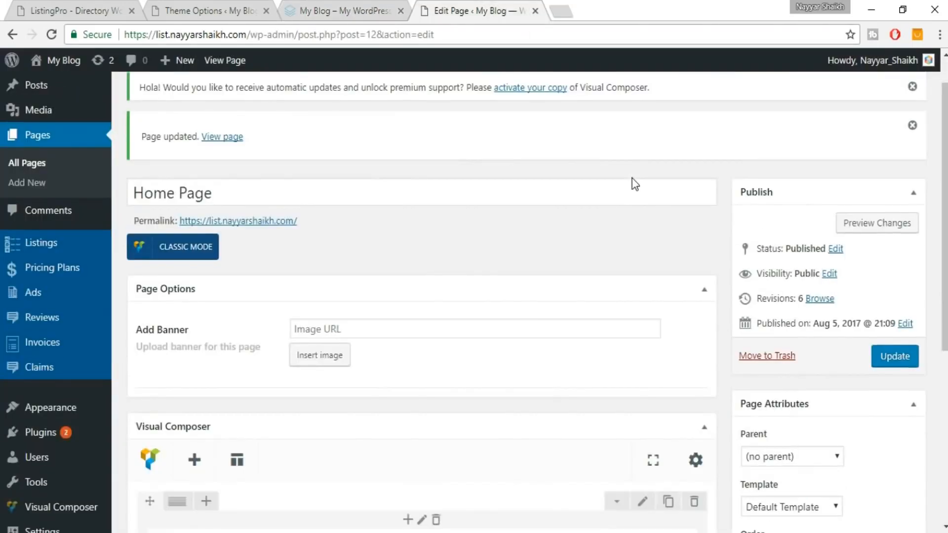
- Change the Claim row's type to Full Width - Center Content, save it, and update the page
left_click(643, 358)
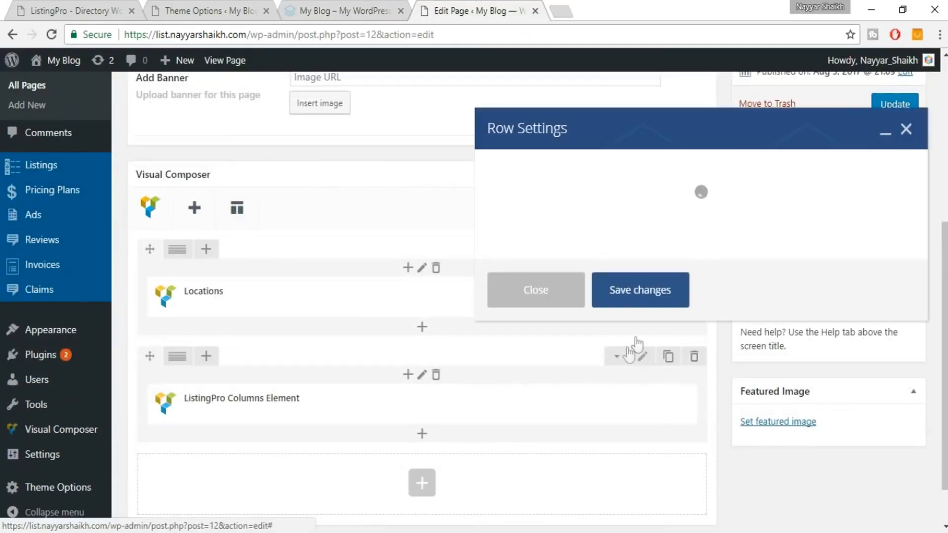
scroll(734, 286, "down", 5)
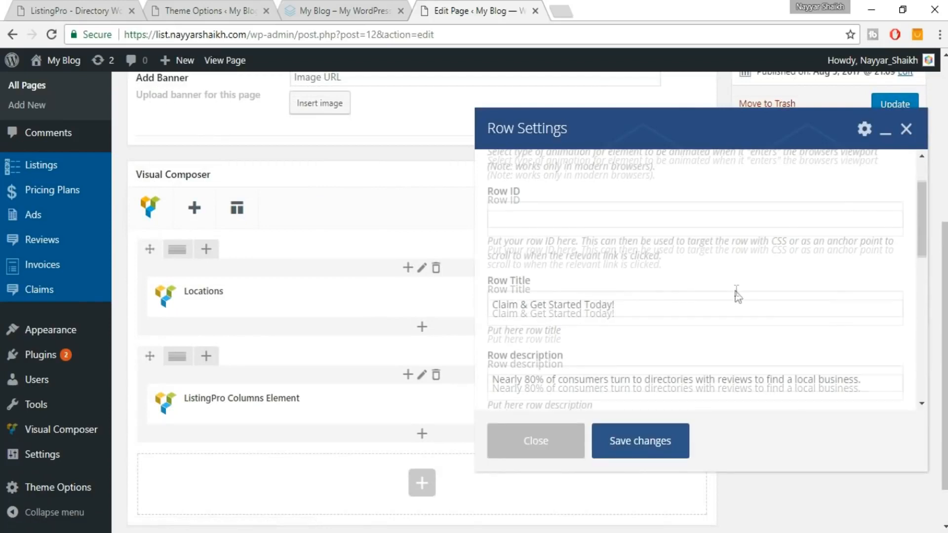
scroll(737, 299, "down", 5)
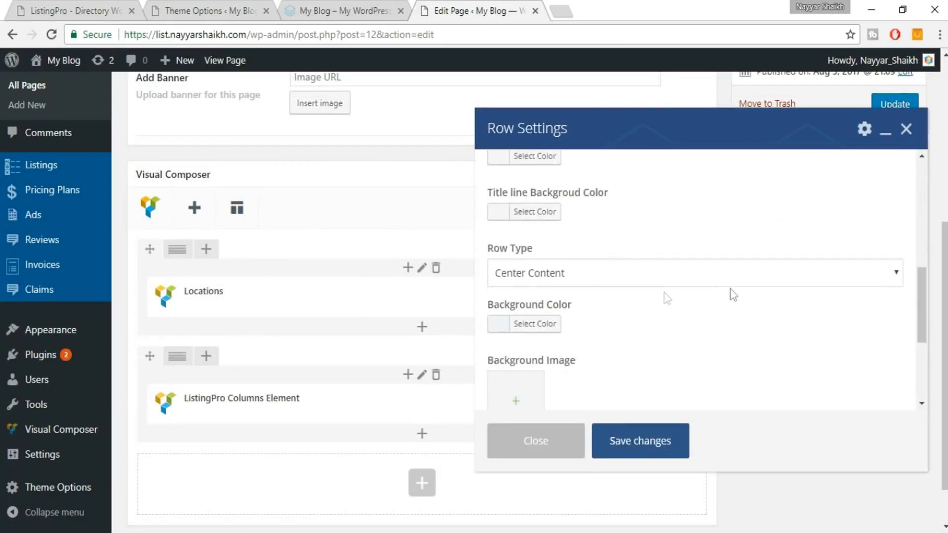
scroll(676, 318, "down", 3)
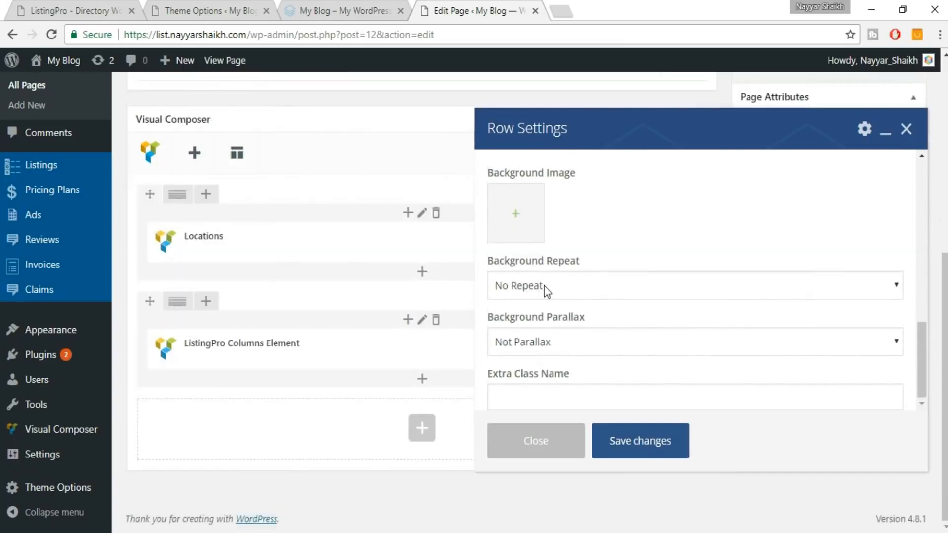
left_click(544, 286)
left_click(544, 286)
scroll(676, 270, "up", 3)
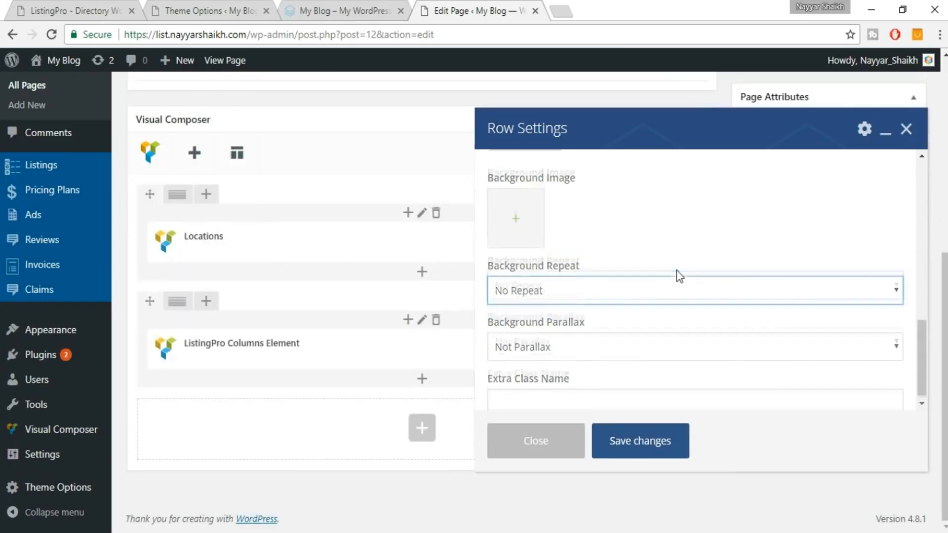
left_click(649, 236)
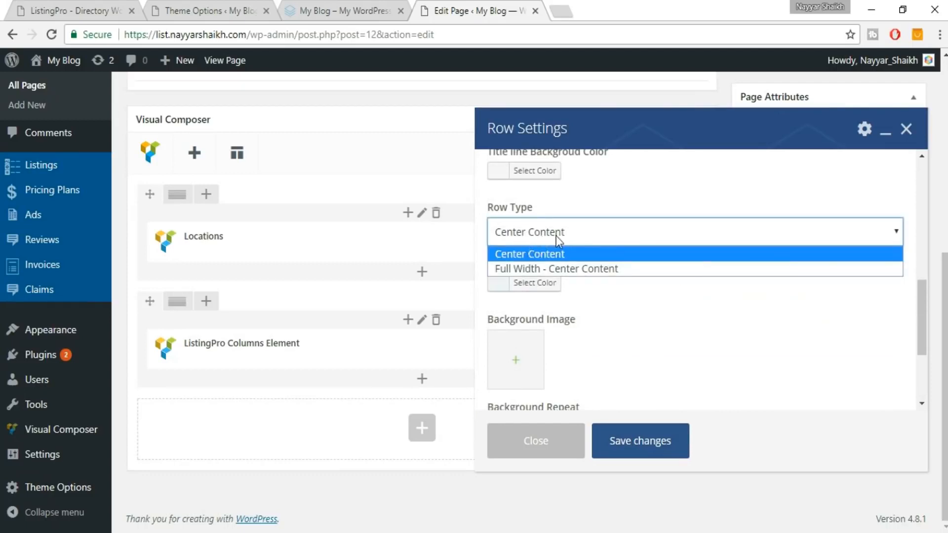
left_click(532, 271)
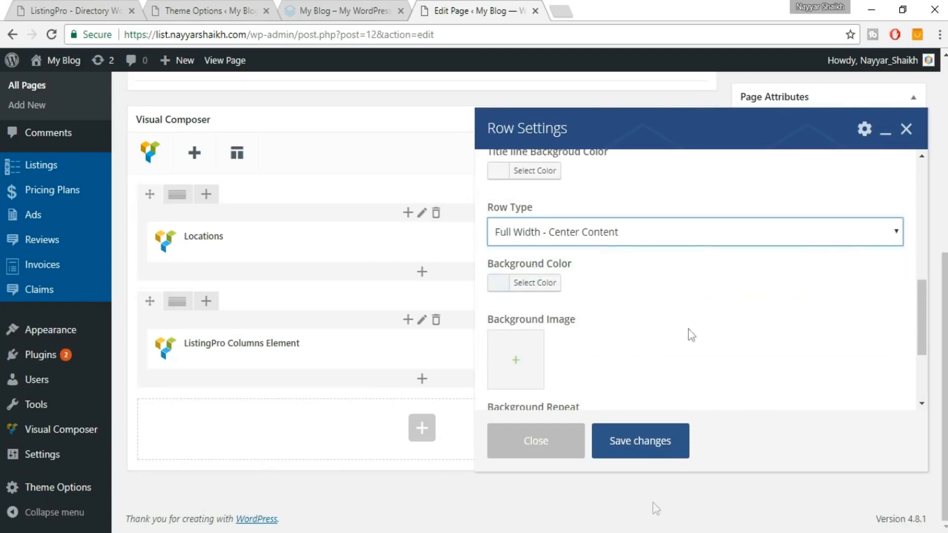
left_click(644, 444)
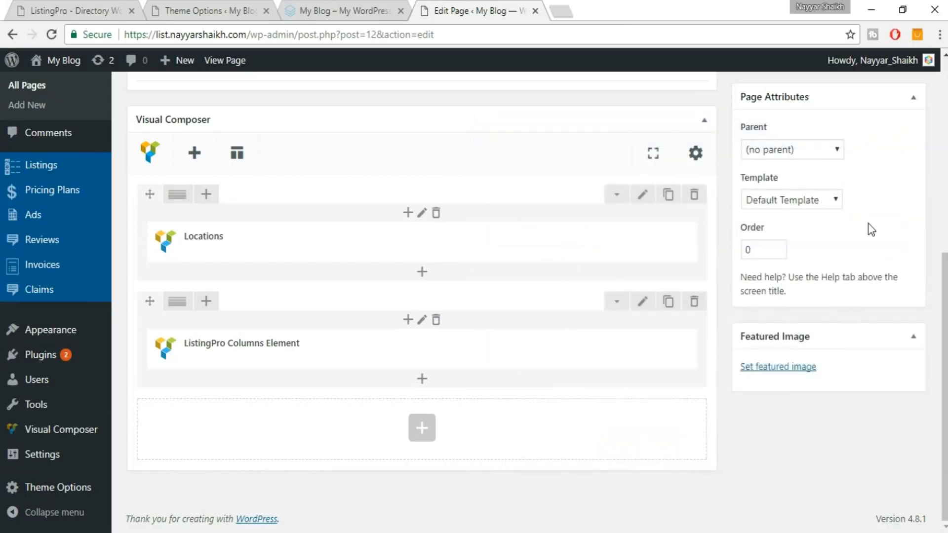
scroll(871, 229, "up", 5)
left_click(884, 271)
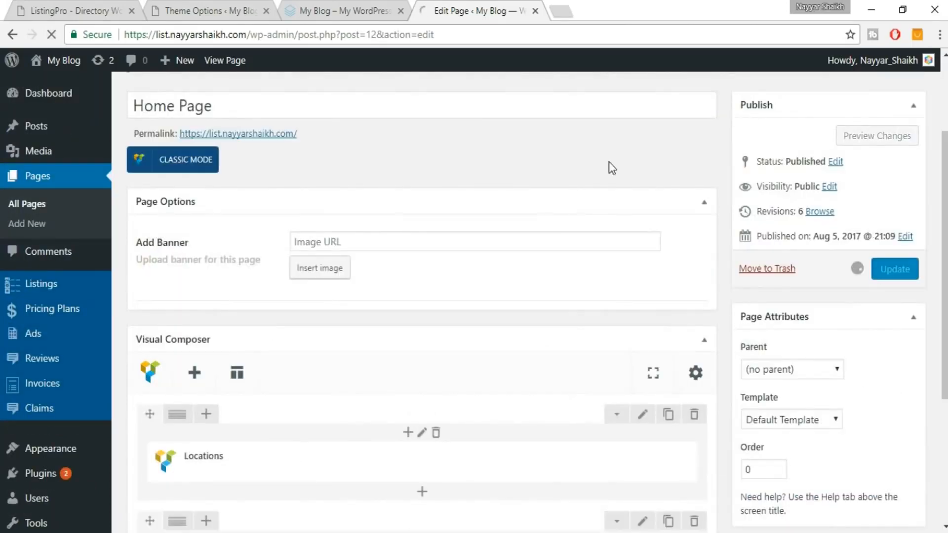
- Reload the live homepage to review the full-width Claim section, then compare with the demo's
left_click(292, 7)
left_click(328, 35)
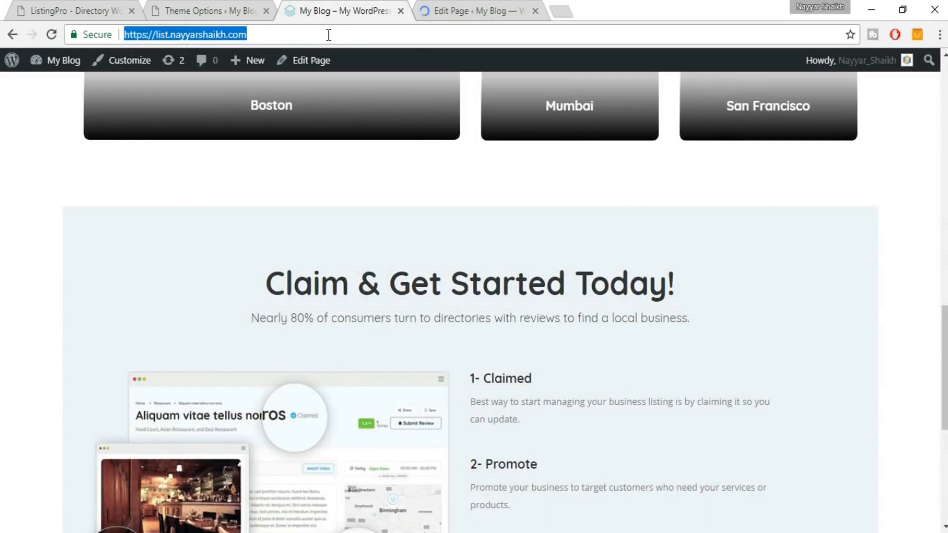
key("Return")
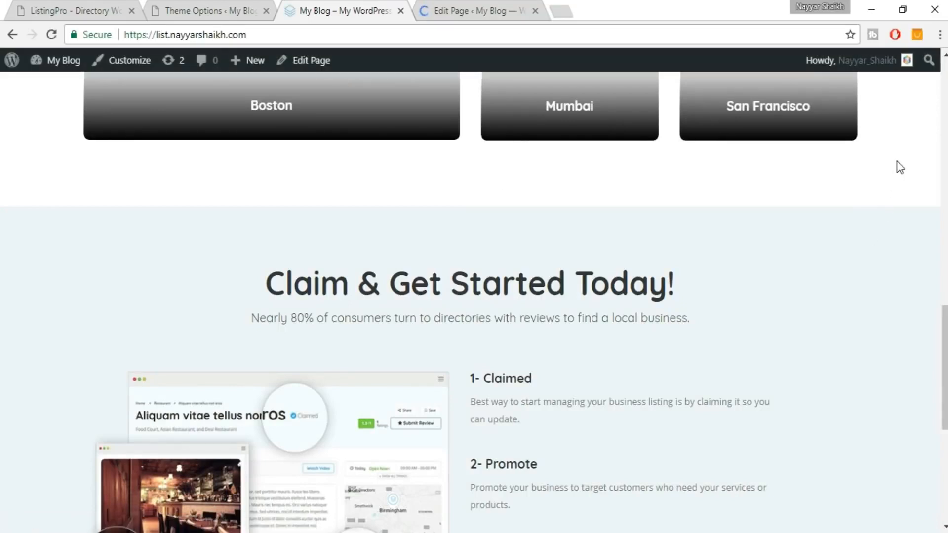
scroll(884, 272, "down", 2)
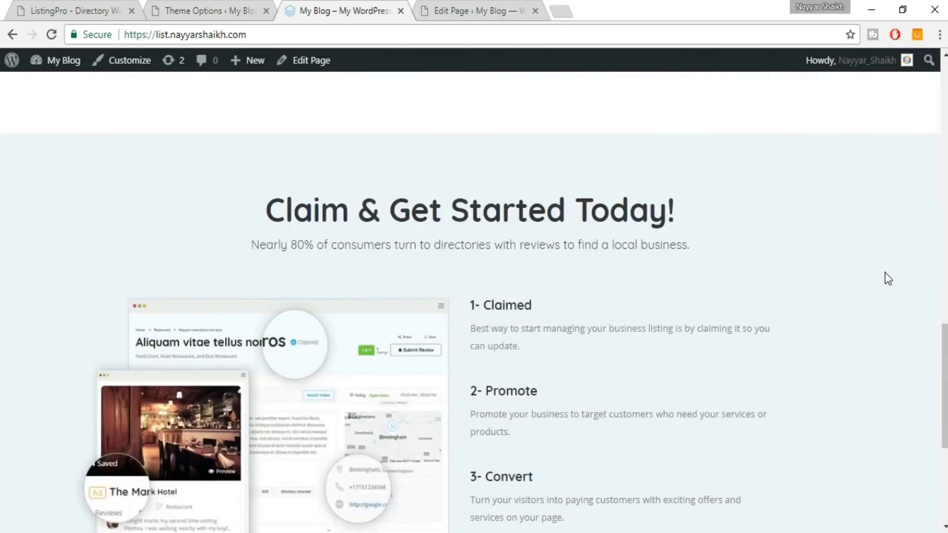
scroll(884, 272, "down", 4)
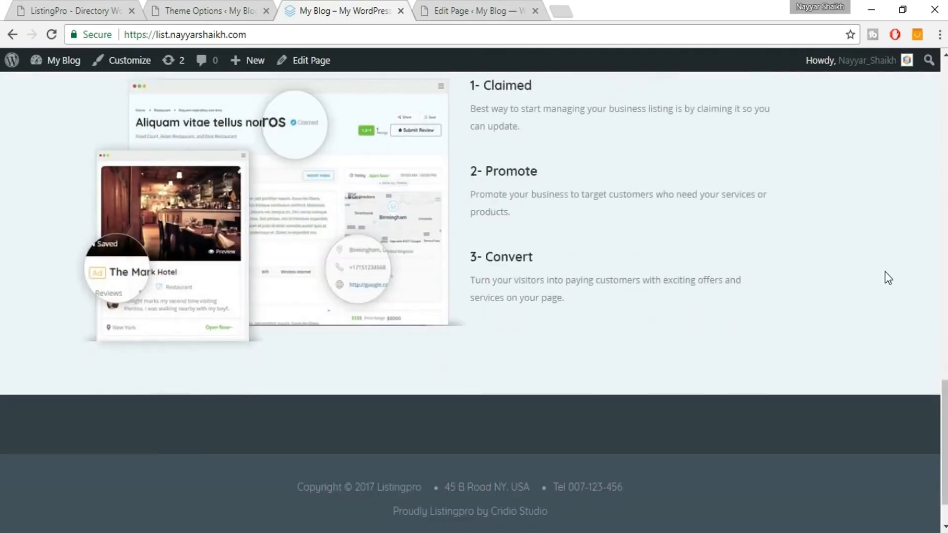
scroll(884, 271, "up", 4)
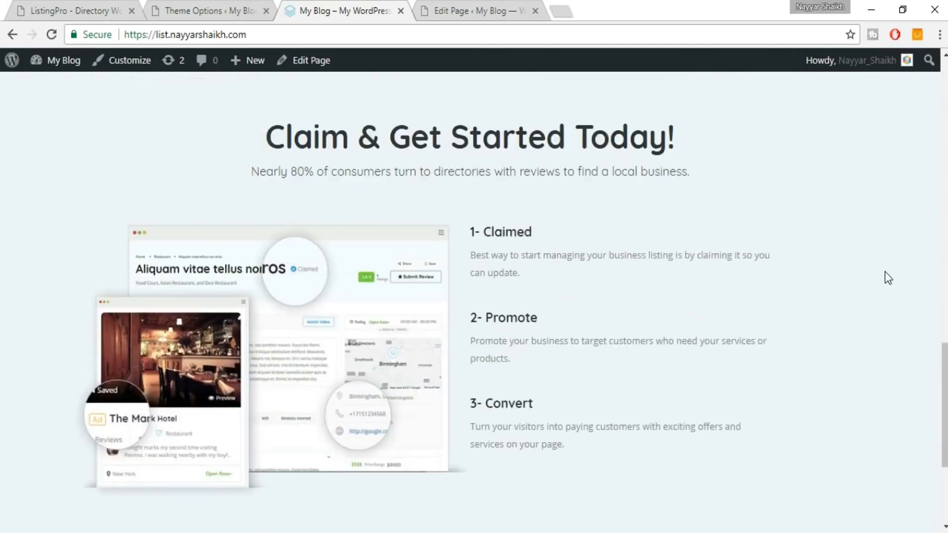
scroll(878, 290, "down", 4)
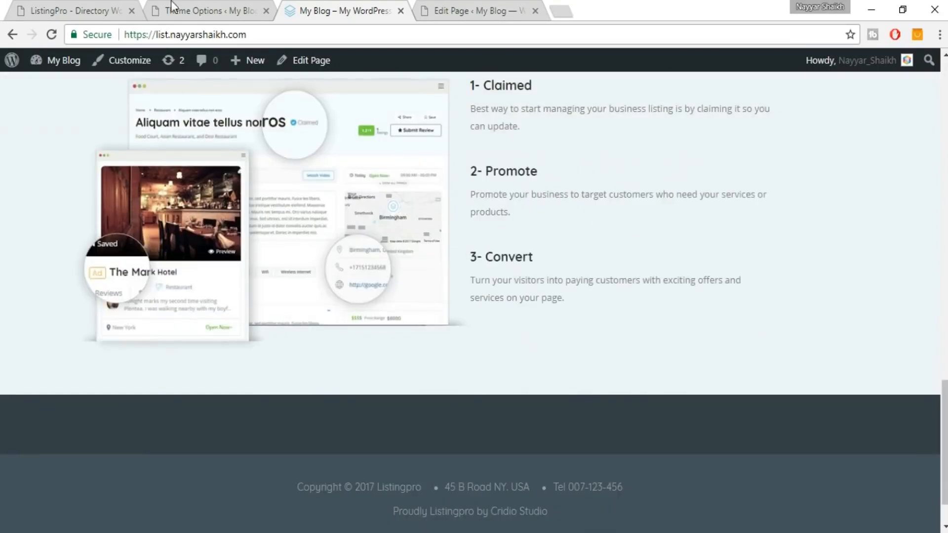
left_click(79, 9)
scroll(792, 326, "down", 12)
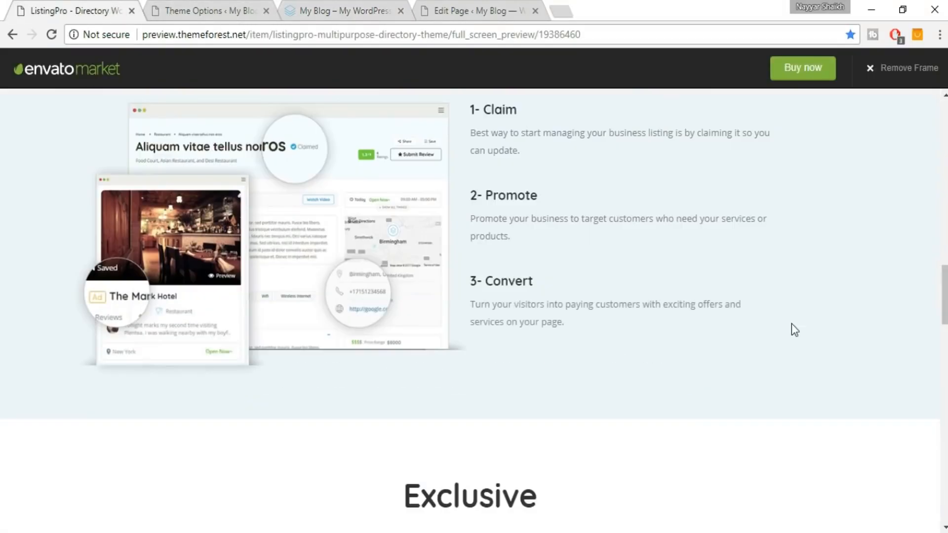
- View the demo's Exclusive listings section, then return to the Home Page editor's Visual Composer area
scroll(792, 323, "down", 2)
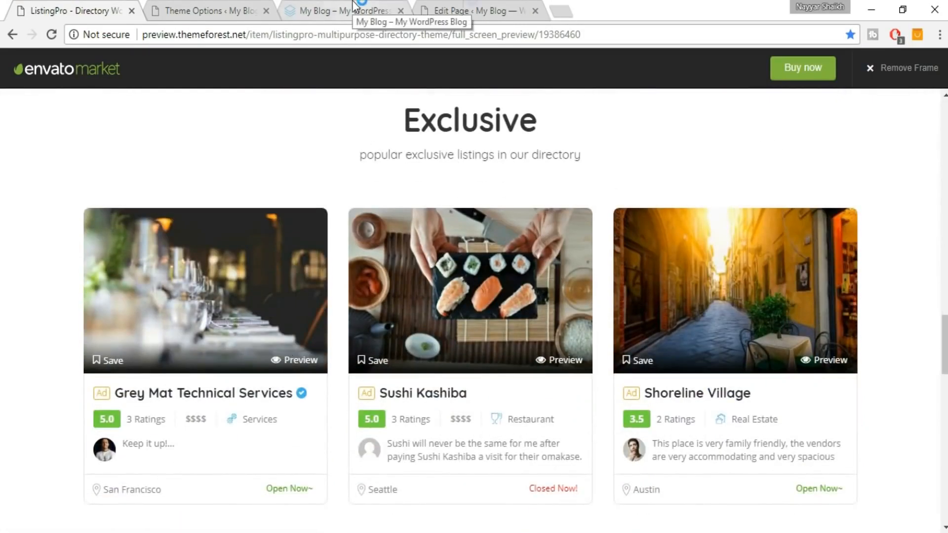
left_click(470, 10)
scroll(645, 232, "down", 5)
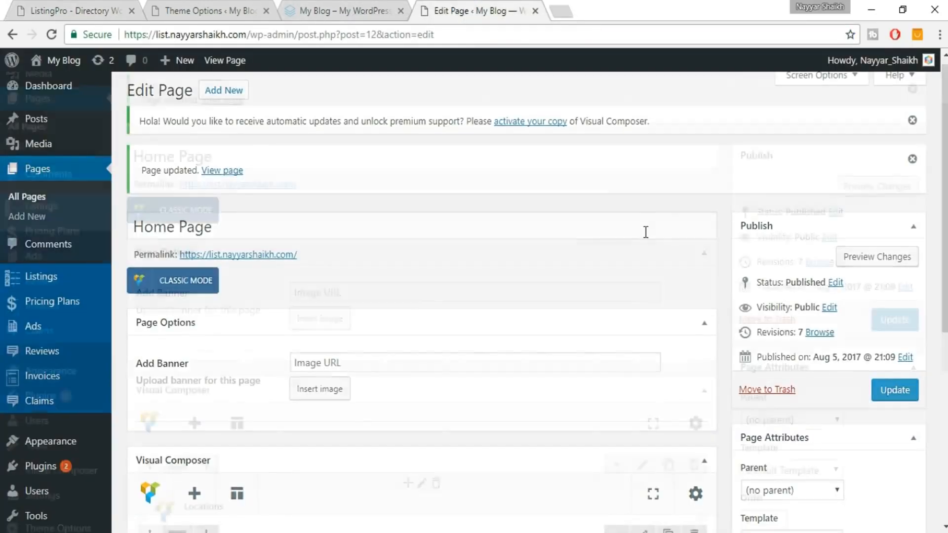
scroll(653, 196, "down", 3)
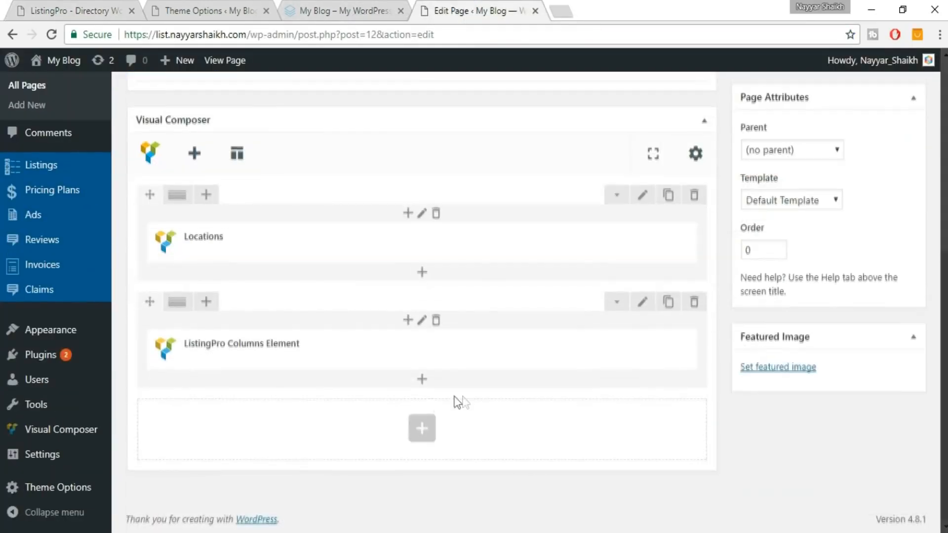
- Add a Listing Posts element found by searching 'post', keeping 3 posts per page
left_click(422, 428)
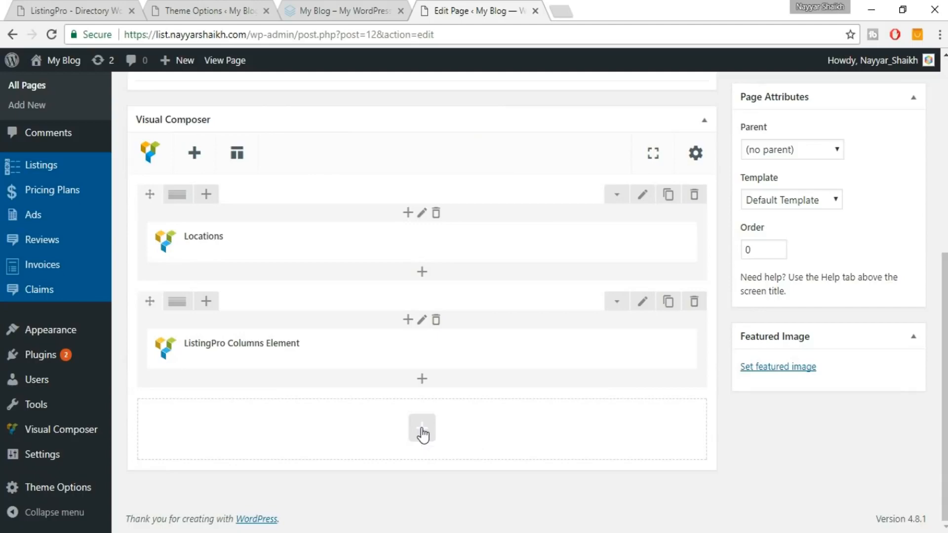
type("post")
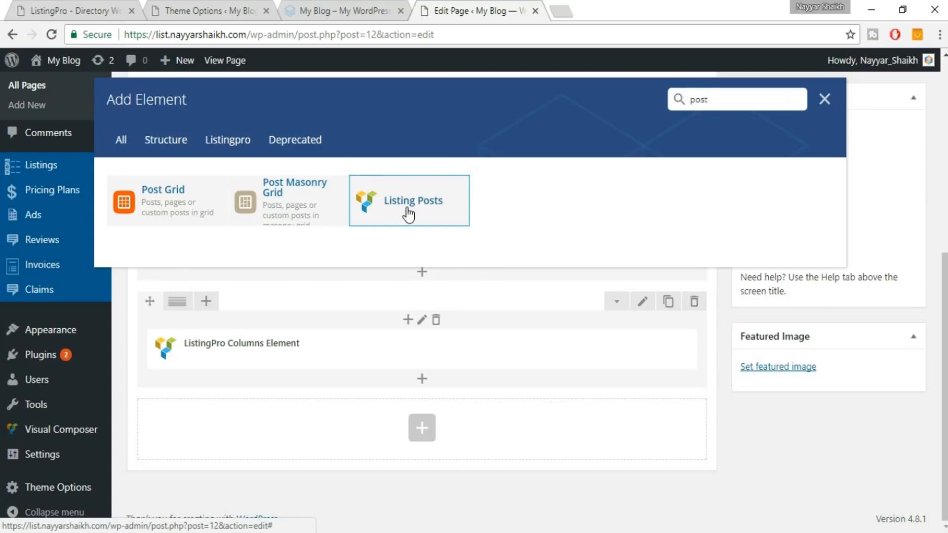
left_click(408, 215)
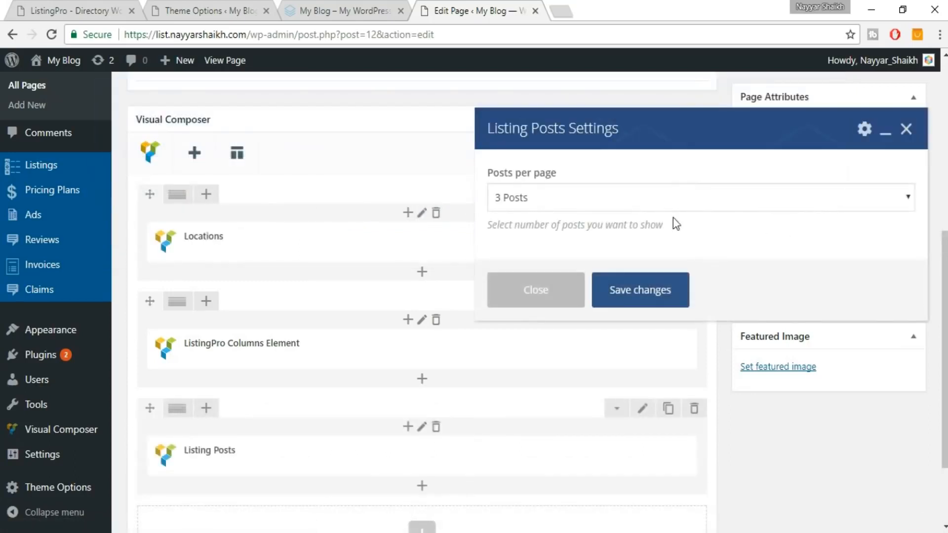
left_click(566, 205)
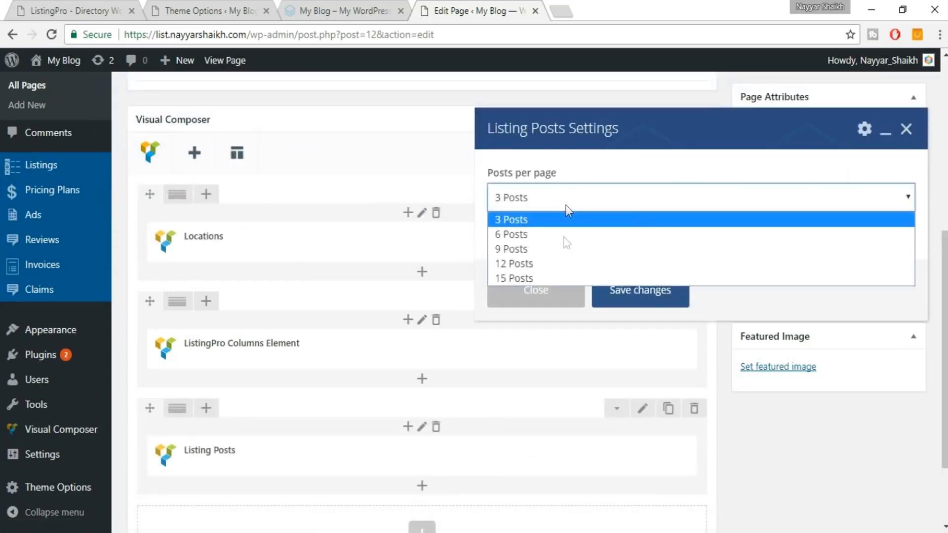
left_click(552, 217)
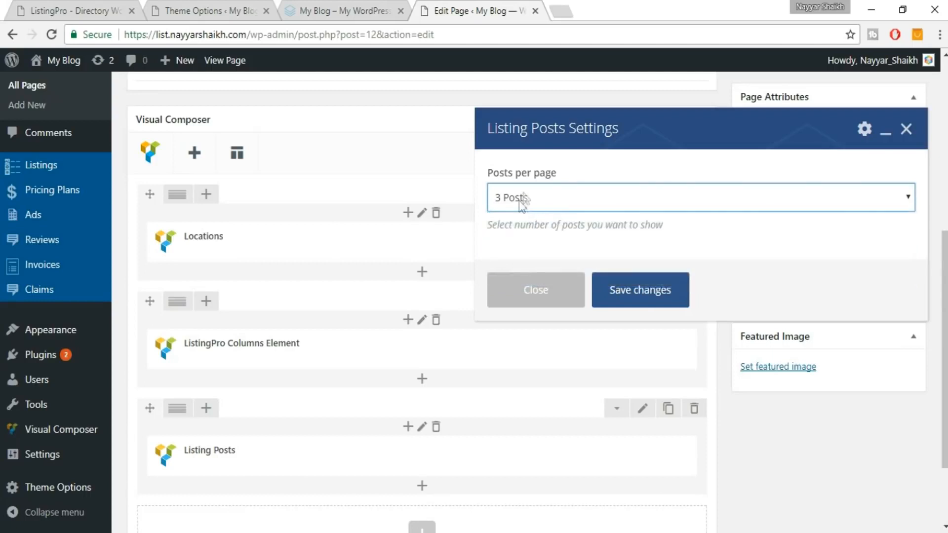
left_click(655, 302)
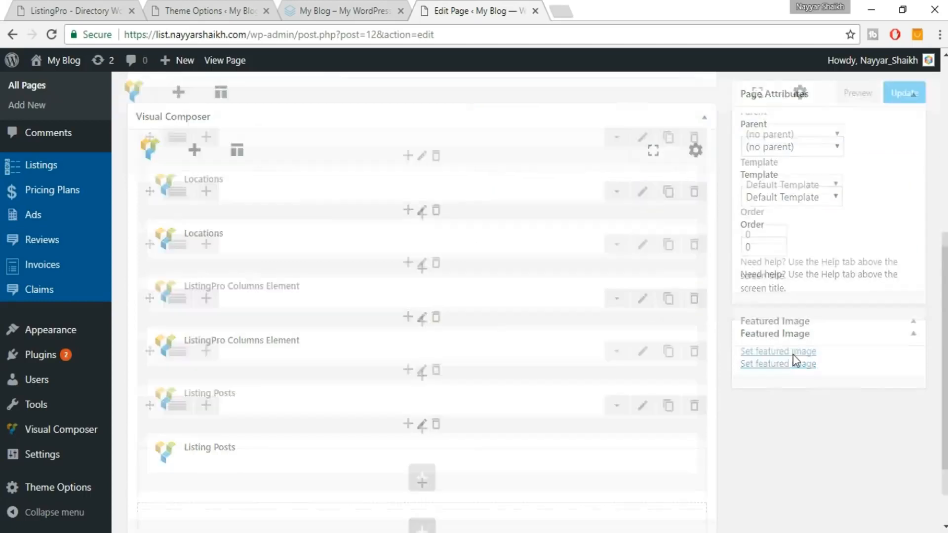
scroll(793, 354, "down", 2)
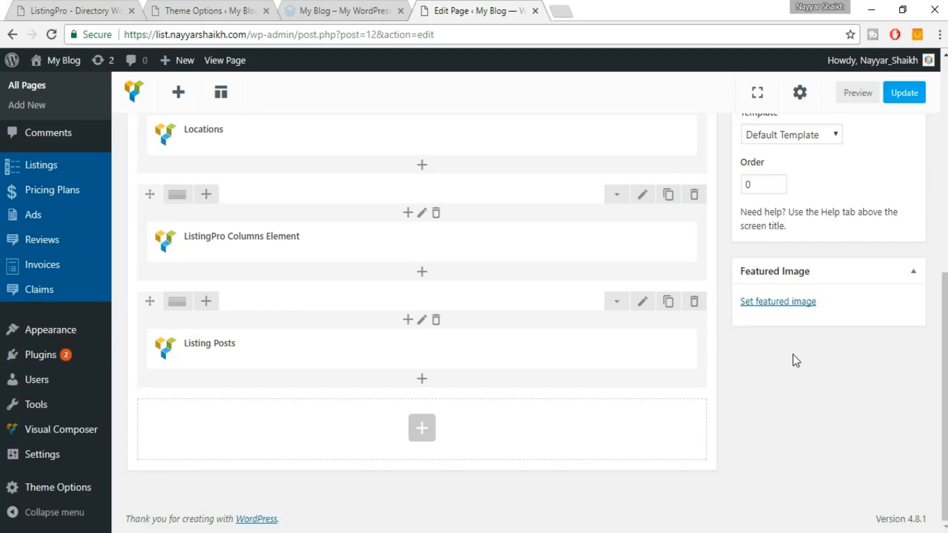
- Fill the Listing Posts row description with 'popular exclusive listings in our directory' from the demo
left_click(42, 10)
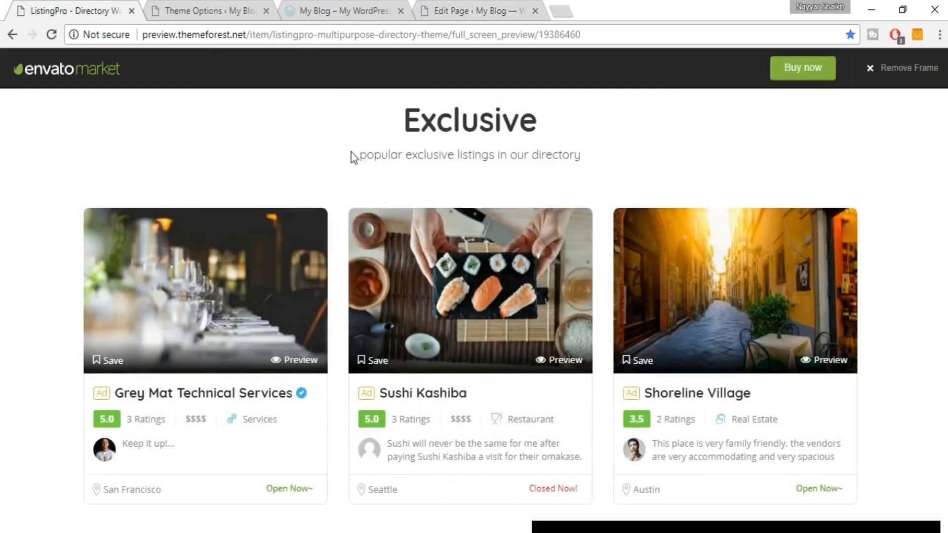
left_click_drag(351, 154, 606, 160)
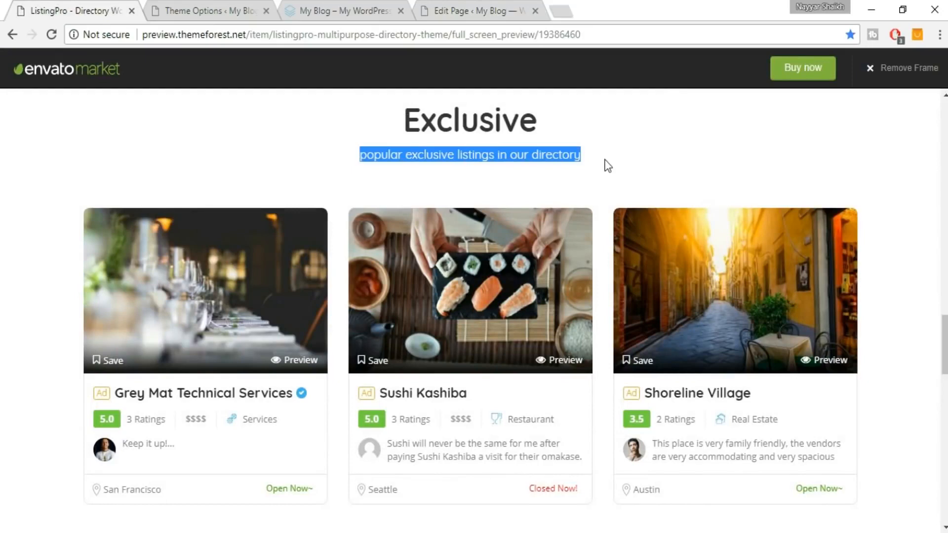
left_click(506, 10)
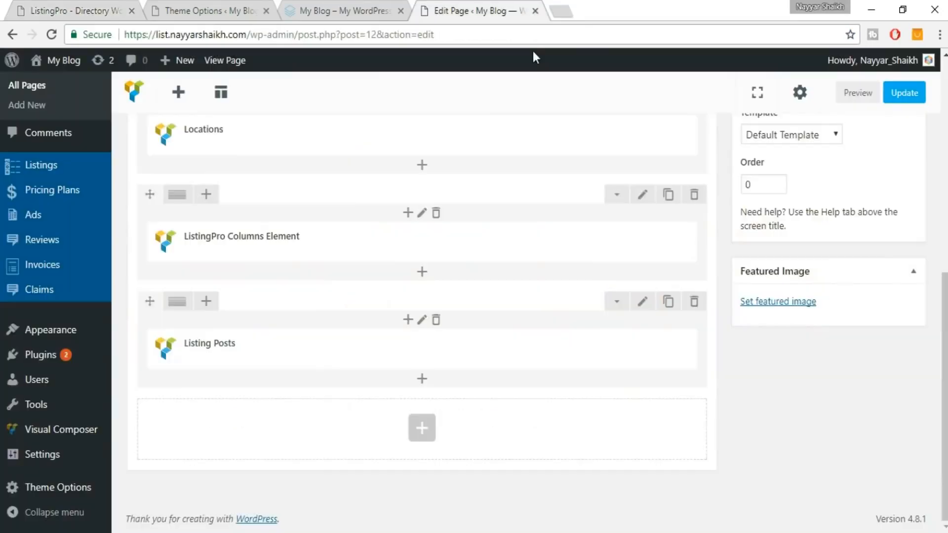
left_click(643, 302)
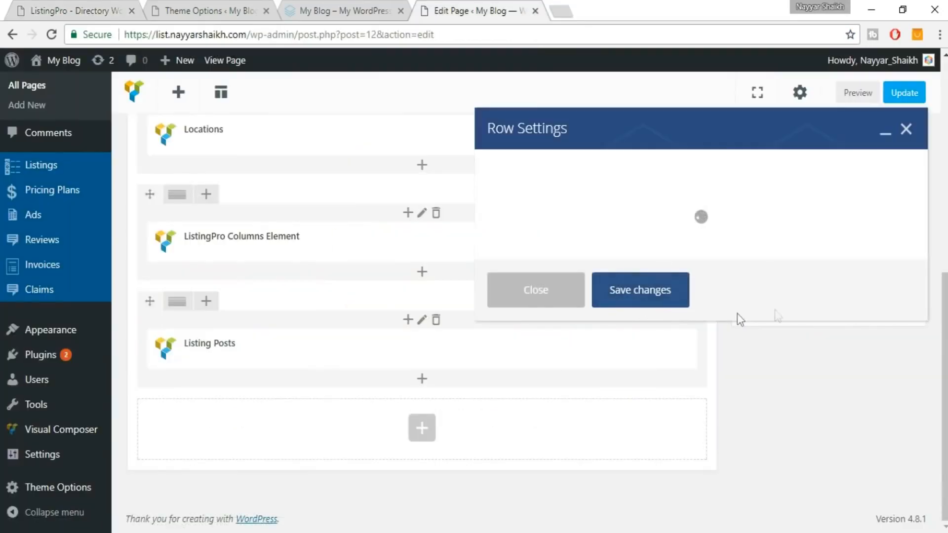
scroll(668, 284, "down", 3)
left_click(587, 230)
type("popular exclusive listings in our directory")
left_click(606, 299)
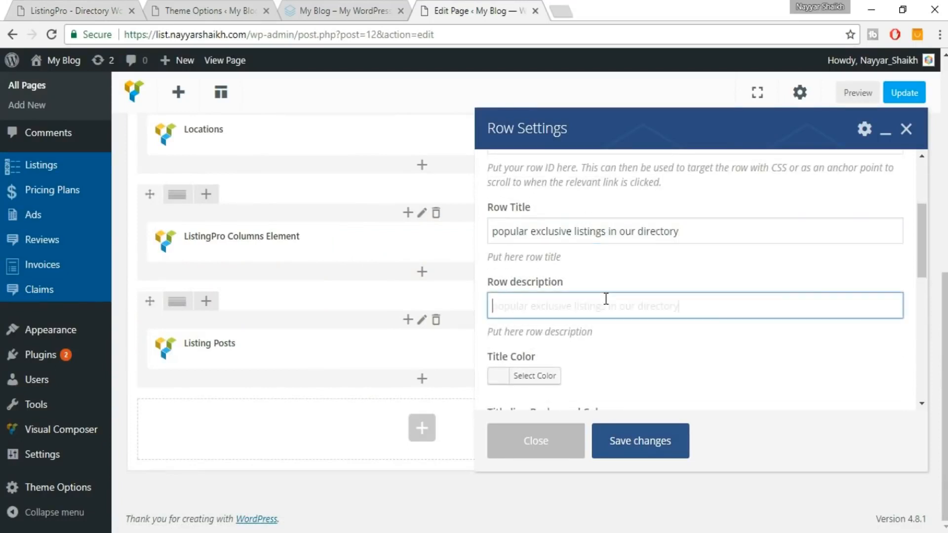
type("popular exclusive listings in our directory")
- Set the row title to 'Exclusive', save the row settings and update the page
left_click_drag(532, 307, 568, 307)
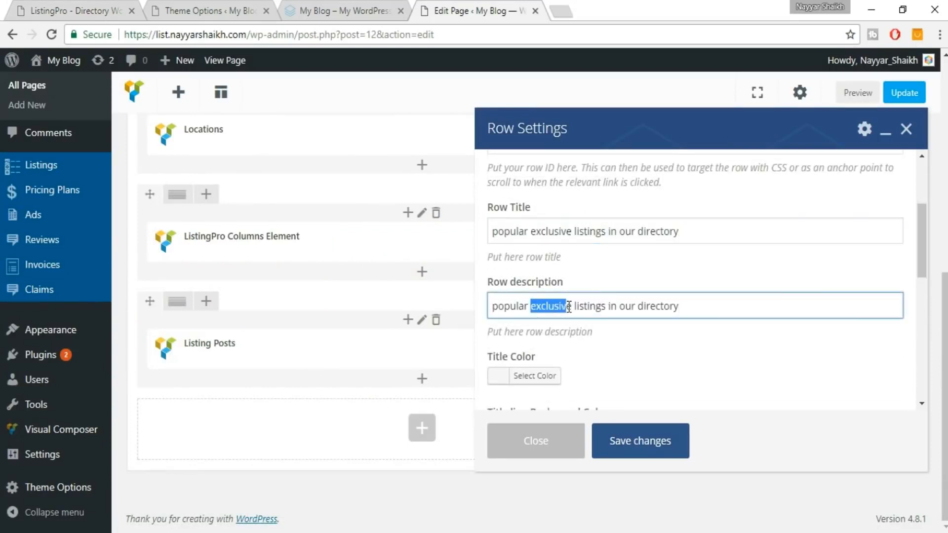
key("ctrl+c")
key("shift+Tab")
key("ctrl+v")
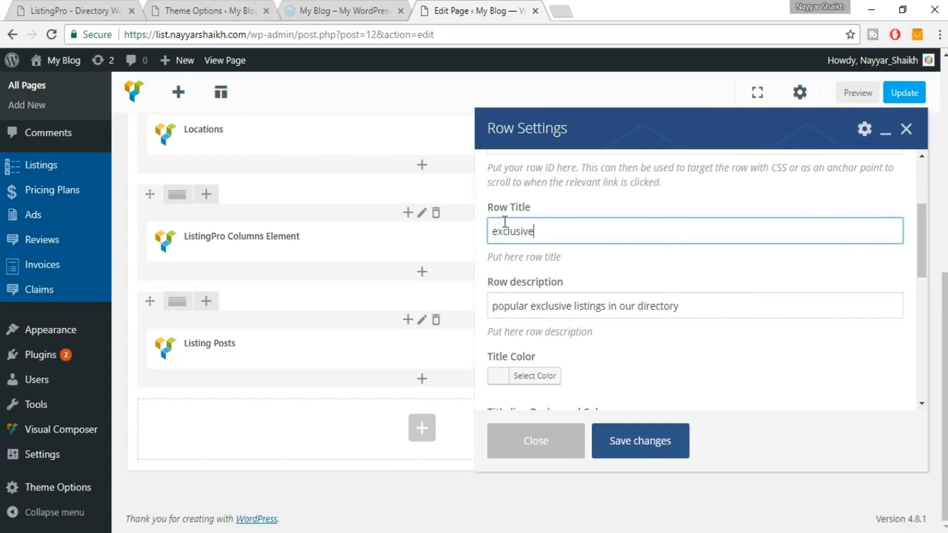
left_click_drag(497, 237, 487, 232)
type("E")
left_click(644, 441)
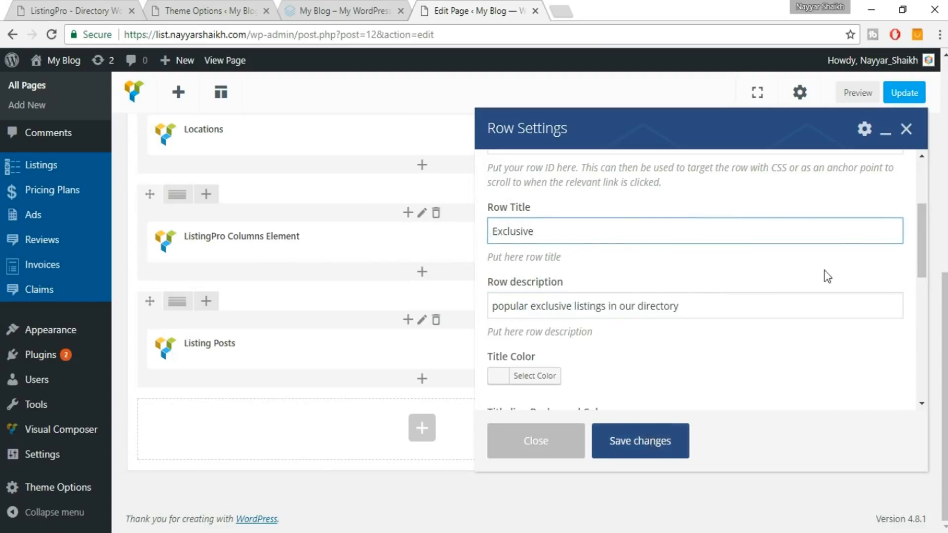
left_click(904, 96)
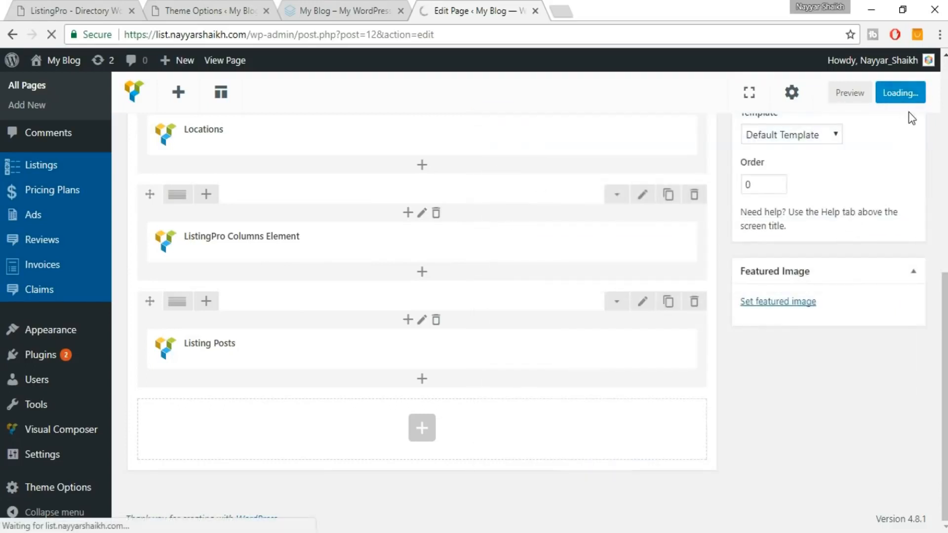
- Reload the live homepage to check the new Exclusive section, then return to the editor
left_click(338, 10)
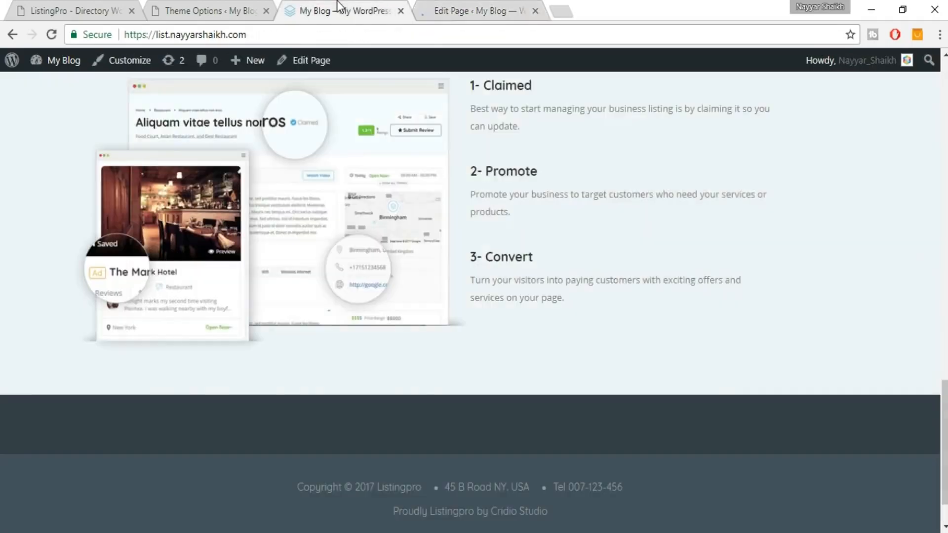
left_click(52, 34)
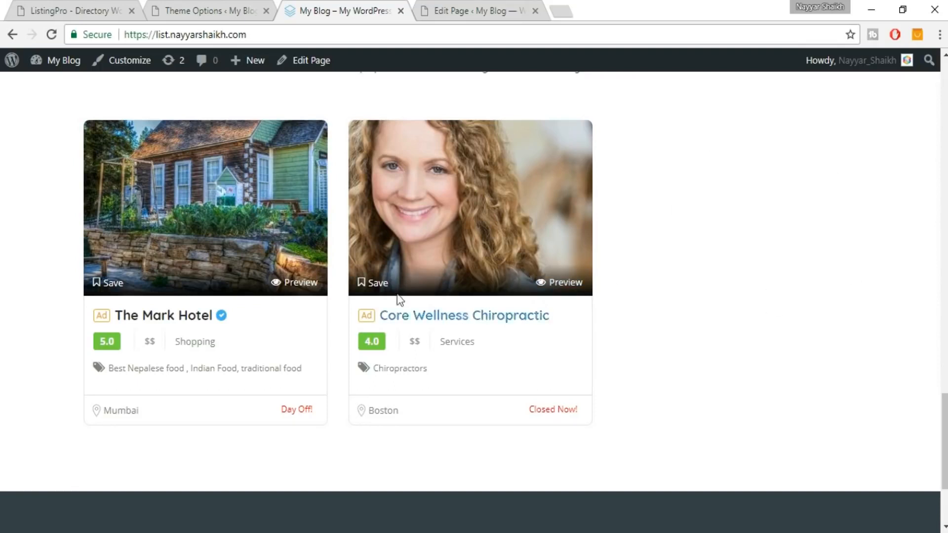
scroll(518, 290, "up", 3)
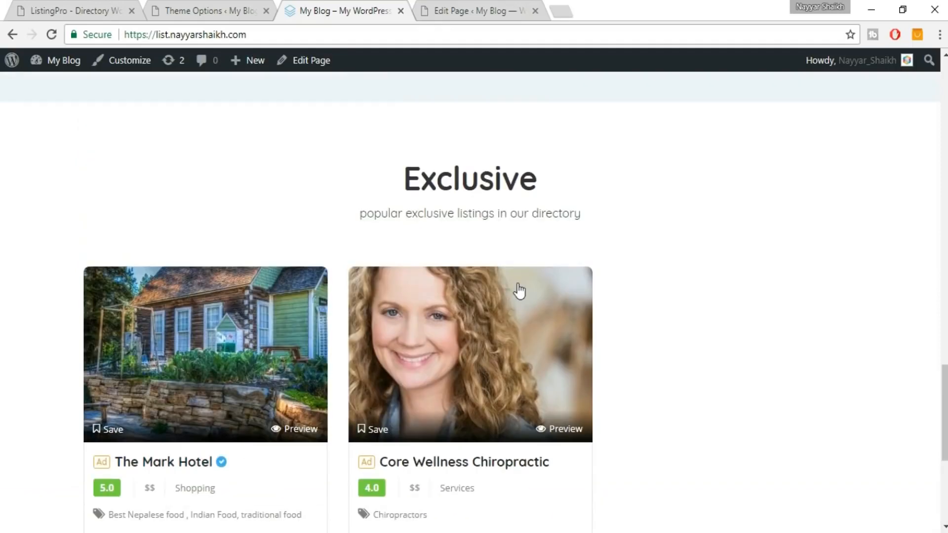
scroll(516, 290, "down", 2)
left_click(449, 3)
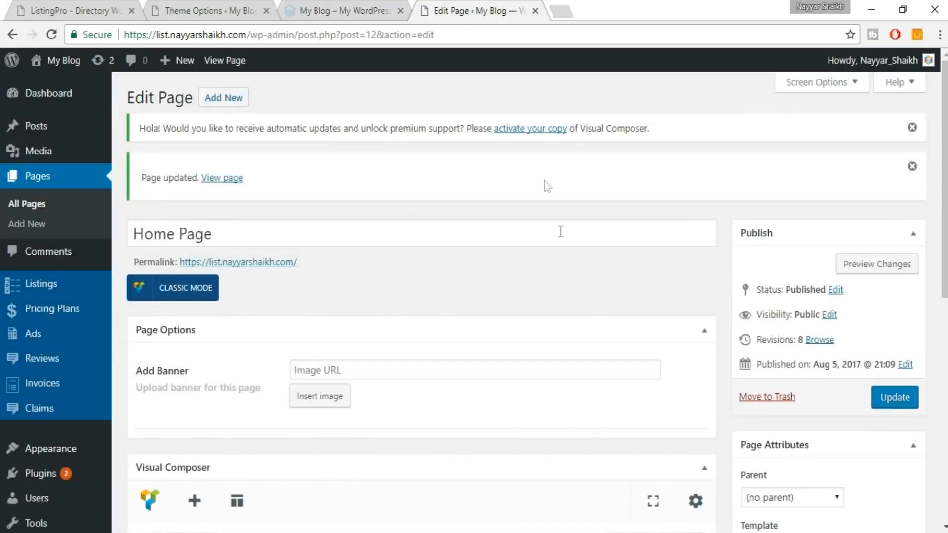
- Add a Video Testimonials element to the empty row, found by searching 'test'
scroll(560, 232, "down", 10)
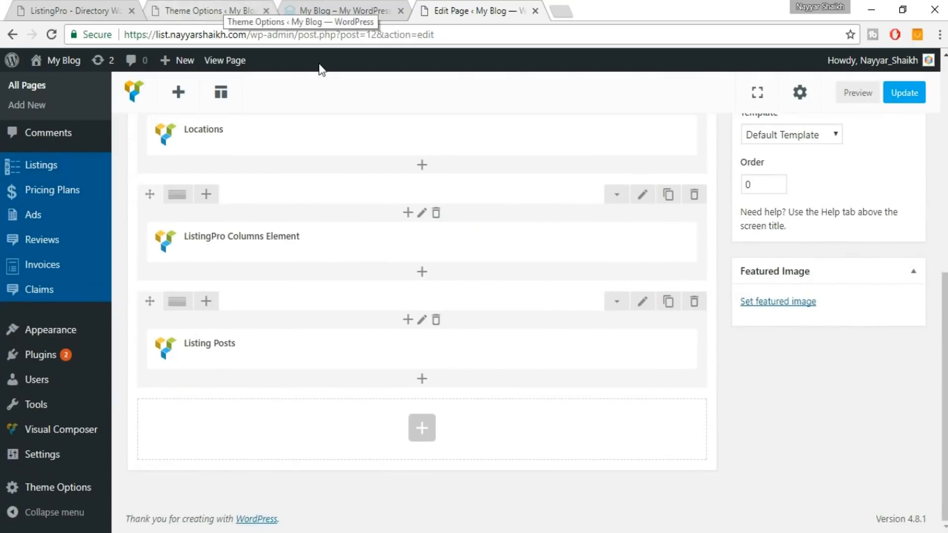
left_click(74, 11)
scroll(579, 207, "down", 5)
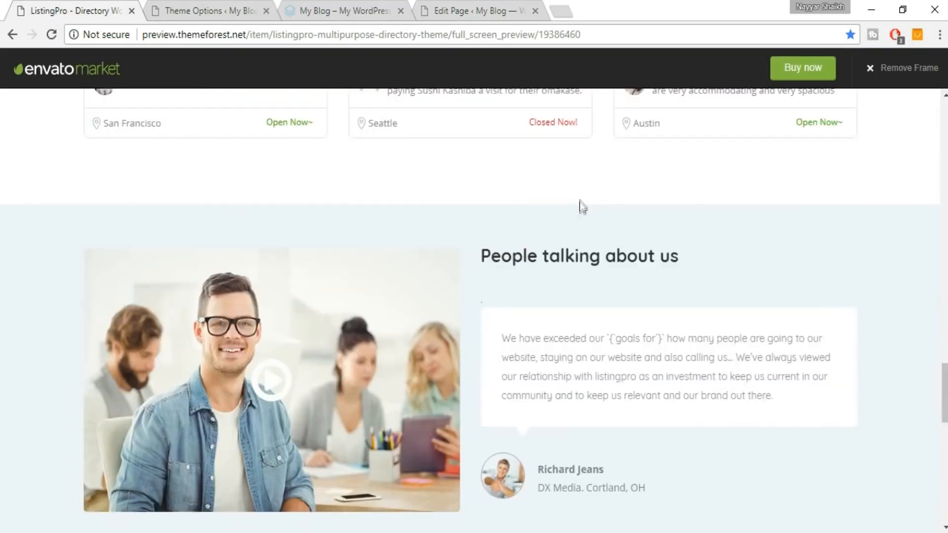
left_click(503, 14)
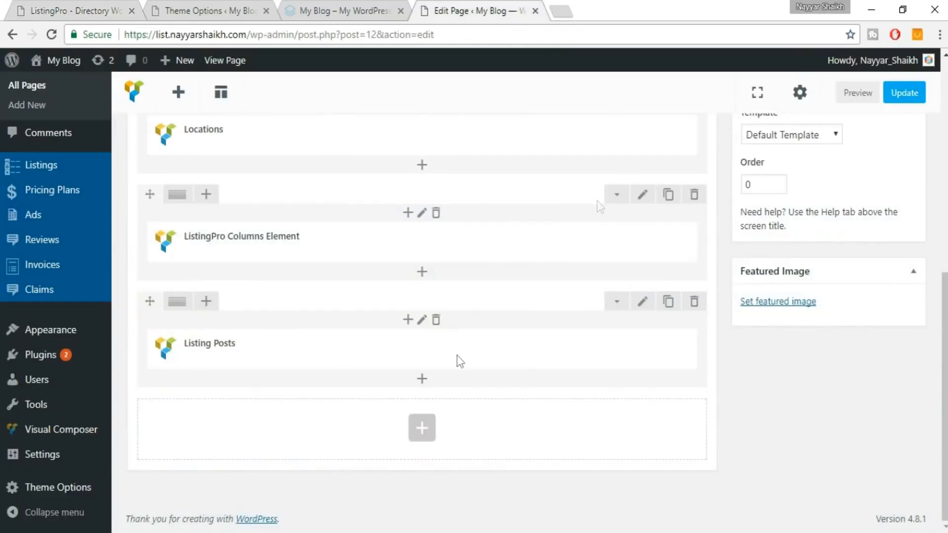
left_click(420, 430)
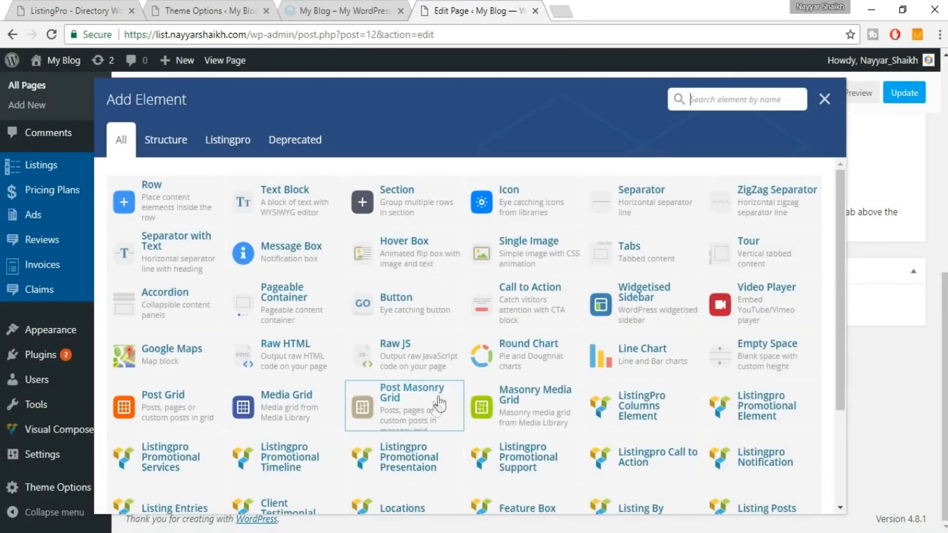
type("test")
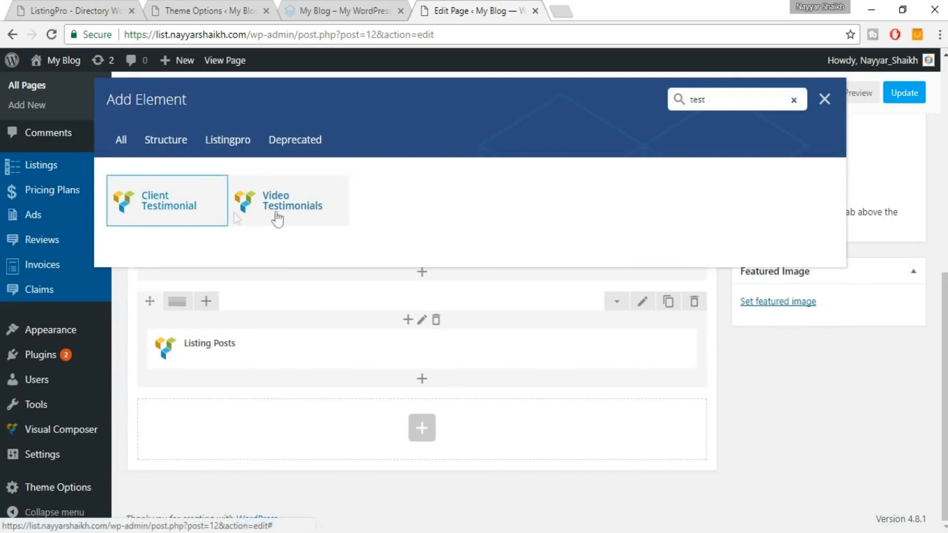
left_click(291, 204)
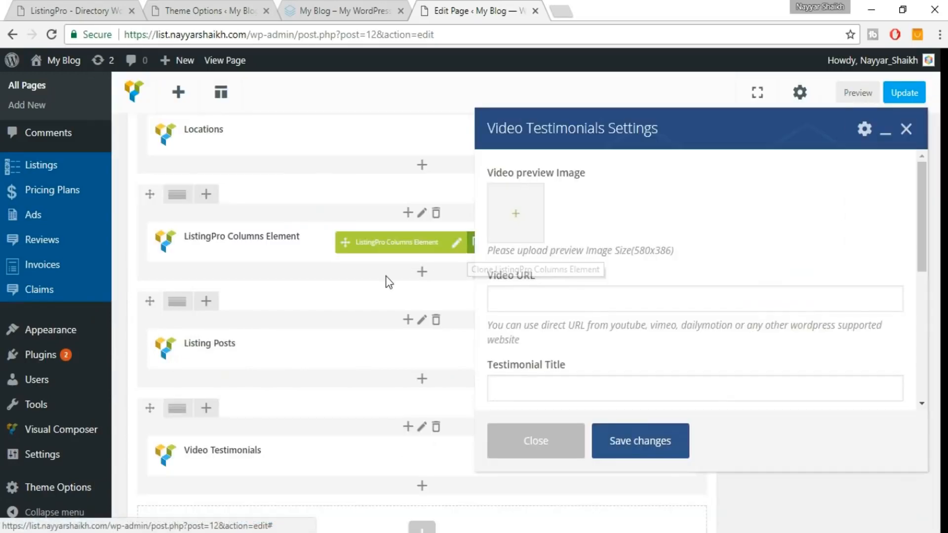
- Upload Video-Thumbnail as the video preview image and move to the Video URL field
left_click(536, 224)
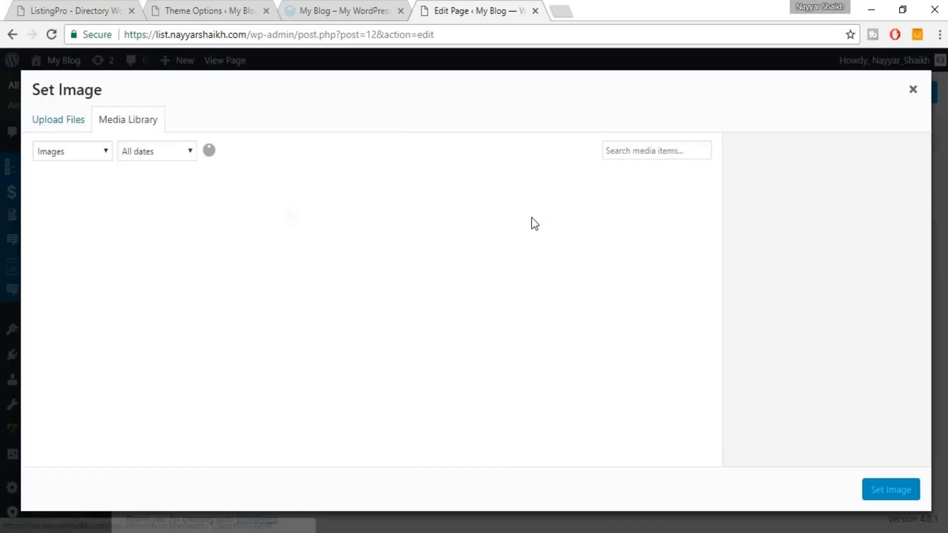
left_click(75, 123)
left_click(483, 323)
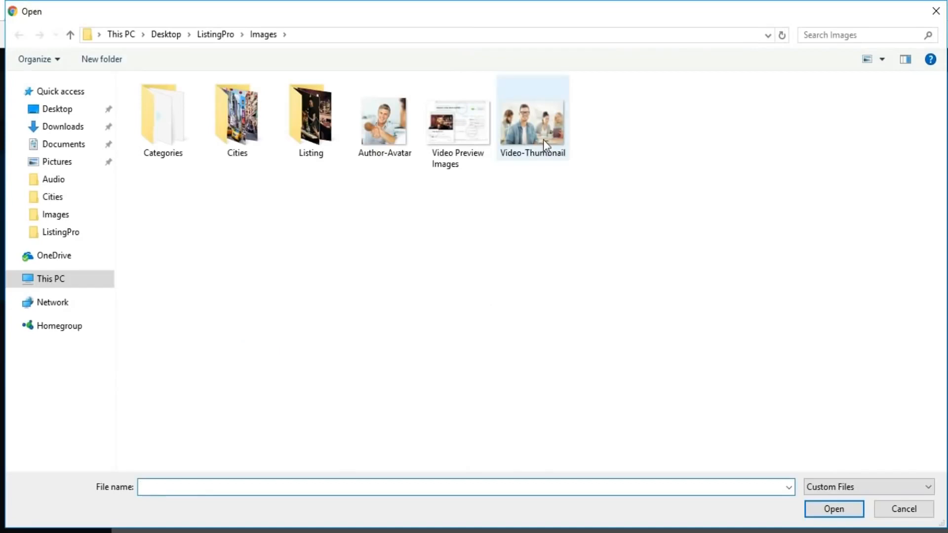
left_click(543, 139)
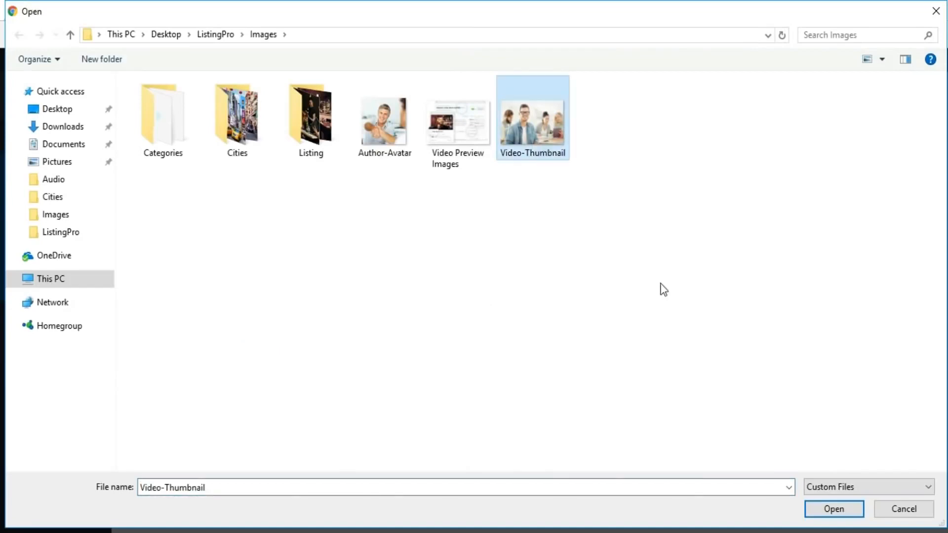
left_click(825, 508)
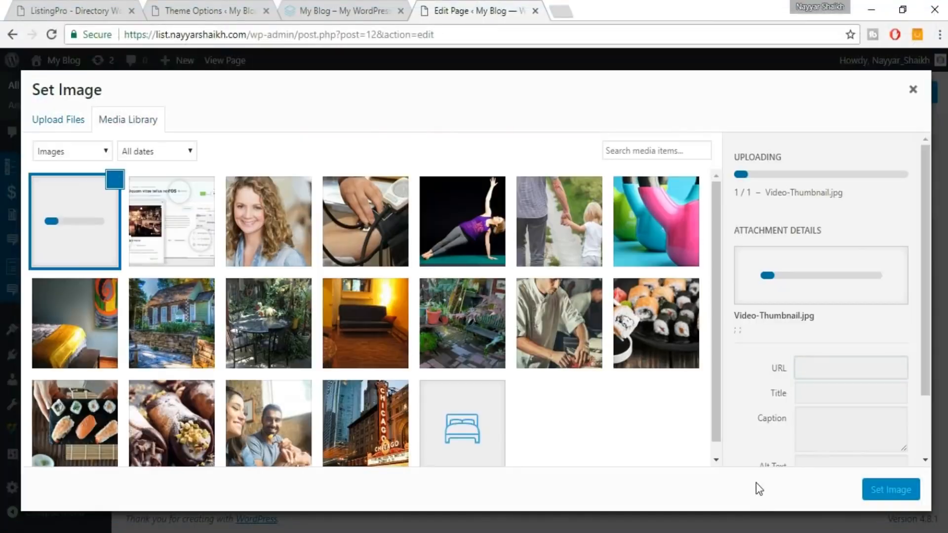
left_click(879, 493)
left_click(641, 306)
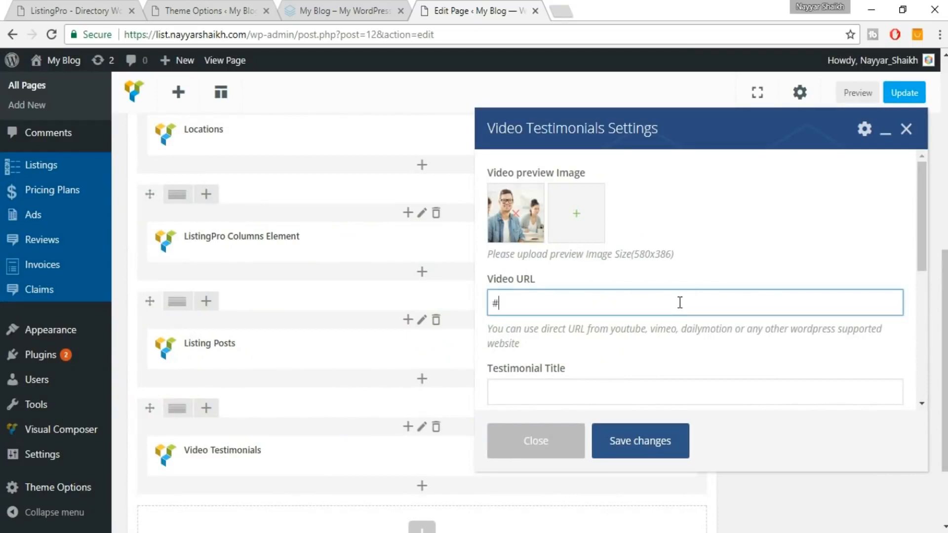
- Copy the demo heading 'People talking about us' into the testimonial title
scroll(657, 281, "down", 4)
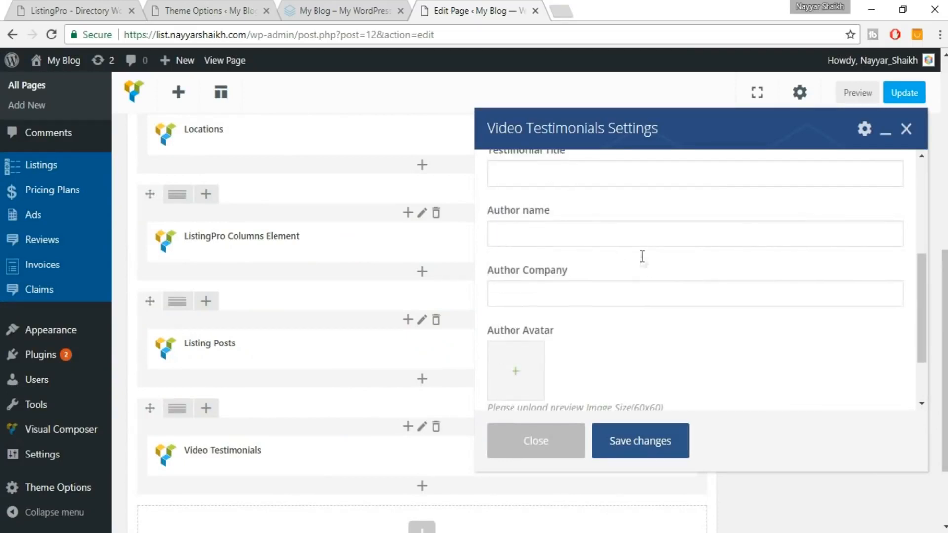
scroll(640, 257, "up", 2)
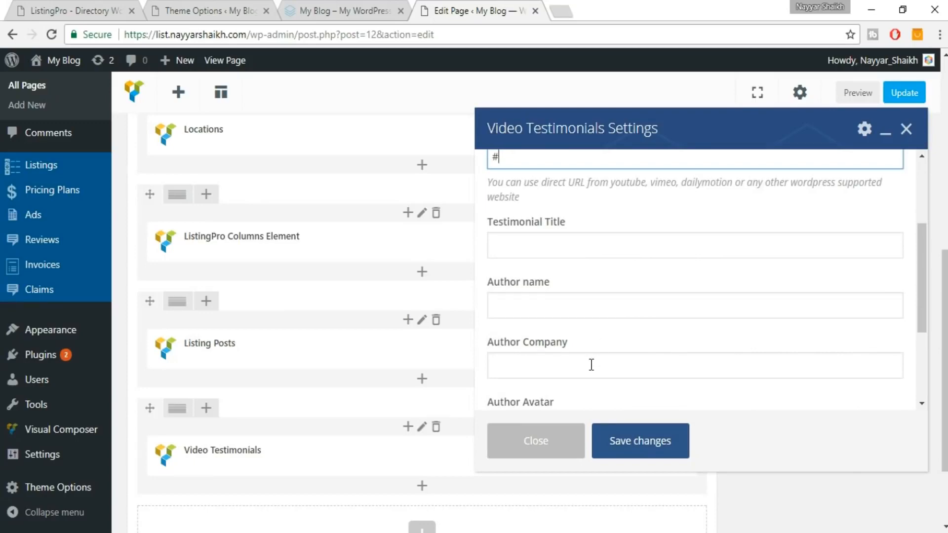
left_click(74, 10)
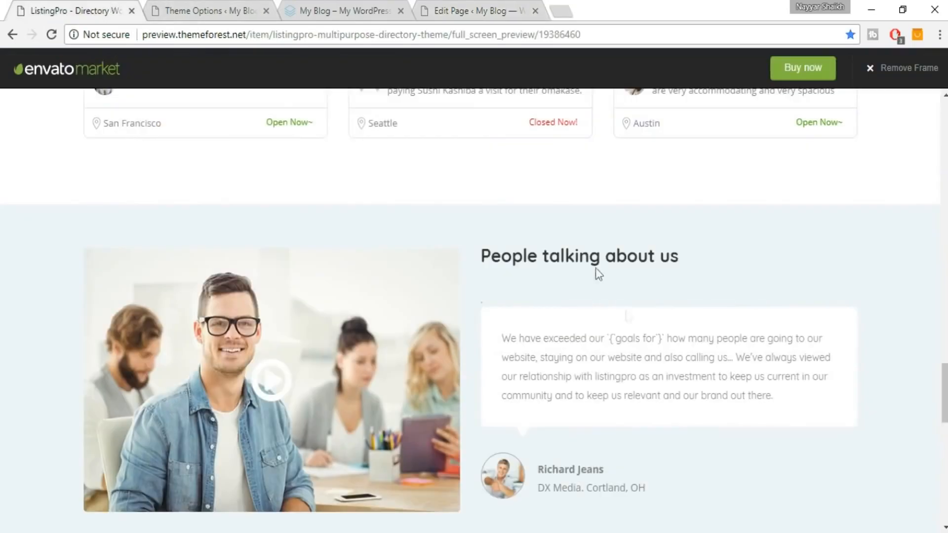
triple_click(599, 273)
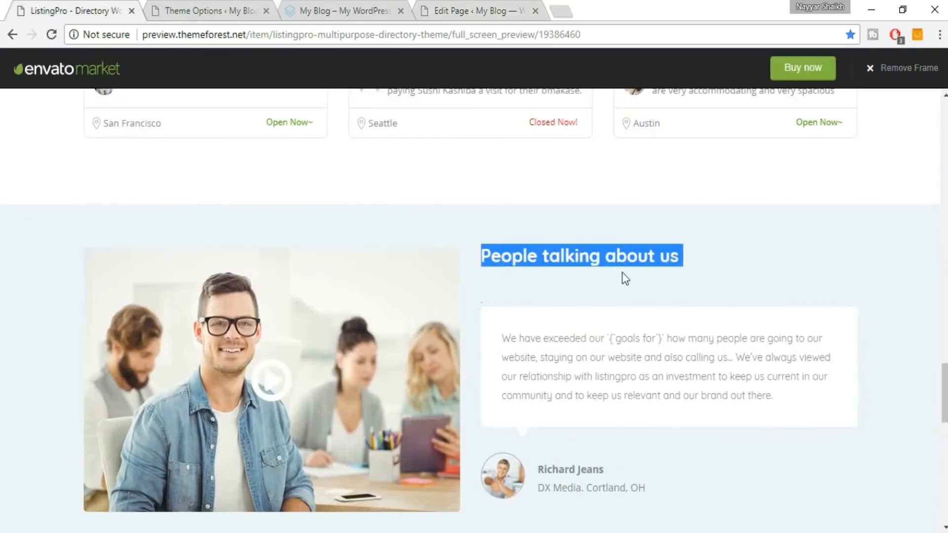
left_click(491, 9)
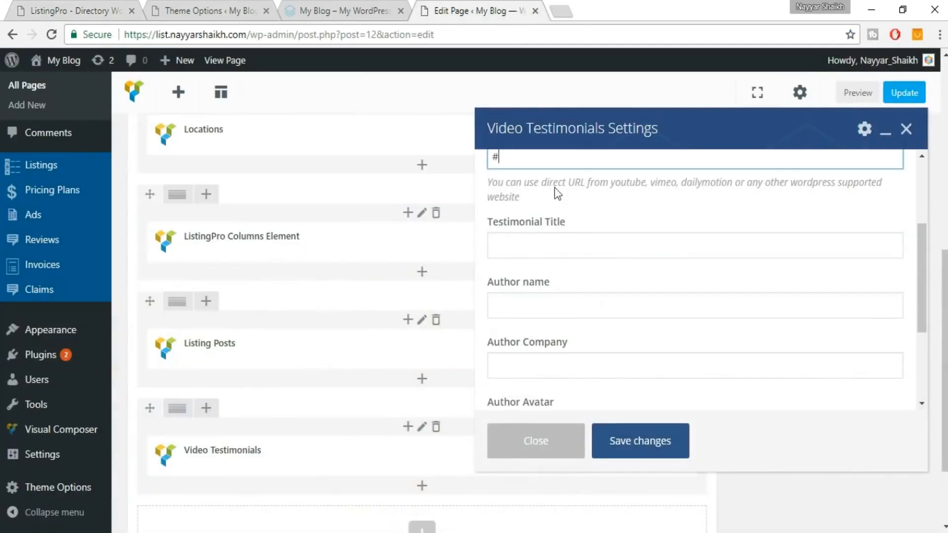
left_click(576, 239)
key("ctrl+v")
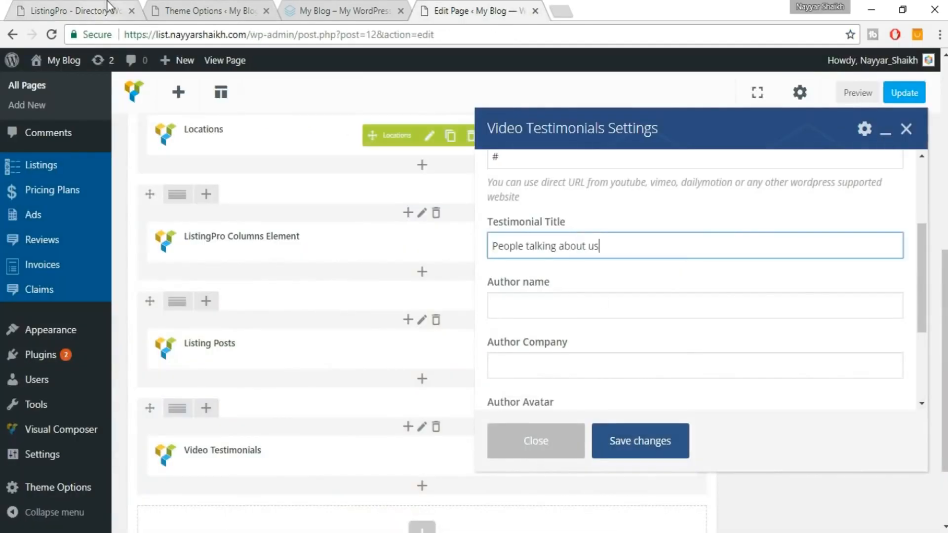
- Paste the demo testimonial author's name into the author name field
left_click(89, 9)
scroll(592, 442, "down", 1)
left_click_drag(604, 397, 541, 384)
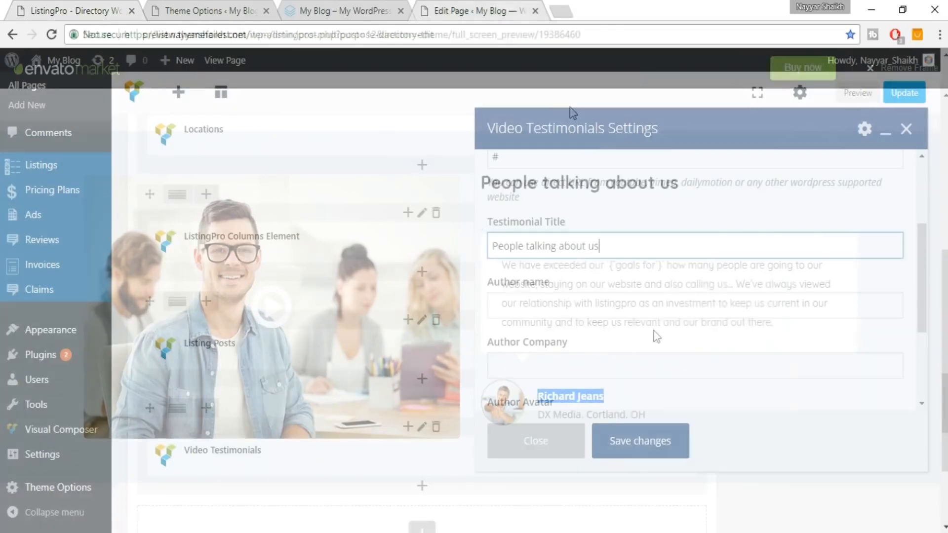
left_click(514, 9)
left_click(609, 305)
key("ctrl+v")
- Paste the demo author's company and location line into the author company field
left_click(117, 8)
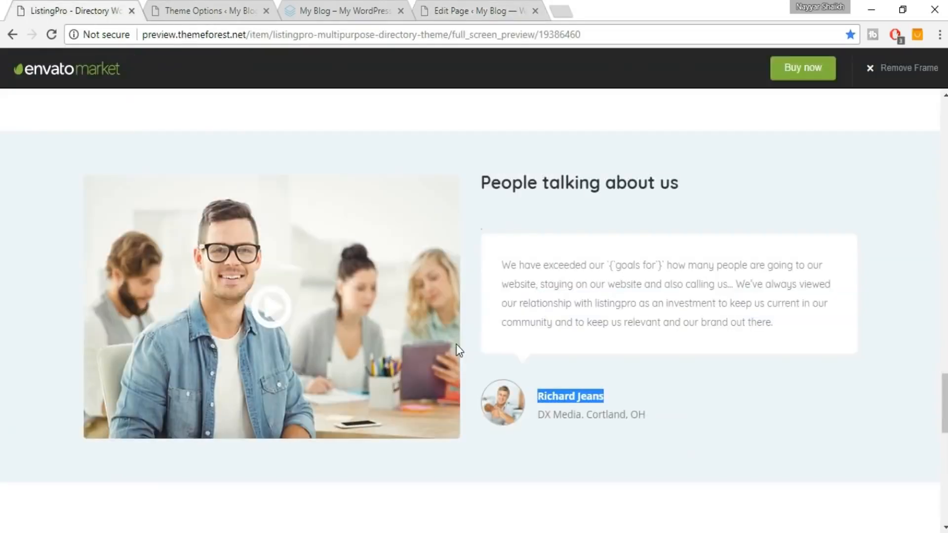
left_click_drag(685, 431, 539, 427)
left_click(648, 458)
left_click_drag(657, 414, 540, 417)
key("ctrl+c")
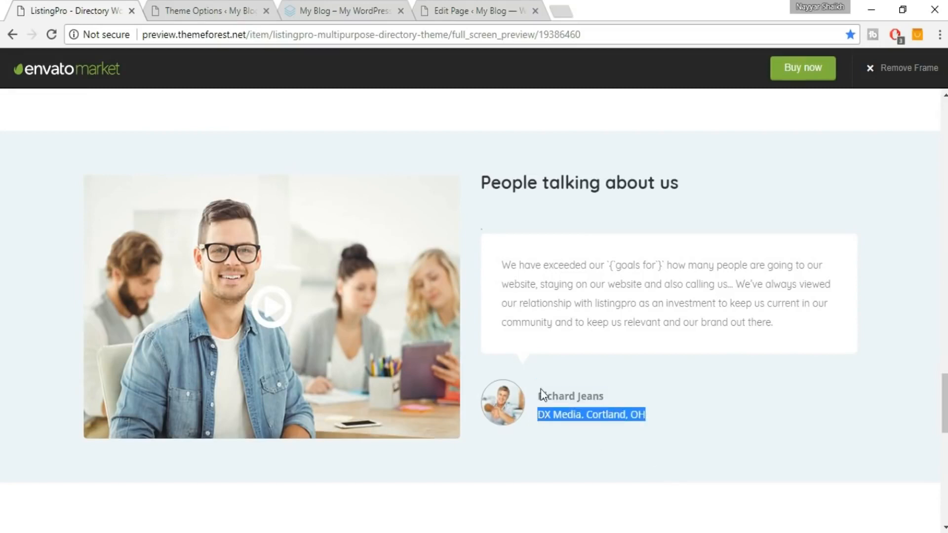
left_click(525, 10)
left_click(598, 369)
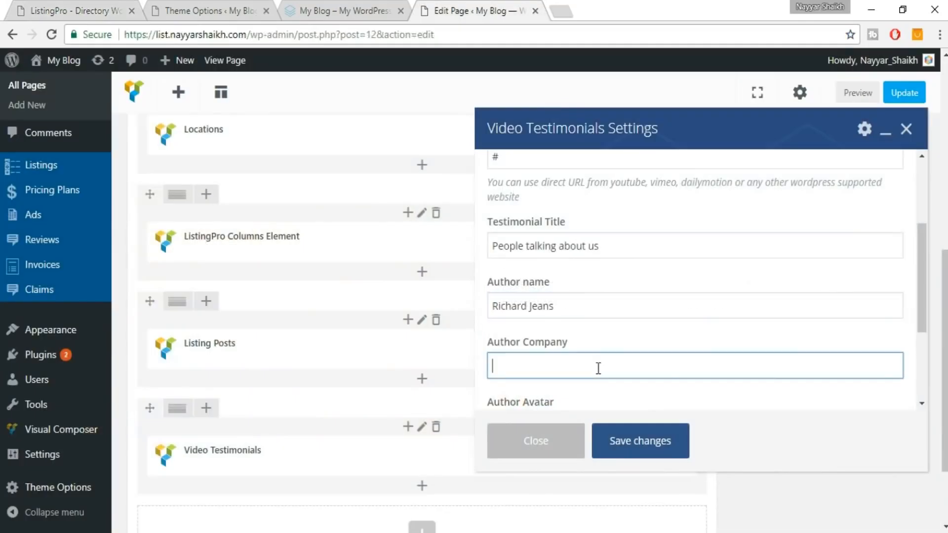
key("ctrl+v")
scroll(676, 374, "down", 3)
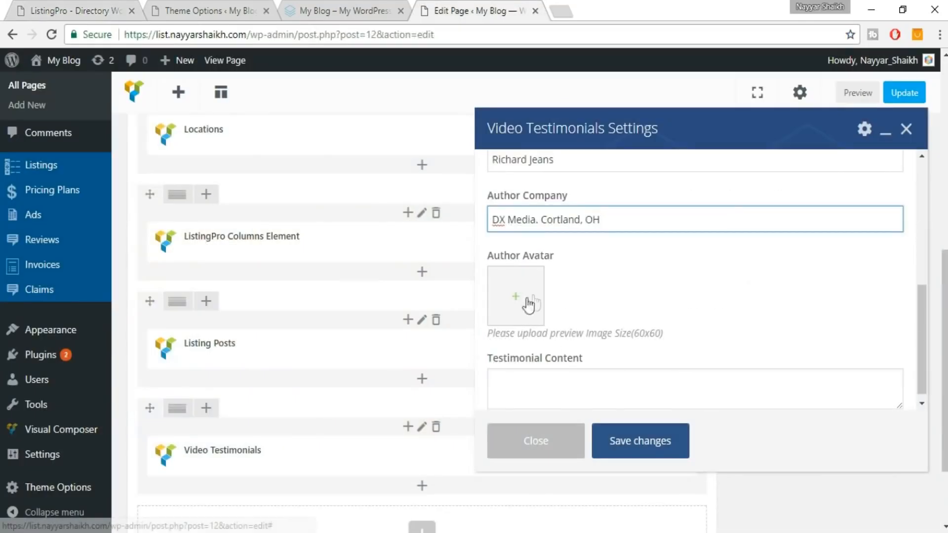
left_click(87, 17)
left_click(671, 212)
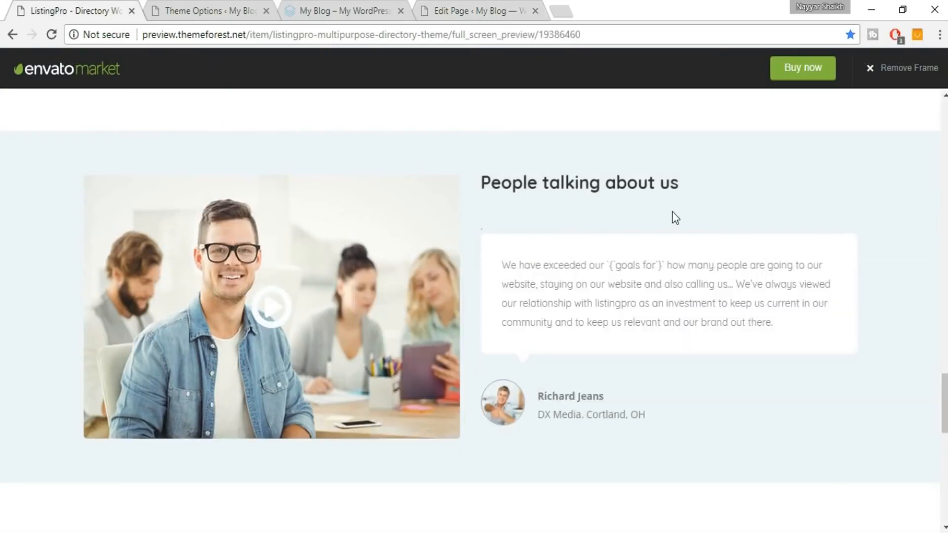
left_click(500, 2)
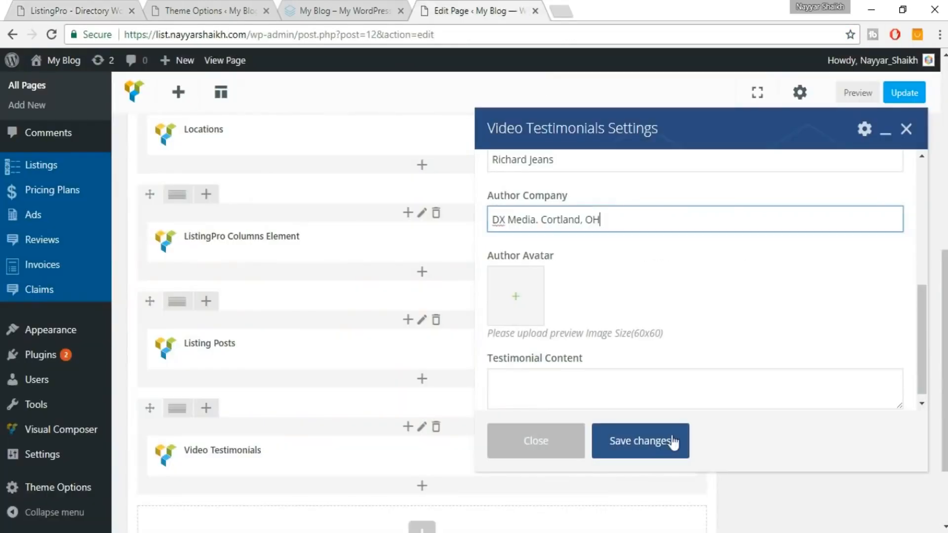
left_click(610, 303)
- Upload Author-Avatar and set it as the testimonial's author avatar
left_click(57, 120)
left_click(451, 303)
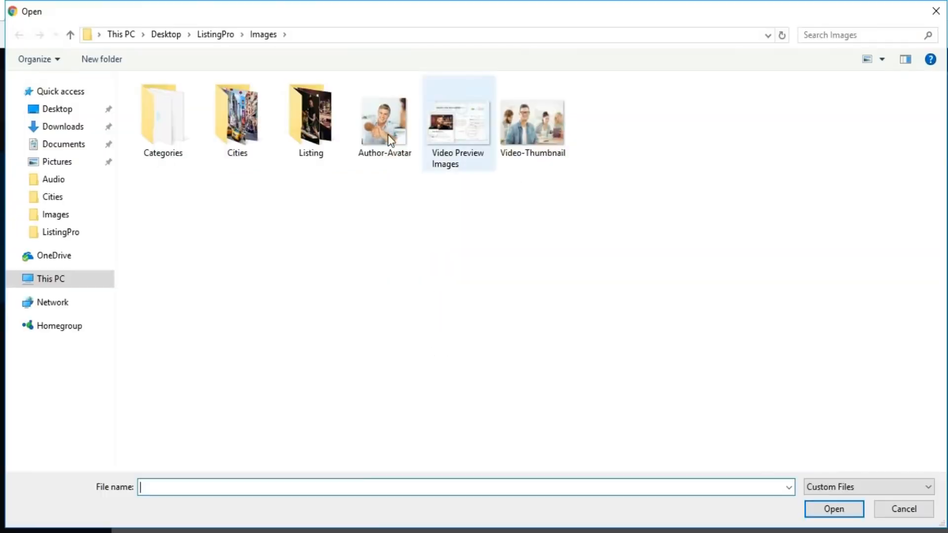
left_click(391, 138)
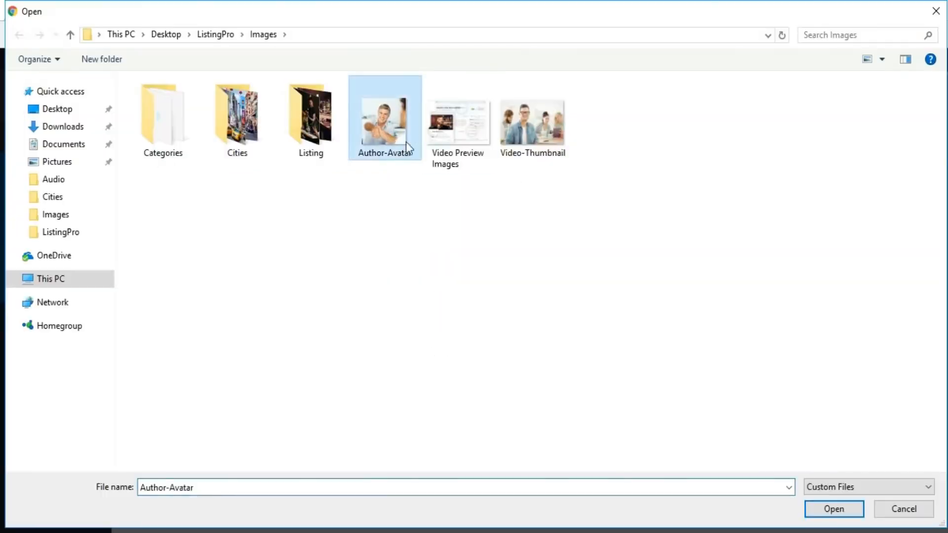
left_click(823, 512)
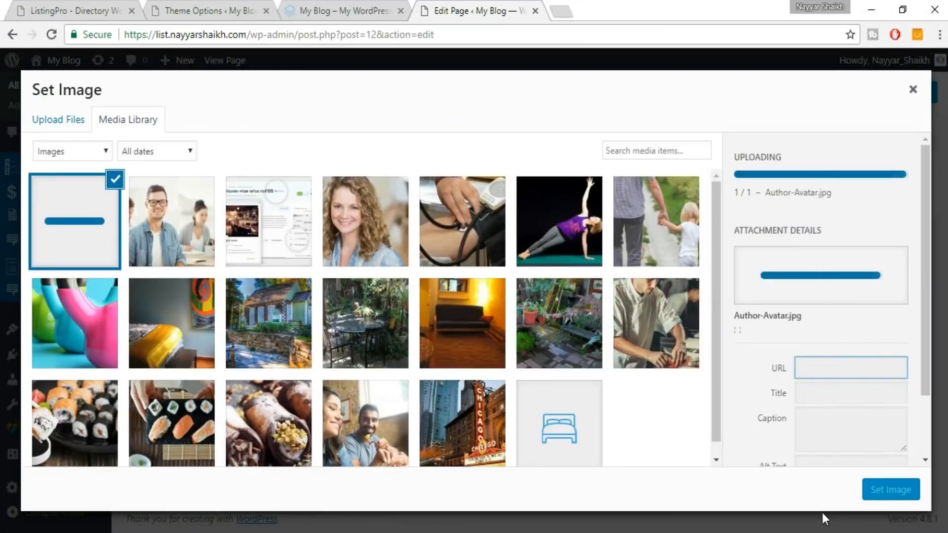
left_click(889, 493)
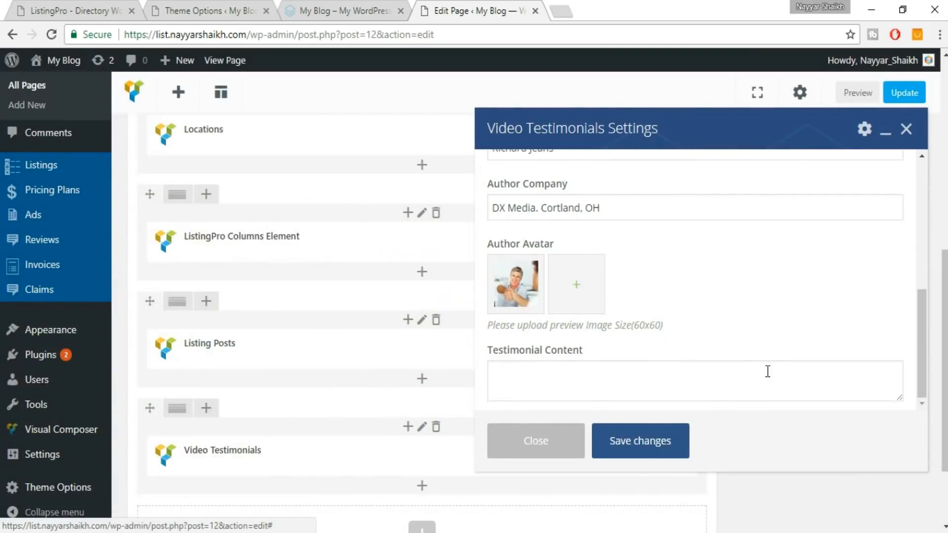
- Paste the demo testimonial paragraph into Testimonial Content and save the settings
left_click(638, 381)
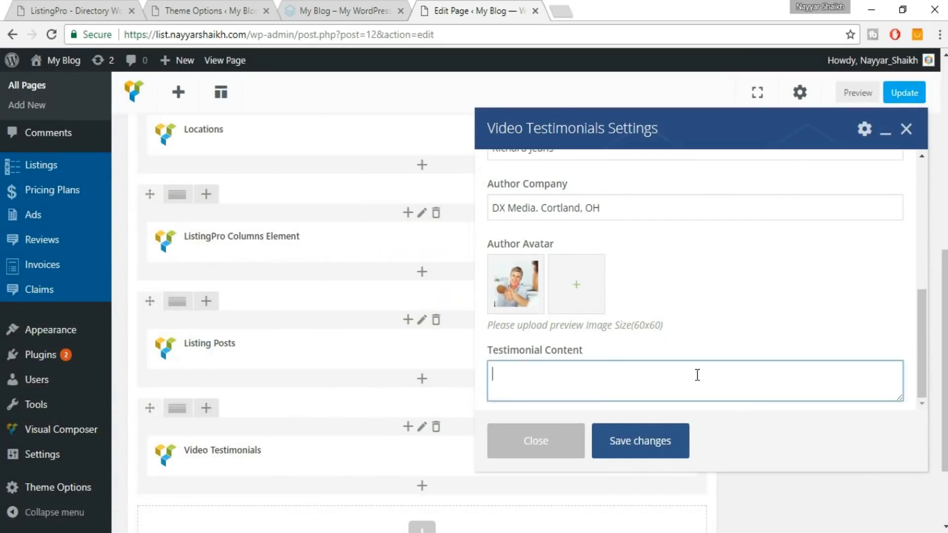
left_click(48, 9)
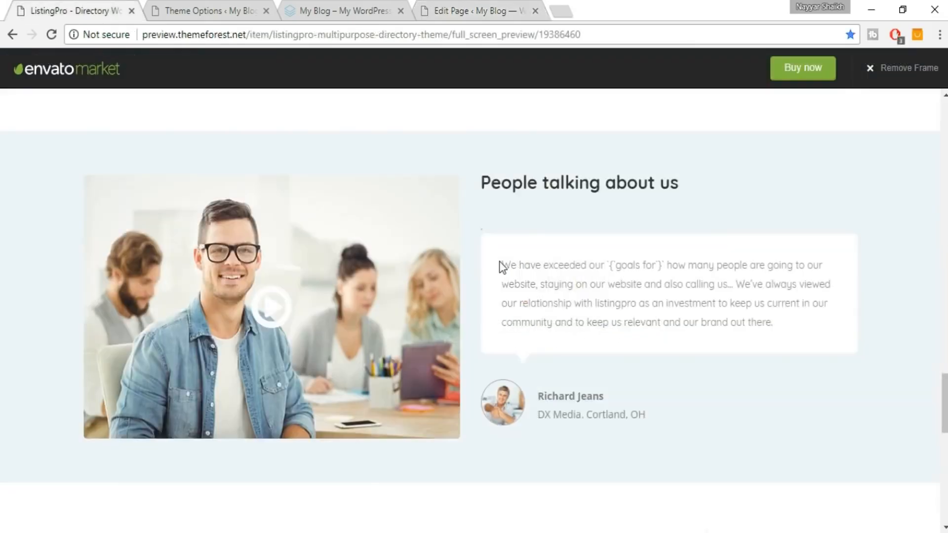
left_click_drag(500, 266, 804, 326)
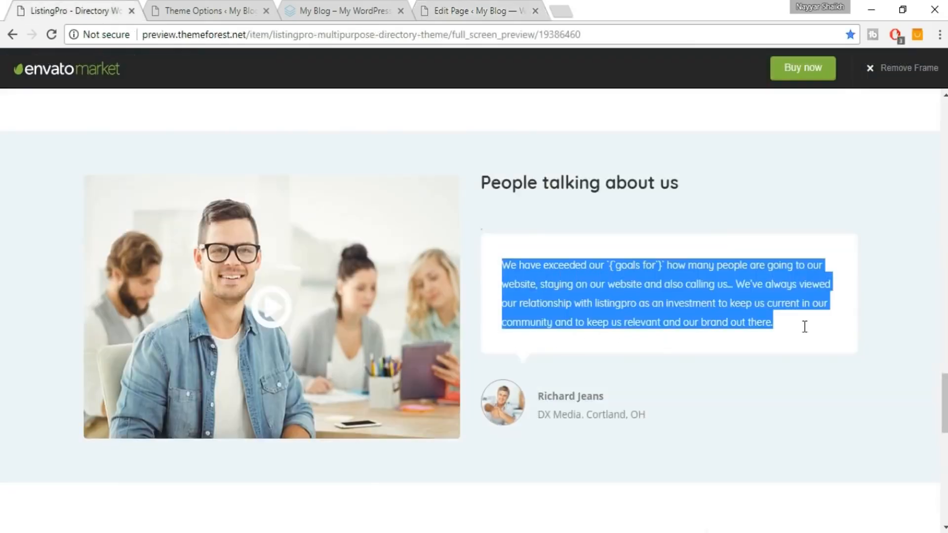
left_click(490, 1)
key("ctrl+v")
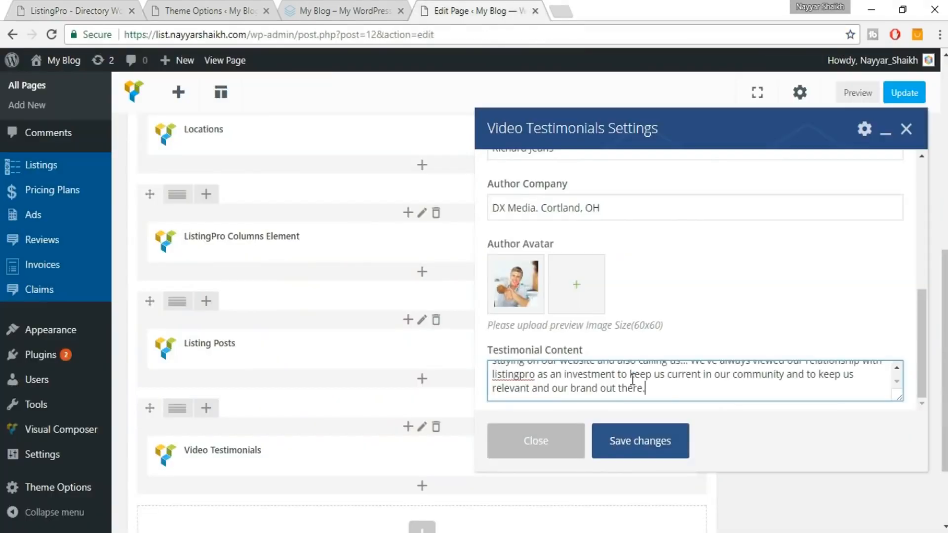
left_click(654, 439)
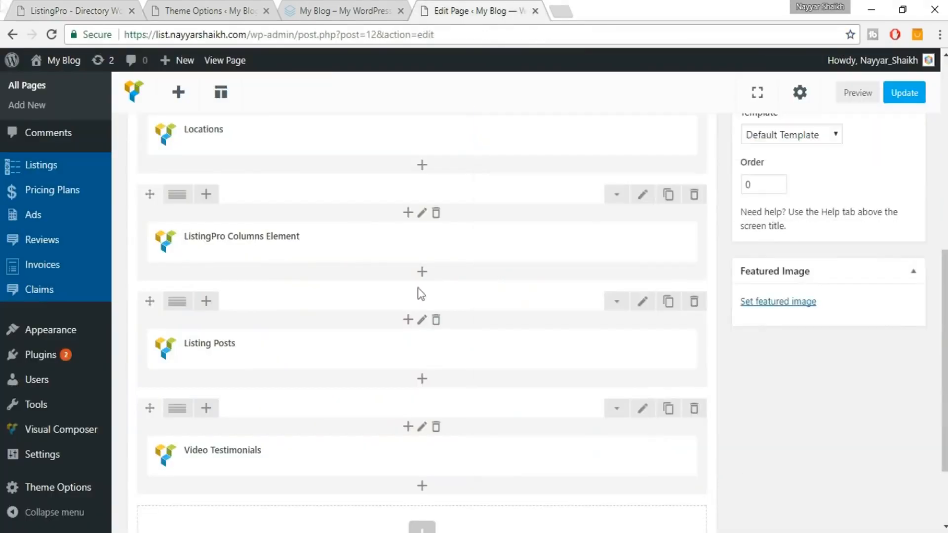
- Update the Home Page in the editor
left_click(60, 7)
scroll(685, 359, "up", 3)
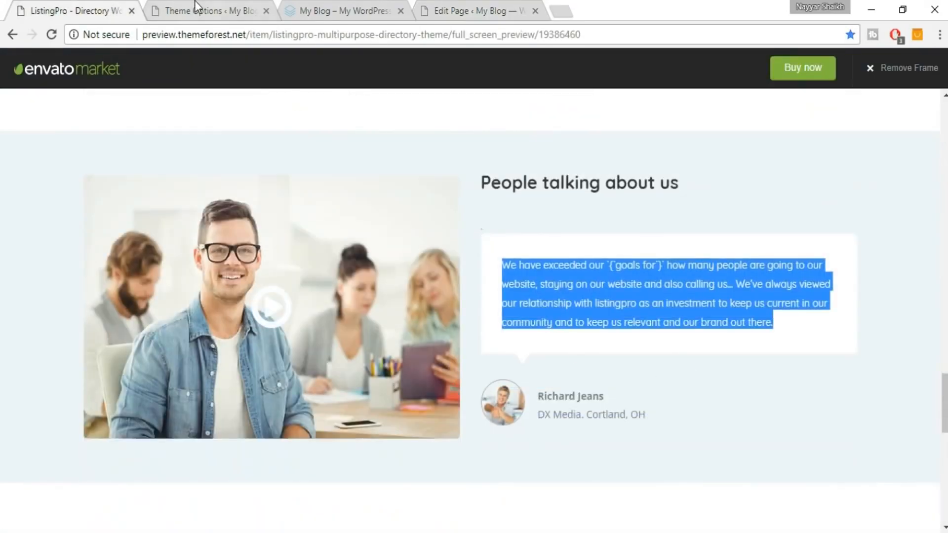
left_click(199, 11)
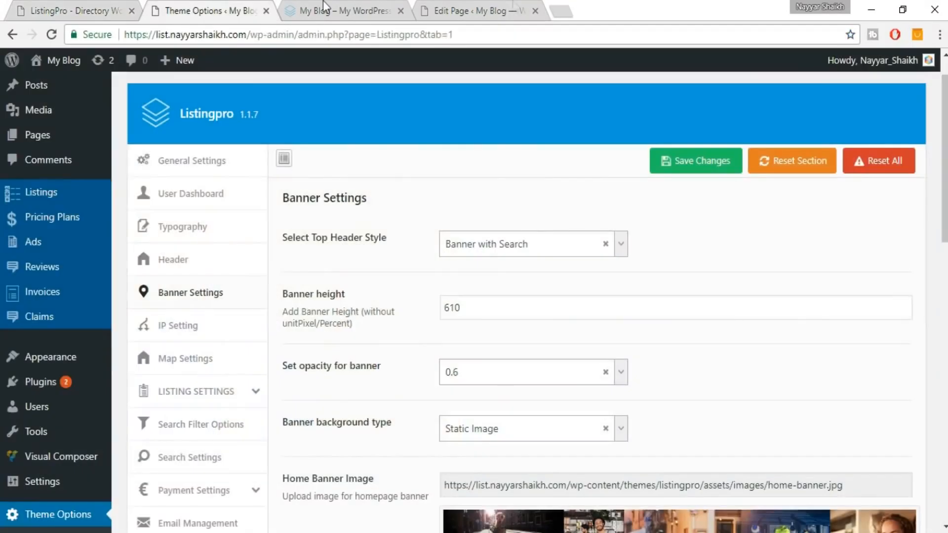
left_click(519, 11)
left_click(899, 93)
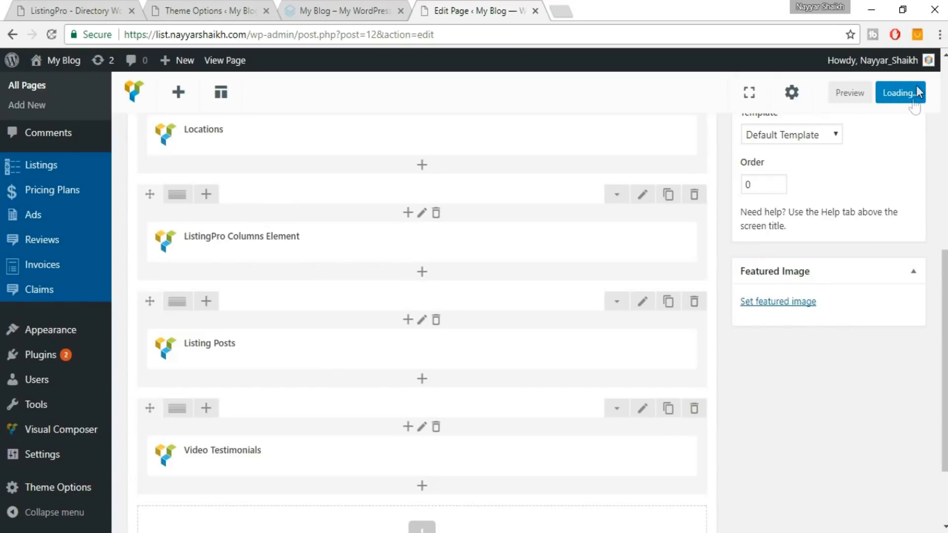
- Reload the live homepage to review the new testimonial section, then return to the editor
left_click(388, 7)
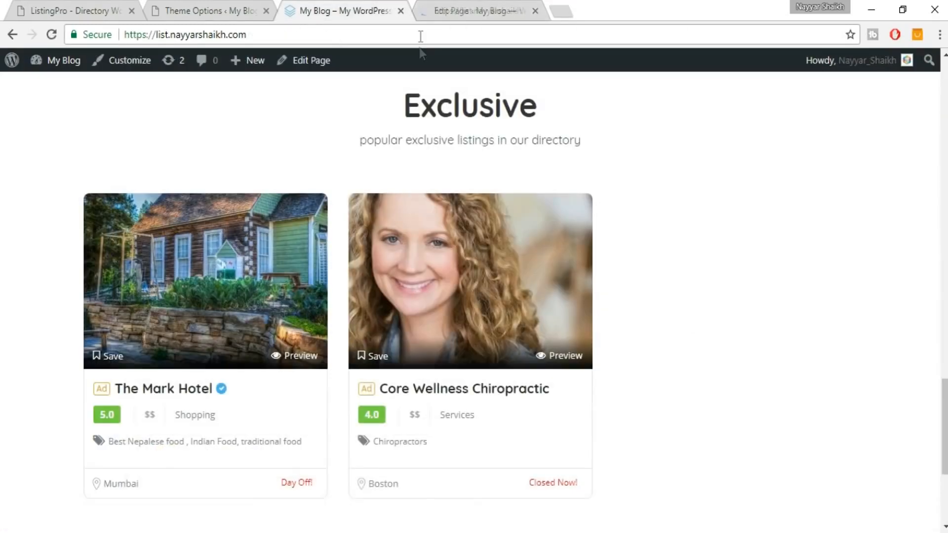
left_click(420, 36)
key("Return")
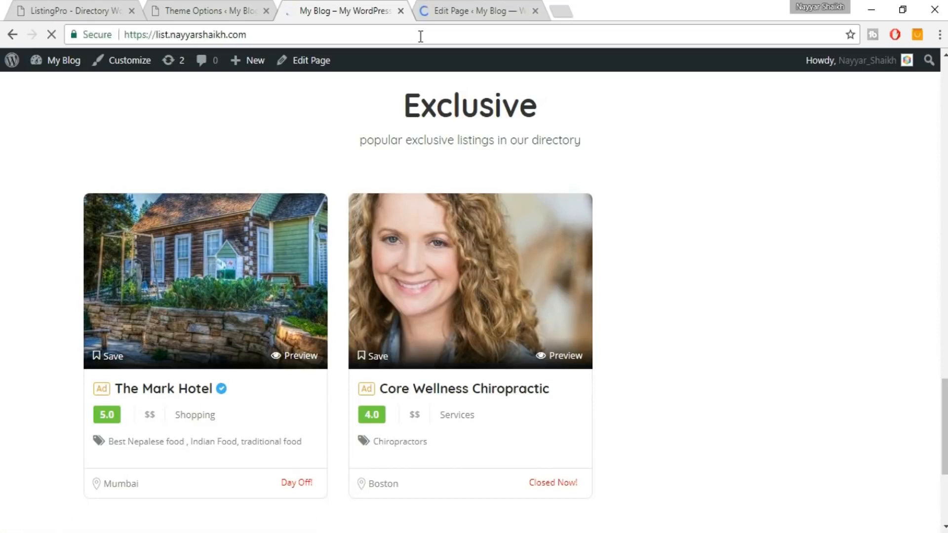
scroll(341, 302, "down", 5)
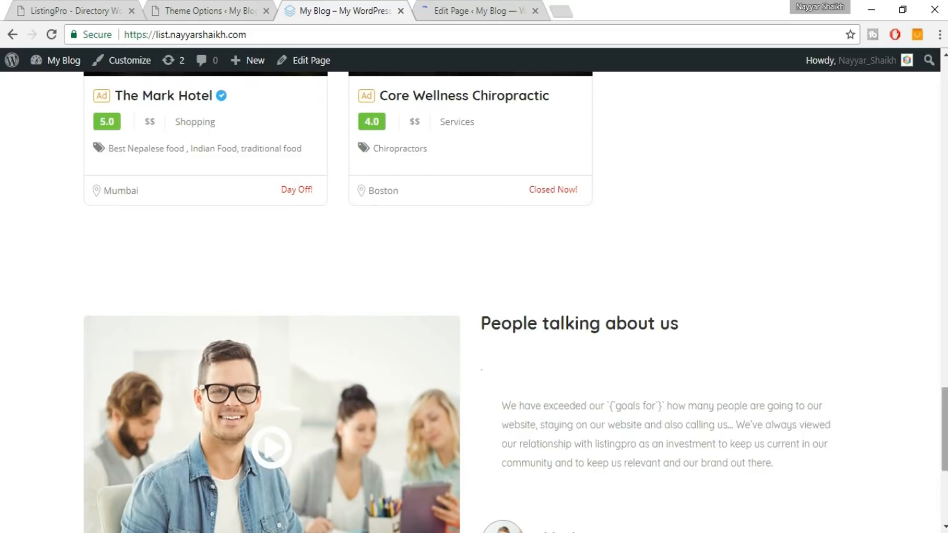
scroll(809, 376, "up", 10)
scroll(474, 302, "up", 8)
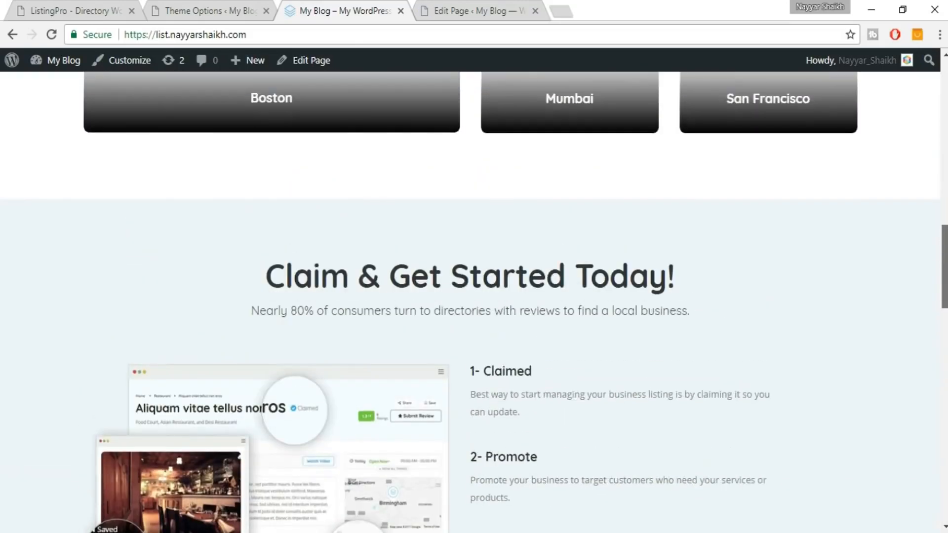
scroll(474, 302, "down", 9)
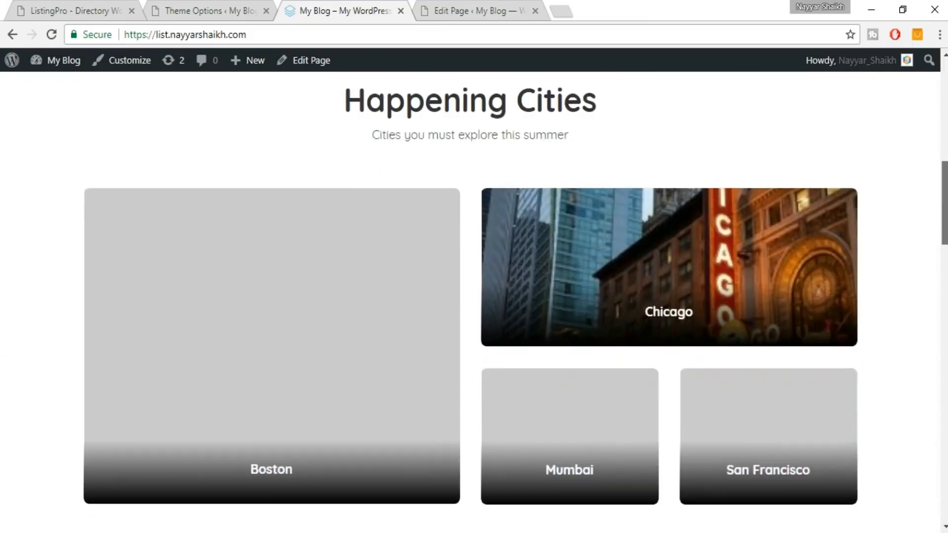
scroll(943, 425, "down", 12)
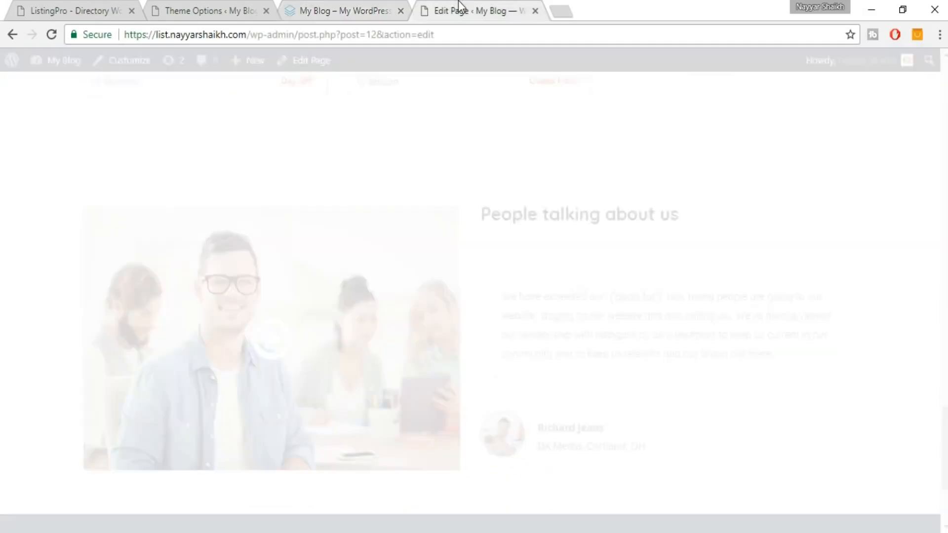
left_click(459, 9)
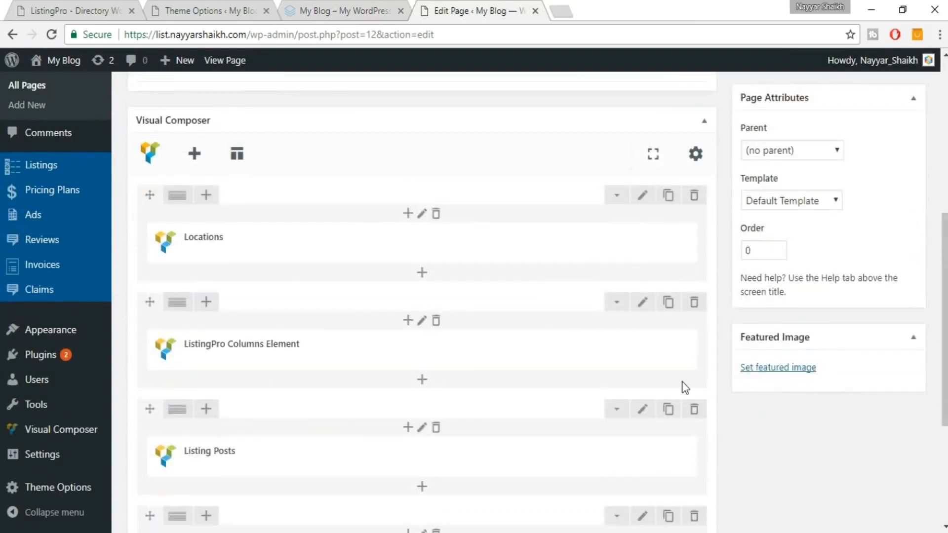
scroll(683, 387, "down", 3)
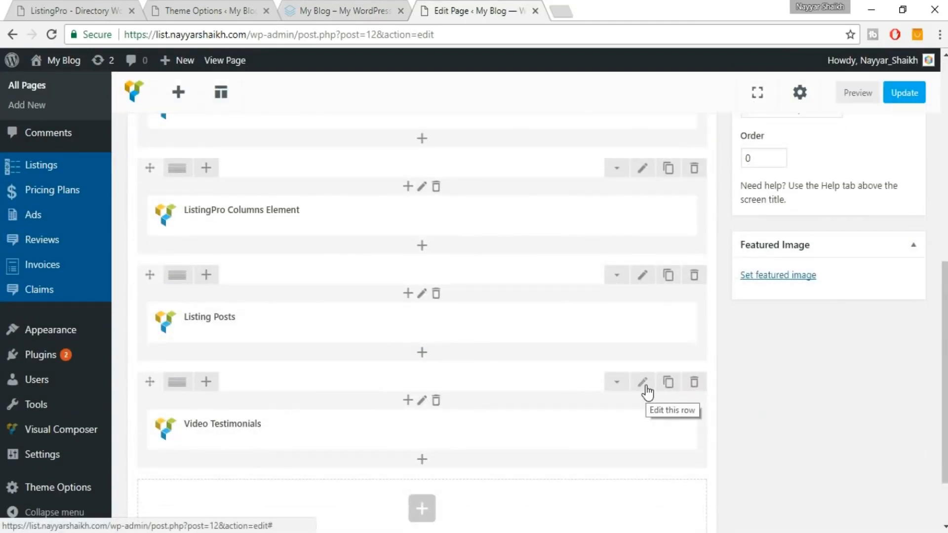
- Give the Video Testimonials row background colour #eff3f6, update the page and reload the homepage
left_click(644, 384)
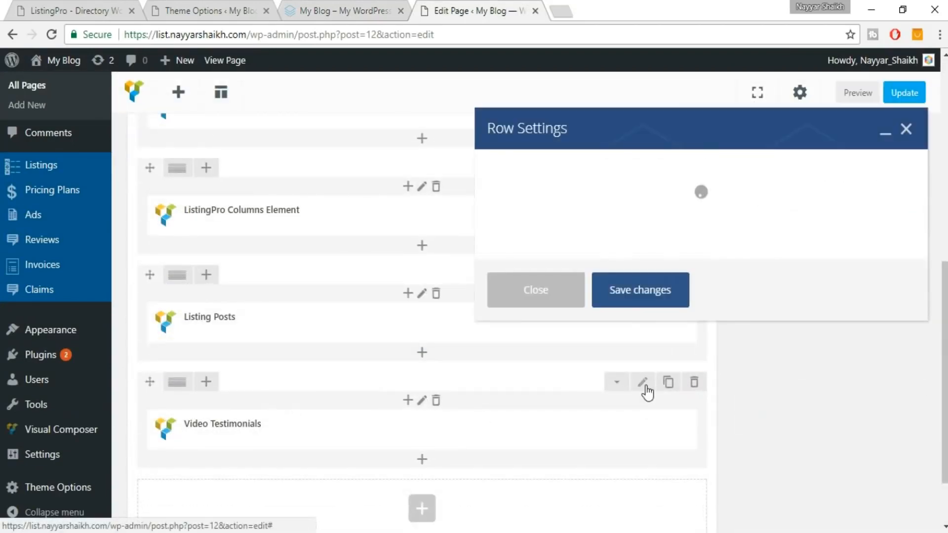
scroll(607, 300, "down", 10)
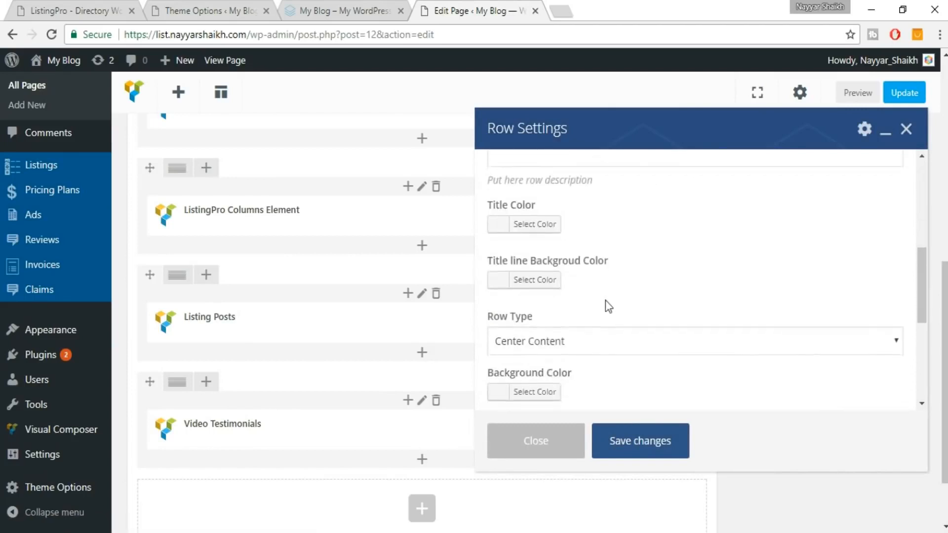
scroll(750, 273, "up", 3)
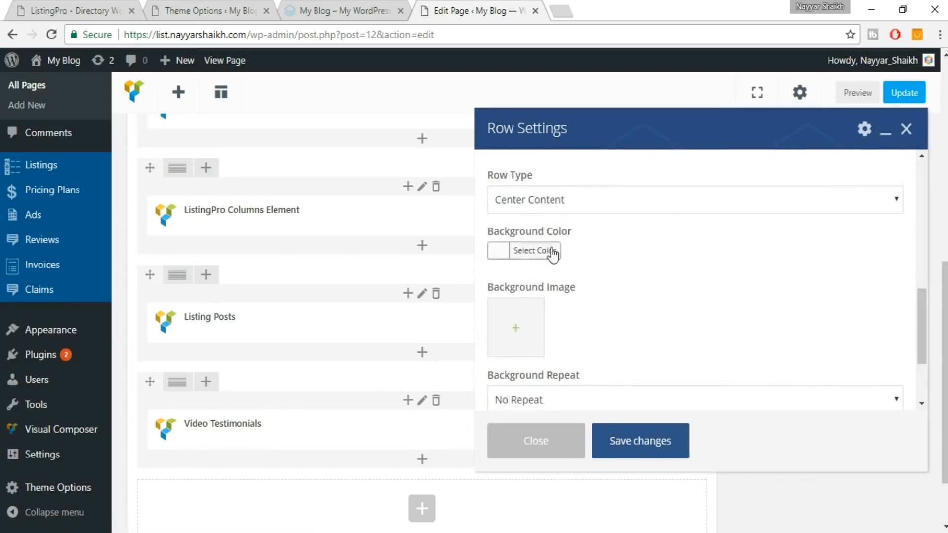
left_click(541, 248)
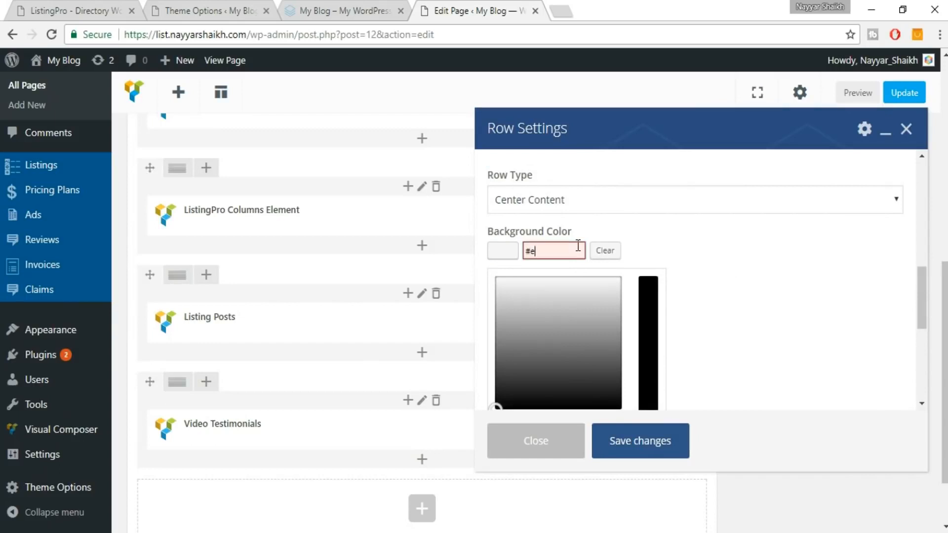
type("ff")
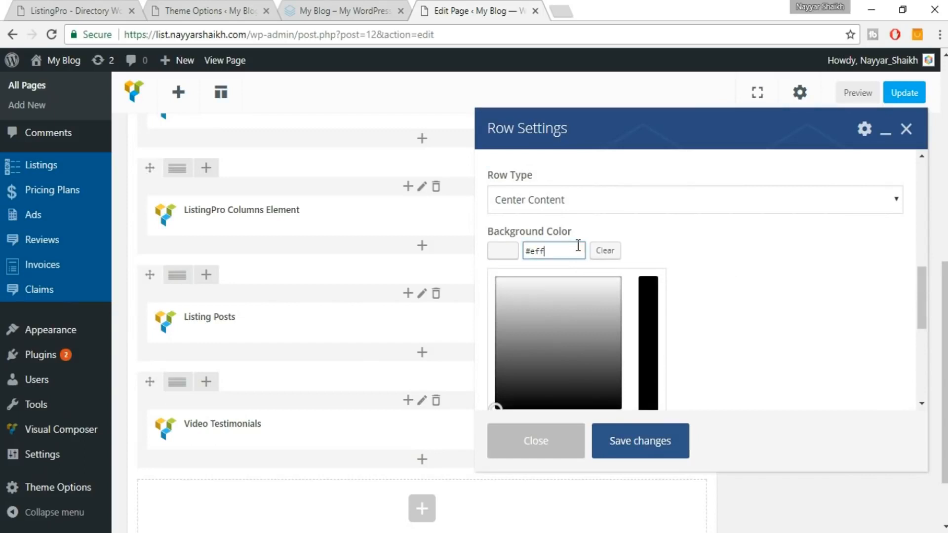
type("3f6")
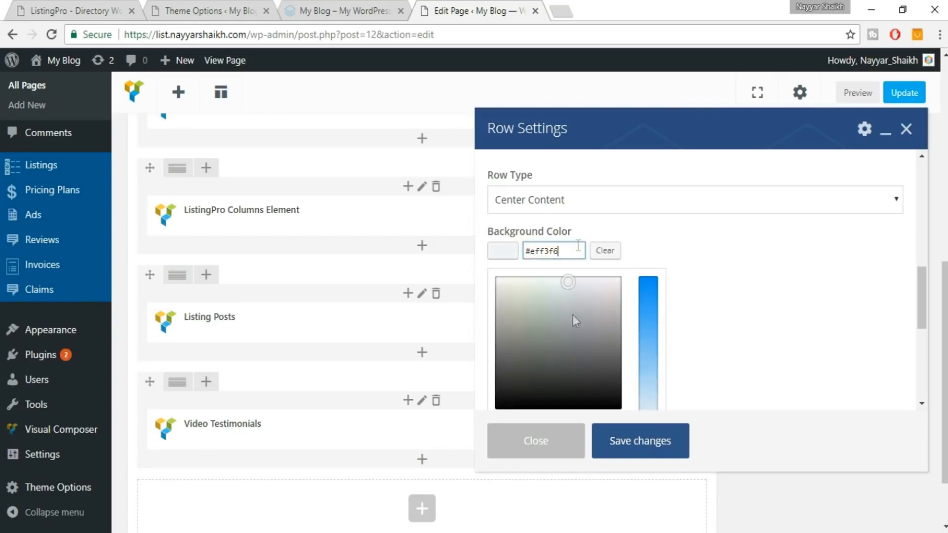
left_click(635, 449)
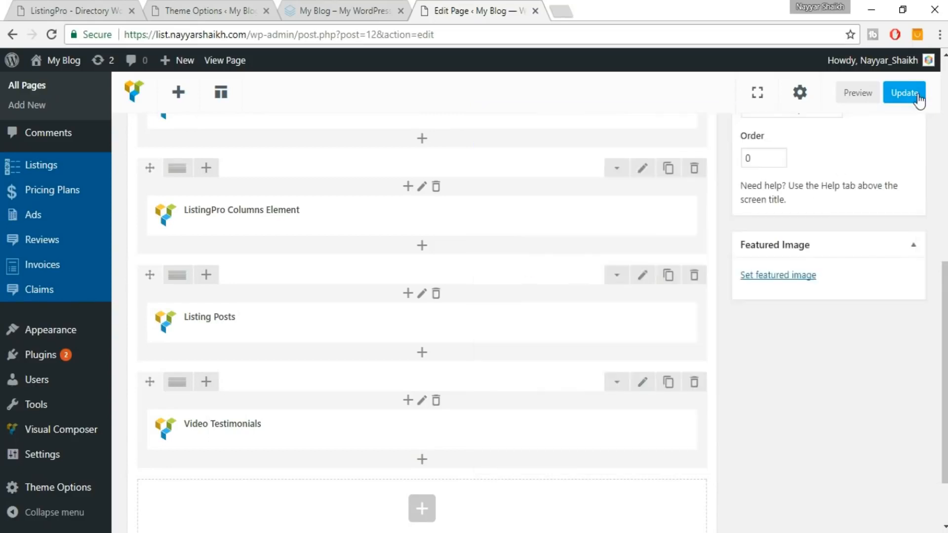
left_click(904, 93)
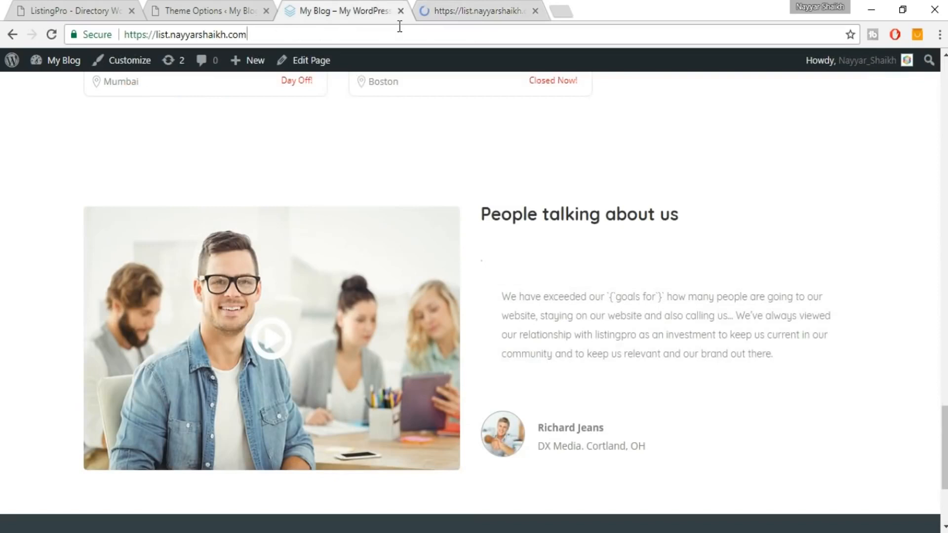
key("ctrl+a")
key("Return")
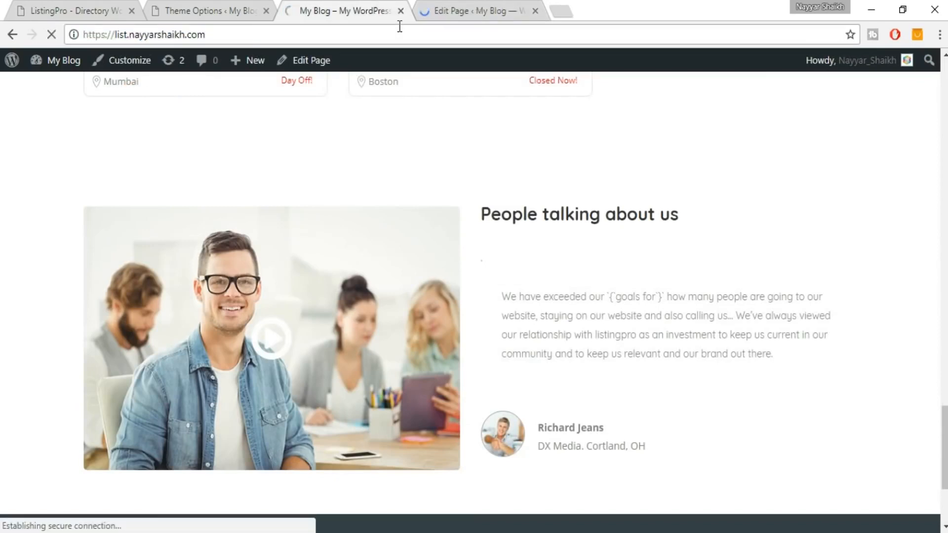
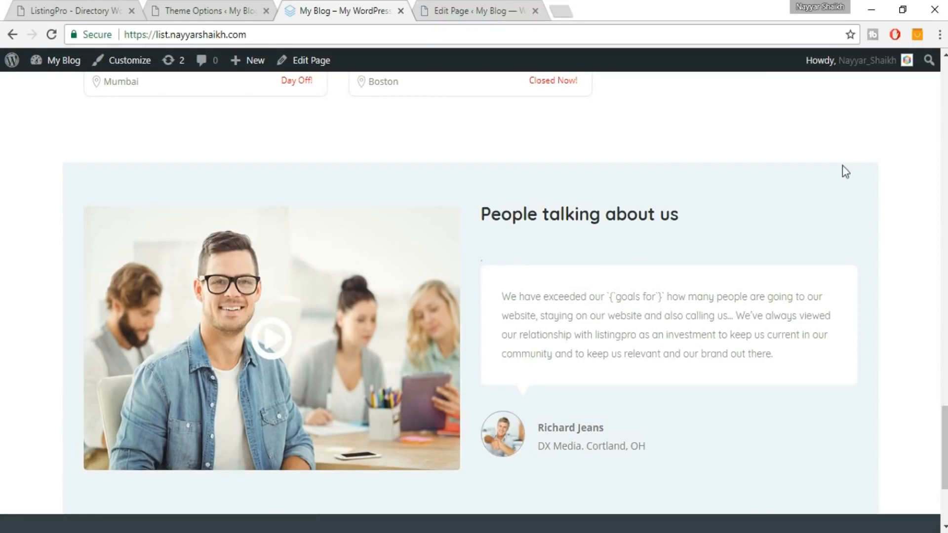
- Set the Video Testimonials row type to Full Width - Center Content, update the page, and reload the homepage
left_click(446, 2)
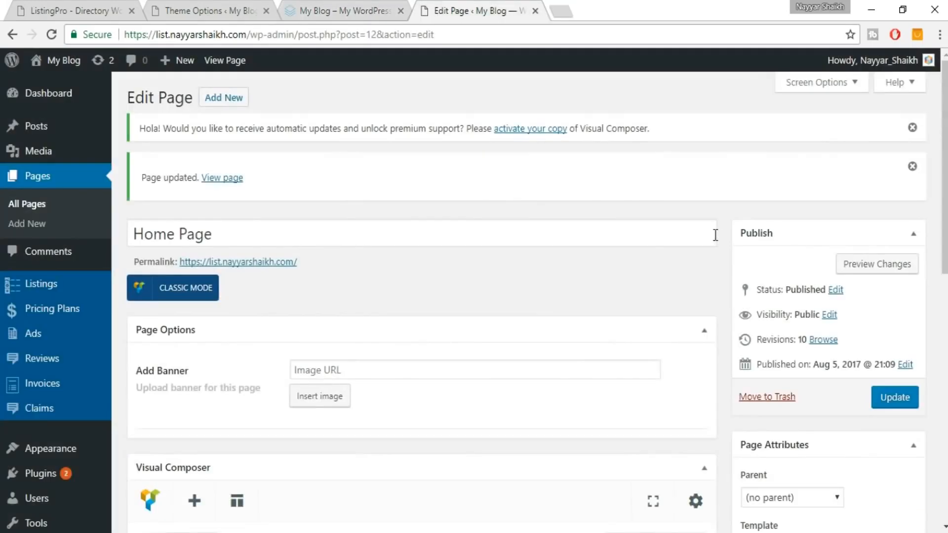
scroll(691, 296, "down", 4)
scroll(656, 398, "down", 5)
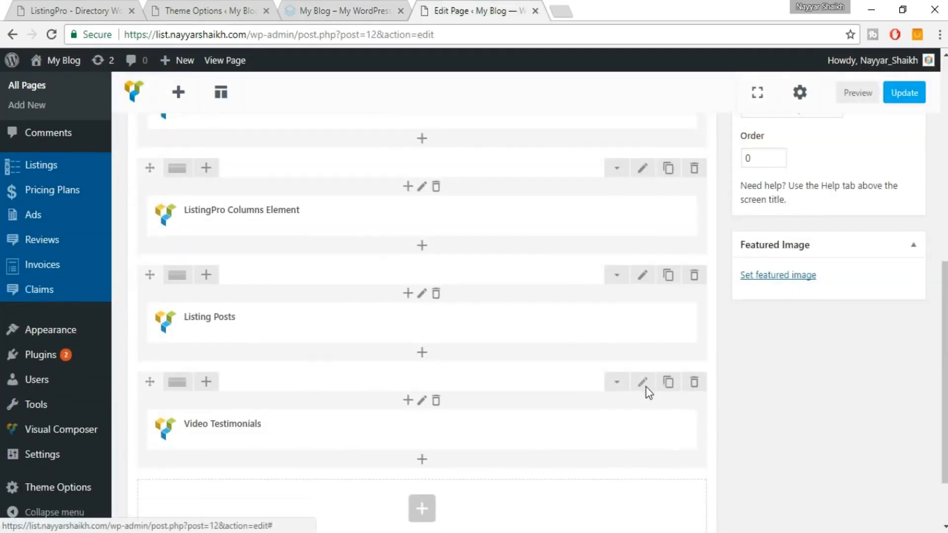
left_click(645, 386)
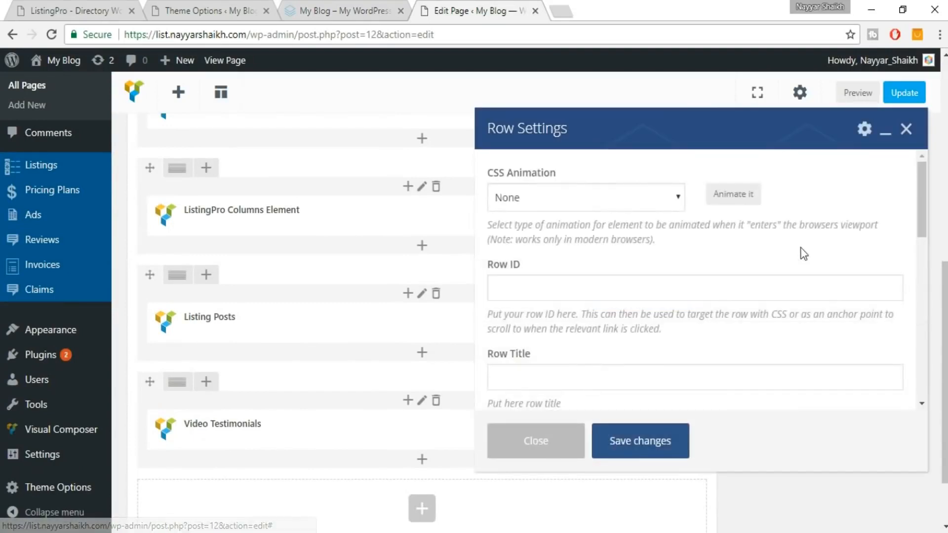
scroll(803, 253, "down", 5)
left_click(675, 275)
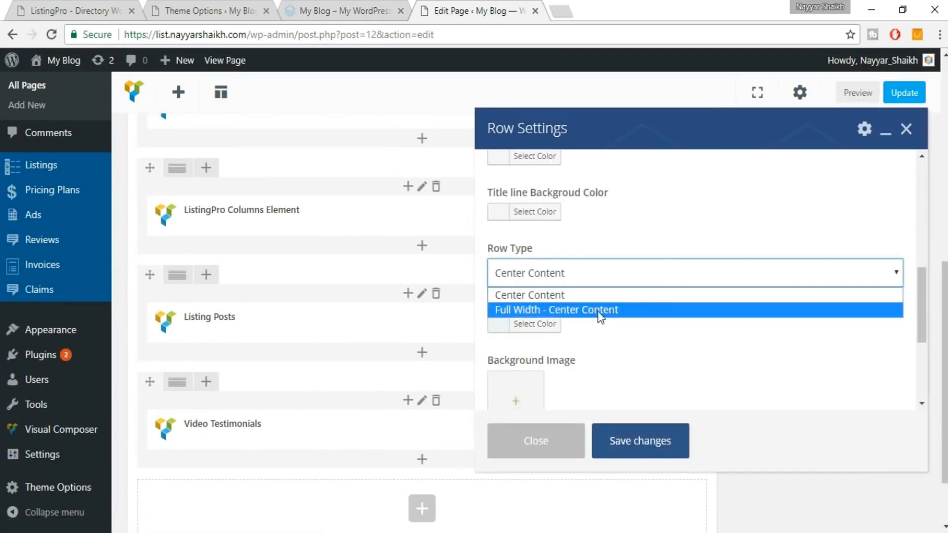
left_click(600, 310)
left_click(680, 451)
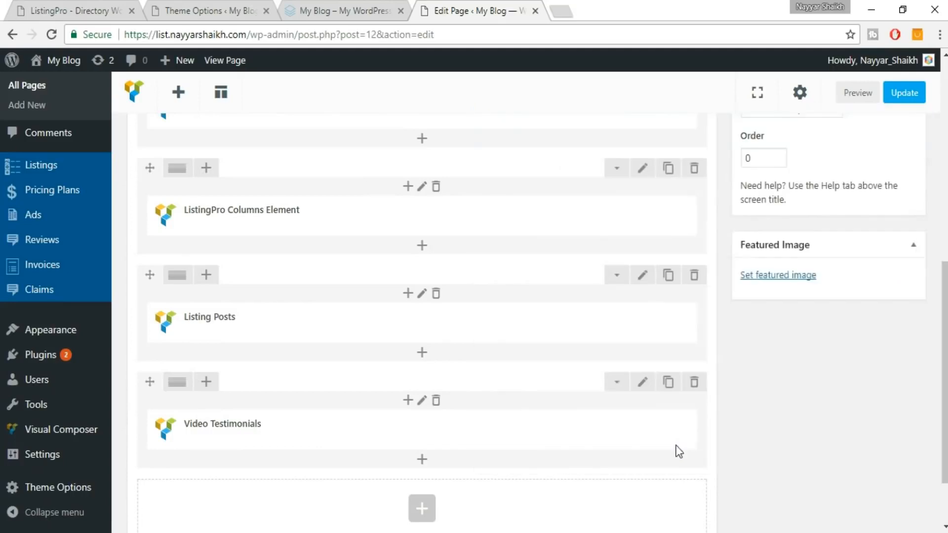
left_click(908, 93)
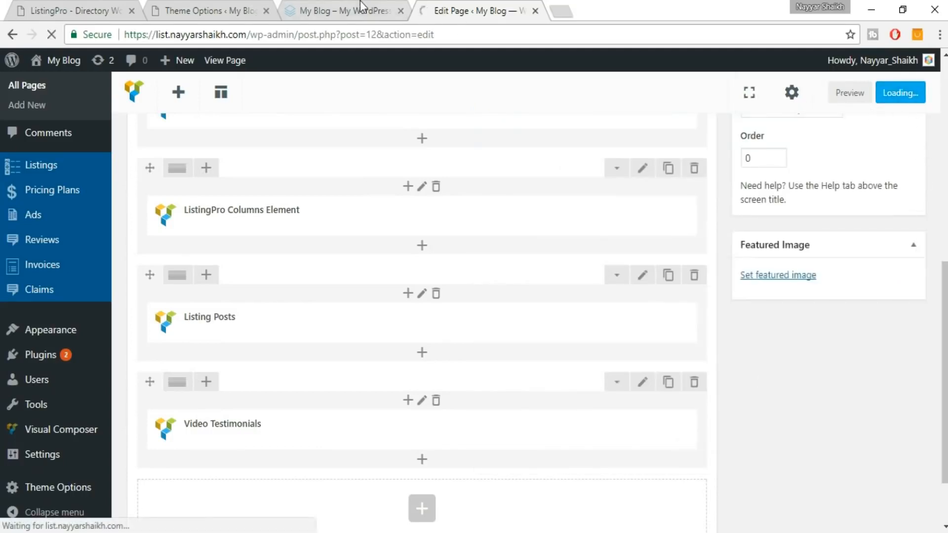
left_click(362, 6)
key("F5")
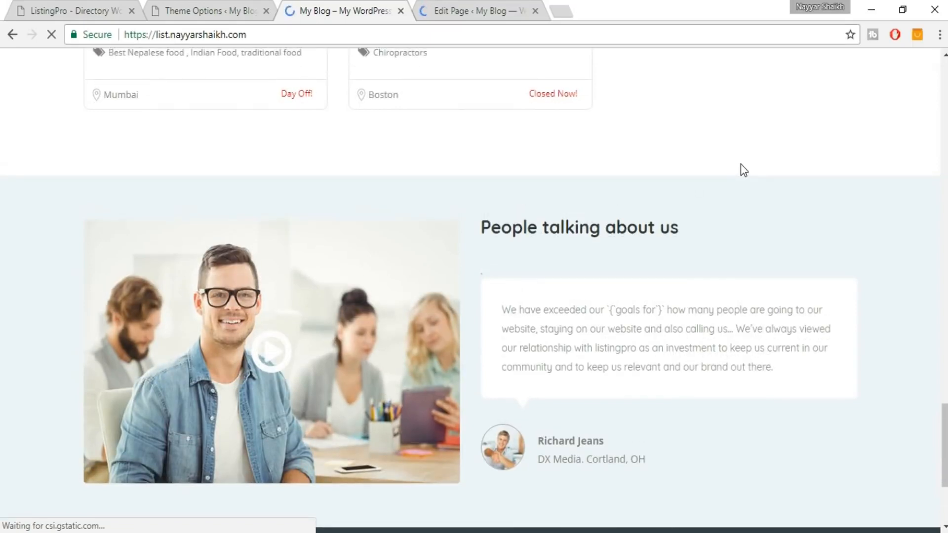
scroll(937, 173, "up", 15)
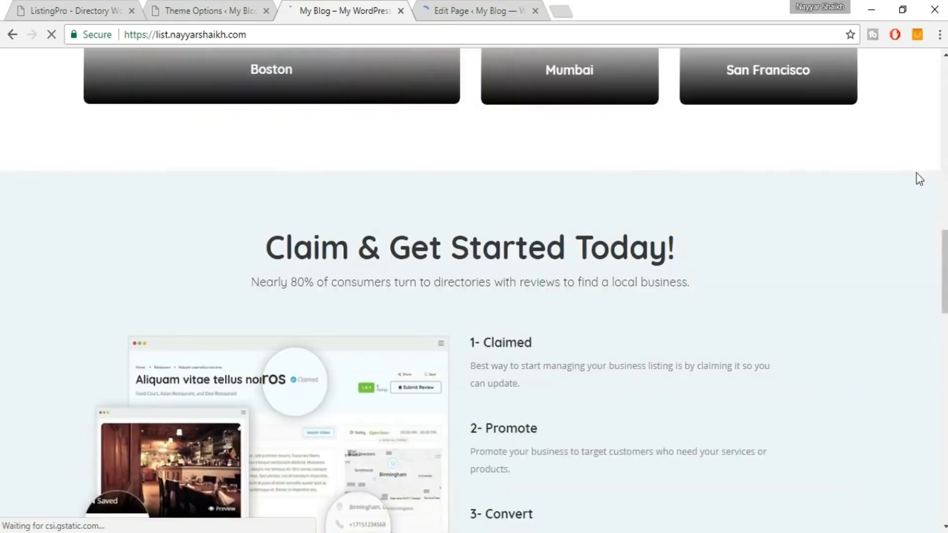
scroll(918, 180, "up", 5)
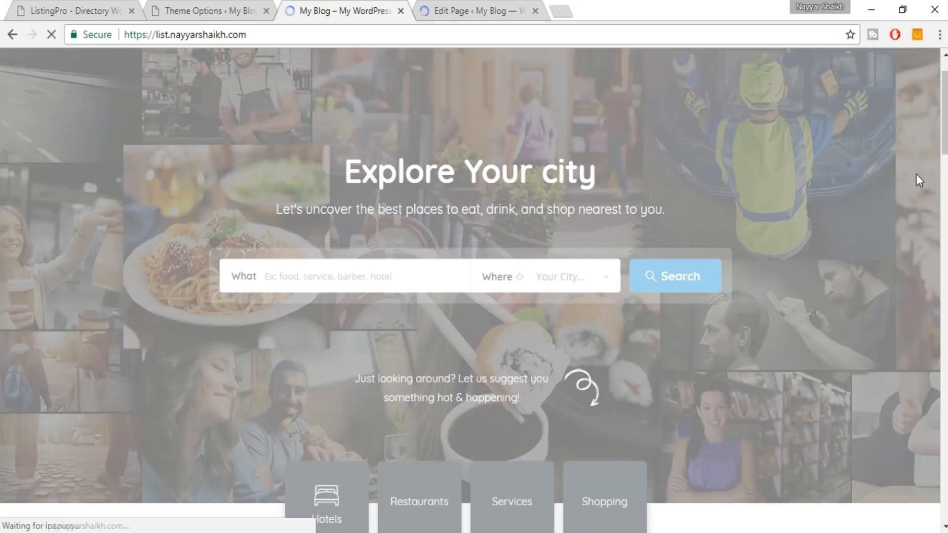
scroll(928, 220, "down", 4)
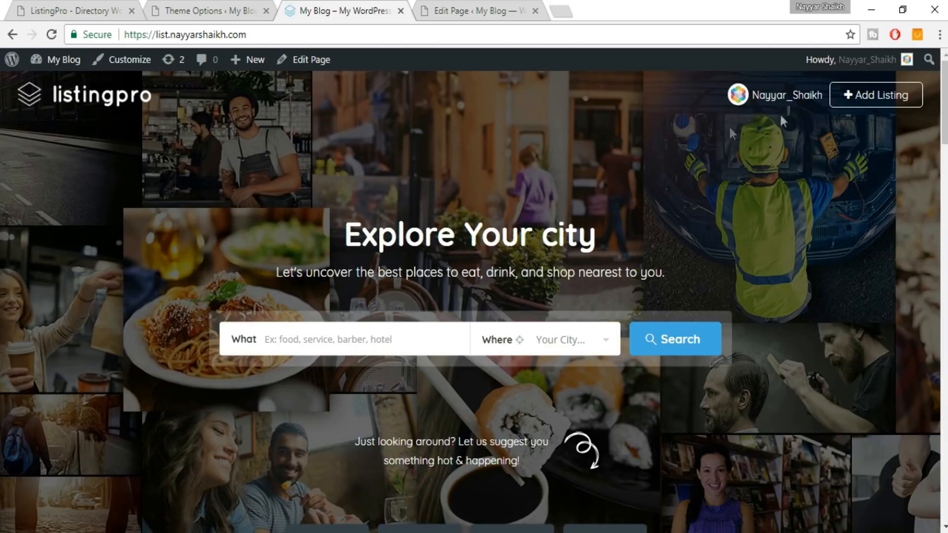
mouse_move(792, 101)
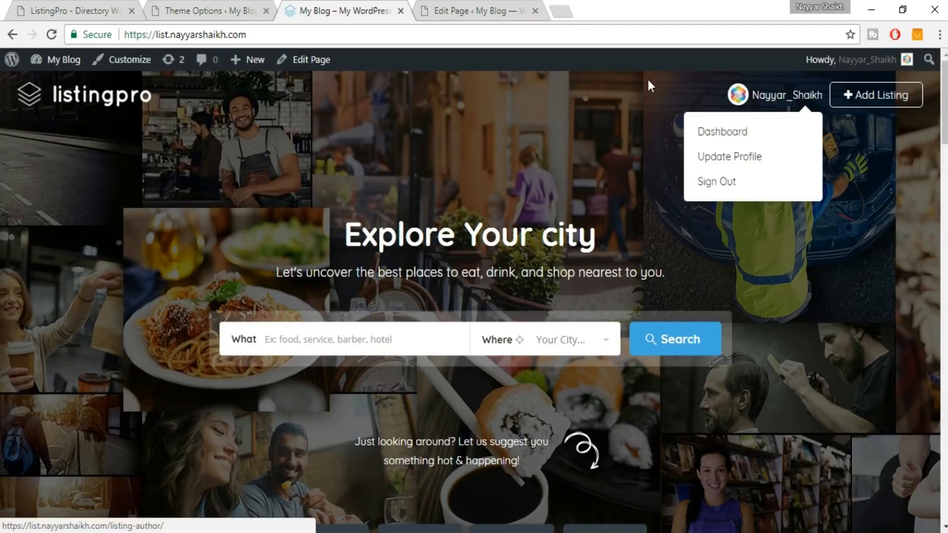
left_click(35, 10)
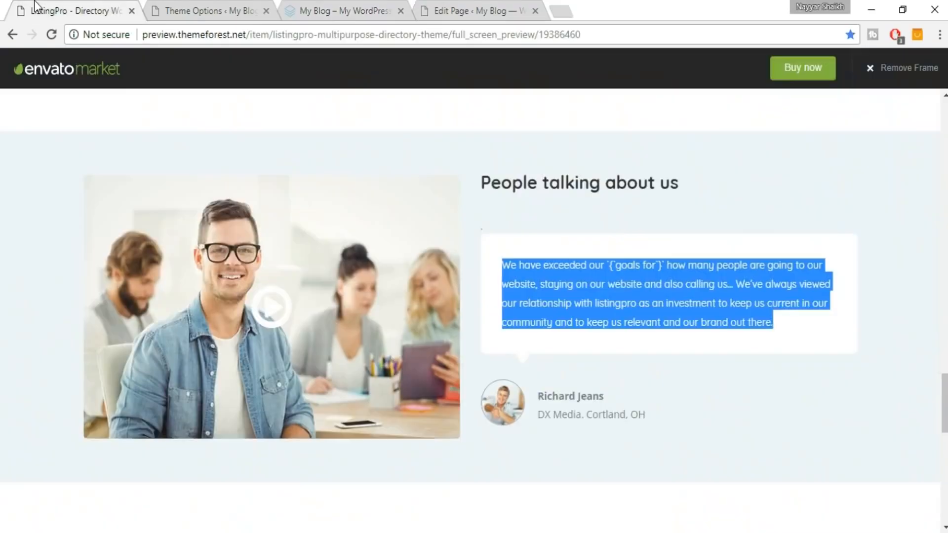
left_click(368, 6)
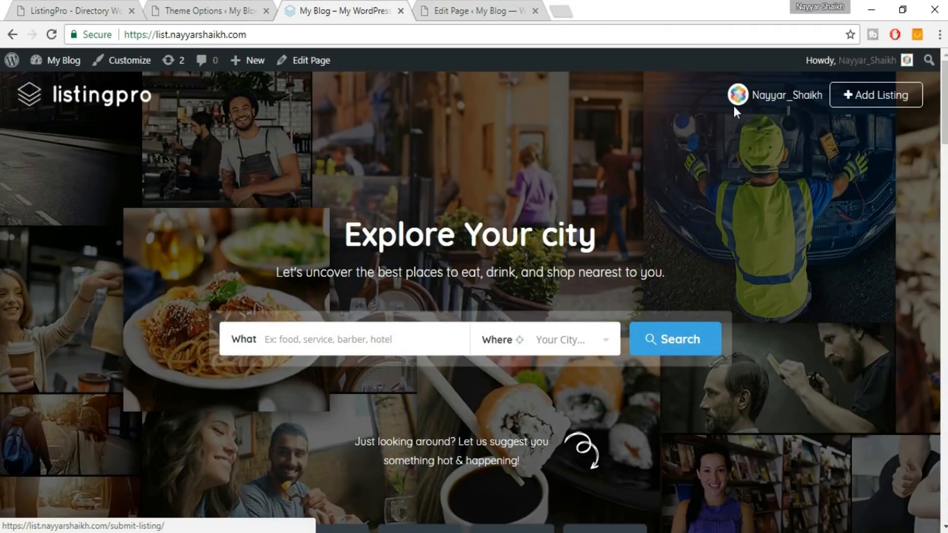
mouse_move(746, 105)
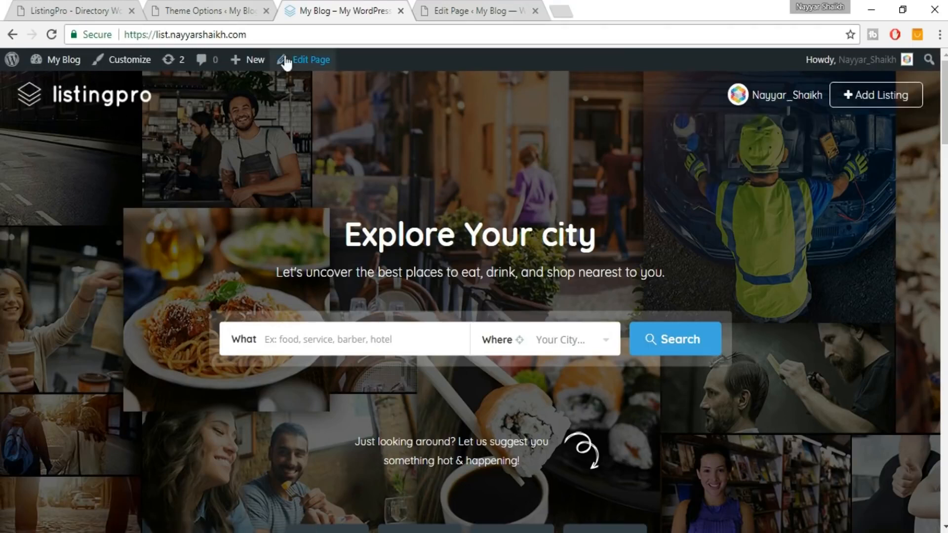
- In Theme Options Header settings, try the blue, white and top-bar header layouts, ending on full-width blue
left_click(235, 10)
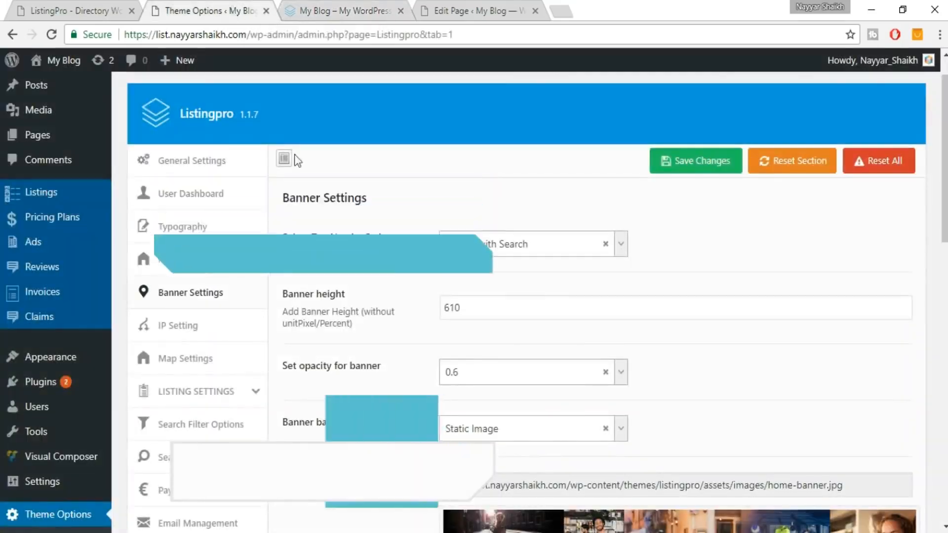
scroll(387, 214, "down", 3)
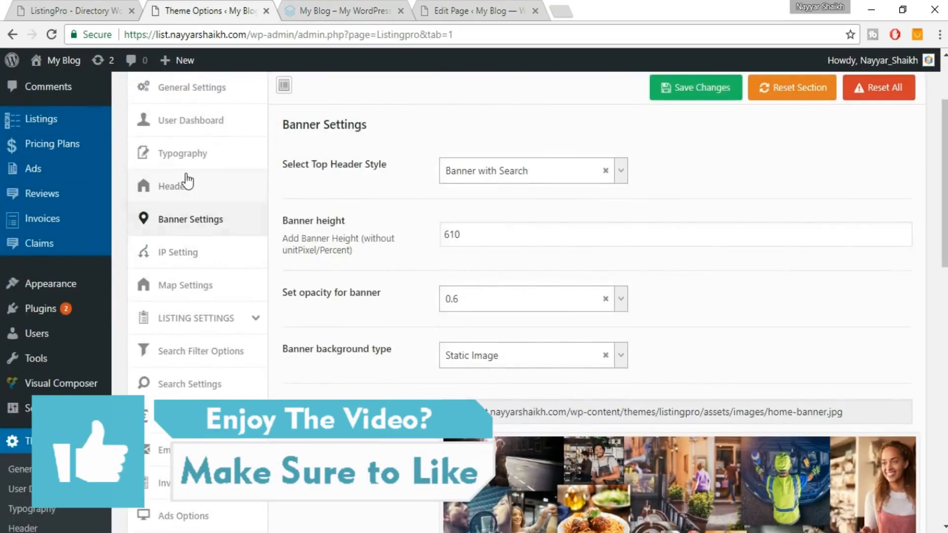
left_click(186, 182)
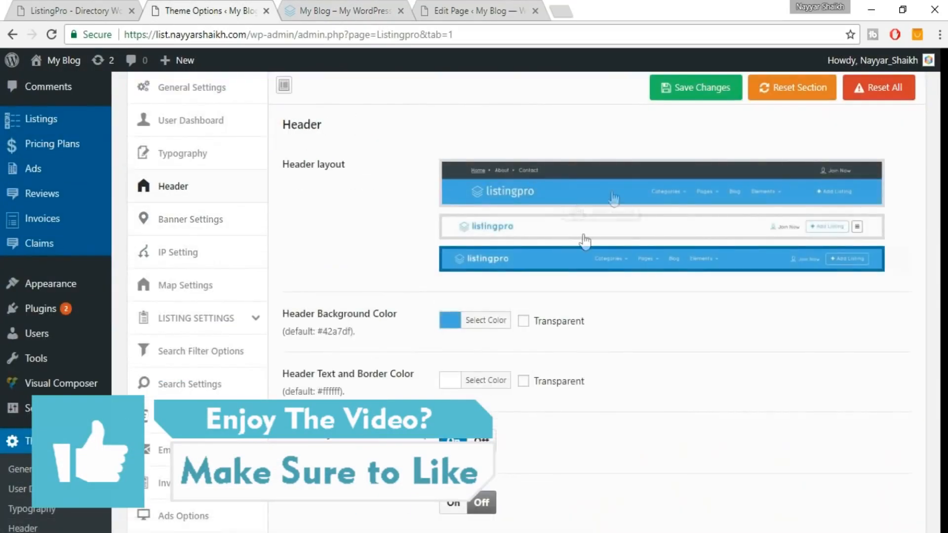
left_click(716, 262)
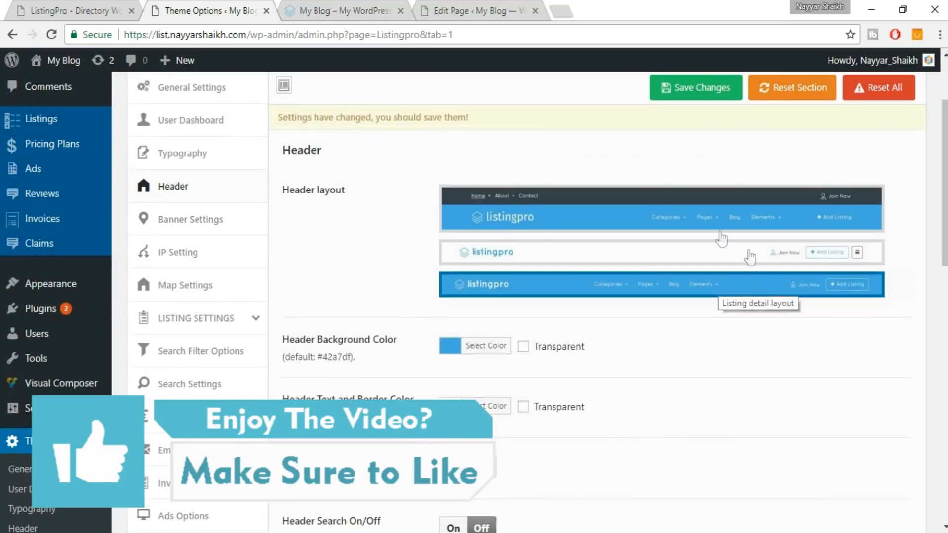
left_click(697, 257)
left_click(709, 216)
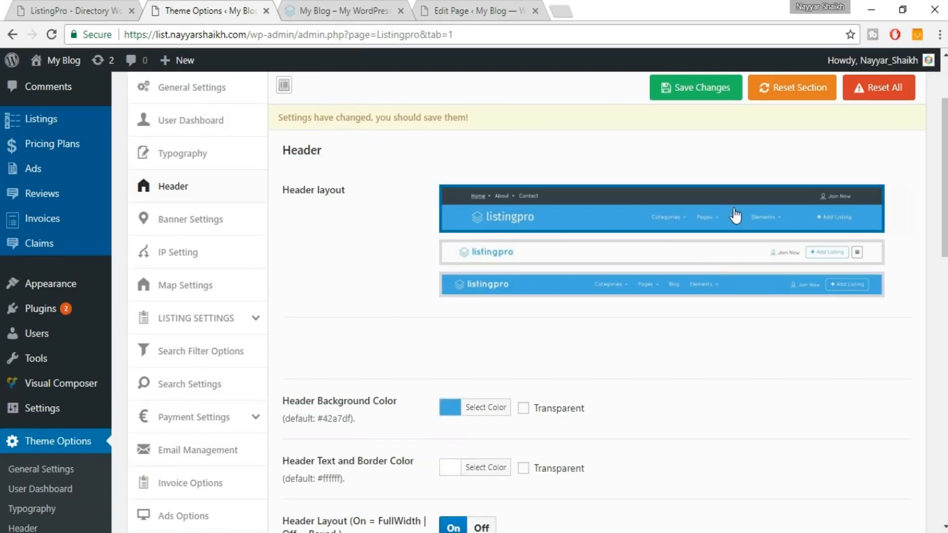
left_click(698, 294)
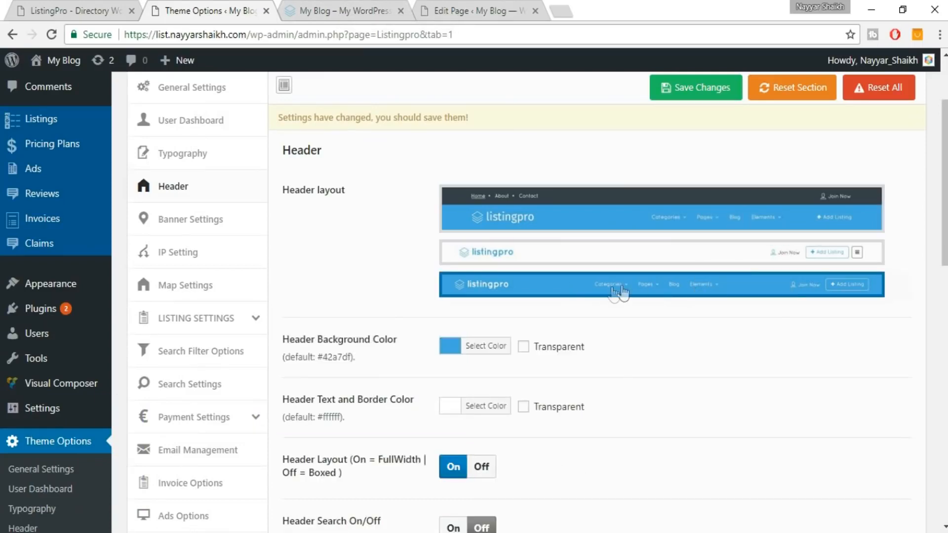
- Go to Appearance > Menus, leaving the header settings unsaved
scroll(802, 303, "down", 8)
scroll(801, 300, "down", 2)
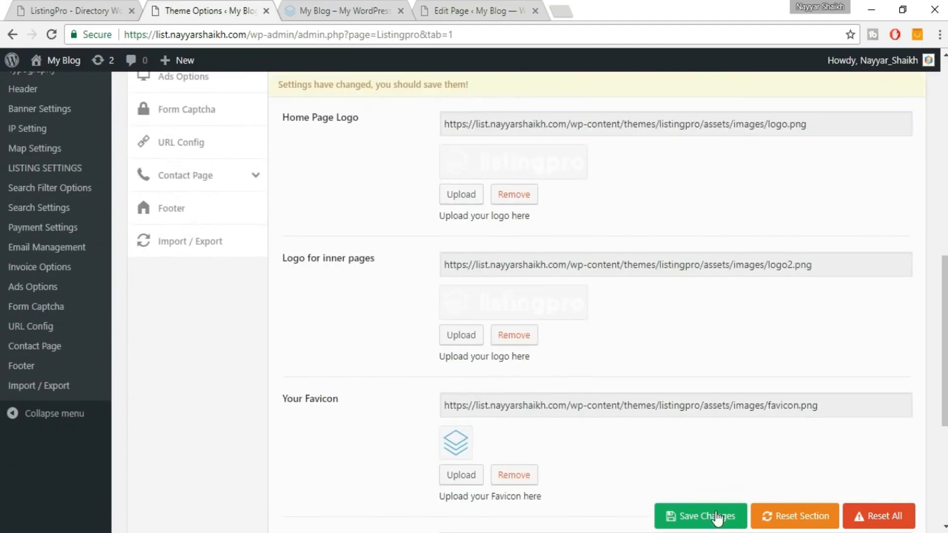
scroll(751, 395, "up", 5)
scroll(750, 395, "up", 6)
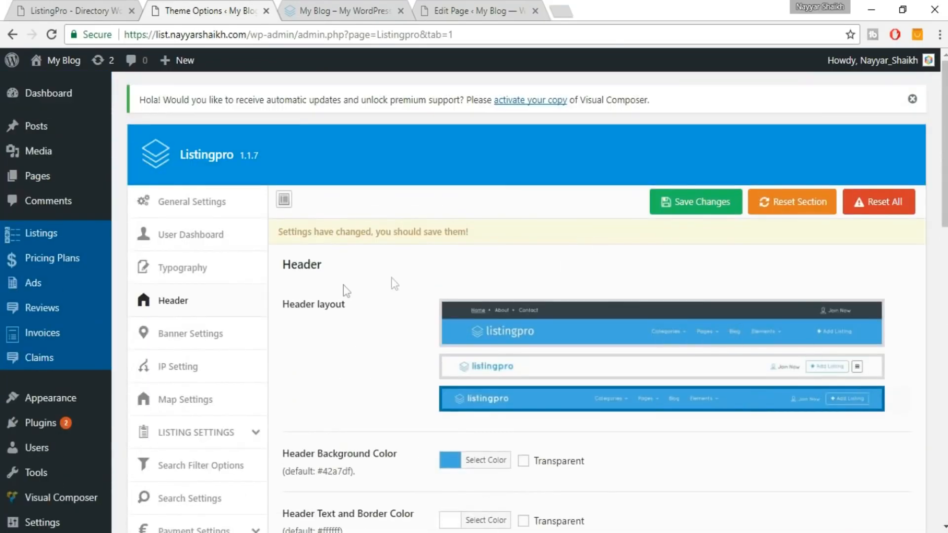
scroll(343, 294, "down", 5)
mouse_move(35, 182)
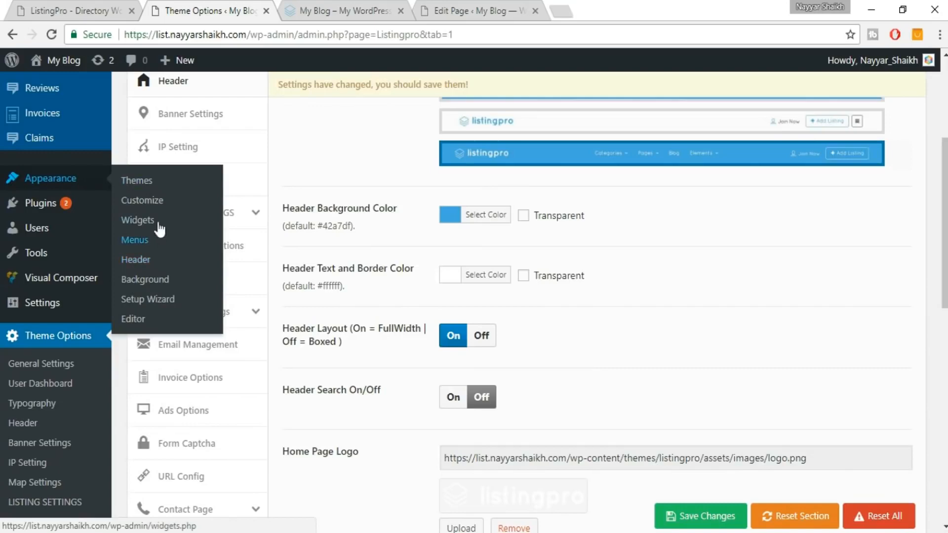
left_click(157, 242)
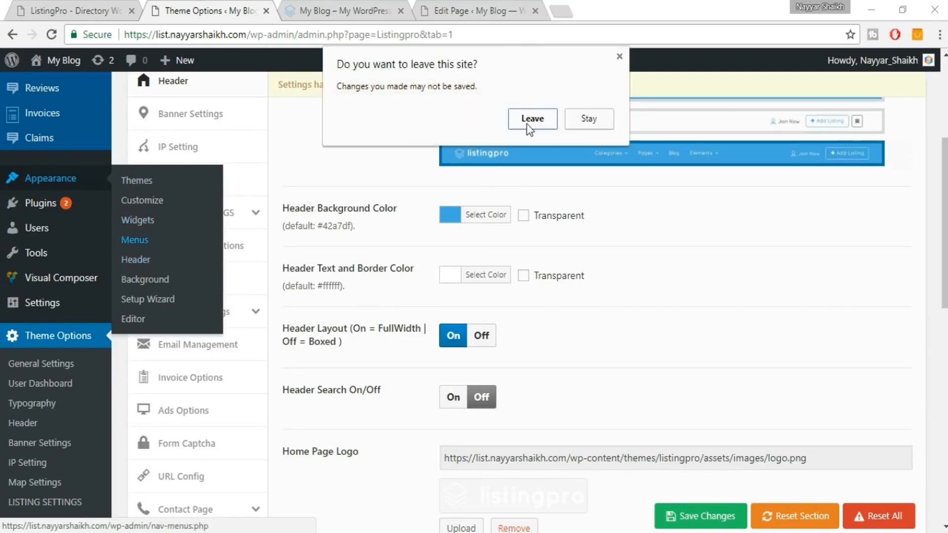
left_click(528, 124)
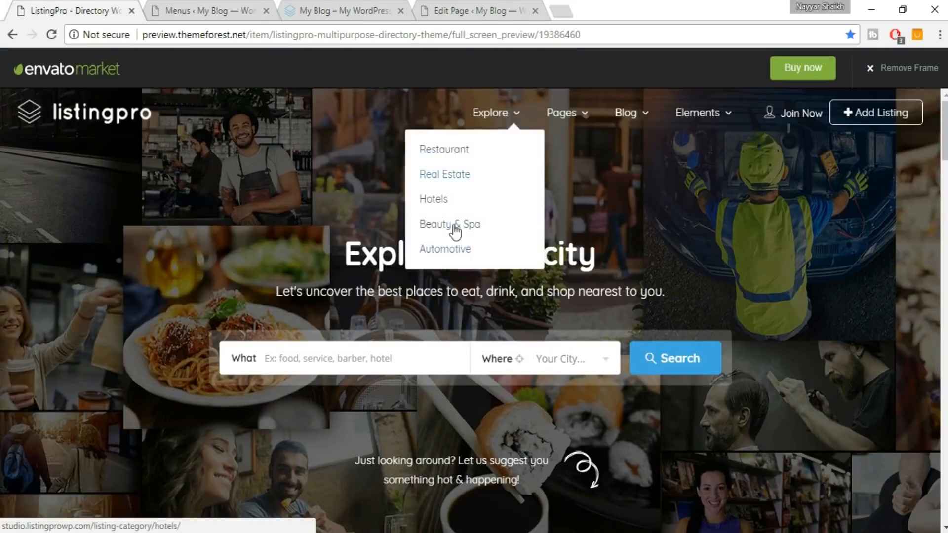
- Create a new menu named 'Main'
left_click(186, 9)
left_click(503, 271)
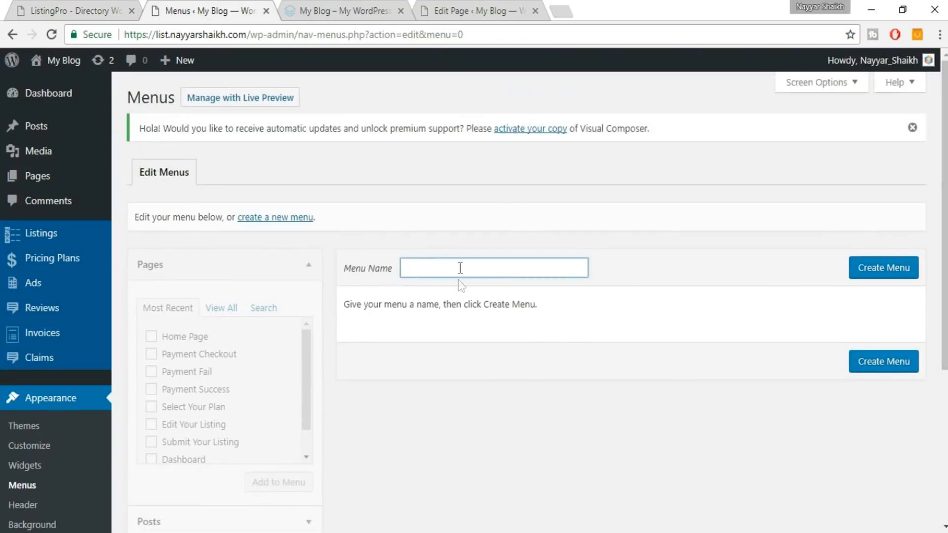
type("Mai")
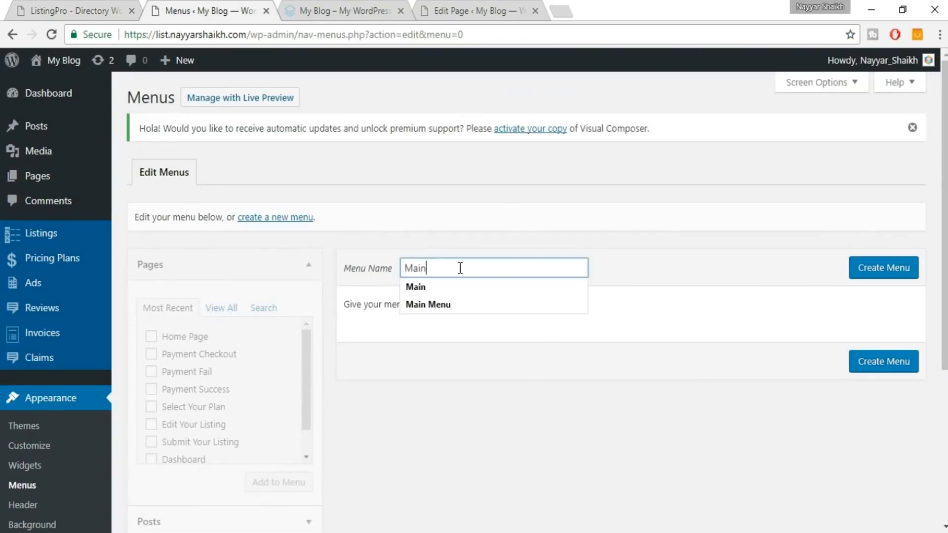
type("n")
left_click(450, 287)
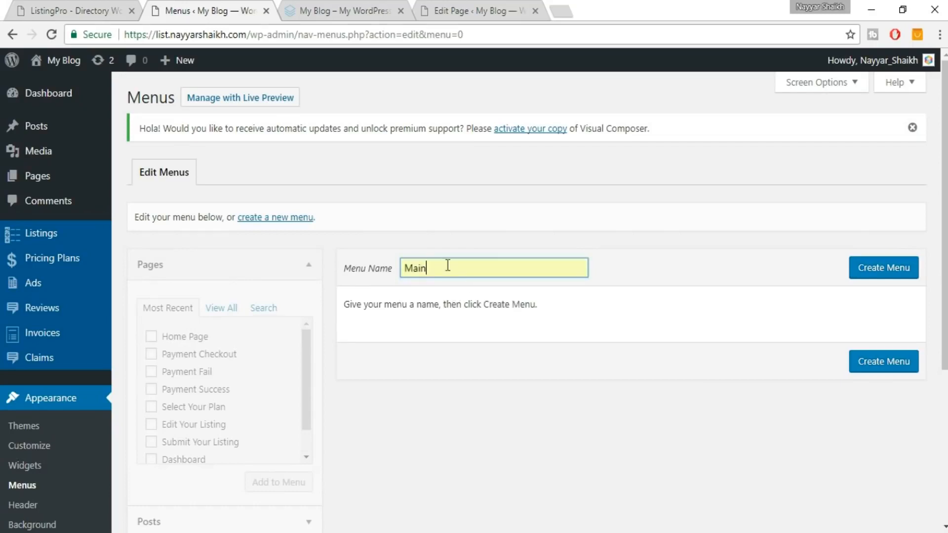
left_click(883, 268)
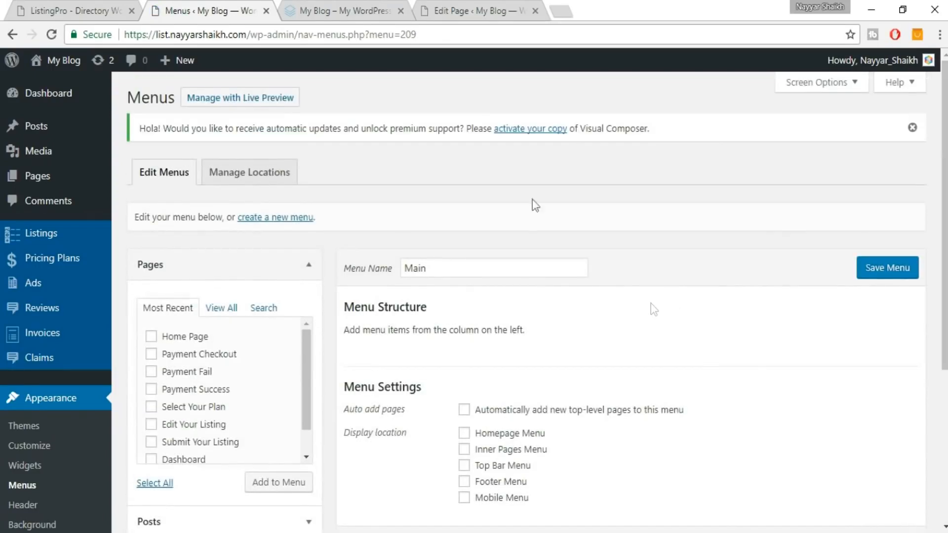
- Compare with the live site and the ListingPro demo navigation, then collapse the Pages box
left_click(362, 6)
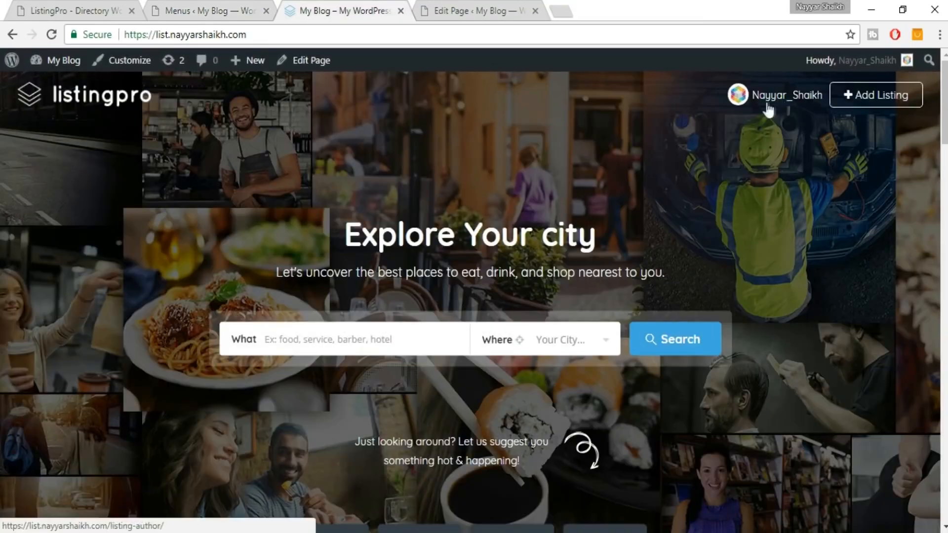
left_click(228, 7)
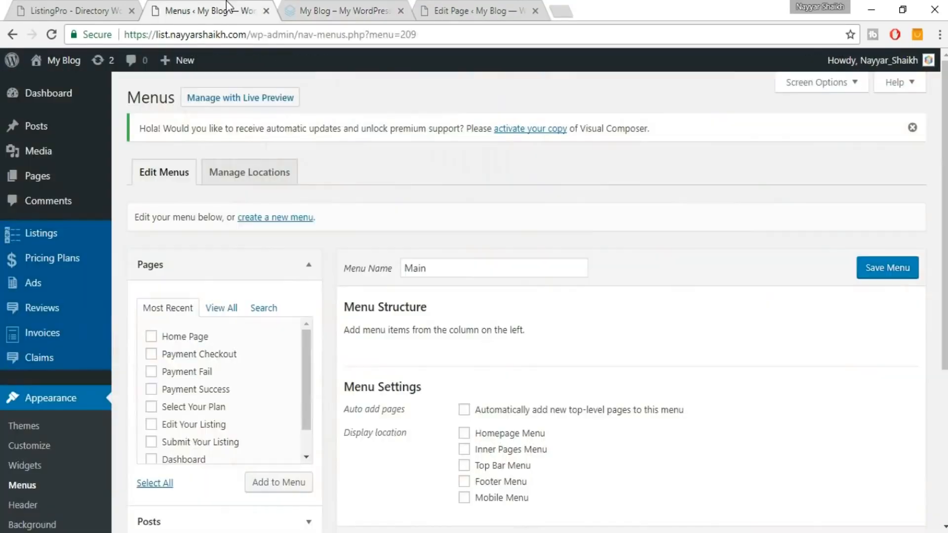
left_click(65, 7)
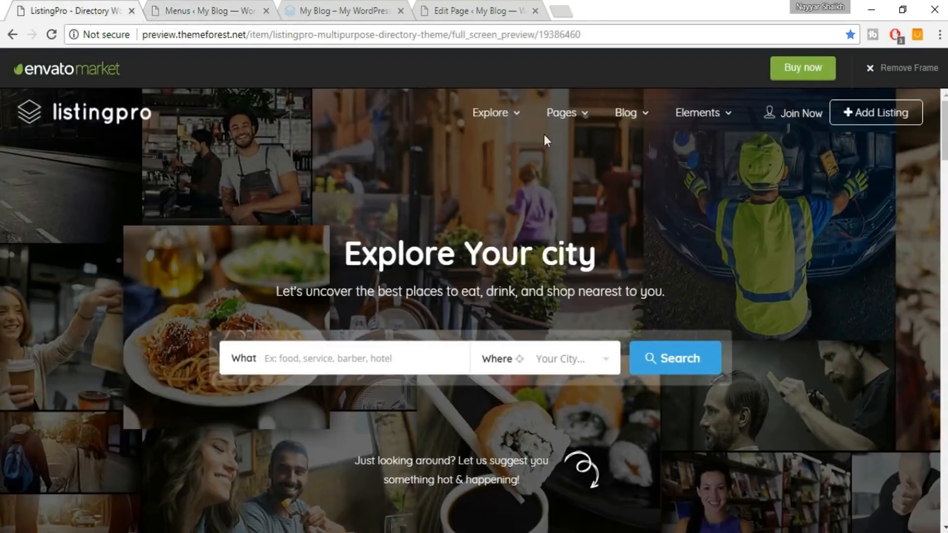
mouse_move(493, 119)
left_click(208, 10)
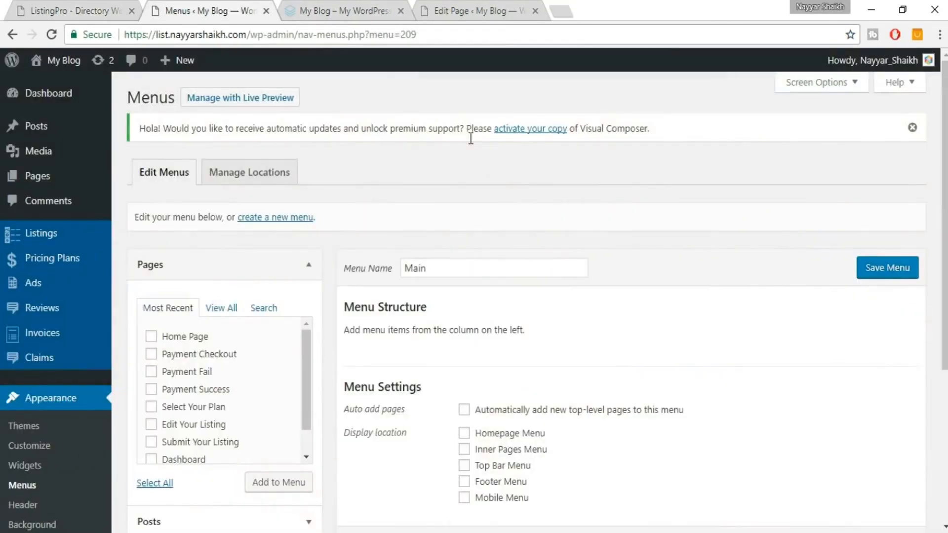
scroll(380, 218, "down", 3)
left_click(306, 120)
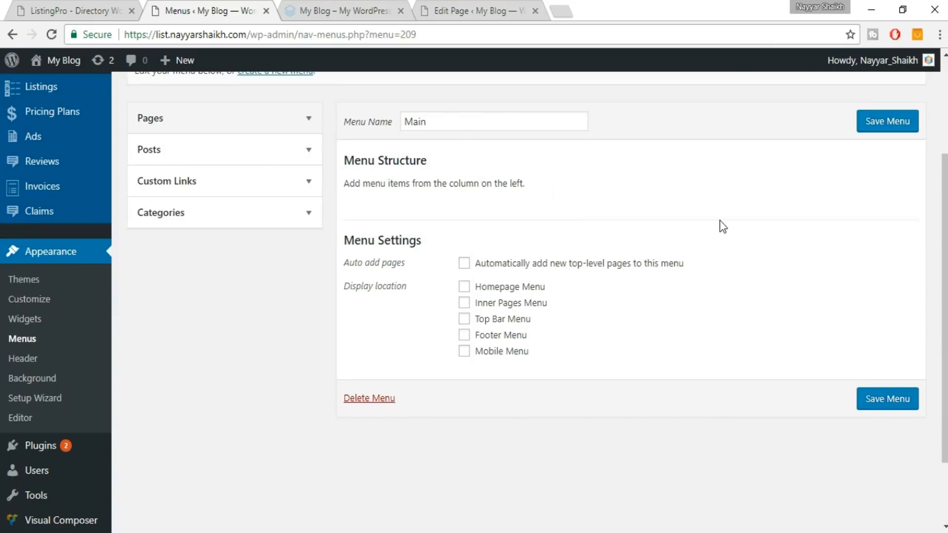
- Add an 'Explore' custom link pointing to # to the Main menu
left_click(289, 188)
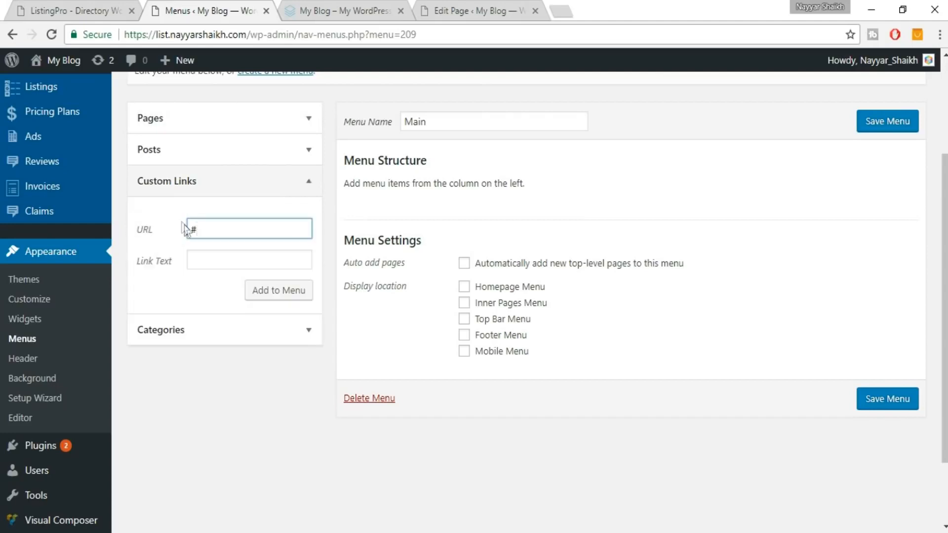
left_click(211, 257)
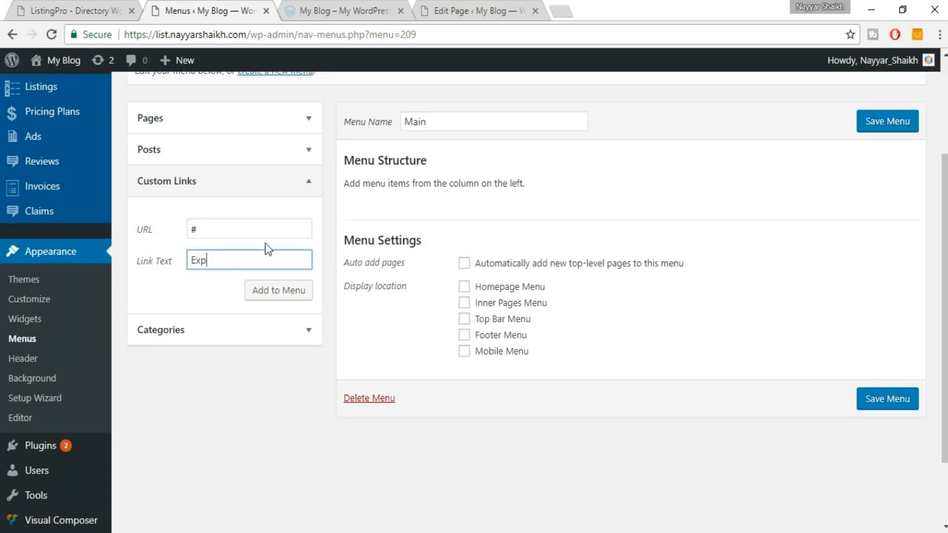
left_click(292, 292)
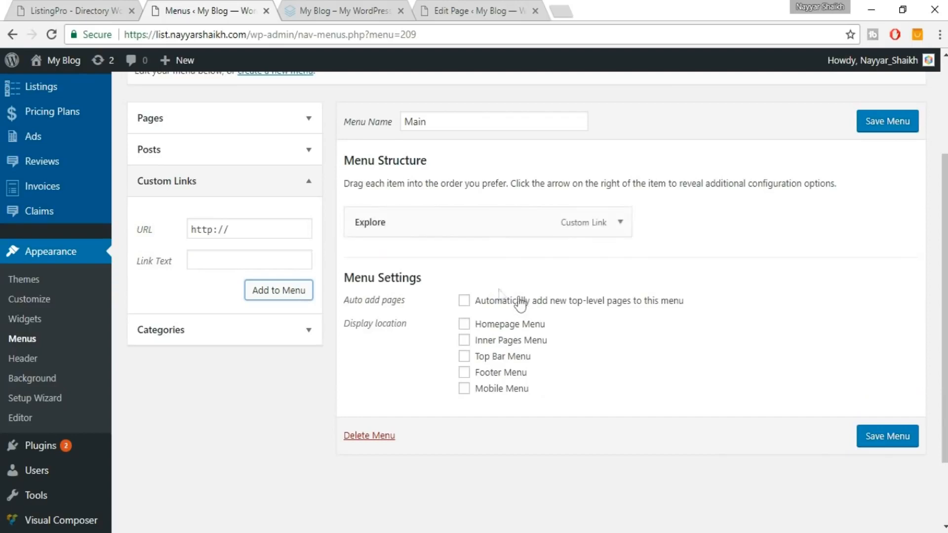
left_click(270, 190)
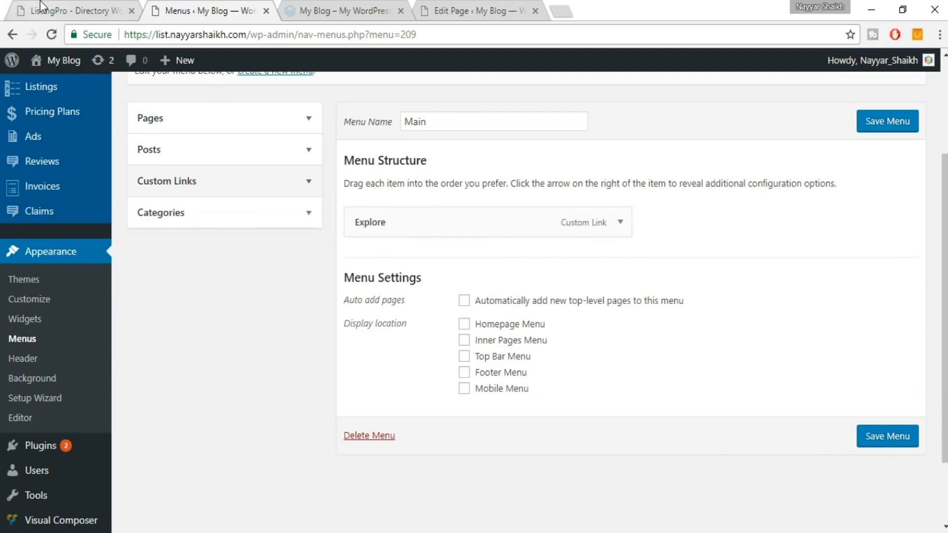
mouse_move(178, 60)
left_click(245, 219)
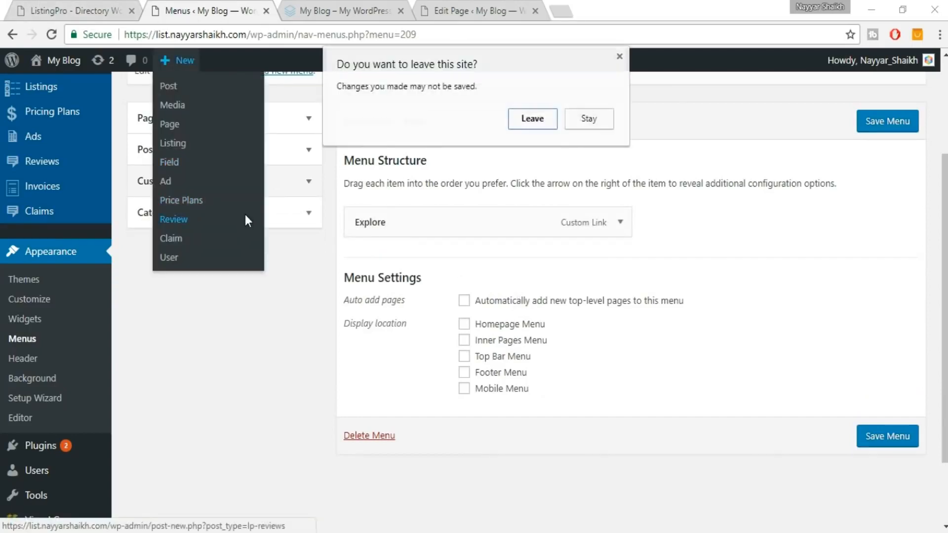
left_click(603, 120)
- Enable the second listing Categories box through Screen Options
left_click(283, 213)
left_click(271, 216)
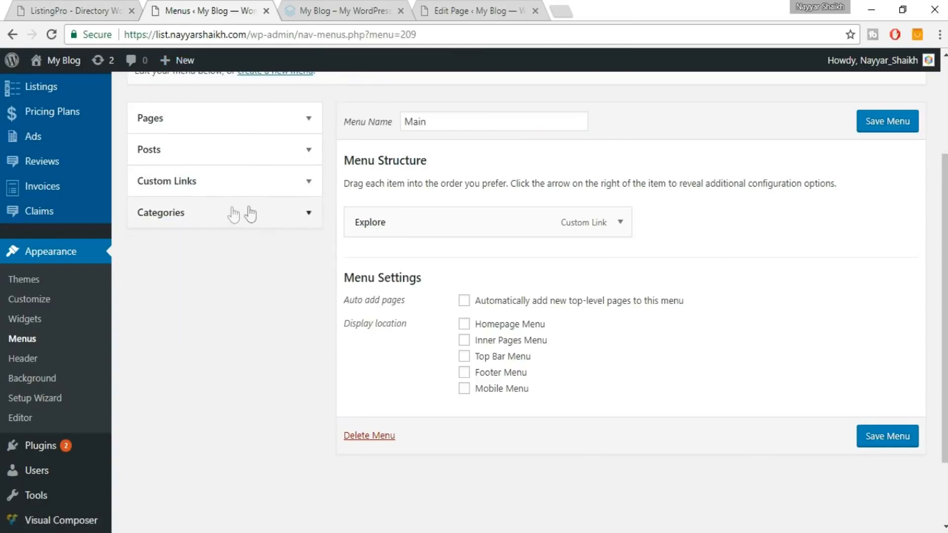
scroll(286, 253, "up", 2)
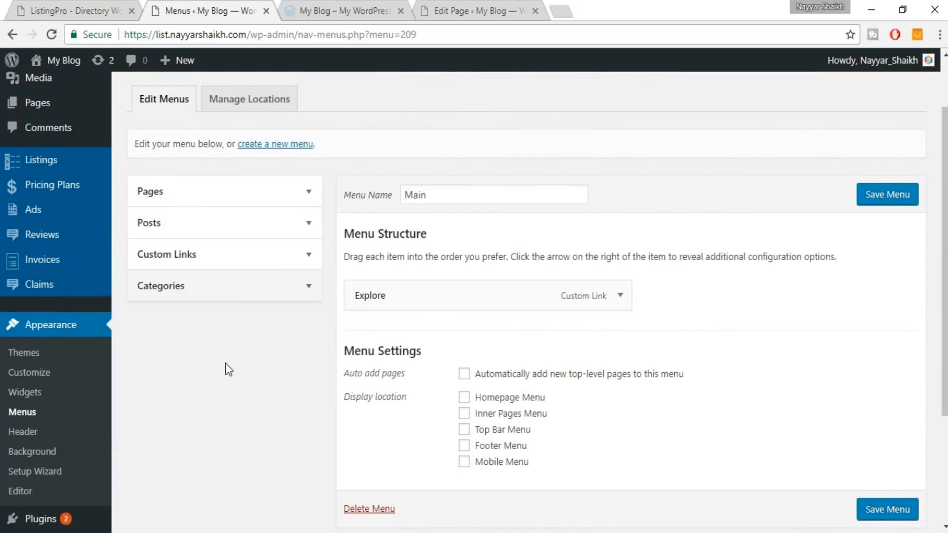
scroll(228, 369, "up", 2)
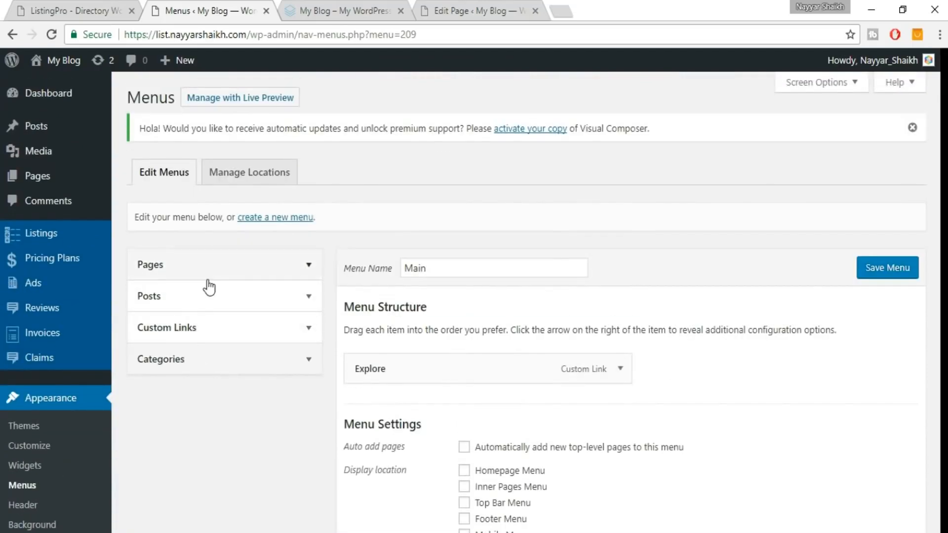
left_click(833, 86)
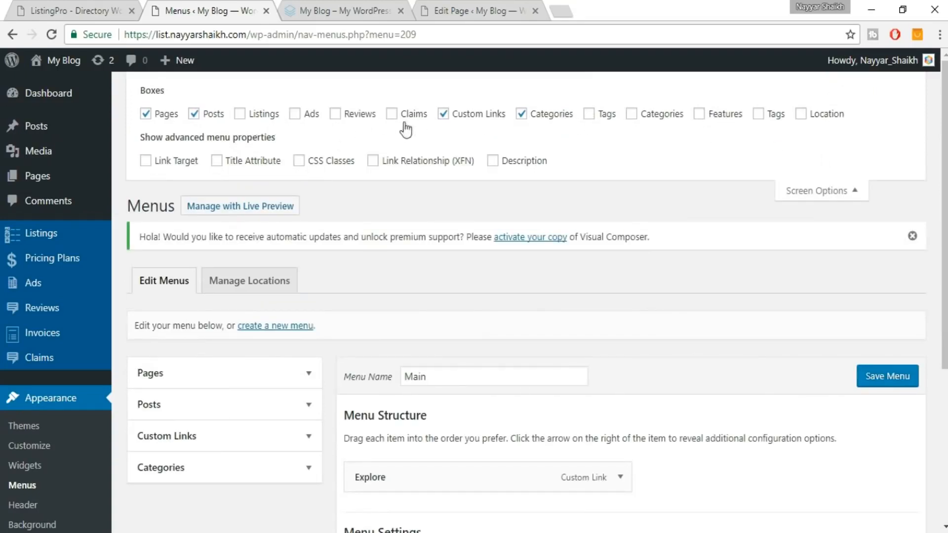
left_click(662, 114)
scroll(518, 316, "down", 1)
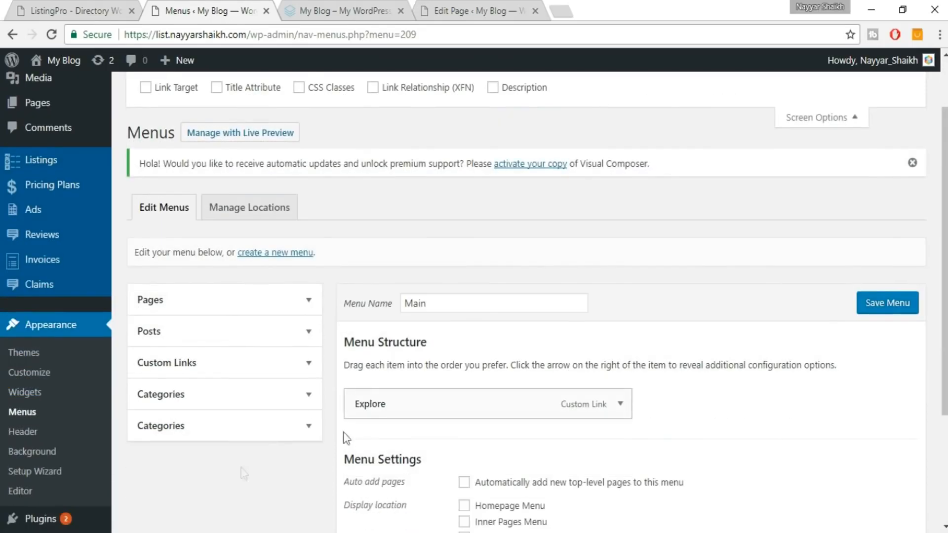
left_click(271, 425)
left_click(275, 425)
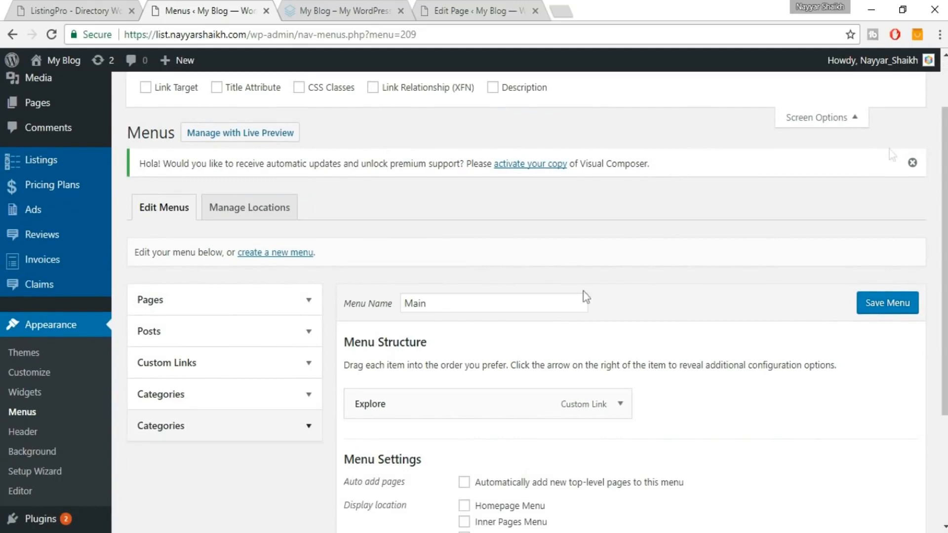
scroll(822, 138, "up", 1)
left_click(844, 200)
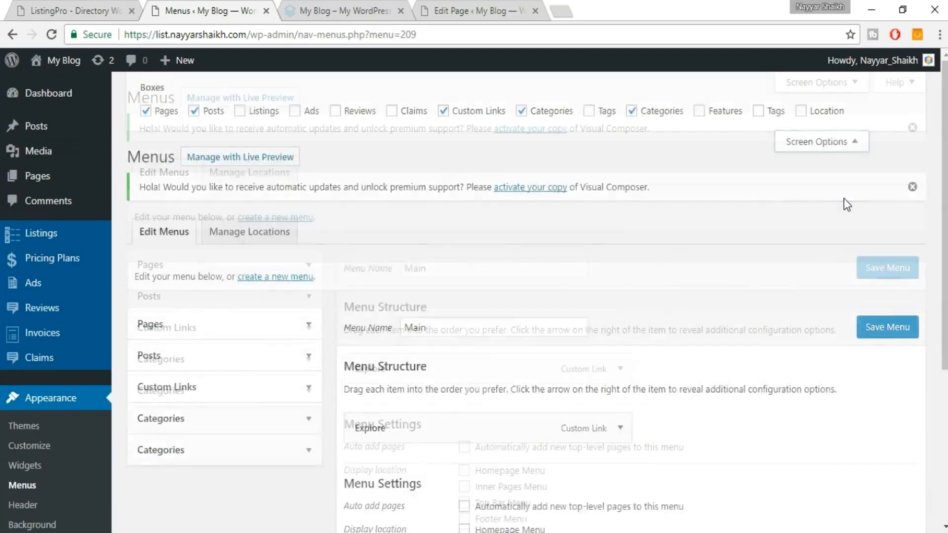
scroll(842, 203, "down", 2)
- Add the Hotels, Restaurants and Shopping categories to the menu and nest them under Explore
left_click(264, 241)
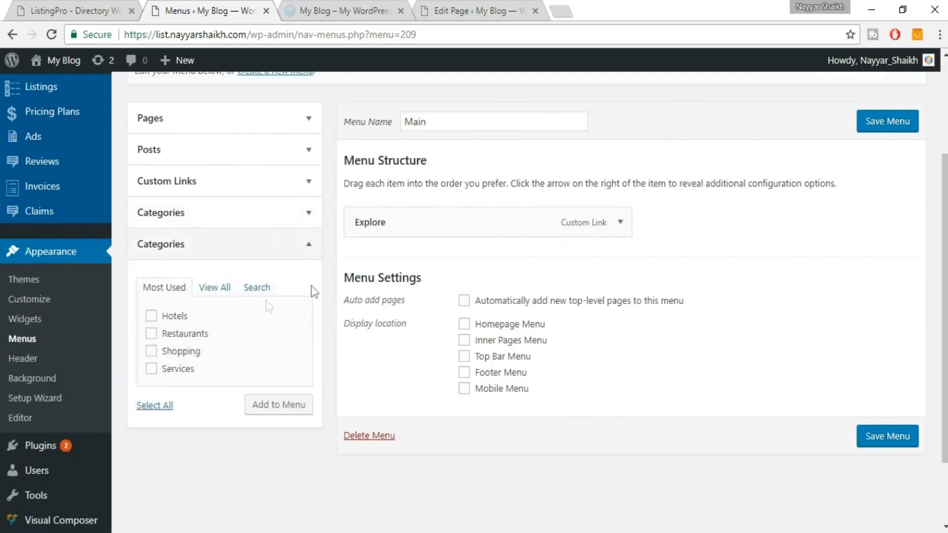
left_click(151, 316)
left_click(152, 333)
left_click(152, 351)
left_click(275, 407)
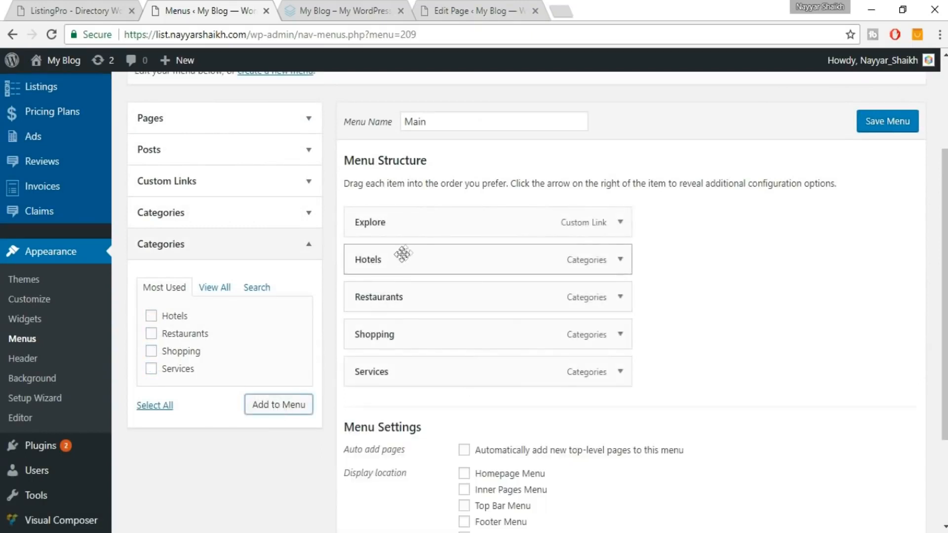
left_click_drag(402, 256, 417, 299)
left_click_drag(412, 338, 441, 368)
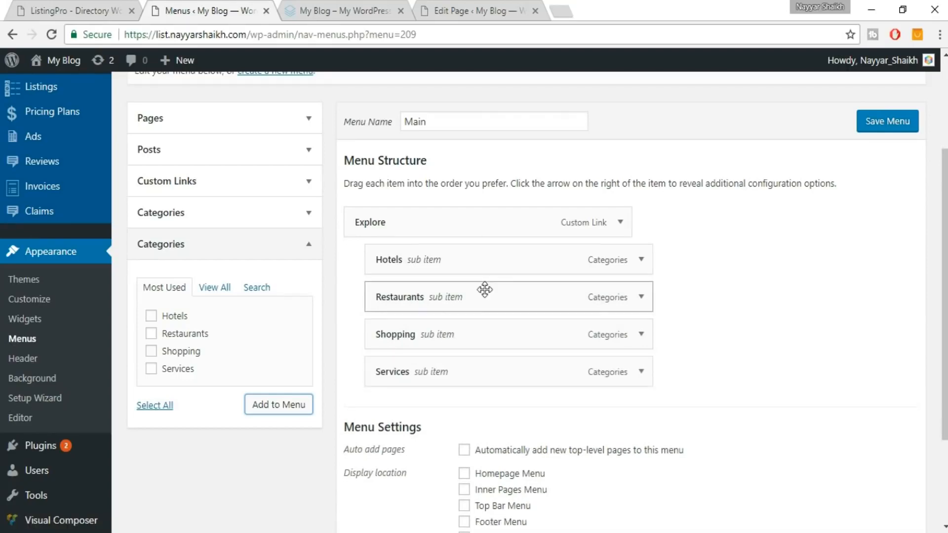
- Assign the Main menu to the Homepage and Inner Pages locations and save it
scroll(494, 321, "down", 3)
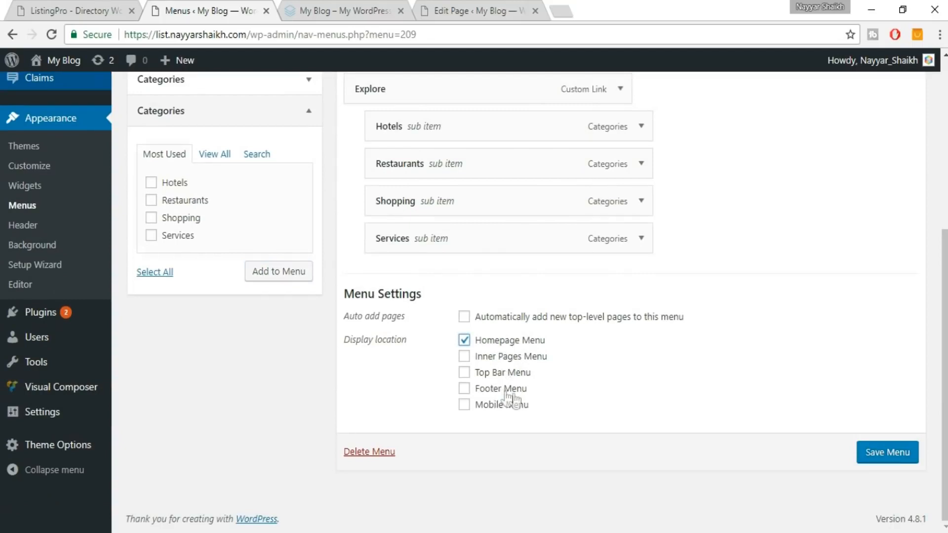
left_click(500, 358)
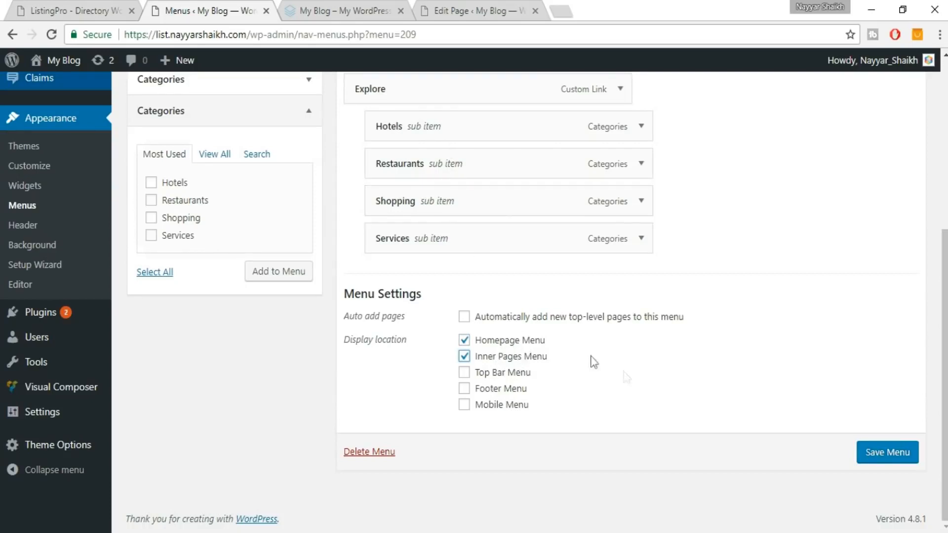
left_click(877, 461)
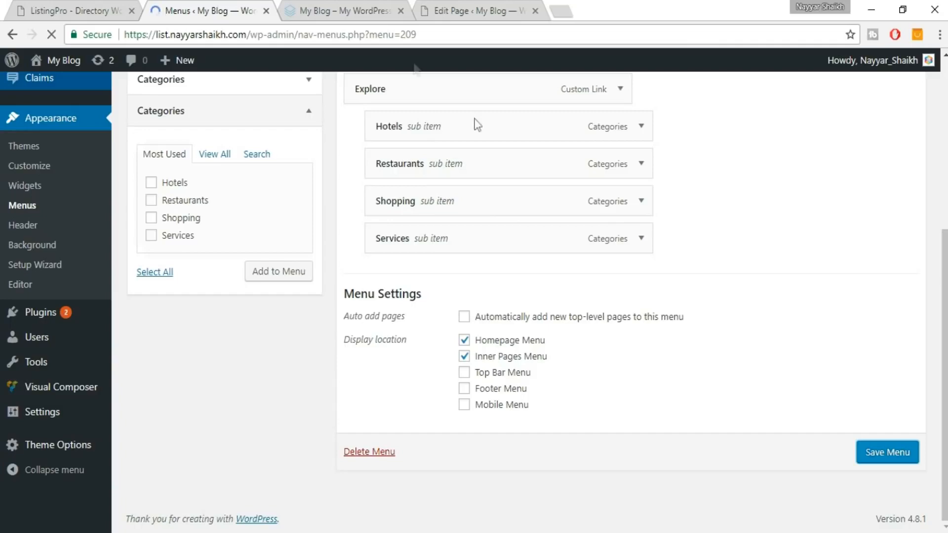
left_click(345, 2)
- Reload the live homepage and check Explore's dropdown of Hotels, Restaurants, Shopping and Services
left_click(387, 27)
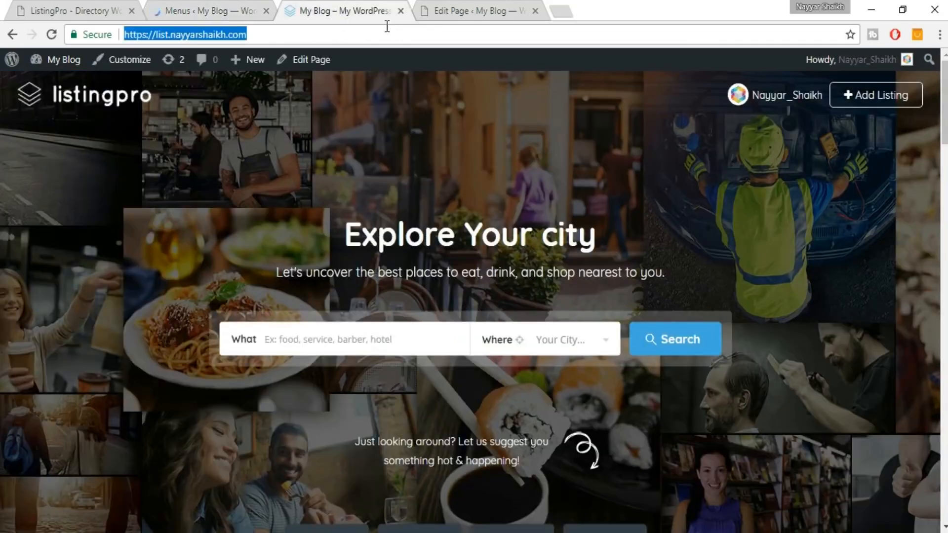
key("Return")
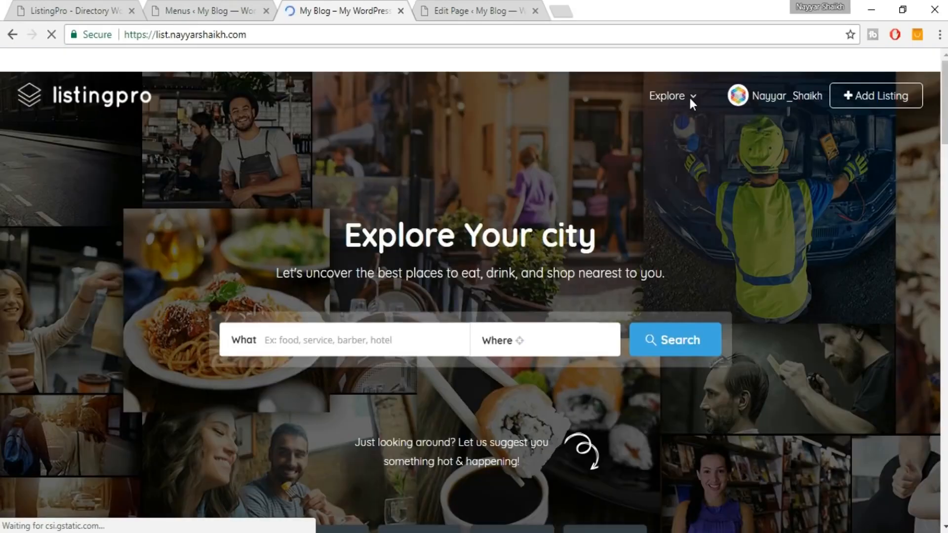
mouse_move(687, 97)
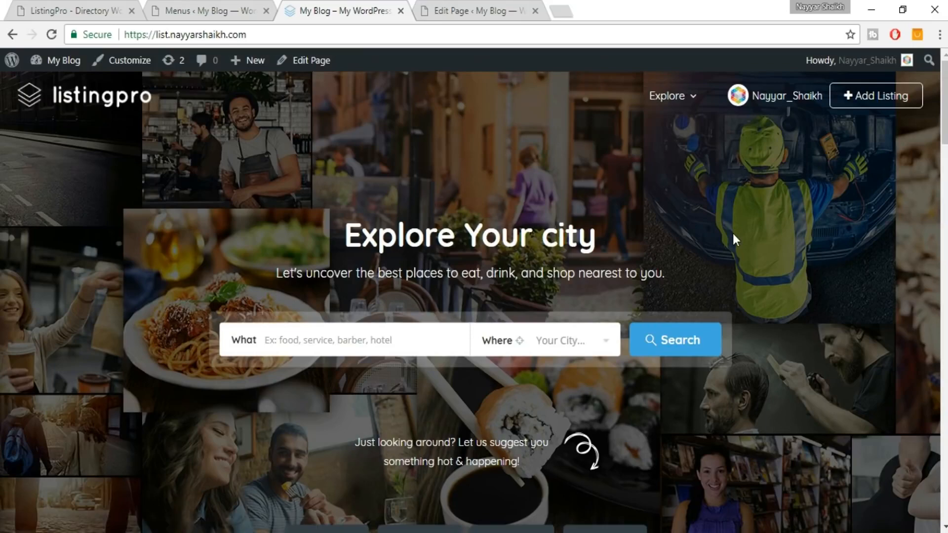
scroll(428, 463, "down", 20)
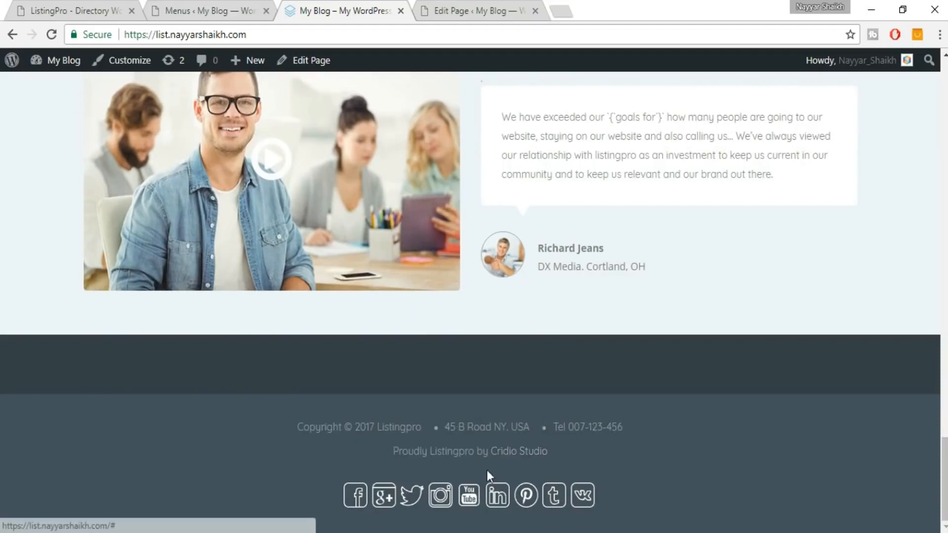
left_click(223, 10)
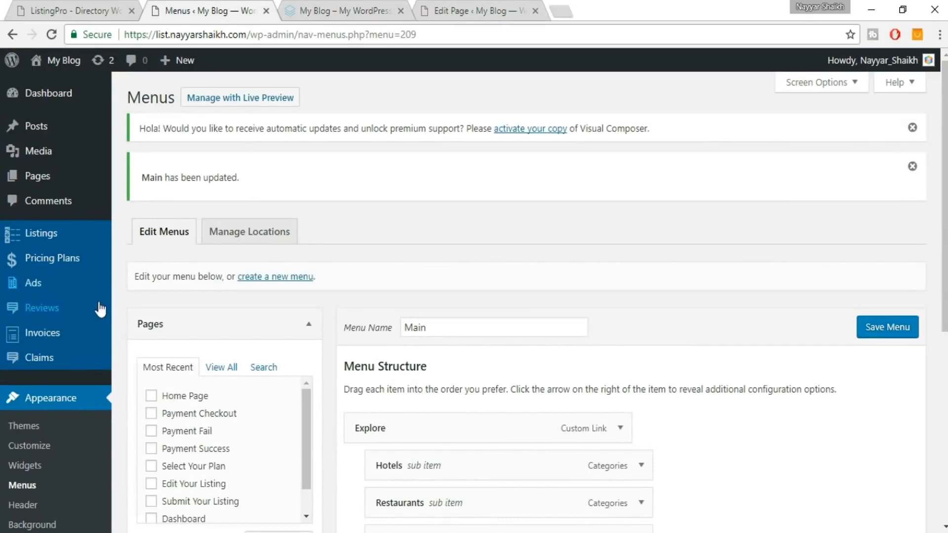
- Open the ListingPro Theme Options Footer section with its footer colours and social URL fields
scroll(39, 310, "down", 7)
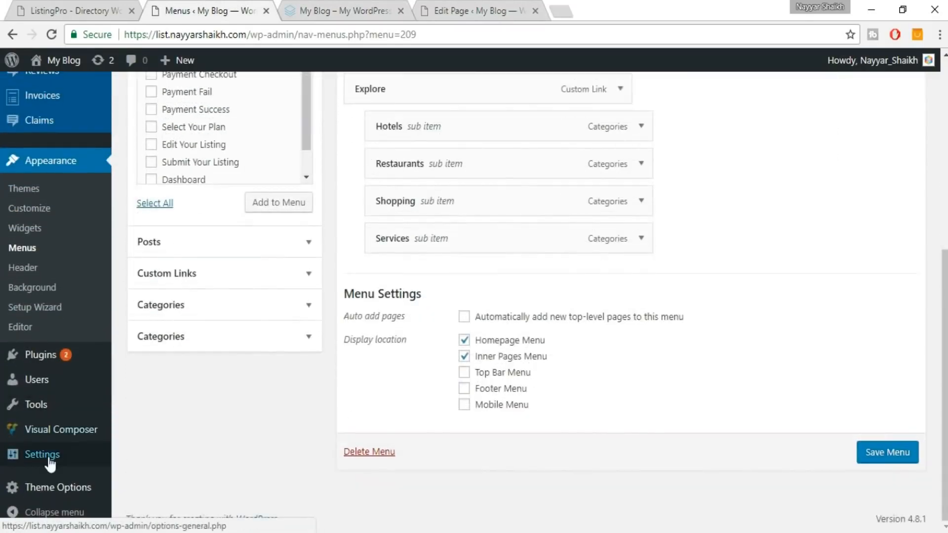
mouse_move(47, 497)
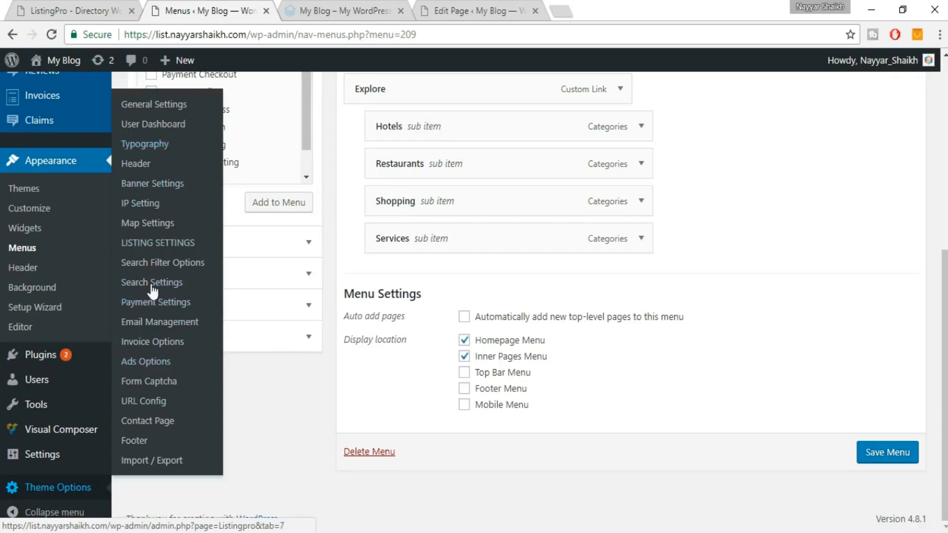
left_click(132, 442)
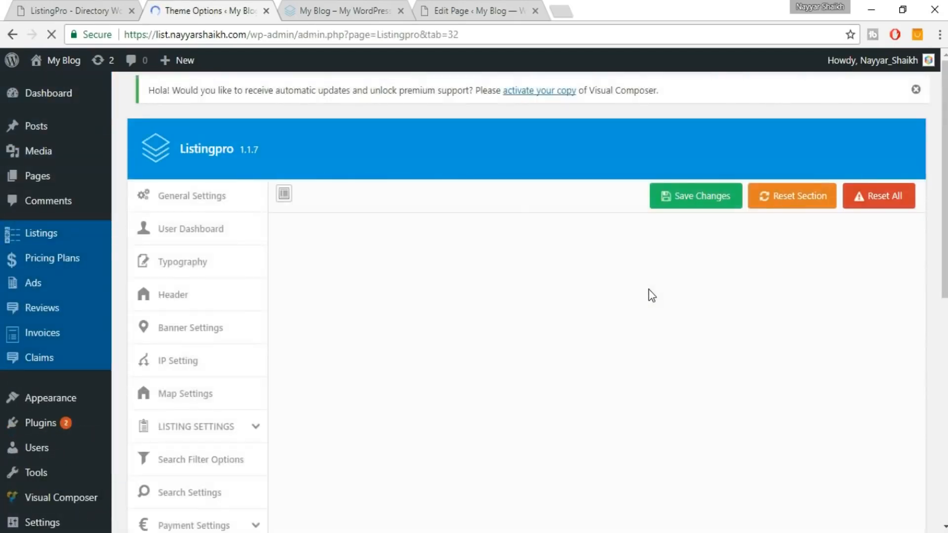
scroll(239, 360, "down", 6)
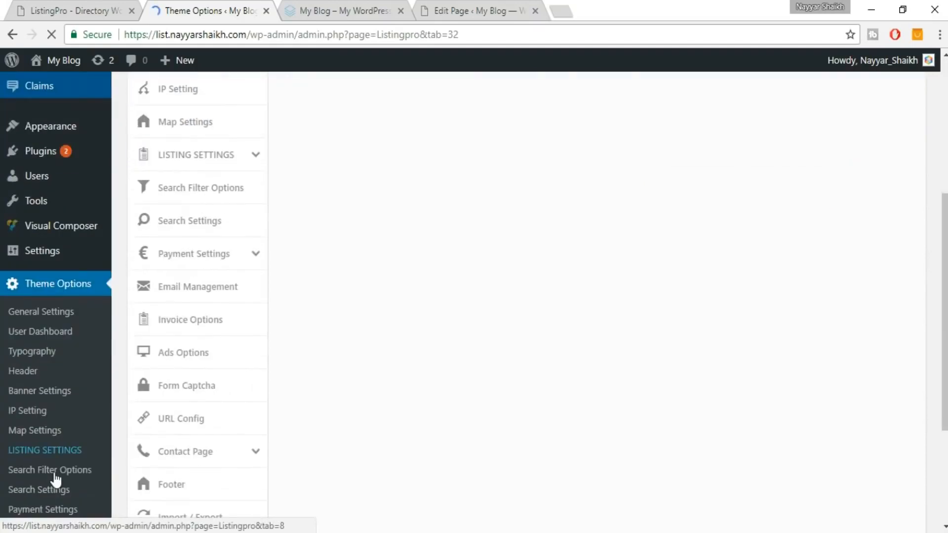
scroll(440, 289, "up", 3)
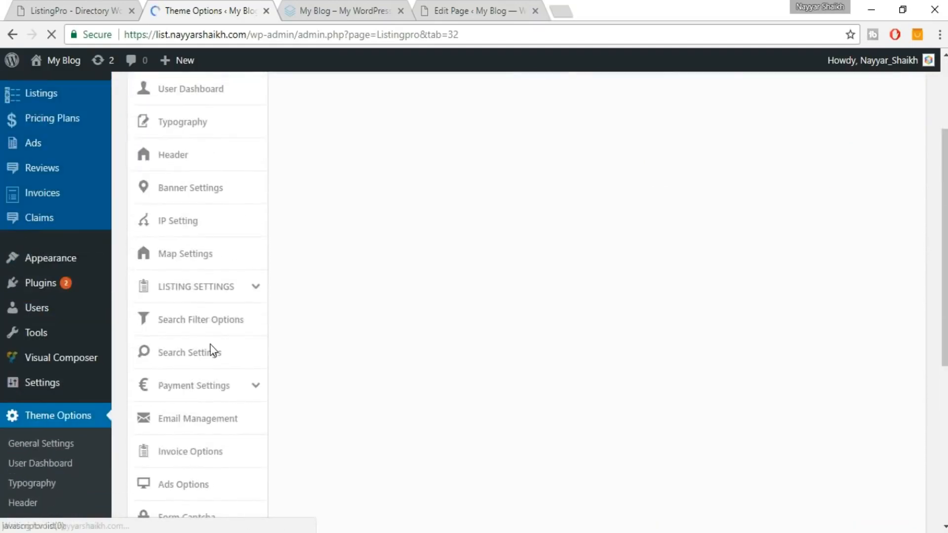
scroll(213, 349, "up", 1)
scroll(222, 417, "down", 2)
scroll(251, 393, "down", 1)
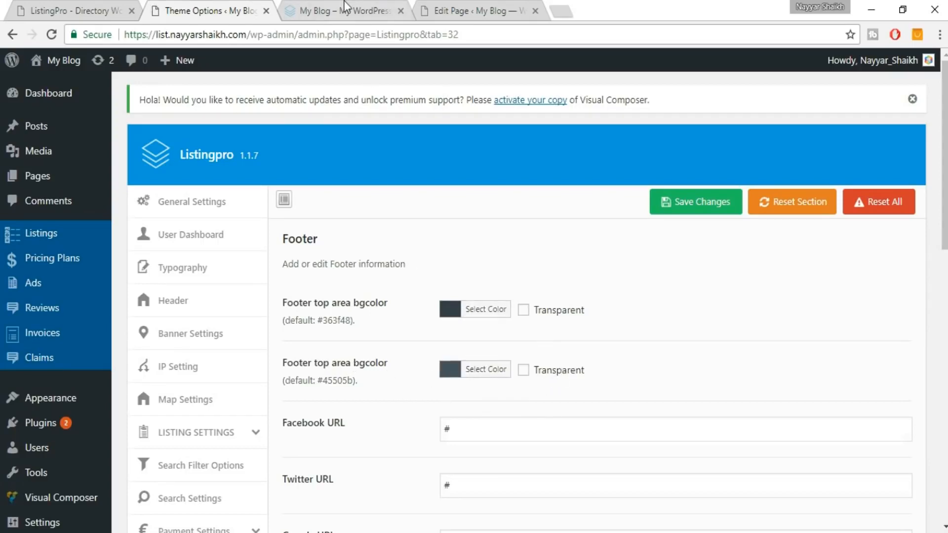
- Set the footer's Facebook URL to #
key("ctrl+Tab")
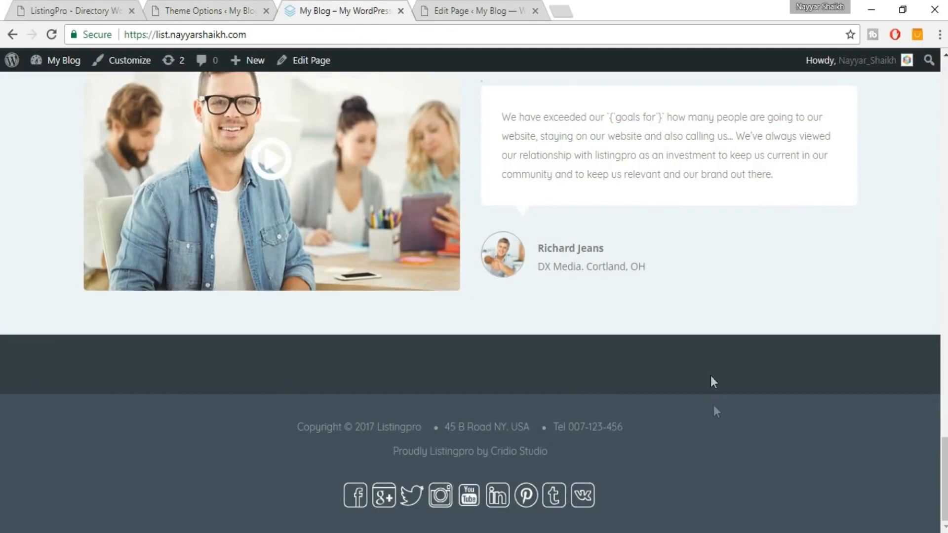
left_click(212, 10)
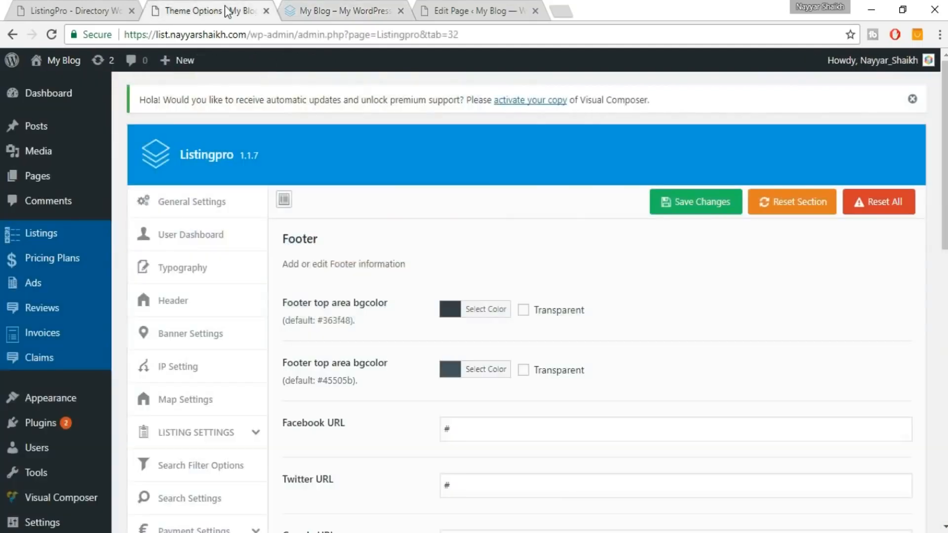
scroll(740, 382, "down", 4)
left_click_drag(480, 206, 409, 206)
key("BackSpace")
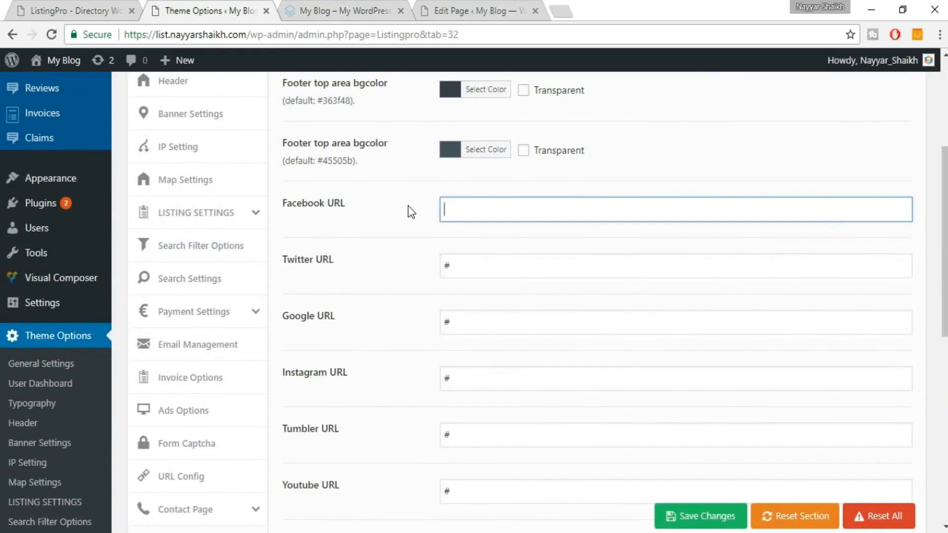
type("#")
- Replace 'Listingpro' with 'BloggDude' in the copyright text and compare with the live footer
scroll(402, 247, "down", 2)
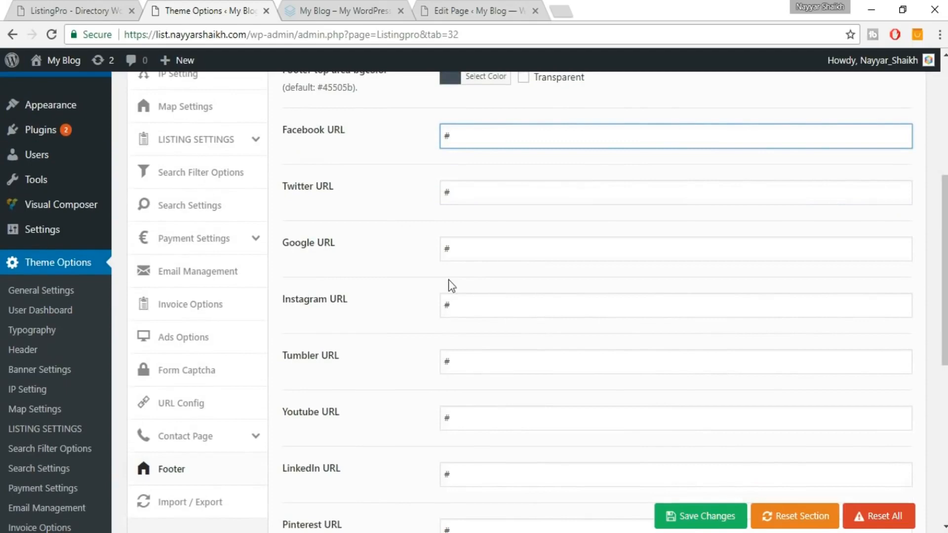
scroll(504, 349, "down", 7)
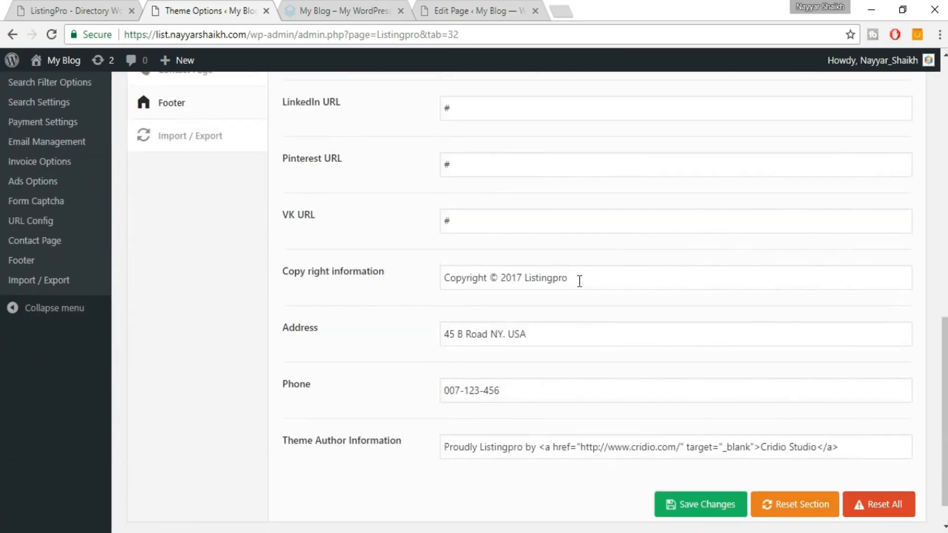
left_click_drag(606, 286, 527, 290)
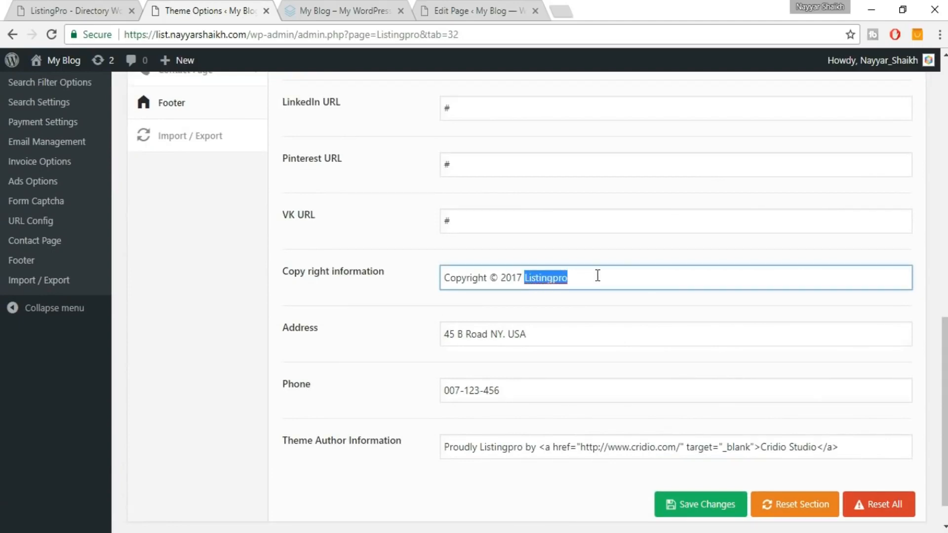
type("Blogg")
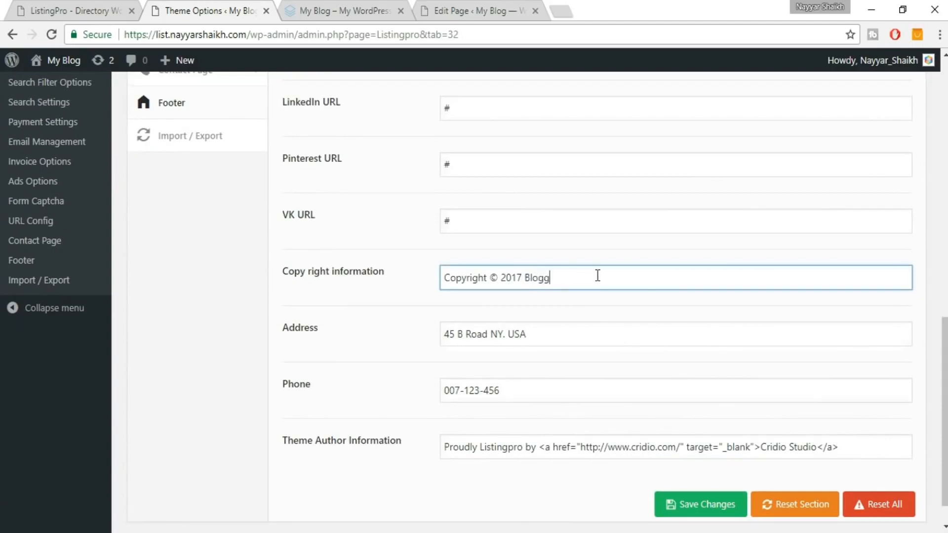
type("Dude")
left_click_drag(564, 336, 442, 338)
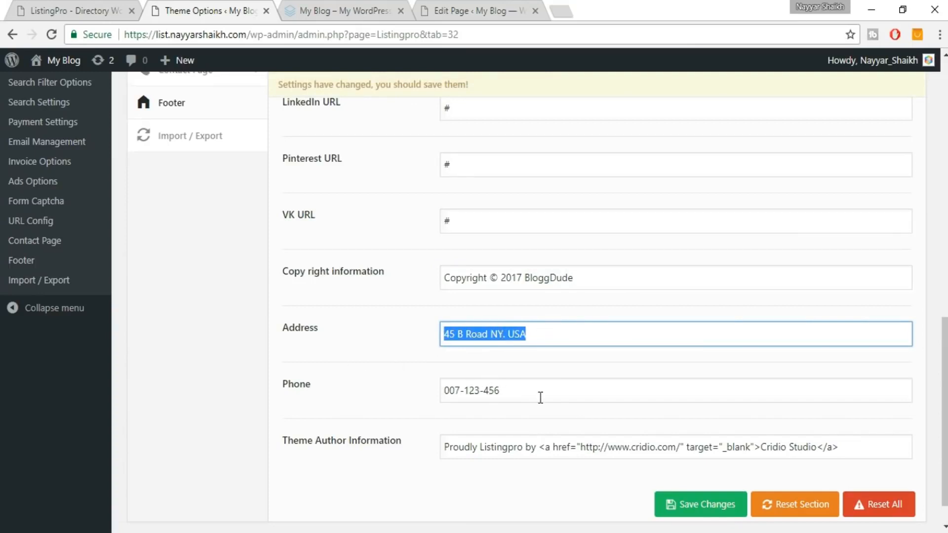
scroll(540, 397, "down", 1)
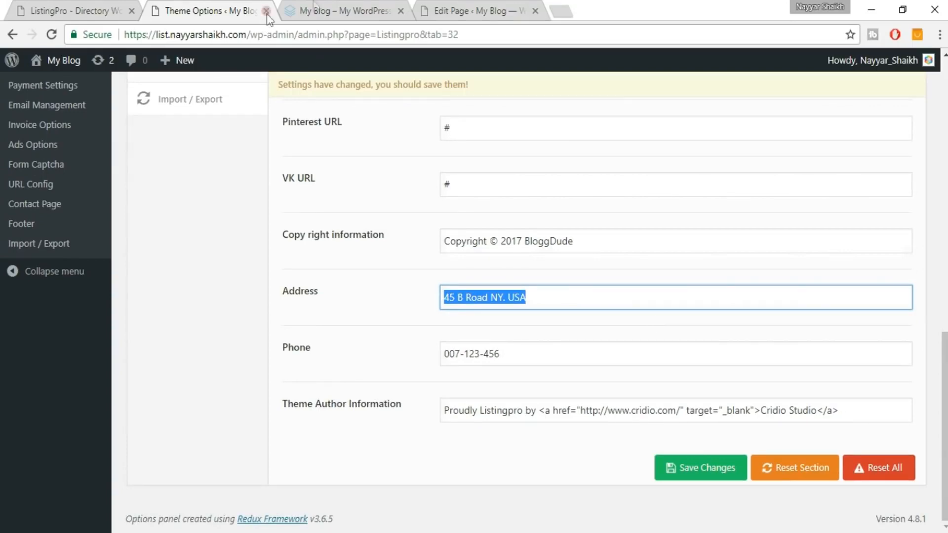
left_click(338, 10)
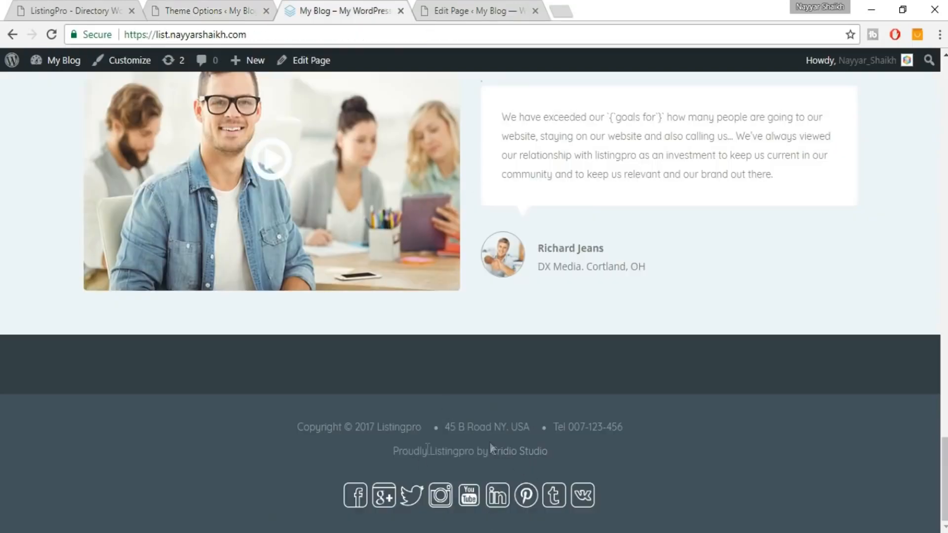
left_click(232, 2)
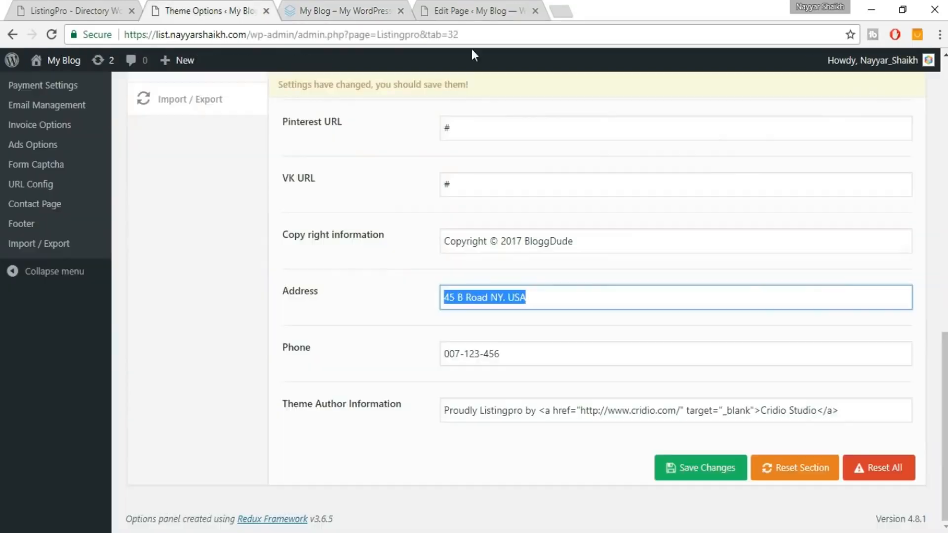
left_click_drag(763, 417, 810, 416)
left_click(356, 7)
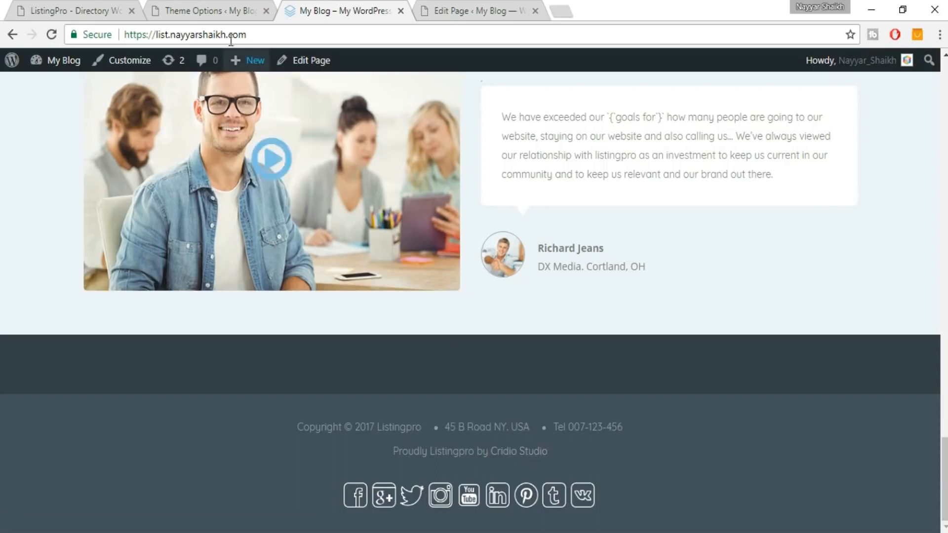
- Replace the studio name in the footer credit with the site author's name
left_click(224, 9)
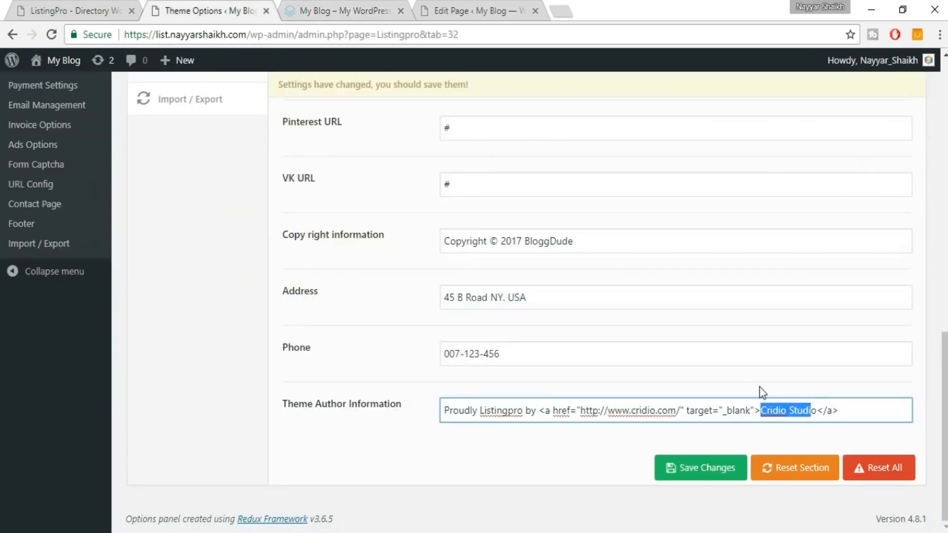
key("Delete")
key("Delete")
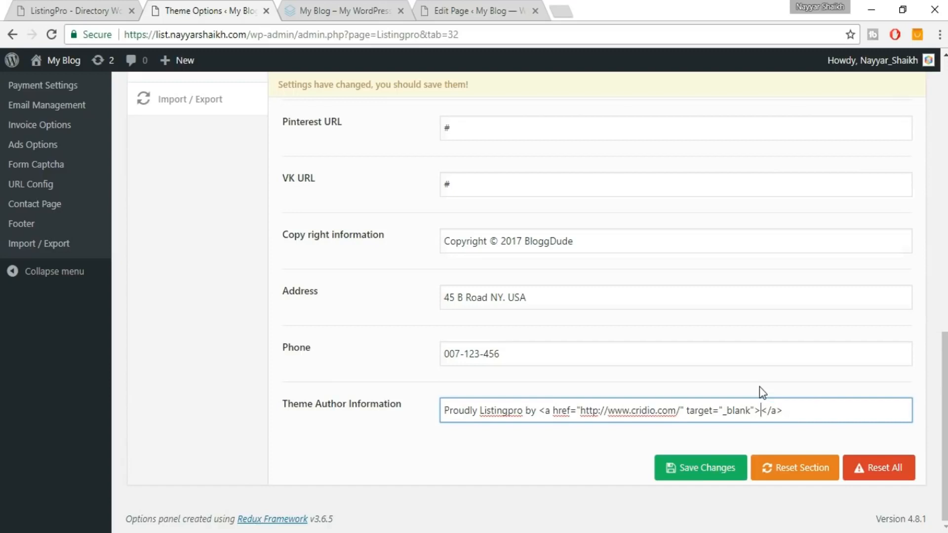
type("Nayyar Shaik")
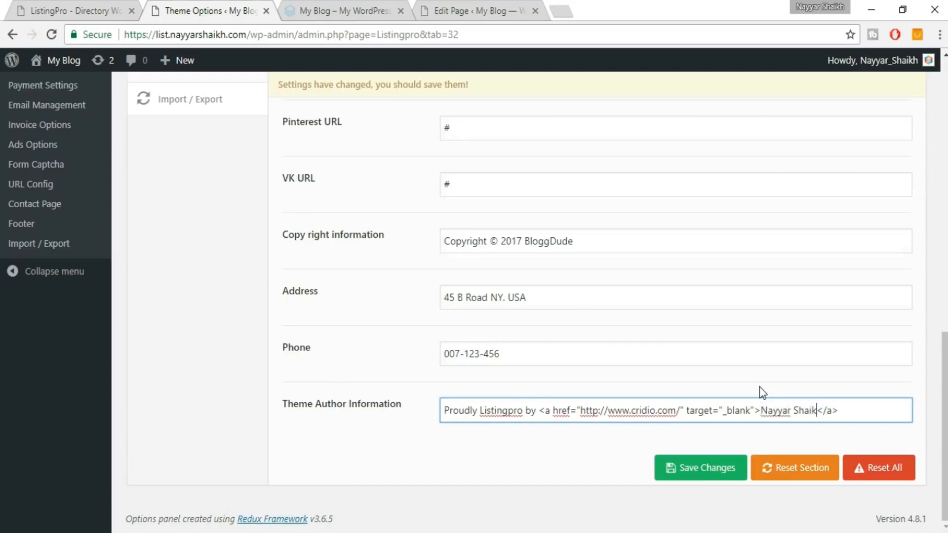
type("h")
left_click(363, 2)
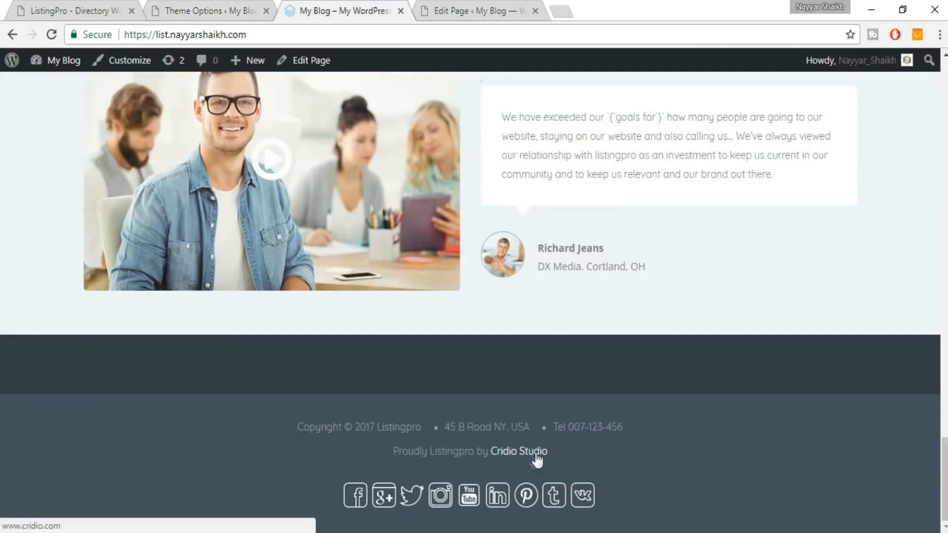
left_click(235, 9)
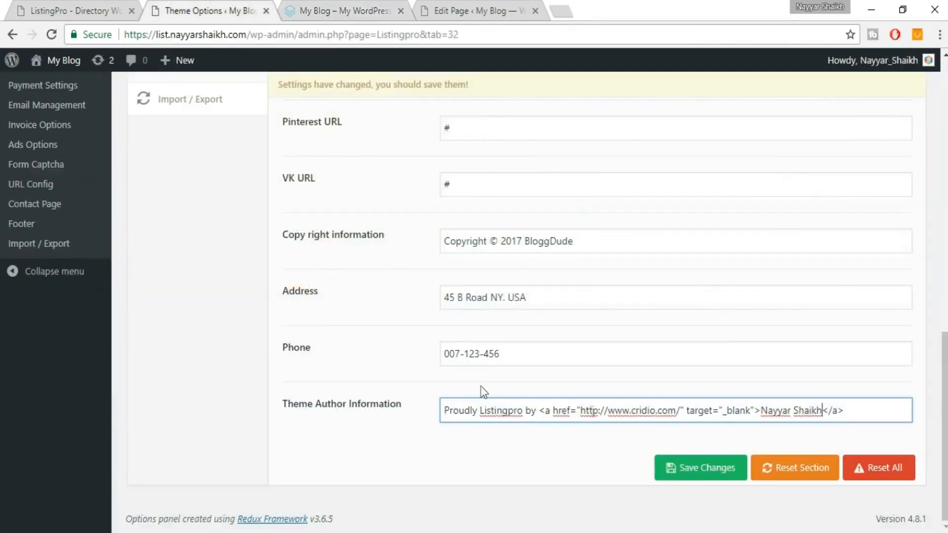
left_click(581, 411)
left_click_drag(581, 412, 682, 404)
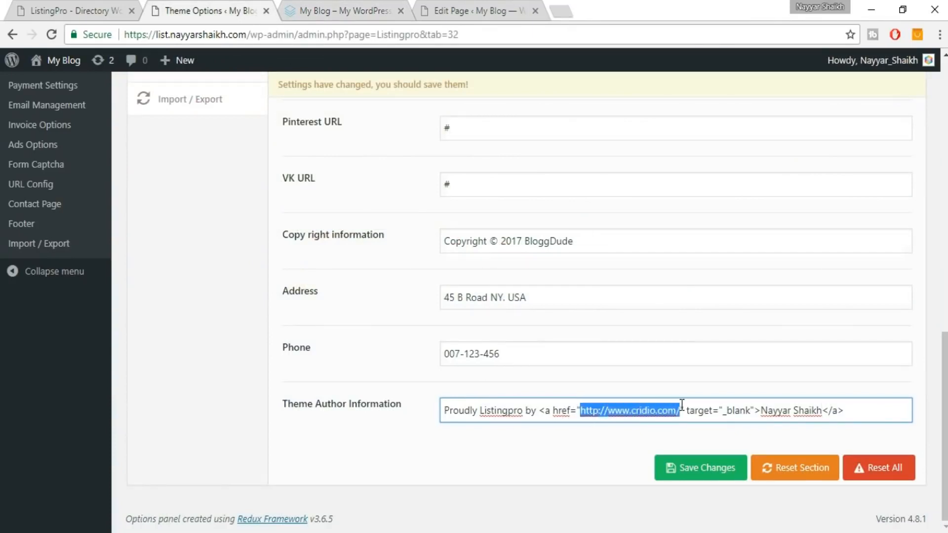
left_click(682, 405)
key("Left")
key("BackSpace")
key("BackSpace")
key("BackSpace")
key("BackSpace")
key("BackSpace")
key("BackSpace")
key("BackSpace")
key("BackSpace")
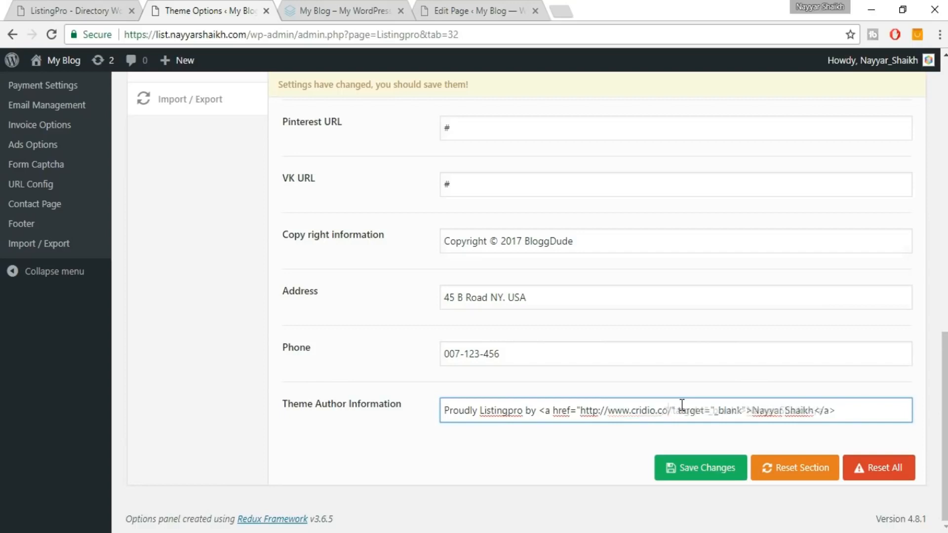
key("BackSpace")
key("BackSpace")
key("BackSpace")
key("BackSpace")
key("BackSpace")
key("BackSpace")
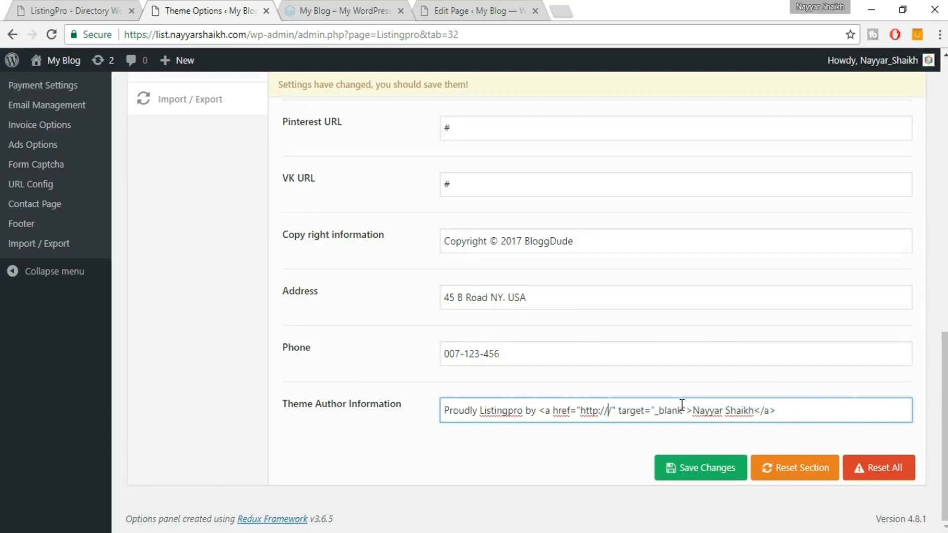
type("www.blo")
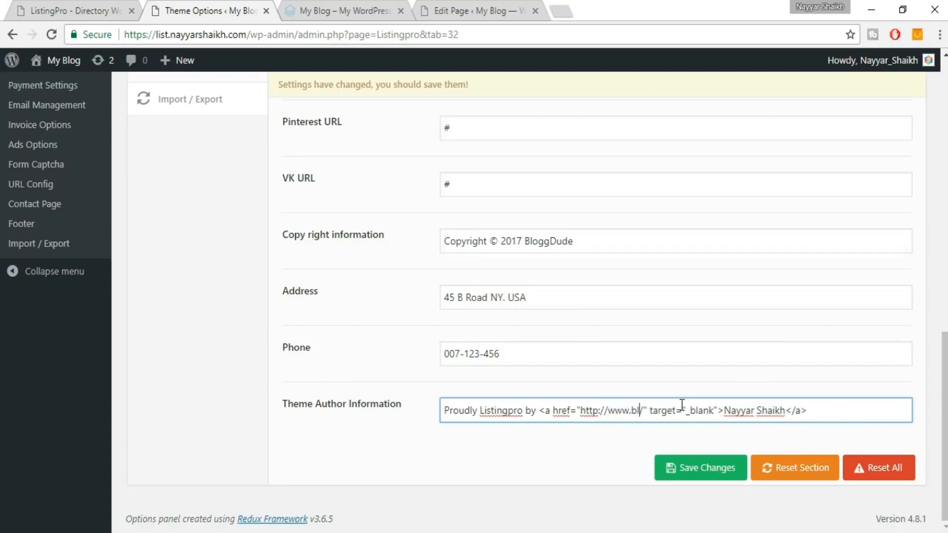
type("gdude.com")
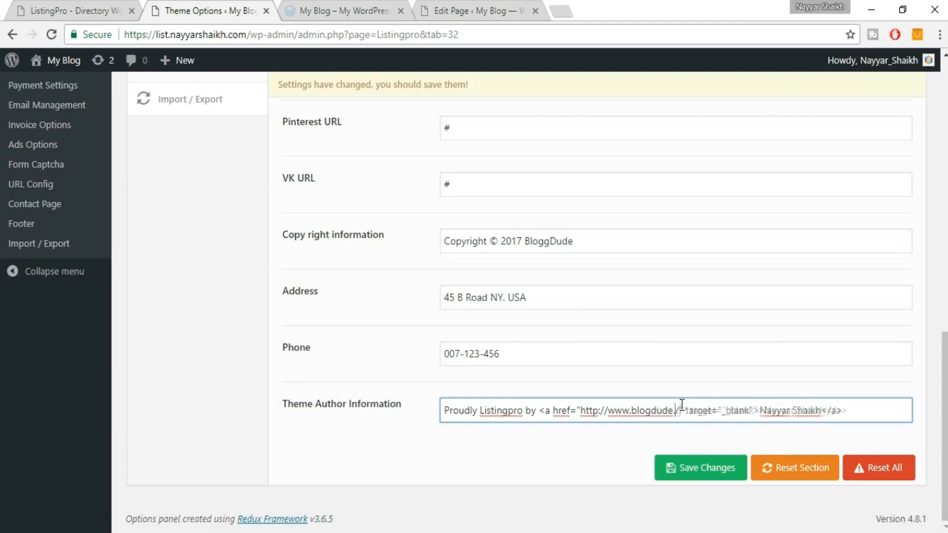
left_click(651, 416)
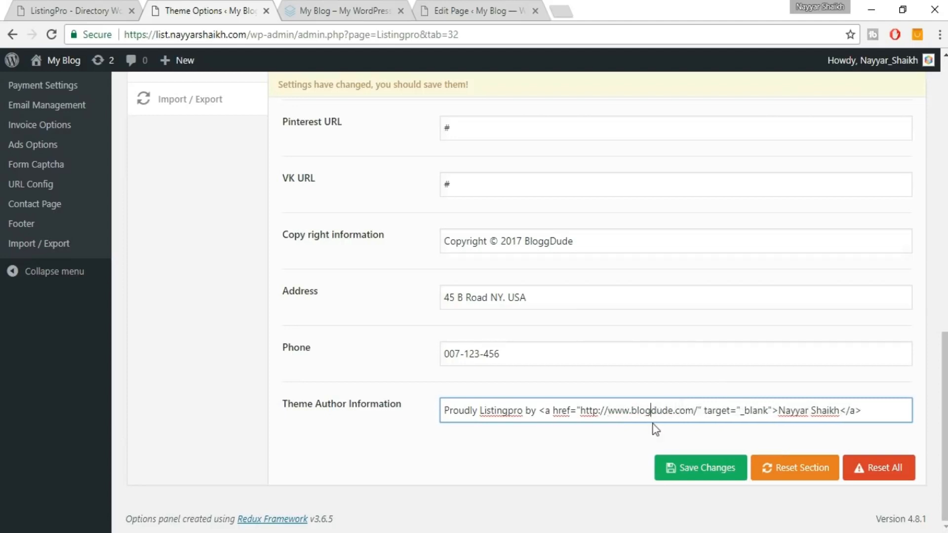
type("g")
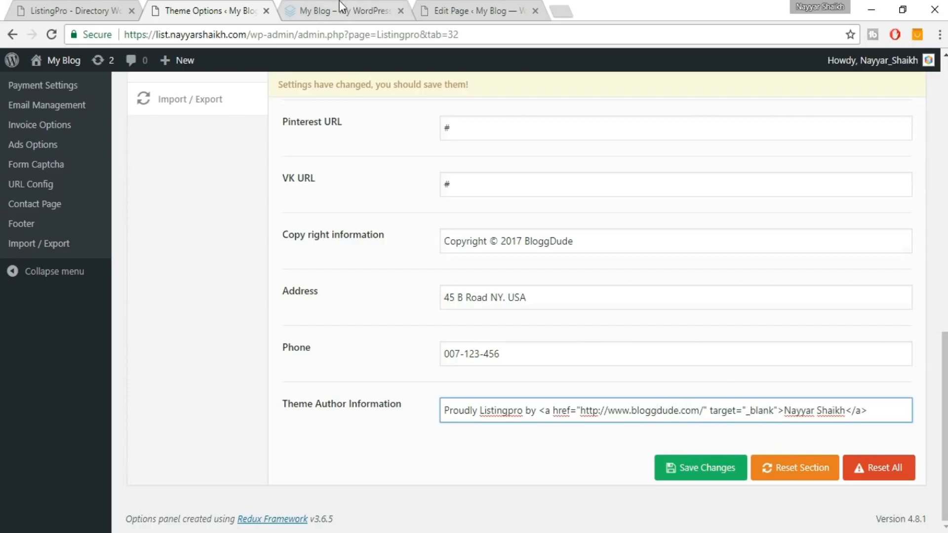
- Save the footer settings after comparing with the live site's footer
left_click(349, 10)
left_click(213, 10)
left_click(686, 471)
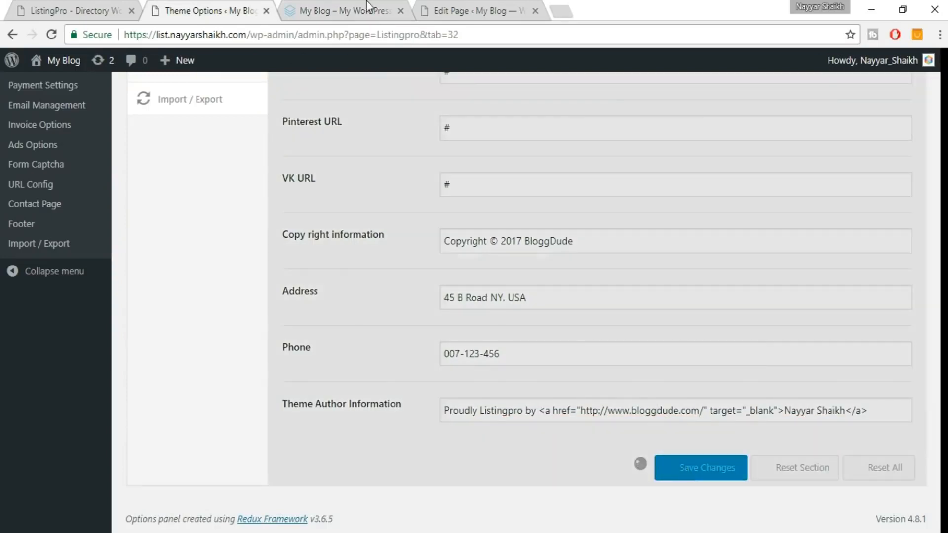
left_click(366, 10)
left_click(377, 36)
- Reload the live site to check the new footer, then view the ListingPro demo preview
key("Return")
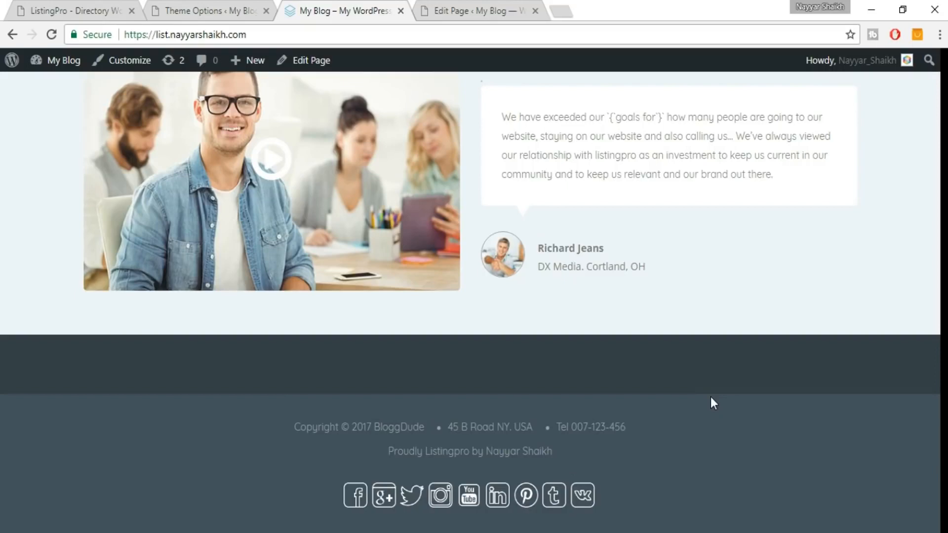
left_click(55, 10)
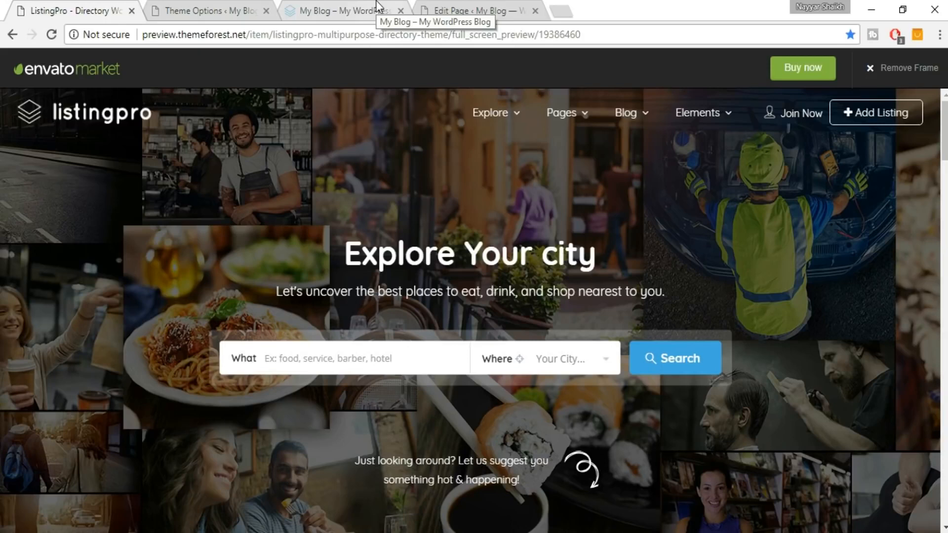
- Open the ListingPro Ads Options and review the ad prices 10, 20 and 50
left_click(163, 11)
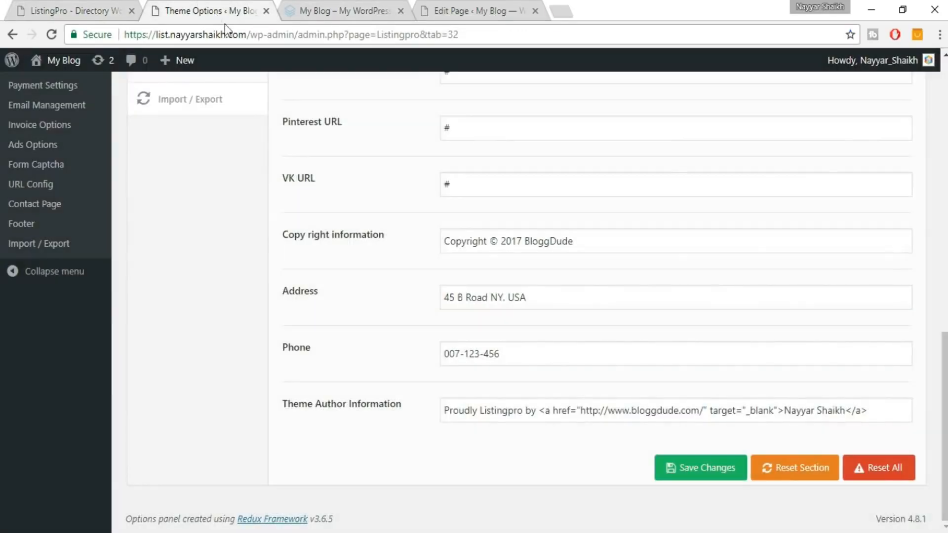
scroll(327, 197, "up", 8)
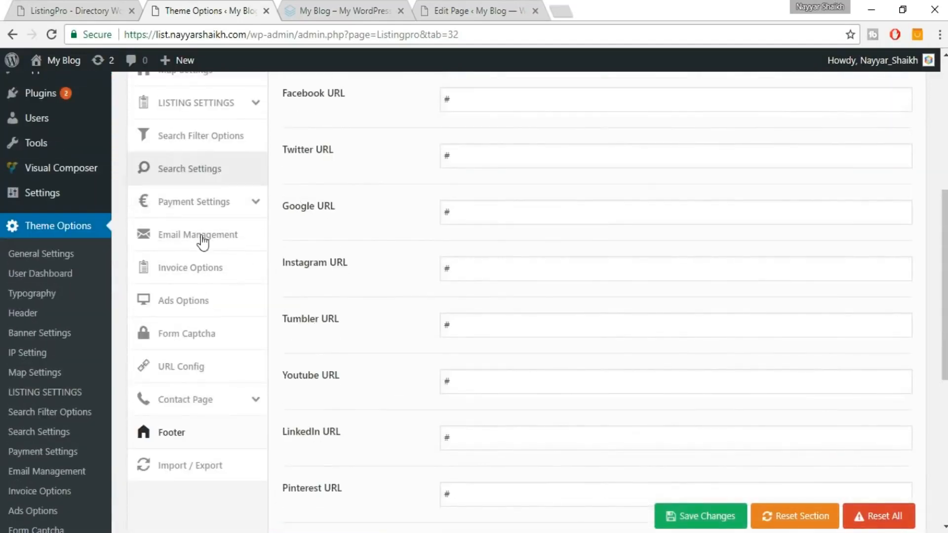
left_click(202, 308)
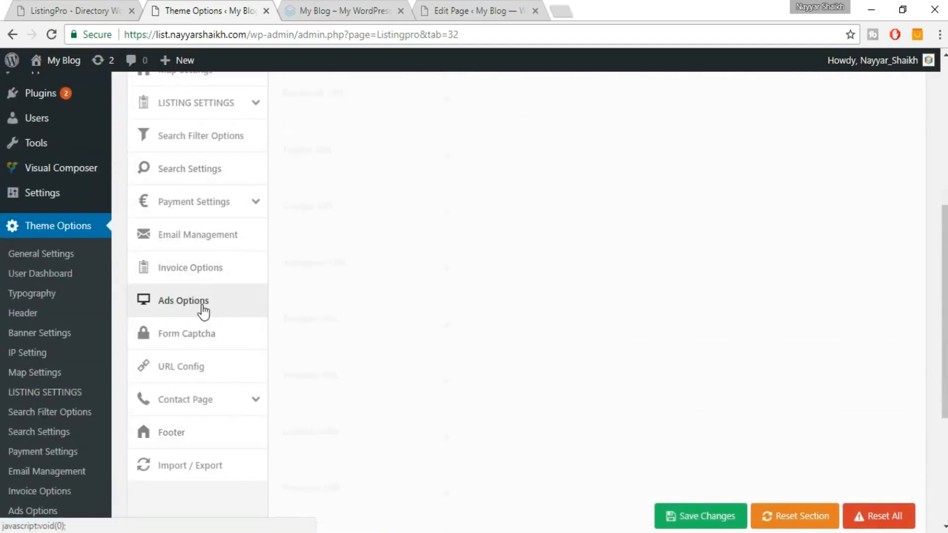
scroll(920, 309, "up", 2)
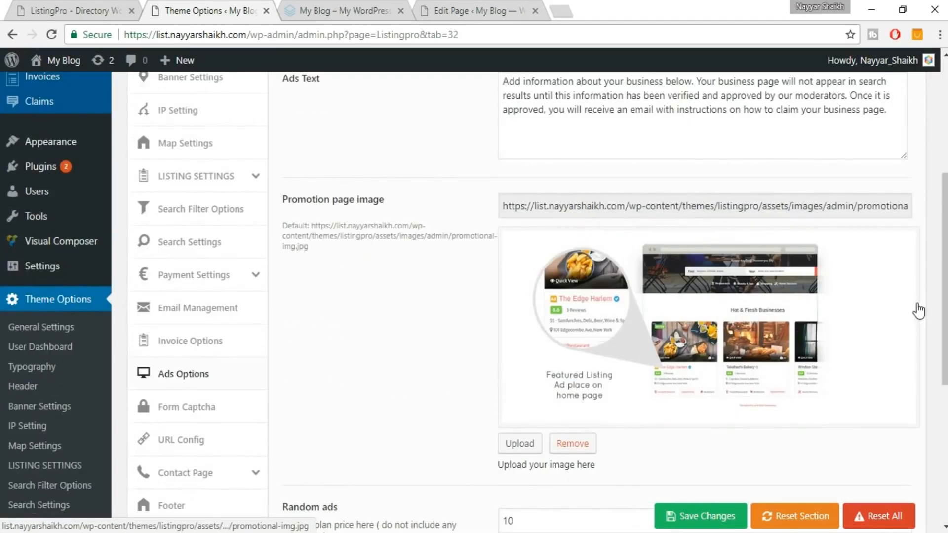
scroll(730, 315, "up", 5)
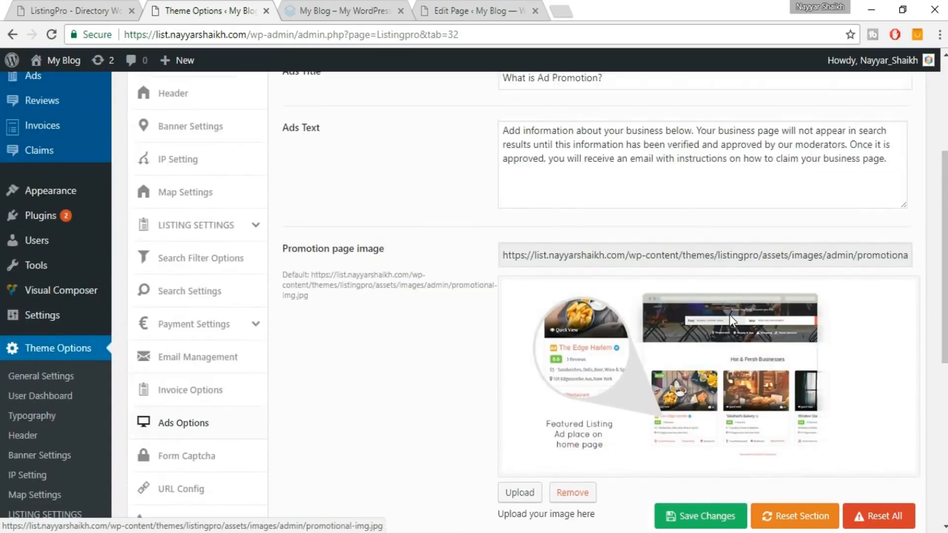
scroll(731, 321, "down", 10)
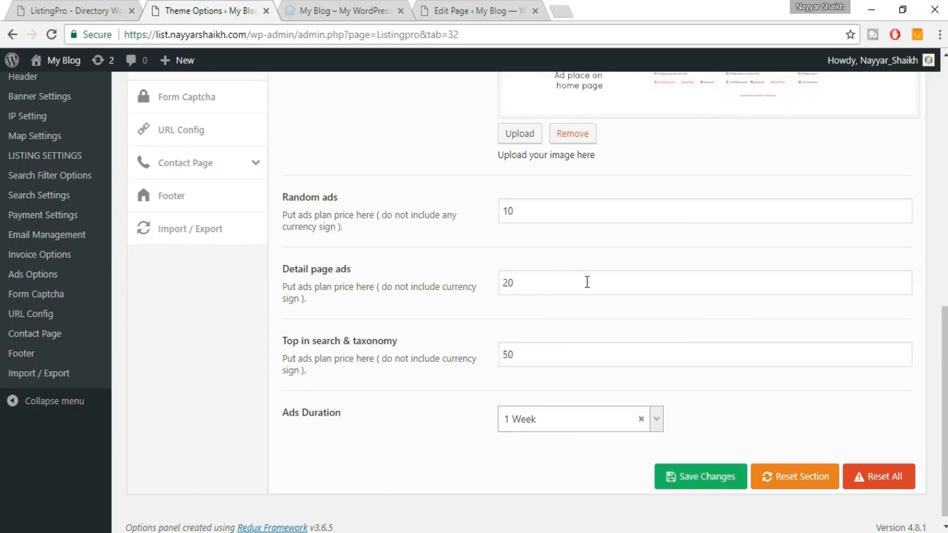
scroll(587, 282, "down", 1)
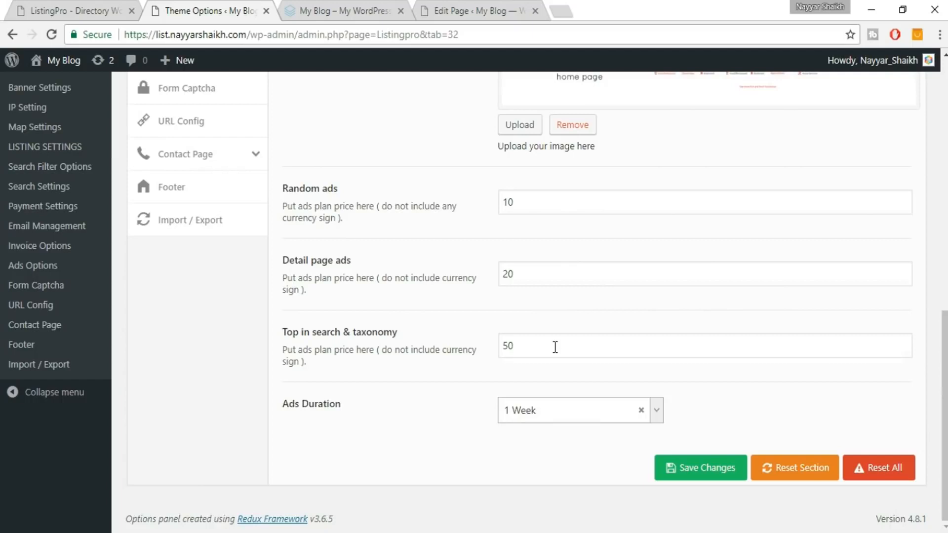
left_click_drag(535, 351, 501, 345)
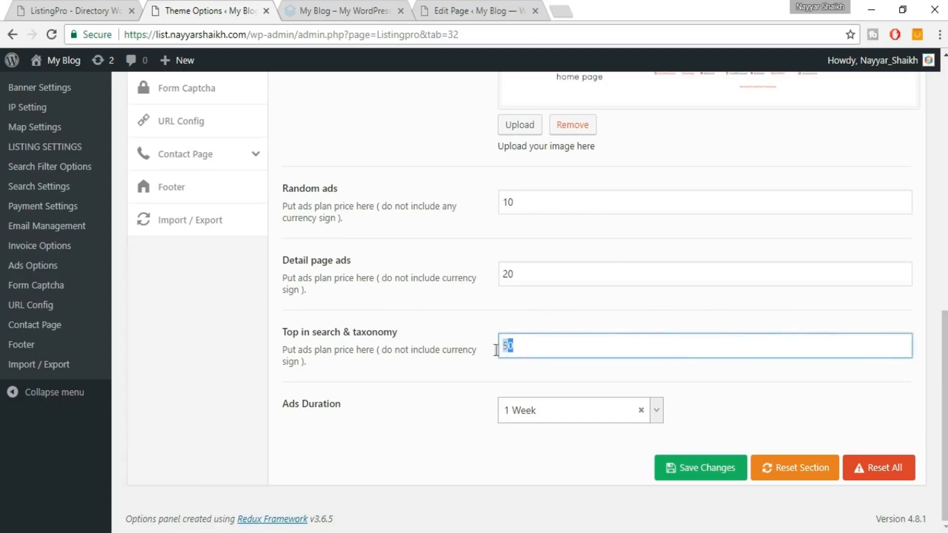
left_click(528, 344)
- Keep Ads Duration at 1 Week and save the Ads Options
left_click(570, 417)
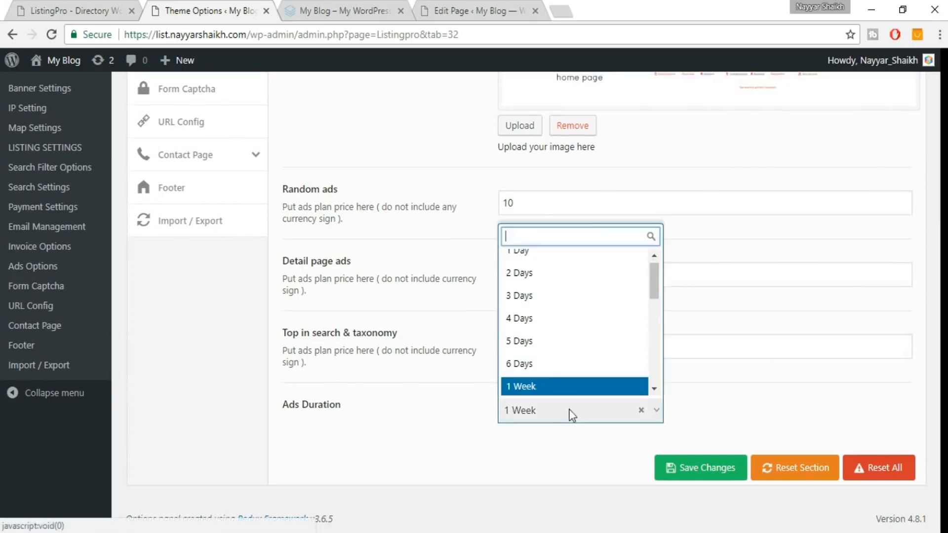
left_click(572, 416)
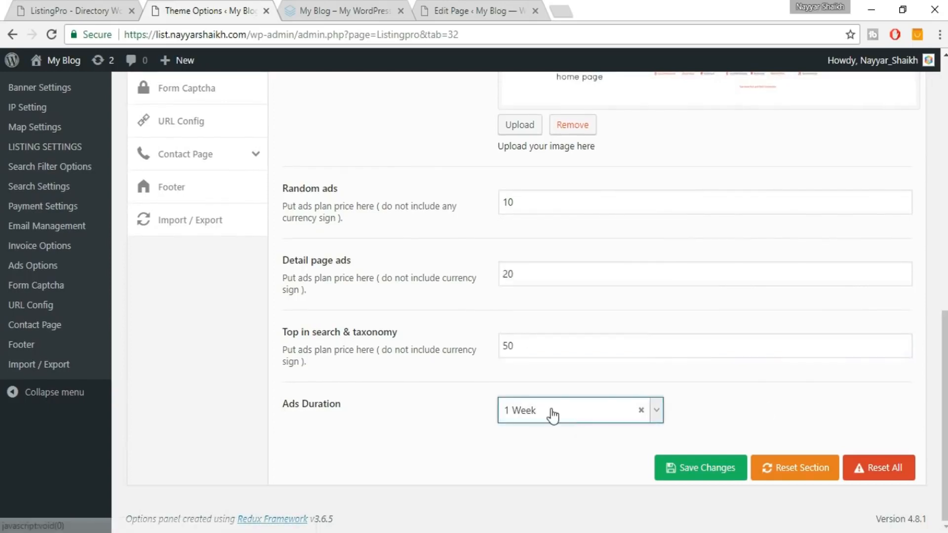
scroll(614, 301, "up", 5)
scroll(612, 301, "up", 5)
scroll(612, 301, "down", 10)
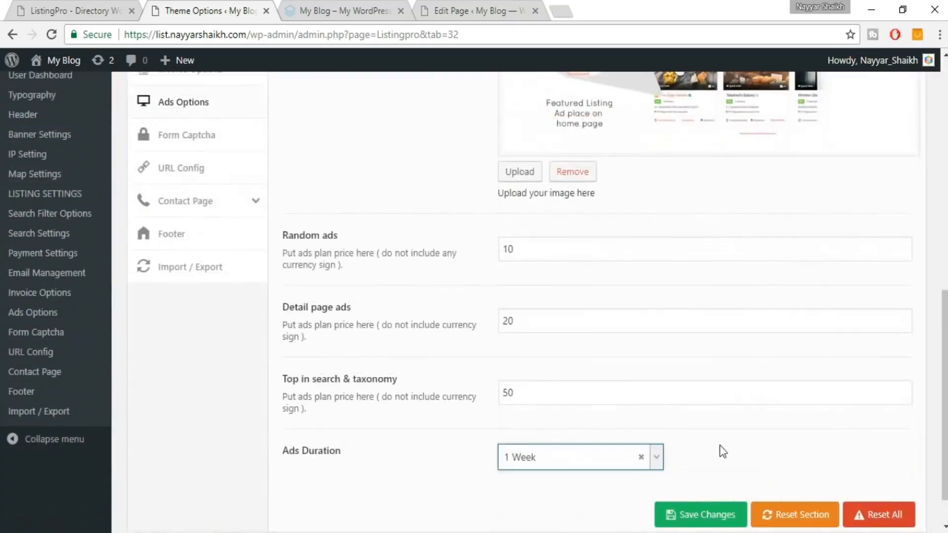
left_click(709, 481)
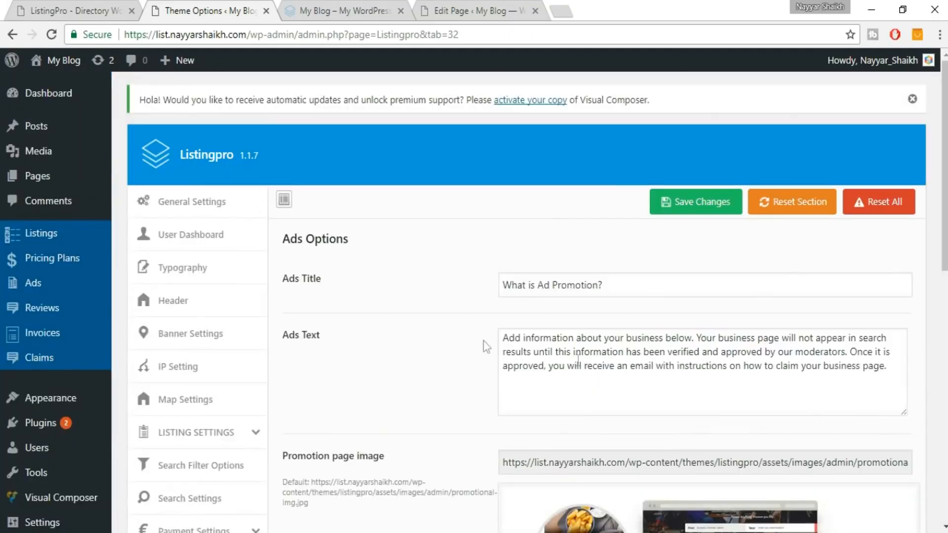
mouse_move(41, 285)
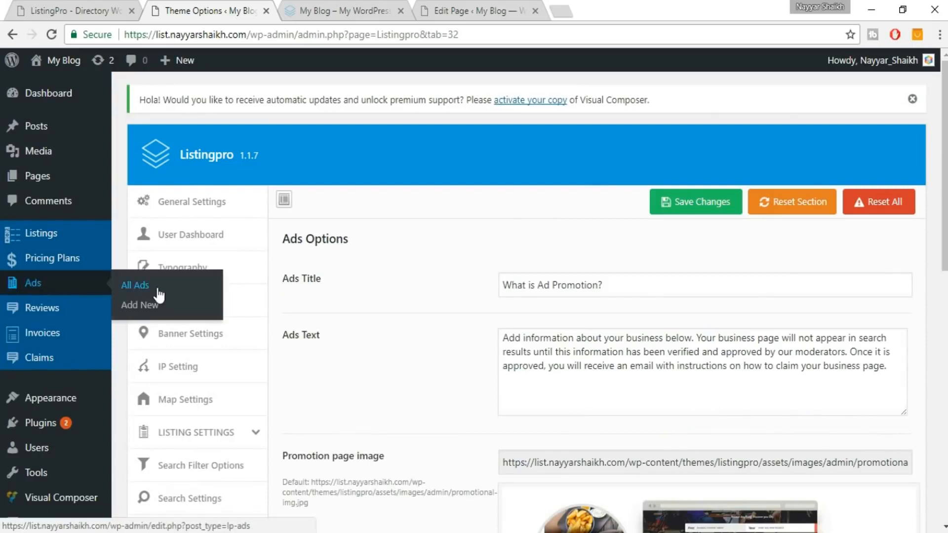
- Start a new ad titled 'Sushi Kashiba'
left_click(150, 306)
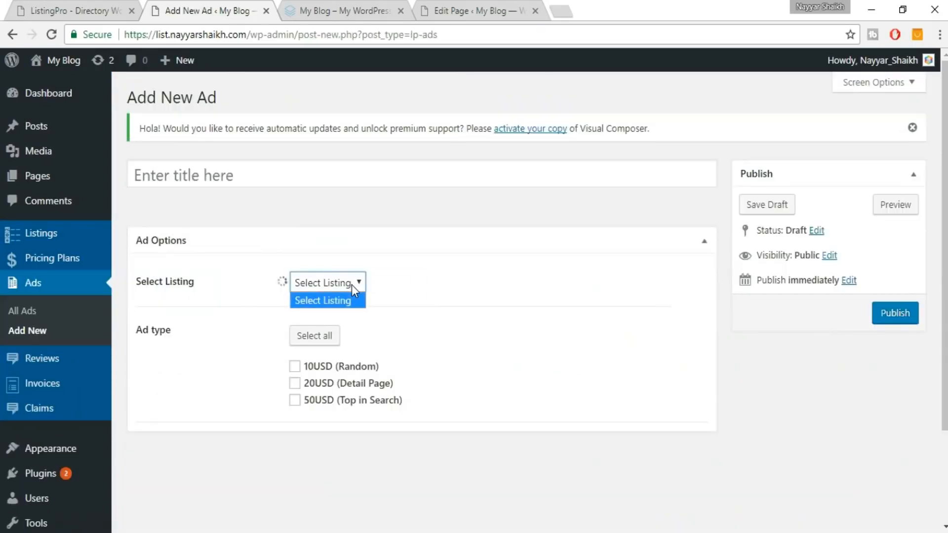
left_click(351, 285)
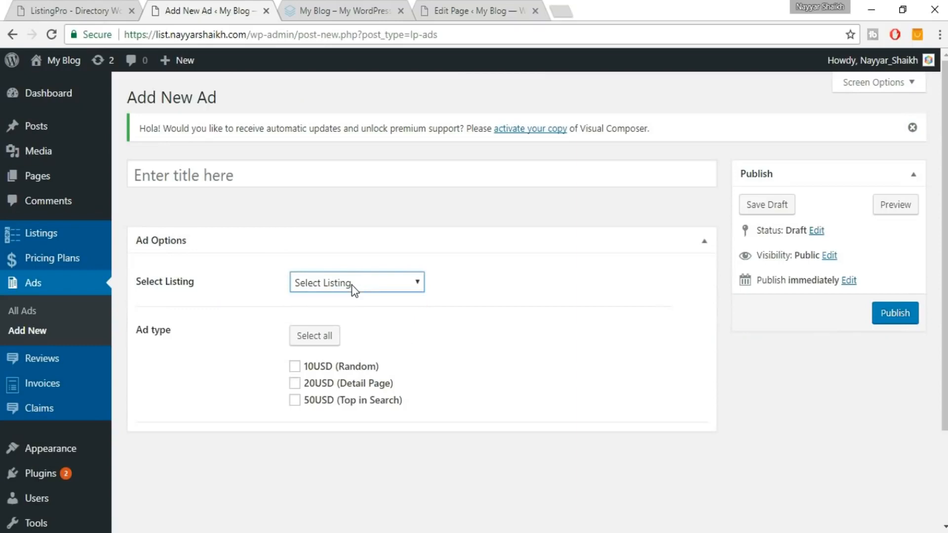
left_click(273, 178)
left_click(377, 286)
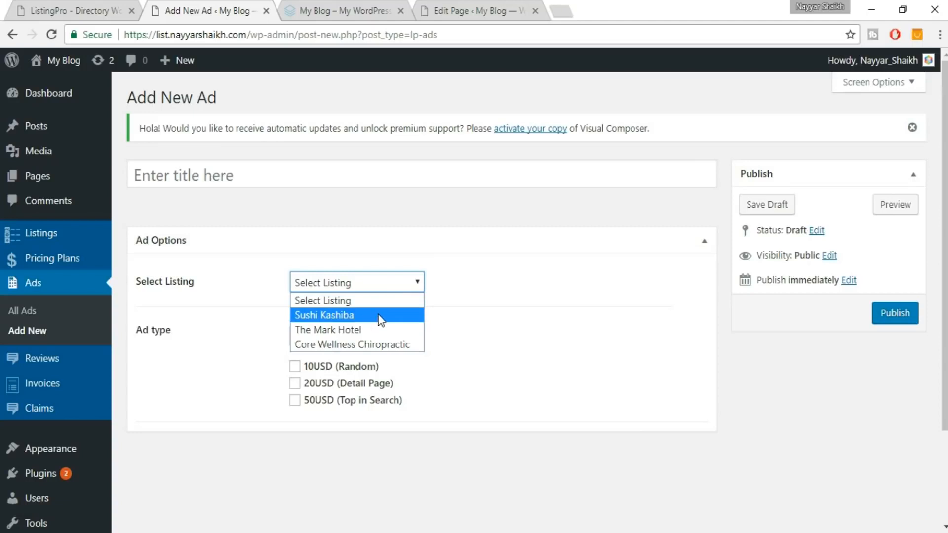
left_click(402, 160)
left_click(403, 161)
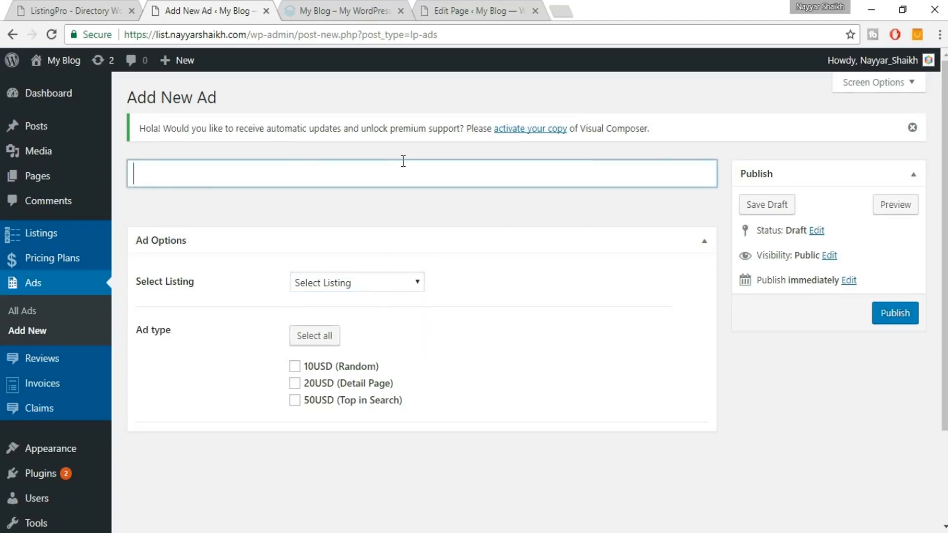
type("Sushi Kashiba")
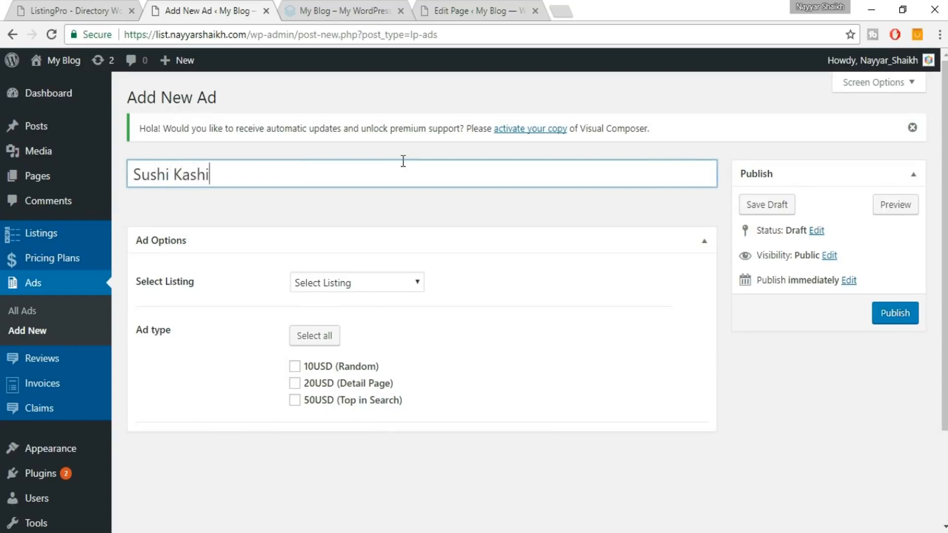
- Target the Sushi Kashiba listing with the 50USD Top in Search type and publish the ad
left_click(364, 279)
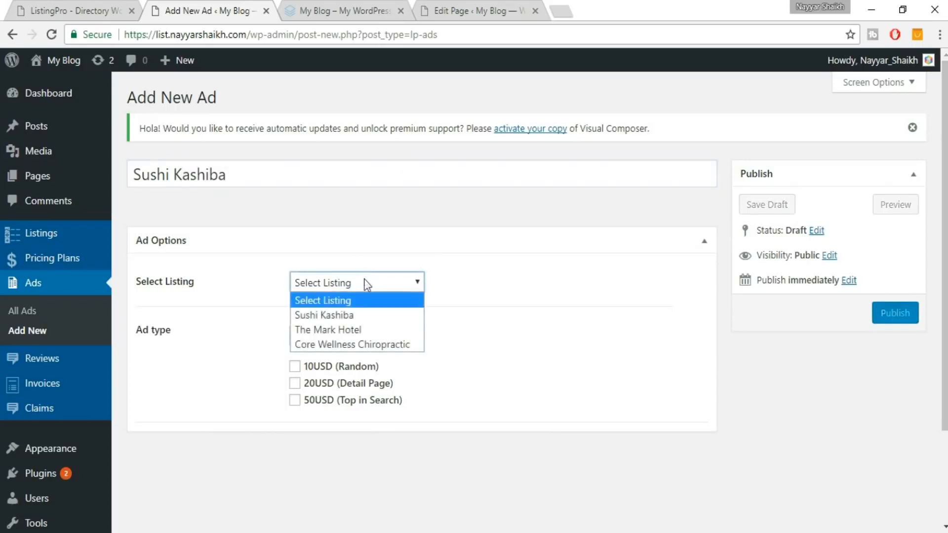
left_click(357, 319)
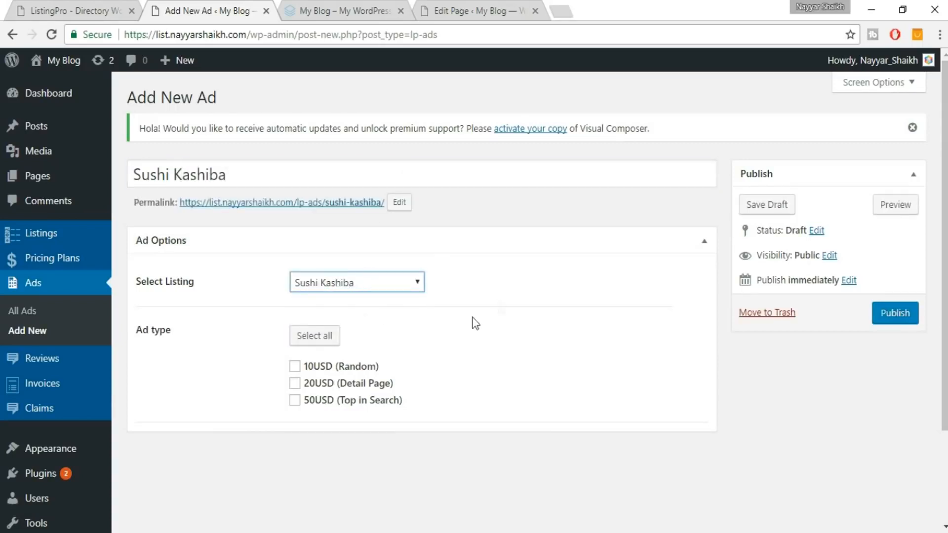
left_click(295, 402)
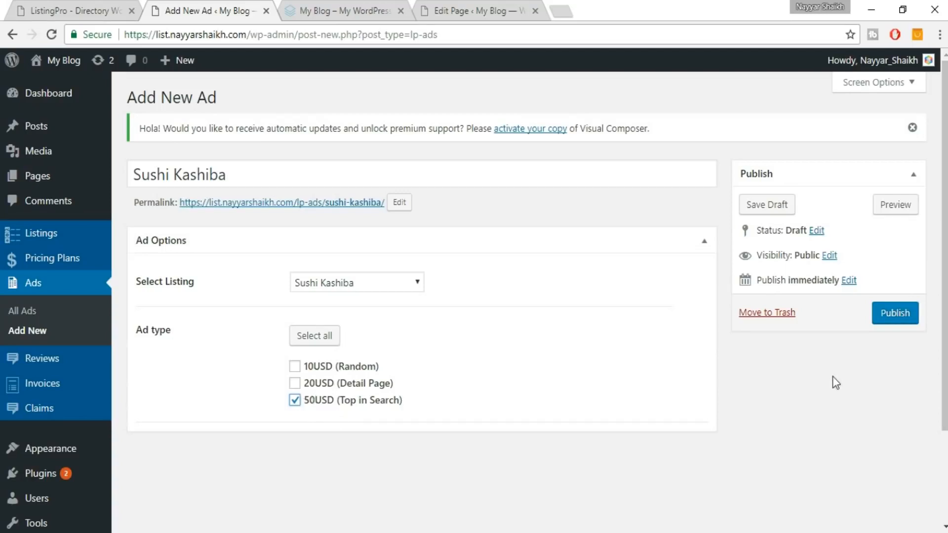
left_click(910, 316)
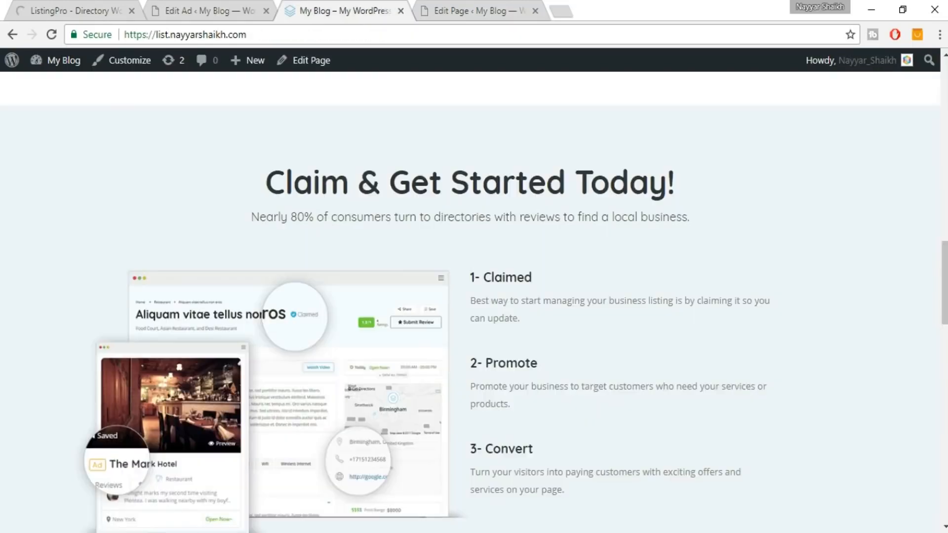
scroll(474, 302, "up", 20)
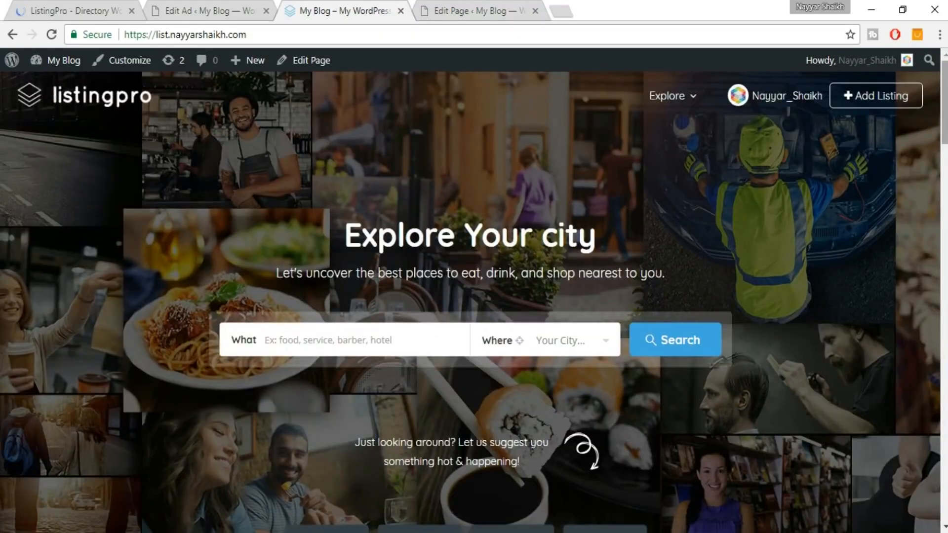
- Search the Hotels category and confirm the Sushi Kashiba ad appears in the results
left_click(327, 348)
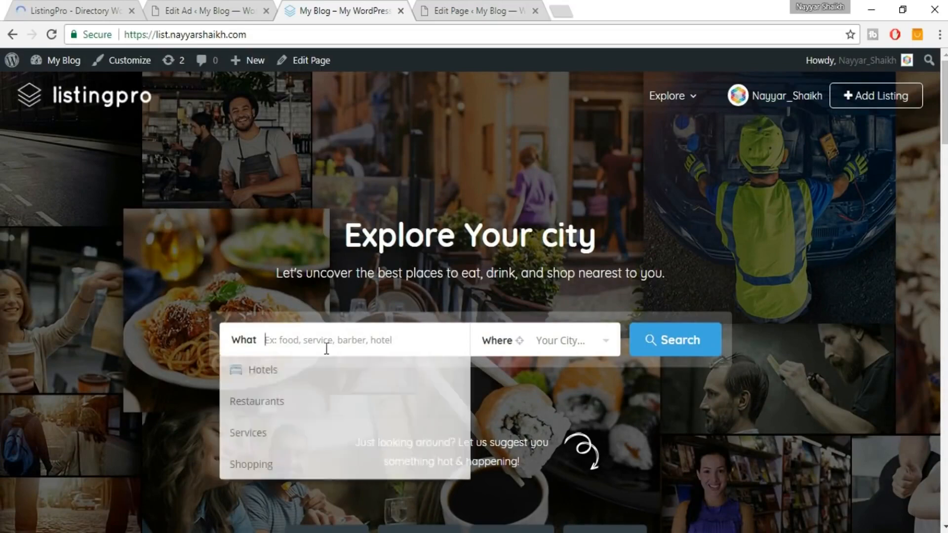
left_click(303, 374)
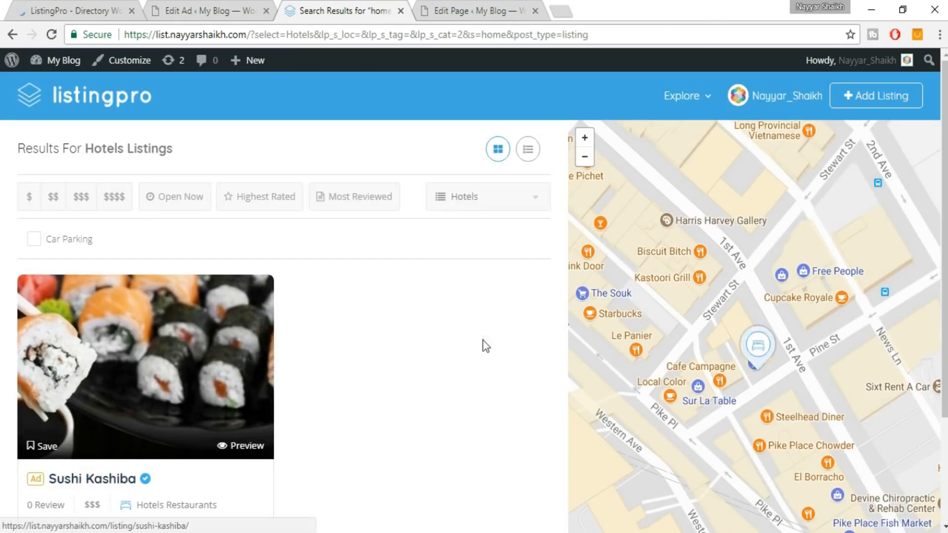
scroll(486, 346, "down", 3)
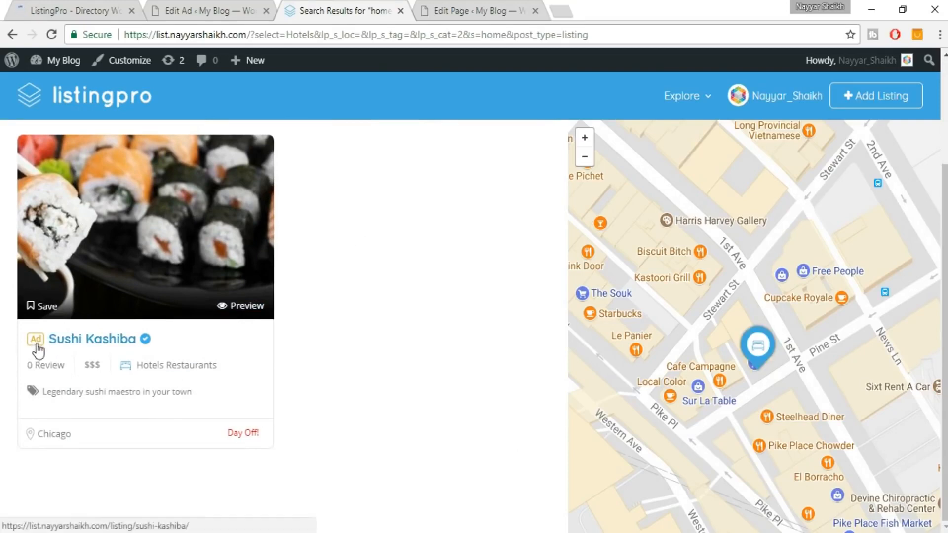
scroll(441, 392, "up", 3)
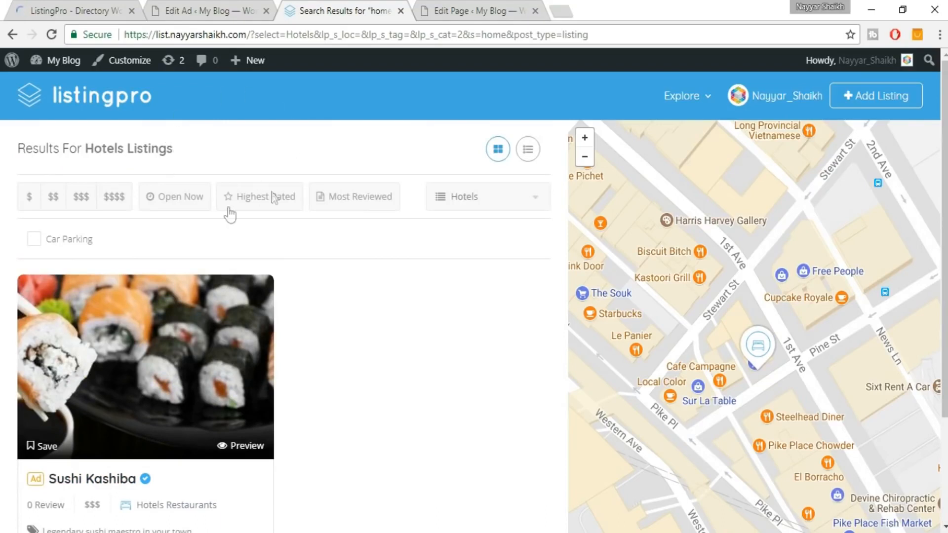
scroll(366, 249, "down", 2)
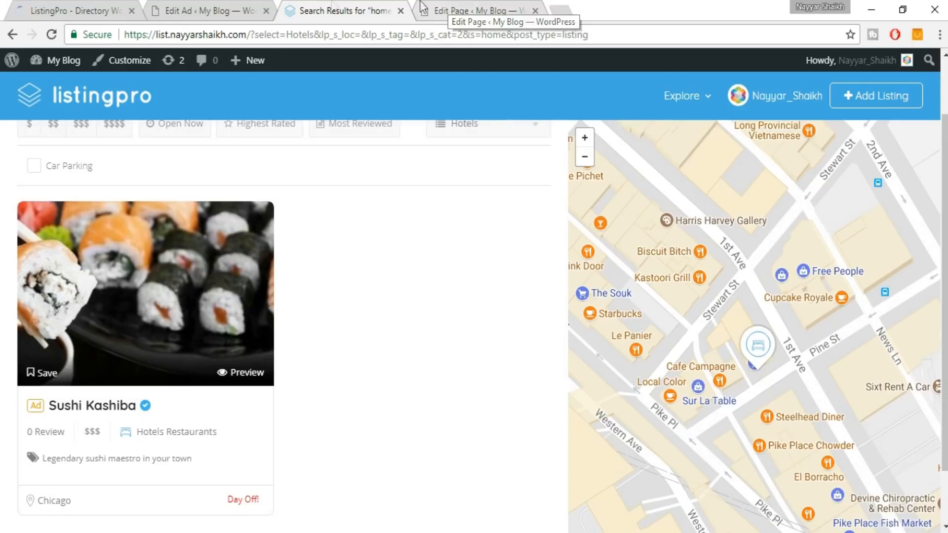
left_click(178, 6)
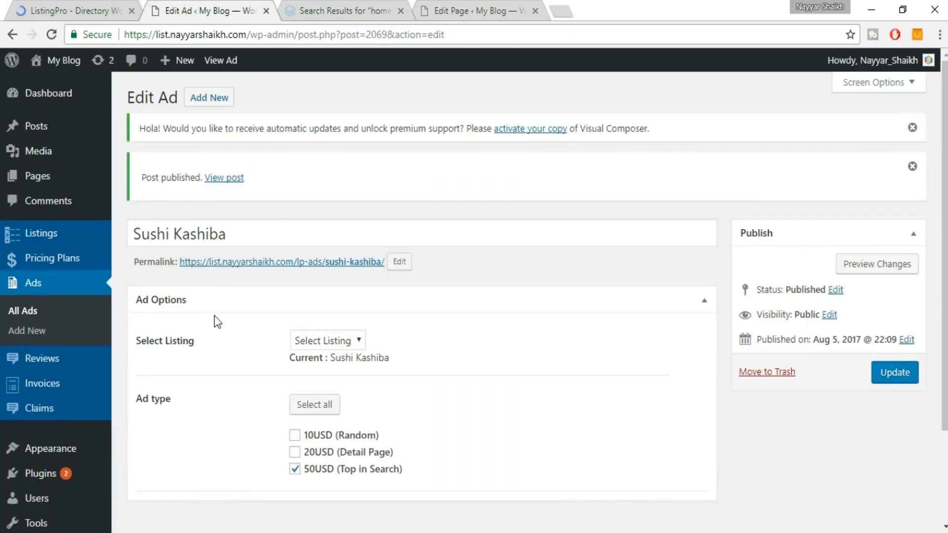
- Go to the Pages list and start a new page
scroll(70, 385, "down", 3)
mouse_move(69, 332)
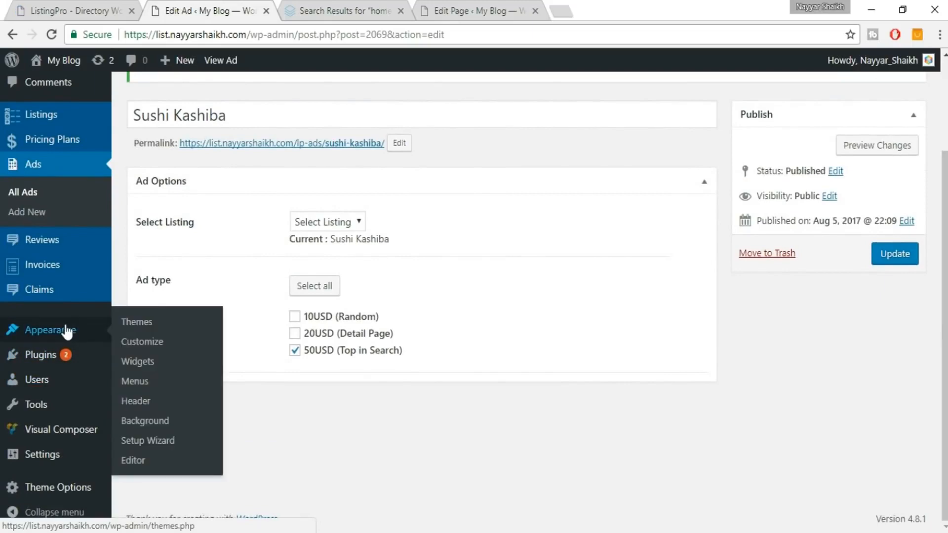
scroll(589, 342, "up", 3)
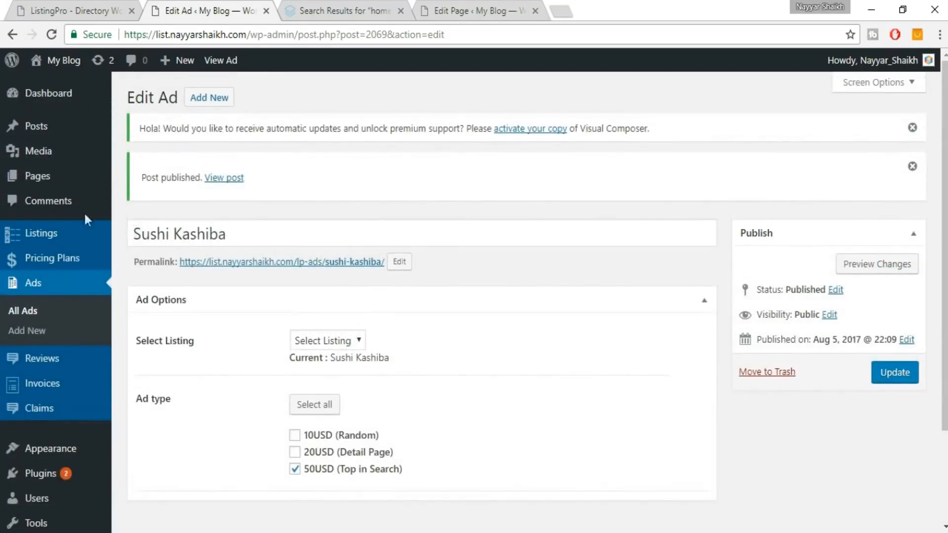
left_click(69, 176)
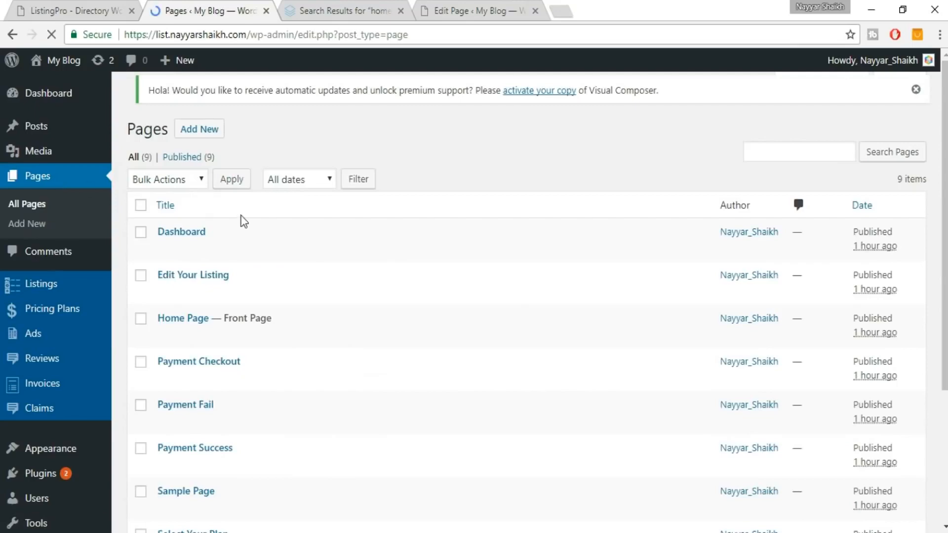
scroll(299, 245, "down", 3)
scroll(298, 245, "down", 2)
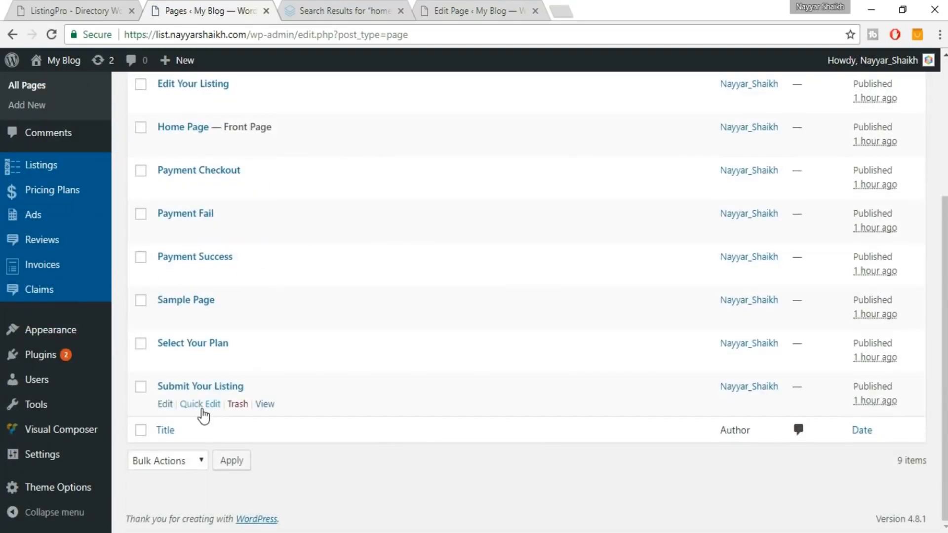
scroll(249, 249, "up", 2)
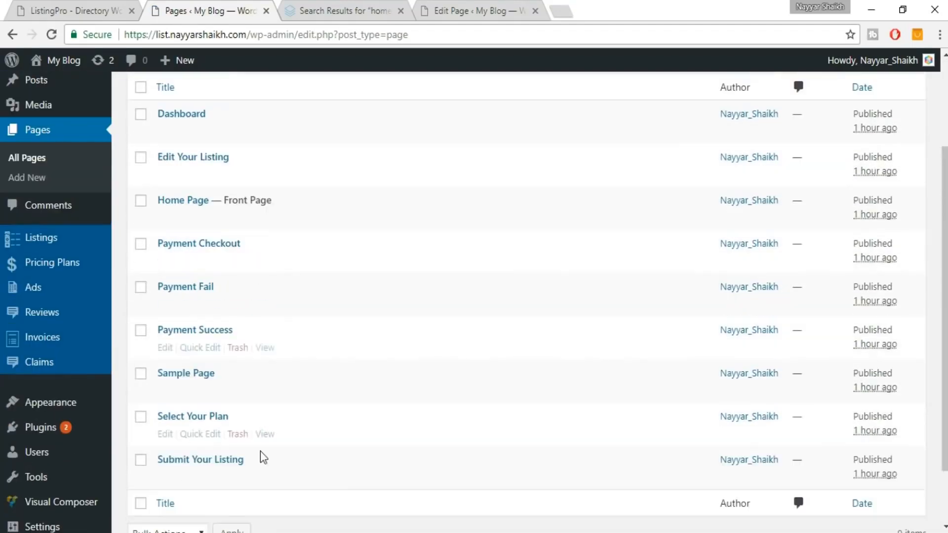
scroll(245, 437, "up", 1)
scroll(244, 435, "up", 2)
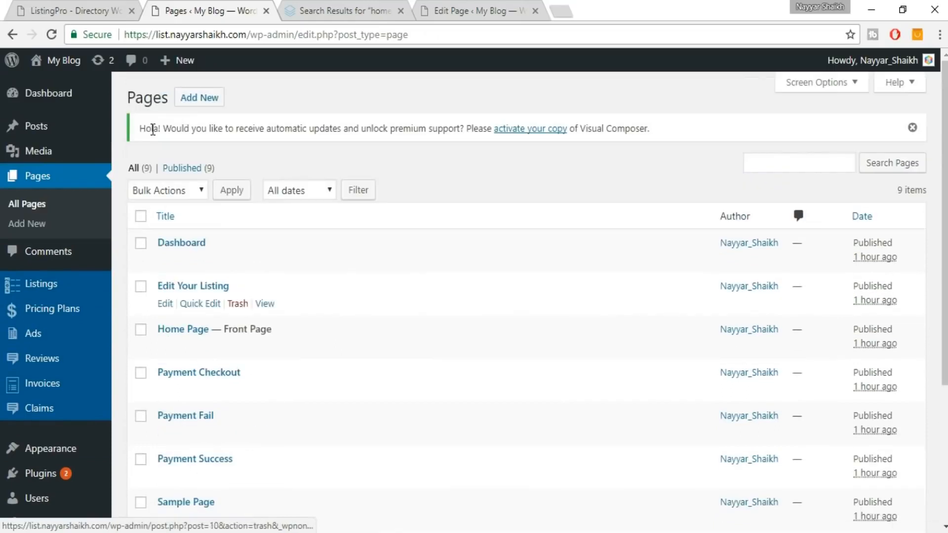
left_click(203, 104)
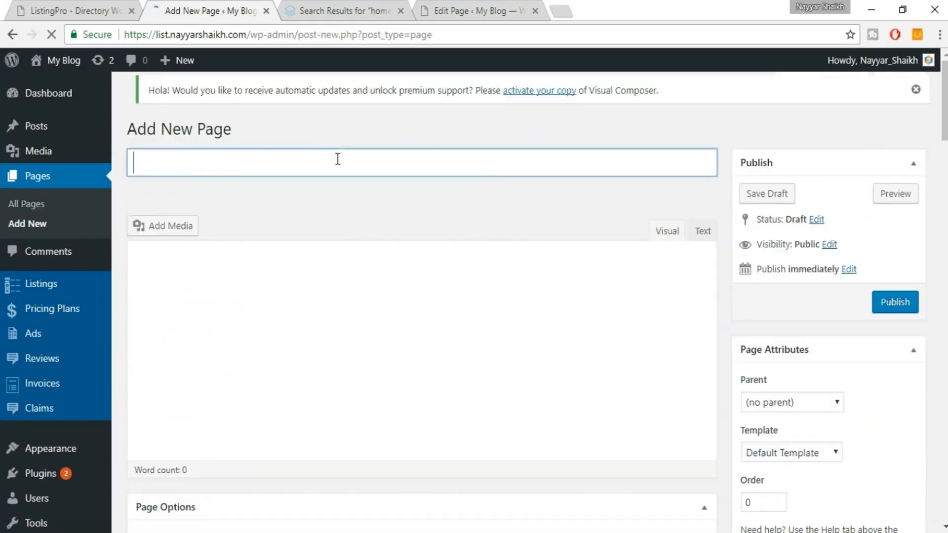
- Title the page 'Contact Us', set the Contact Page template and publish it
type("Contact Us")
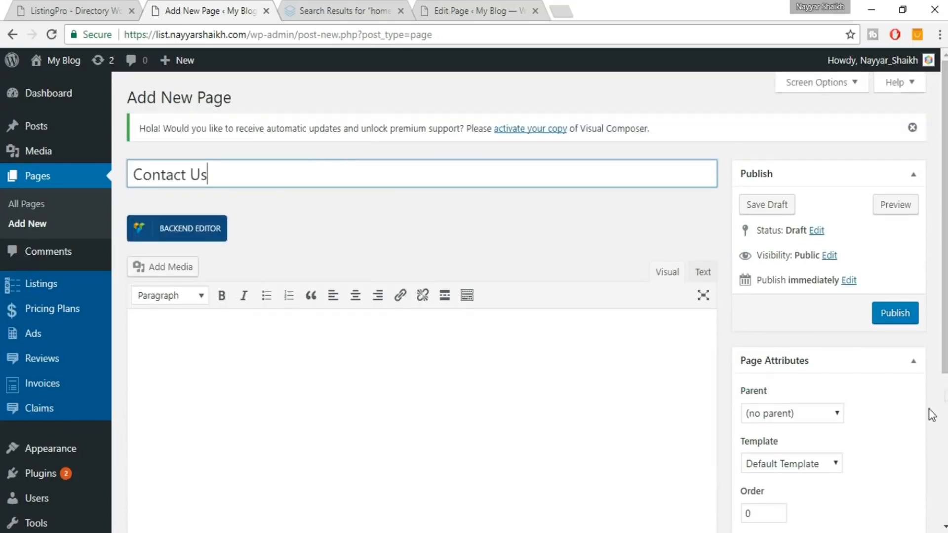
scroll(870, 434, "down", 1)
left_click(816, 390)
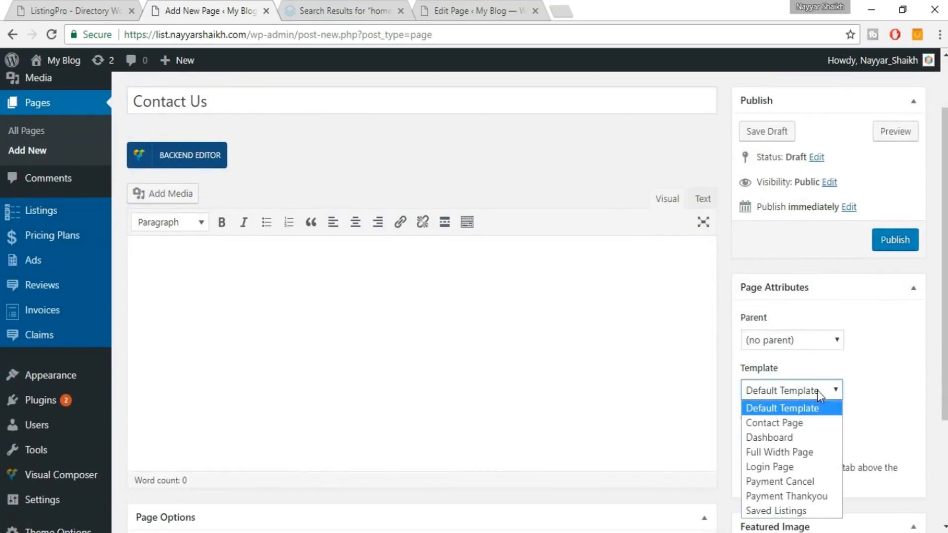
left_click(801, 423)
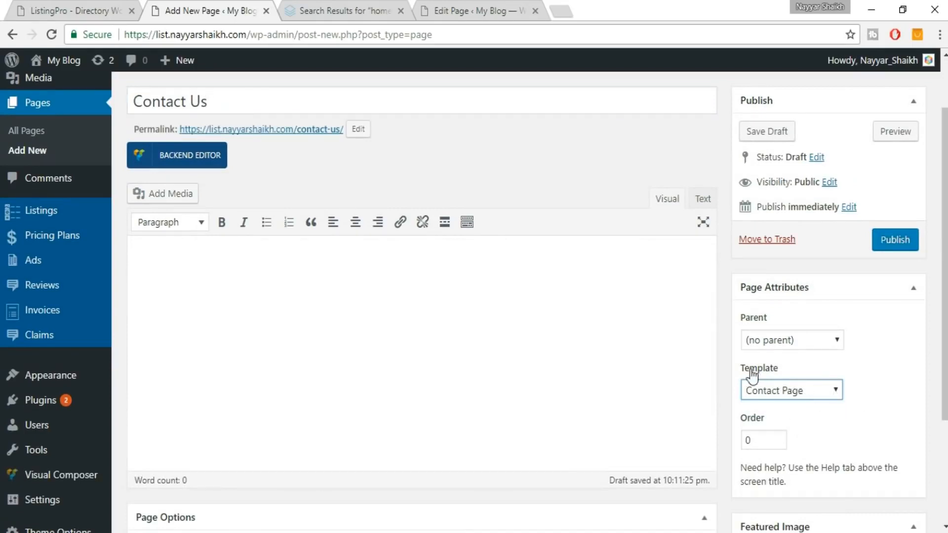
left_click(906, 241)
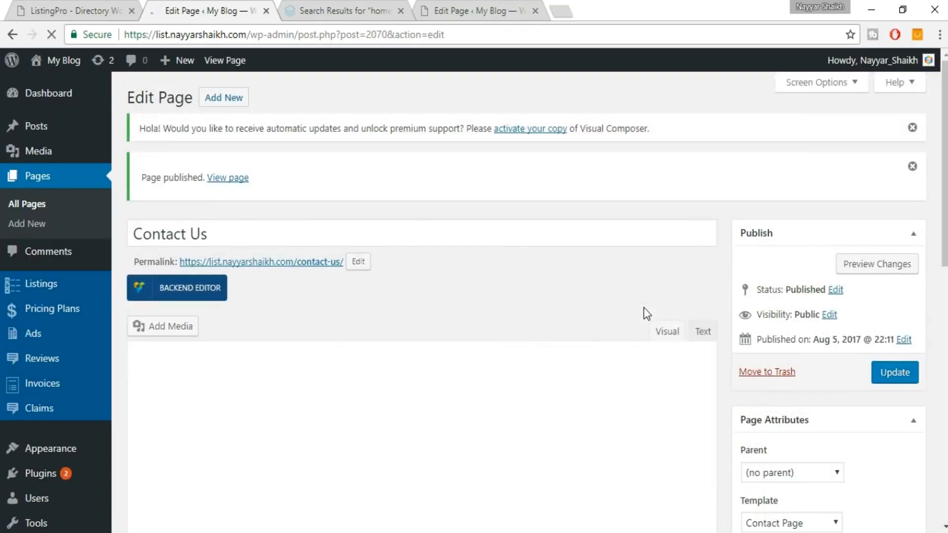
- Open the Theme Options Contact Page settings and select the Your Address text
scroll(502, 291, "down", 5)
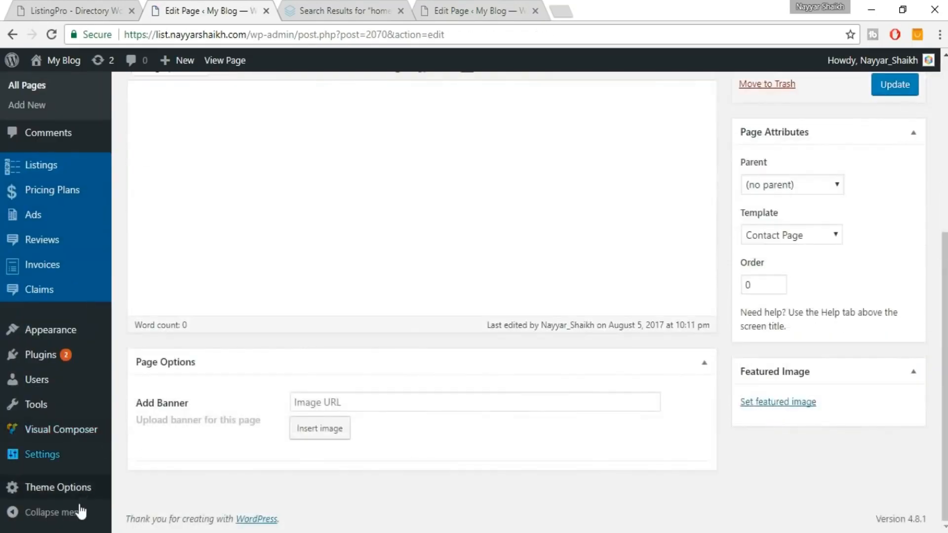
mouse_move(82, 493)
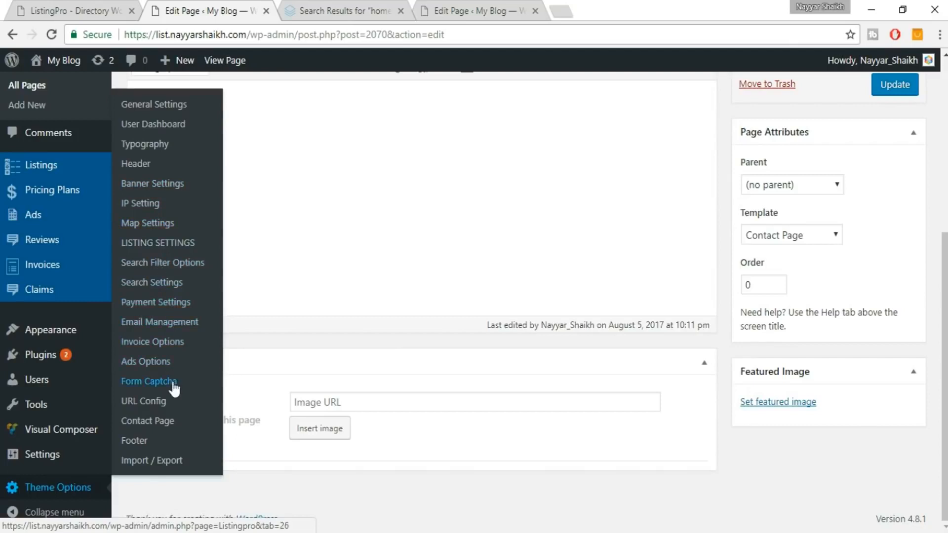
left_click(168, 426)
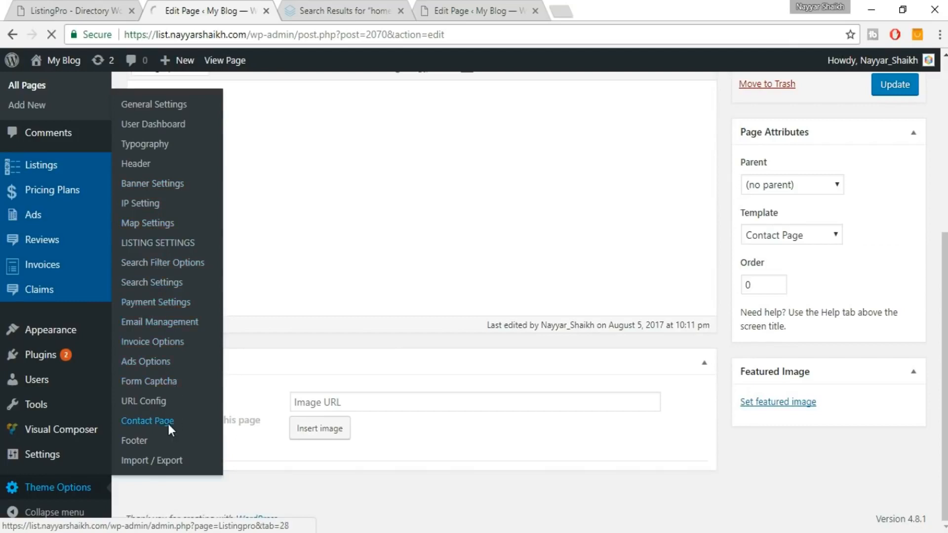
scroll(623, 259, "down", 2)
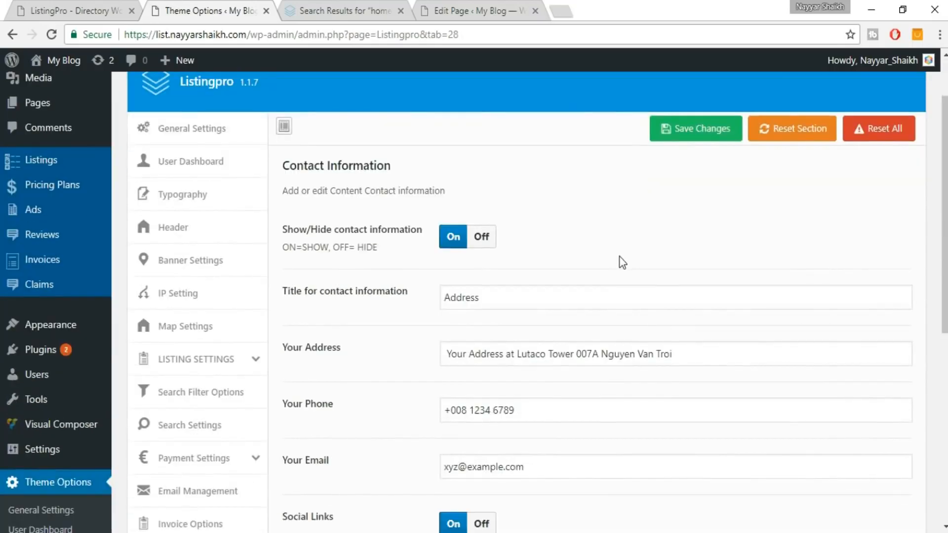
scroll(598, 253, "down", 3)
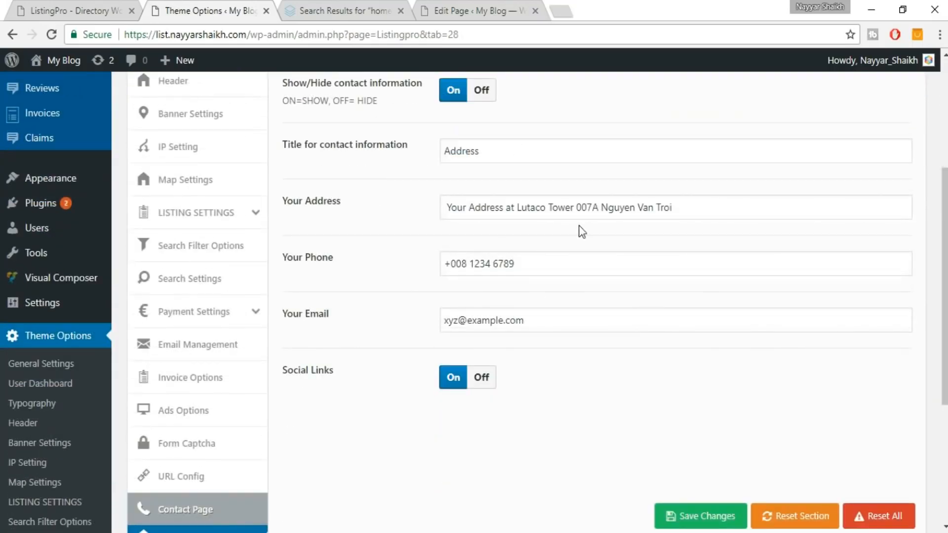
scroll(545, 227, "down", 2)
scroll(545, 227, "up", 2)
left_click(679, 208)
key("ctrl+a")
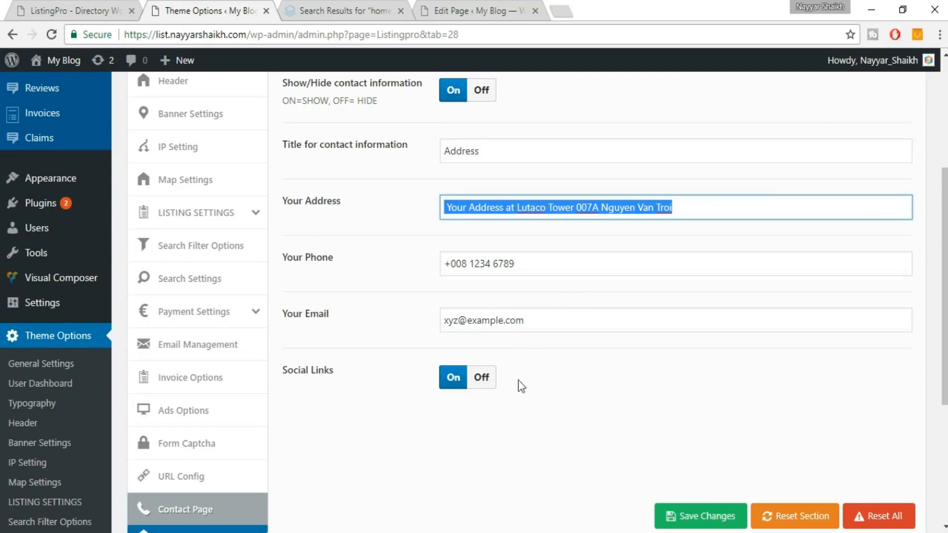
scroll(543, 381, "down", 2)
scroll(545, 346, "down", 3)
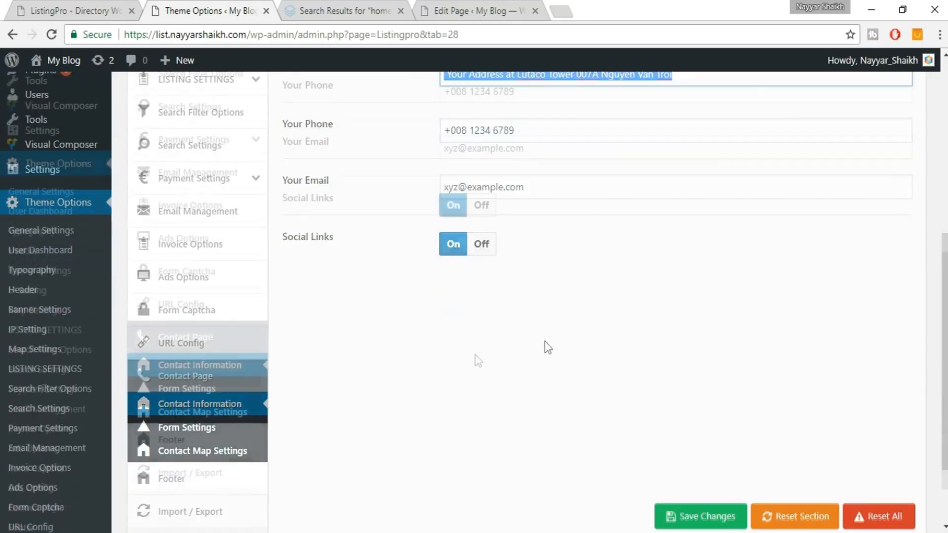
- Review the contact form success message and the contact map settings
left_click(195, 327)
scroll(606, 389, "up", 8)
scroll(609, 386, "down", 1)
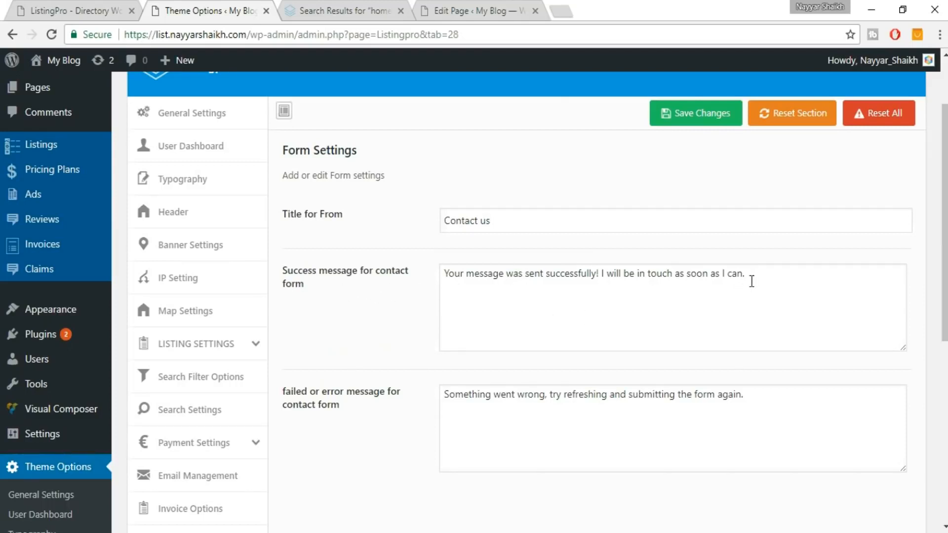
left_click_drag(744, 282, 437, 271)
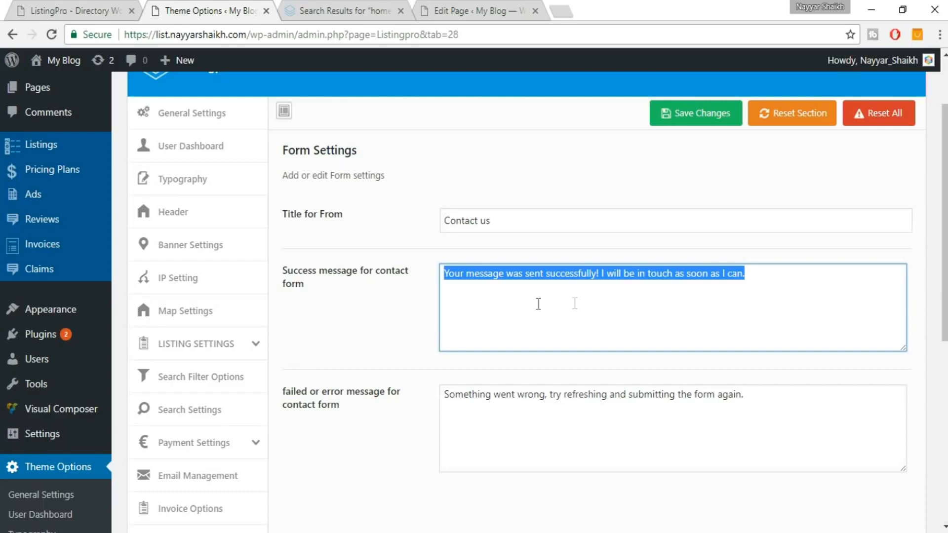
scroll(580, 301, "down", 5)
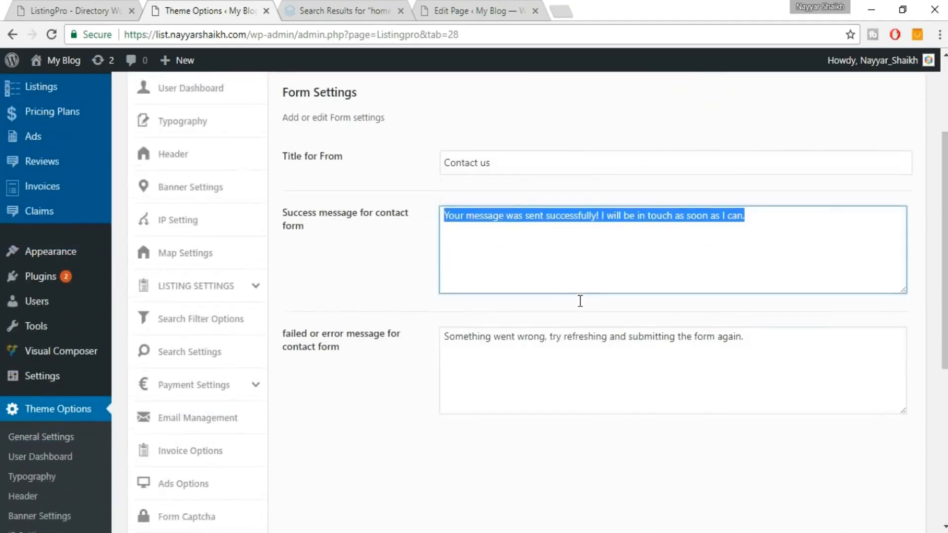
left_click(227, 502)
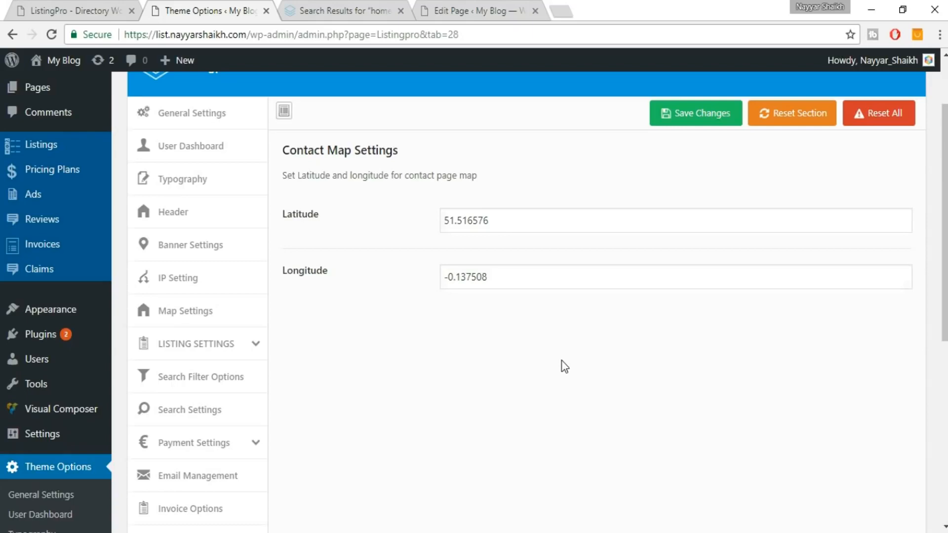
scroll(543, 300, "down", 2)
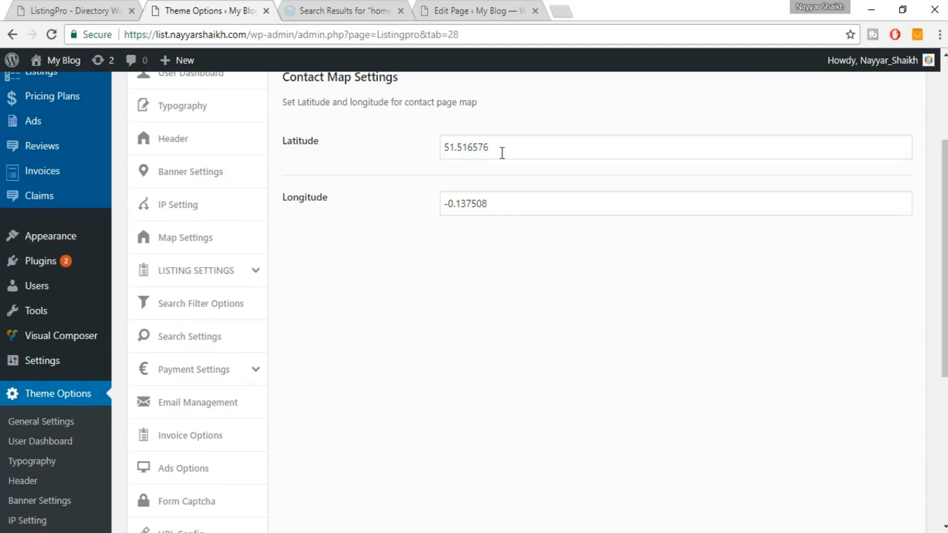
scroll(499, 285, "up", 4)
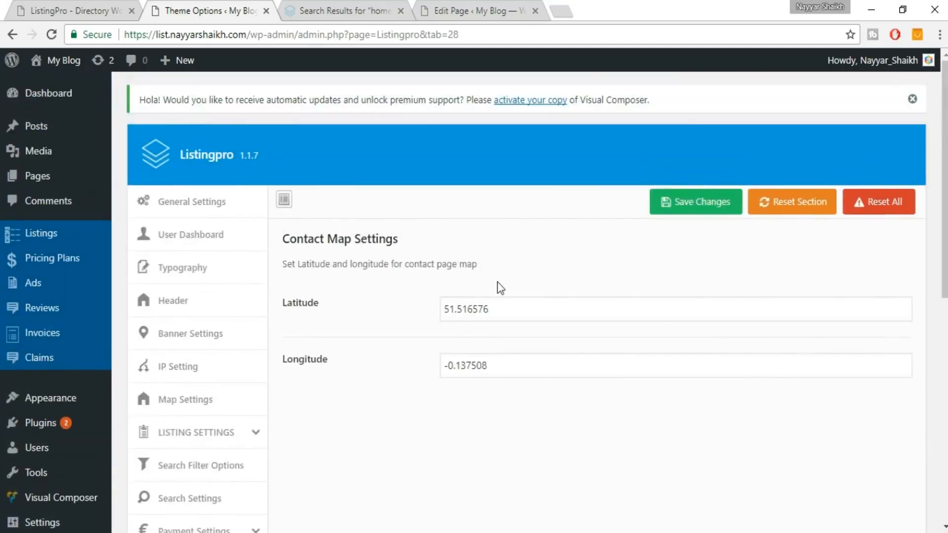
- Compare the live Contact Us page with the contact information settings
left_click(371, 12)
scroll(799, 268, "down", 1)
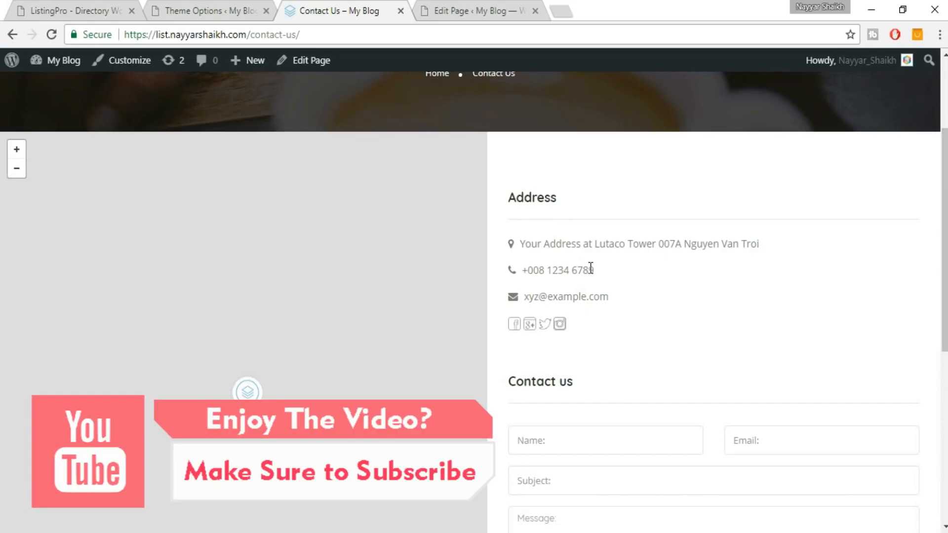
scroll(583, 267, "down", 1)
left_click(202, 10)
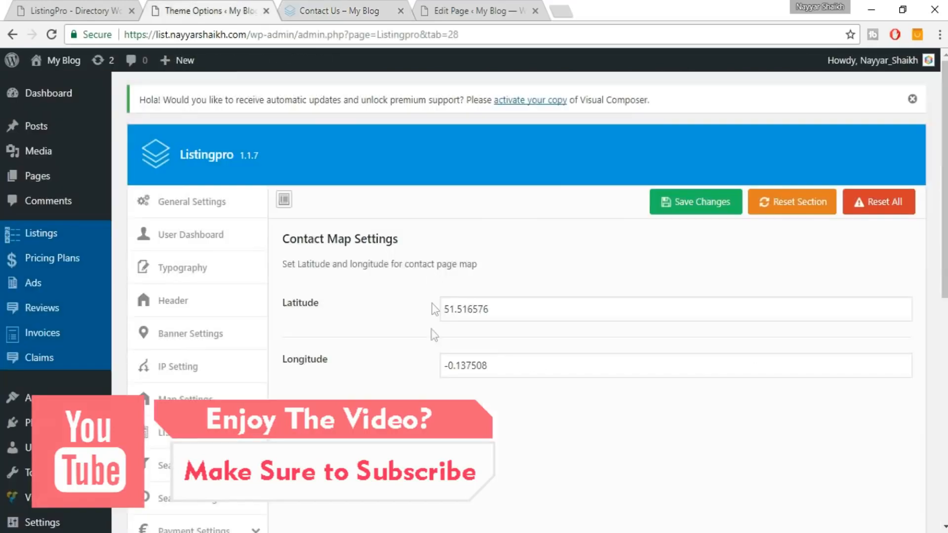
scroll(434, 348, "down", 7)
left_click(211, 389)
scroll(503, 173, "up", 3)
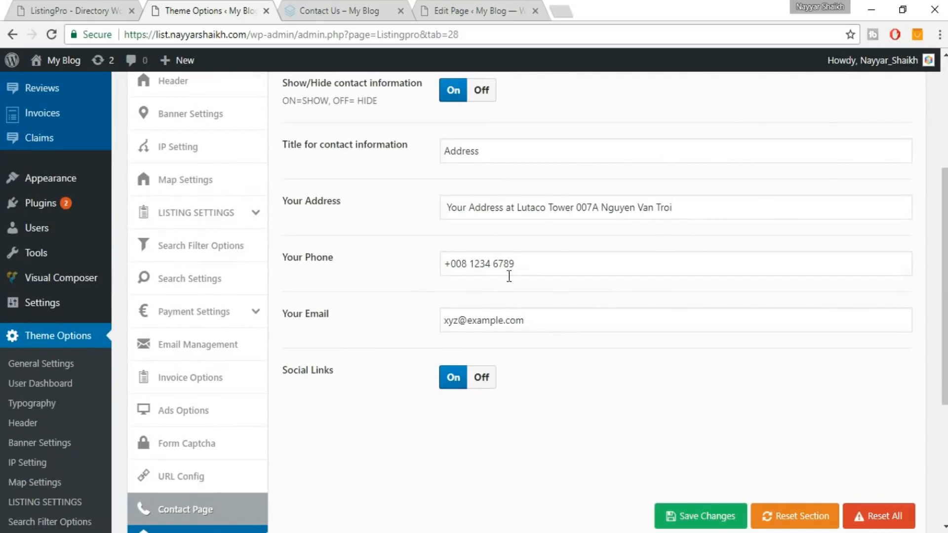
- Recheck the live page's address, phone and email, ending back on the Contact Page settings
left_click(311, 9)
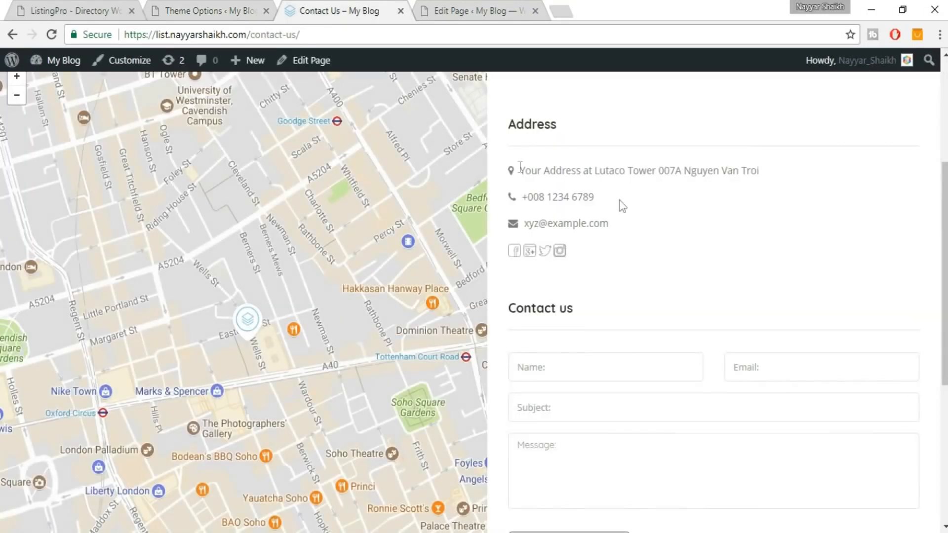
scroll(351, 265, "down", 2)
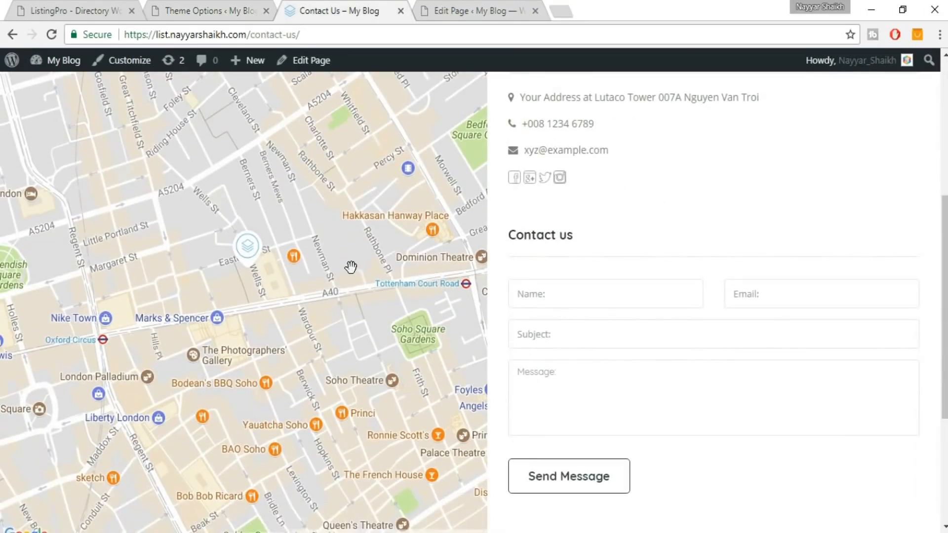
scroll(303, 217, "down", 3)
scroll(715, 222, "up", 5)
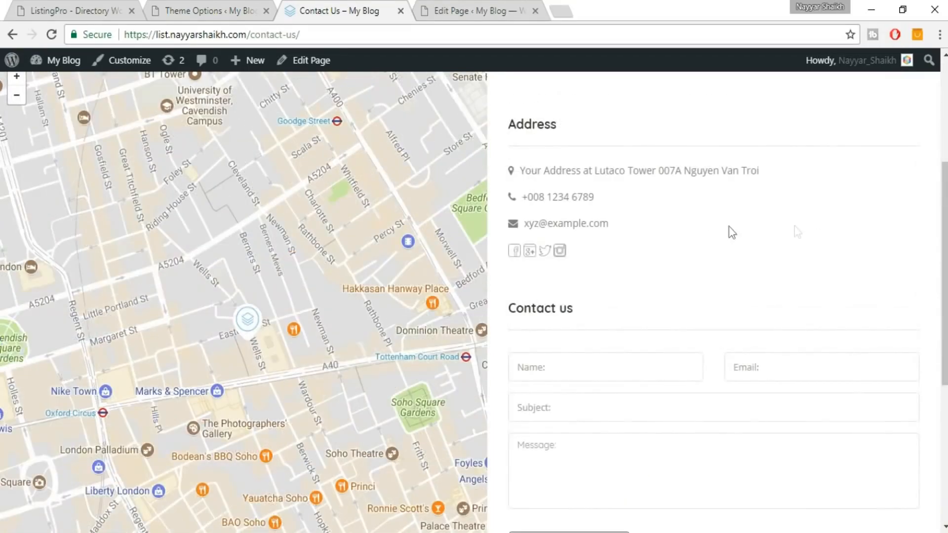
scroll(709, 304, "down", 3)
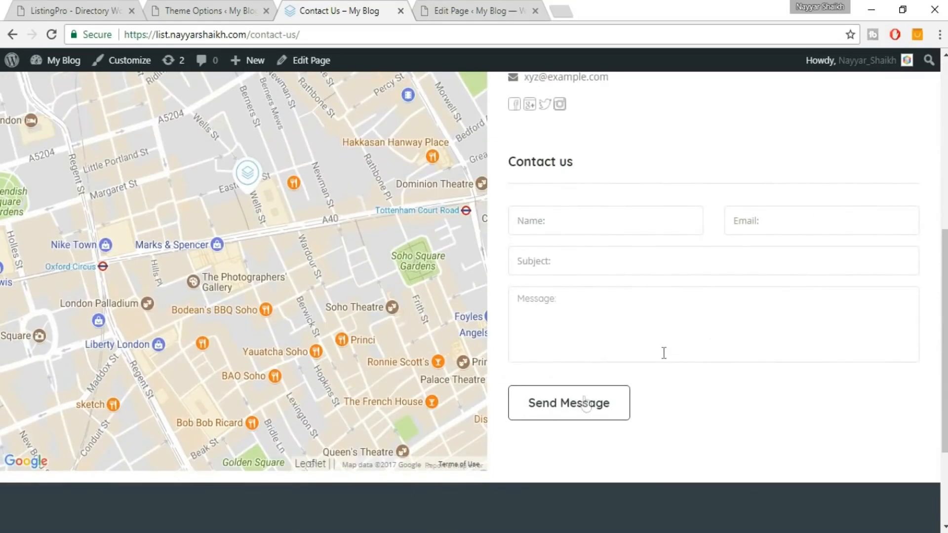
scroll(651, 216, "up", 2)
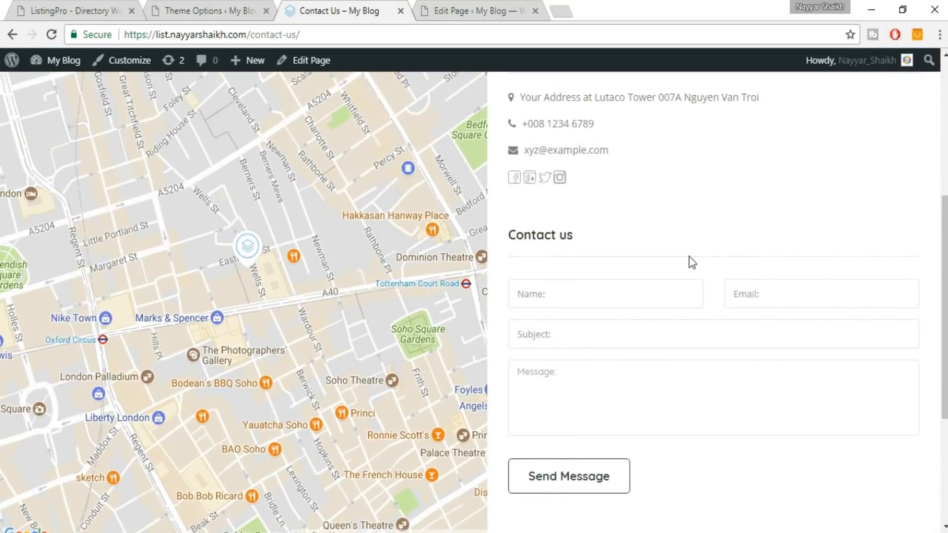
scroll(710, 287, "up", 6)
left_click(235, 2)
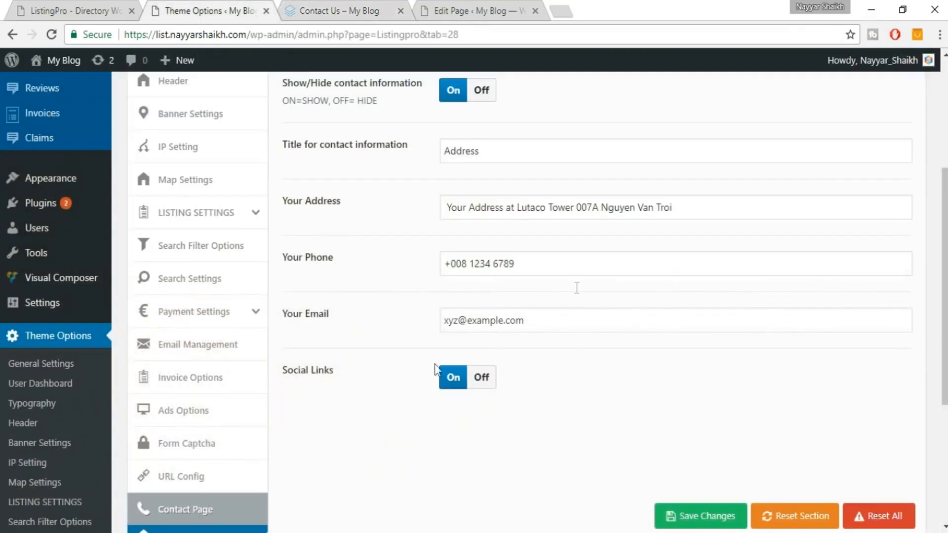
left_click(354, 2)
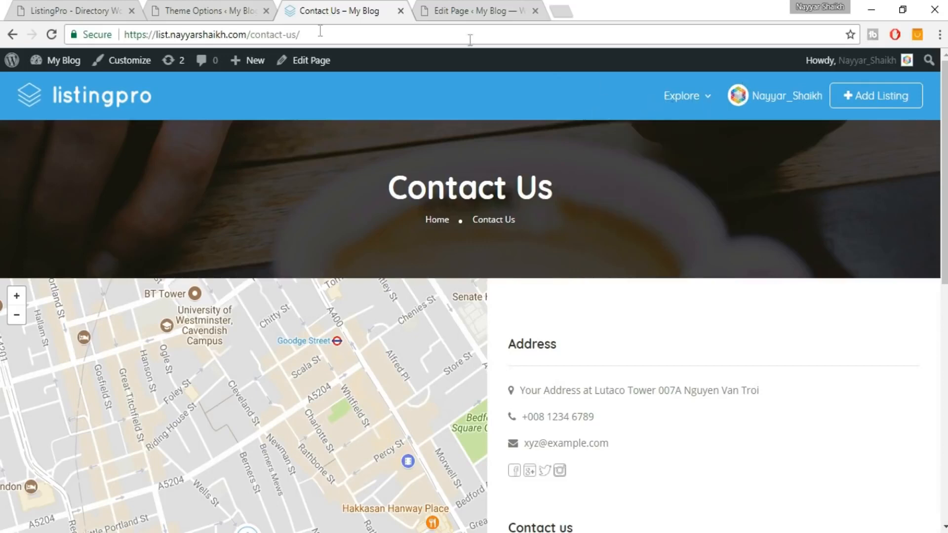
left_click(220, 15)
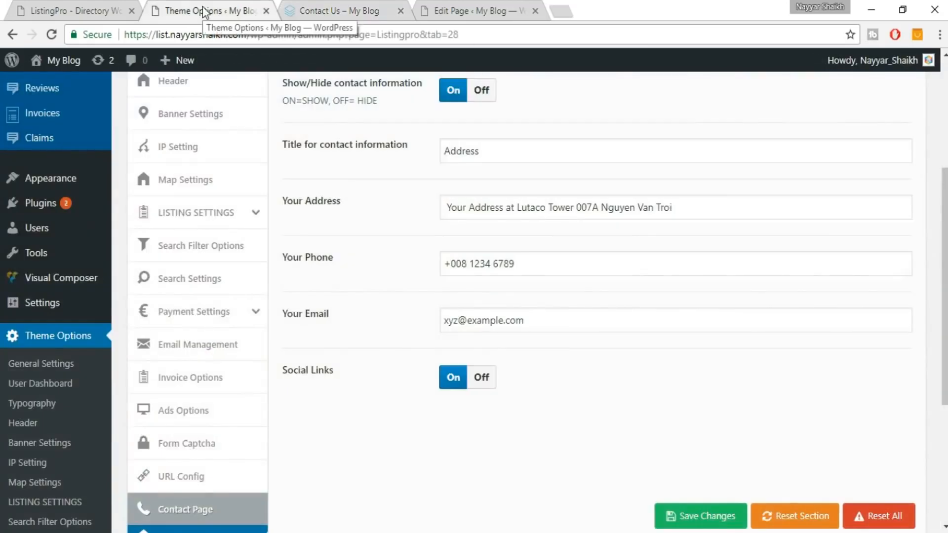
- Add the Contact Us page to the Main menu and save the menu
mouse_move(70, 184)
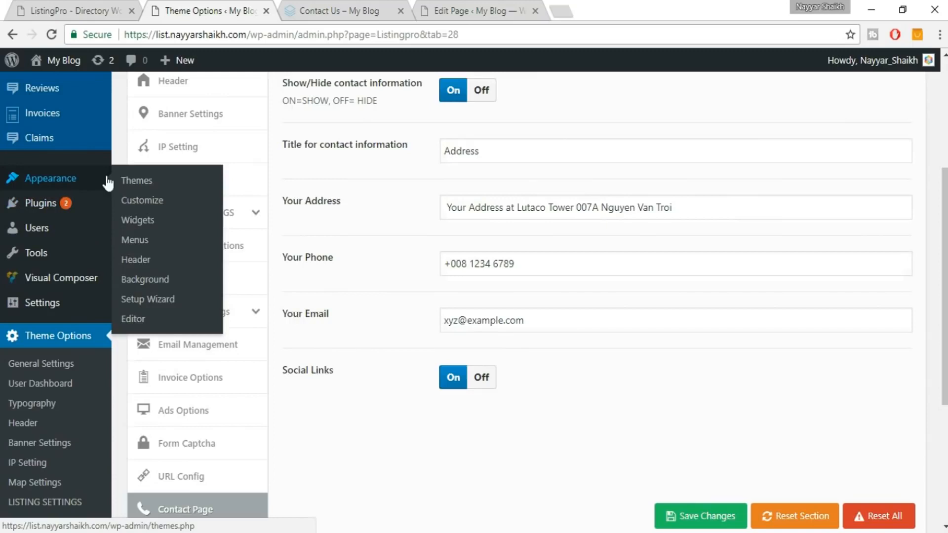
left_click(141, 241)
left_click(188, 269)
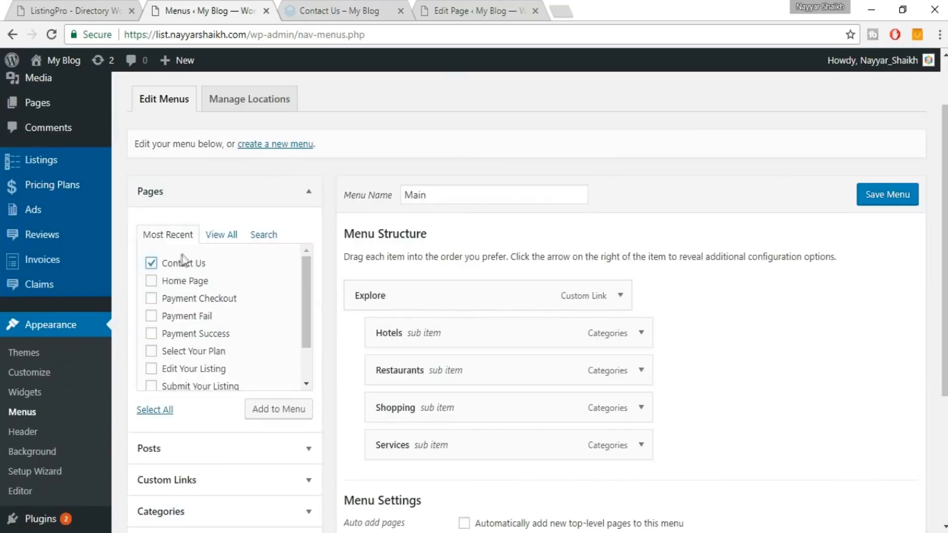
left_click(224, 236)
left_click(192, 281)
left_click(268, 414)
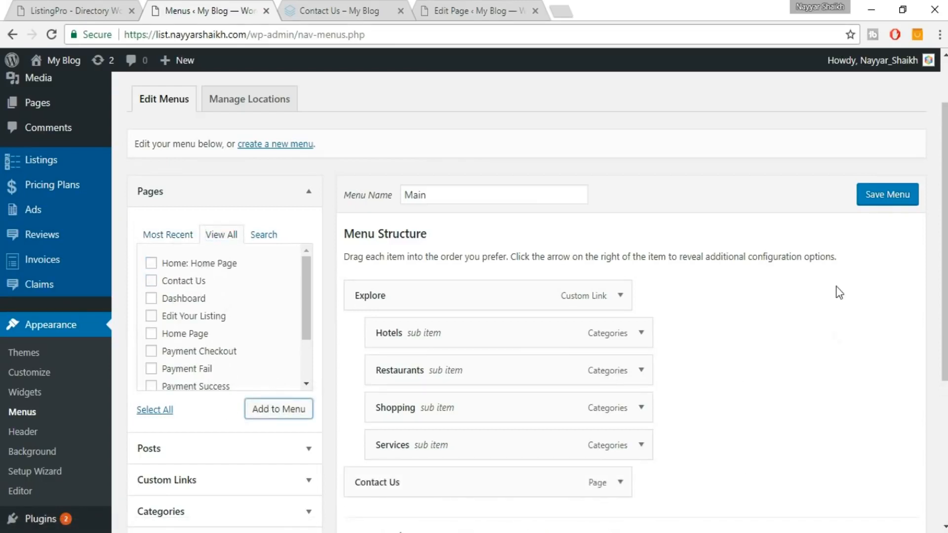
left_click(885, 203)
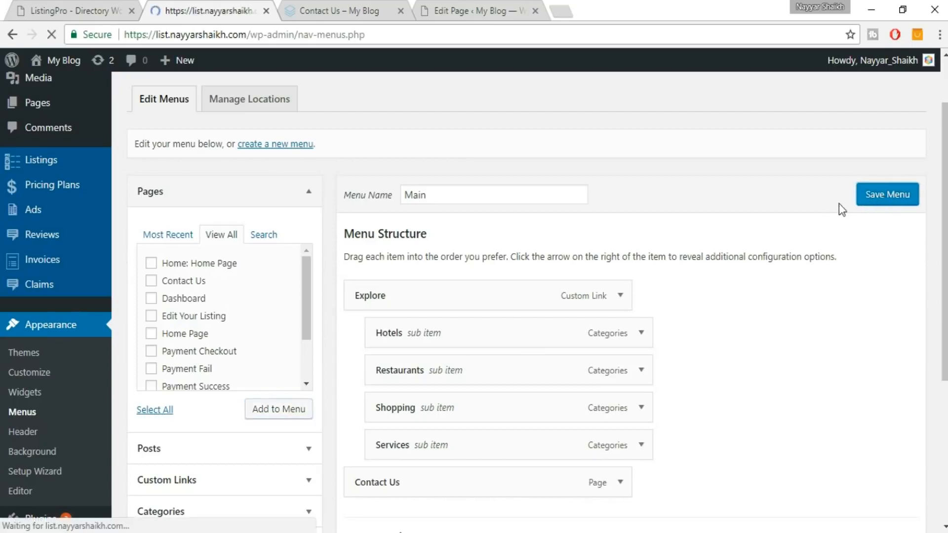
- Reload the live Contact Us page to confirm the new header link
left_click(354, 9)
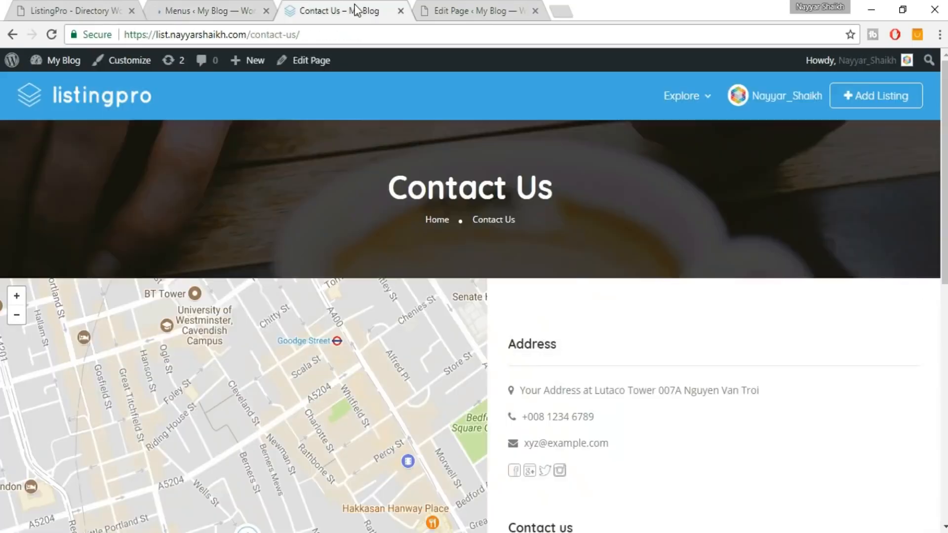
left_click(364, 34)
key("Return")
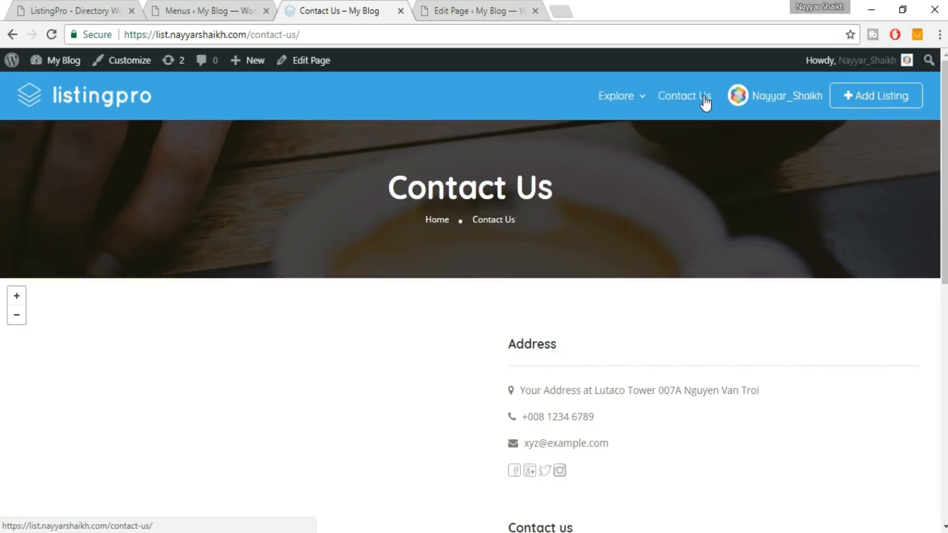
left_click(209, 11)
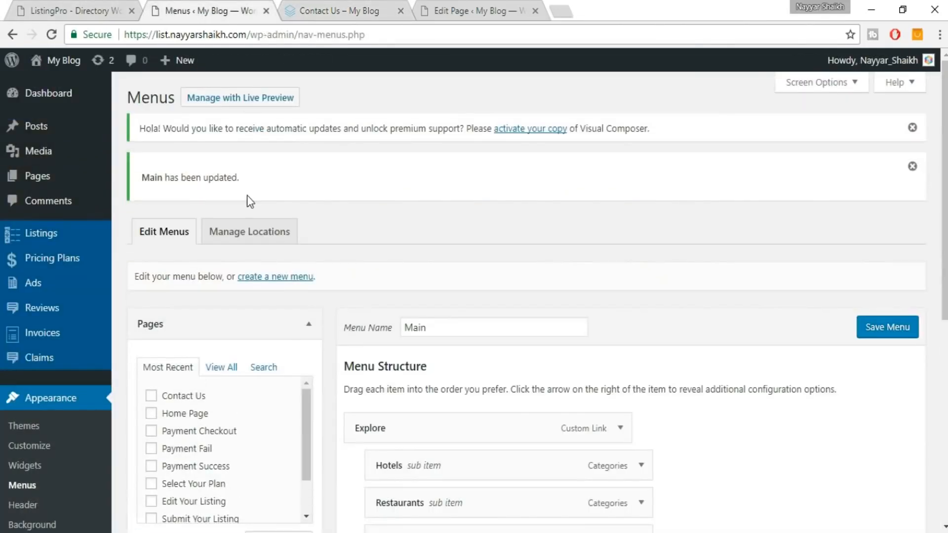
scroll(247, 195, "down", 6)
mouse_move(50, 487)
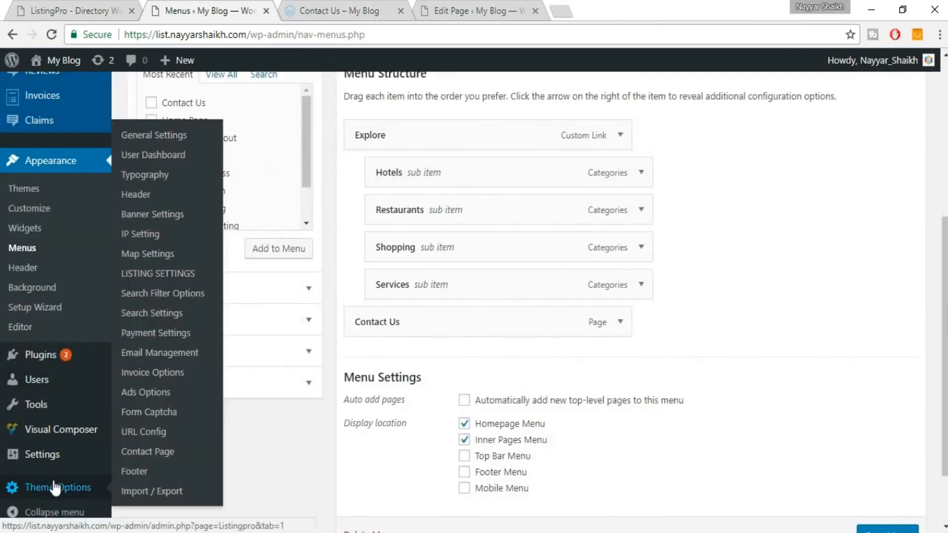
- Open Email Management and review the sender address, 'My Blog' sender name and new-user template
left_click(170, 352)
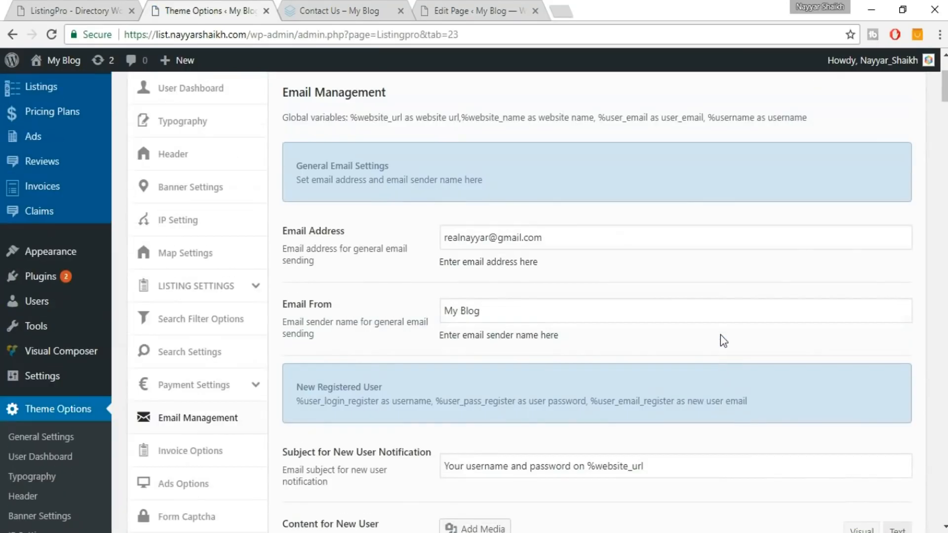
scroll(721, 335, "up", 2)
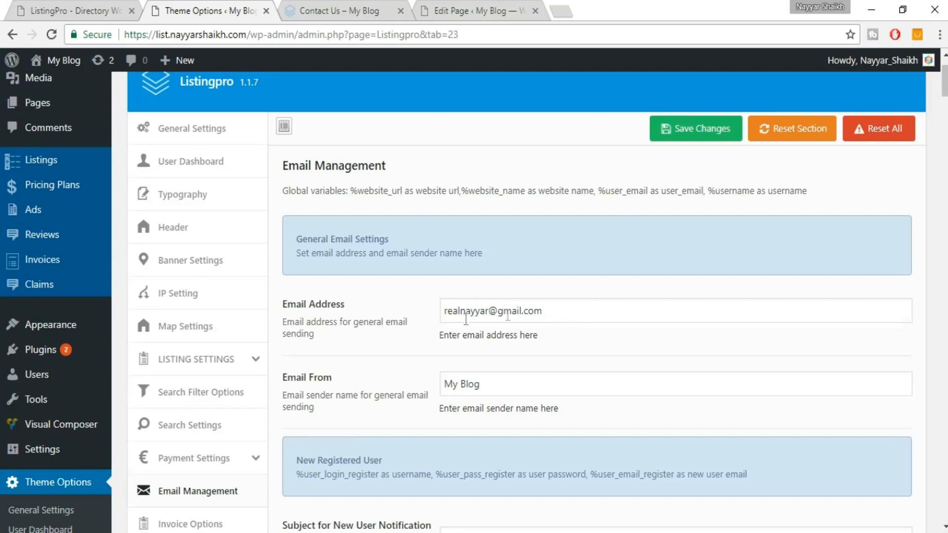
left_click_drag(565, 313, 436, 311)
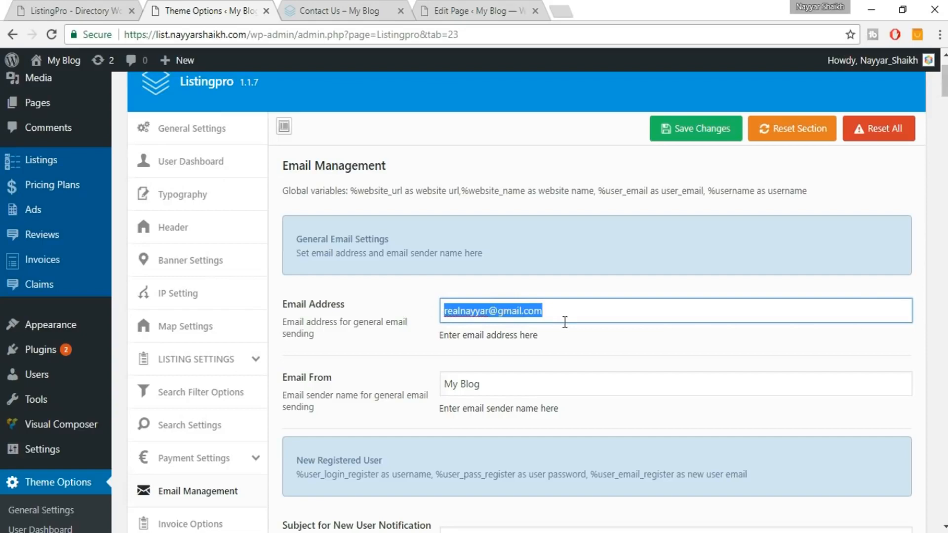
scroll(349, 362, "down", 3)
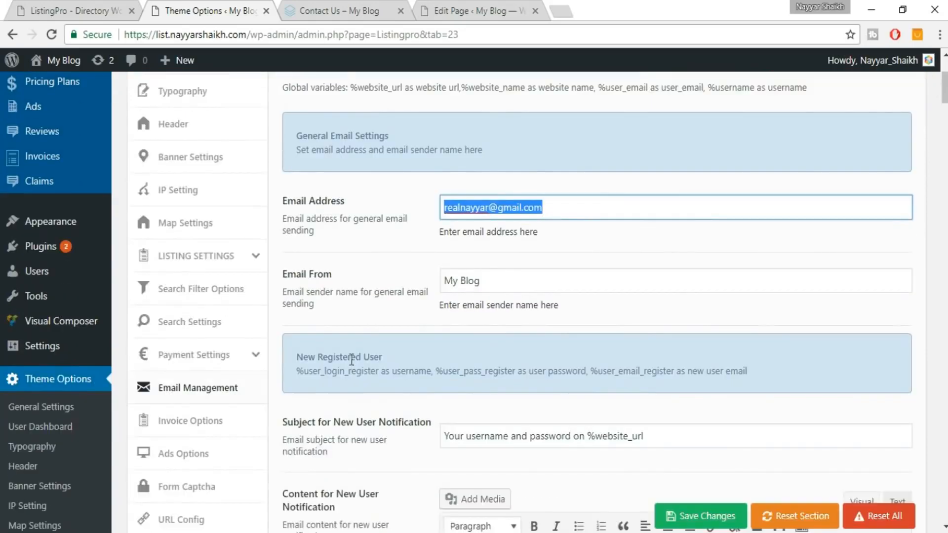
left_click_drag(477, 241, 437, 241)
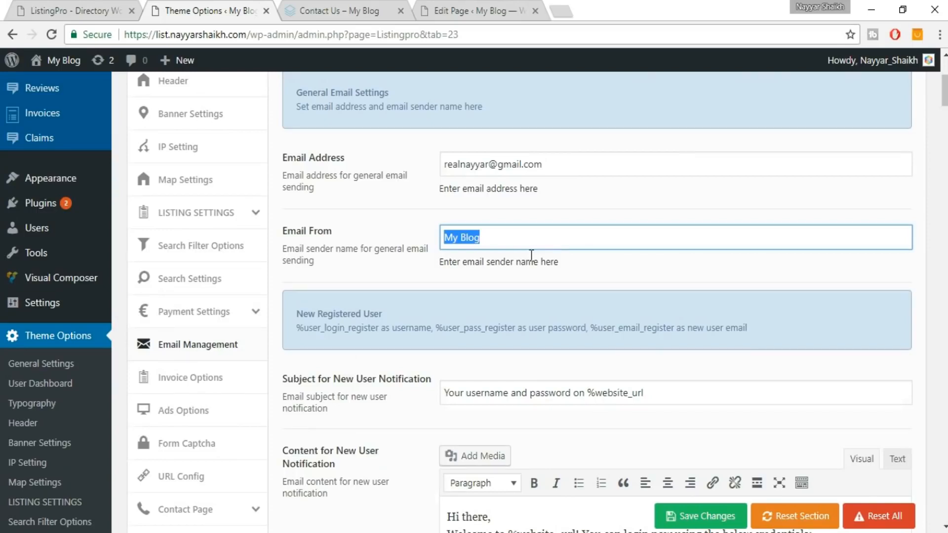
scroll(374, 203, "down", 3)
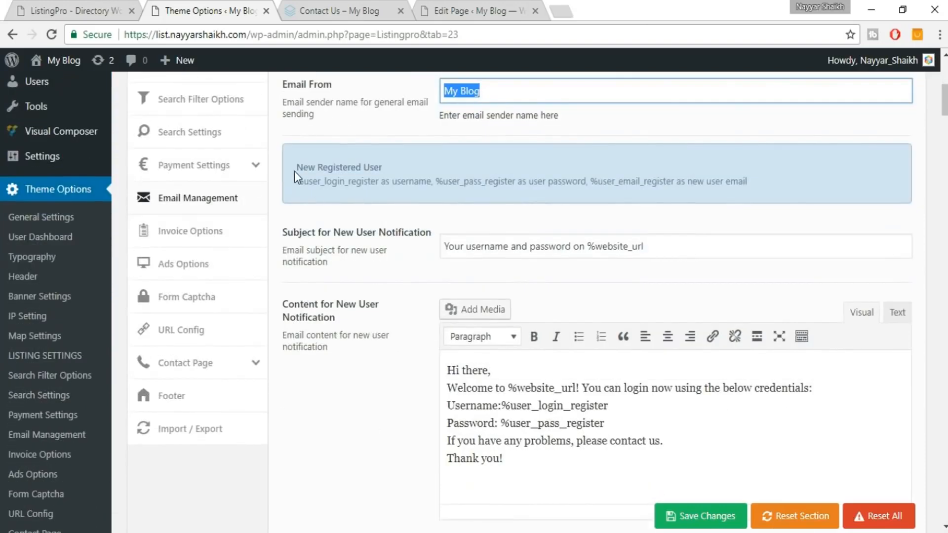
left_click_drag(294, 171, 391, 170)
left_click(391, 170)
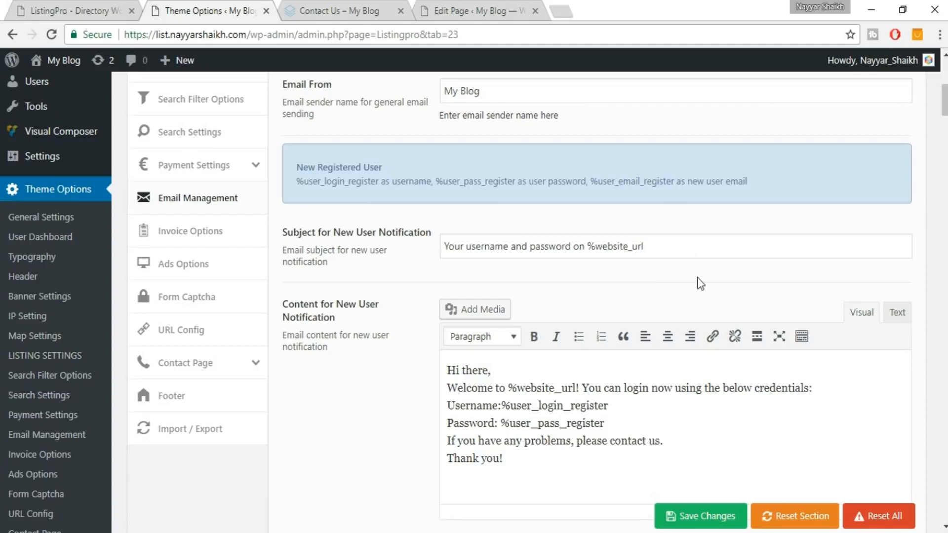
scroll(699, 284, "down", 3)
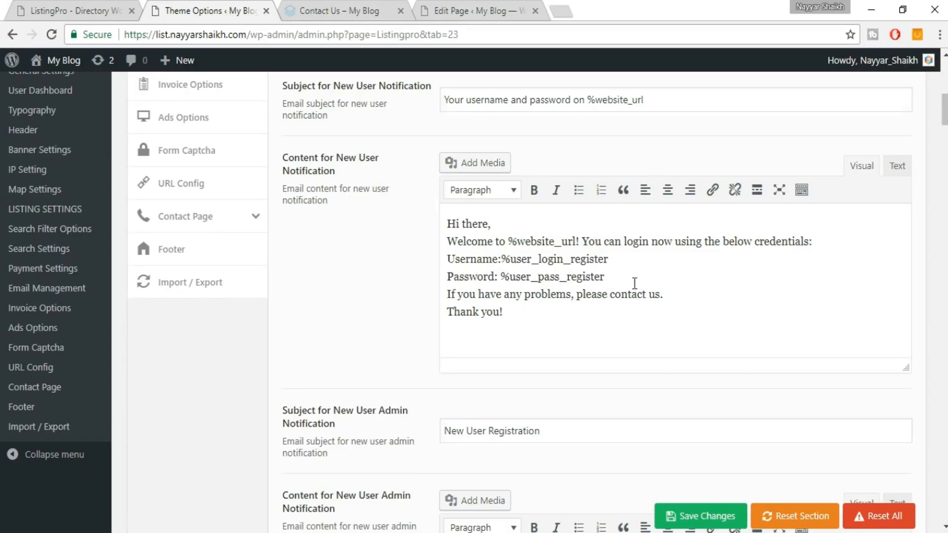
- Replace the Submit Listing email body with the new HTML template in the Text view
scroll(686, 309, "down", 6)
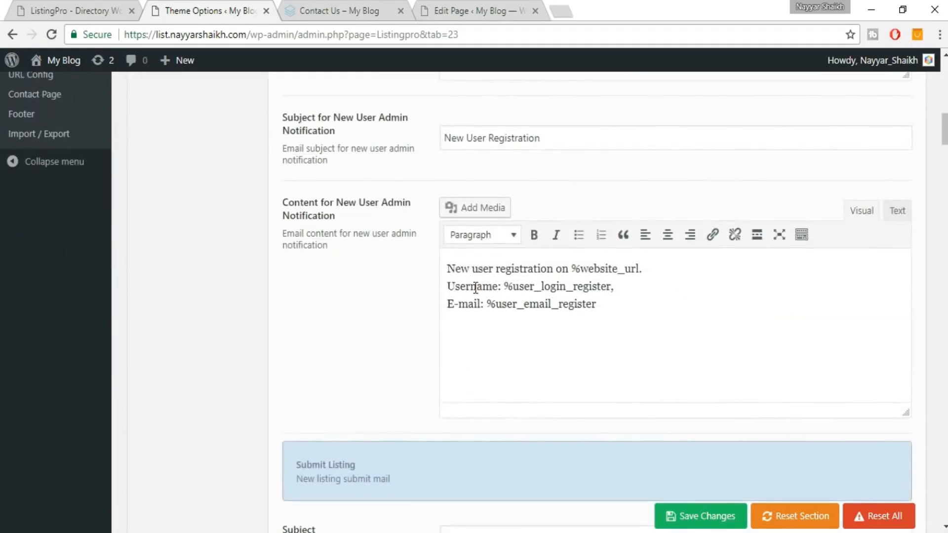
scroll(475, 286, "up", 2)
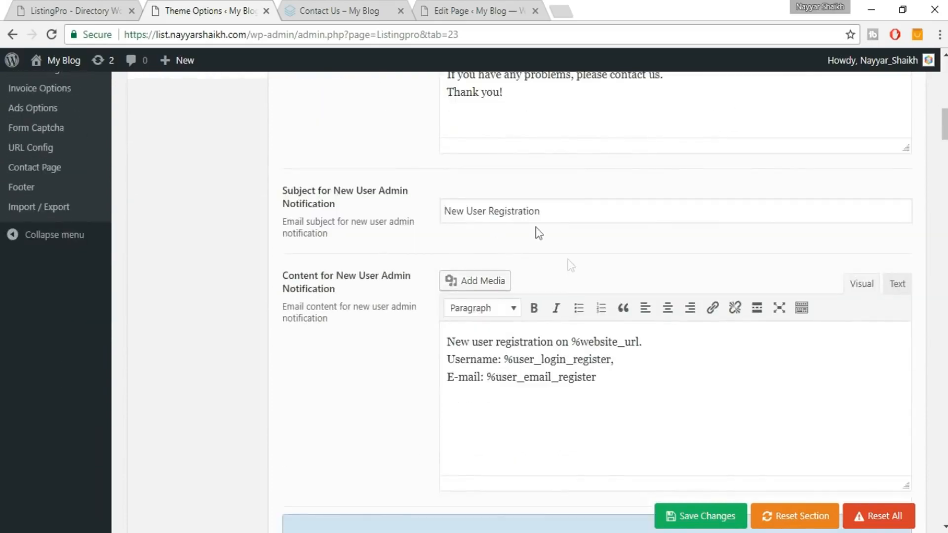
scroll(642, 339, "down", 7)
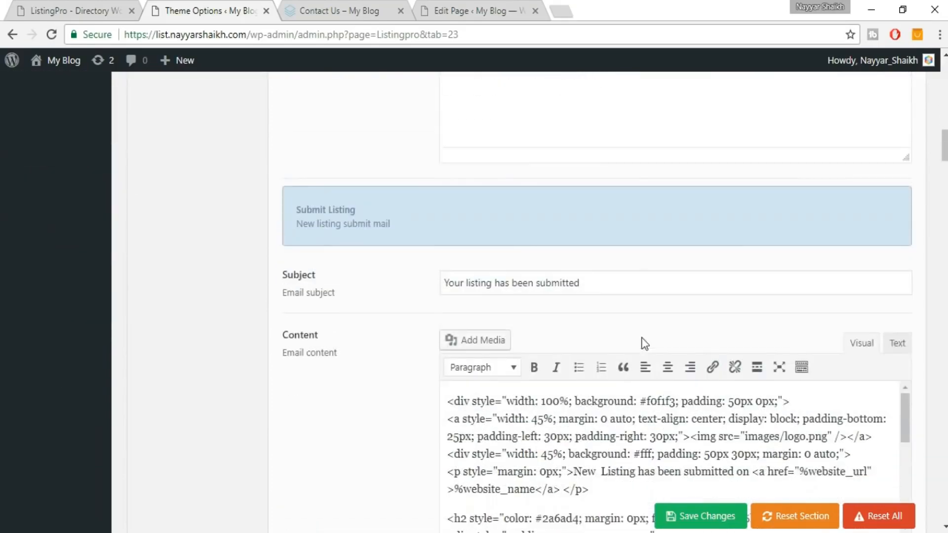
scroll(644, 343, "down", 2)
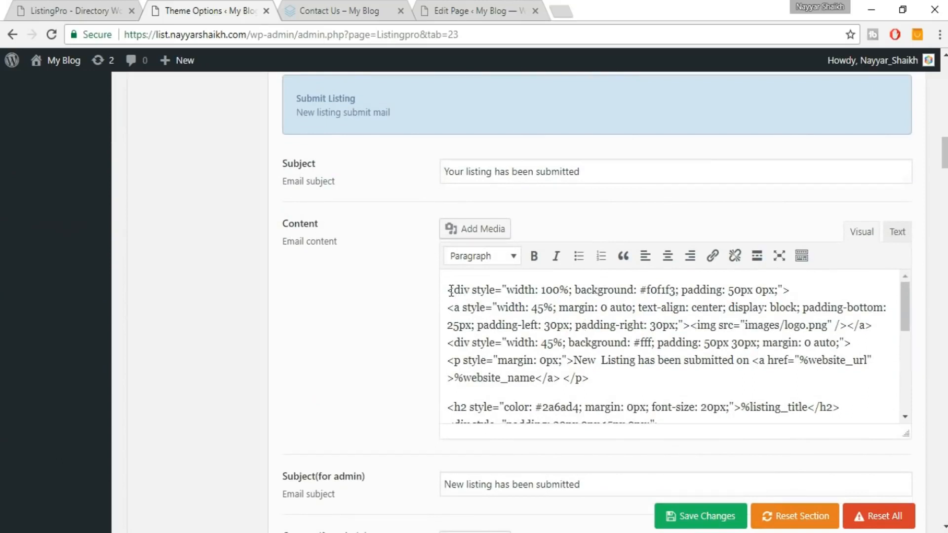
left_click_drag(451, 291, 561, 312)
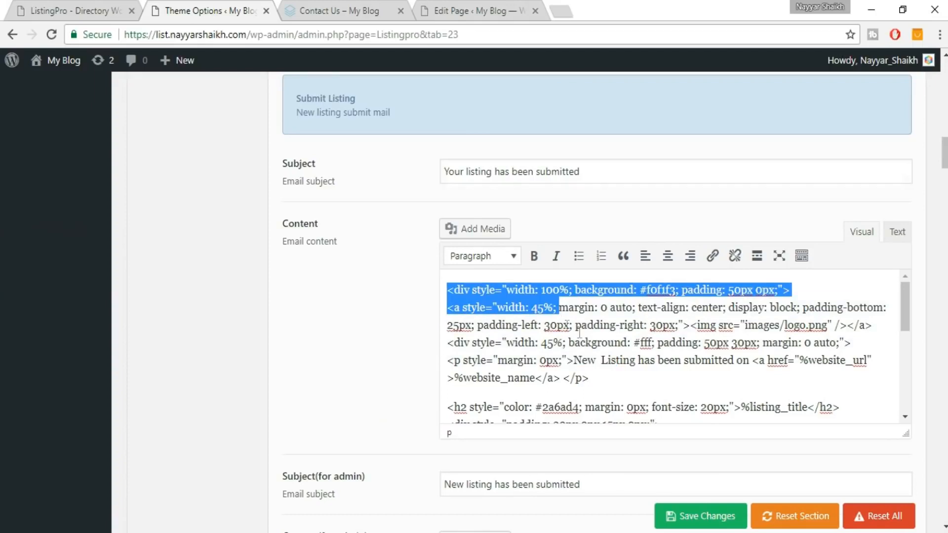
left_click(497, 307)
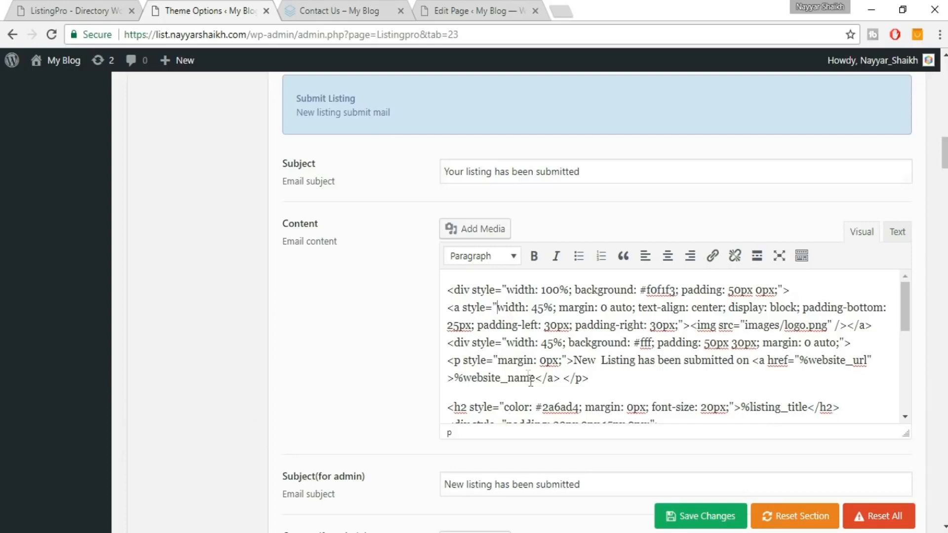
left_click_drag(447, 291, 681, 513)
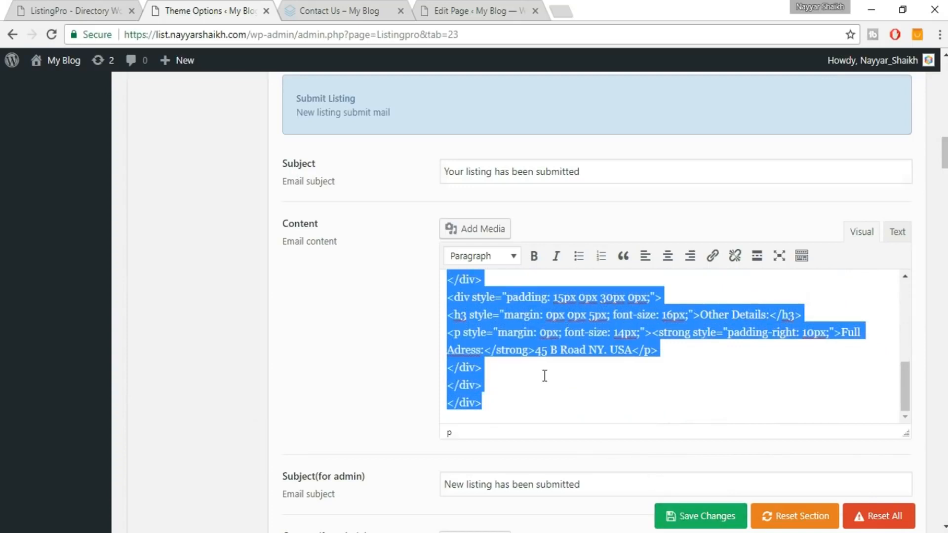
key("BackSpace")
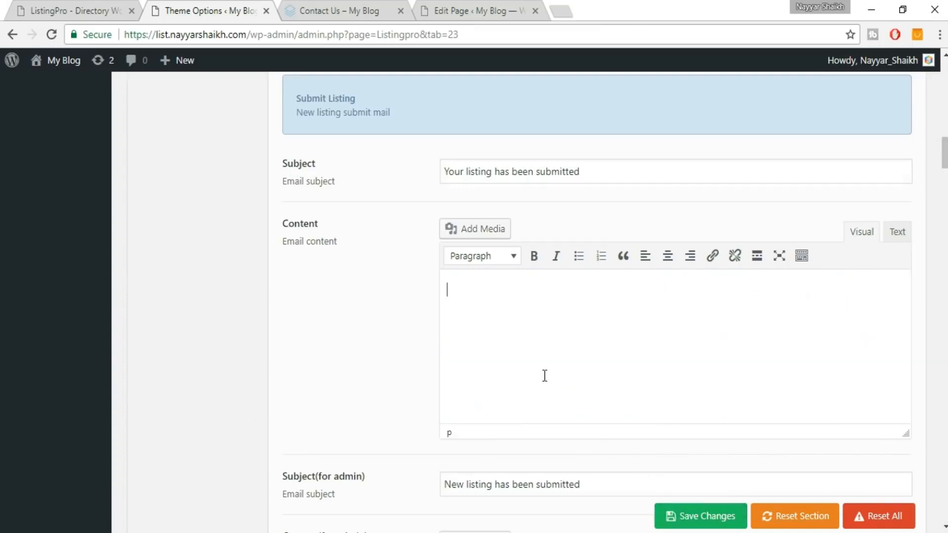
left_click(898, 233)
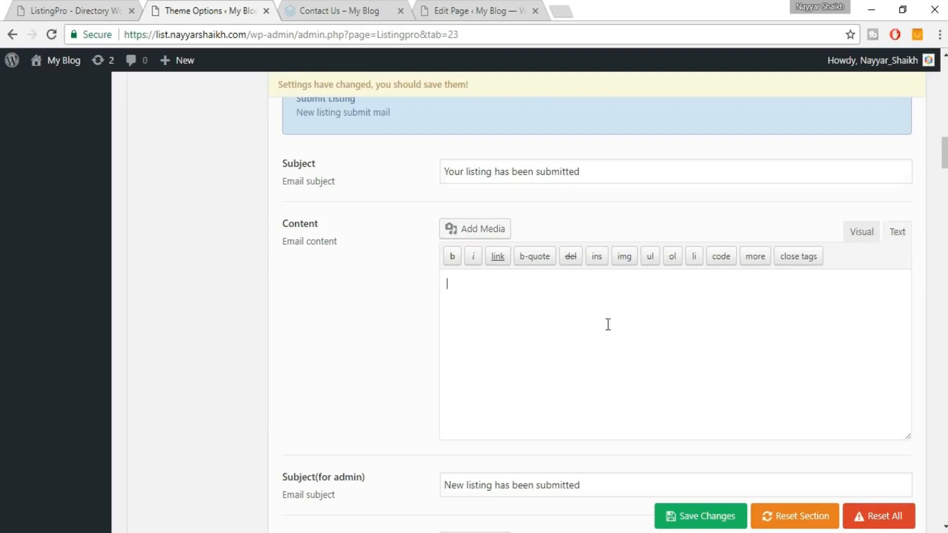
key("ctrl+v")
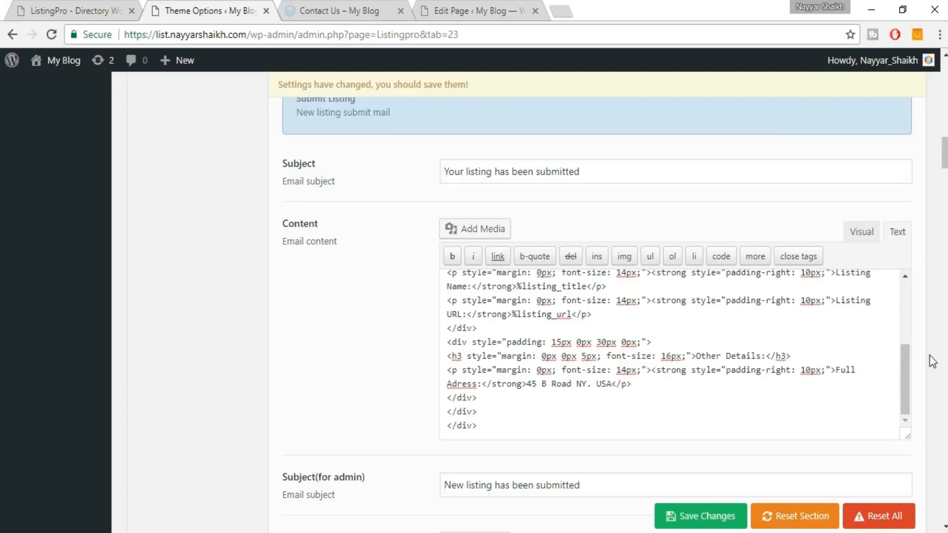
- Replace the admin submission email body with the new HTML template
scroll(931, 365, "down", 6)
scroll(865, 380, "down", 1)
left_click(663, 337)
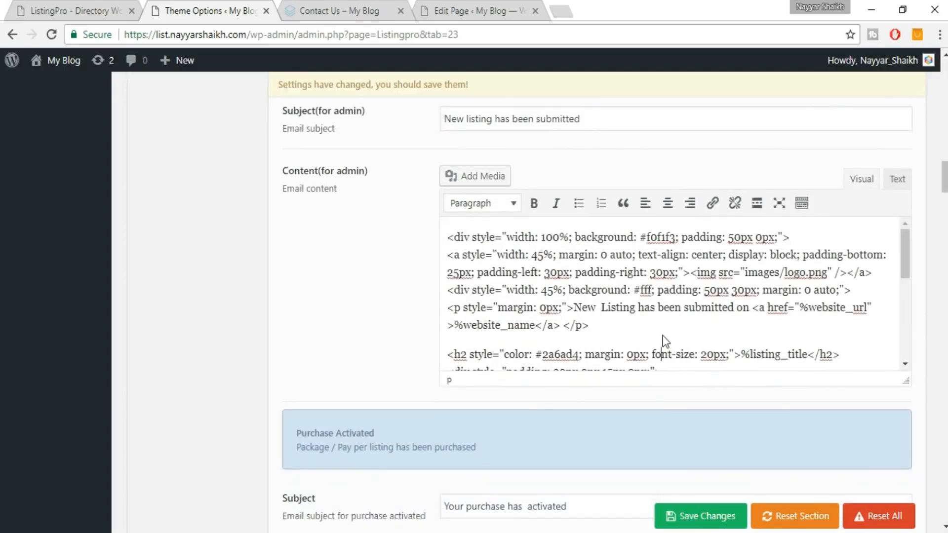
key("ctrl+a")
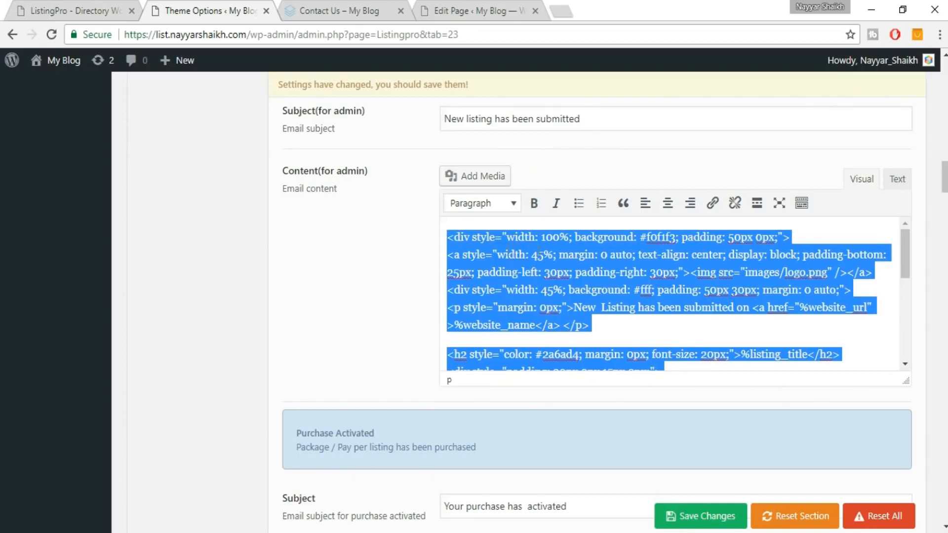
key("Delete")
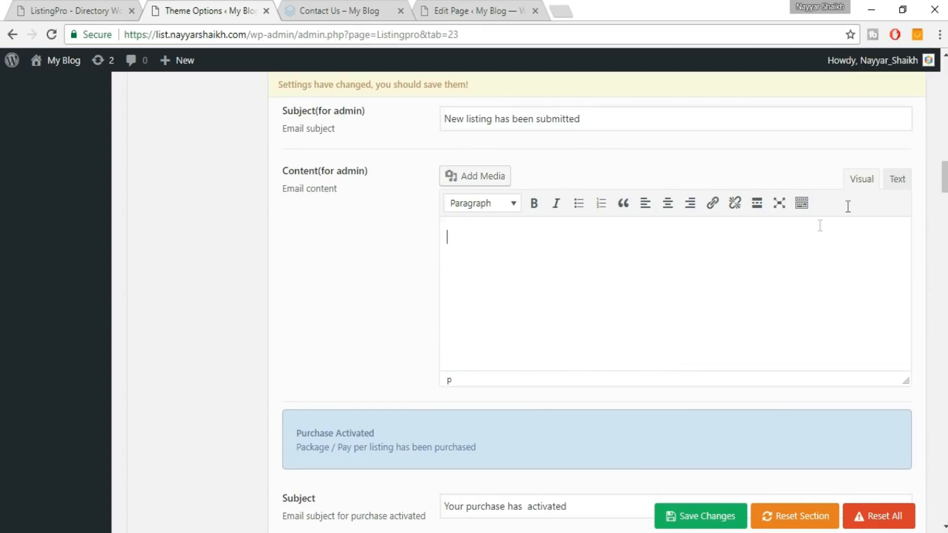
left_click(897, 180)
key("ctrl+v")
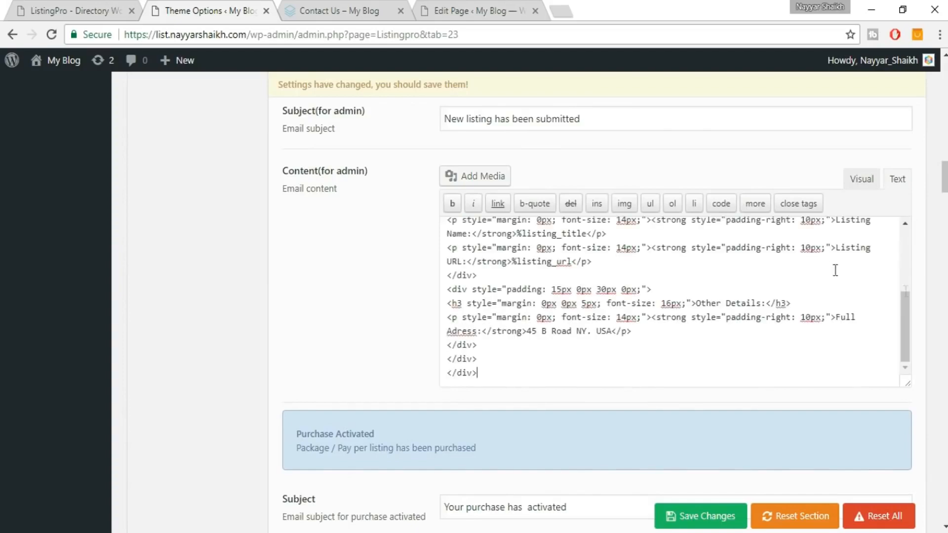
- Replace the Purchase Activated email body with the new HTML template
scroll(912, 298, "down", 5)
key("ctrl+a")
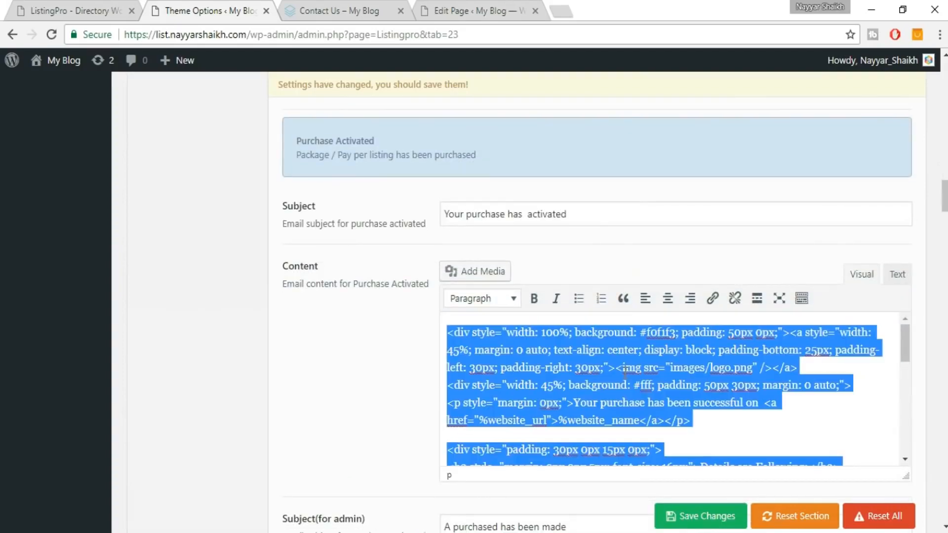
key("Delete")
left_click(897, 275)
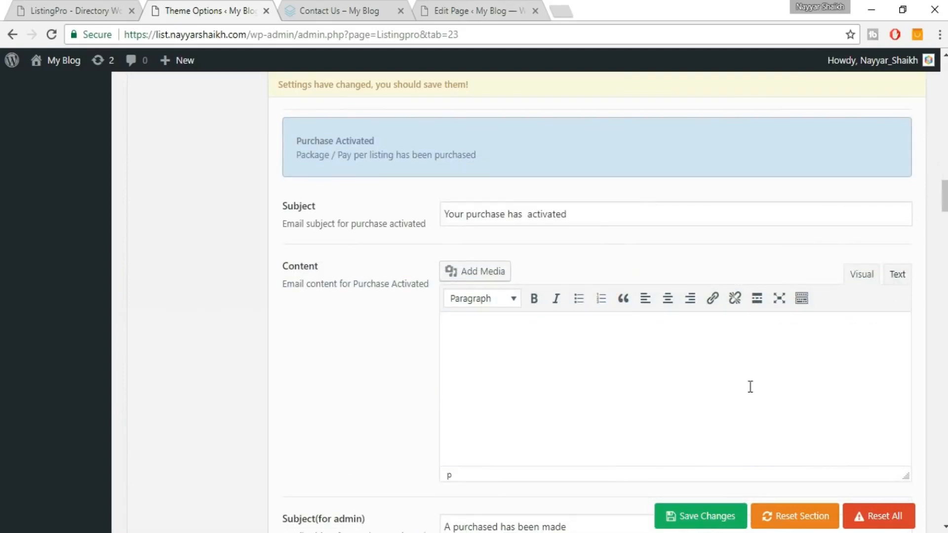
key("ctrl+v")
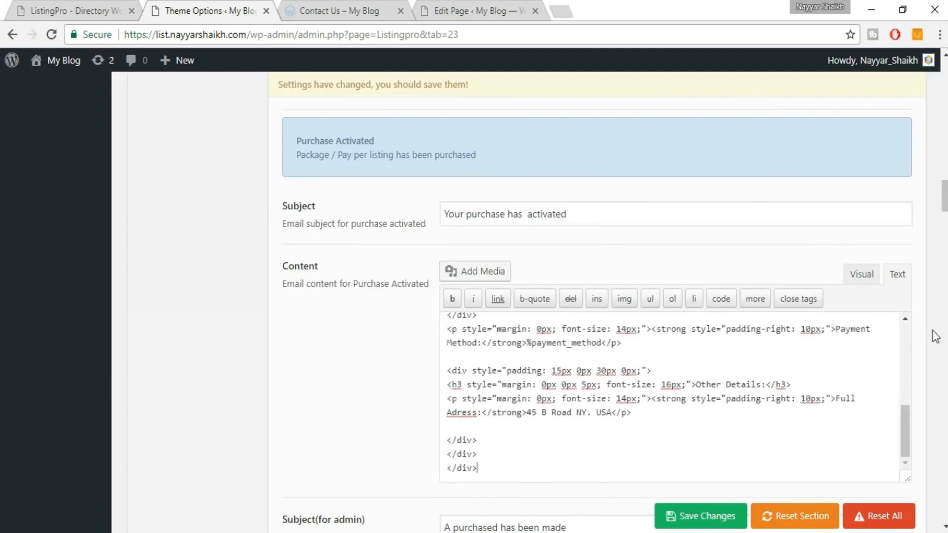
- Replace the purchase admin email body with the new HTML template
scroll(933, 334, "down", 2)
scroll(936, 337, "down", 6)
left_click(727, 349)
key("ctrl+a")
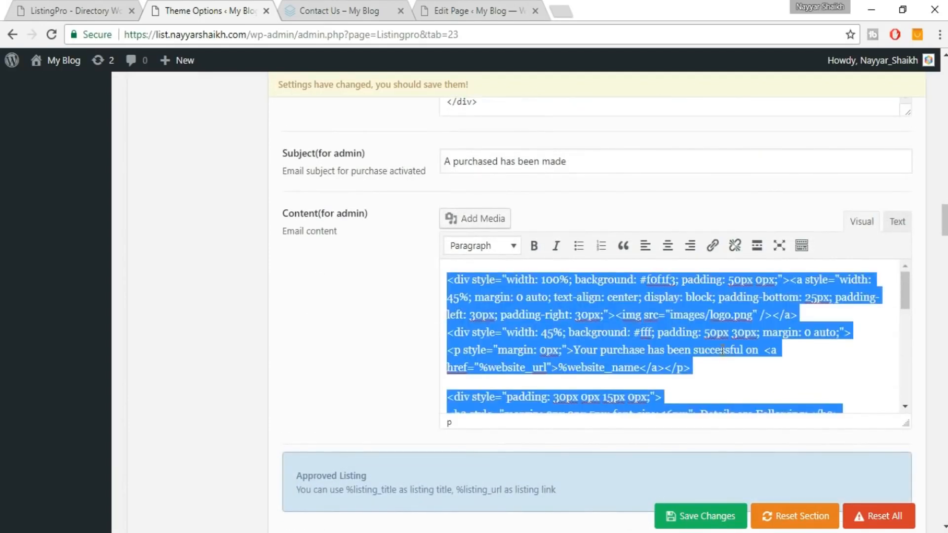
key("Delete")
left_click(908, 226)
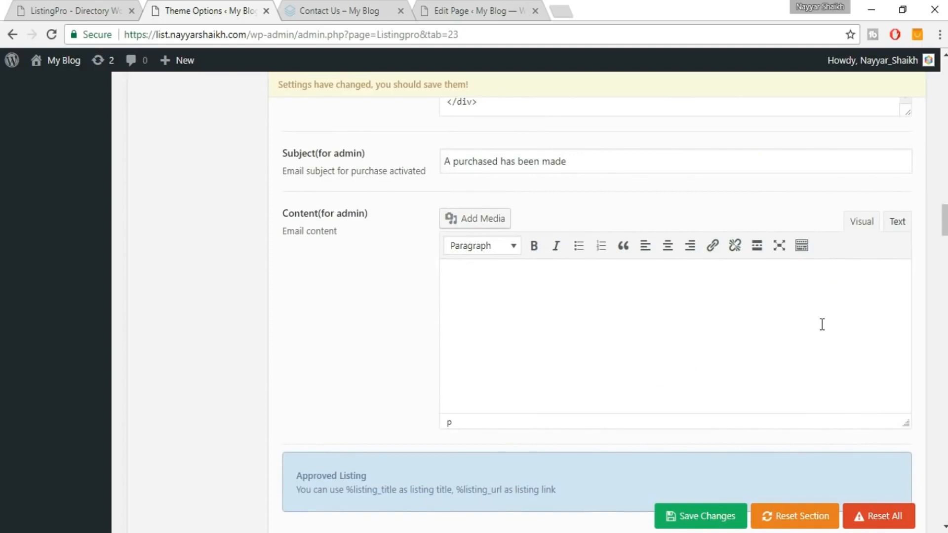
key("ctrl+v")
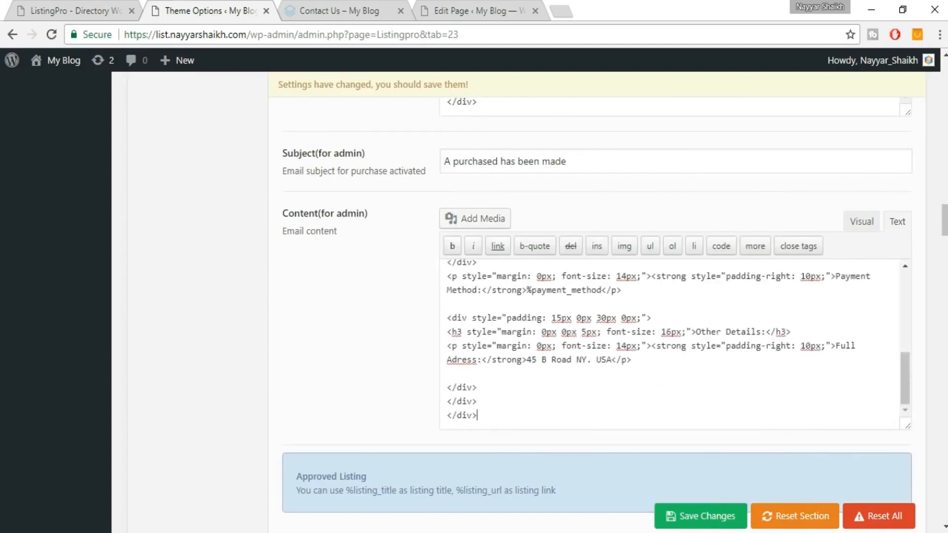
- Replace the Approved Listing email body with the new HTML template
scroll(777, 355, "down", 7)
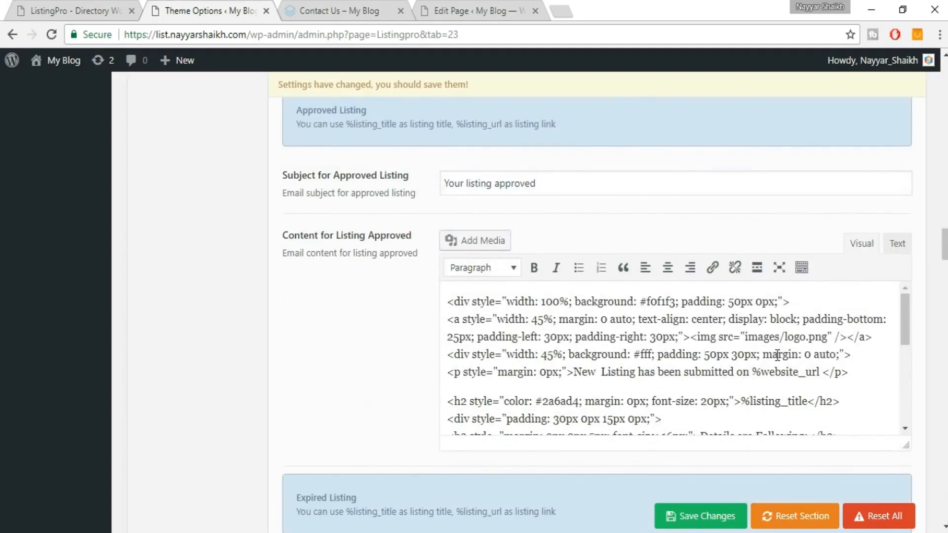
left_click(778, 355)
key("ctrl+a")
key("BackSpace")
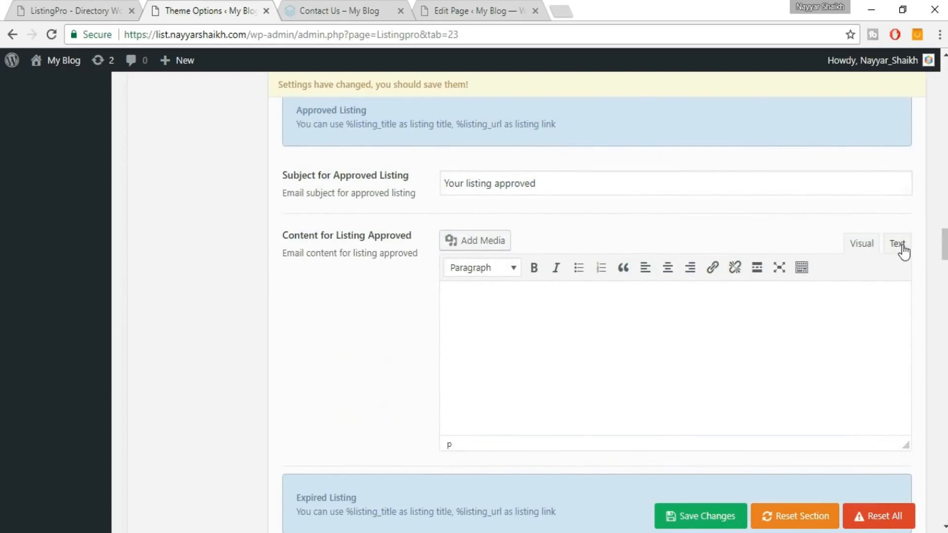
left_click(899, 251)
key("ctrl+v")
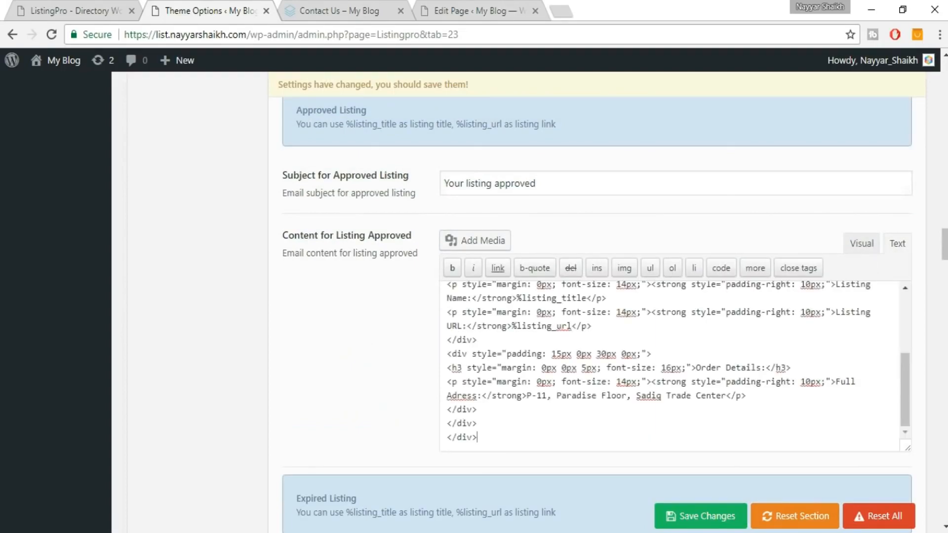
- Replace the Listing Expired email body with the new HTML template
scroll(789, 355, "down", 8)
key("ctrl+a")
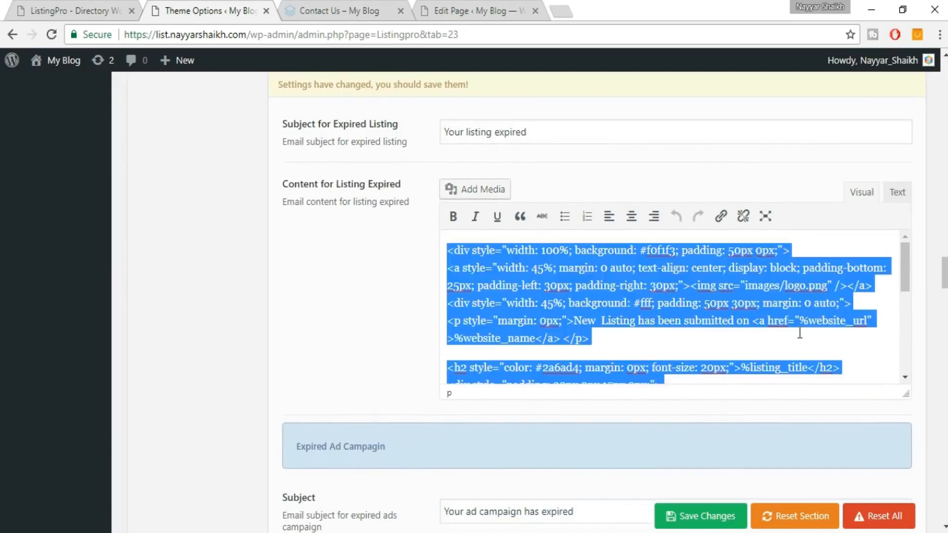
key("BackSpace")
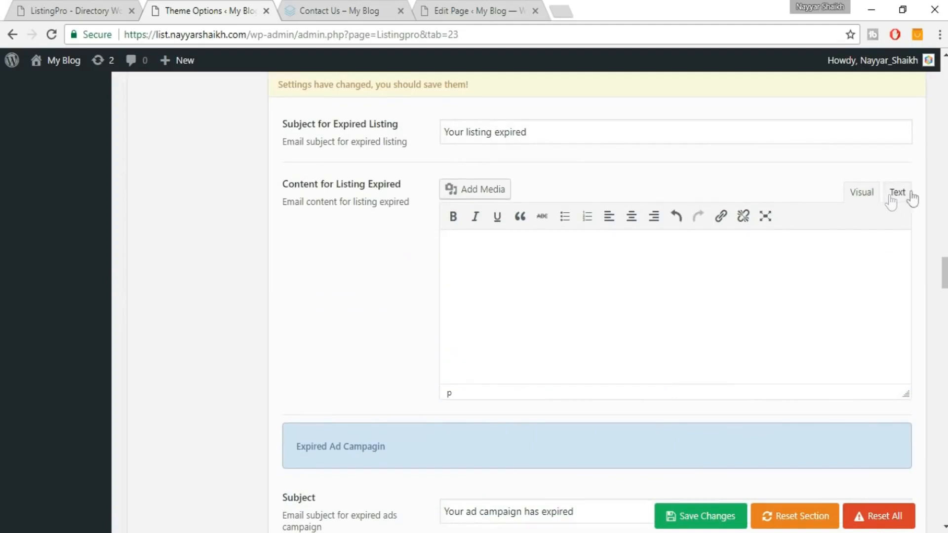
left_click(897, 194)
left_click(859, 269)
key("ctrl+v")
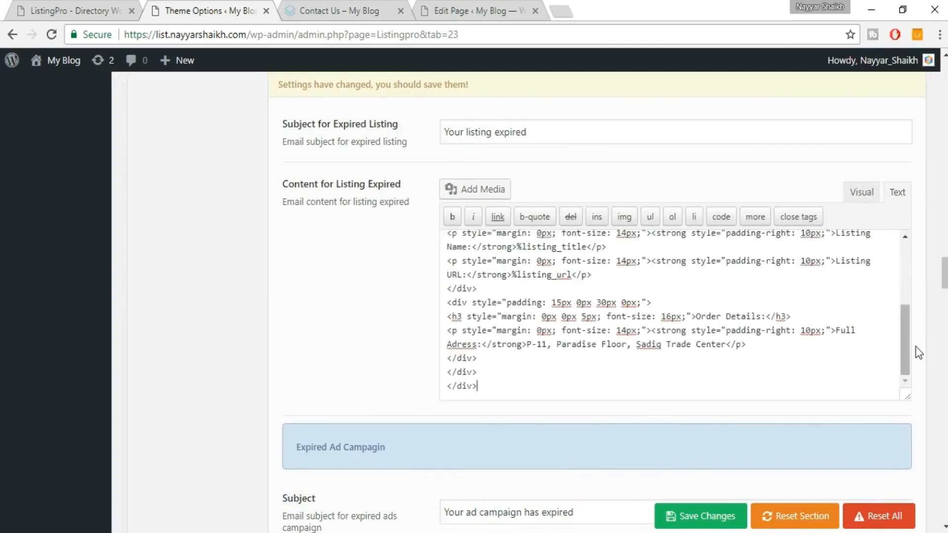
- Replace the ads campaign expired email body with the new HTML template
scroll(859, 269, "down", 6)
key("ctrl+a")
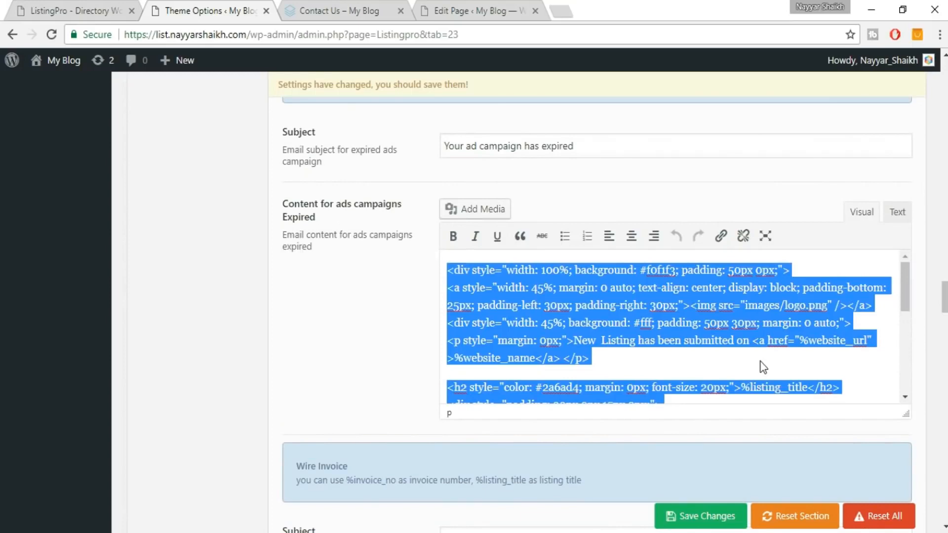
key("BackSpace")
left_click(893, 217)
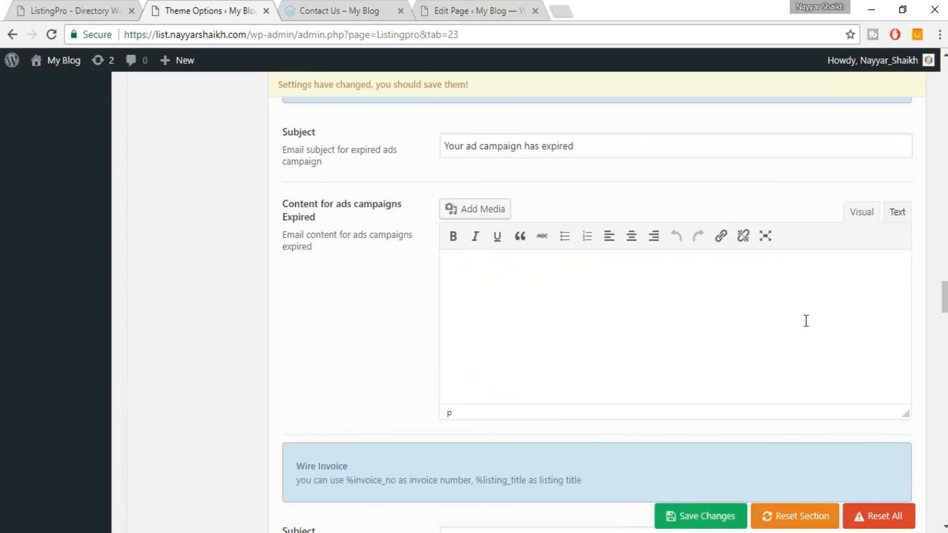
key("ctrl+v")
- Replace the wire invoice email body with the new HTML template
scroll(893, 339, "down", 6)
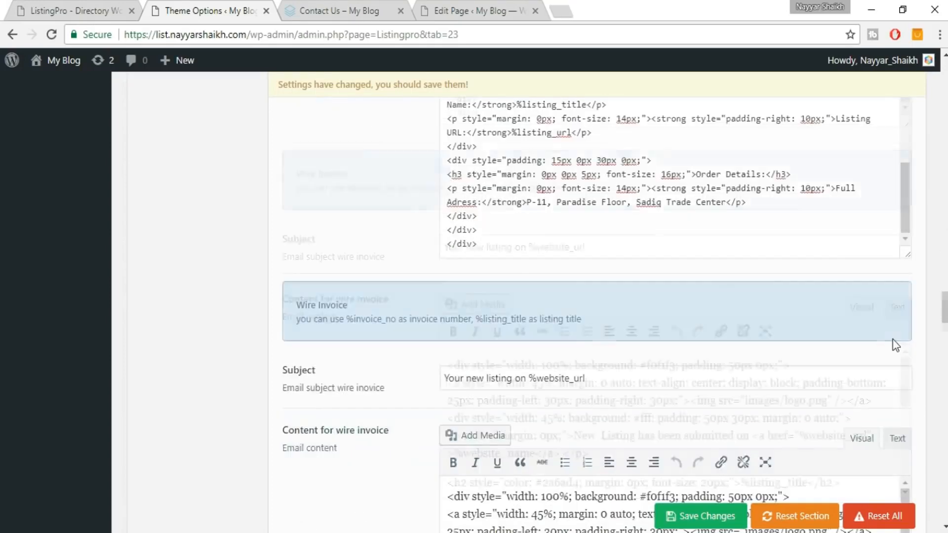
scroll(864, 368, "down", 3)
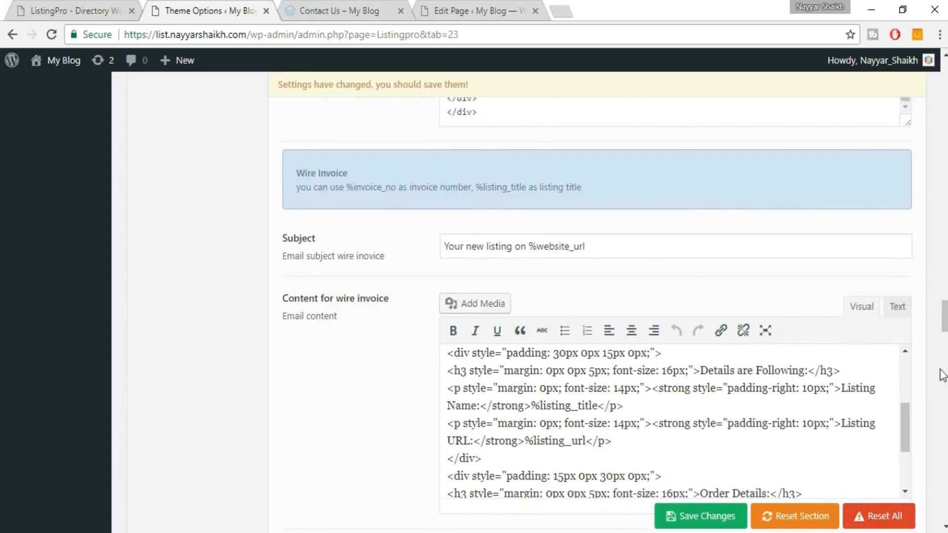
scroll(867, 363, "down", 3)
left_click(789, 312)
key("ctrl+a")
key("BackSpace")
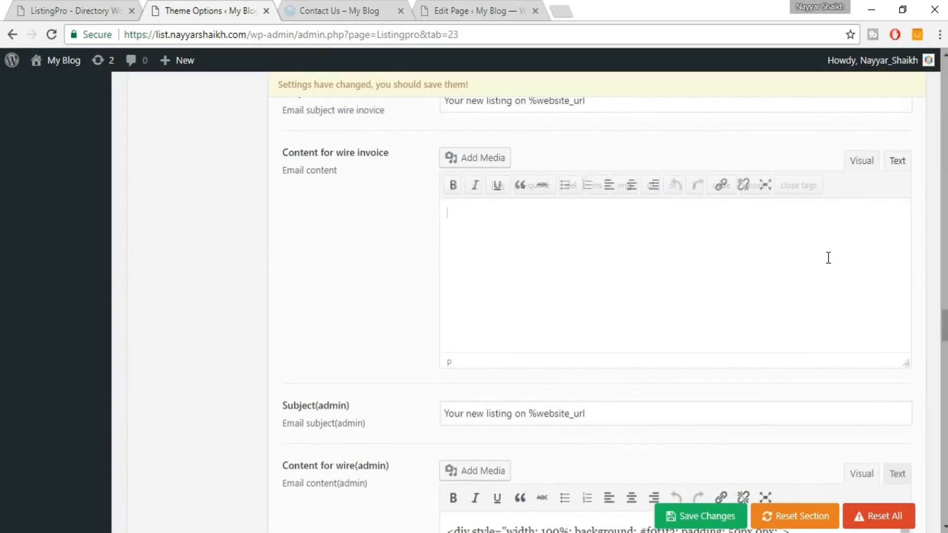
key("ctrl+v")
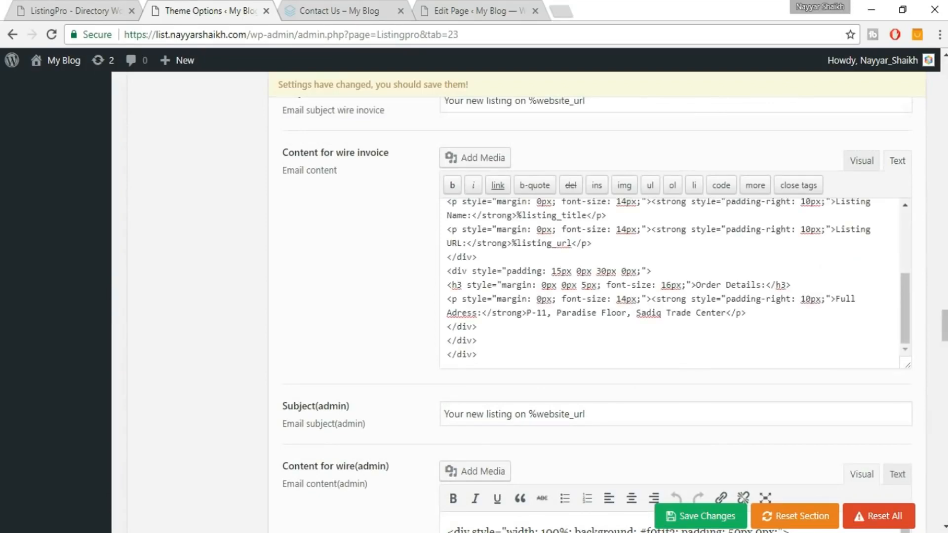
- Replace the wire (admin) email body with the new HTML template
scroll(615, 315, "down", 7)
left_click(780, 235)
key("ctrl+a")
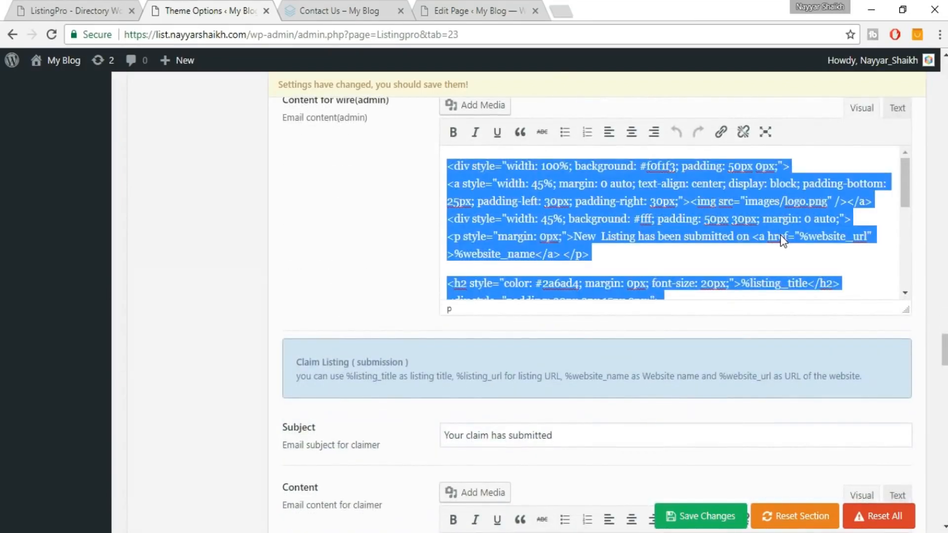
key("BackSpace")
left_click(897, 108)
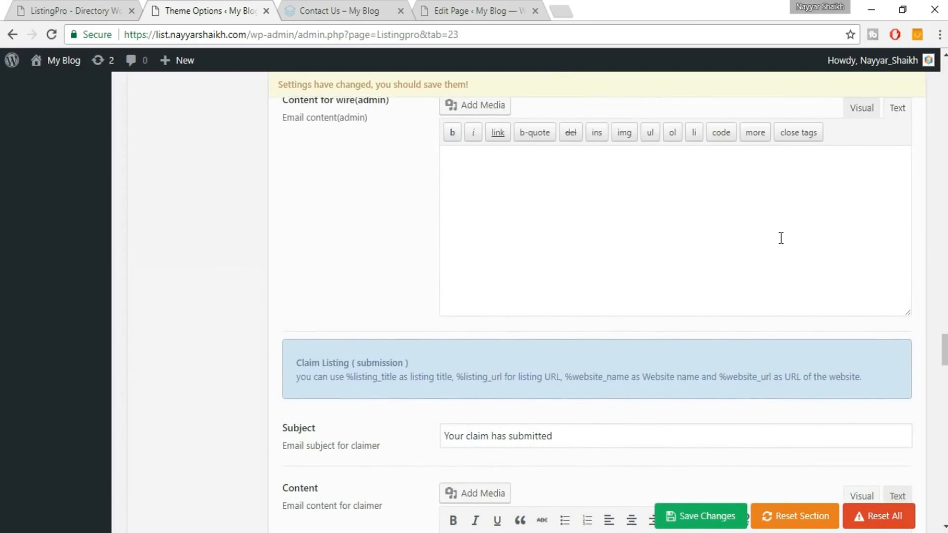
key("ctrl+v")
scroll(839, 257, "down", 6)
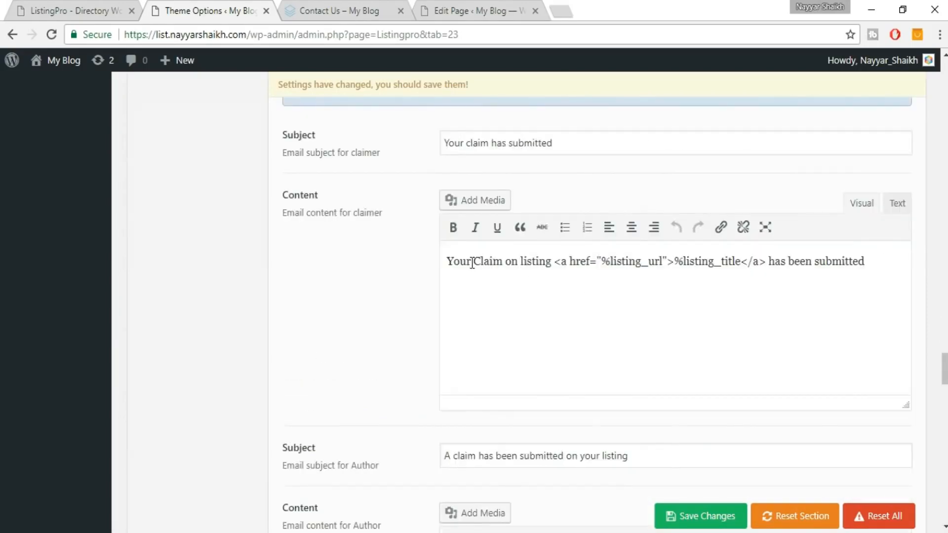
- Save the Email Management template changes, then switch to the Contact Us page tab
scroll(867, 306, "down", 8)
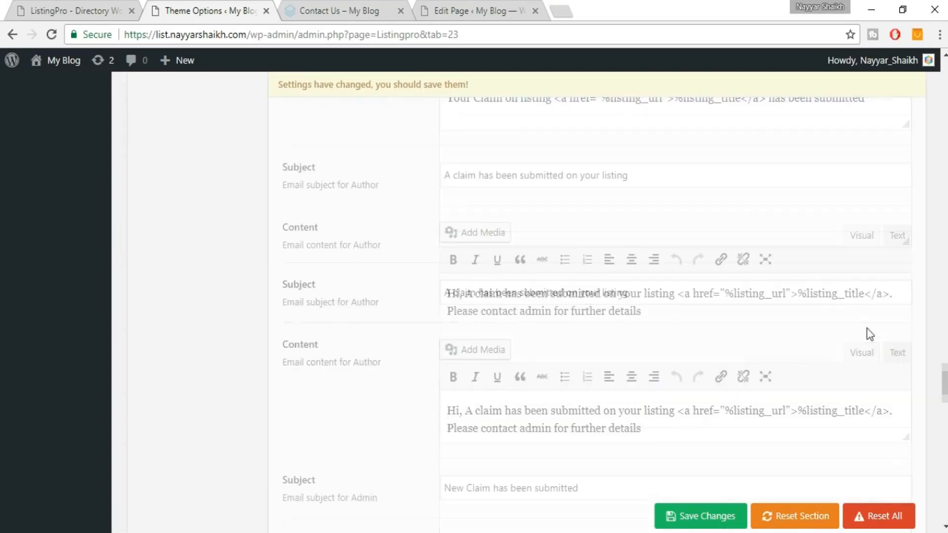
scroll(867, 328, "down", 8)
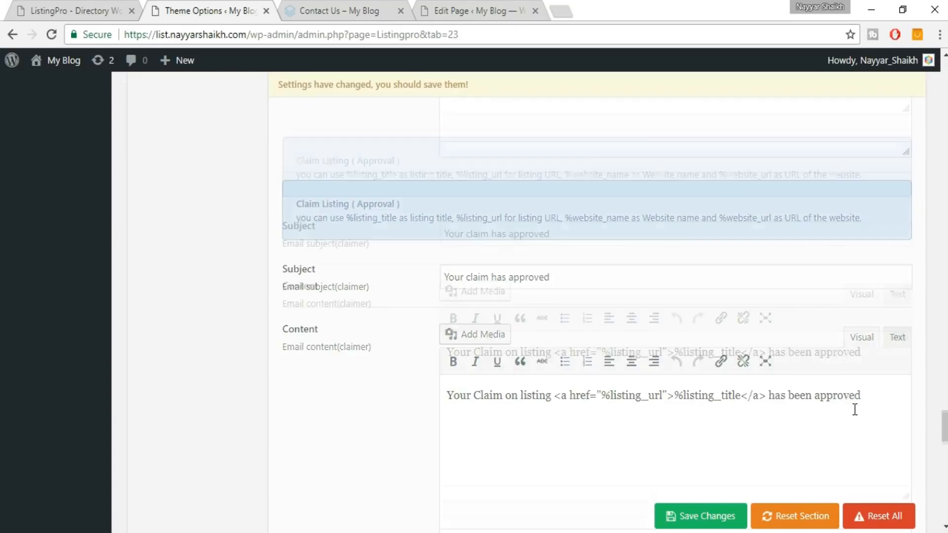
scroll(851, 407, "down", 10)
scroll(853, 434, "down", 9)
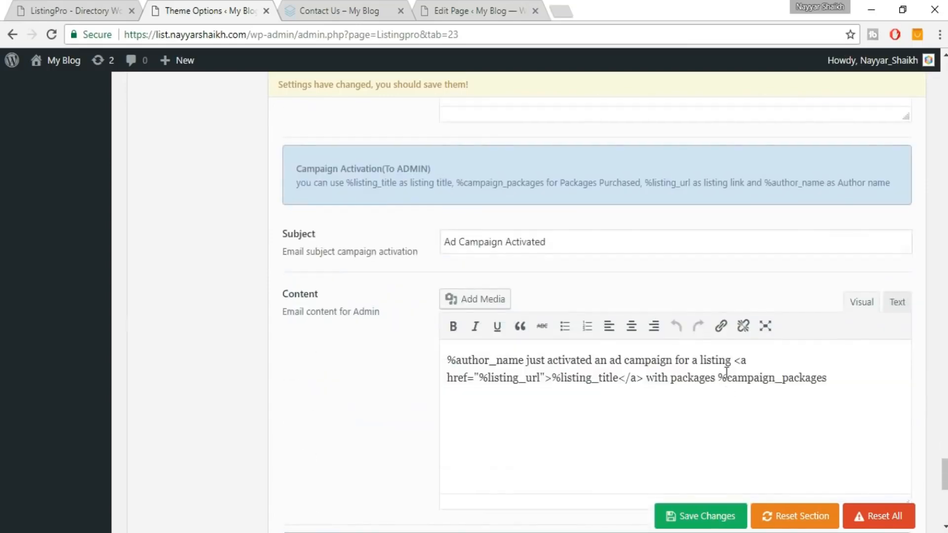
left_click(693, 517)
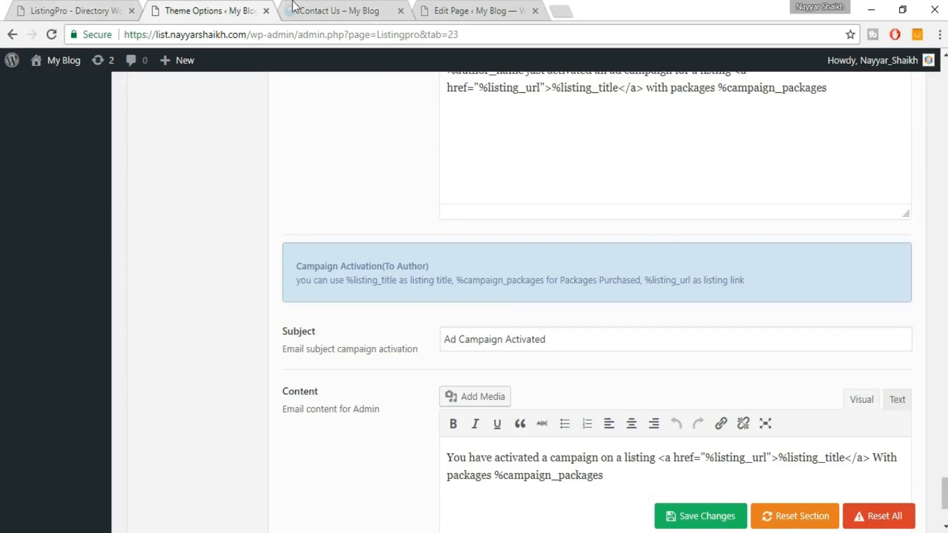
left_click(332, 7)
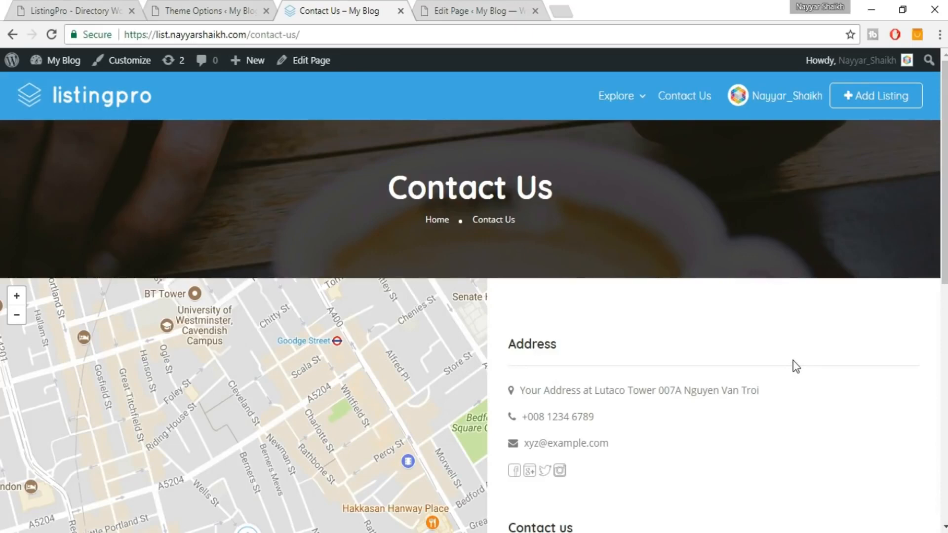
- Return to the Theme Options email settings tab and scroll back to the top
left_click(186, 9)
scroll(268, 337, "down", 15)
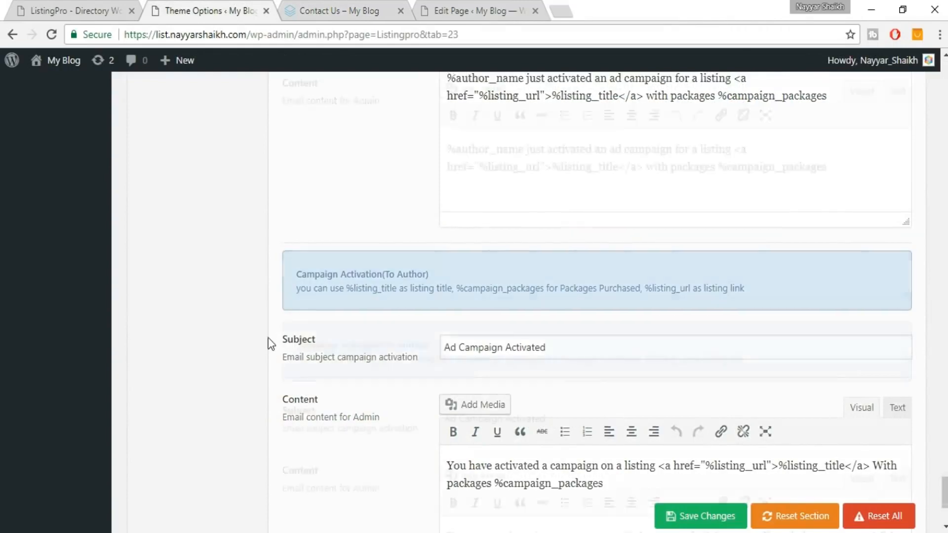
scroll(268, 339, "up", 6)
scroll(707, 305, "up", 5)
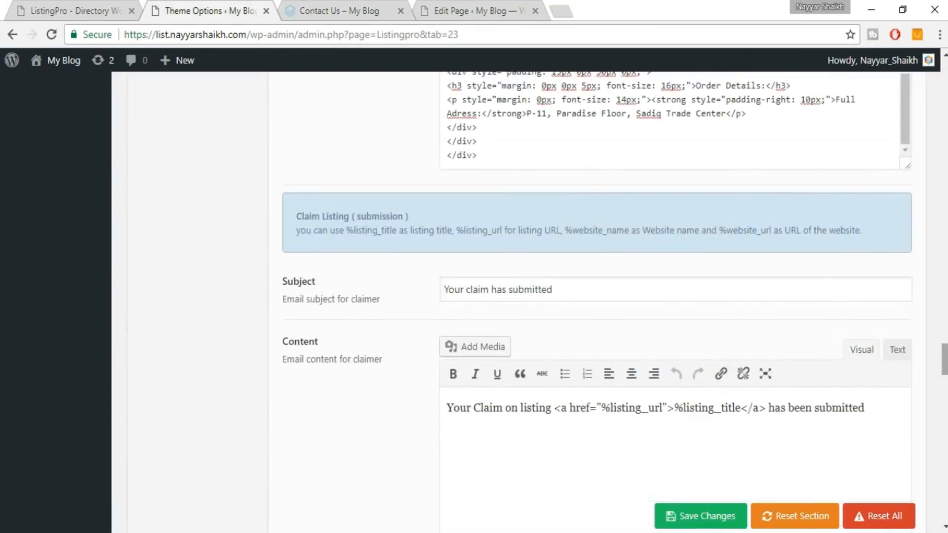
scroll(945, 243, "up", 10)
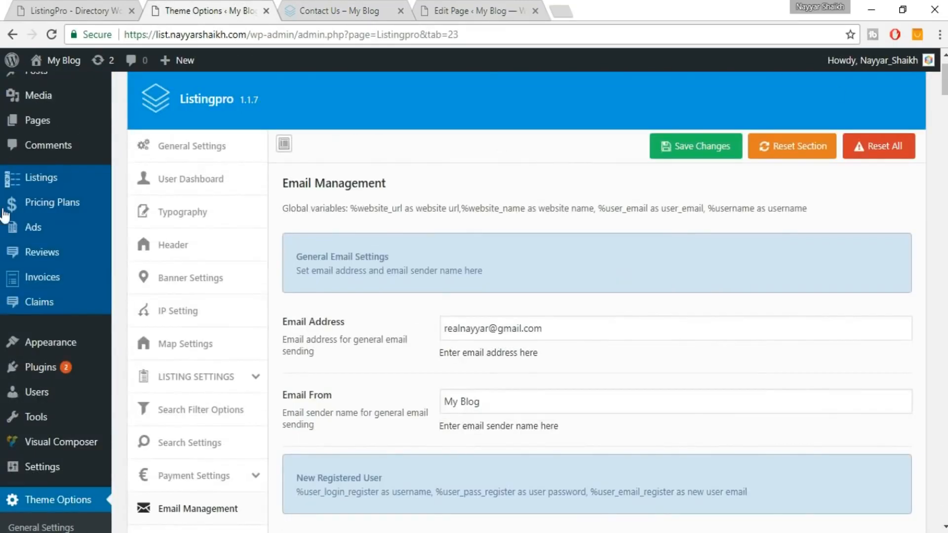
mouse_move(16, 207)
scroll(16, 206, "up", 1)
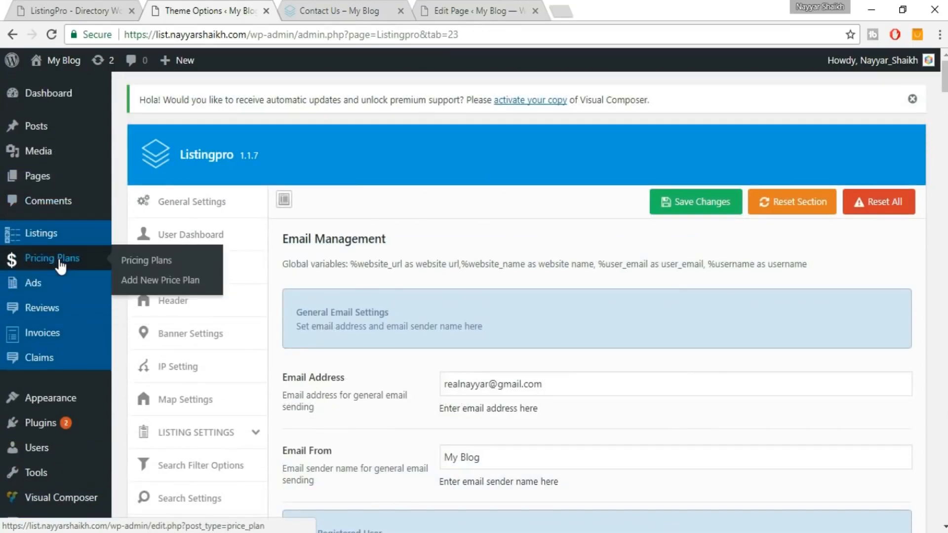
- Start a new price plan titled 'Free'
left_click(149, 284)
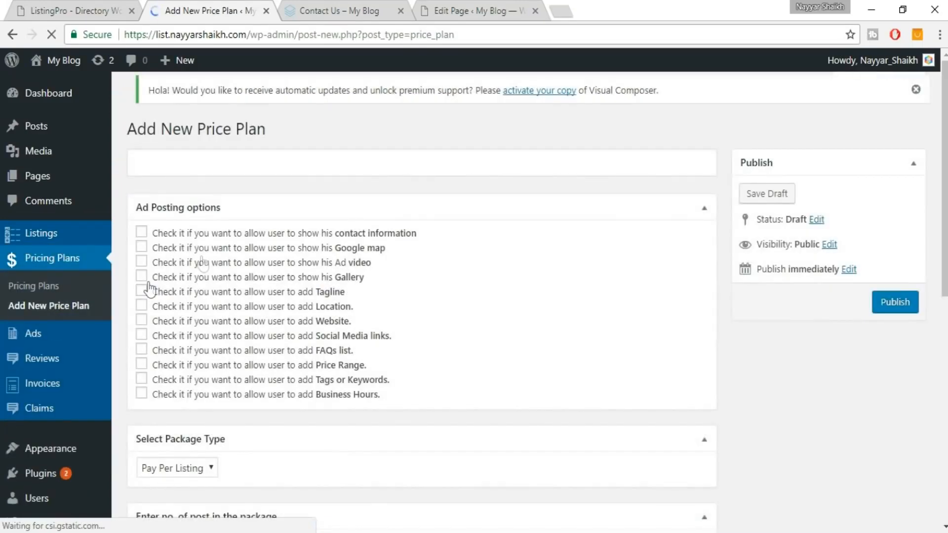
left_click(227, 174)
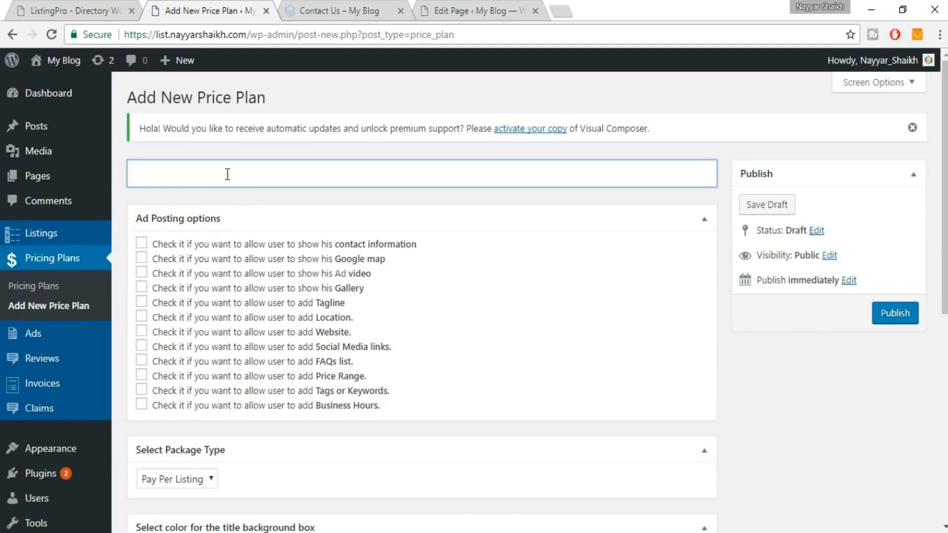
type("Free")
- Allow contact information, Google map, Ad video and Gallery in the Free plan
left_click(313, 245)
left_click(312, 260)
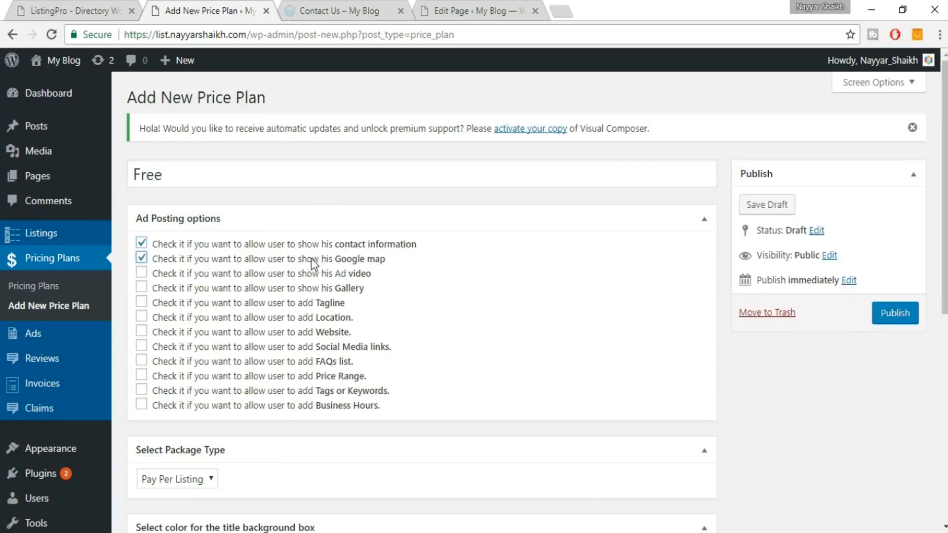
left_click(304, 274)
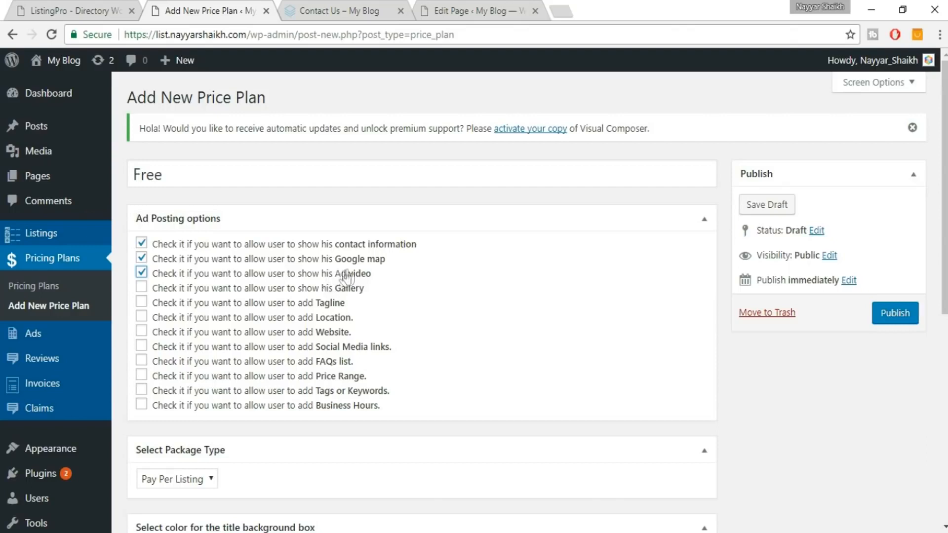
left_click(298, 290)
scroll(438, 349, "down", 3)
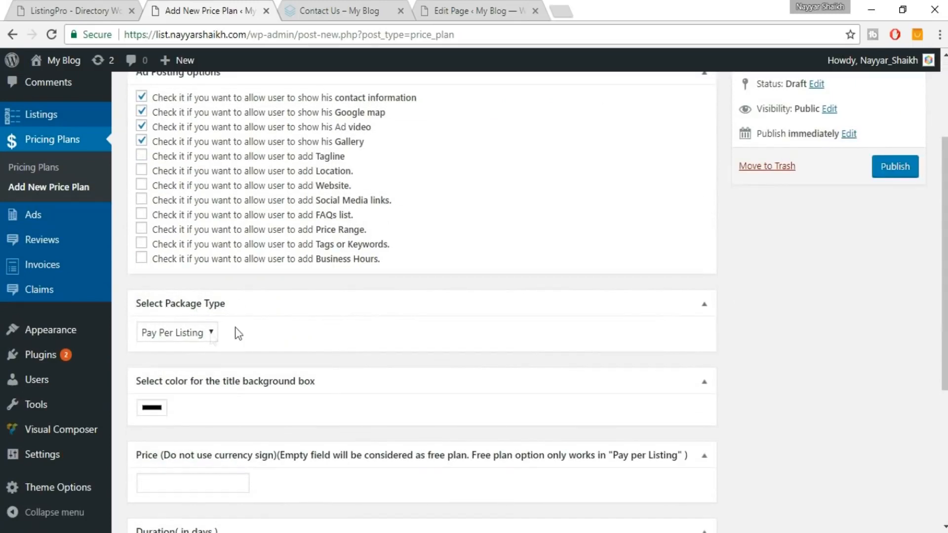
left_click(209, 336)
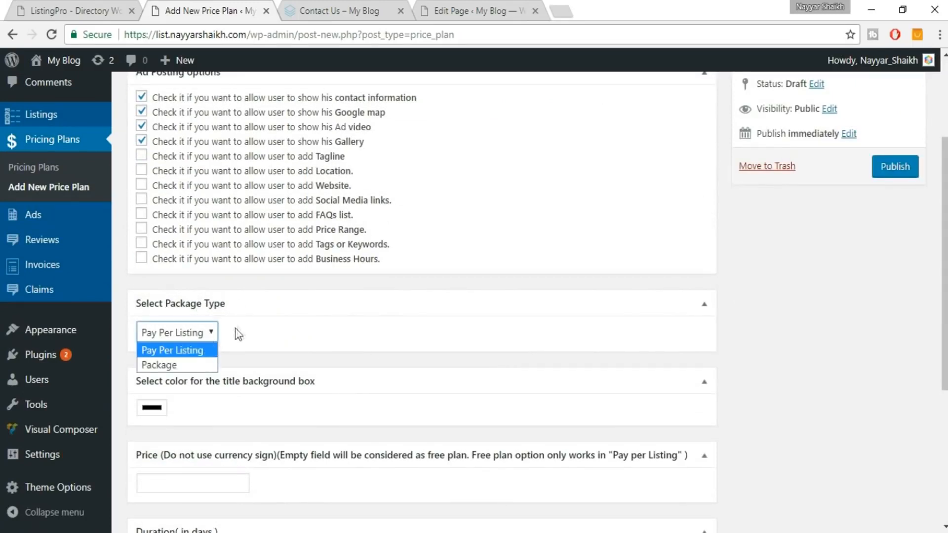
left_click(189, 366)
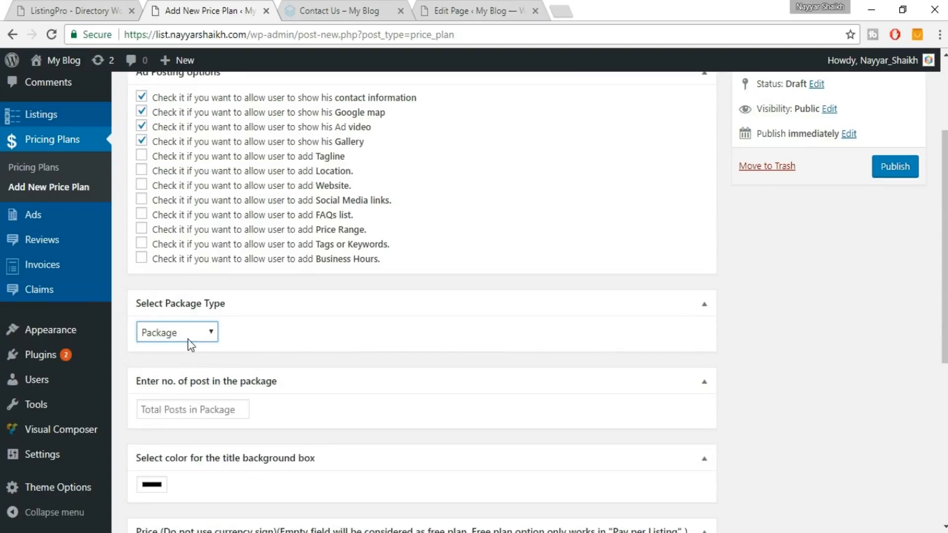
left_click(203, 409)
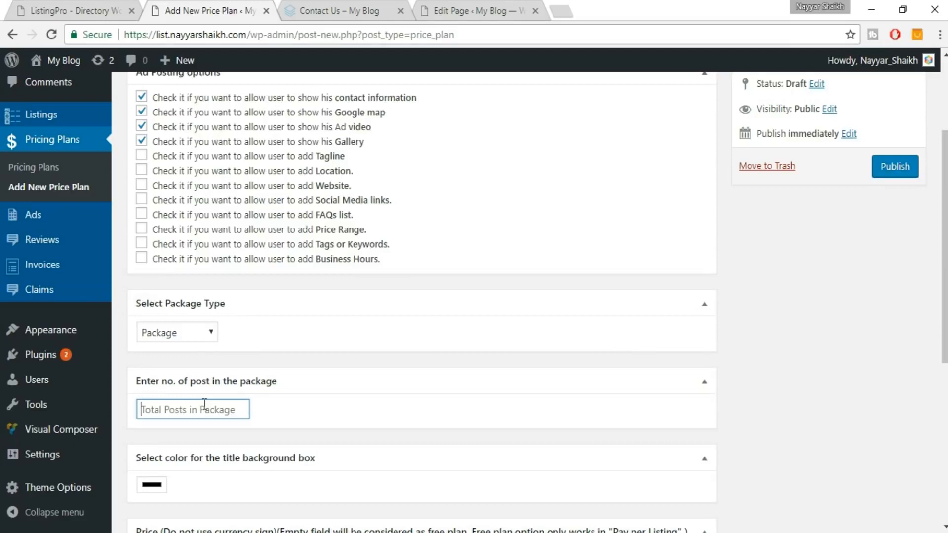
left_click(185, 329)
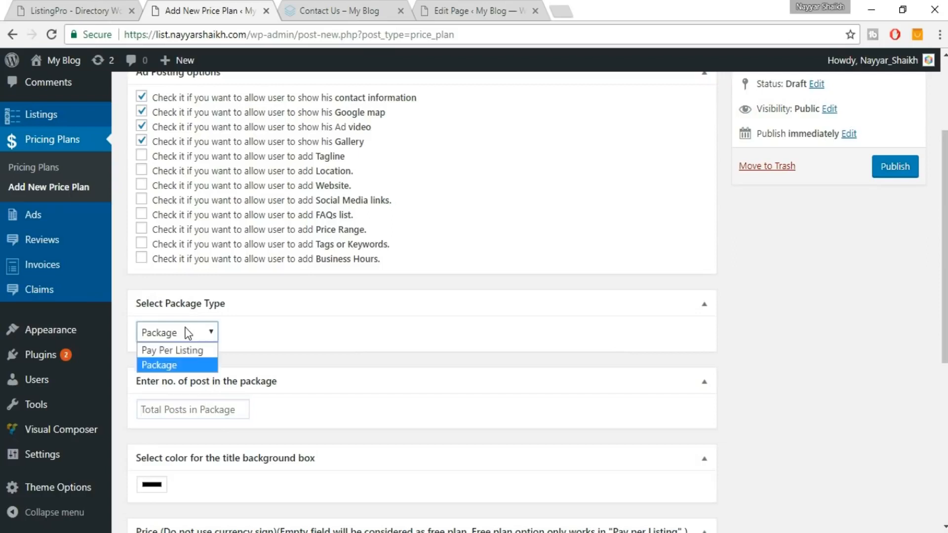
left_click(200, 349)
left_click(285, 340)
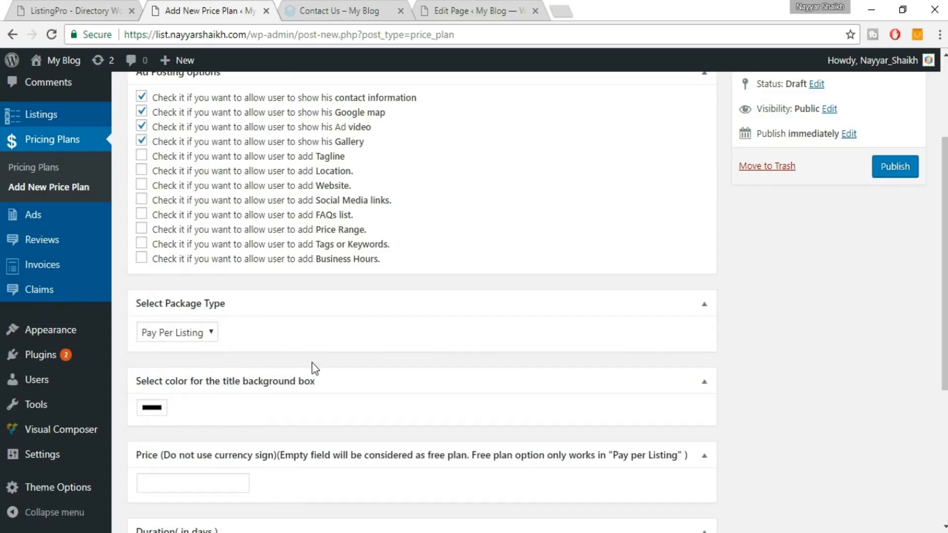
scroll(313, 366, "down", 3)
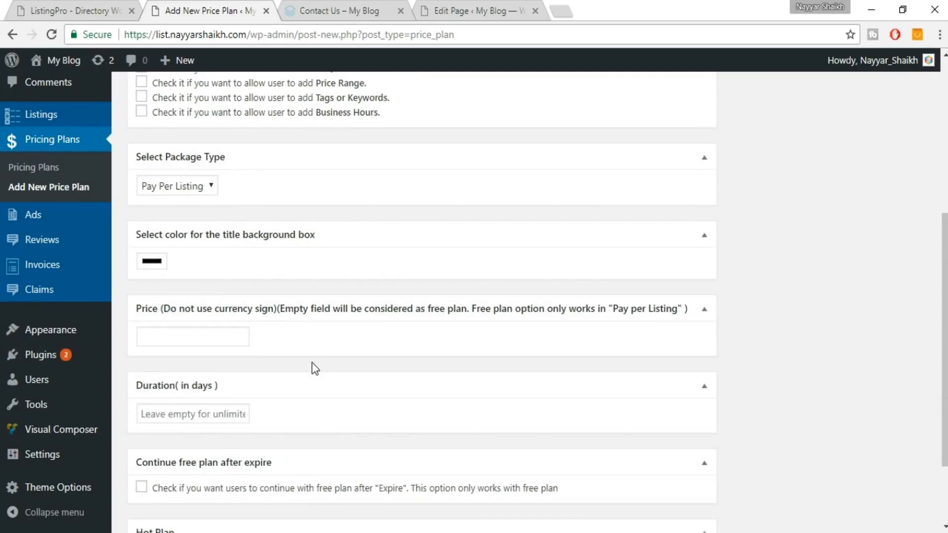
- Set the Free plan's title background colour to blue
left_click(153, 262)
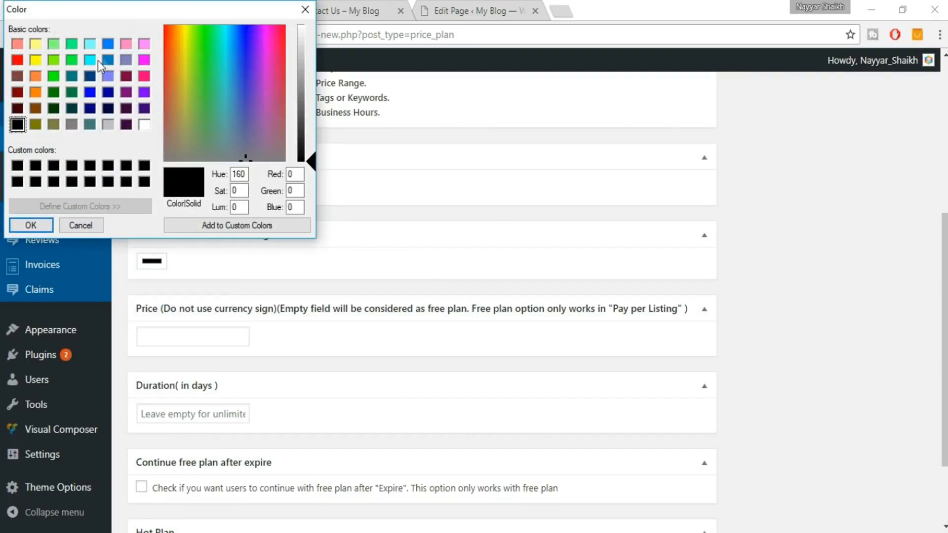
left_click(109, 48)
left_click(31, 226)
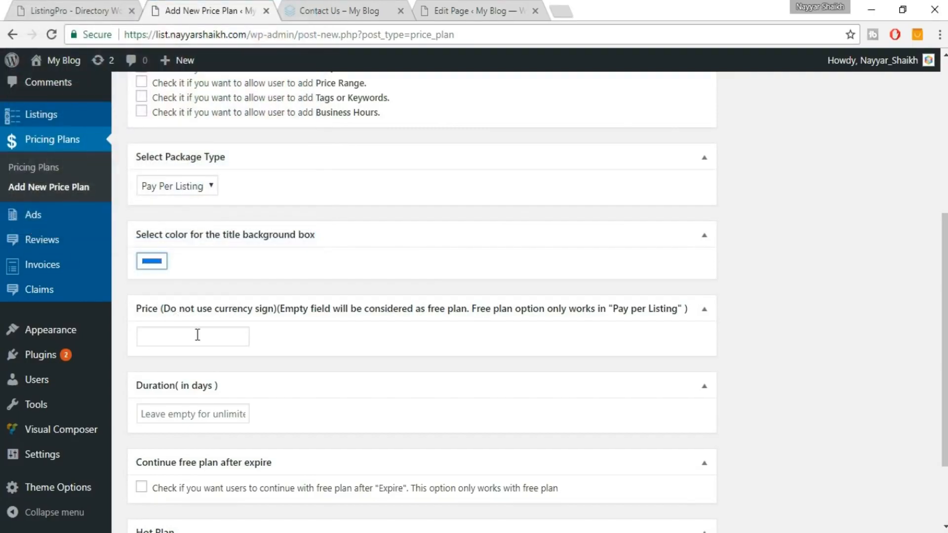
- Leave the plan's Price field empty for a free plan
left_click(187, 328)
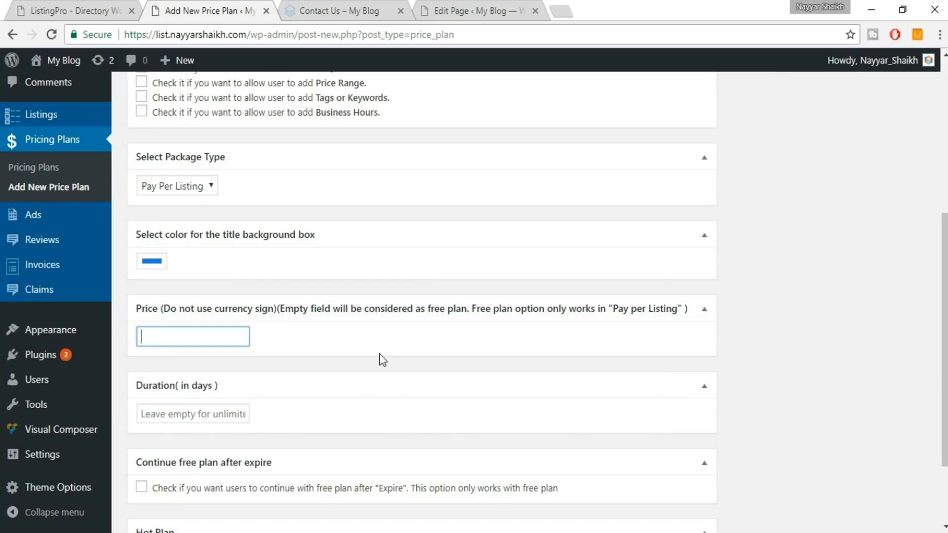
scroll(539, 387, "down", 2)
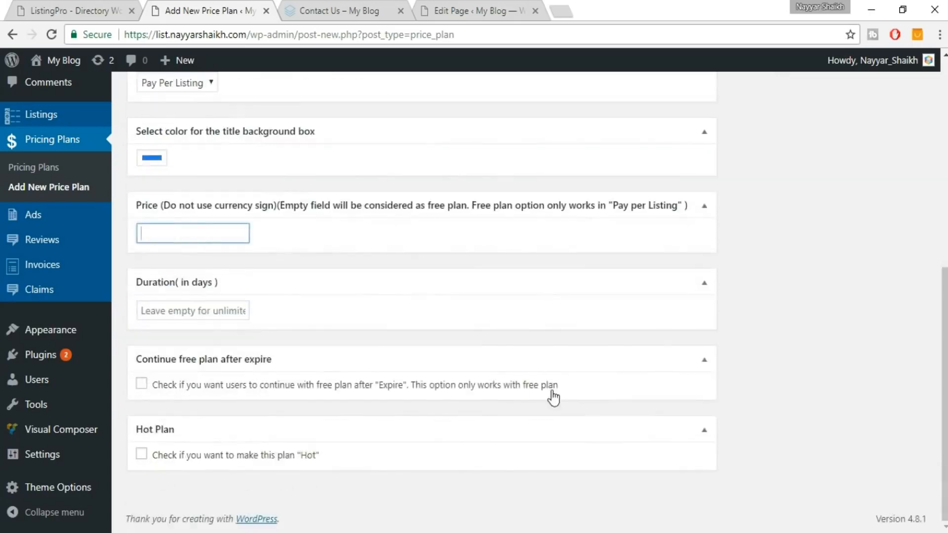
scroll(547, 441, "up", 1)
left_click(757, 328)
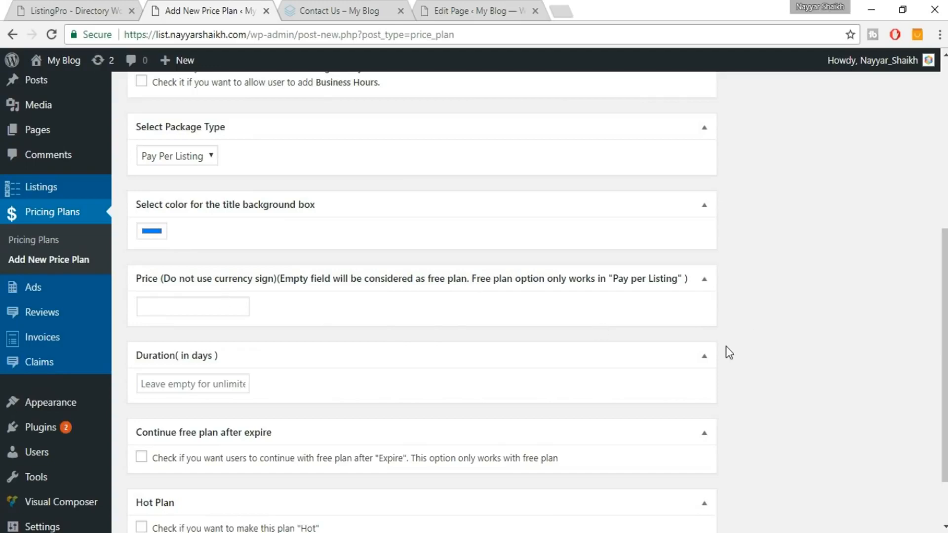
- Set the plan's duration to 30 days
scroll(727, 351, "down", 1)
left_click(225, 309)
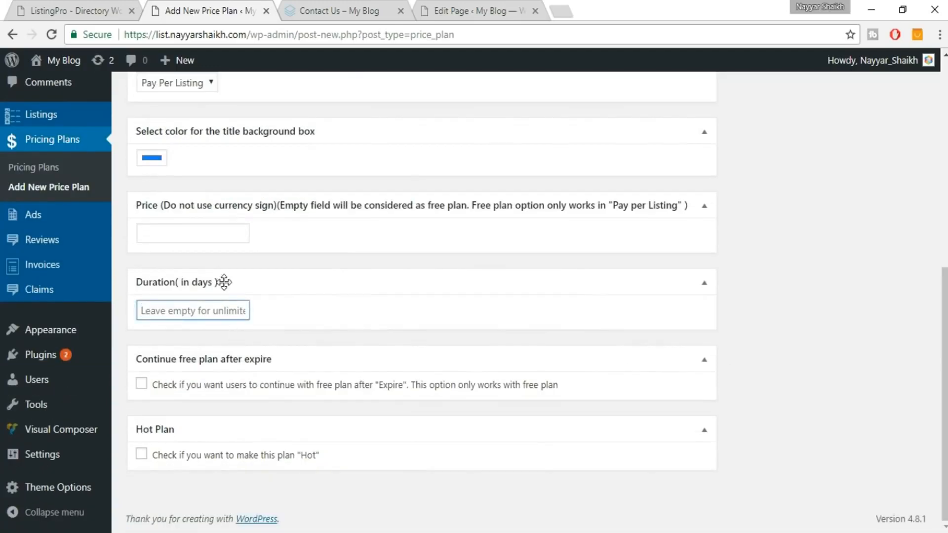
type("30")
double_click(206, 307)
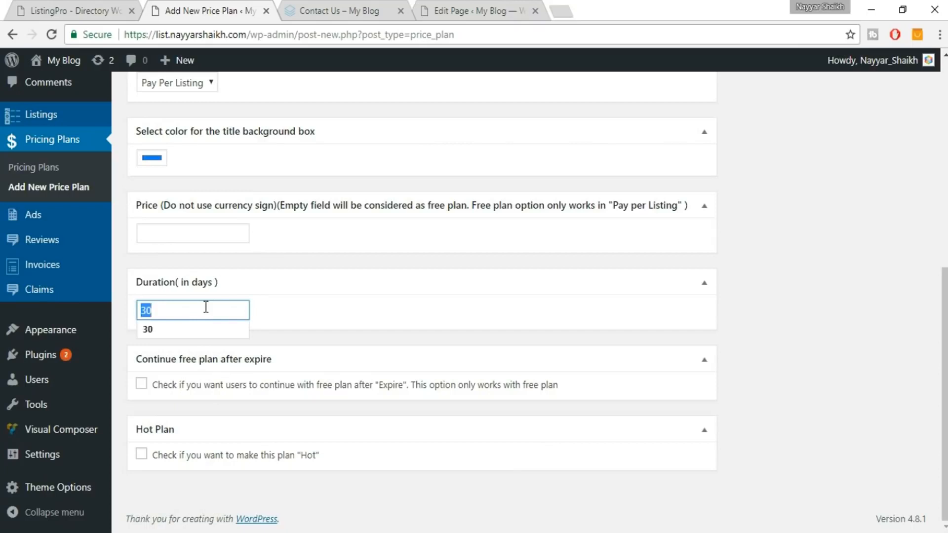
key("BackSpace")
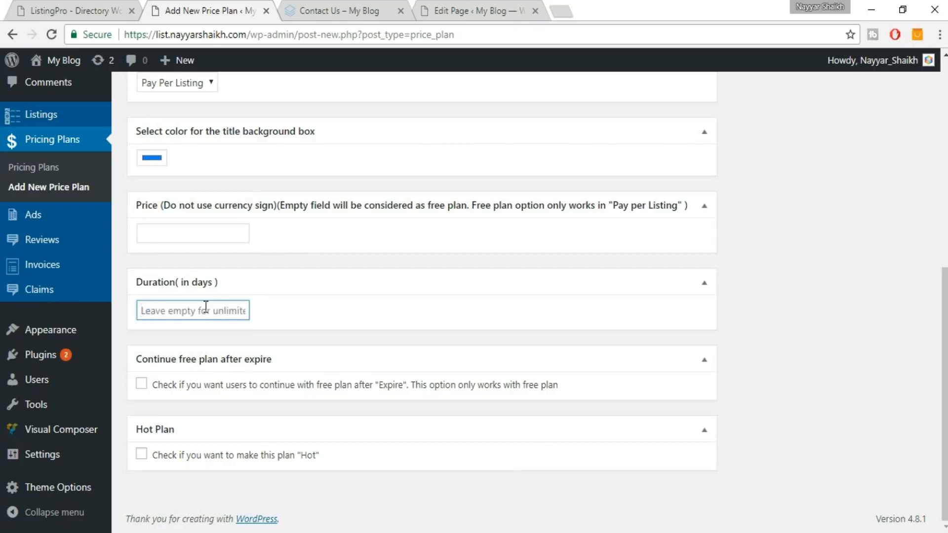
left_click(198, 307)
type("30")
left_click(293, 259)
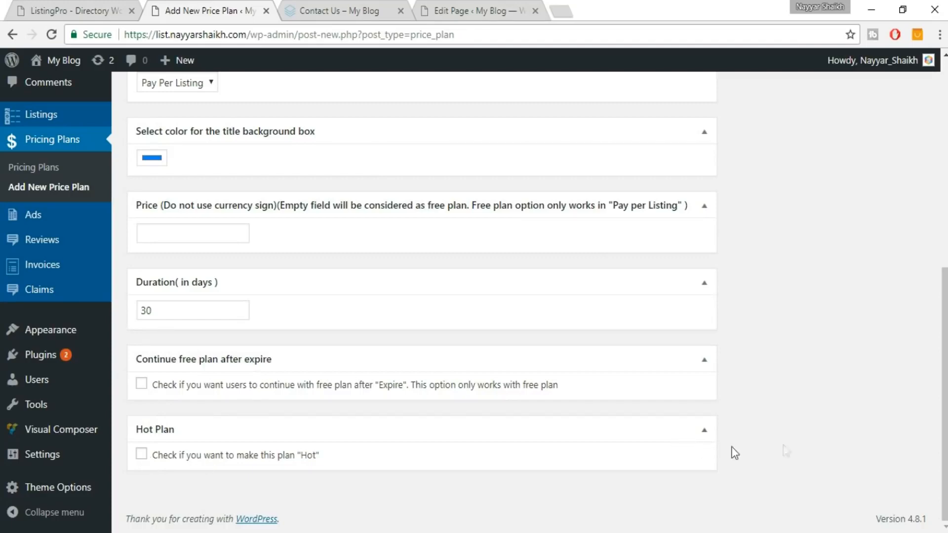
- Publish the Free price plan with its 30-day Pay Per Listing package
scroll(787, 449, "up", 7)
scroll(788, 450, "up", 1)
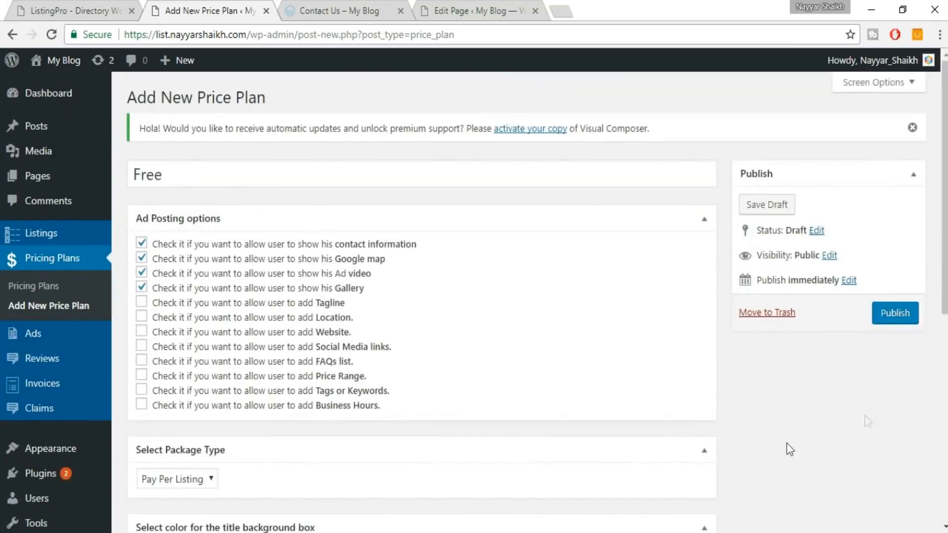
left_click(897, 318)
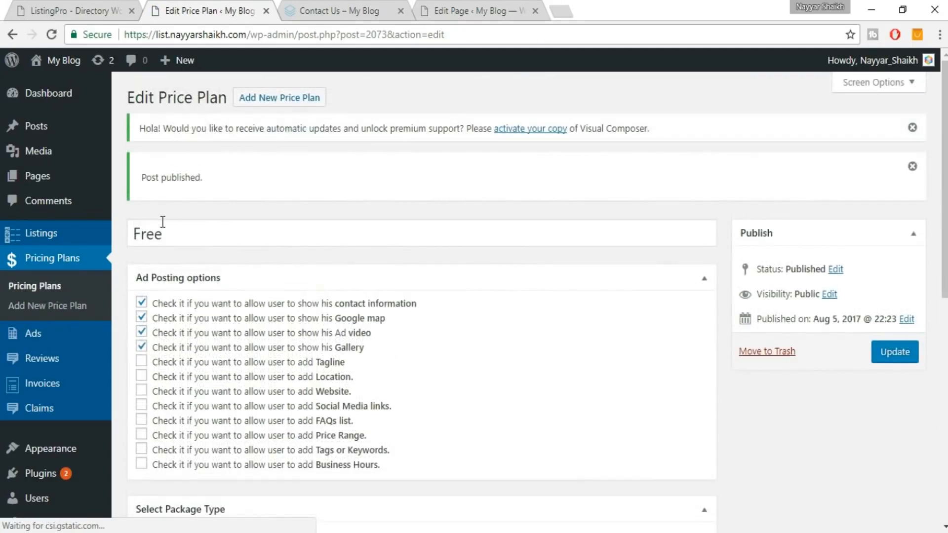
- Start a new price plan titled 'Basic'
left_click(278, 98)
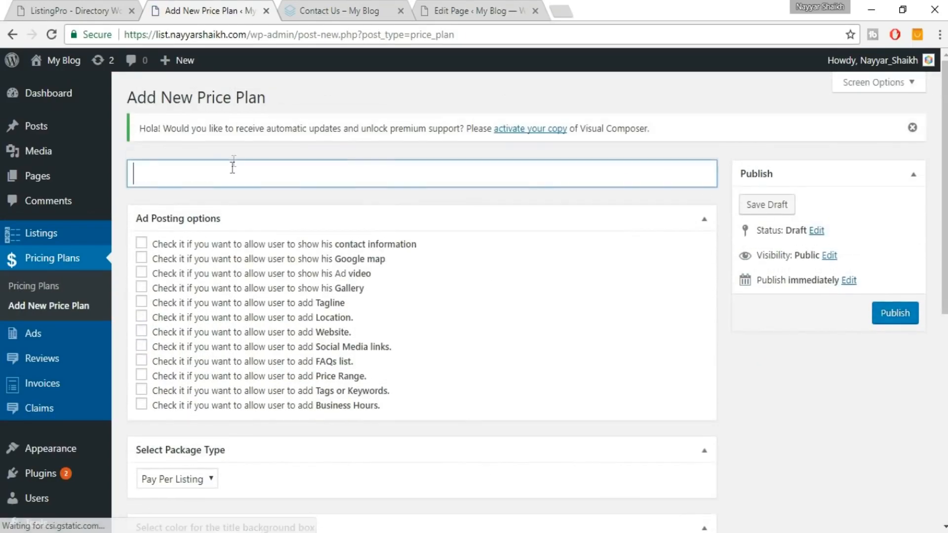
type("Abs")
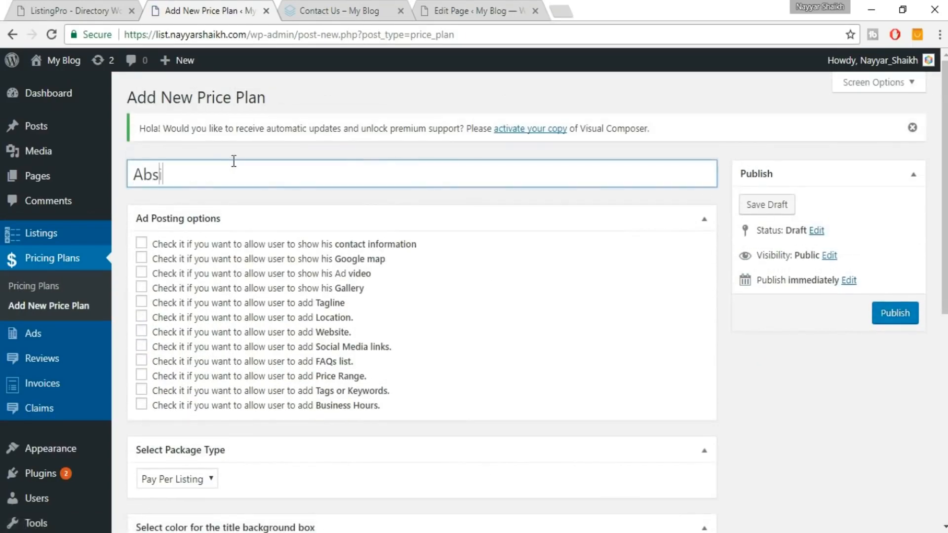
key("BackSpace")
key("BackSpace")
key("BackSpace")
type("BNa")
key("BackSpace")
type("asic")
- Allow contact info, Google map, Ad video, Gallery, Tagline, Location, Website, Social Media and FAQs
left_click(141, 242)
left_click(142, 257)
left_click(142, 272)
left_click(142, 286)
left_click(142, 301)
left_click(142, 316)
left_click(141, 331)
left_click(142, 347)
left_click(142, 361)
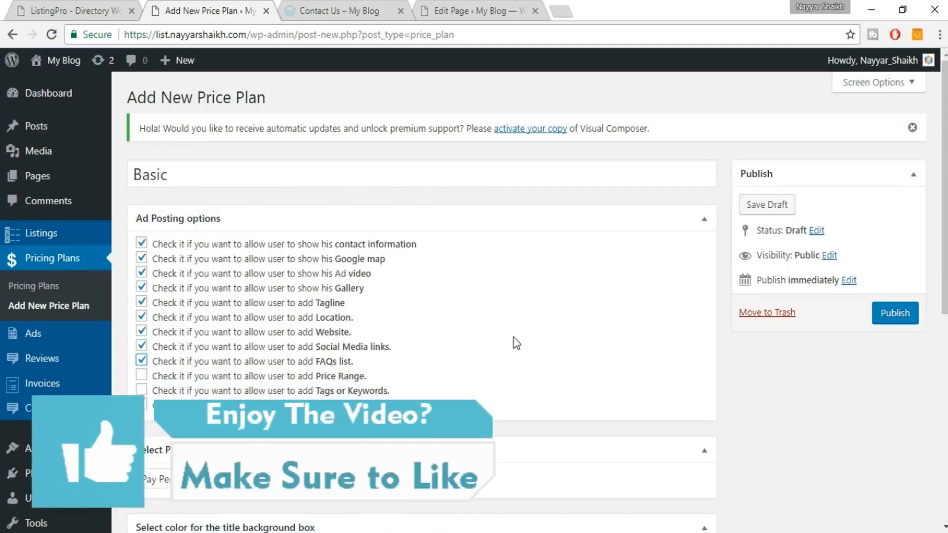
- Set the title background colour to blue and the plan price to 2
scroll(515, 342, "down", 6)
left_click(153, 261)
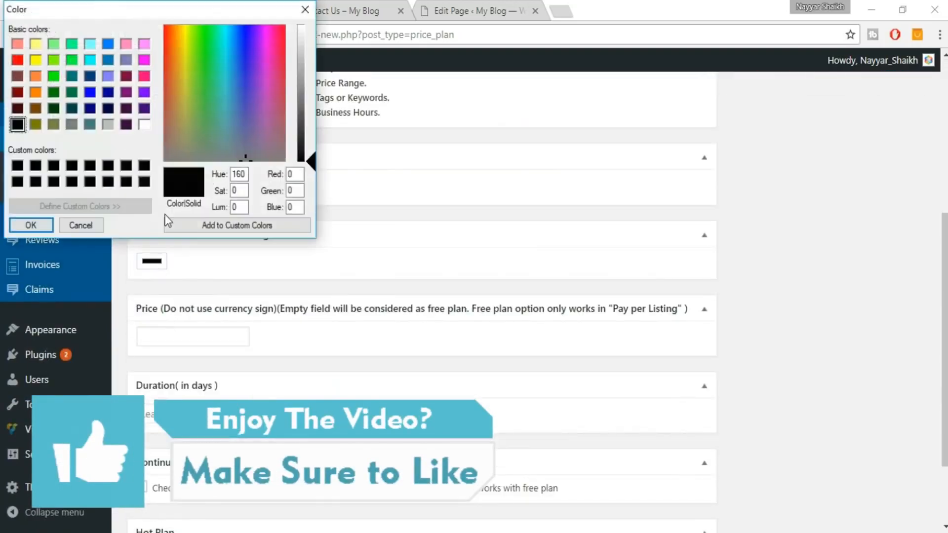
left_click(108, 43)
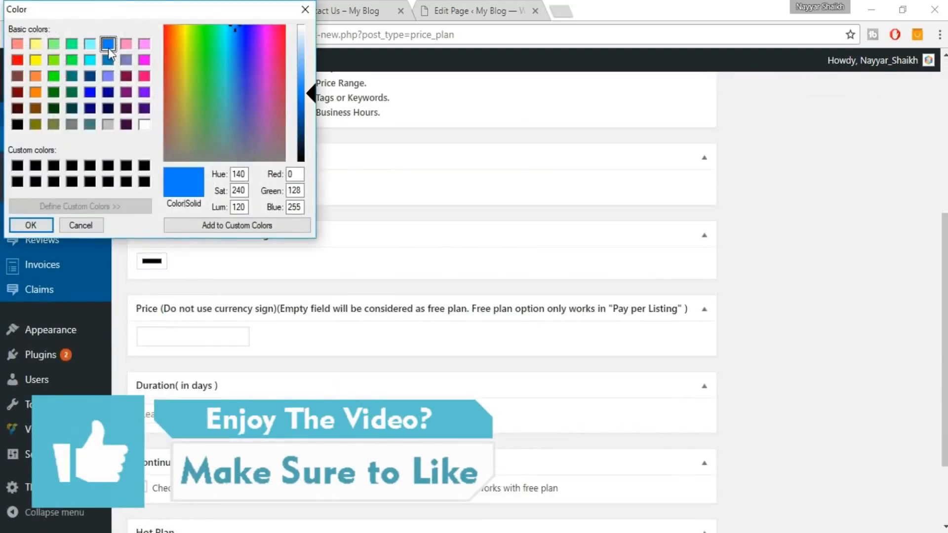
left_click(31, 225)
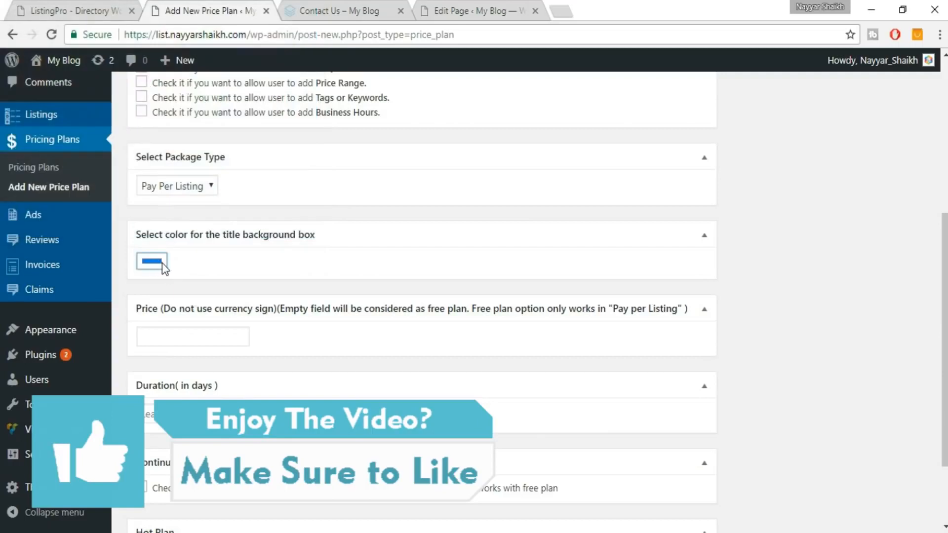
left_click(207, 336)
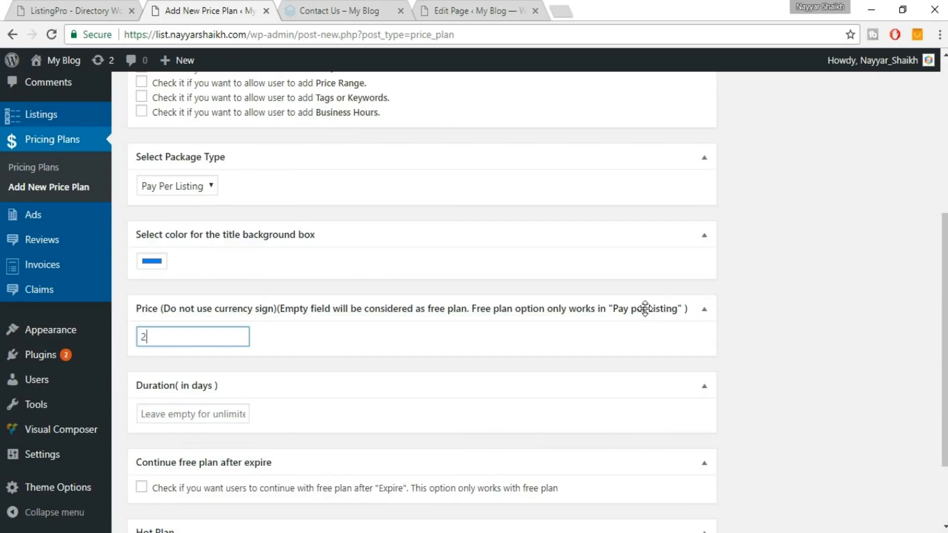
left_click(813, 324)
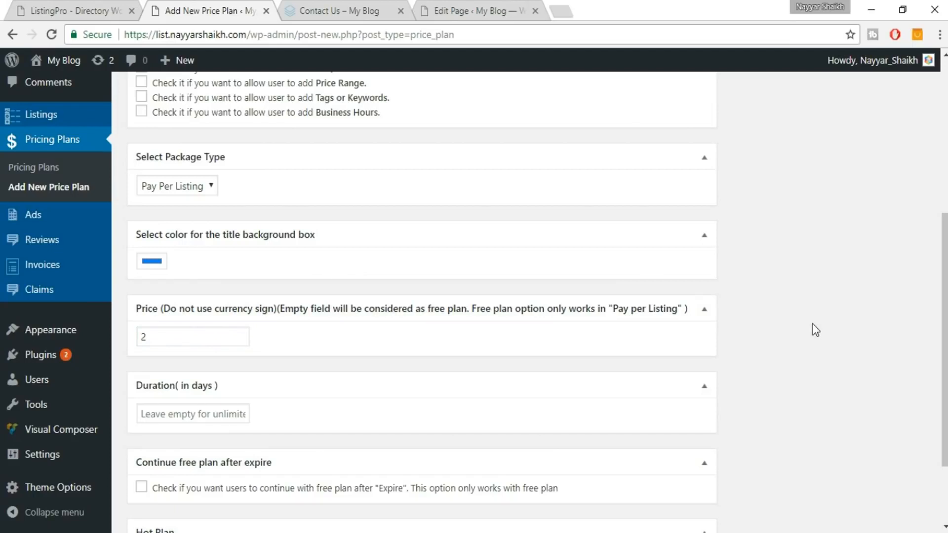
- Set the duration to 30 days and publish the Basic plan
scroll(833, 322, "down", 2)
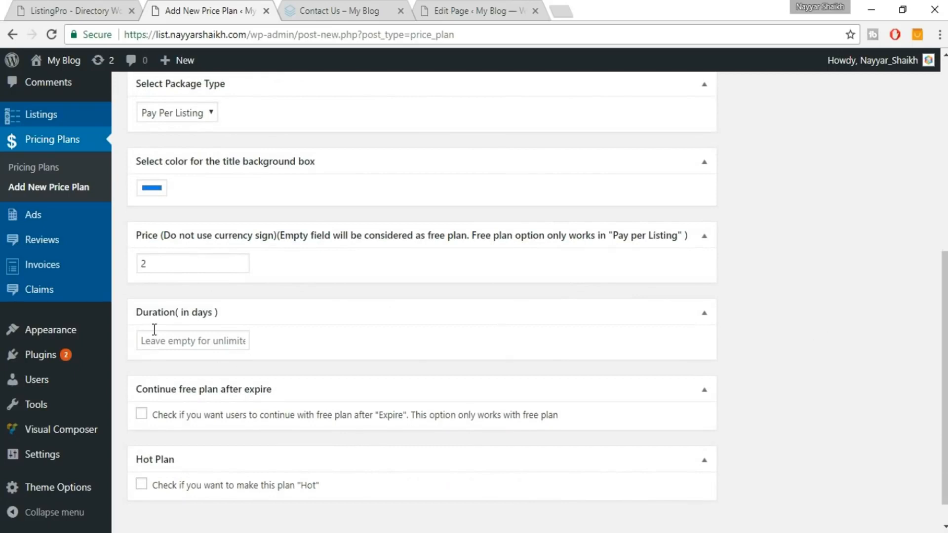
left_click(185, 339)
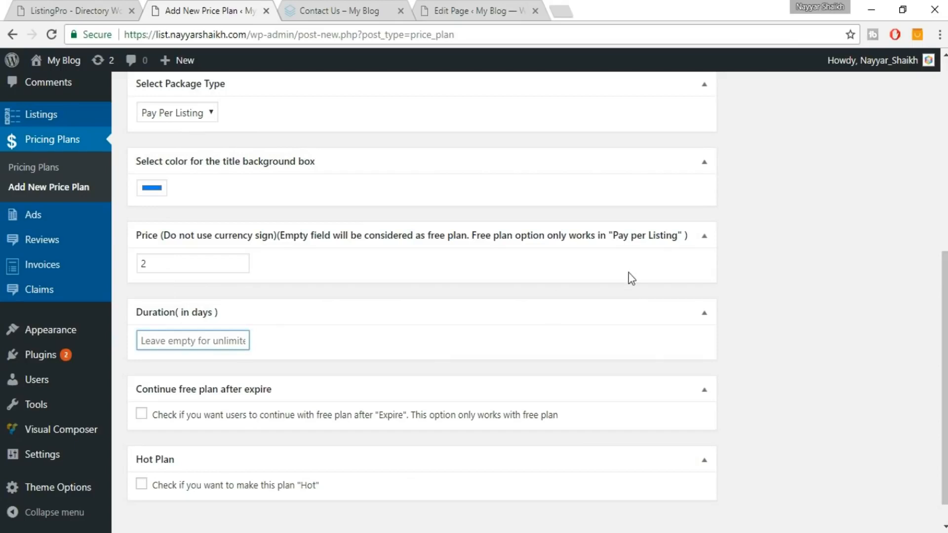
type("30")
left_click(787, 295)
left_click(207, 341)
left_click(765, 324)
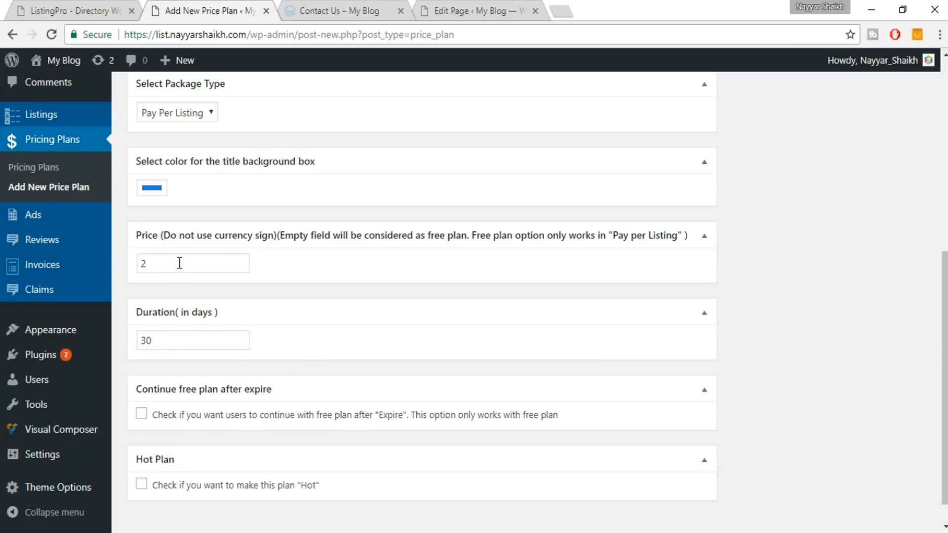
scroll(264, 402, "down", 1)
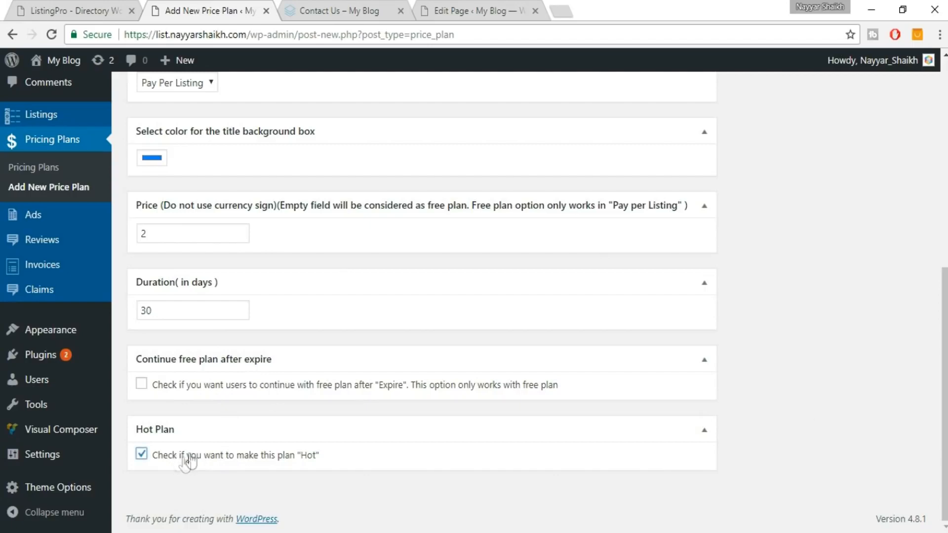
scroll(257, 468, "up", 6)
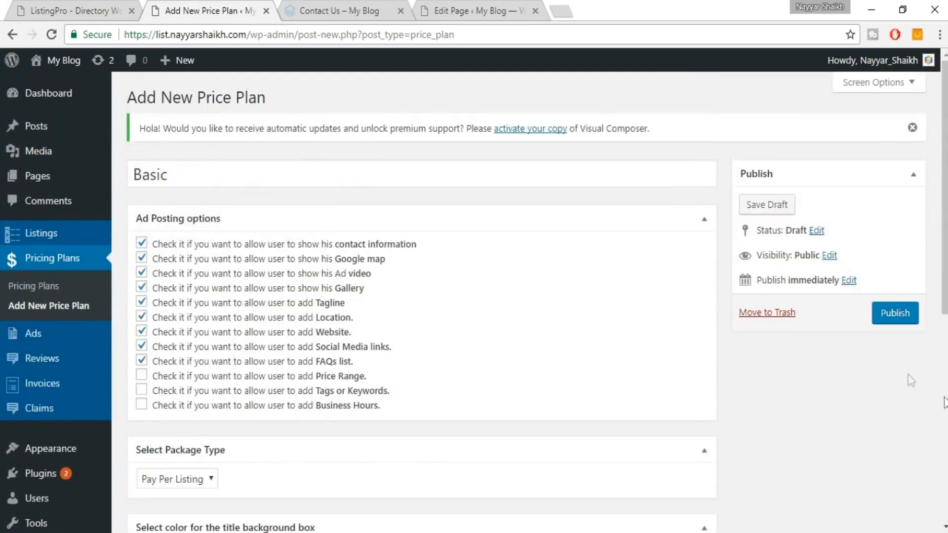
left_click(893, 311)
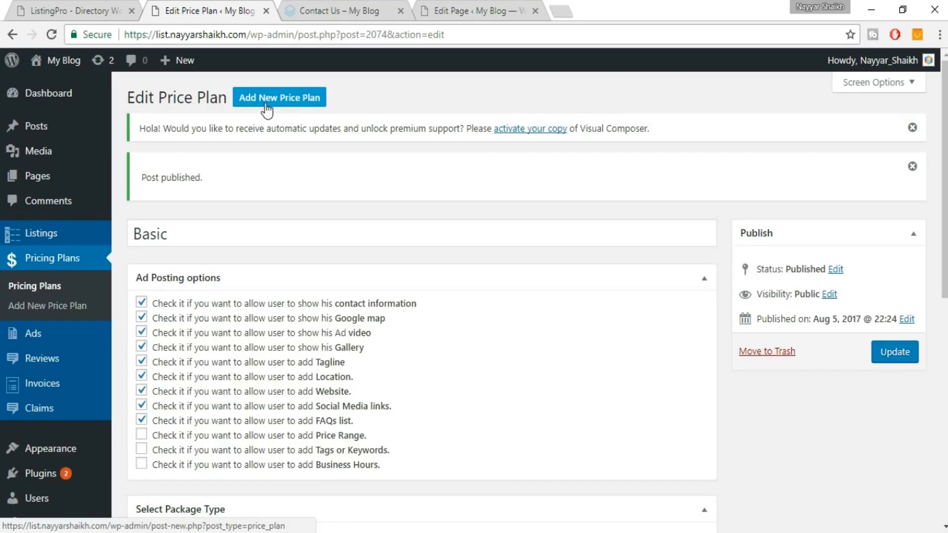
- Start a new plan titled 'Premium' and allow every posting option, including Price Range and Tags
left_click(294, 106)
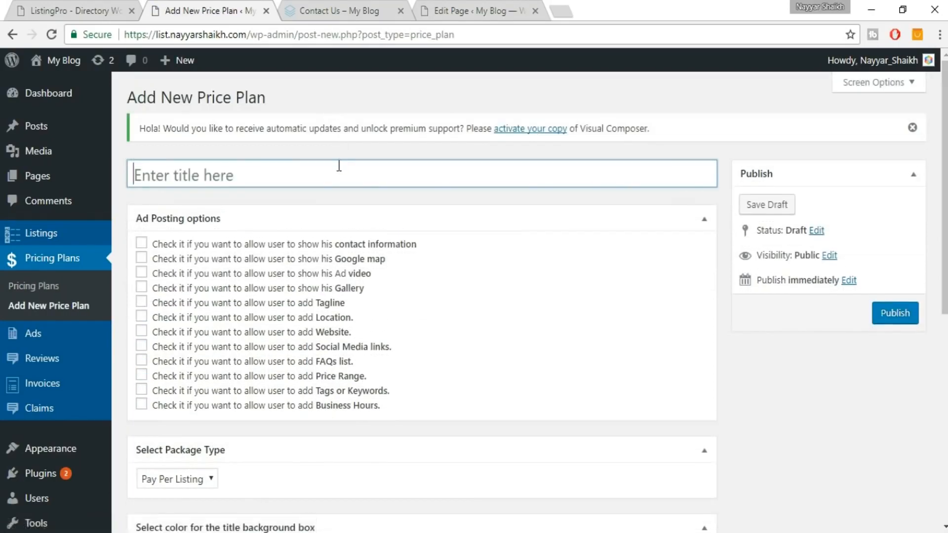
type("Premium")
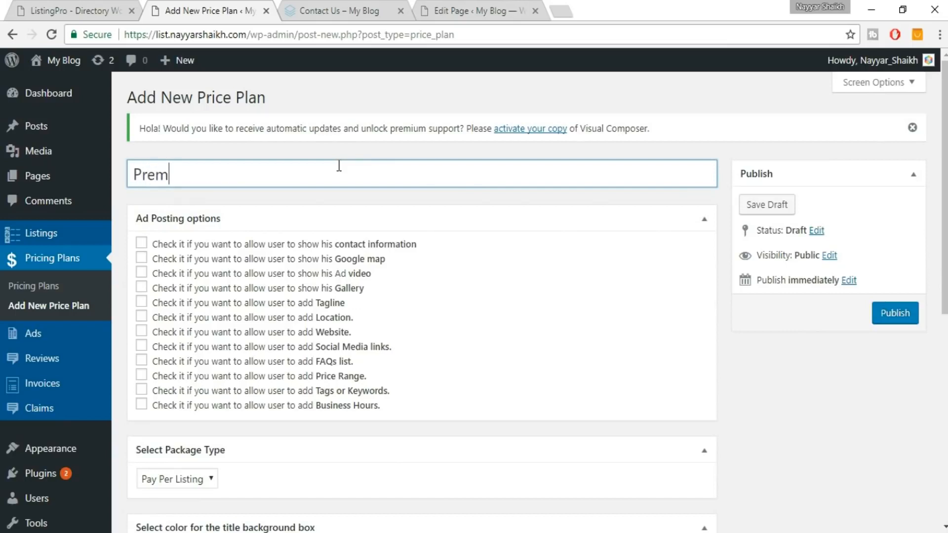
left_click(142, 242)
left_click(142, 257)
left_click(141, 273)
left_click(141, 288)
left_click(142, 302)
left_click(142, 316)
left_click(141, 332)
left_click(142, 346)
left_click(141, 361)
left_click(142, 376)
left_click(142, 390)
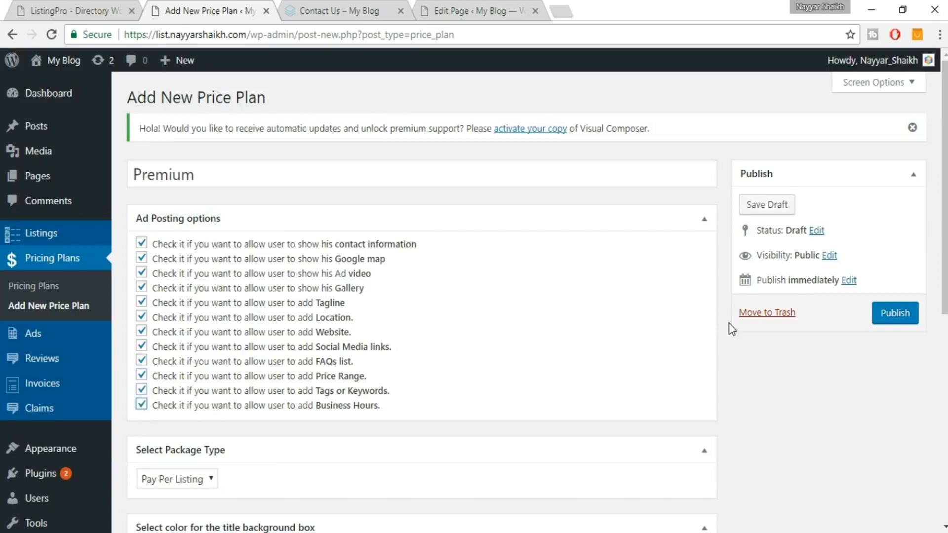
- Set the title background colour to blue and the plan price to 5
scroll(729, 323, "down", 3)
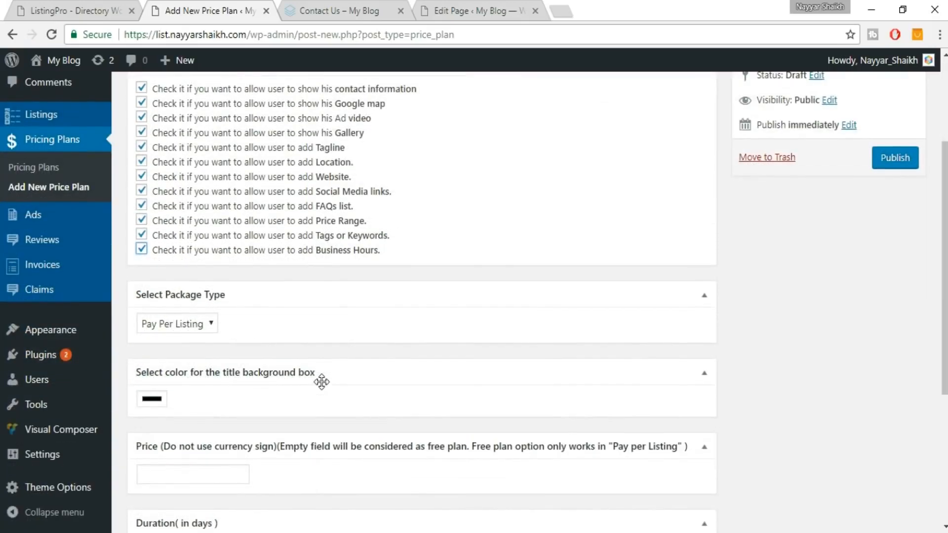
scroll(321, 381, "down", 3)
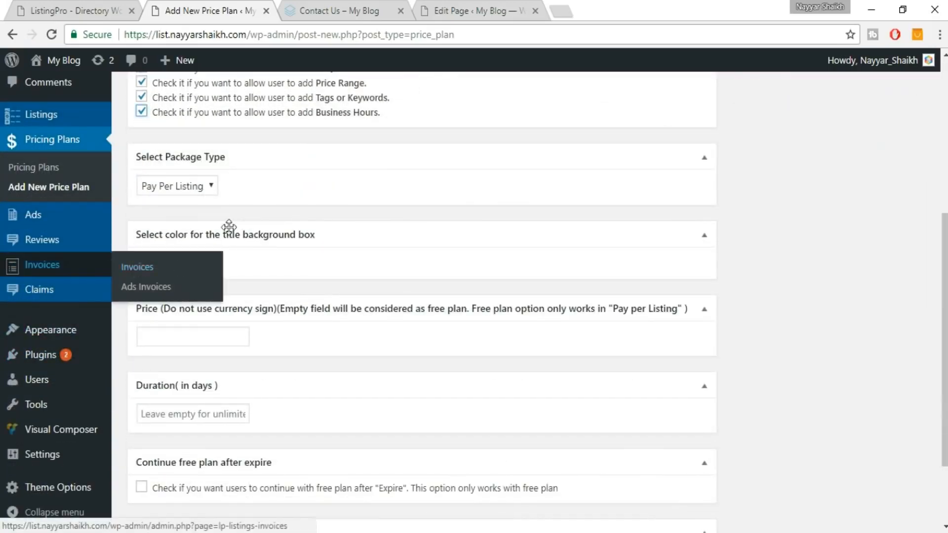
left_click(155, 265)
left_click(113, 44)
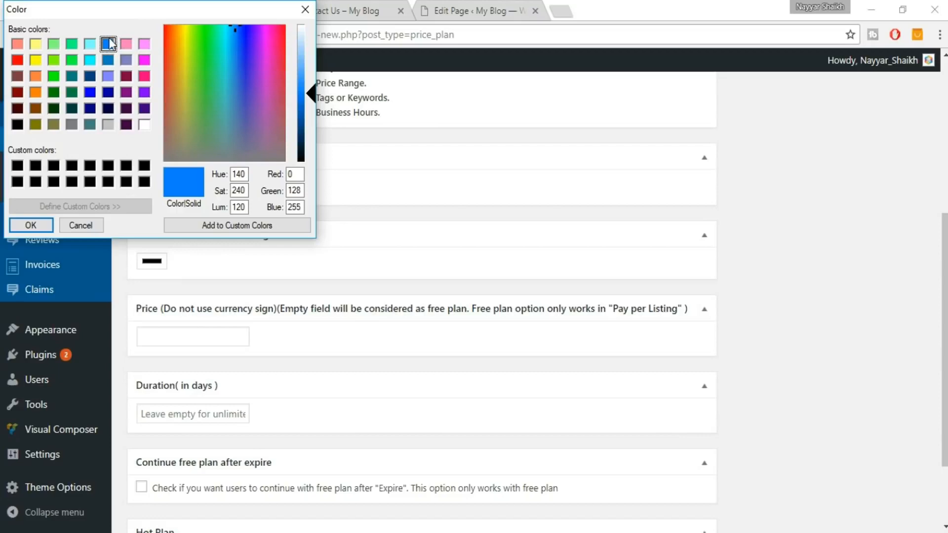
left_click(35, 227)
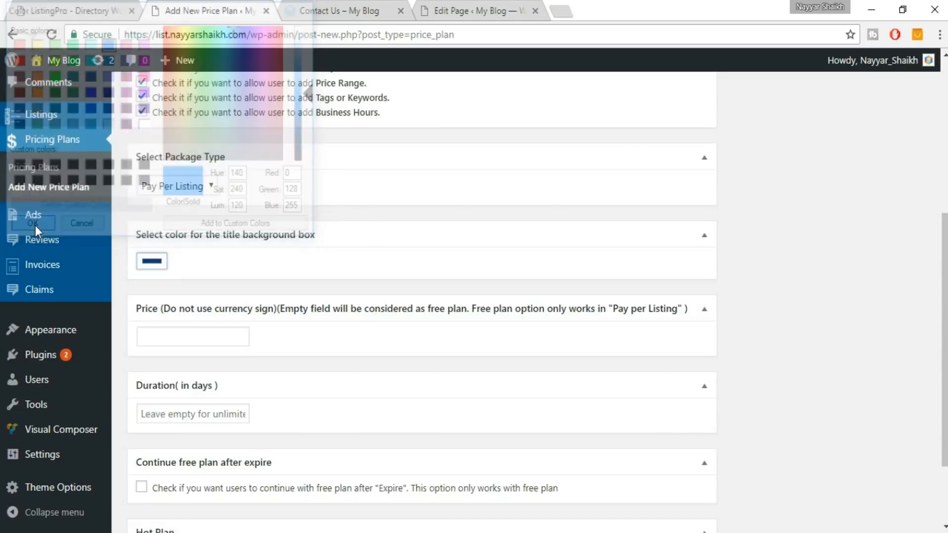
scroll(347, 315, "down", 3)
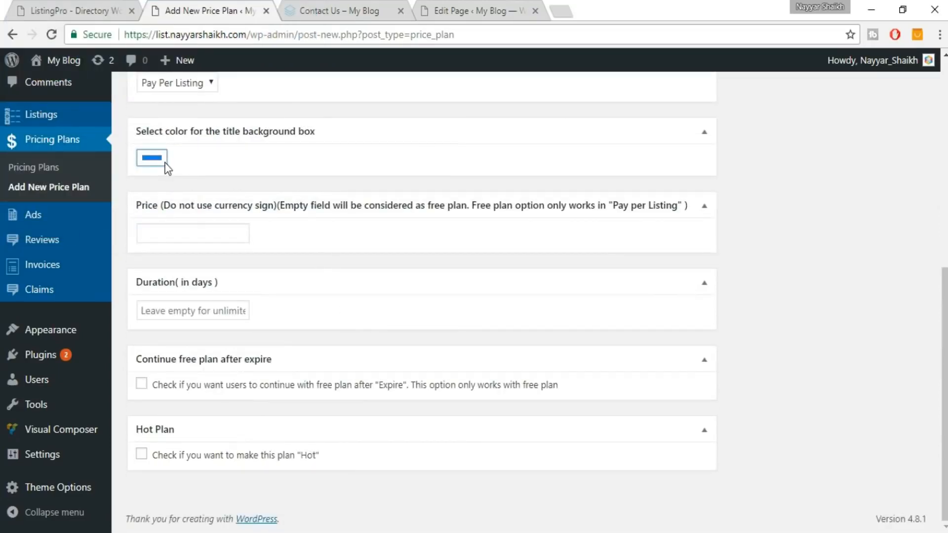
left_click(193, 235)
type("5")
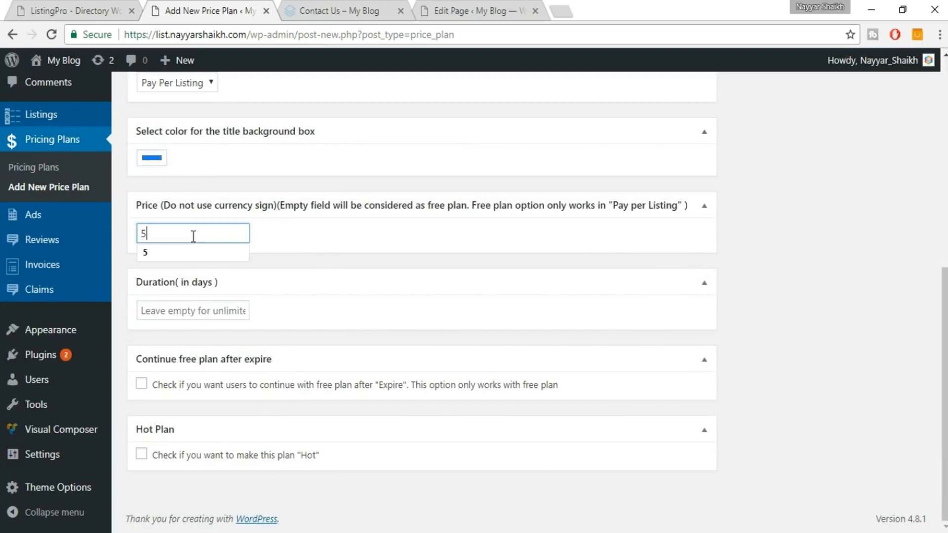
left_click(292, 239)
- Set the duration to 60 days and publish the Premium plan
left_click(205, 316)
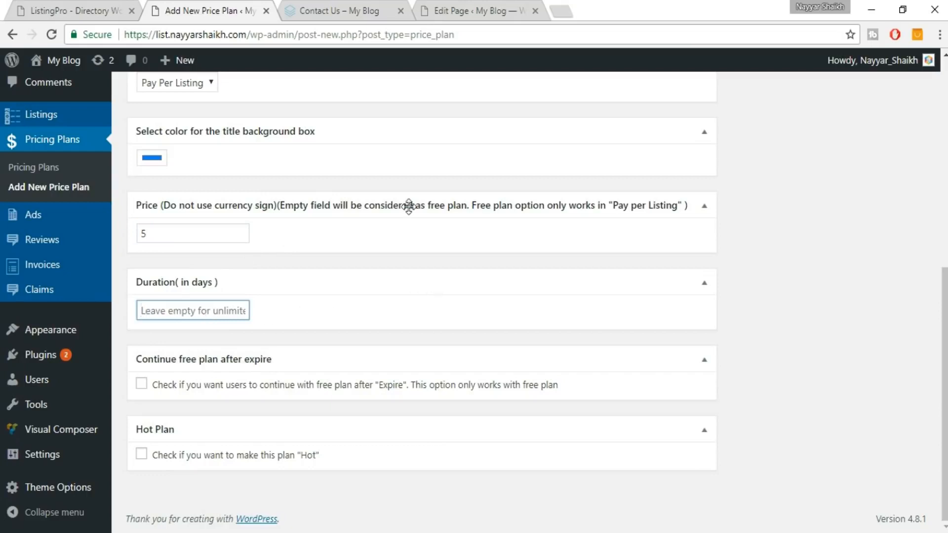
type("60")
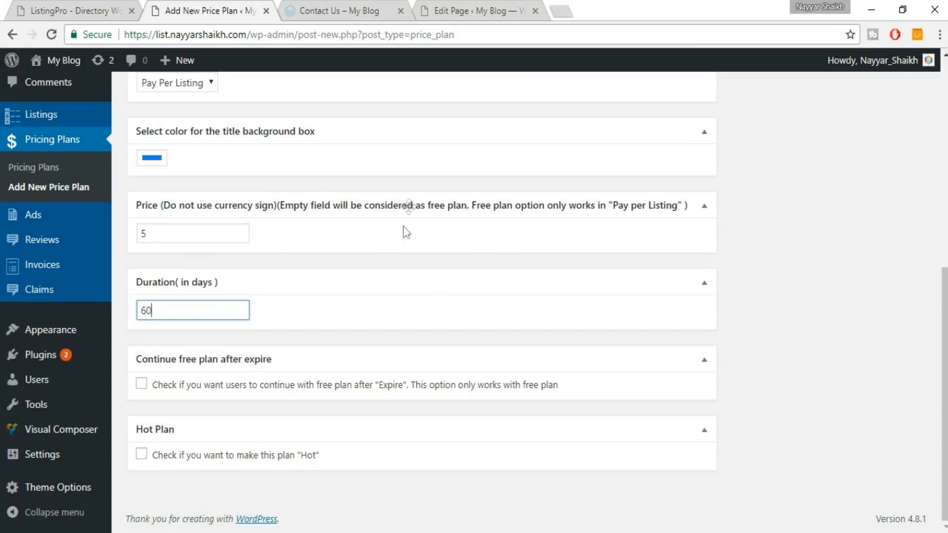
left_click(399, 286)
left_click(366, 327)
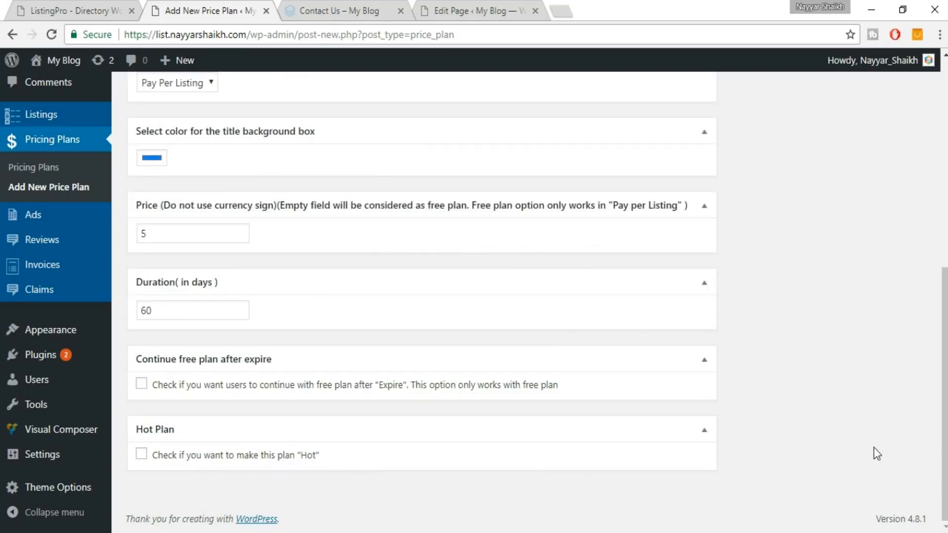
scroll(877, 453, "up", 8)
left_click(898, 316)
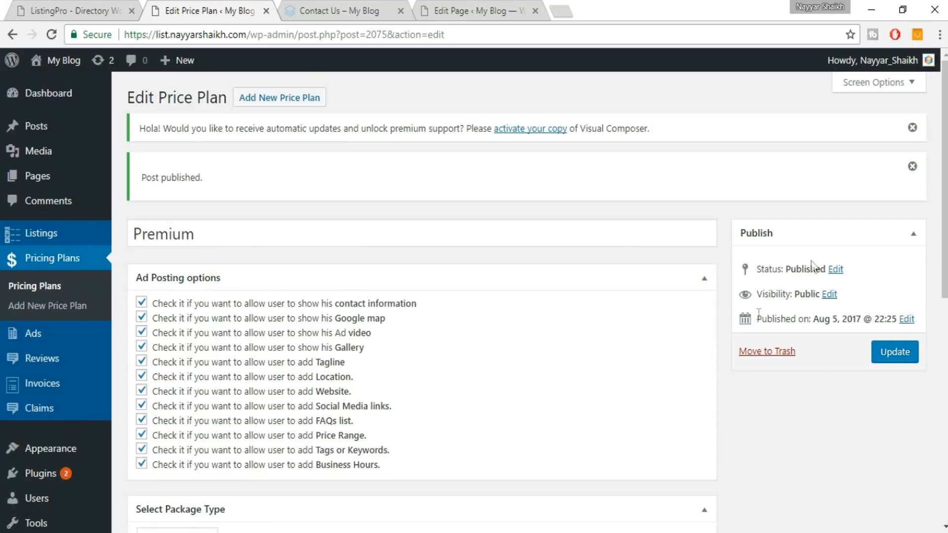
- Publish a new 'Price & Plan' page, then open the Select Your Plan page in a new tab
mouse_move(38, 180)
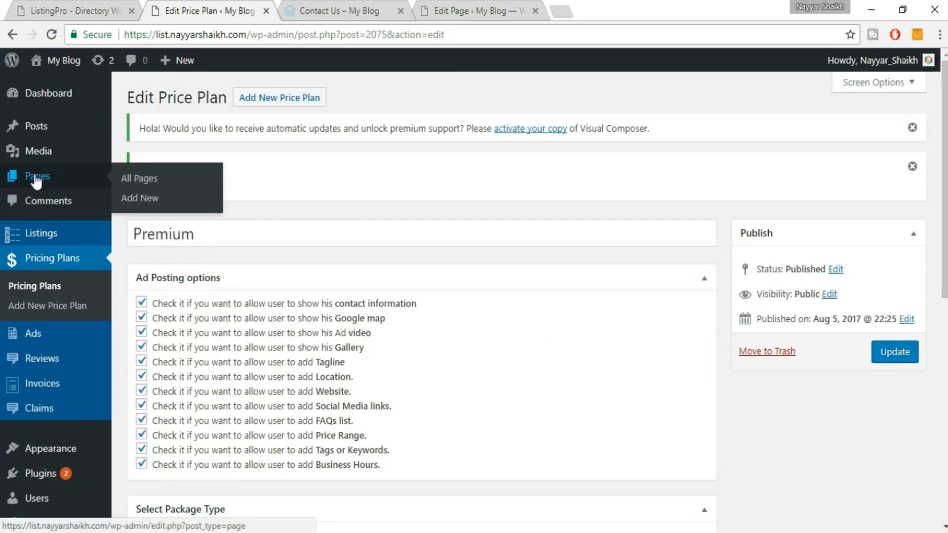
left_click(142, 199)
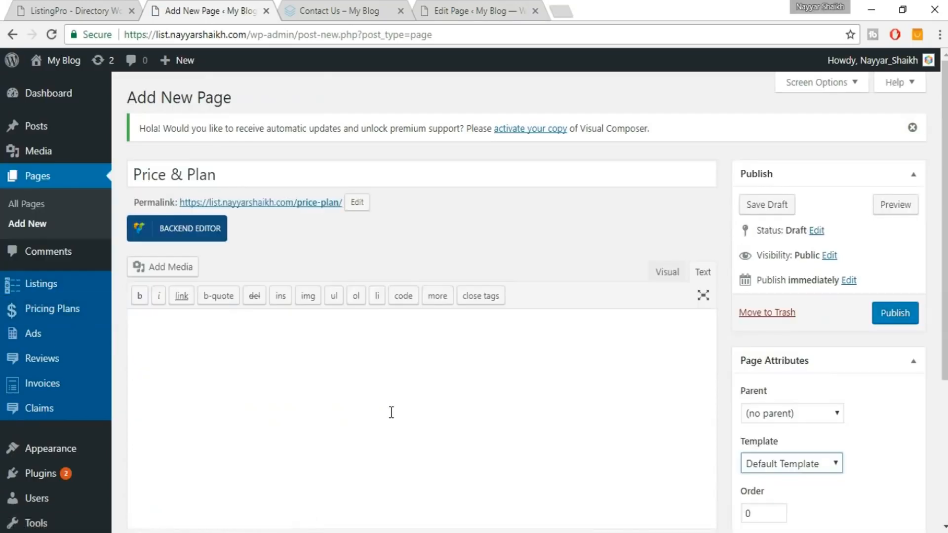
mouse_move(943, 346)
left_mouse_down()
mouse_move(938, 393)
mouse_move(938, 345)
left_mouse_up()
left_click(878, 314)
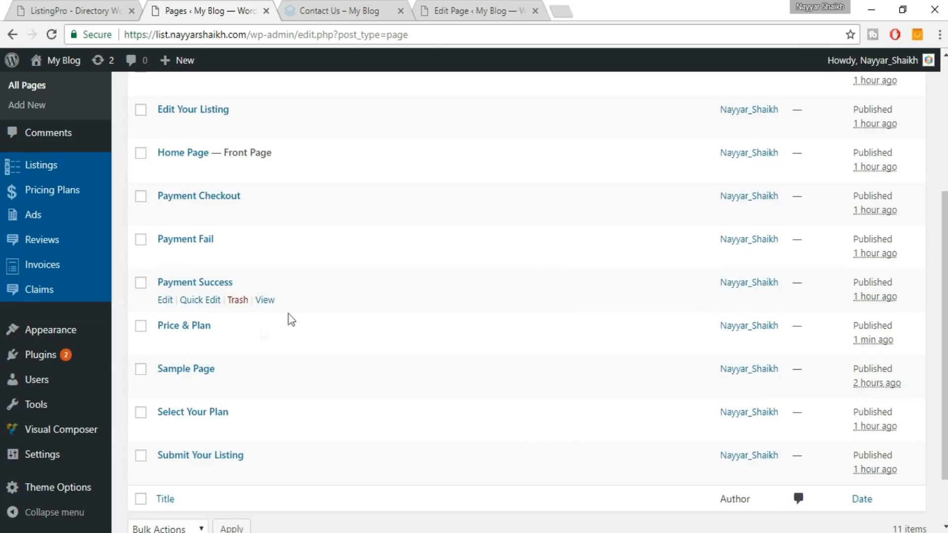
mouse_move(201, 433)
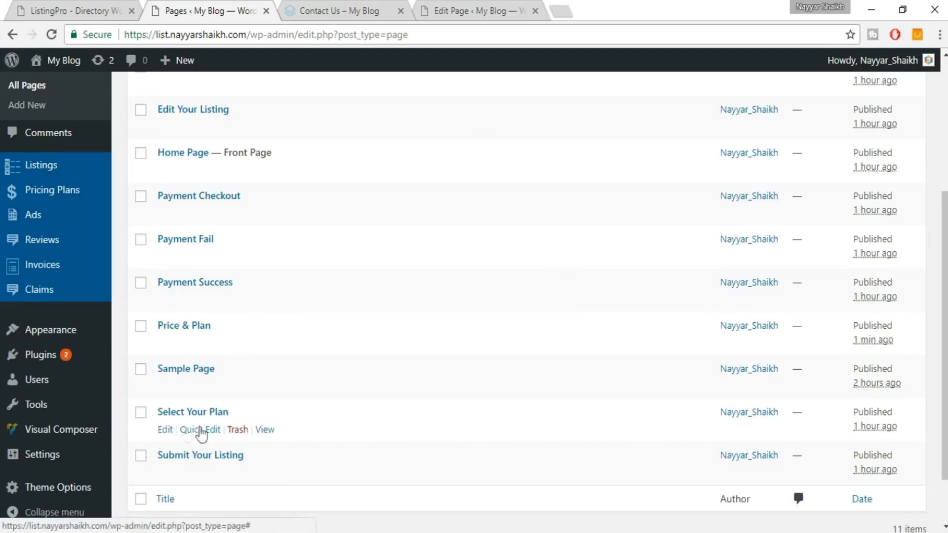
middle_click(265, 430)
- Browse the live Select Your Plan page's Premium $5, Basic $2 and Free cards, then return to Pages
left_click(331, 10)
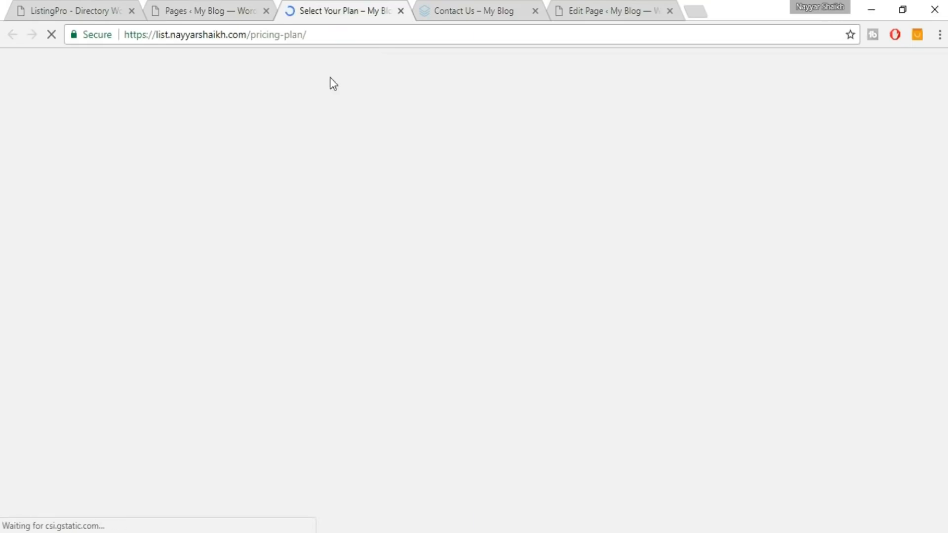
scroll(599, 339, "down", 3)
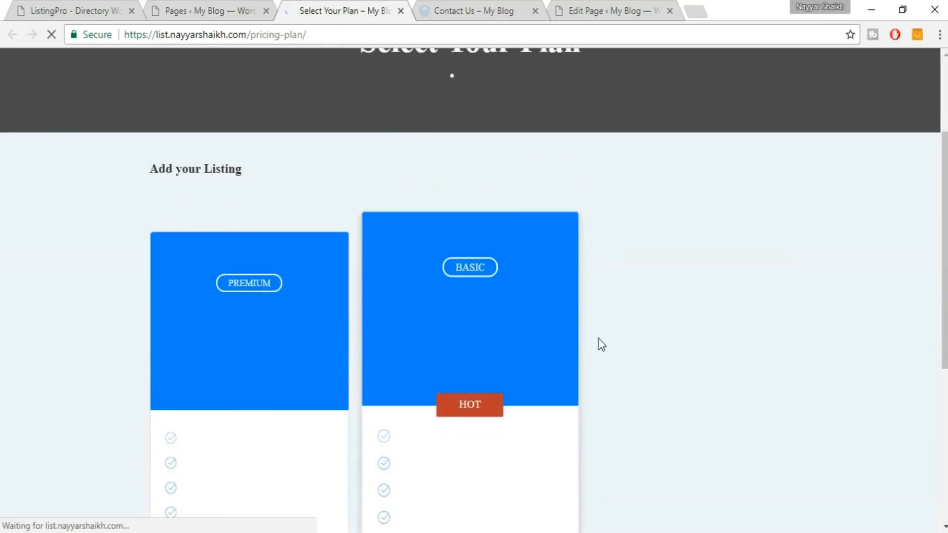
scroll(638, 297, "down", 3)
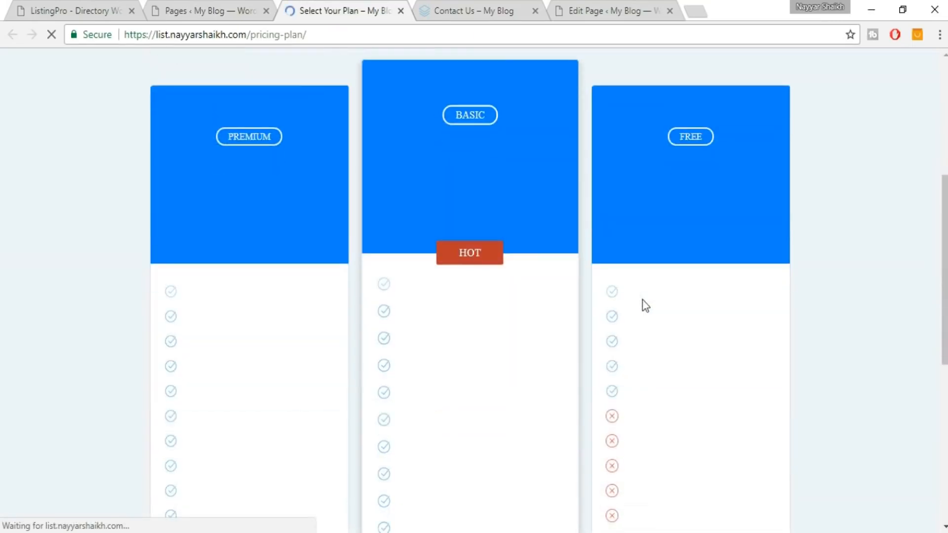
left_click(247, 8)
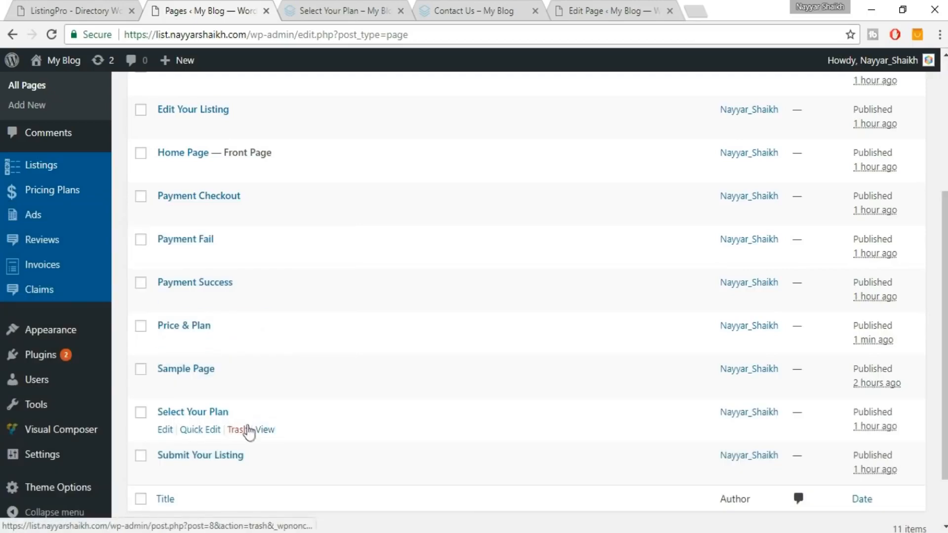
left_click(326, 12)
scroll(600, 364, "down", 1)
scroll(597, 357, "down", 2)
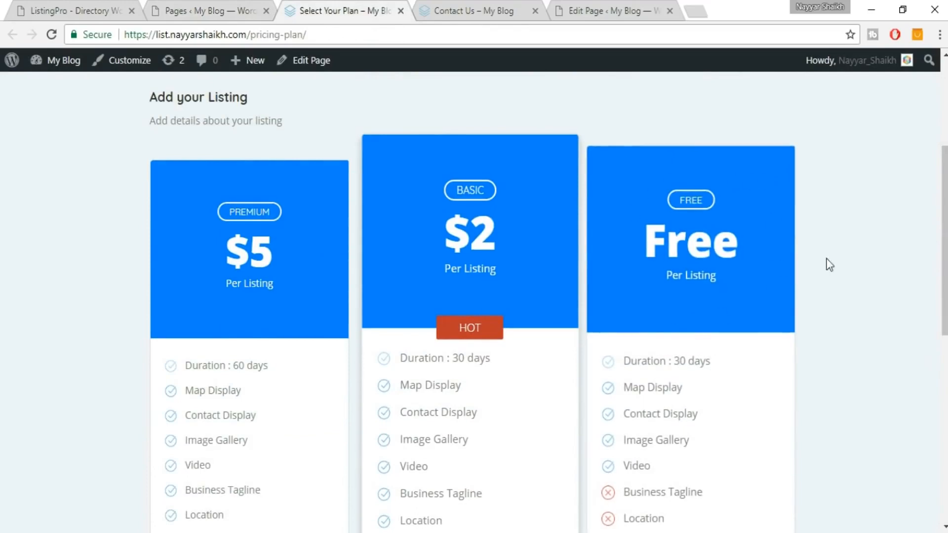
scroll(829, 265, "down", 4)
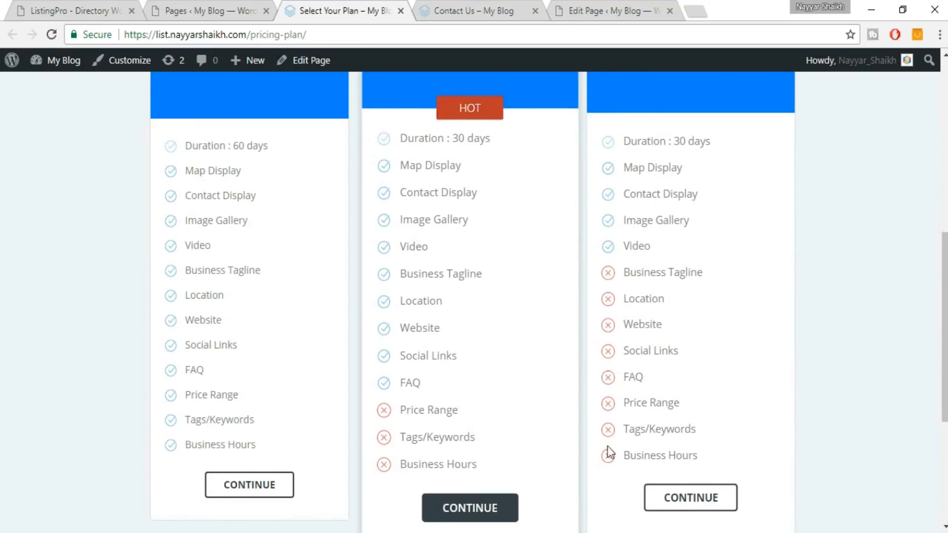
scroll(608, 451, "up", 7)
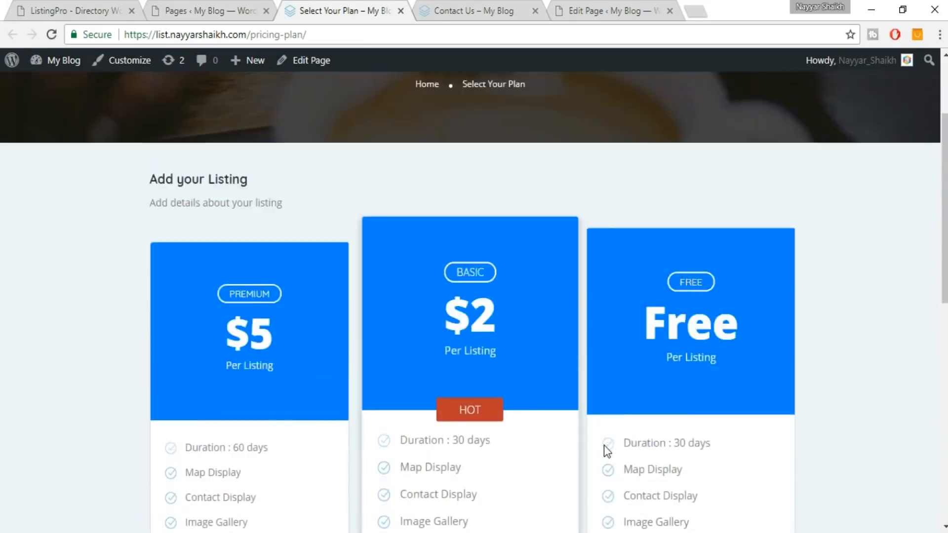
scroll(587, 412, "down", 5)
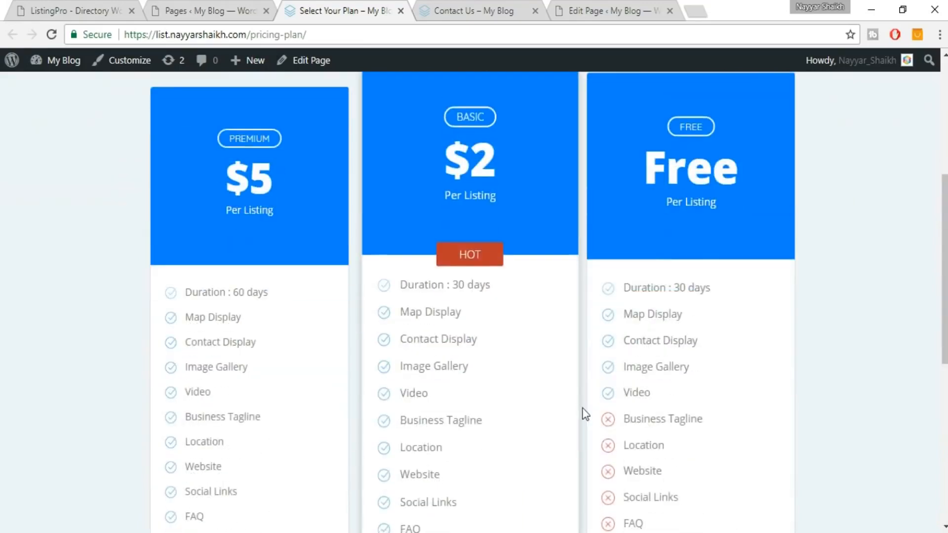
scroll(445, 469, "down", 3)
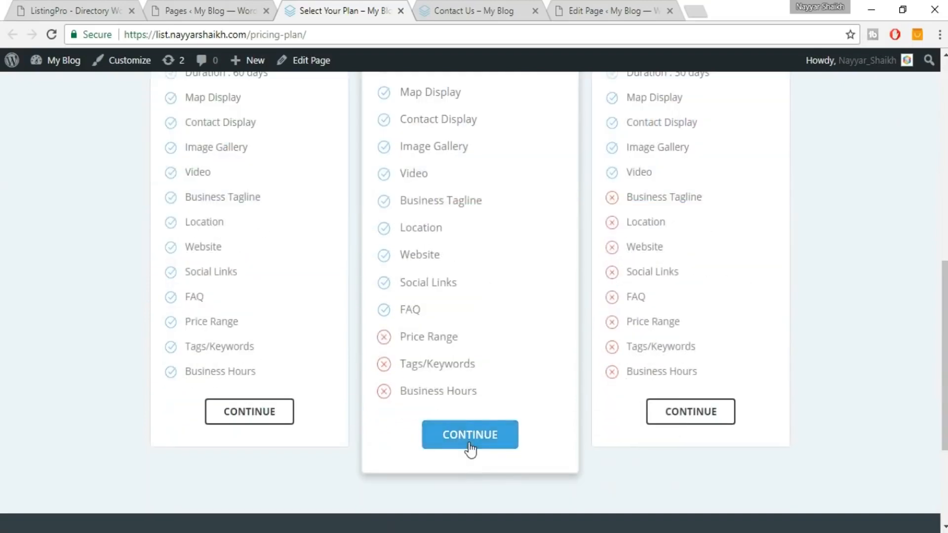
scroll(470, 450, "up", 8)
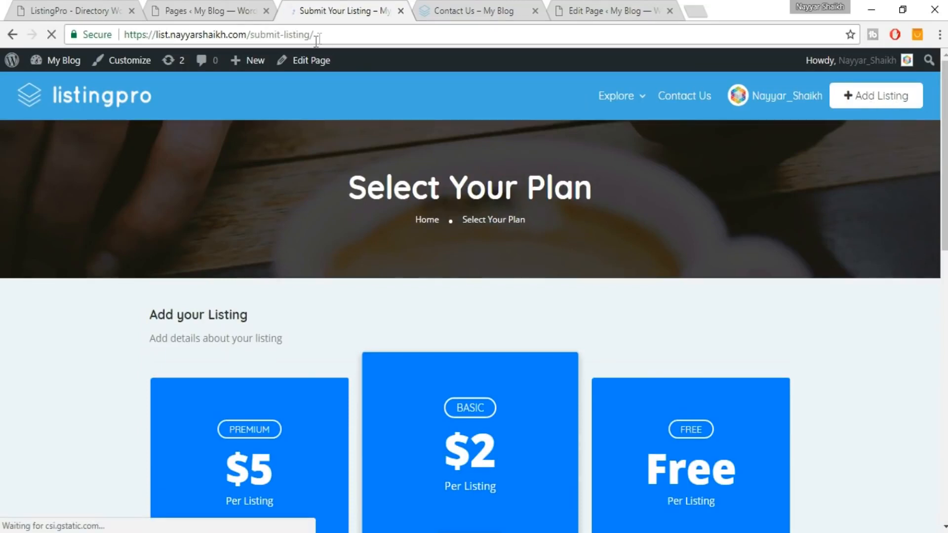
scroll(543, 266, "down", 6)
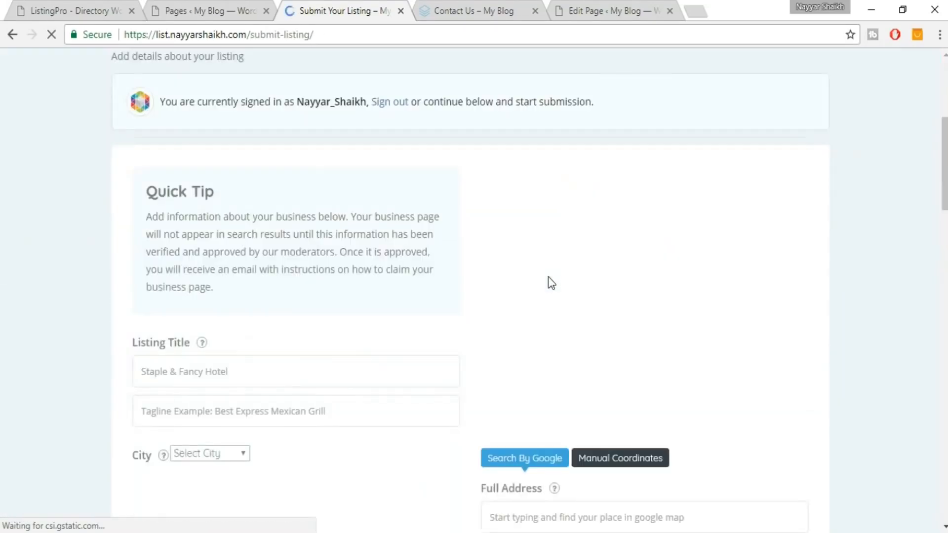
scroll(548, 278, "up", 6)
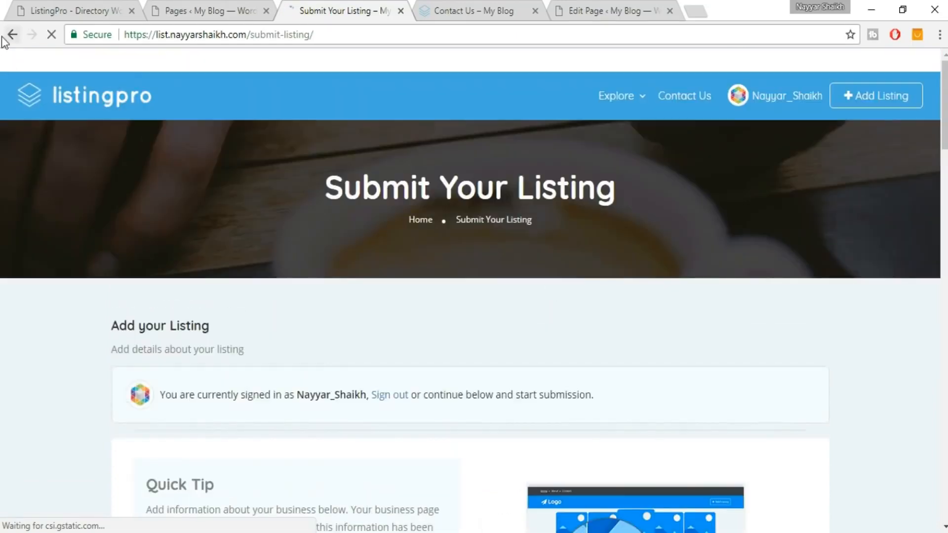
left_click(199, 2)
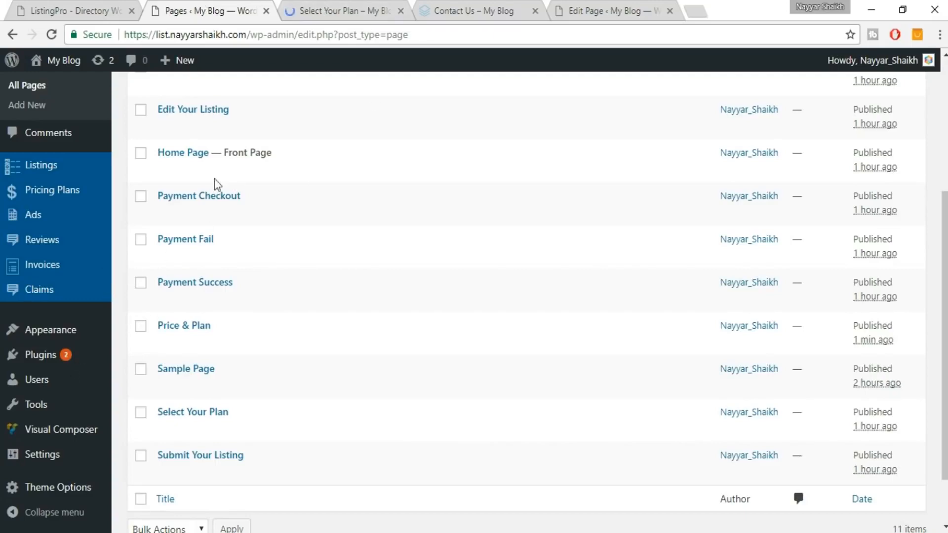
- Go from the Pages list to Listingpro Theme Options > Payment Settings > General
scroll(55, 462, "down", 2)
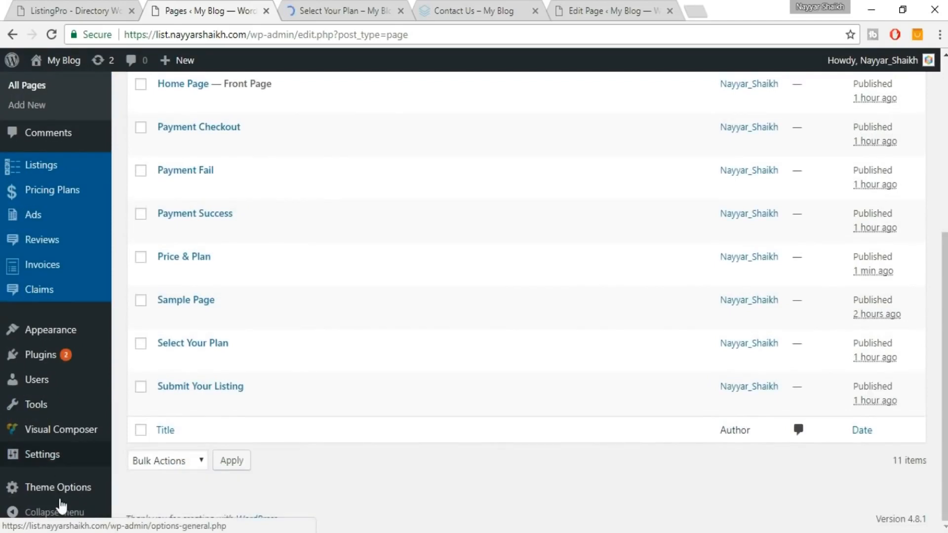
mouse_move(38, 490)
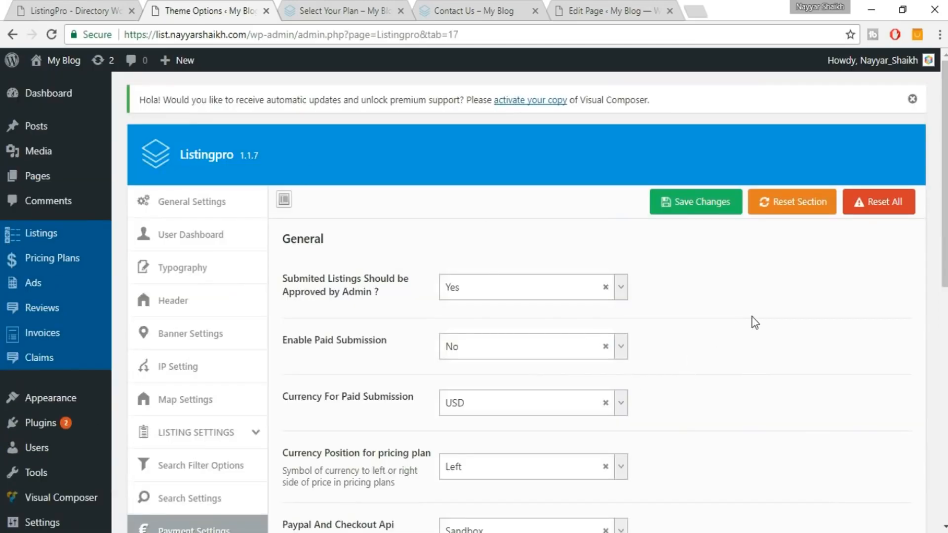
scroll(751, 323, "down", 3)
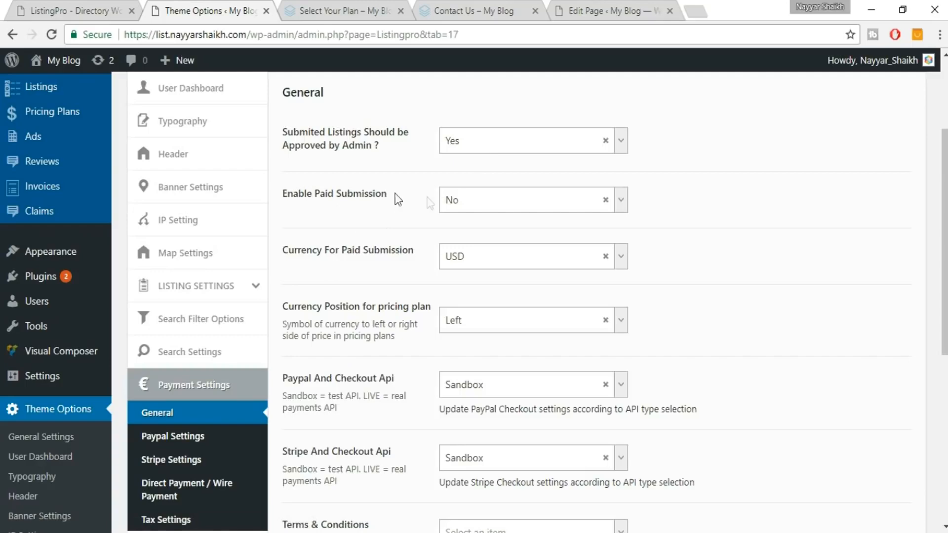
- Turn on paid submission and keep USD as the currency
left_click(472, 202)
left_click(488, 267)
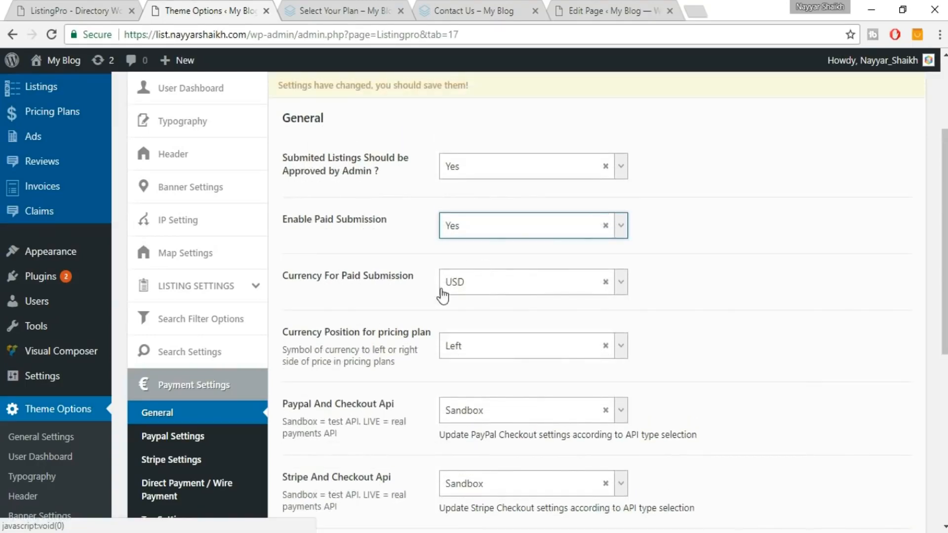
left_click(515, 289)
left_click(855, 324)
scroll(851, 323, "down", 4)
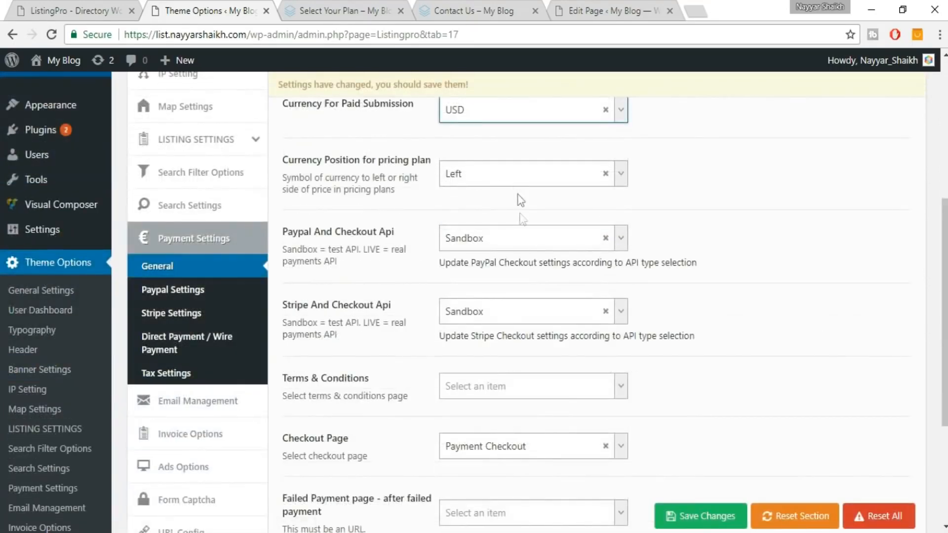
- Switch both the PayPal and Stripe API modes from Sandbox to Live
left_click(452, 244)
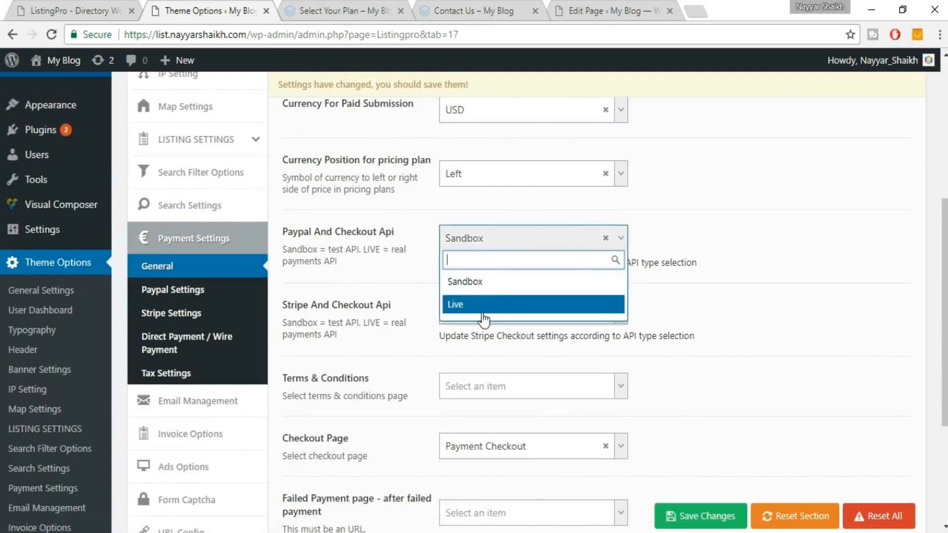
left_click(484, 304)
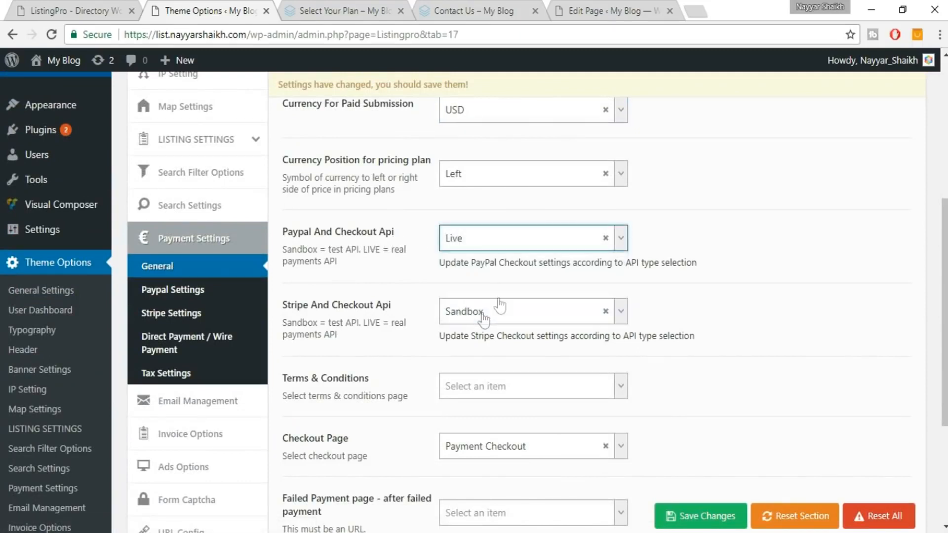
left_click(545, 311)
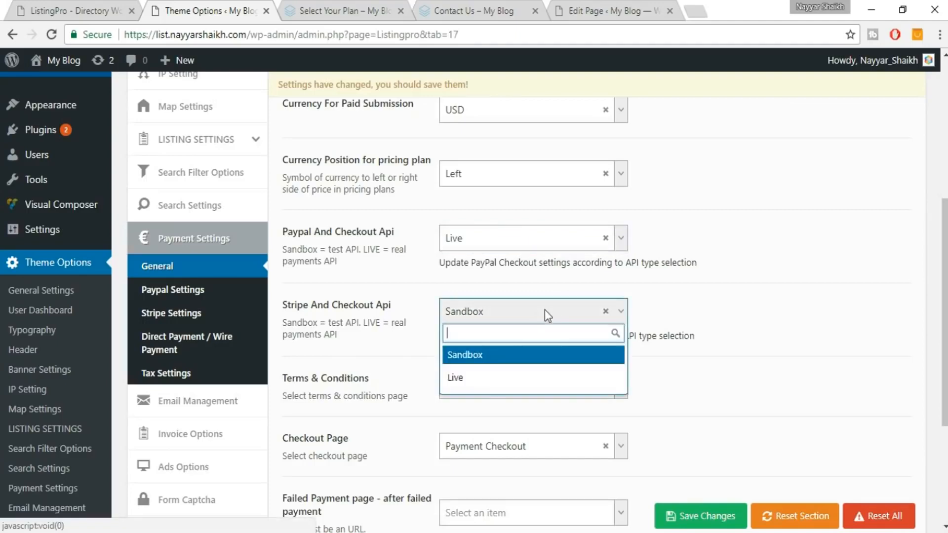
left_click(483, 385)
scroll(792, 349, "down", 3)
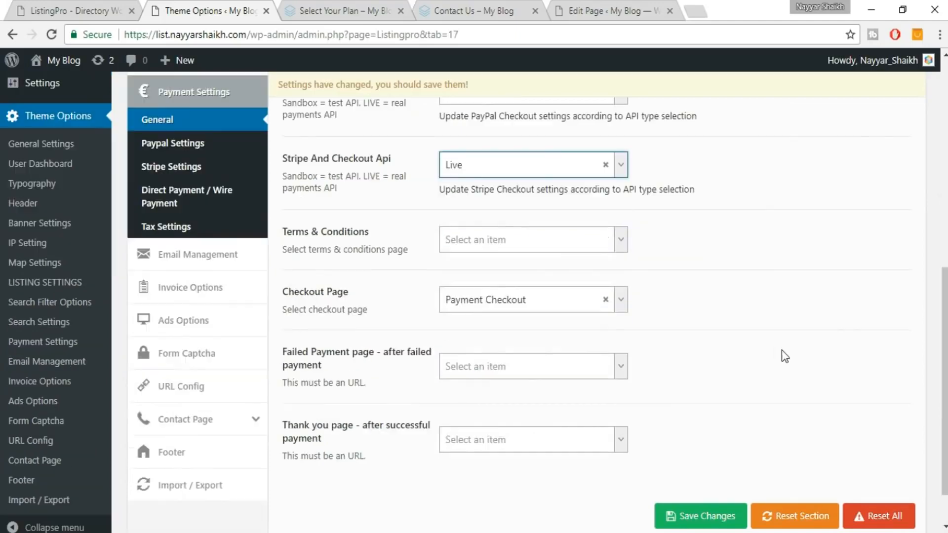
- Set Payment Checkout as the checkout page and Payment Fail as the failed-payment page
left_click(496, 312)
left_click(519, 434)
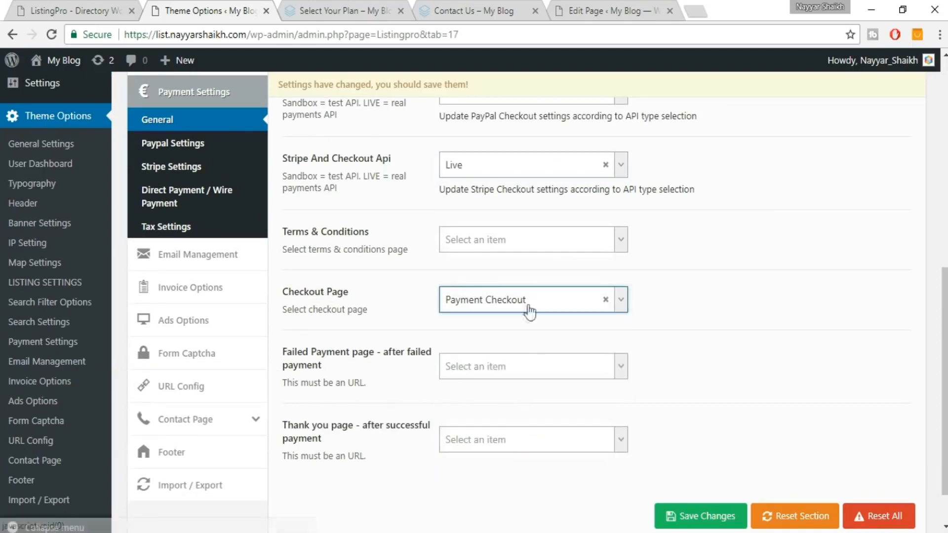
left_click(483, 367)
left_click(489, 327)
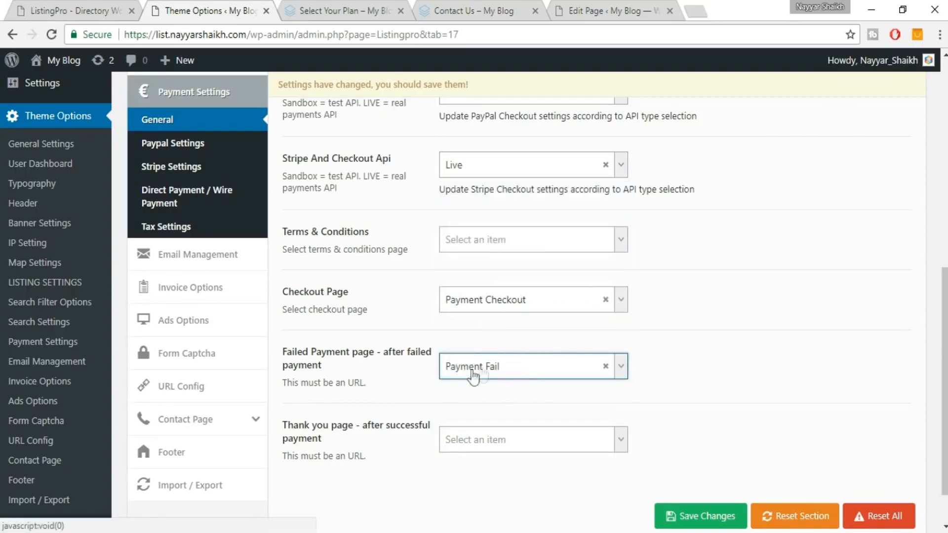
- Choose Payment Success as the thank-you page and save the payment settings
left_click(543, 447)
scroll(543, 380, "down", 2)
scroll(543, 384, "down", 1)
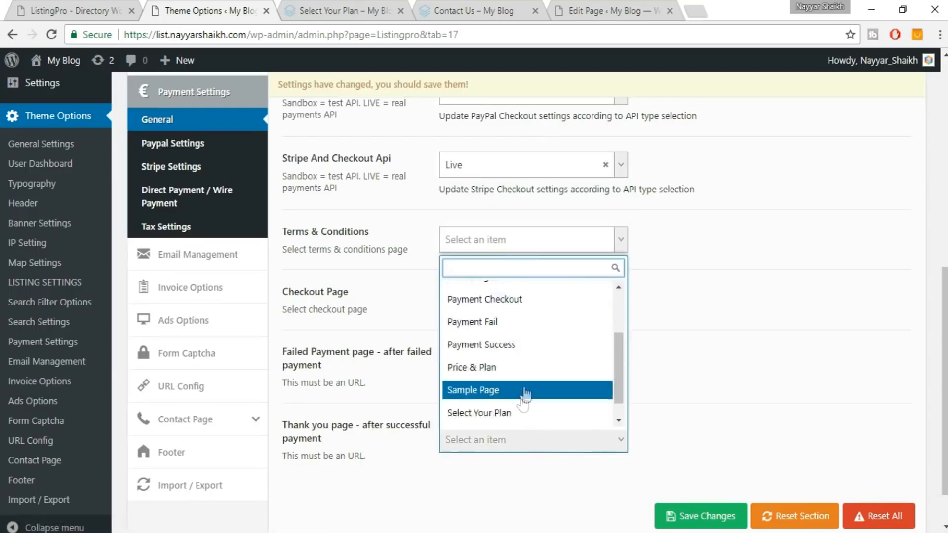
scroll(527, 371, "down", 1)
scroll(527, 371, "down", 1)
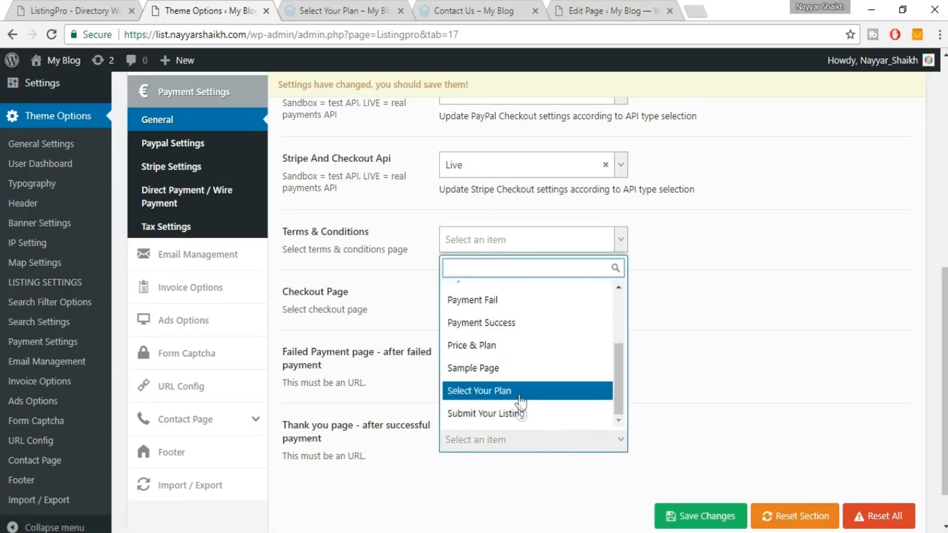
left_click(533, 325)
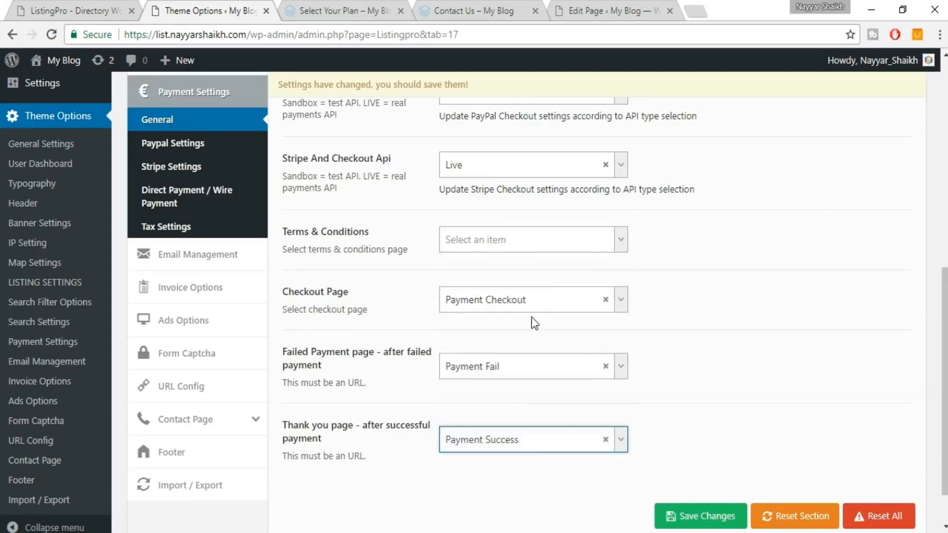
left_click(560, 437)
scroll(487, 380, "up", 3)
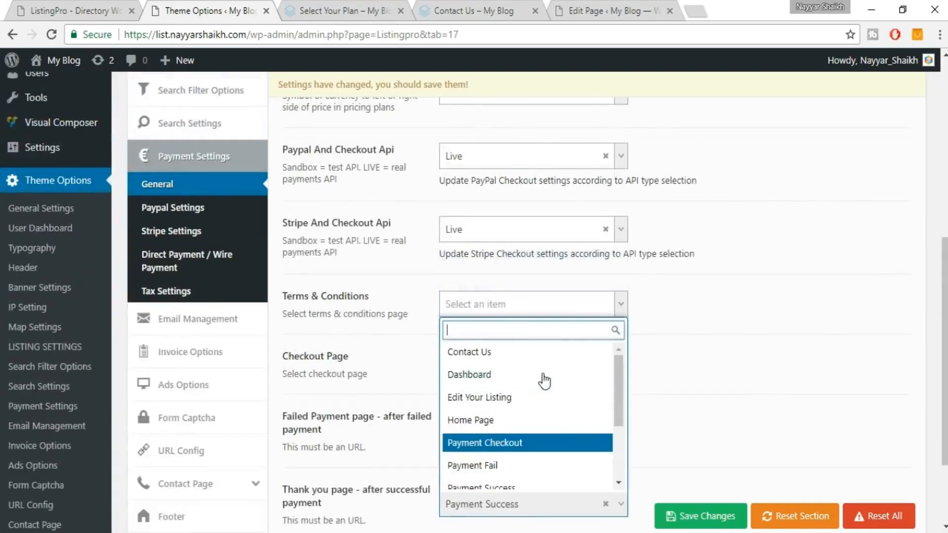
scroll(558, 392, "down", 2)
scroll(558, 392, "down", 4)
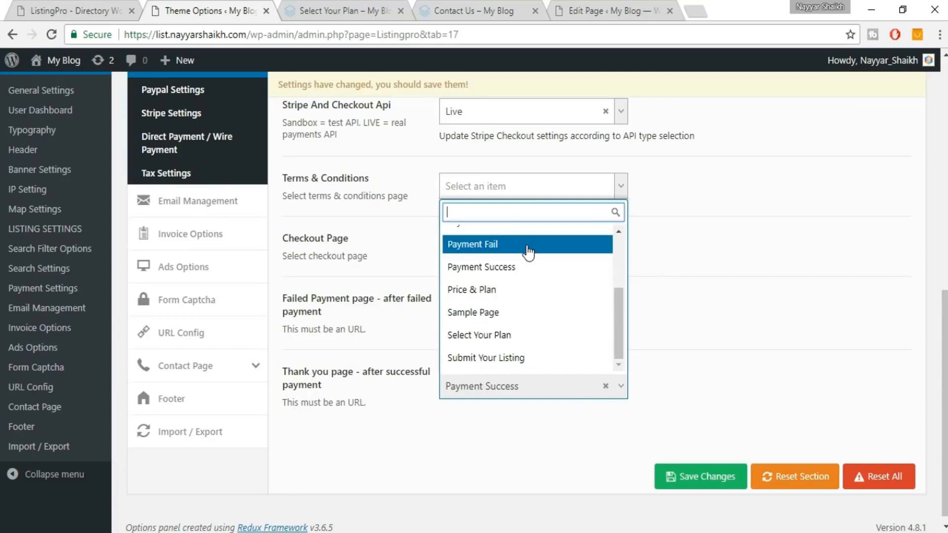
left_click(526, 267)
left_click(683, 485)
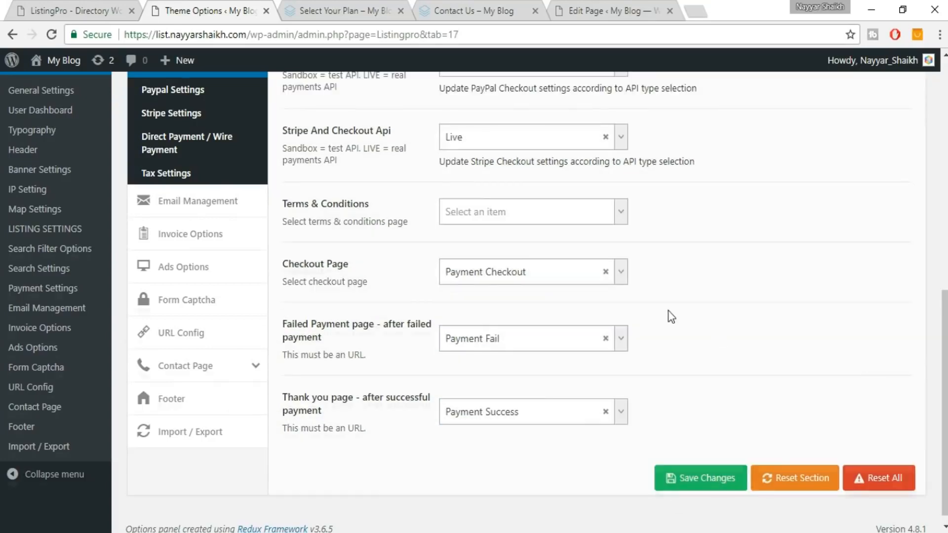
- Enable PayPal payments in the Paypal Settings section
scroll(666, 315, "up", 2)
left_click(197, 162)
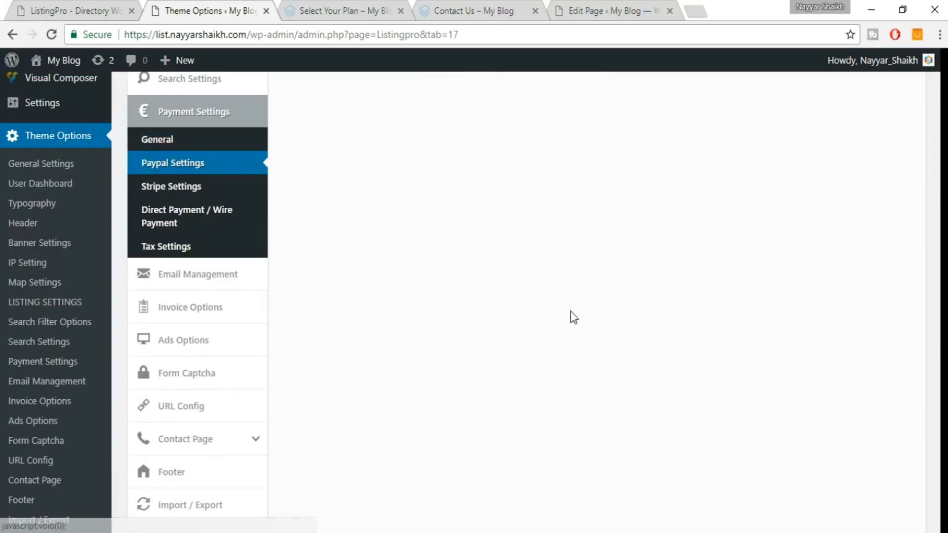
scroll(573, 317, "up", 2)
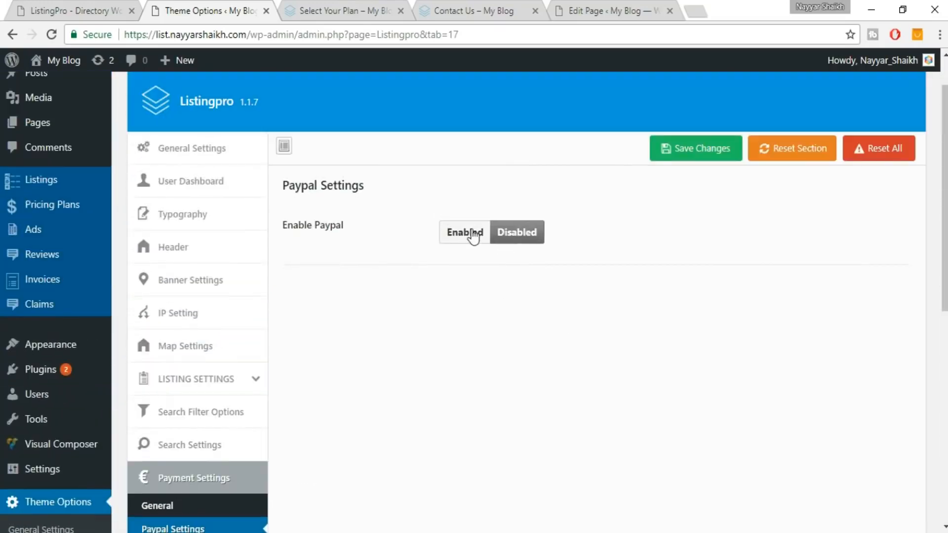
left_click(469, 234)
left_click(697, 9)
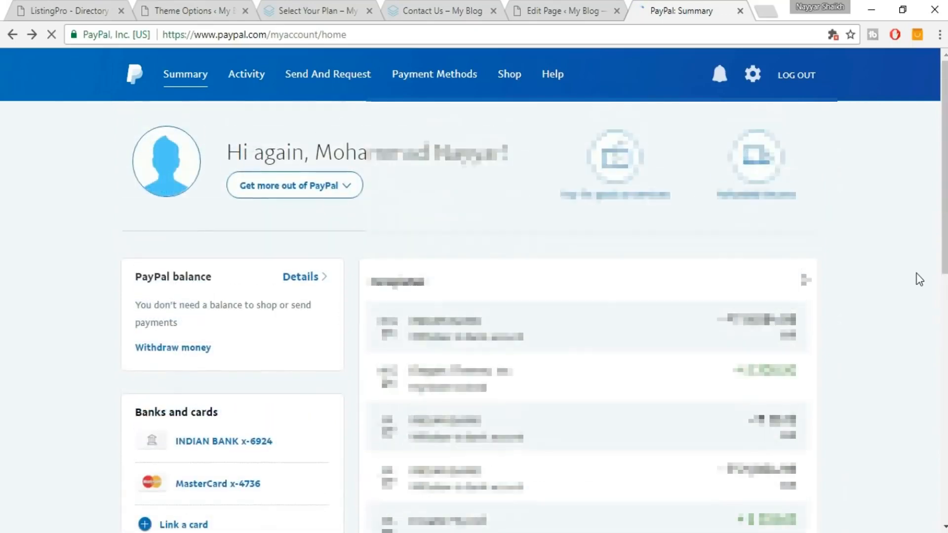
- In PayPal Seller preferences, open API access and request to view the API signature
scroll(919, 280, "down", 7)
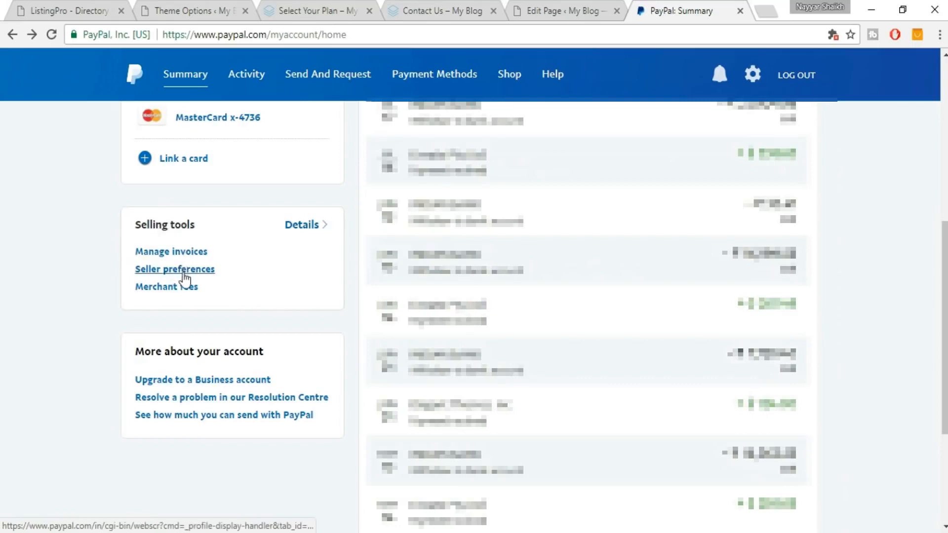
left_click(191, 275)
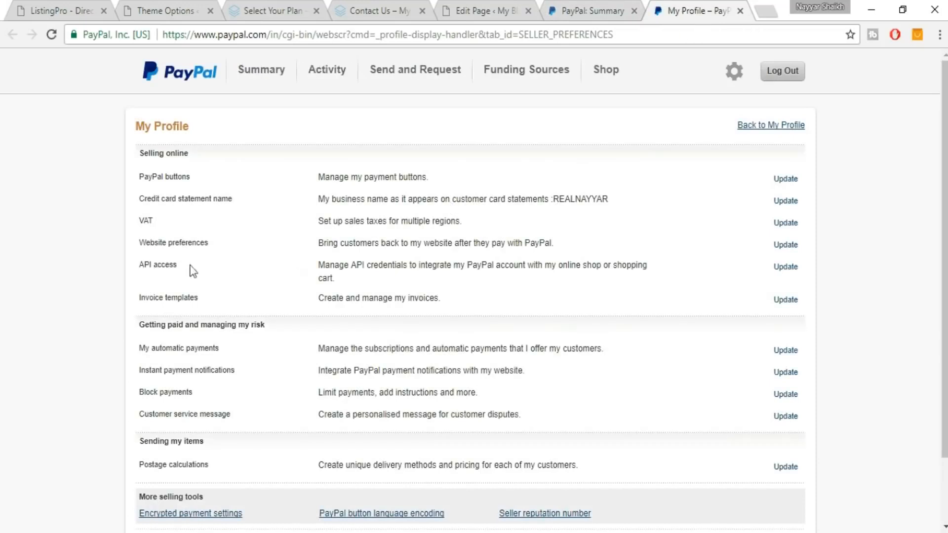
left_click_drag(143, 265, 566, 276)
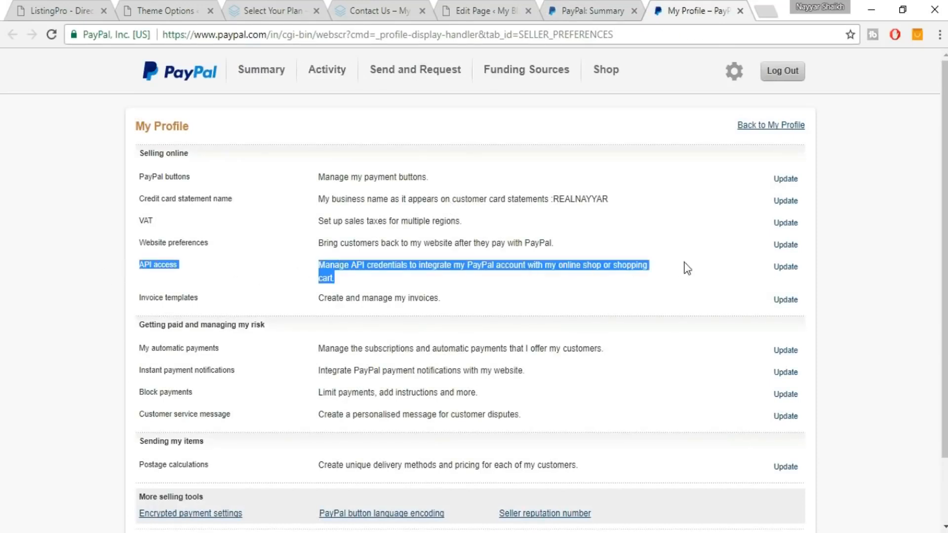
left_click(793, 271)
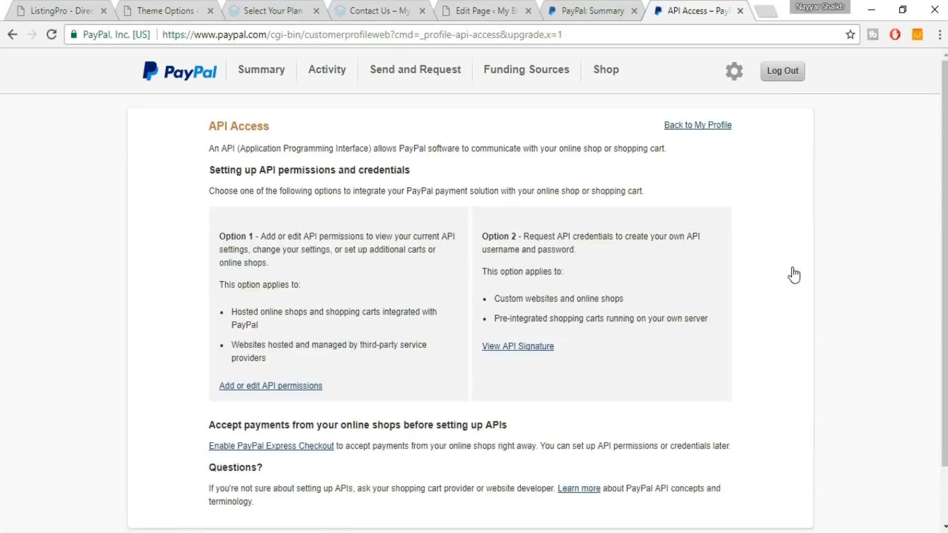
left_click(530, 348)
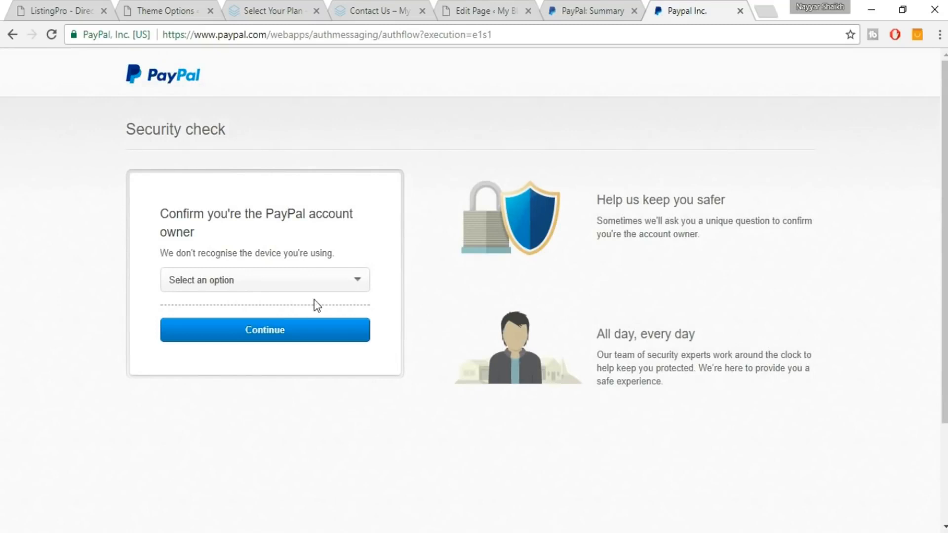
- Pass the security check by SMS to the registered mobile and submit the received code
left_click(296, 277)
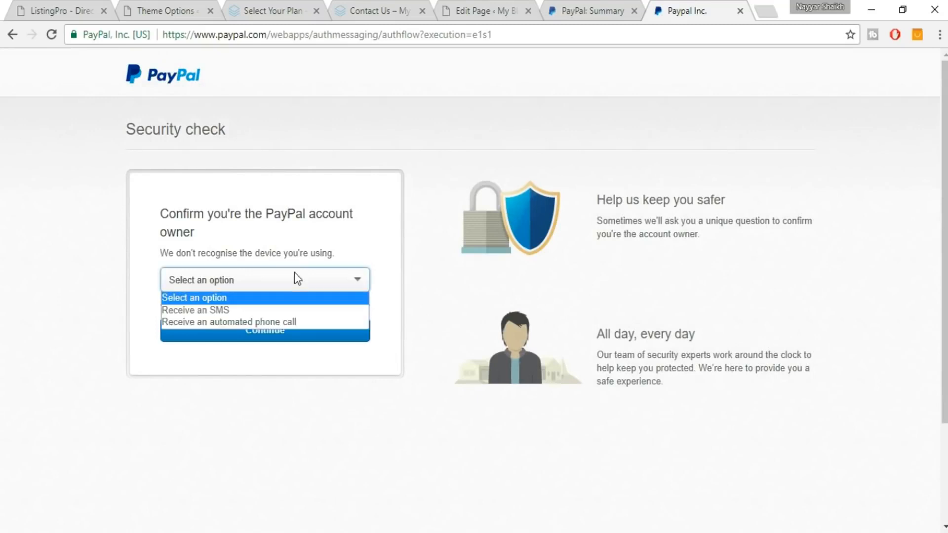
left_click(239, 310)
left_click(315, 365)
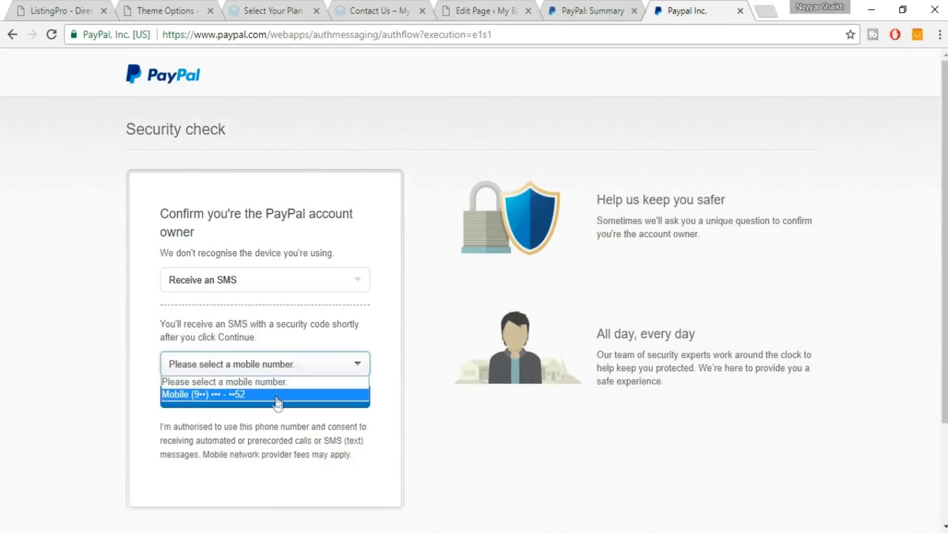
left_click(291, 393)
left_click(274, 400)
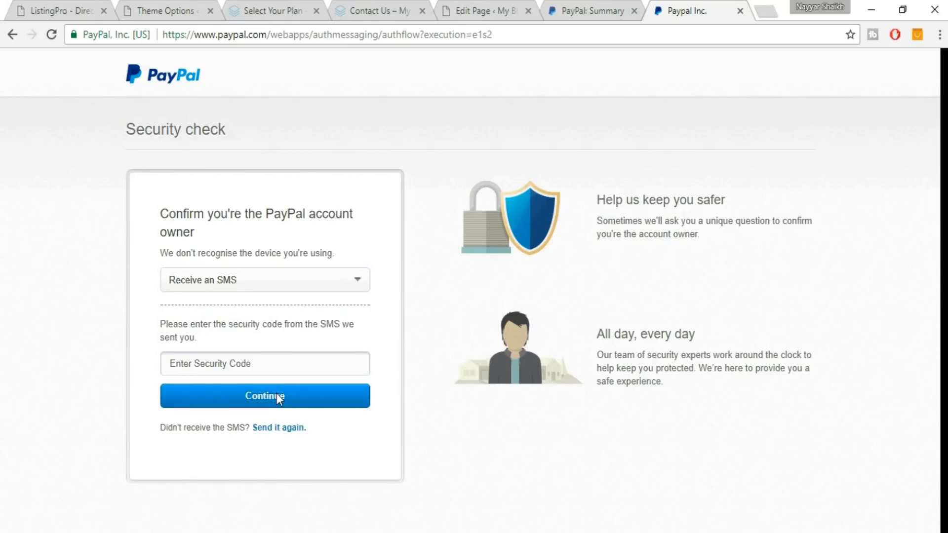
left_click(265, 355)
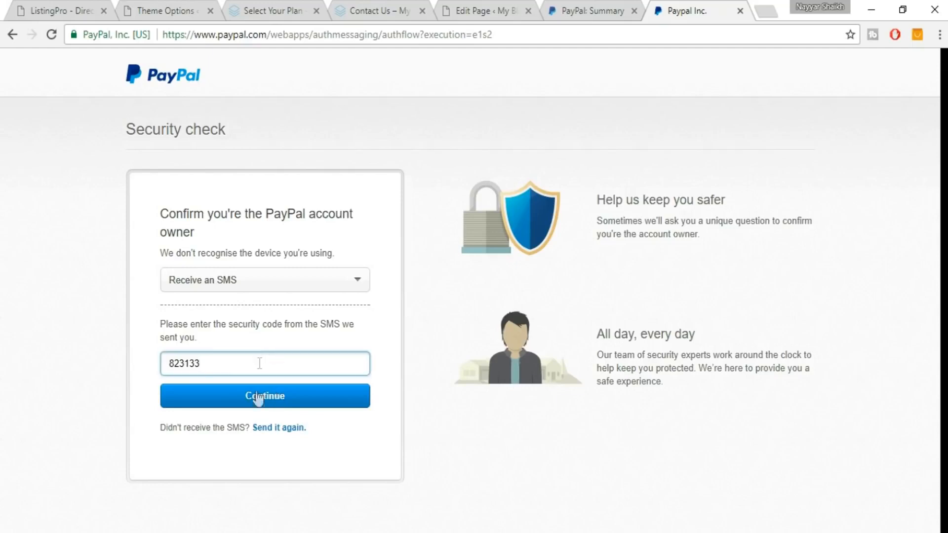
left_click(277, 399)
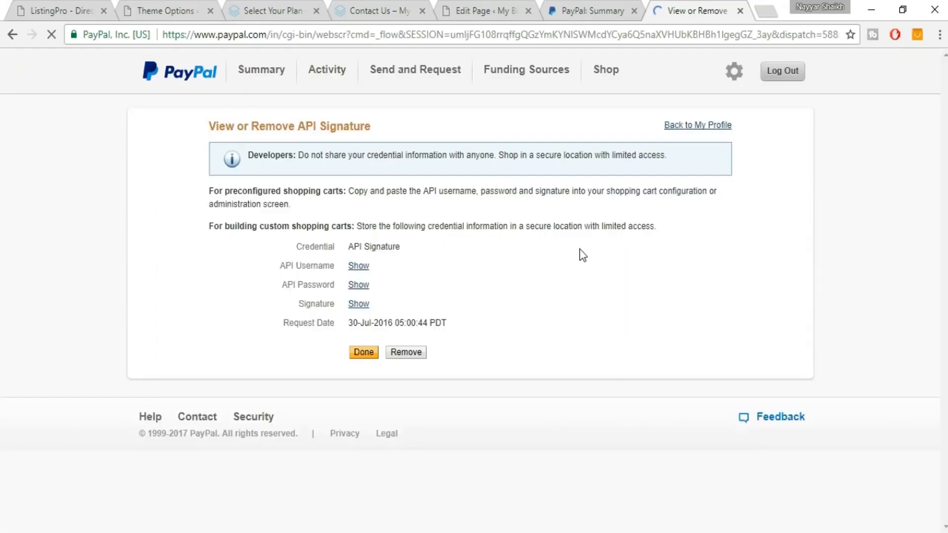
- Reveal and copy the API username from PayPal's API credentials page
left_click(365, 270)
triple_click(375, 263)
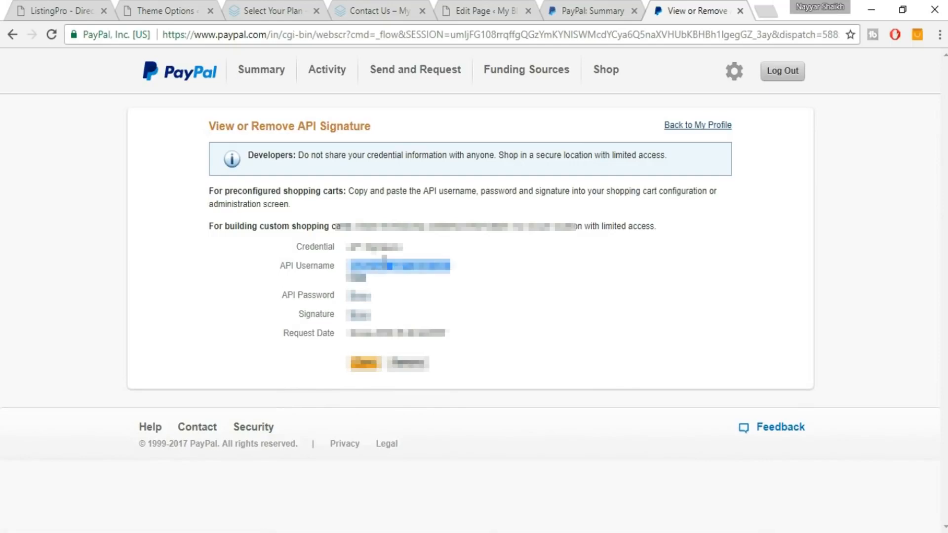
left_click(426, 3)
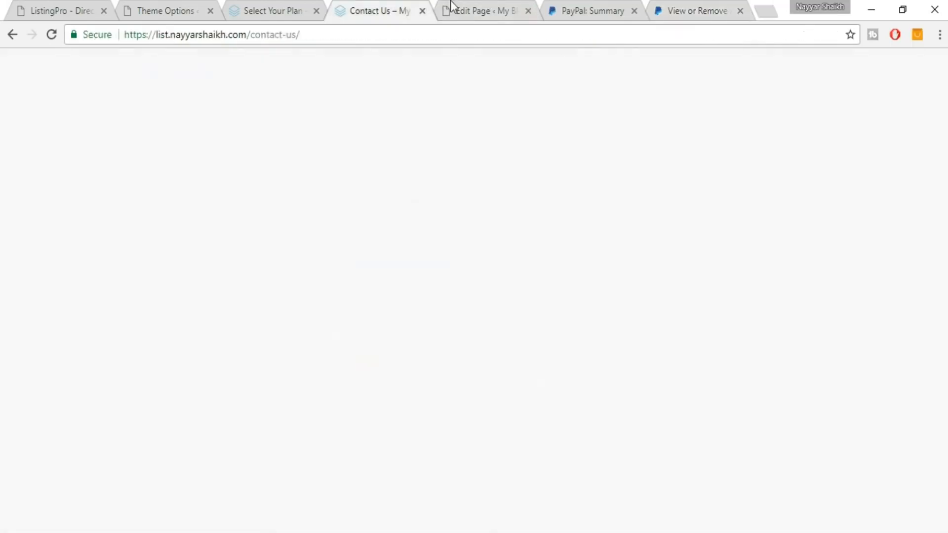
left_click(449, 8)
left_click(200, 5)
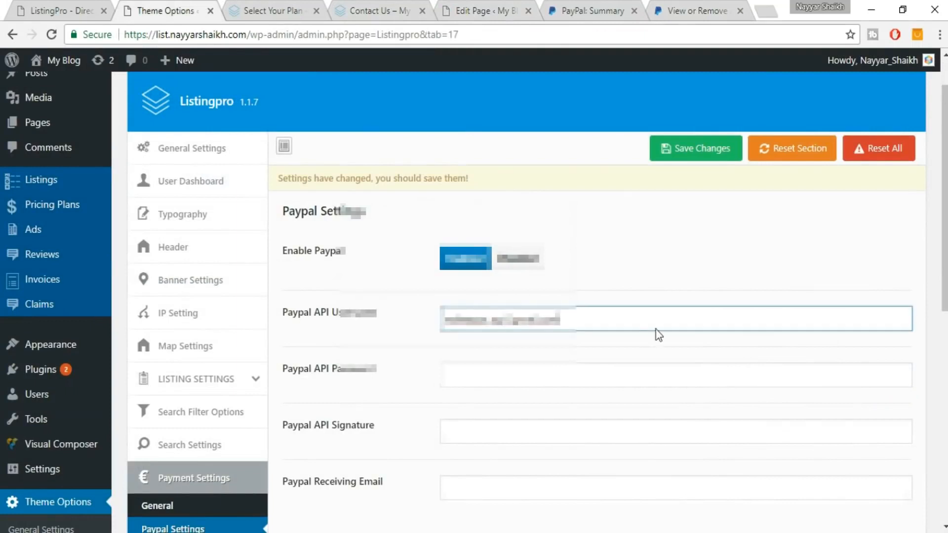
left_click(686, 8)
- Copy the PayPal API password into ListingPro's Paypal API Password field
left_click(368, 296)
double_click(374, 296)
left_click(189, 3)
left_click(492, 375)
key("ctrl+v")
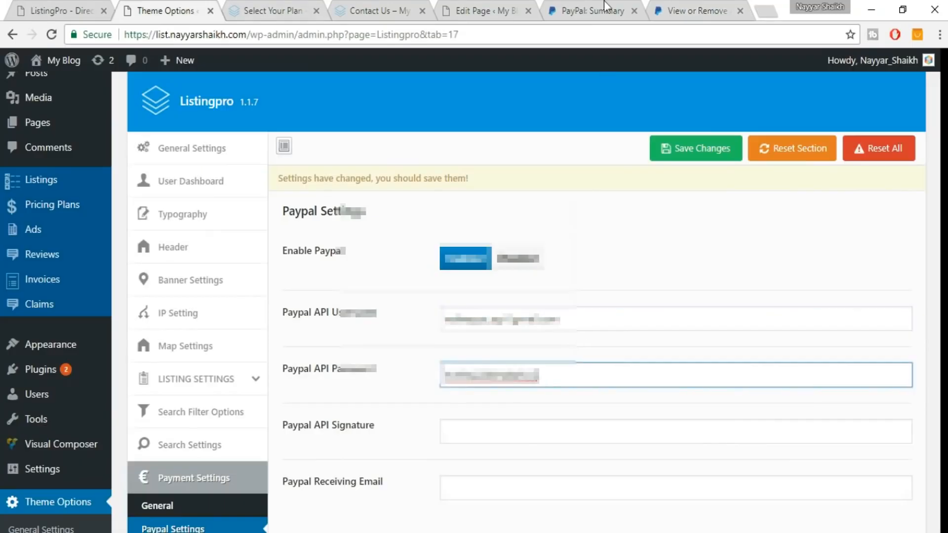
- Paste the PayPal API signature into the Paypal API Signature field and enter the receiving email
left_click(708, 1)
left_click(359, 326)
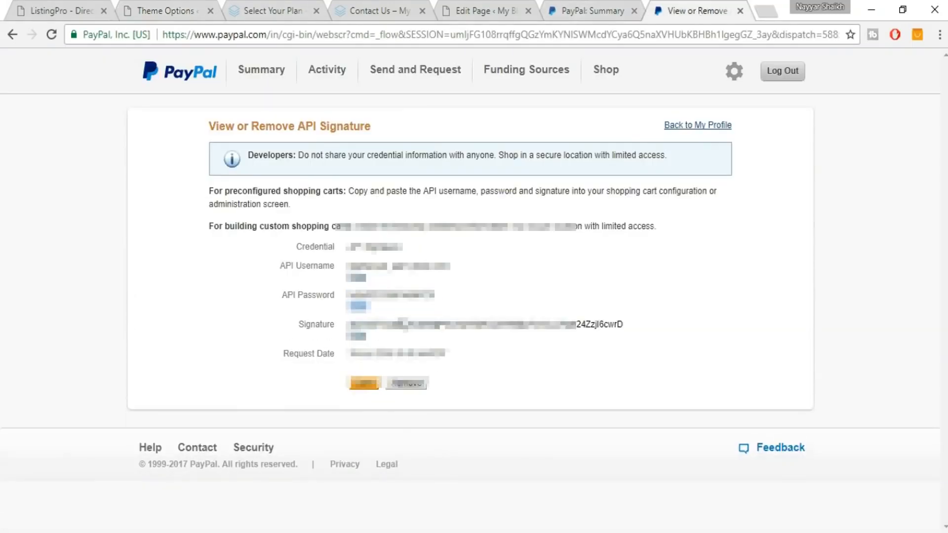
double_click(411, 326)
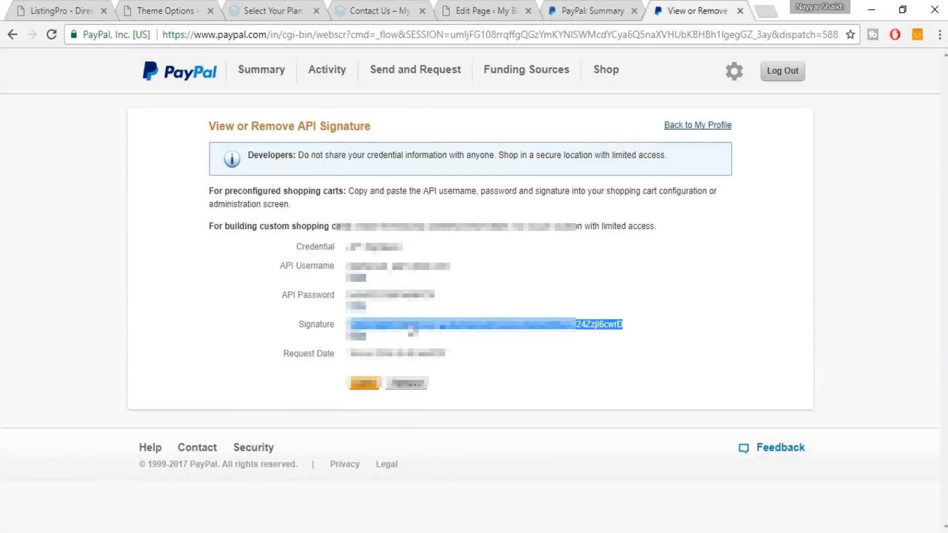
left_click(136, 1)
scroll(507, 423, "down", 2)
left_click(523, 368)
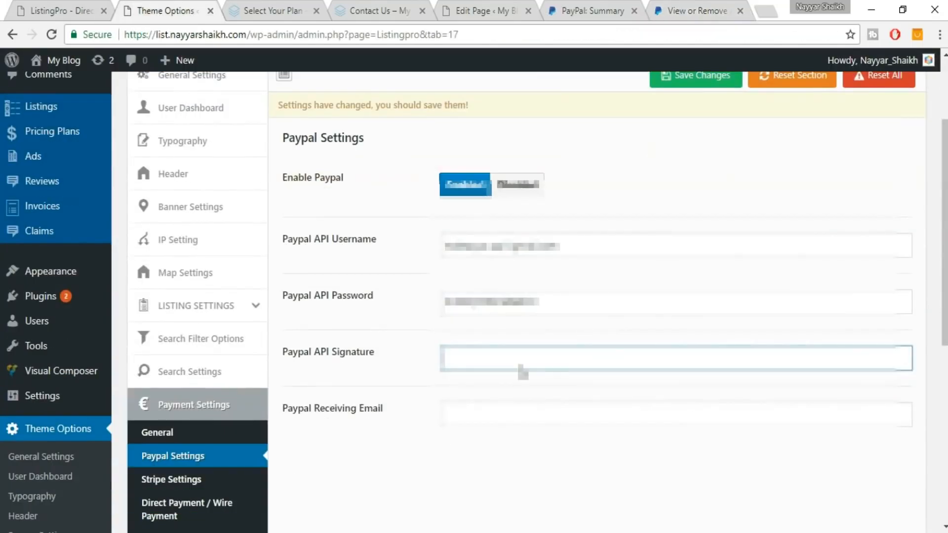
key("ctrl+v")
left_click(502, 413)
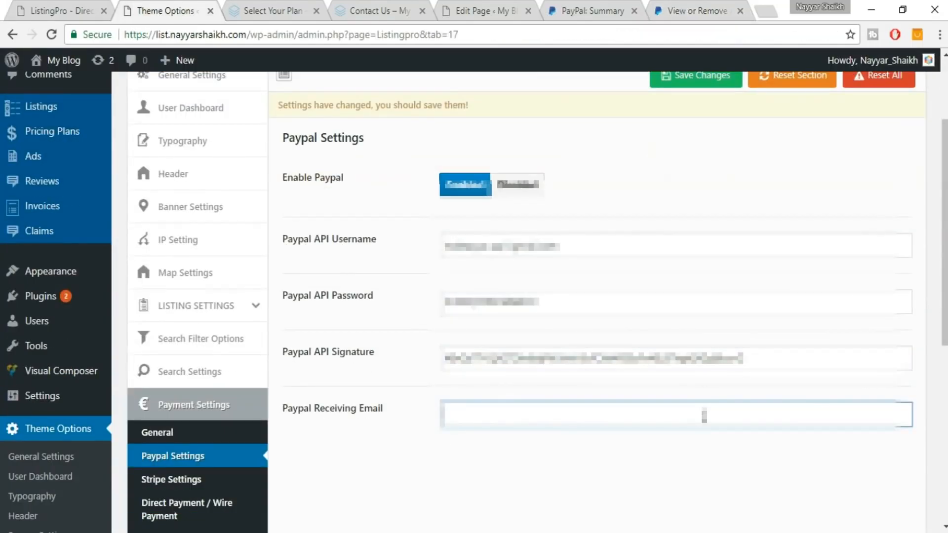
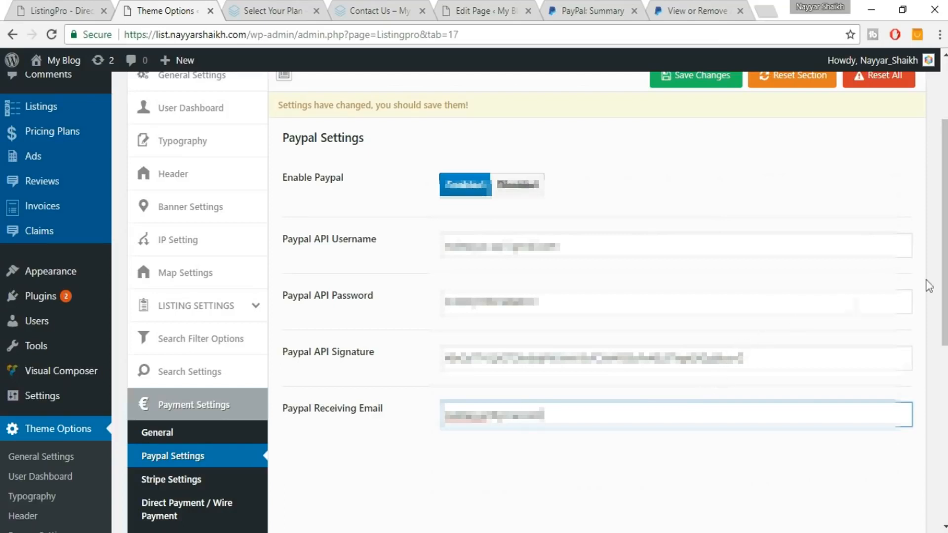
- Save the PayPal credentials and bring up ListingPro's Stripe Settings
left_click(702, 78)
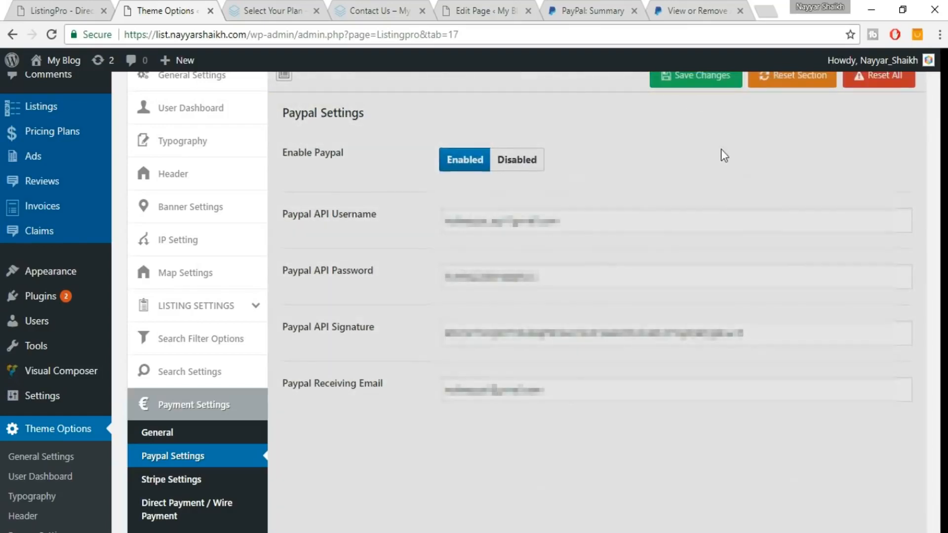
scroll(369, 380, "down", 3)
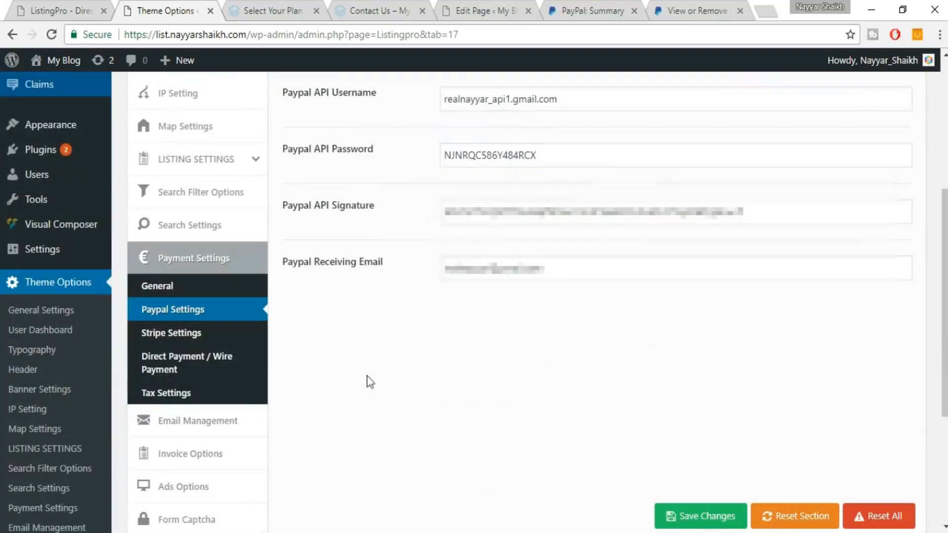
left_click(222, 339)
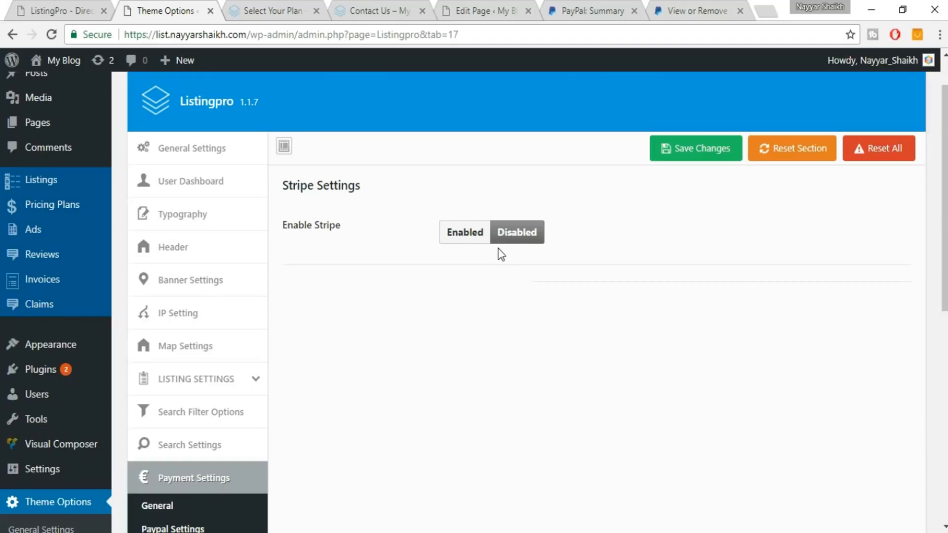
- Enable Direct Payment / Wire Payment and look over its bank account instructions
scroll(500, 253, "down", 3)
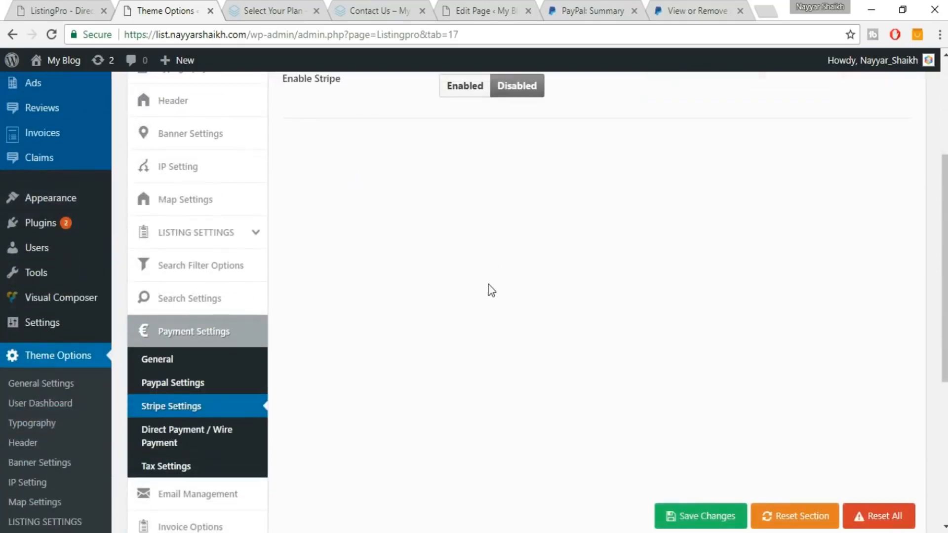
left_click(200, 428)
scroll(595, 396, "up", 3)
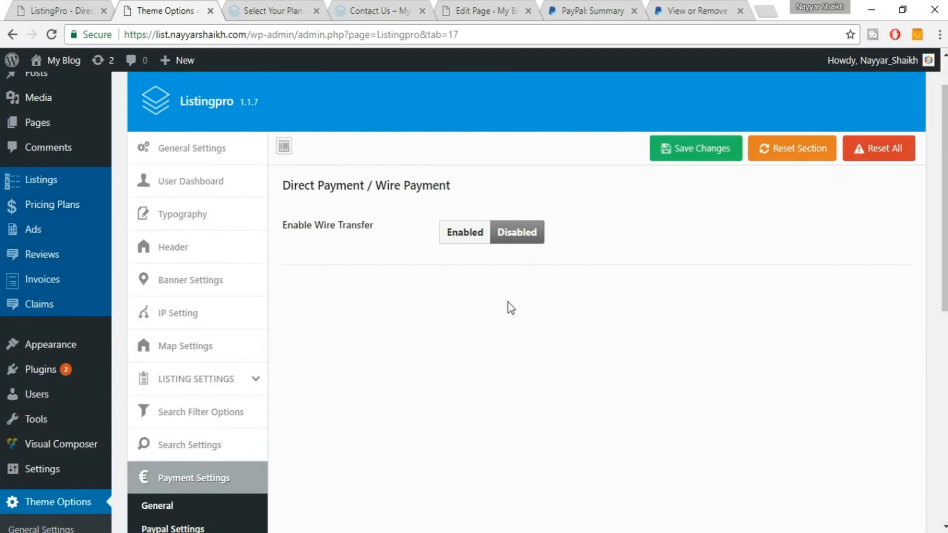
left_click(445, 240)
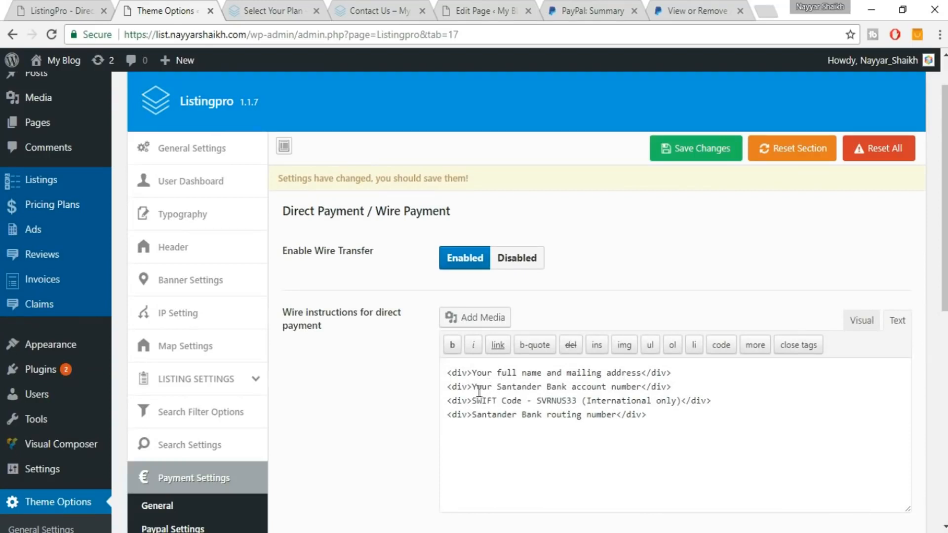
left_click_drag(474, 391, 637, 388)
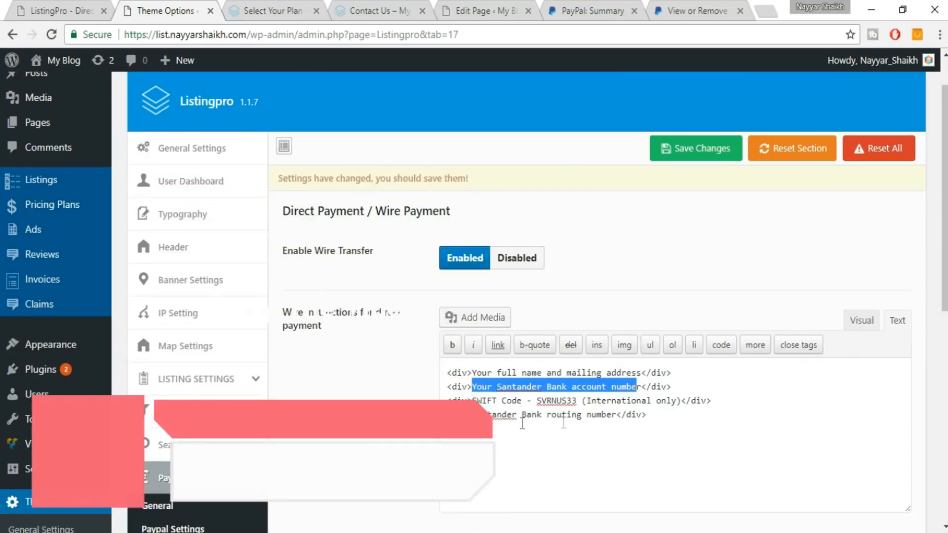
scroll(730, 420, "down", 4)
left_click(659, 285)
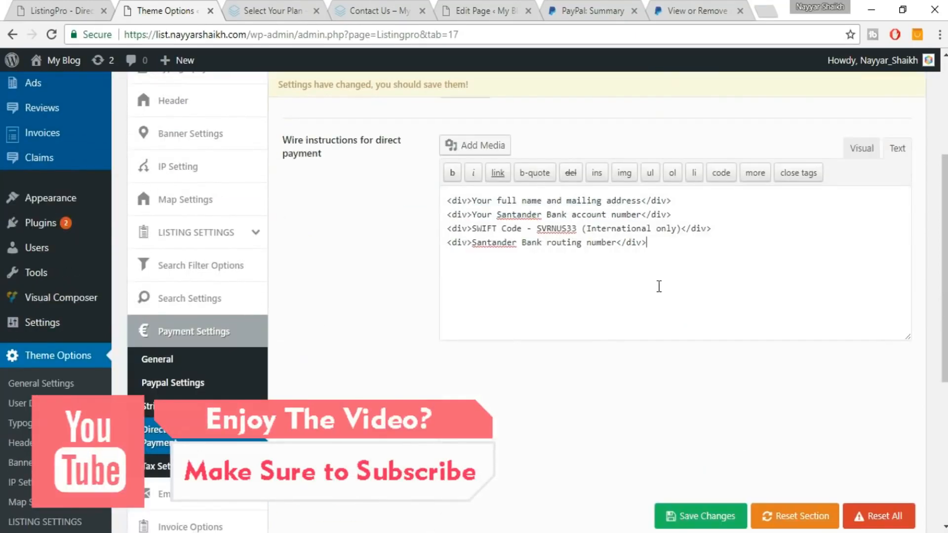
- Set wire payment back to Disabled and go to Tax Settings
scroll(677, 281, "down", 1)
scroll(587, 395, "up", 2)
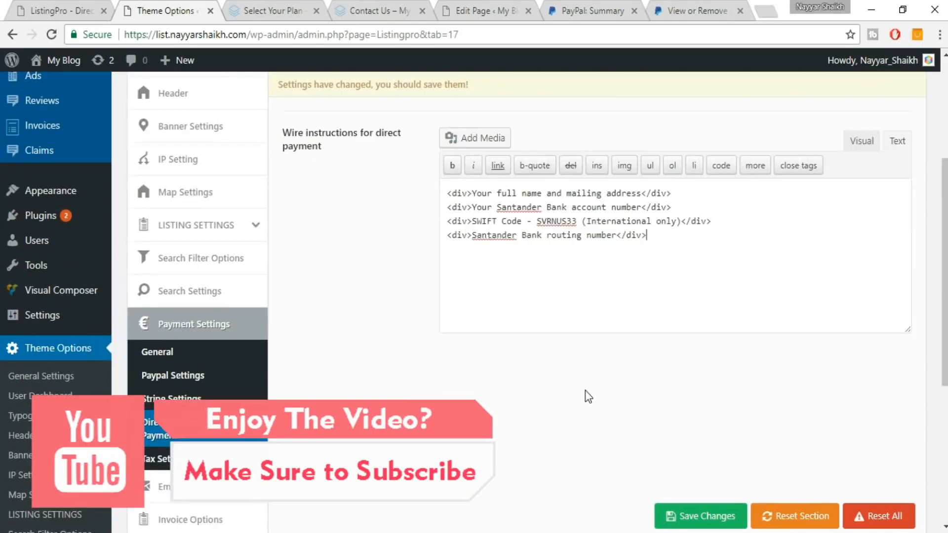
scroll(464, 175, "up", 2)
left_click(498, 186)
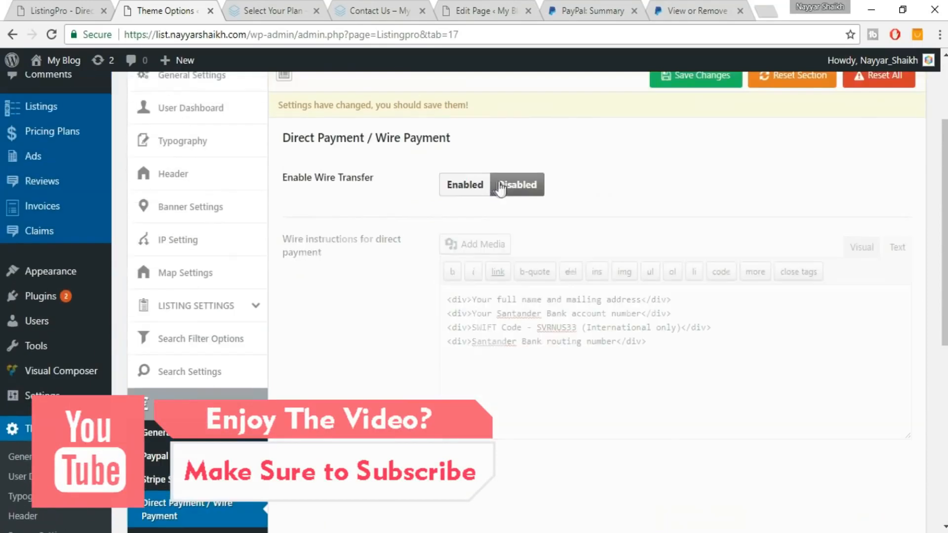
scroll(533, 346, "down", 3)
left_click(187, 395)
scroll(434, 368, "up", 5)
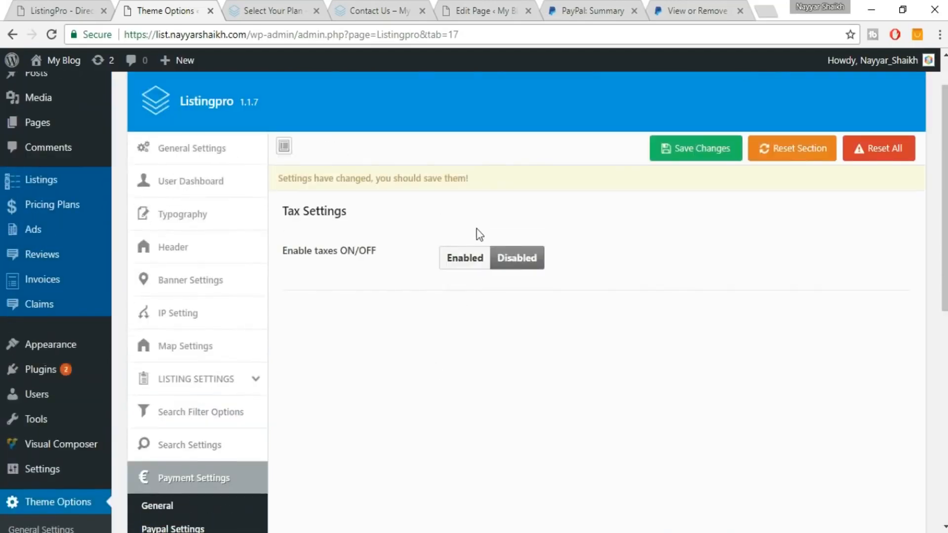
- Toggle taxes on and back off, save the payment settings, and return to the Select Your Plan page
left_click(461, 258)
scroll(592, 346, "down", 2)
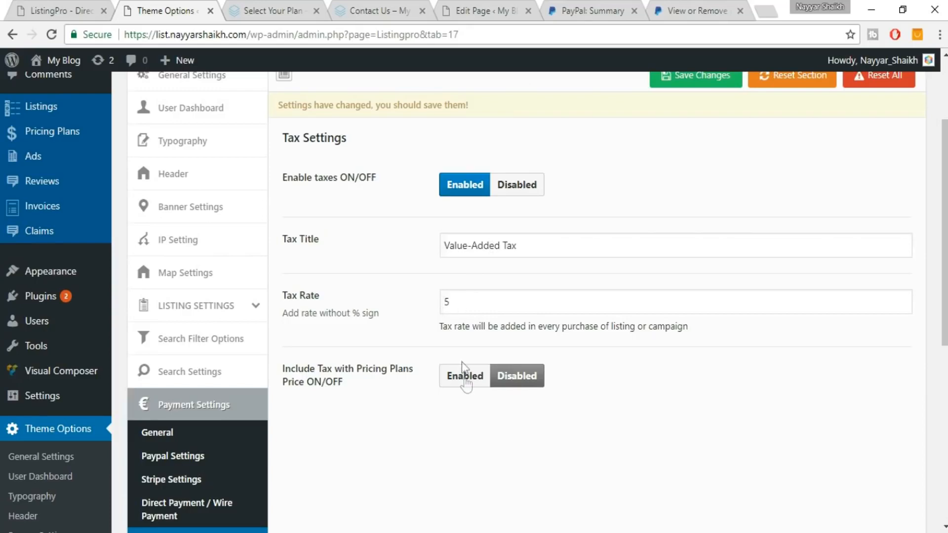
left_click(514, 184)
scroll(563, 268, "down", 3)
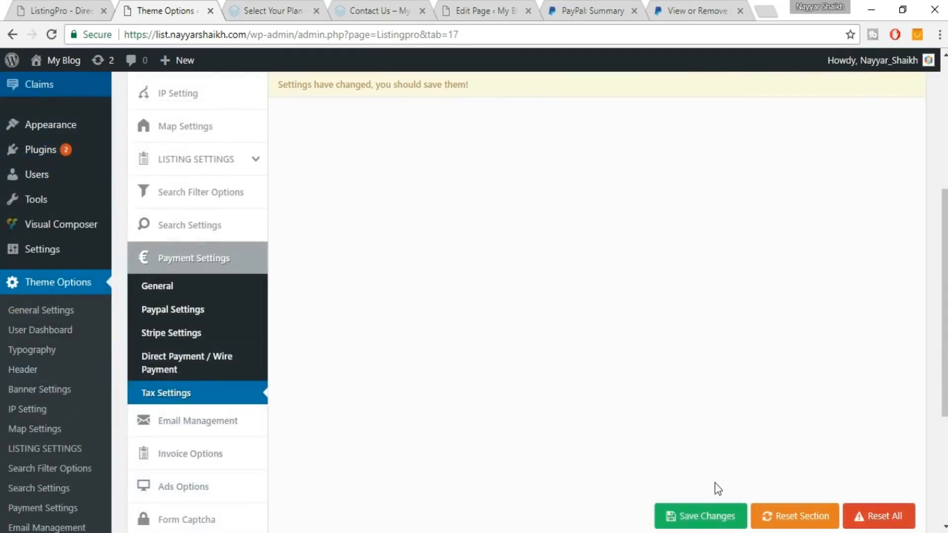
left_click(712, 508)
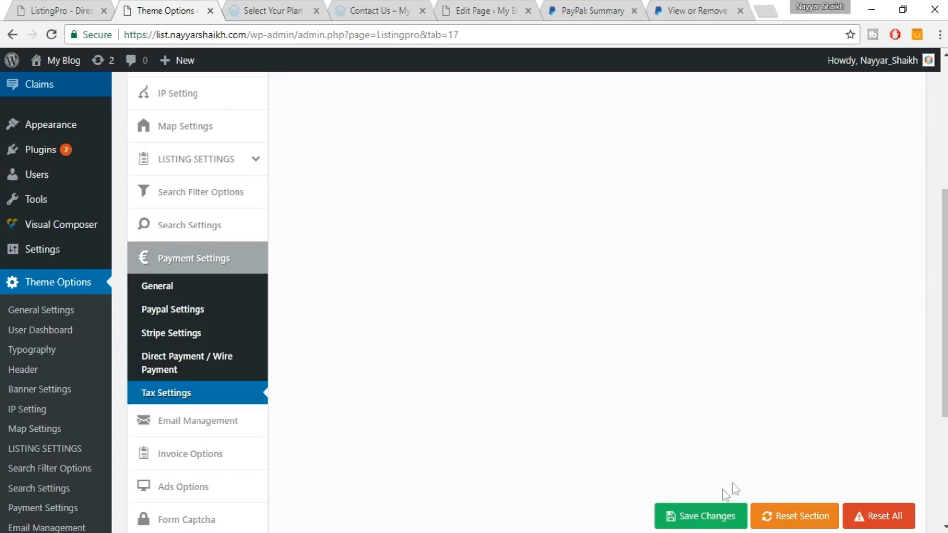
left_click(302, 9)
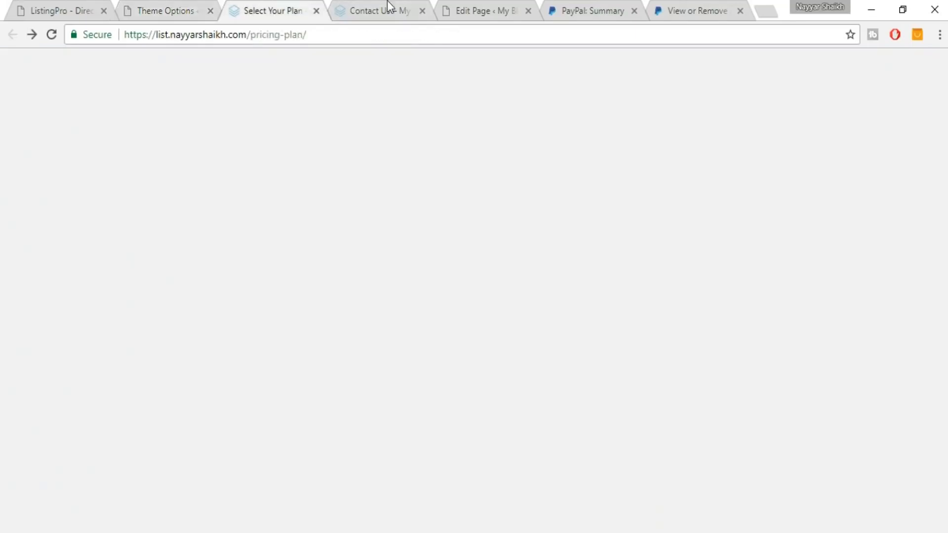
- Reload the pricing page, start Add Listing, and continue with the $2 Basic plan
left_click(51, 35)
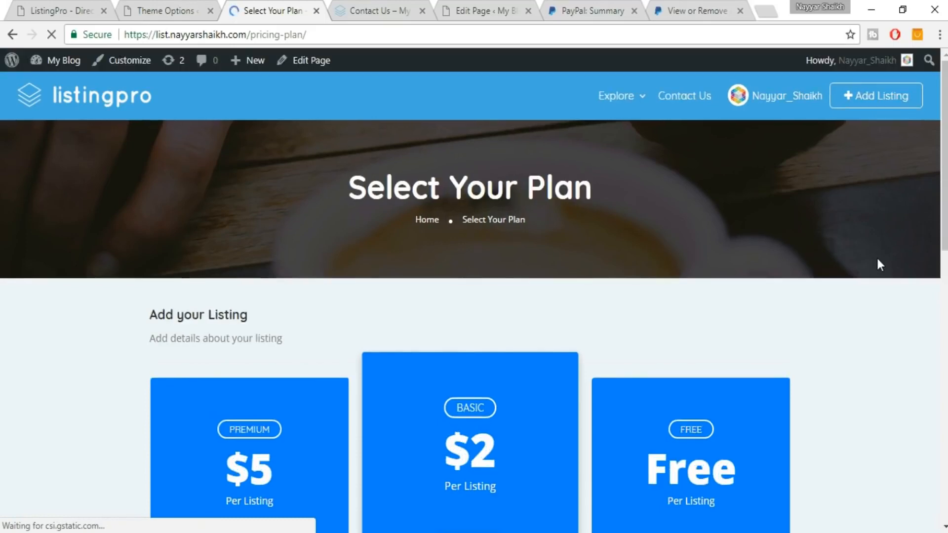
left_click(894, 99)
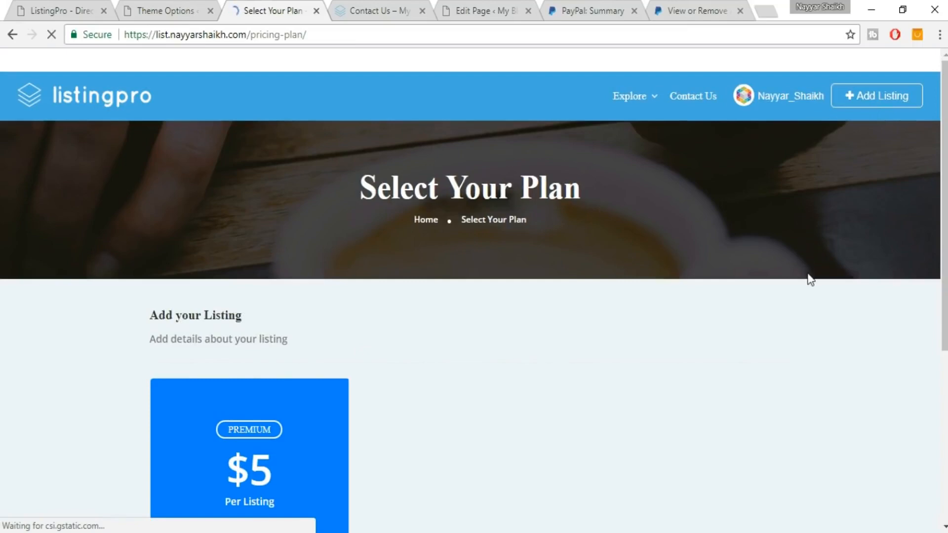
scroll(810, 280, "down", 6)
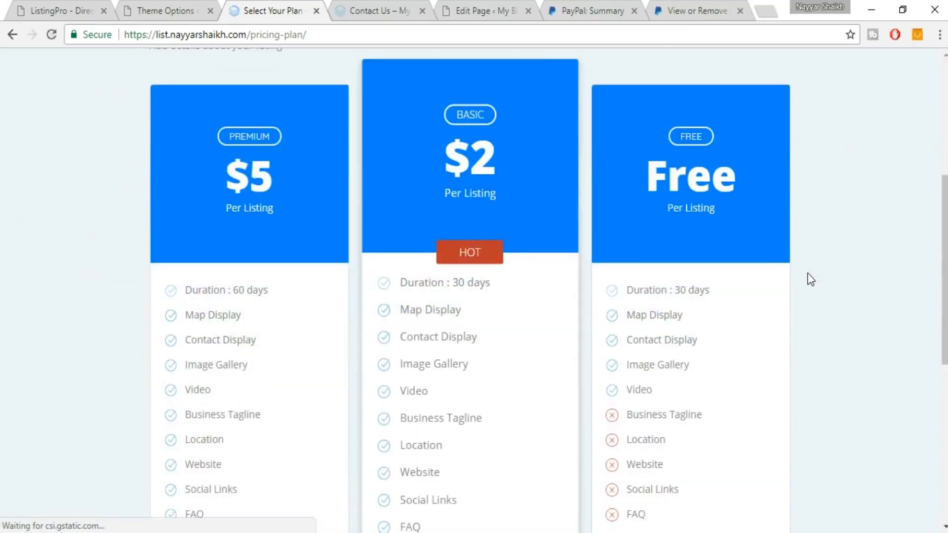
scroll(810, 279, "down", 6)
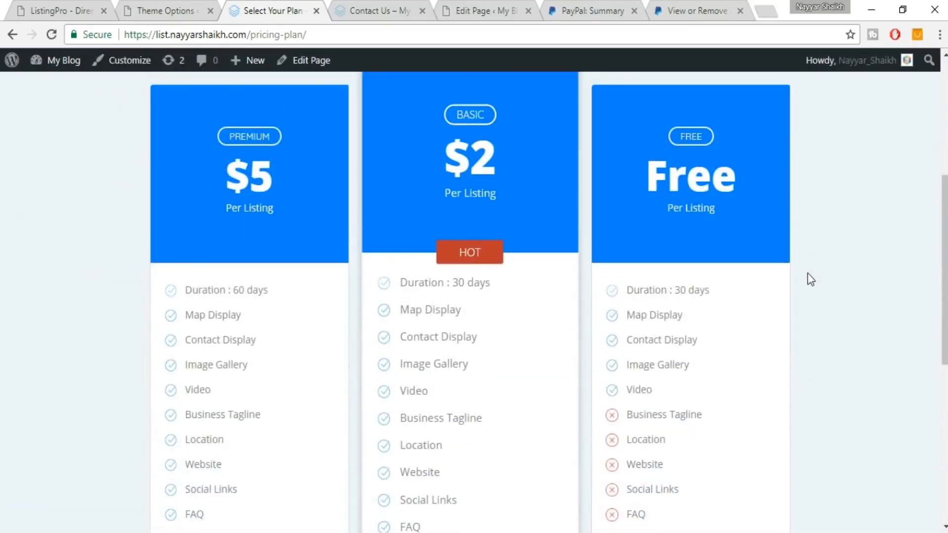
scroll(501, 148, "down", 6)
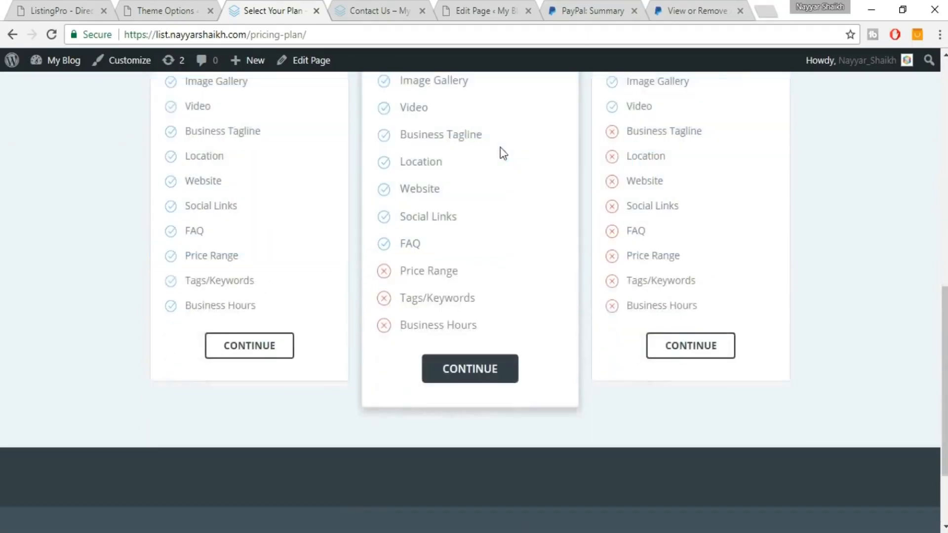
scroll(501, 163, "down", 2)
left_click(490, 291)
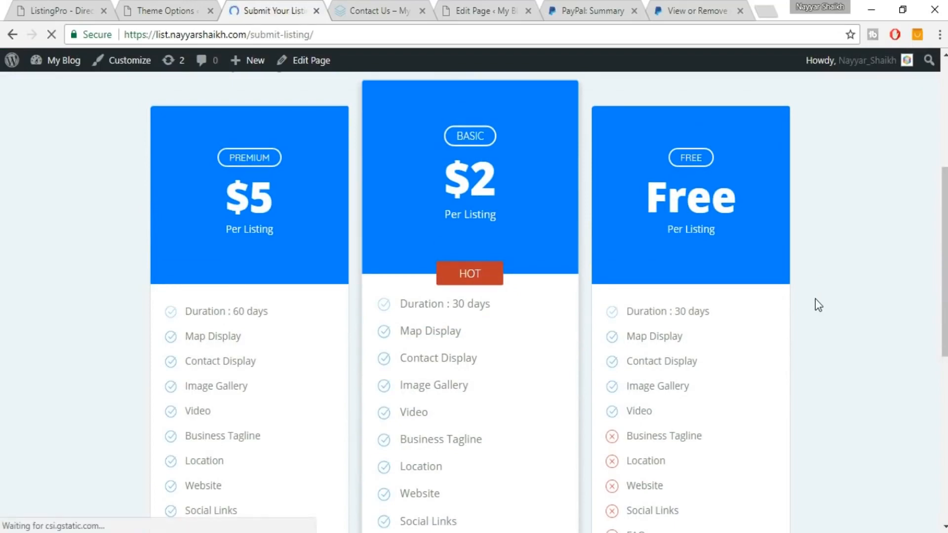
- Enter the listing title, choose Boston as the city, and fill in a phone number and website
scroll(814, 298, "down", 6)
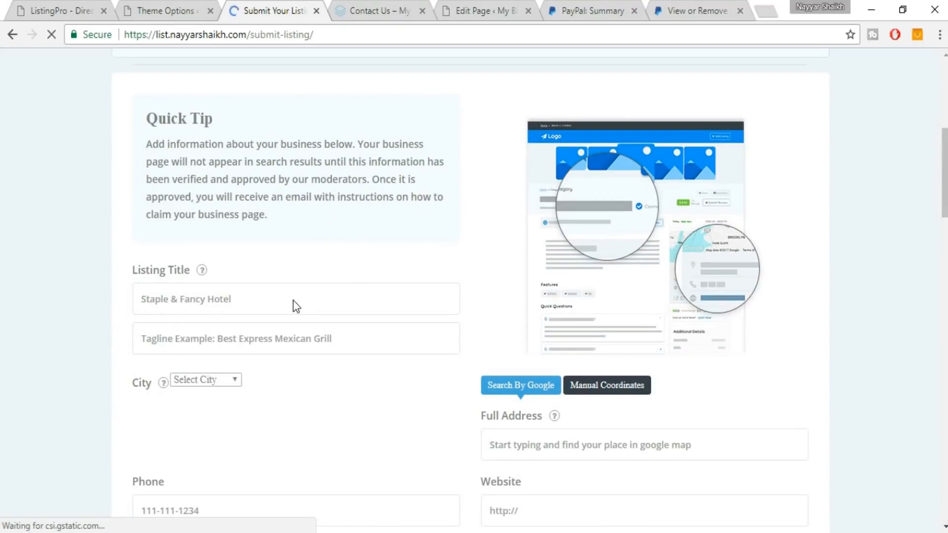
scroll(334, 296, "down", 3)
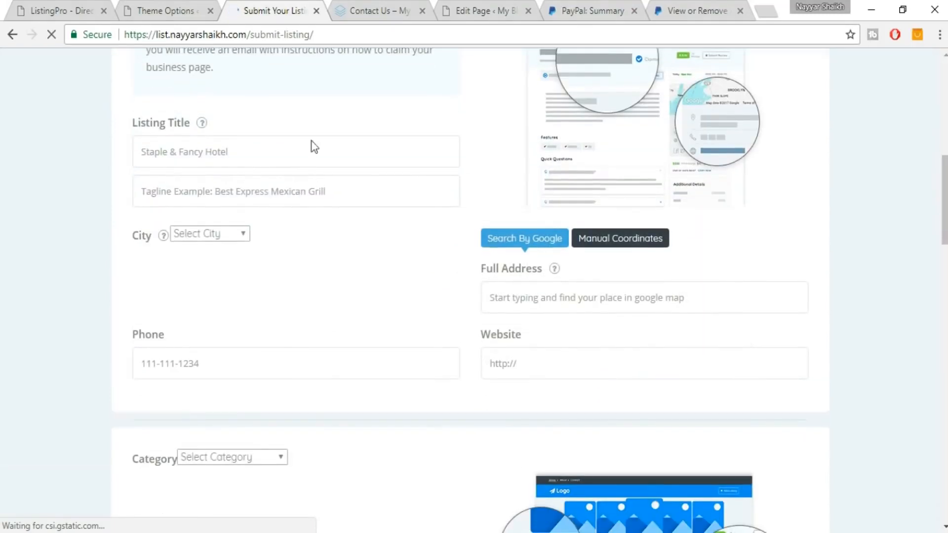
left_click(311, 147)
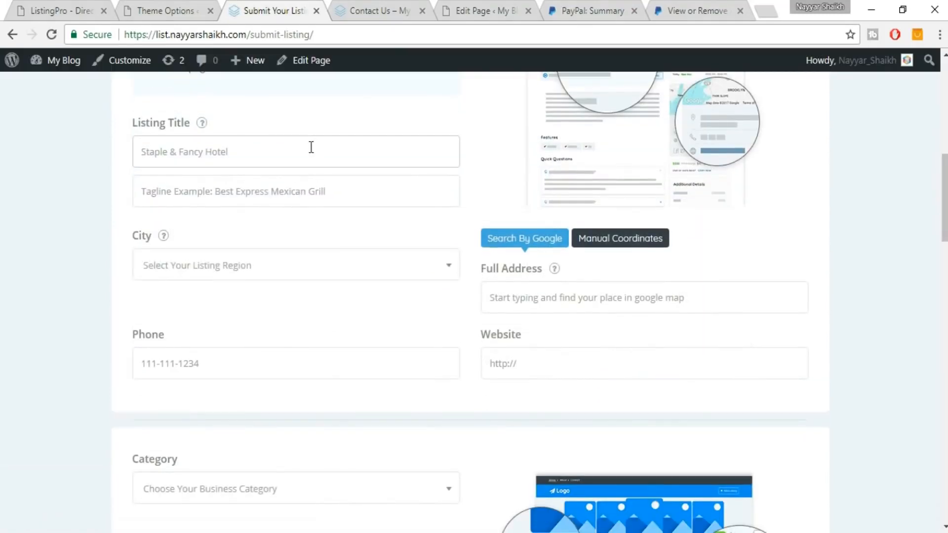
type("Titlkle")
left_click(282, 191)
type("T")
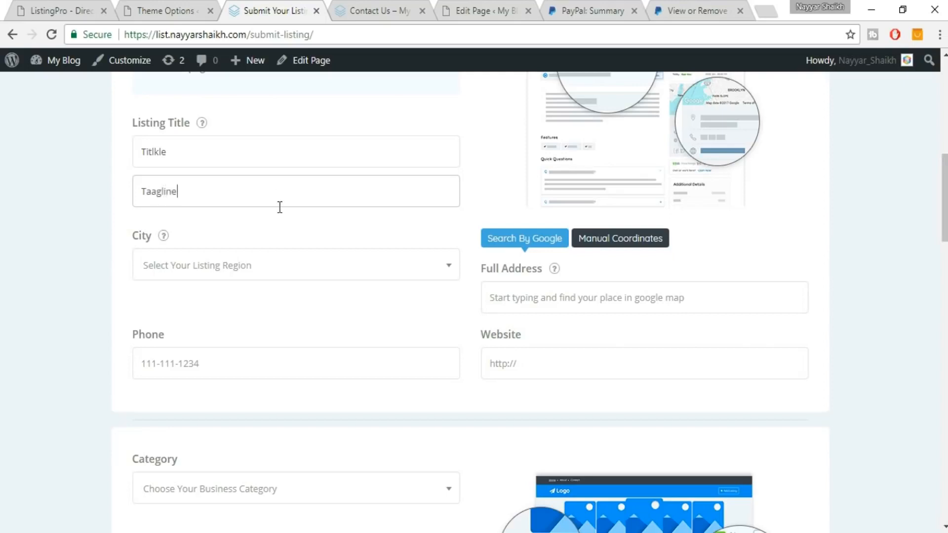
left_click(277, 258)
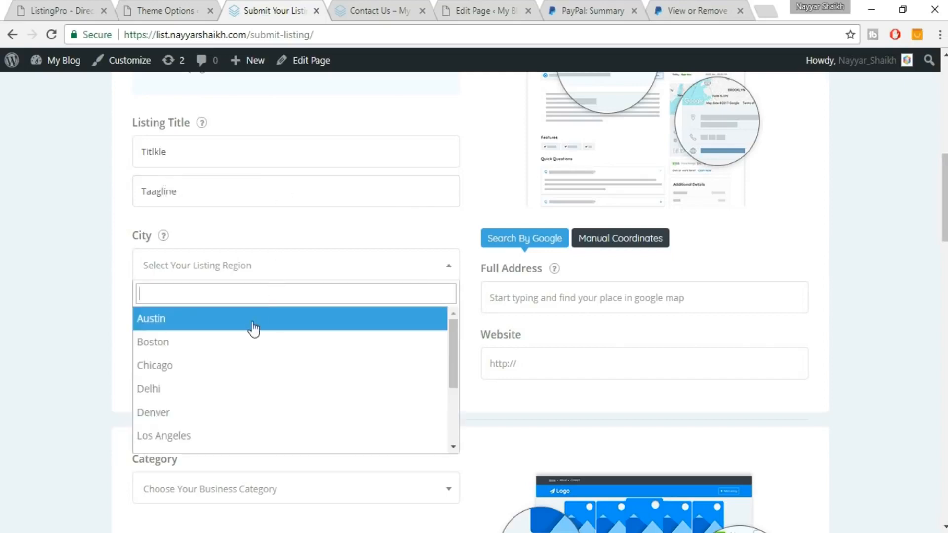
left_click(248, 348)
left_click(285, 371)
type("1236544789")
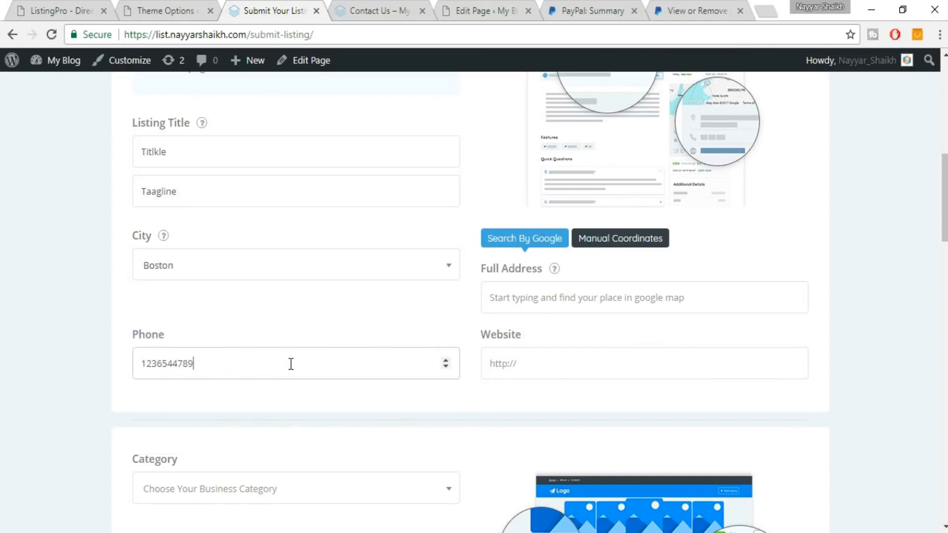
left_click(563, 363)
type("bloggdude.com")
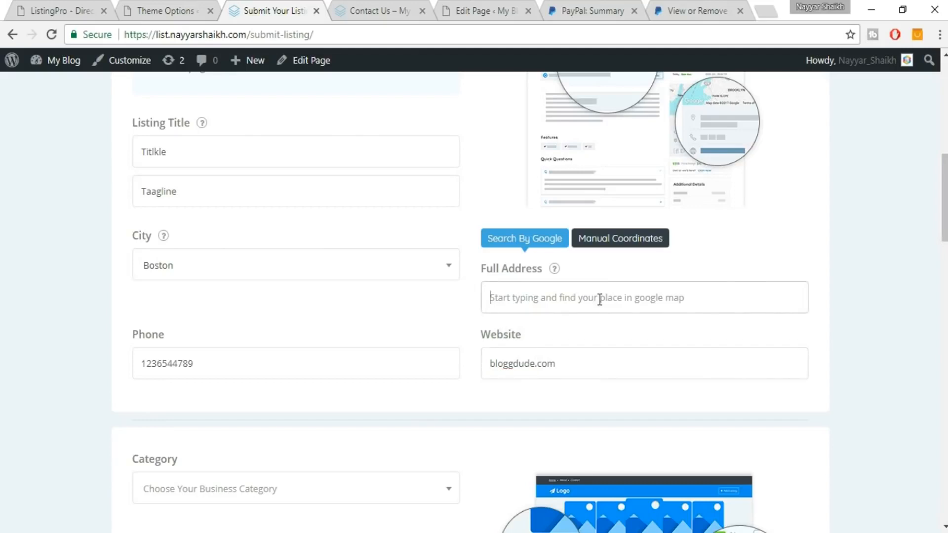
type("mumbai")
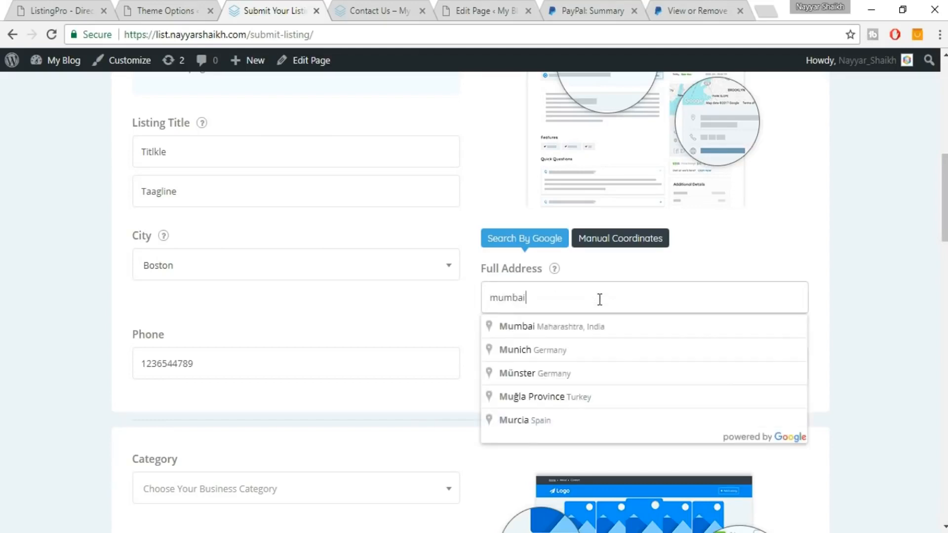
- Set address Mumbai, Maharashtra, India, category Hotels, tick Car Parking, and accept credit cards
left_click(594, 327)
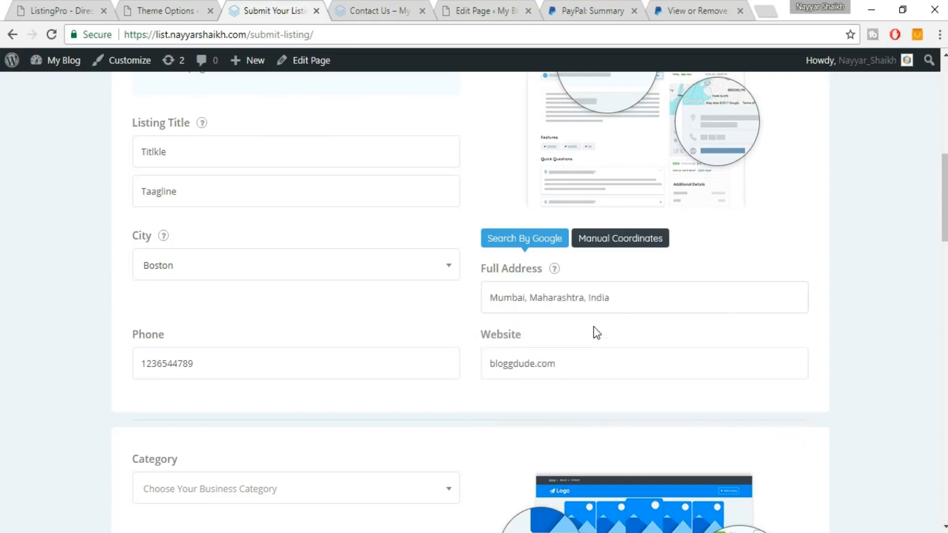
scroll(827, 309, "down", 6)
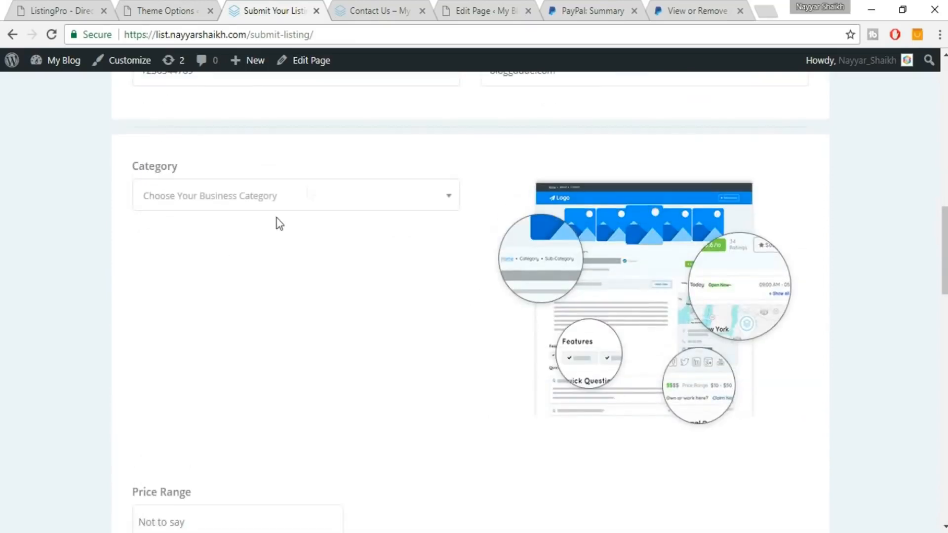
left_click(306, 203)
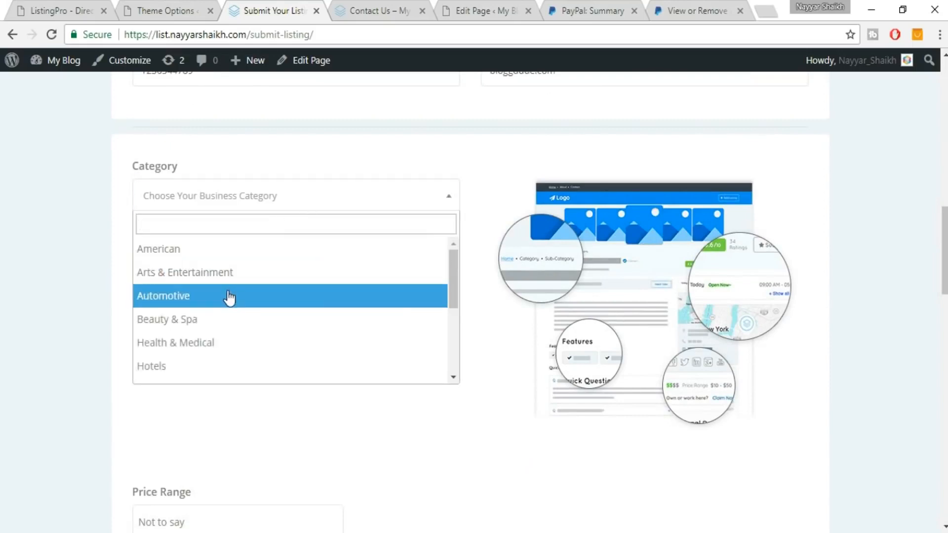
left_click(209, 364)
scroll(301, 310, "down", 3)
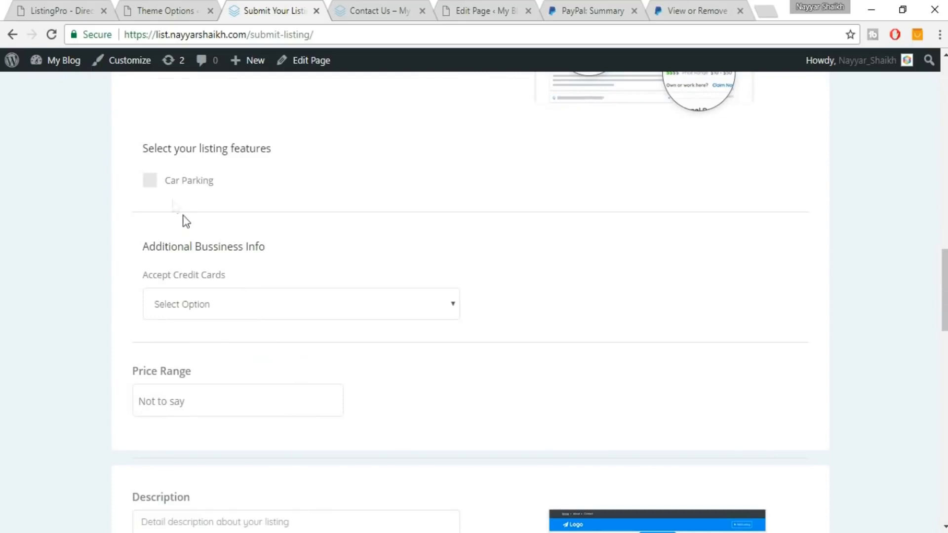
left_click(150, 180)
left_click(218, 316)
left_click(209, 340)
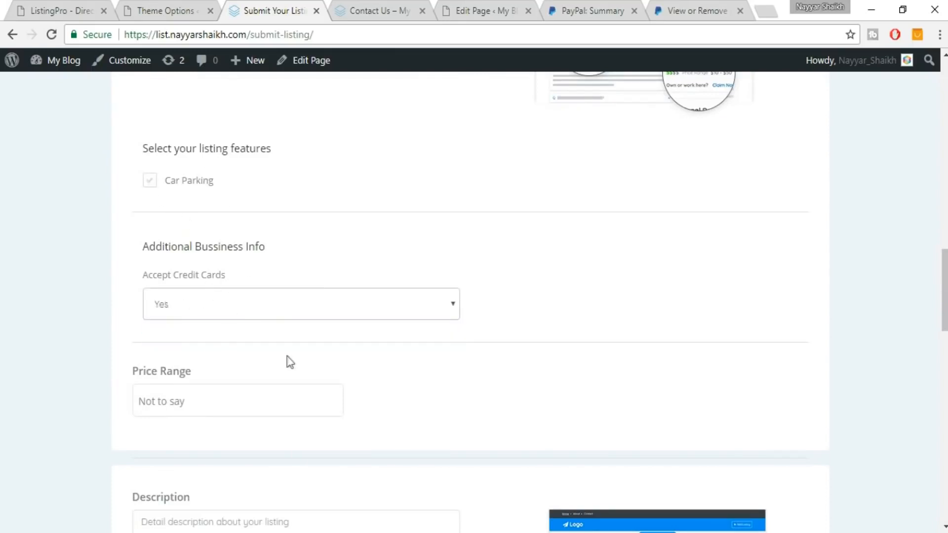
scroll(291, 372, "down", 2)
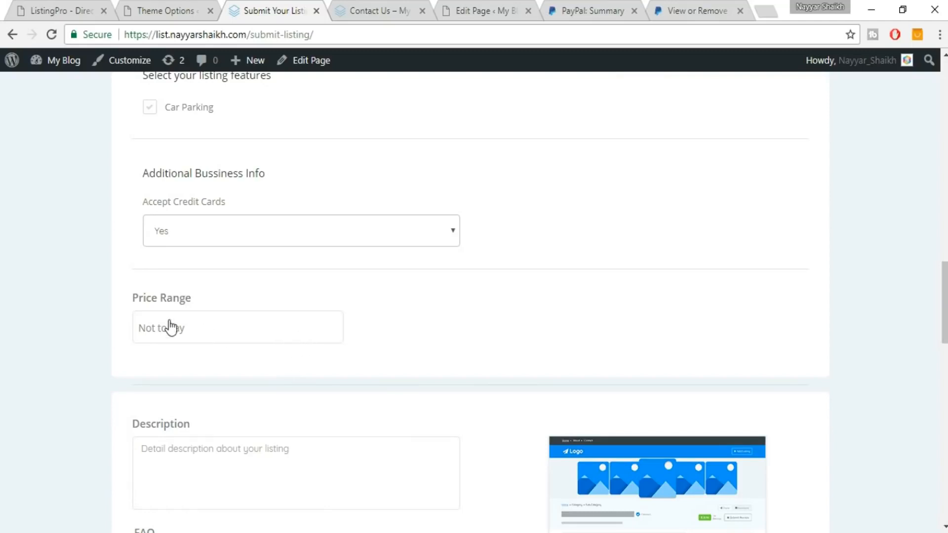
- Choose $$ - Moderate as the price range and type filler text as the description
left_click(190, 339)
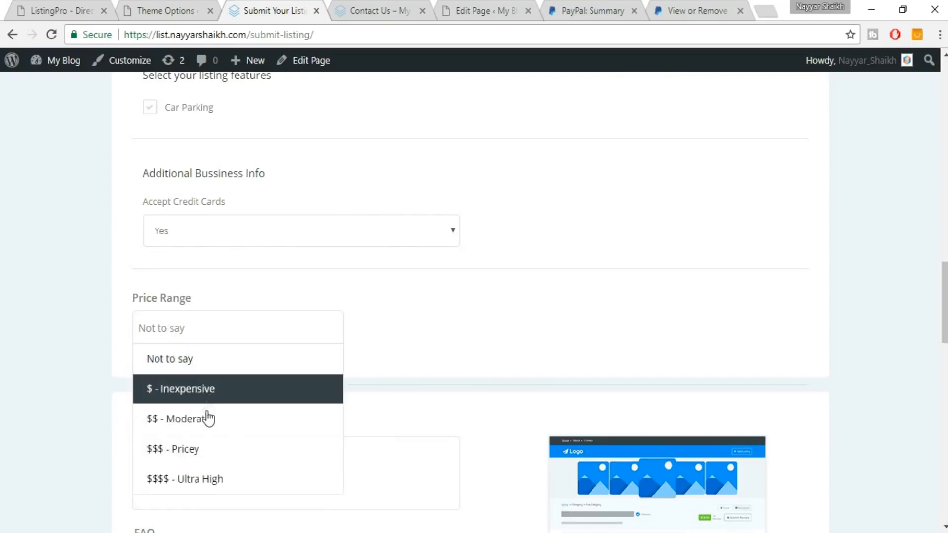
left_click(231, 428)
scroll(401, 310, "down", 4)
left_click(340, 255)
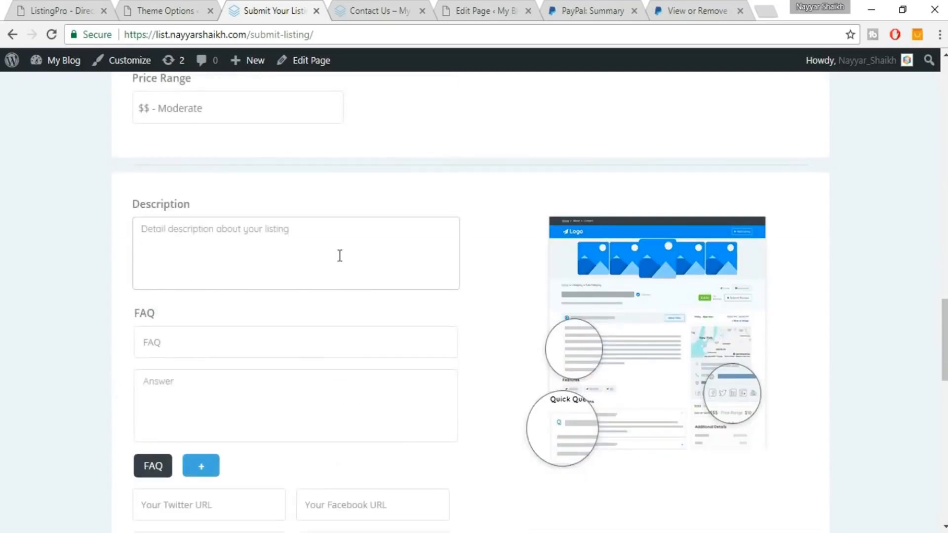
type("fjakjdfnia uiehficuawehnfc ")
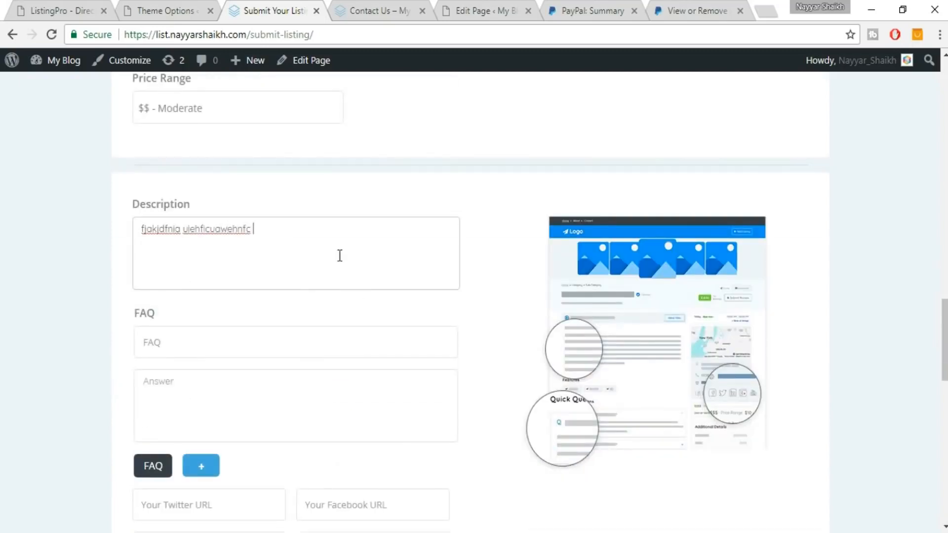
type("iouaejfiojajemnfivao foinmaewiunfvuiawef")
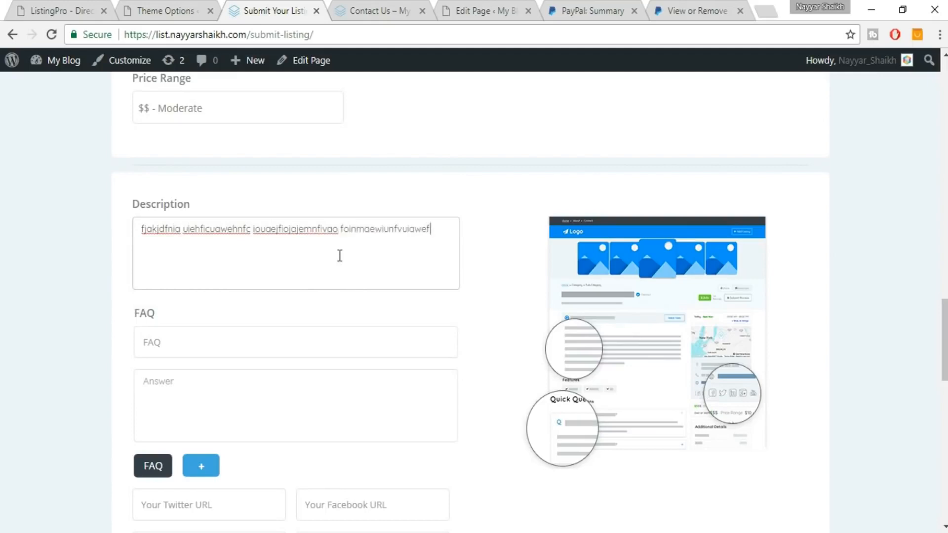
- Add an FAQ with question 'sfsadfasd' and the description text pasted as its answer
left_click(335, 341)
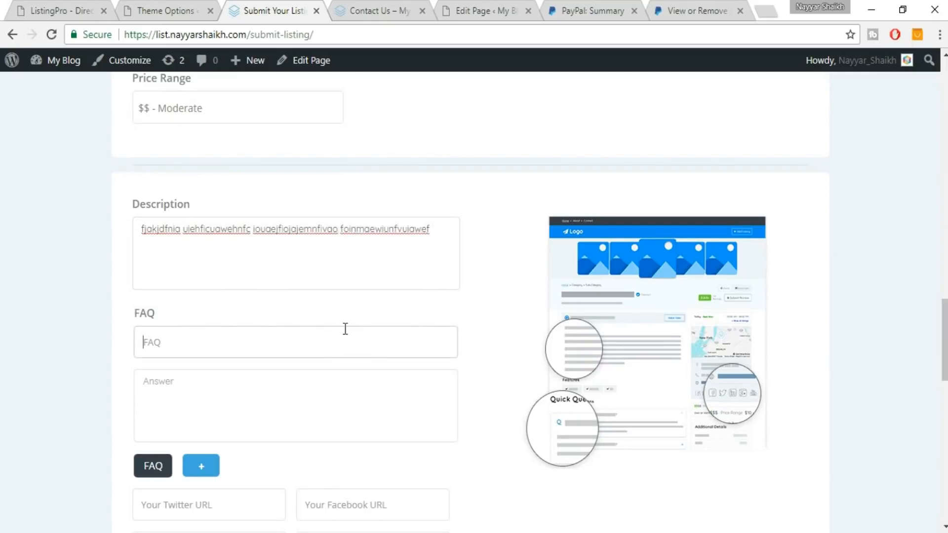
type("sfsadfasd")
triple_click(404, 228)
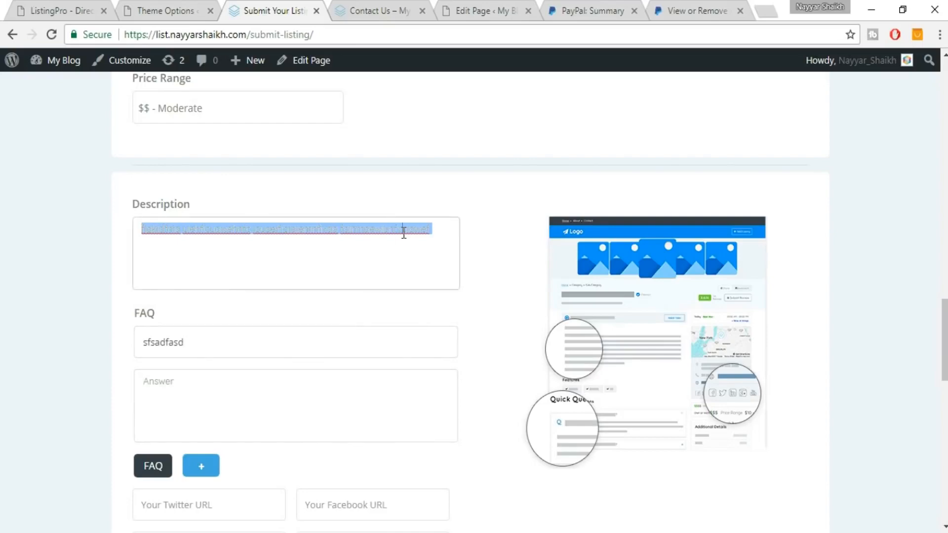
key("ctrl+c")
left_click(362, 386)
key("ctrl+v")
left_click_drag(945, 308, 945, 355)
- Enter # in the Twitter, Facebook, LinkedIn, Google Plus, YouTube and Instagram URL fields
left_click(250, 208)
type("#")
key("Tab")
type("#")
key("Tab")
type("#")
key("Tab")
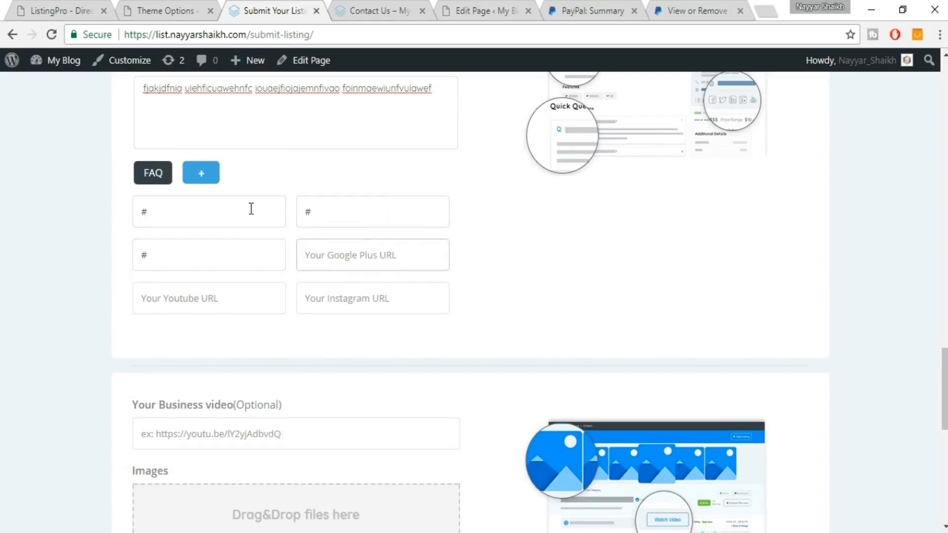
type("#")
key("Tab")
type("#")
key("Tab")
type("#")
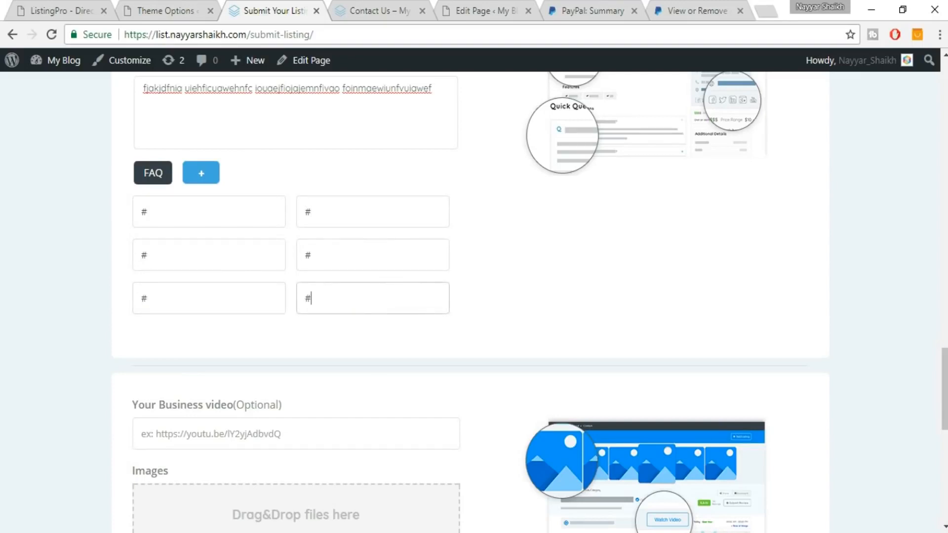
scroll(552, 239, "down", 3)
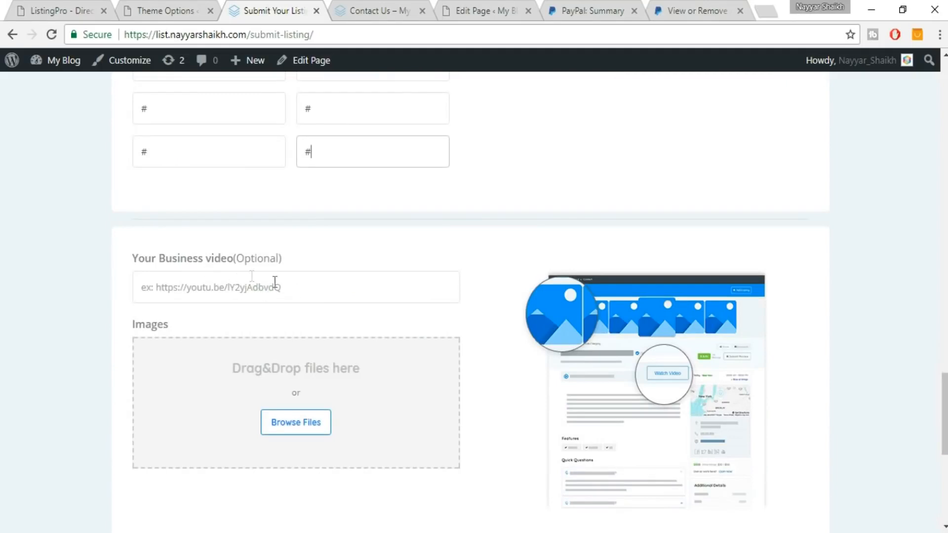
- Upload all five images from the Listing > Mission folder and save the listing for preview
left_click(299, 418)
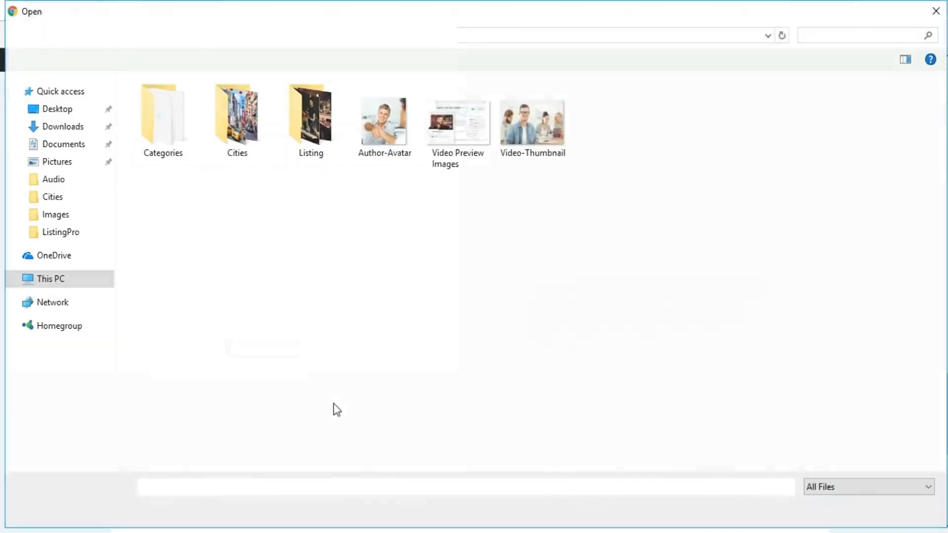
double_click(299, 124)
double_click(181, 136)
left_click_drag(372, 180, 187, 78)
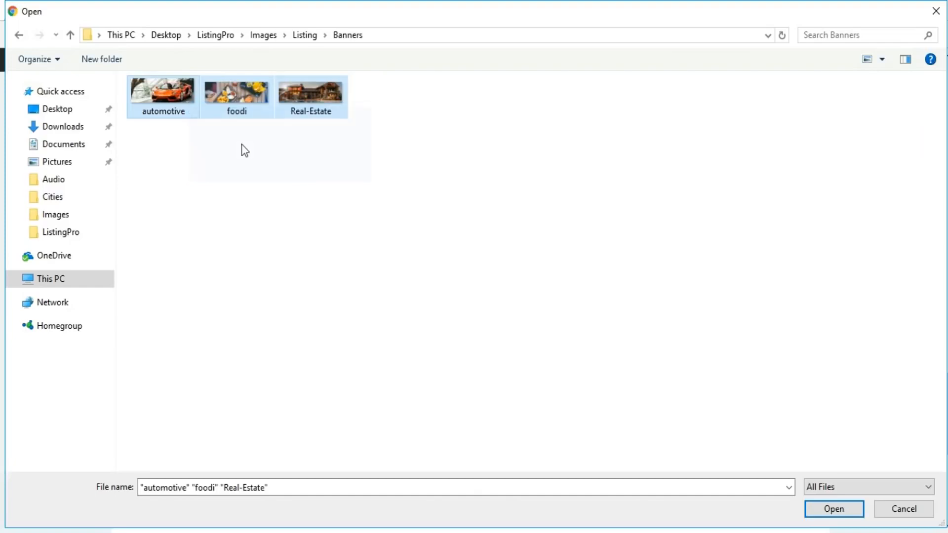
left_click(296, 37)
double_click(453, 120)
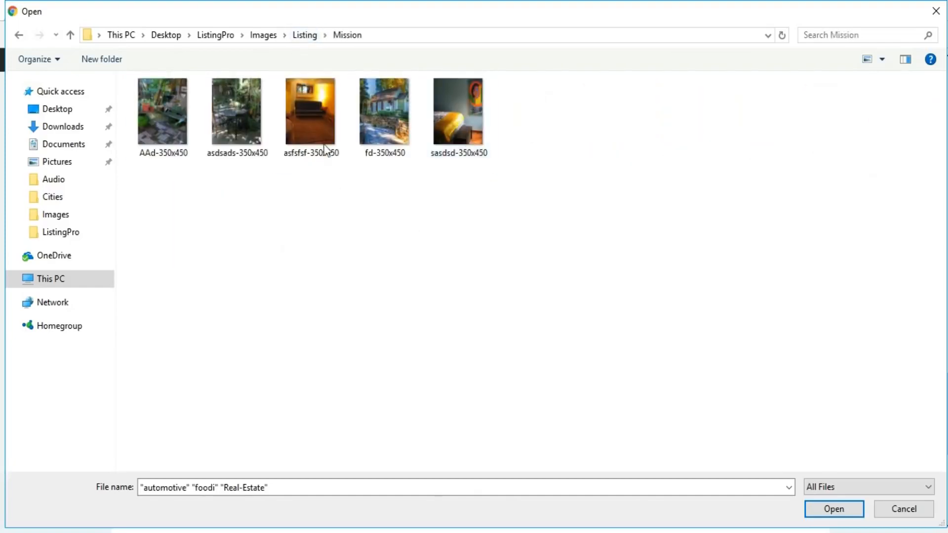
left_click_drag(490, 173, 130, 96)
left_click(840, 511)
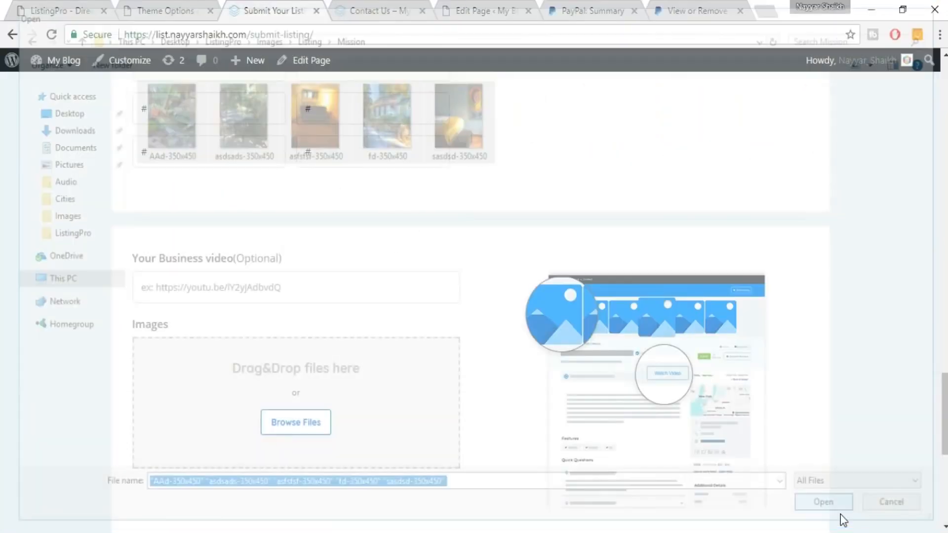
scroll(885, 349, "down", 6)
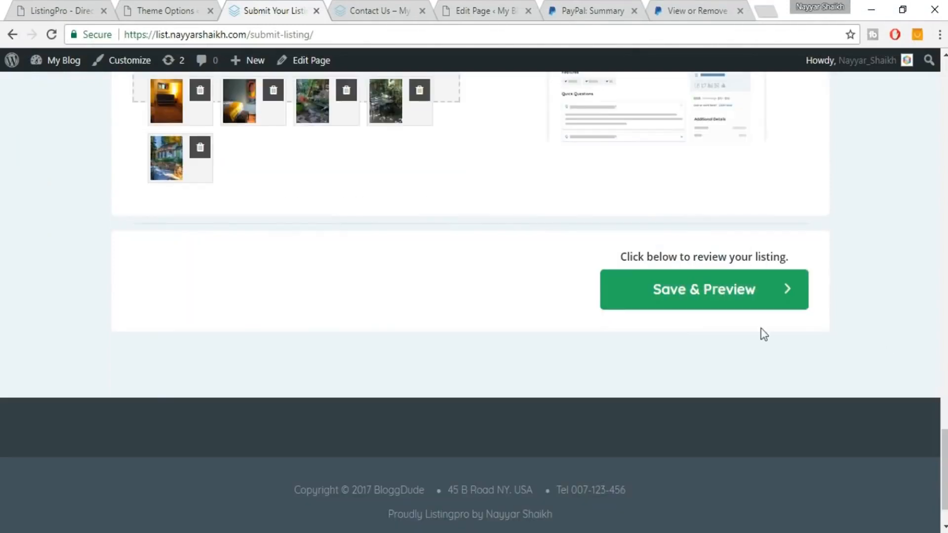
left_click(726, 290)
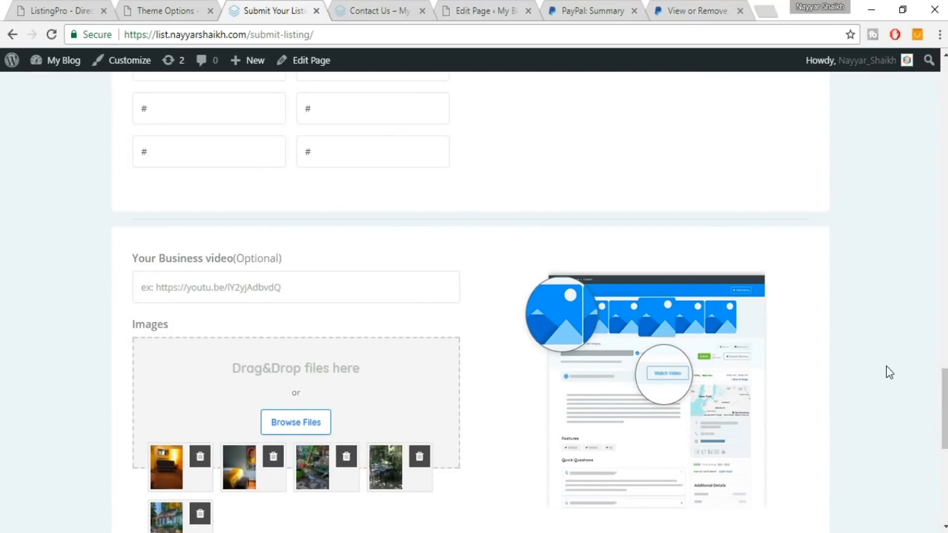
- Scroll through the Titlkle preview page to check its tagline and five-photo gallery
scroll(887, 366, "down", 6)
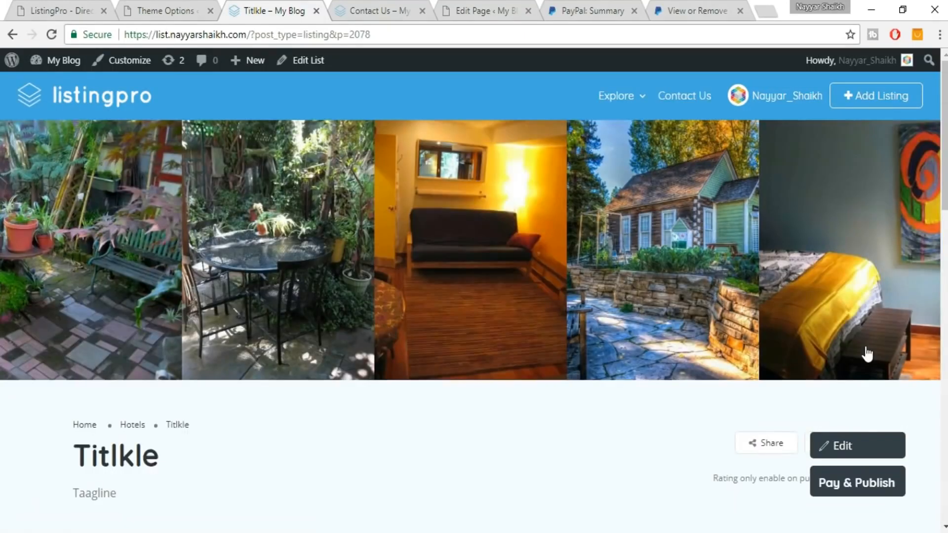
scroll(474, 296, "down", 20)
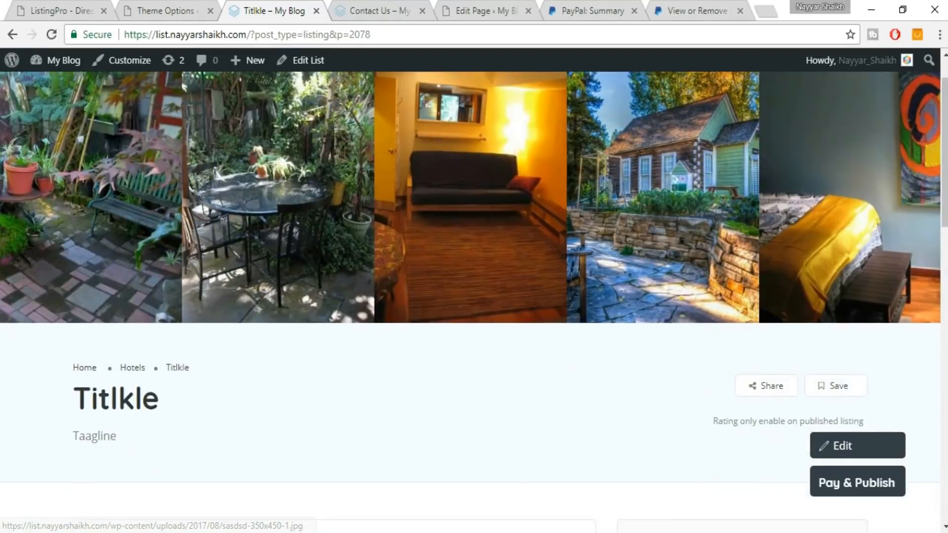
scroll(940, 387, "up", 20)
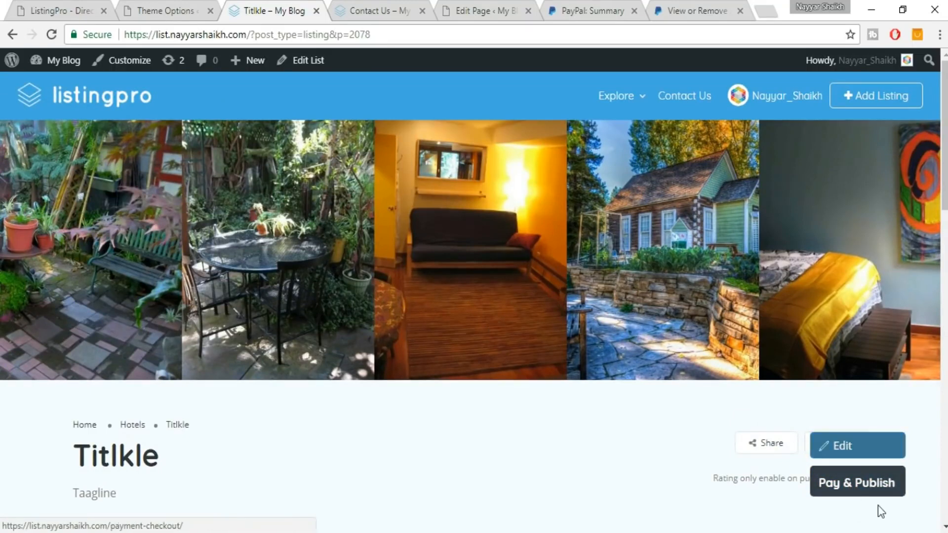
- Pay and publish the Titlkle listing with PayPal, reaching PayPal's $2.00 USD checkout
left_click(872, 491)
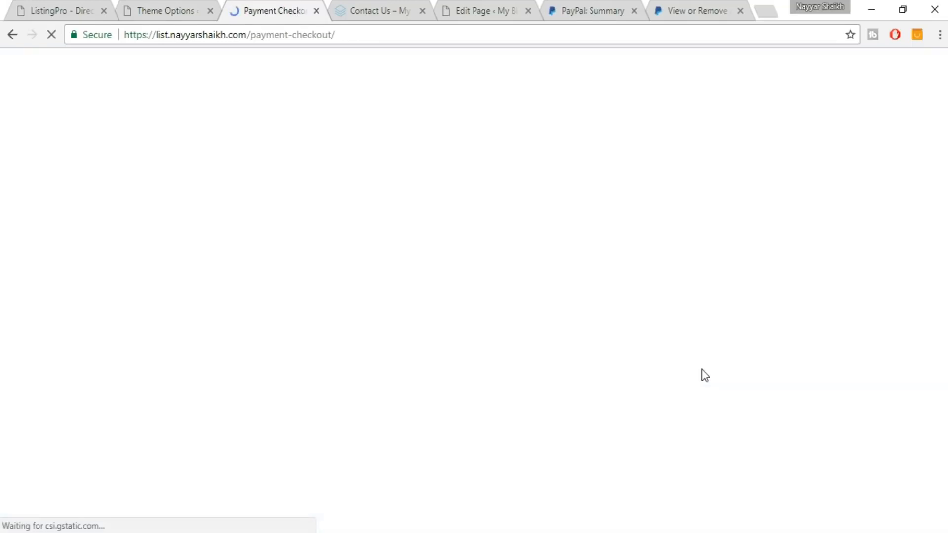
scroll(706, 370, "down", 3)
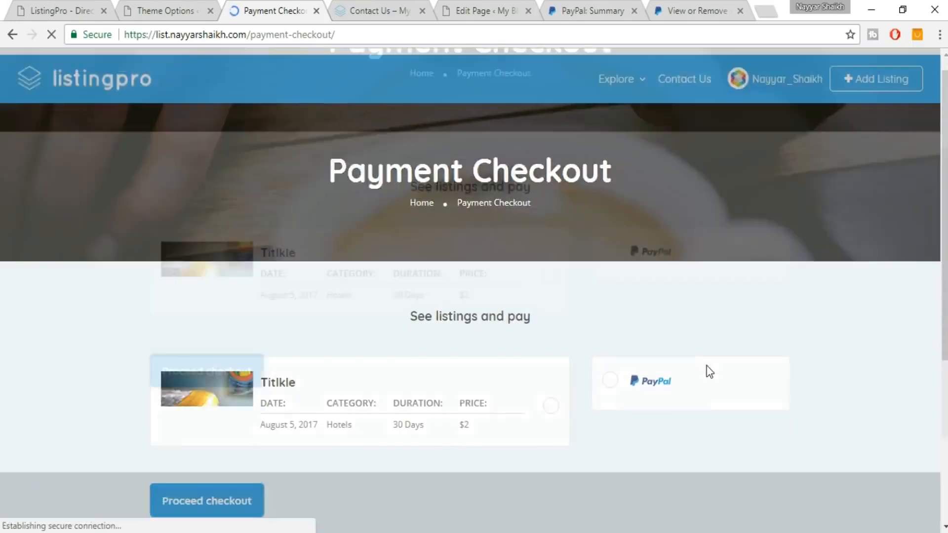
left_click(552, 279)
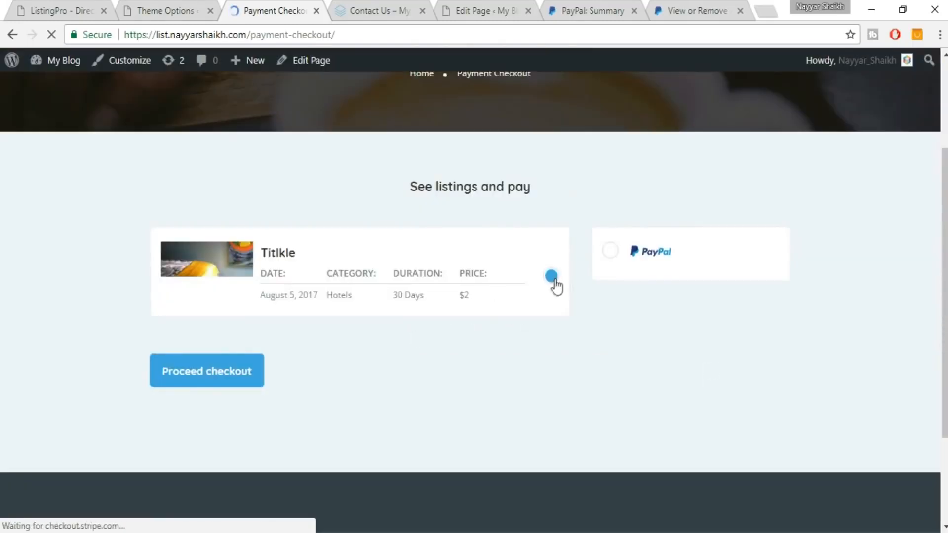
left_click(608, 254)
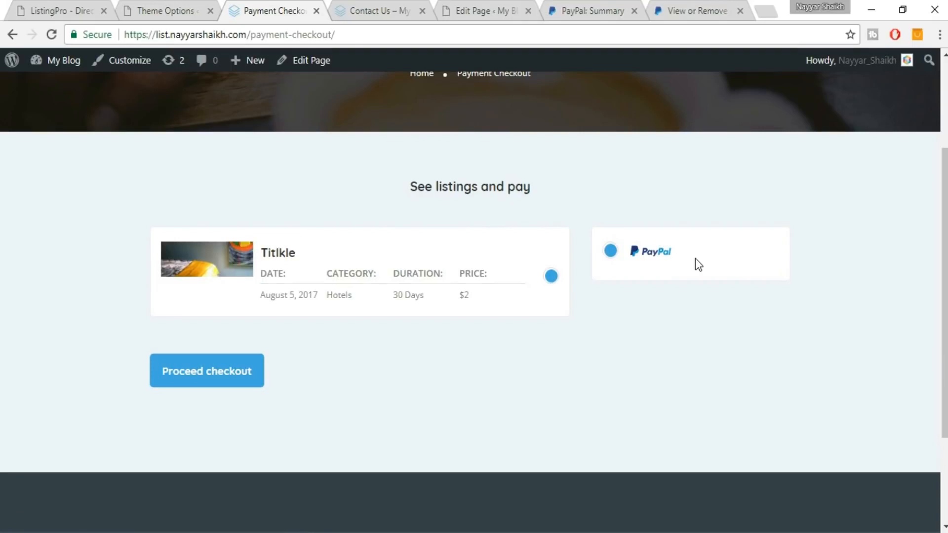
left_click(223, 385)
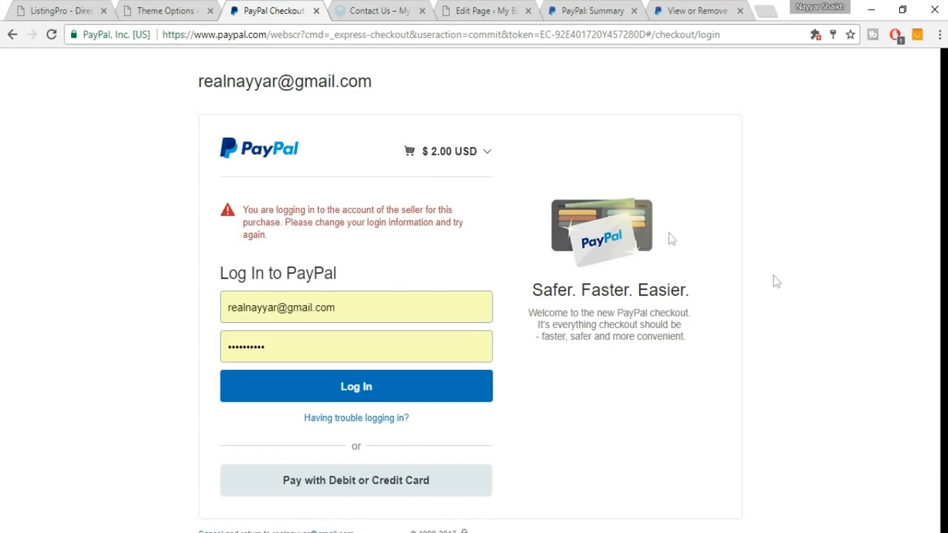
- Abandon the unpaid PayPal login and return to the admin Listings tab showing Titlkle pending
scroll(722, 331, "down", 2)
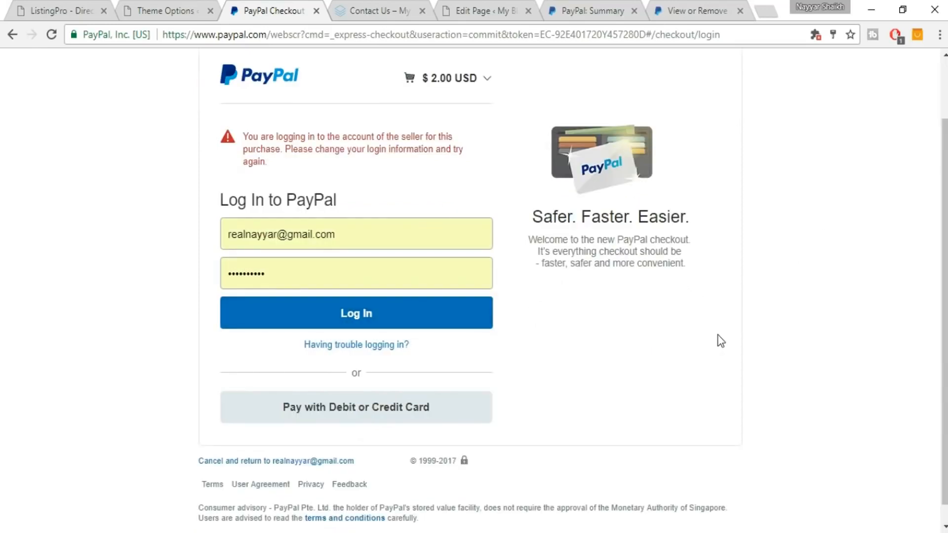
scroll(719, 337, "up", 1)
left_click(162, 3)
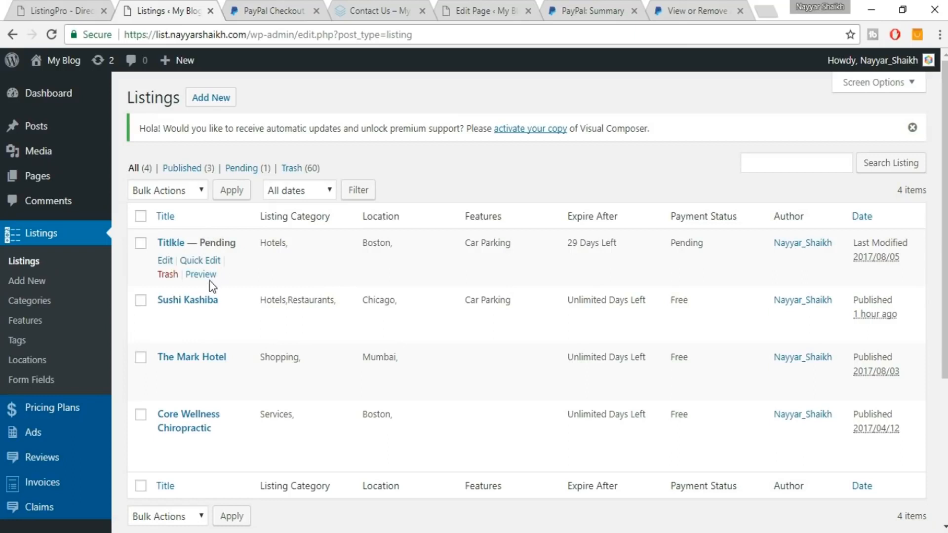
- Check Titlkle's edit screen for Pending Review status, then go to the Listings Invoices page
left_click(166, 260)
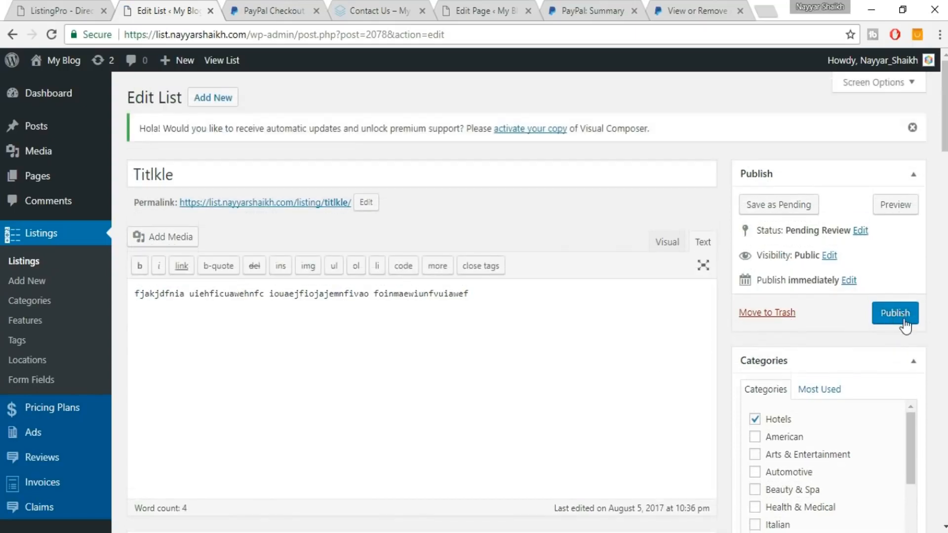
scroll(345, 385, "down", 2)
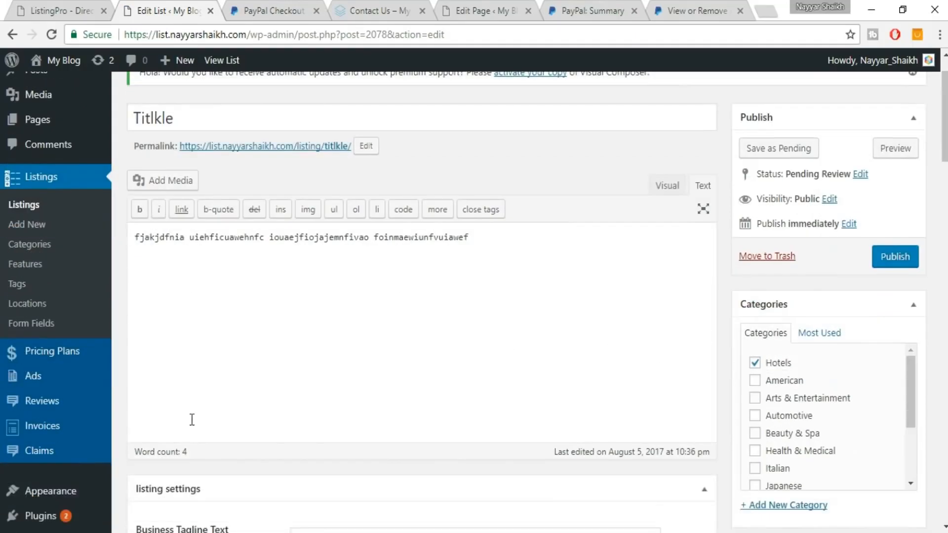
left_click(57, 409)
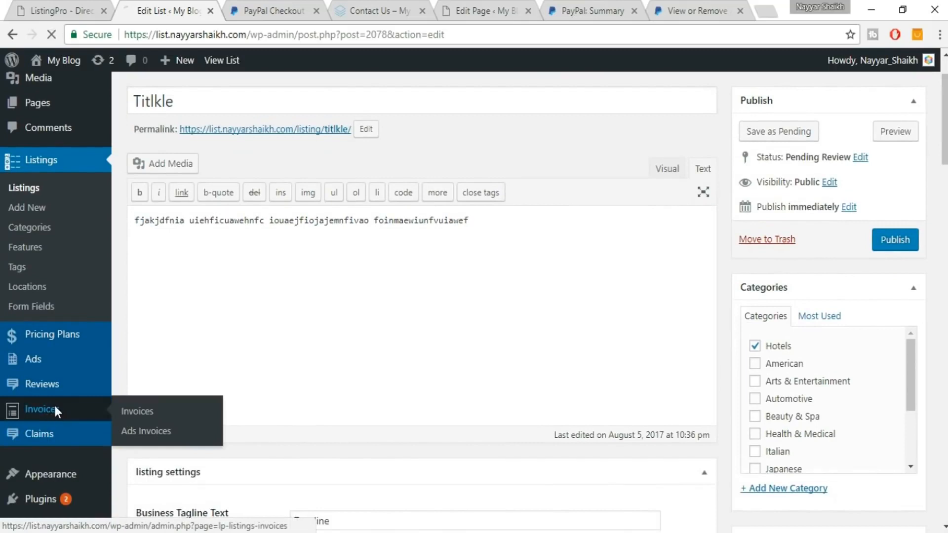